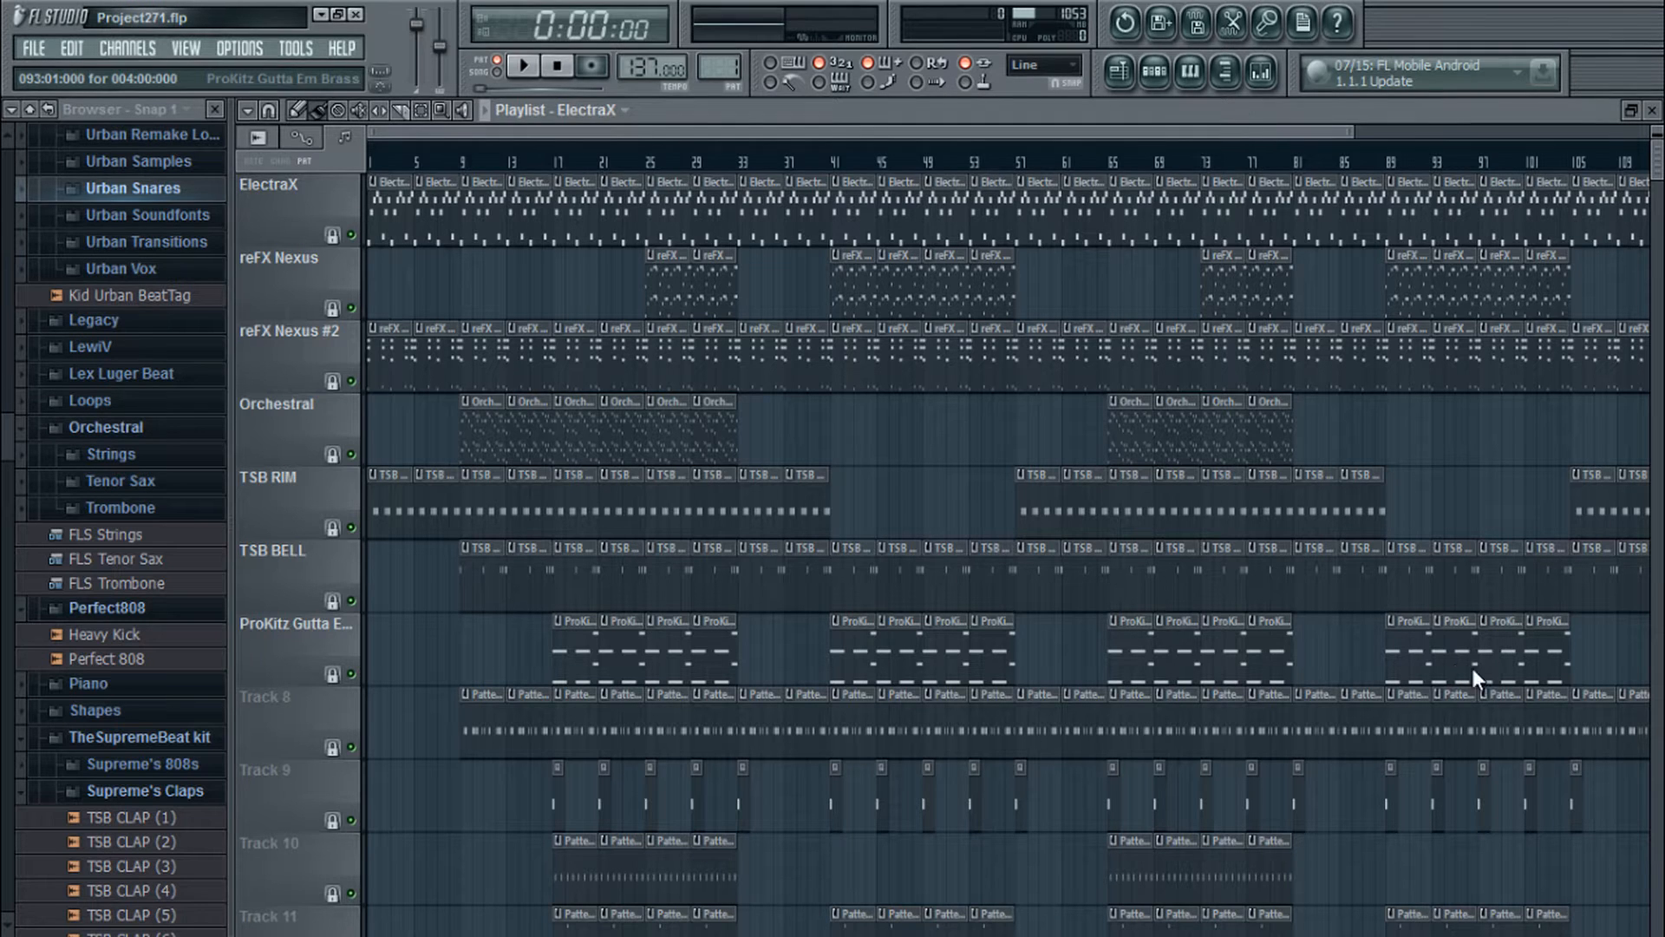
Step: Open the ElectraX channel's melody in the piano roll to review its notes
{"action": "left_click", "coordinate": [1154, 71]}
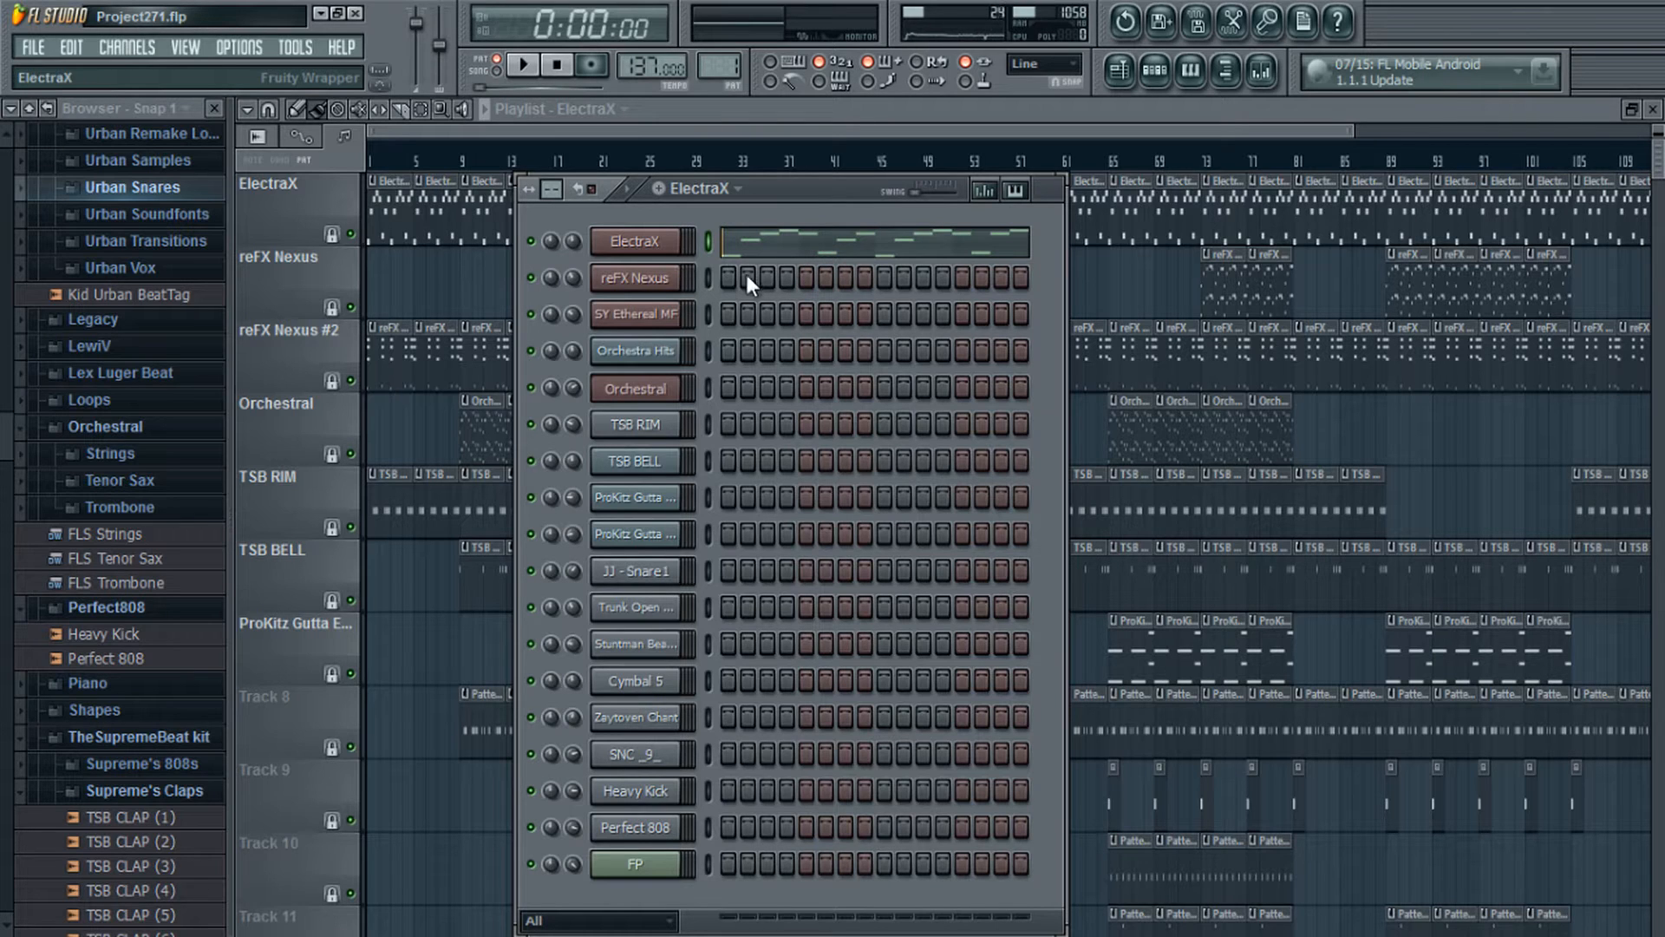
{"action": "left_click", "coordinate": [786, 251]}
{"action": "scroll", "coordinate": [770, 279], "scroll_direction": "down", "scroll_amount": 1}
{"action": "scroll", "coordinate": [770, 279], "scroll_direction": "up", "scroll_amount": 1}
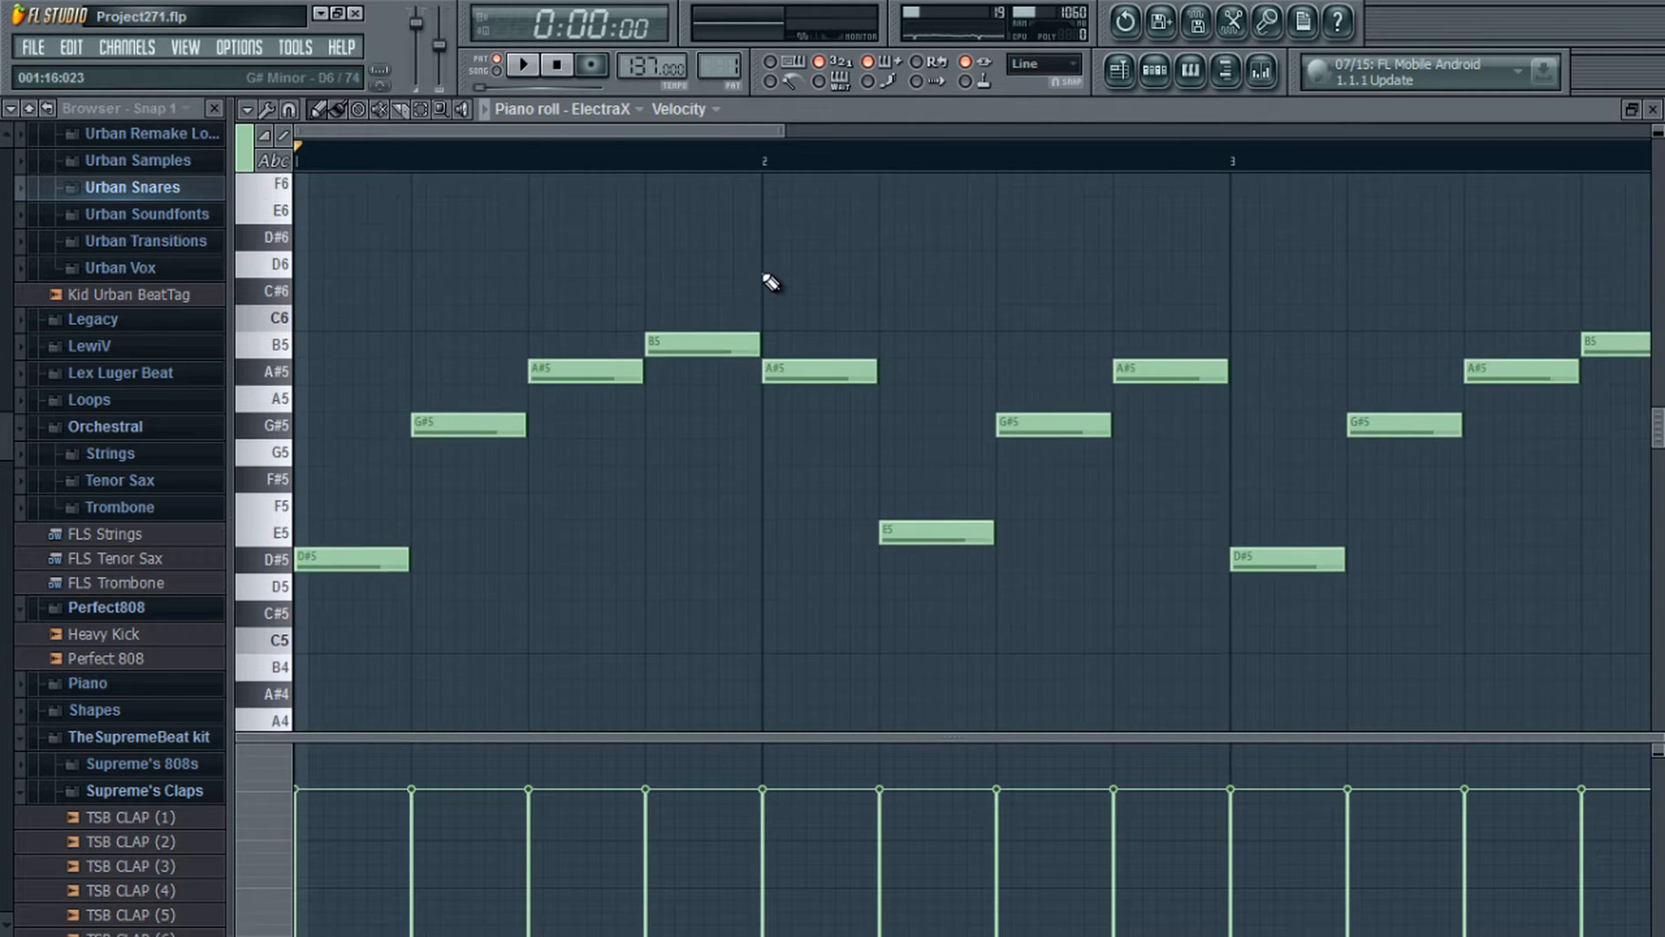
{"action": "scroll", "coordinate": [764, 274], "scroll_direction": "down", "scroll_amount": 1}
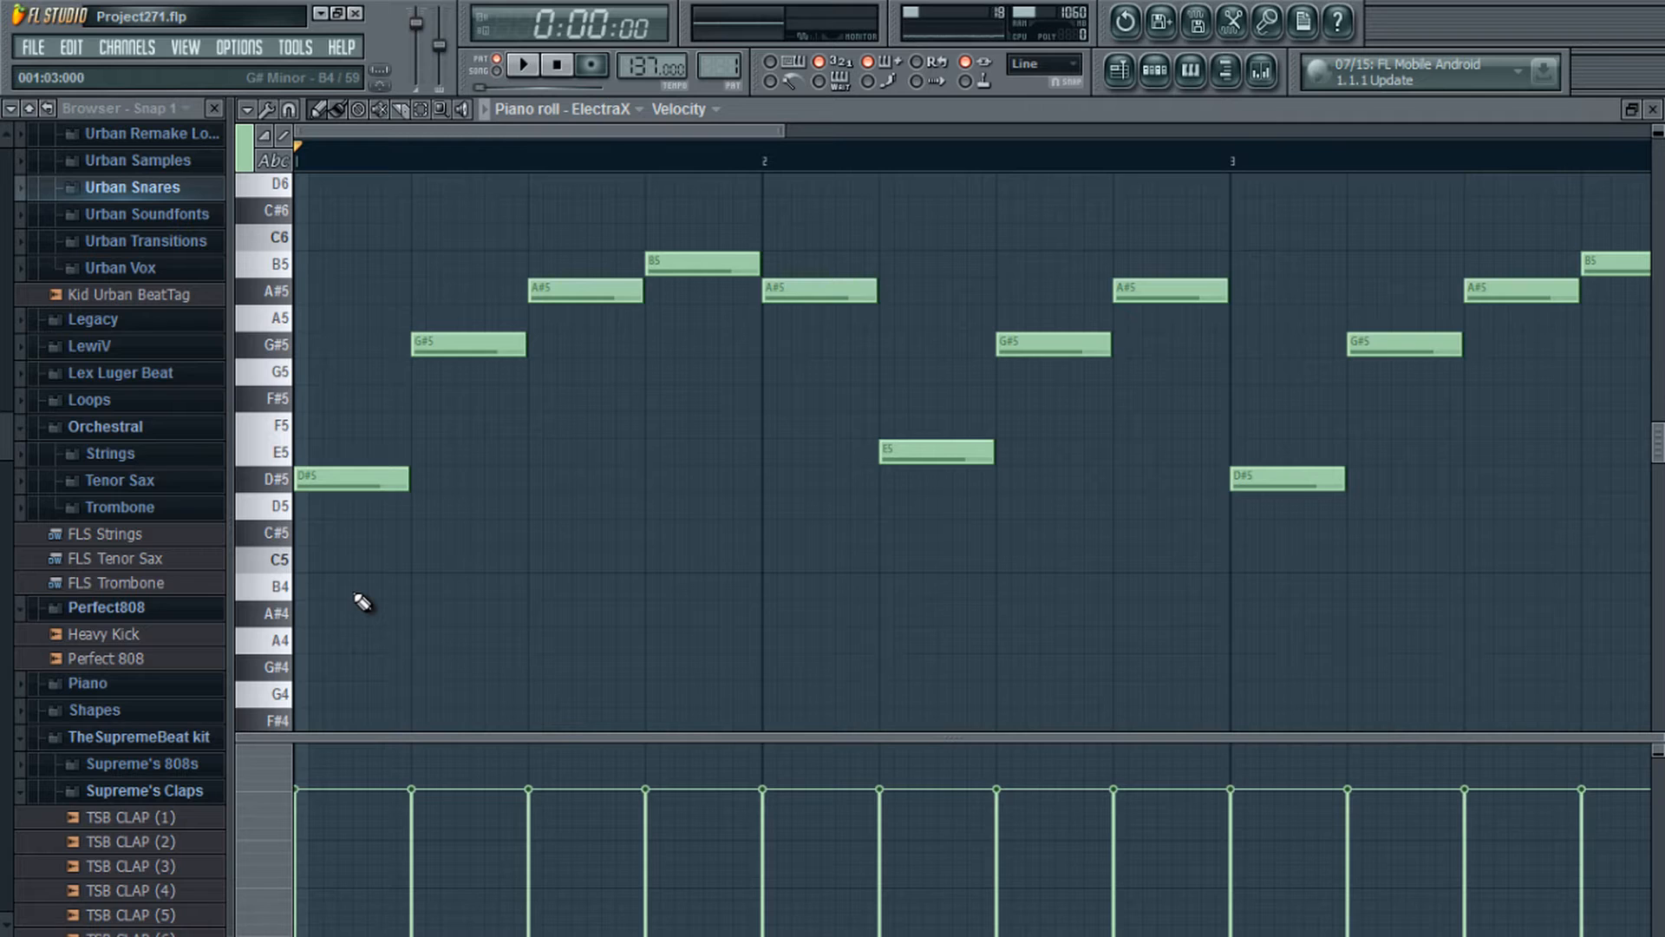
Step: Mute ElectraX and draw a short D#5, F#5 and A#5 chord at the start of bar 1 in the reFX Nexus piano roll
{"action": "left_click", "coordinate": [1155, 79]}
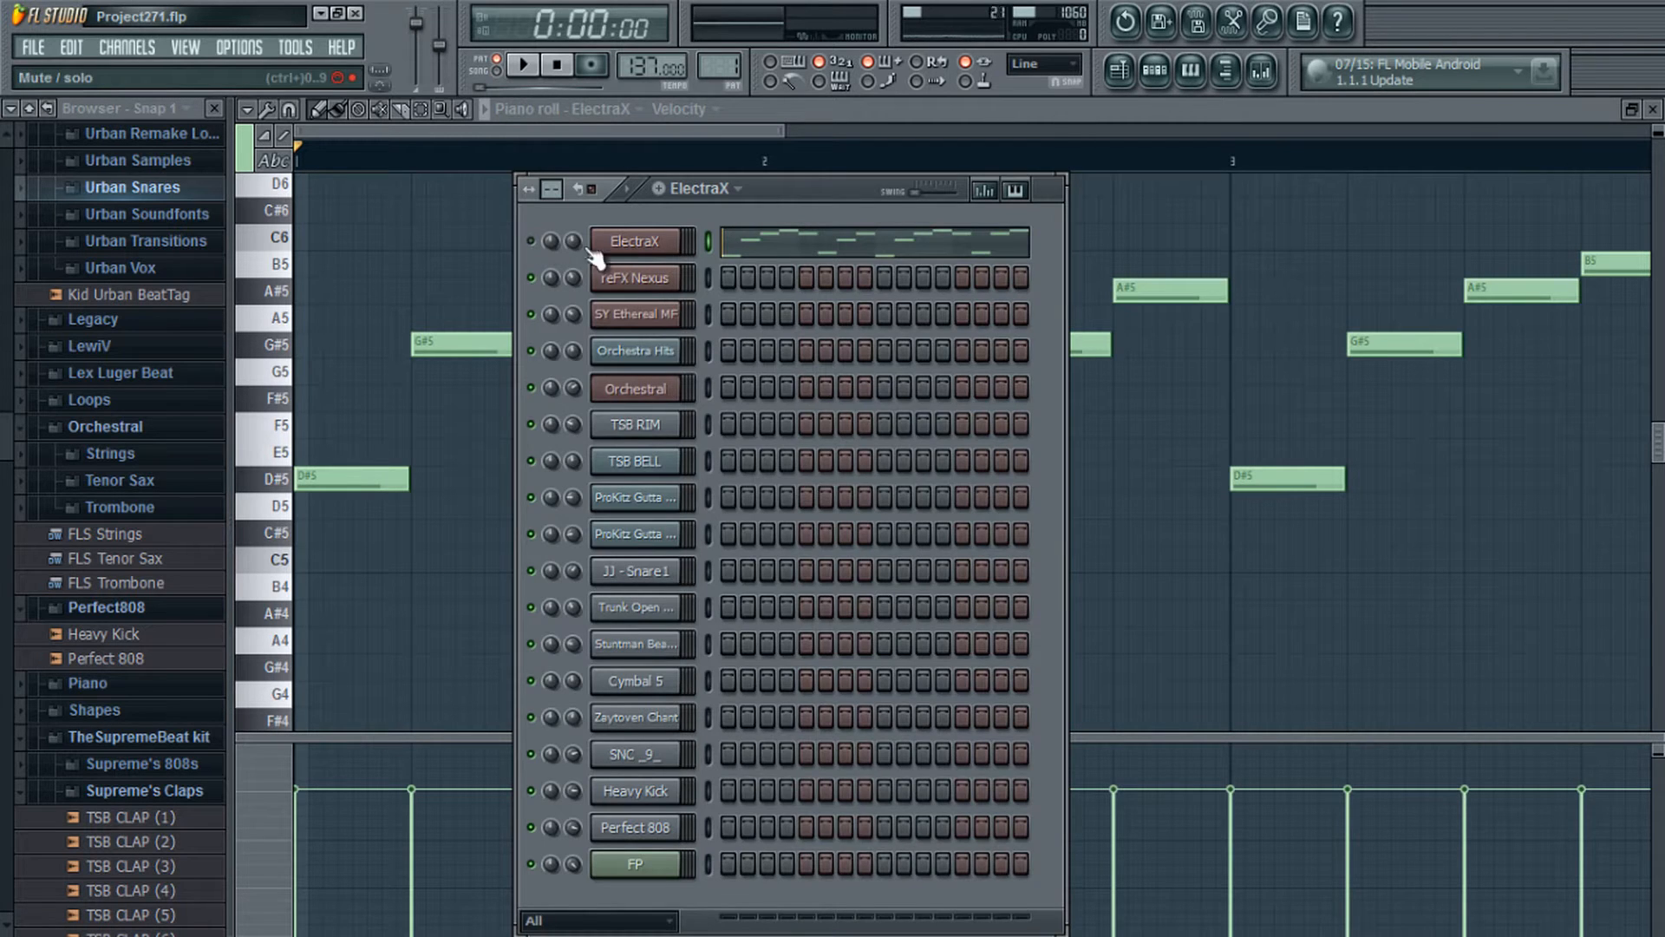
{"action": "right_click", "coordinate": [680, 274]}
{"action": "left_click", "coordinate": [705, 276]}
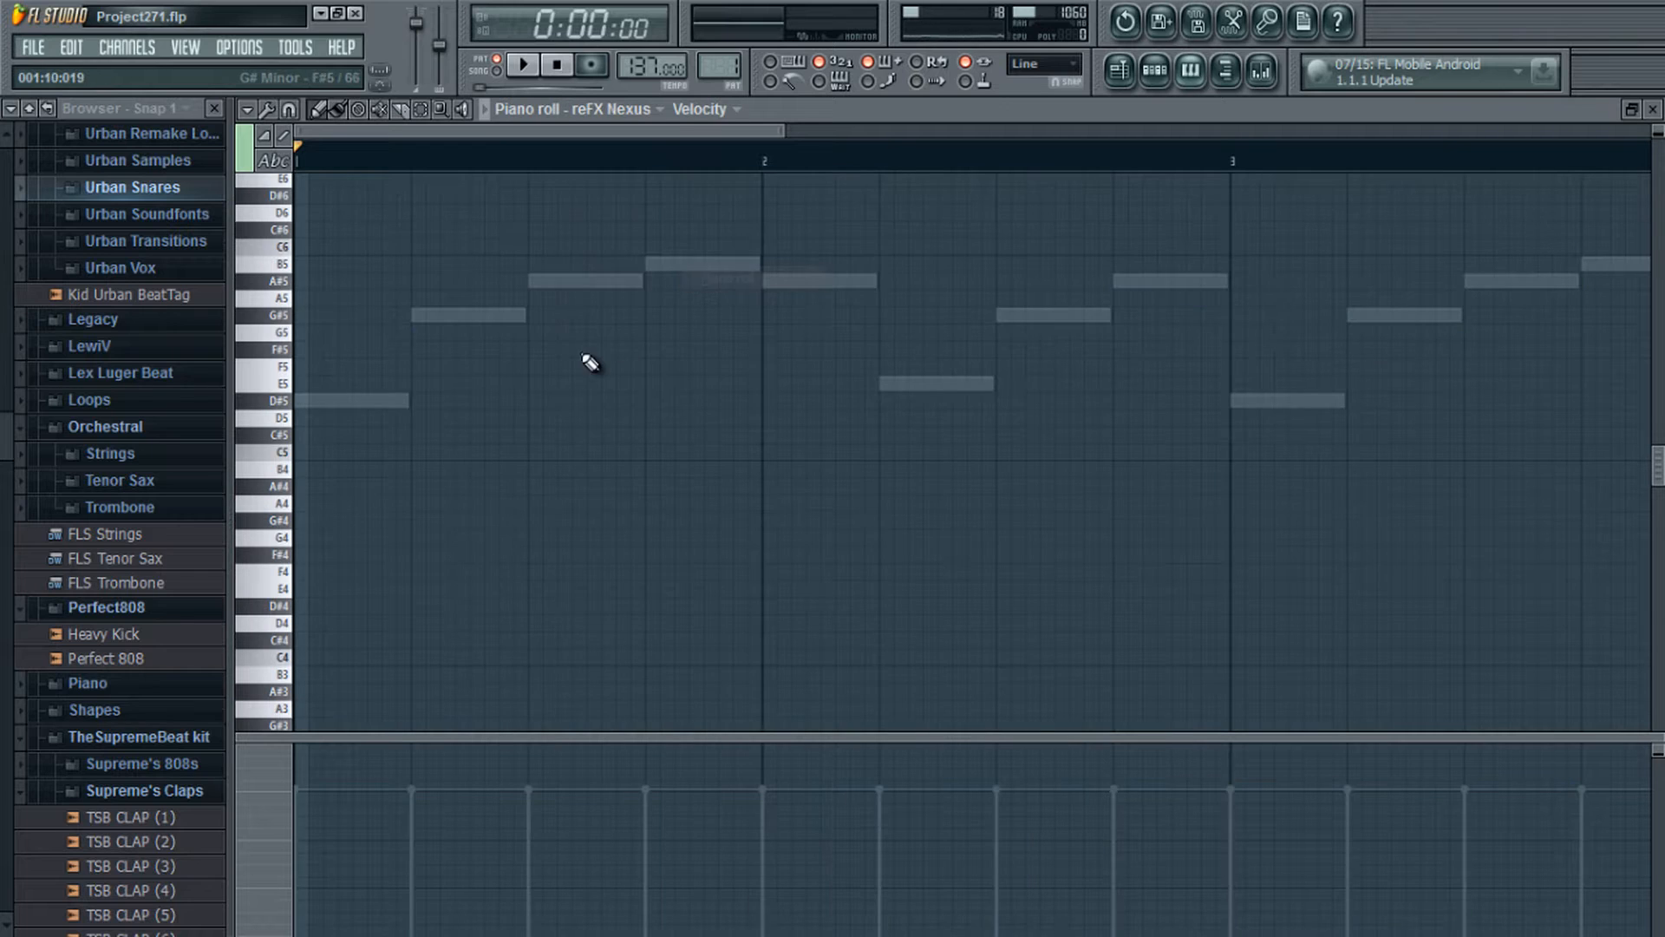
{"action": "left_click", "coordinate": [305, 400]}
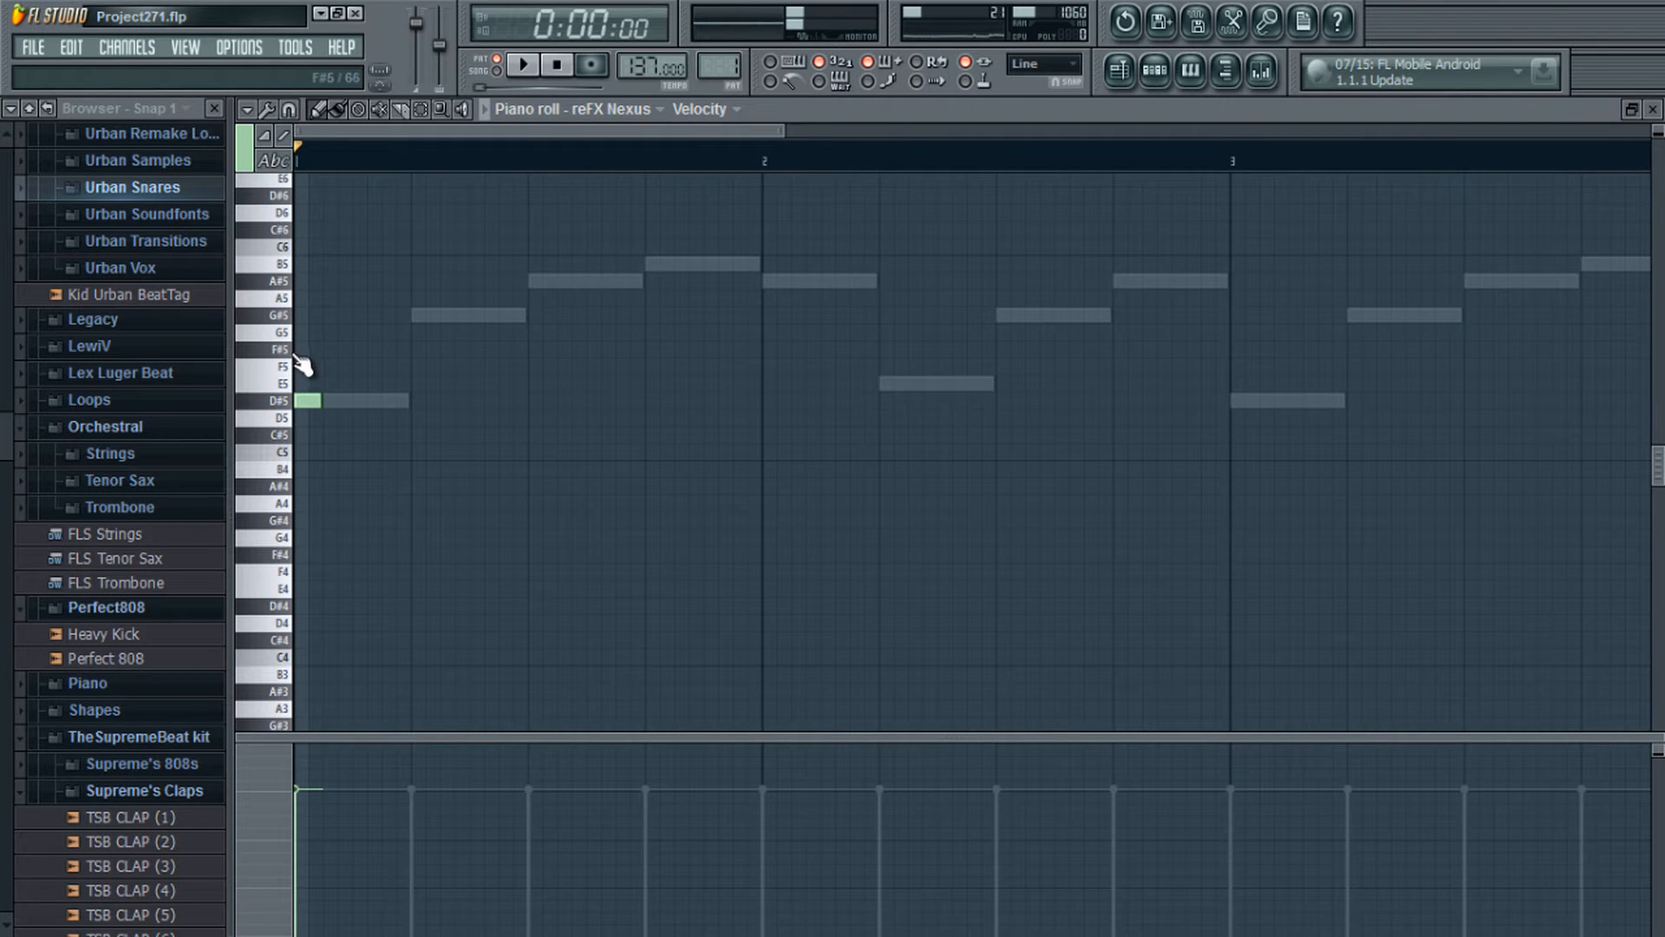
{"action": "left_click", "coordinate": [308, 348]}
{"action": "left_click", "coordinate": [308, 280]}
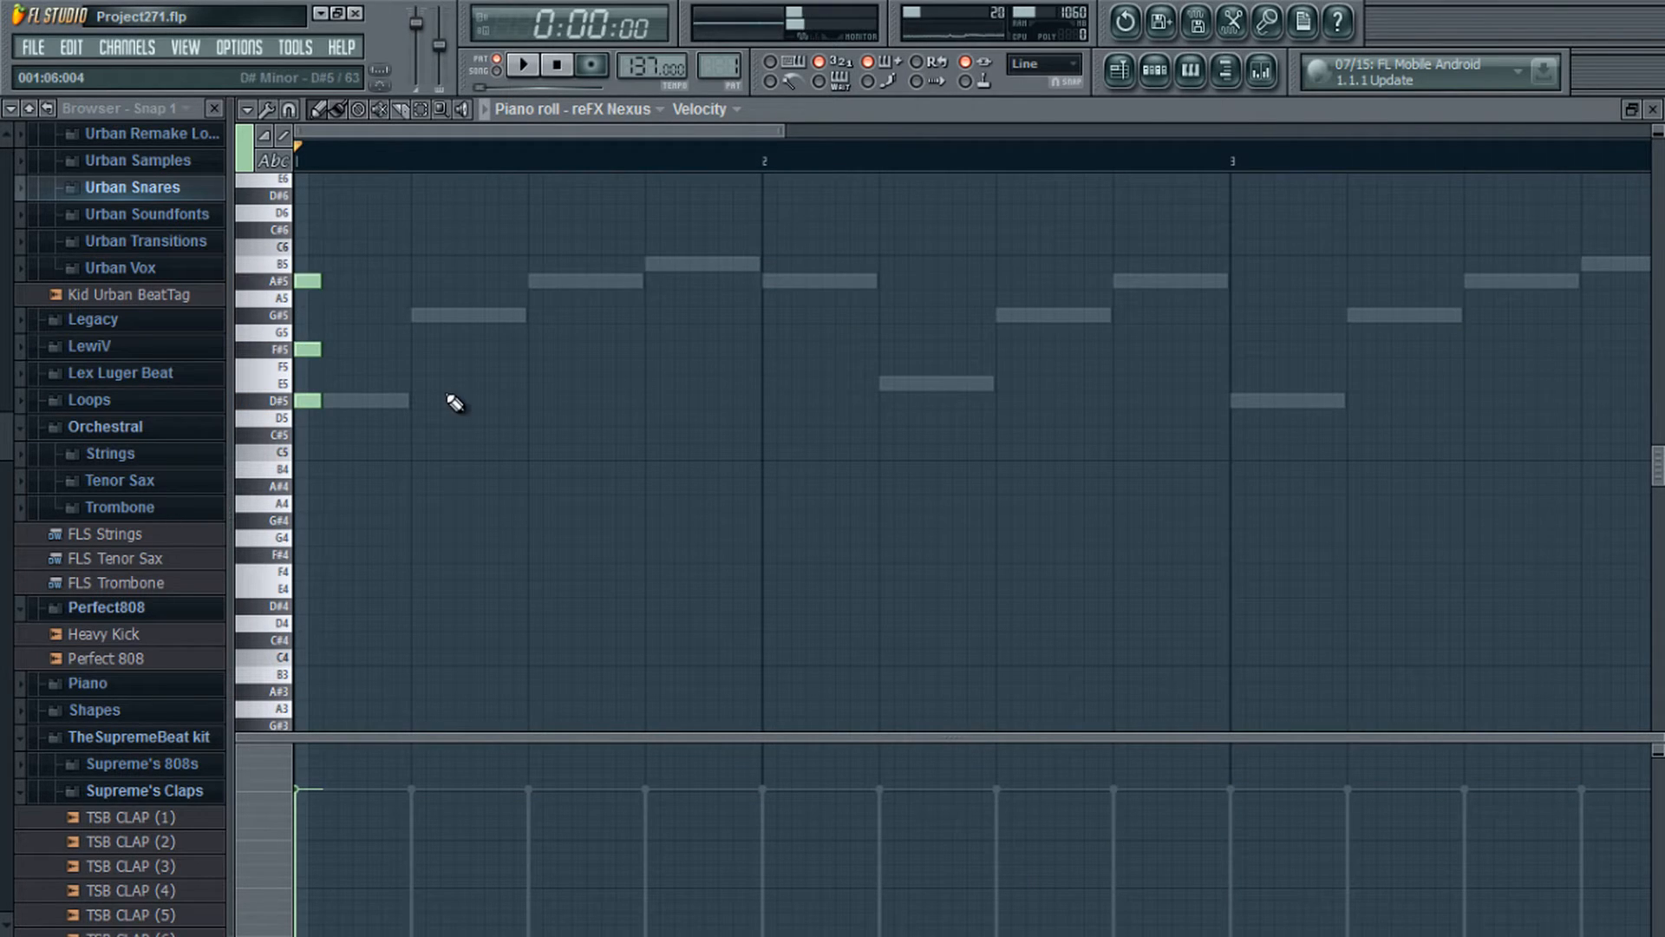
Step: Draw a short D# major chord with D#5, G5 and A#5 halfway through bar 1
{"action": "left_click", "coordinate": [529, 400]}
{"action": "left_click", "coordinate": [532, 331]}
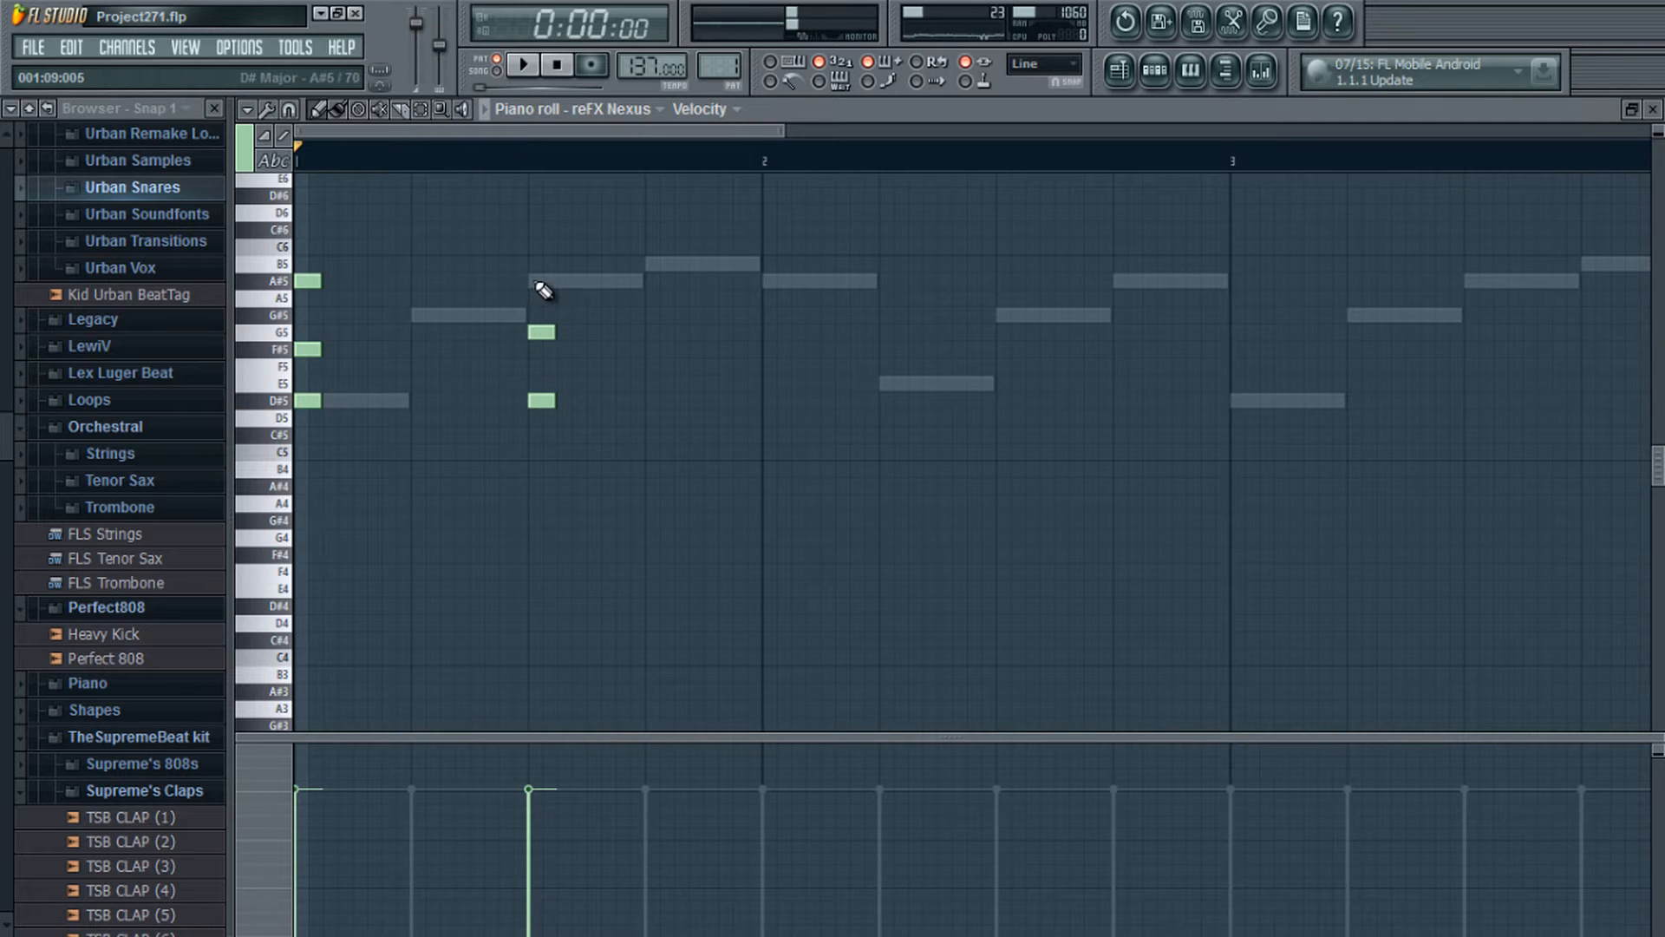
{"action": "left_click", "coordinate": [531, 280]}
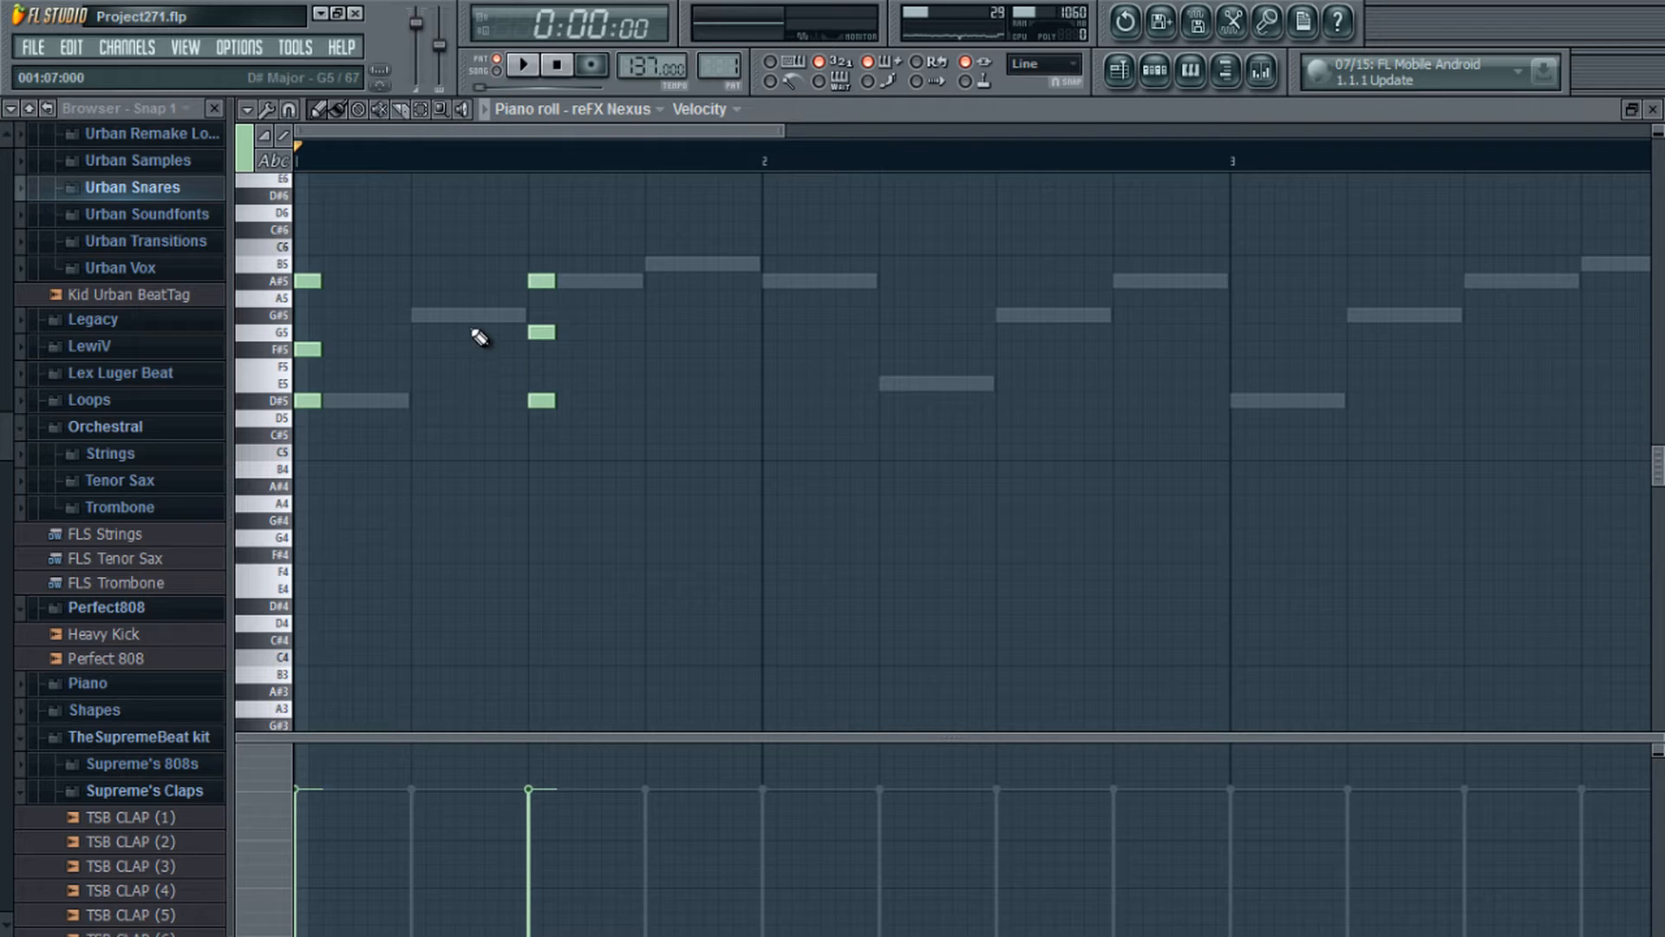
Step: Play the pattern from the start several times to compare the minor and major chords, stopping after each pass
{"action": "left_click", "coordinate": [525, 68]}
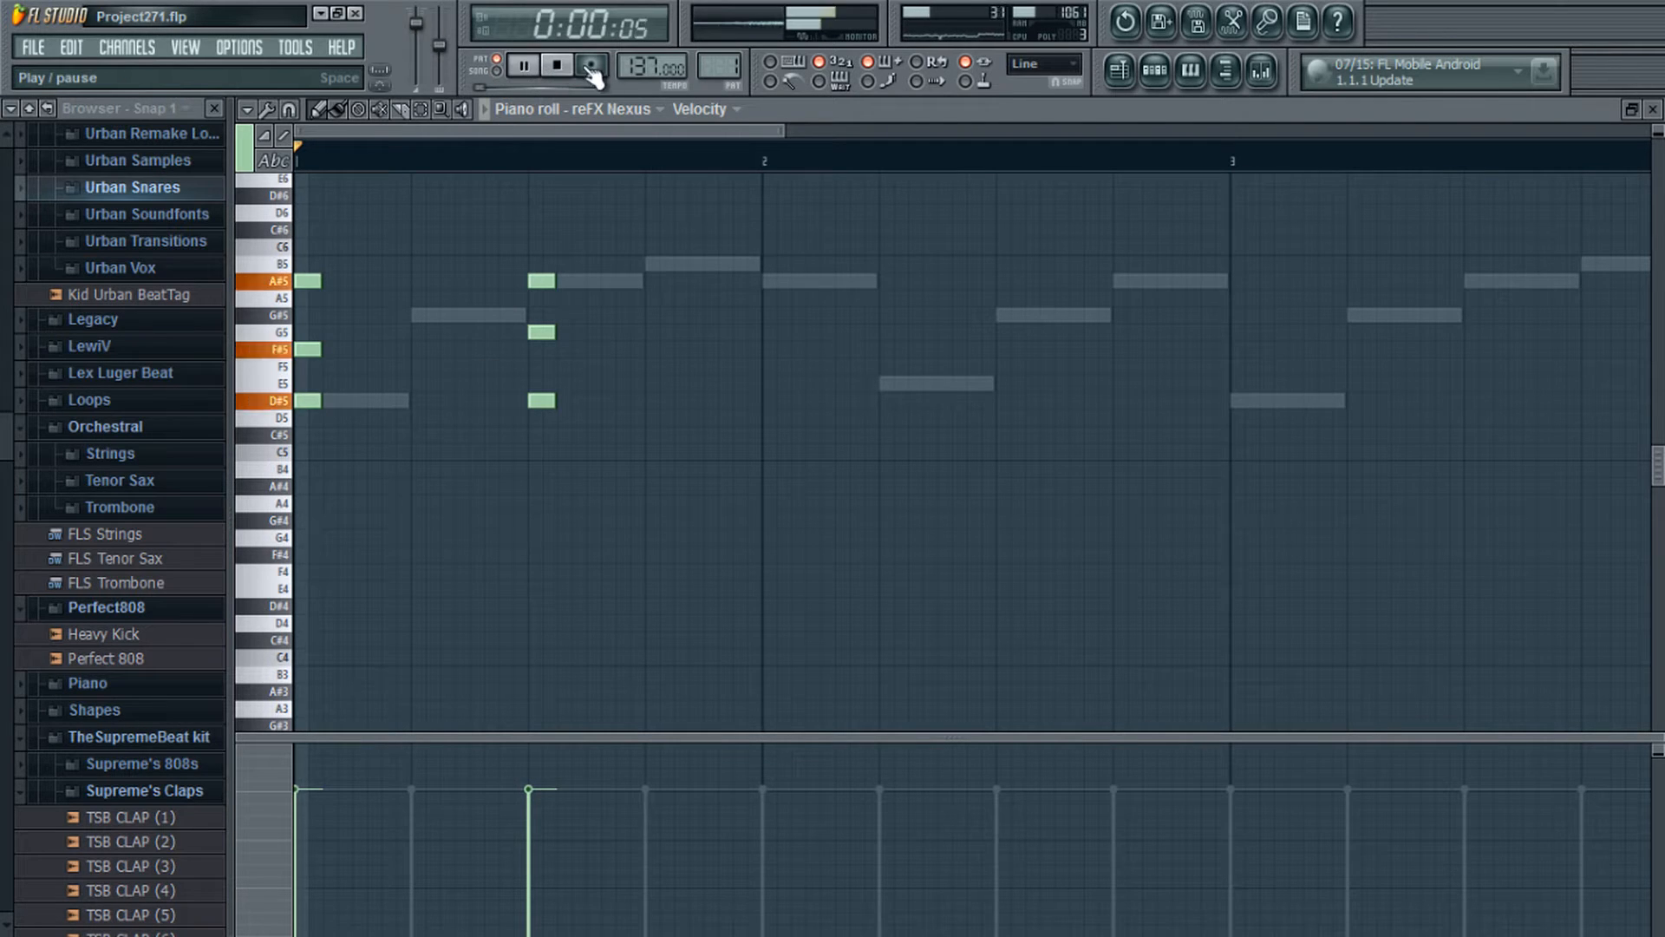
{"action": "left_click", "coordinate": [557, 66]}
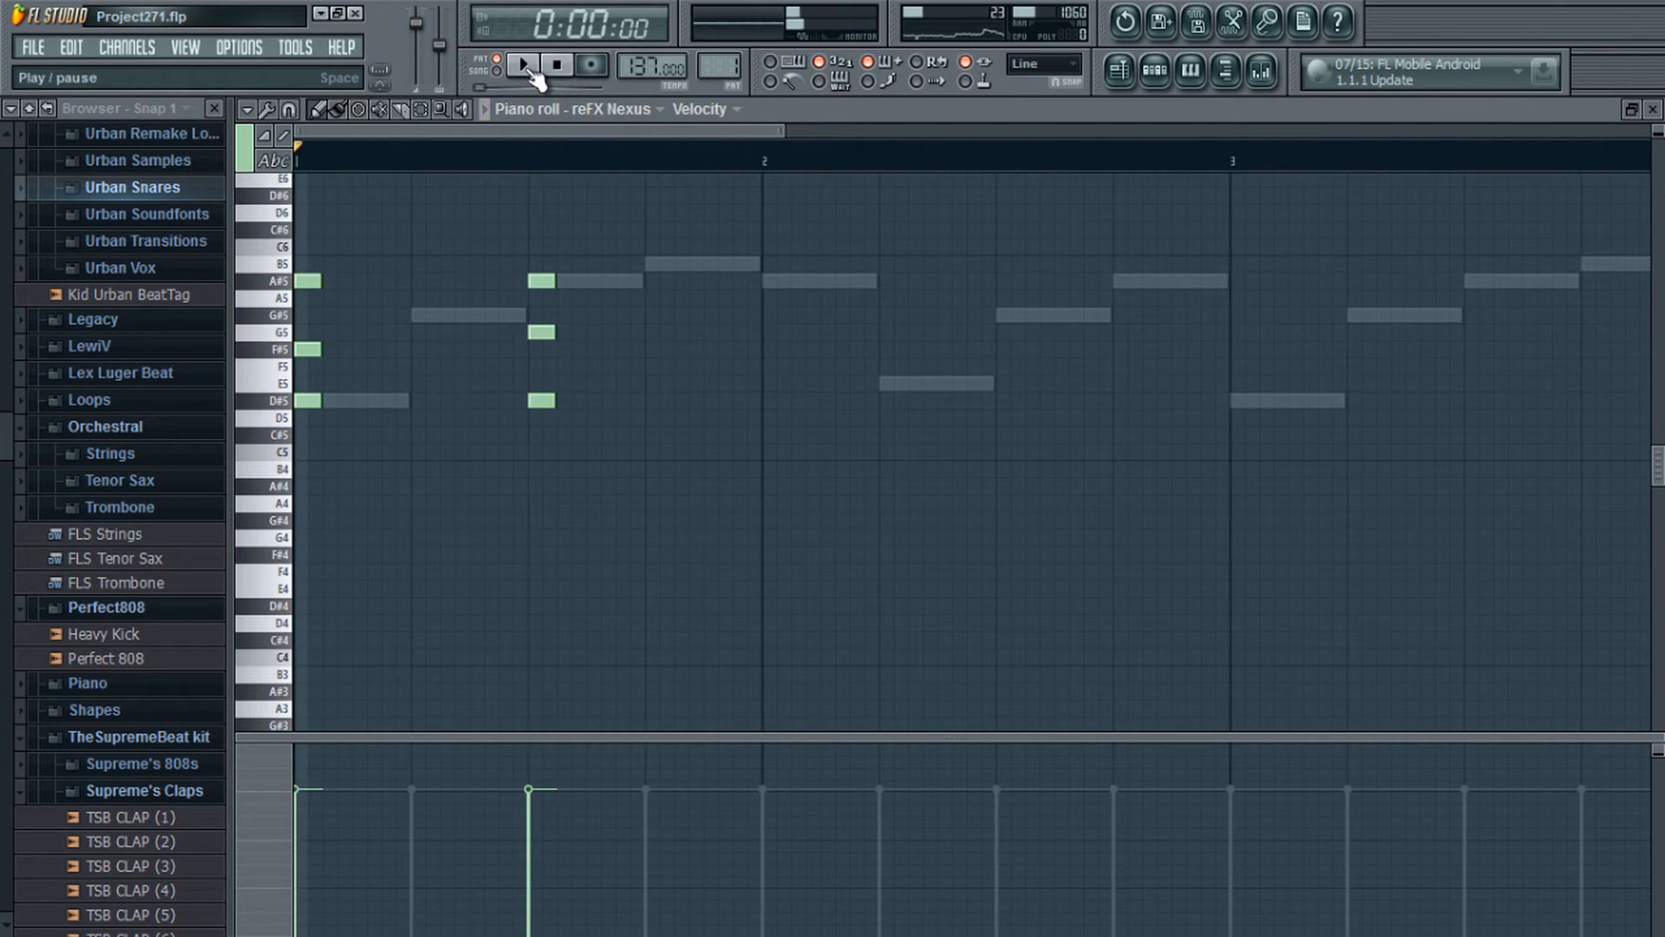
{"action": "key", "text": "space"}
{"action": "left_click", "coordinate": [558, 67]}
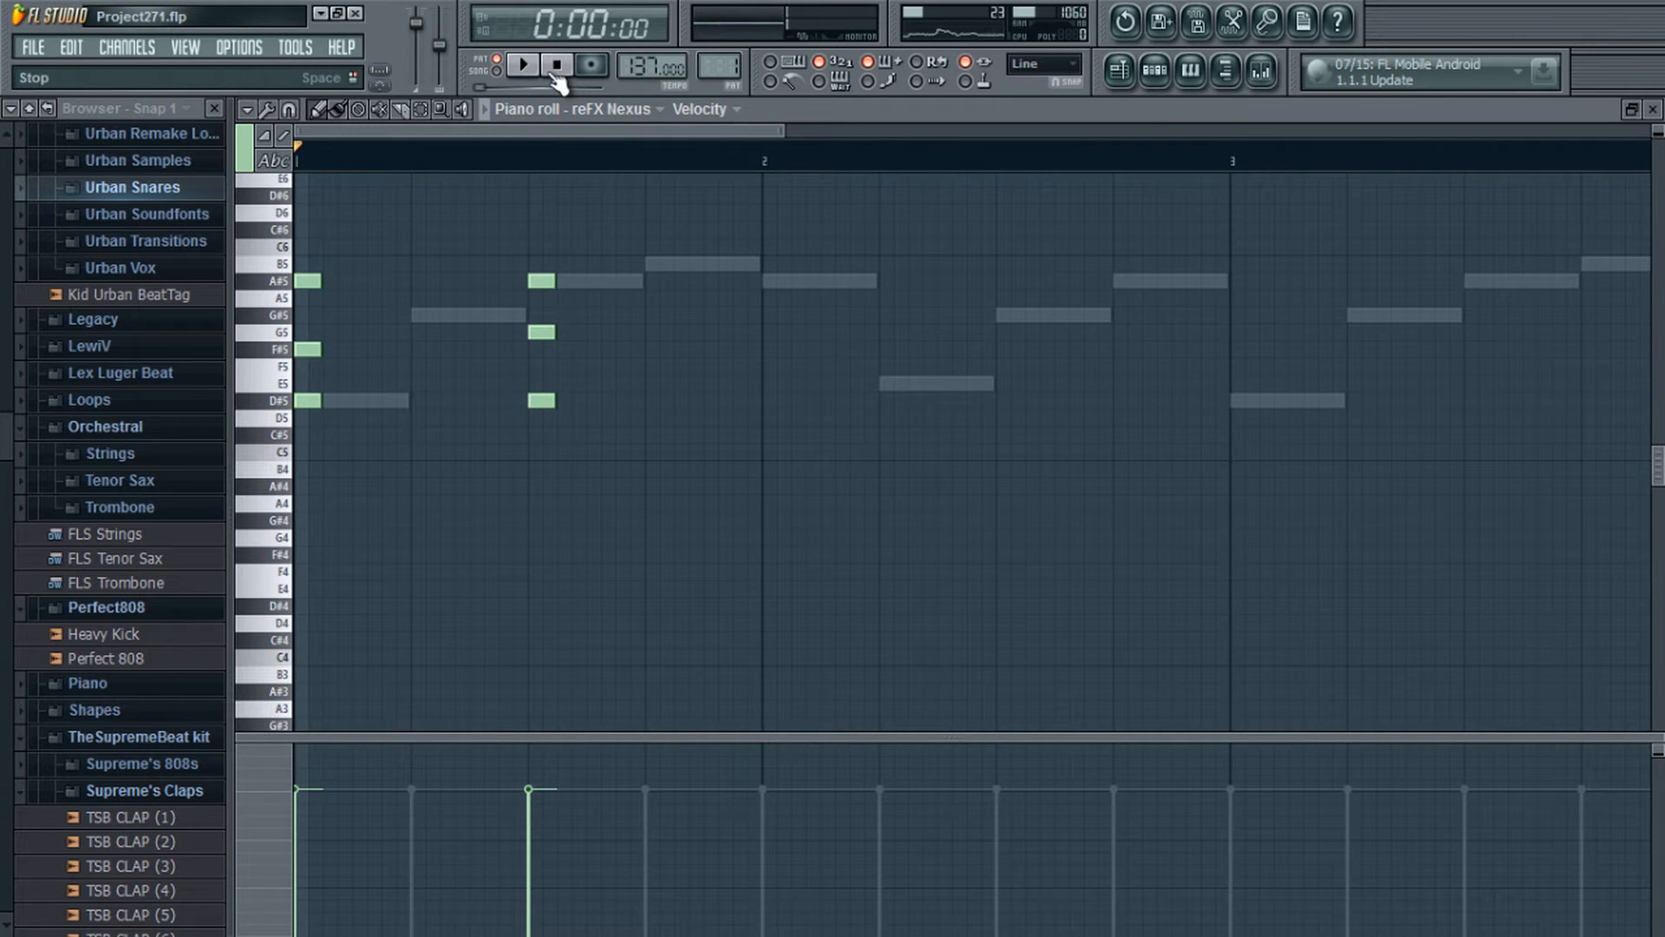
{"action": "left_click", "coordinate": [524, 77]}
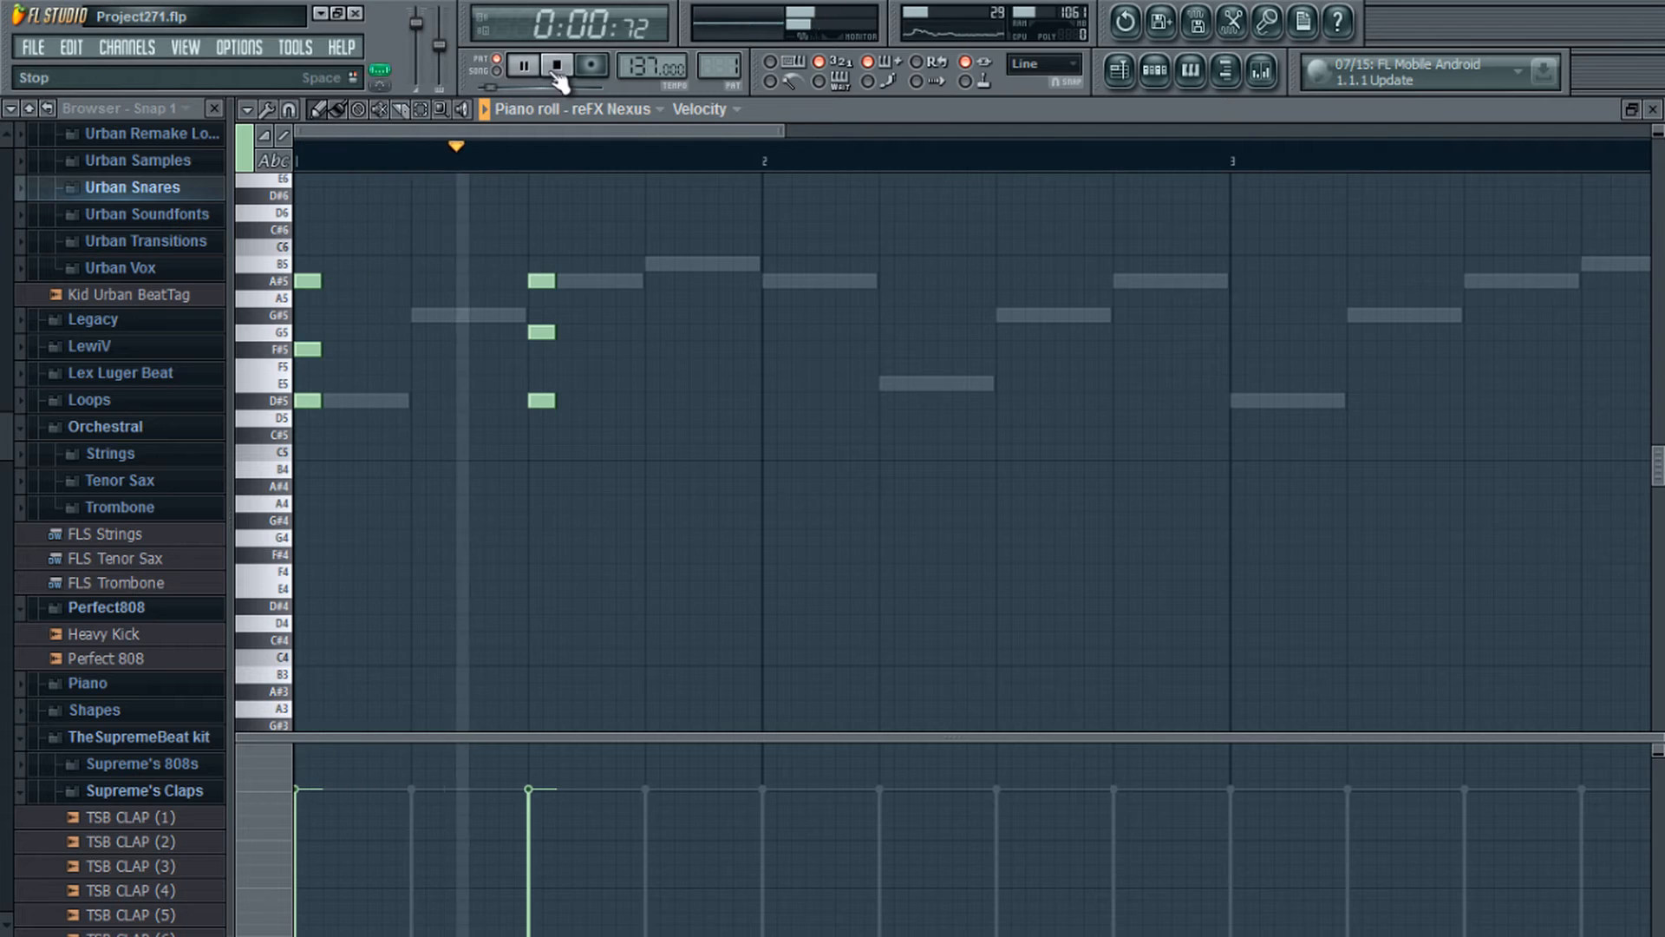
{"action": "key", "text": "space"}
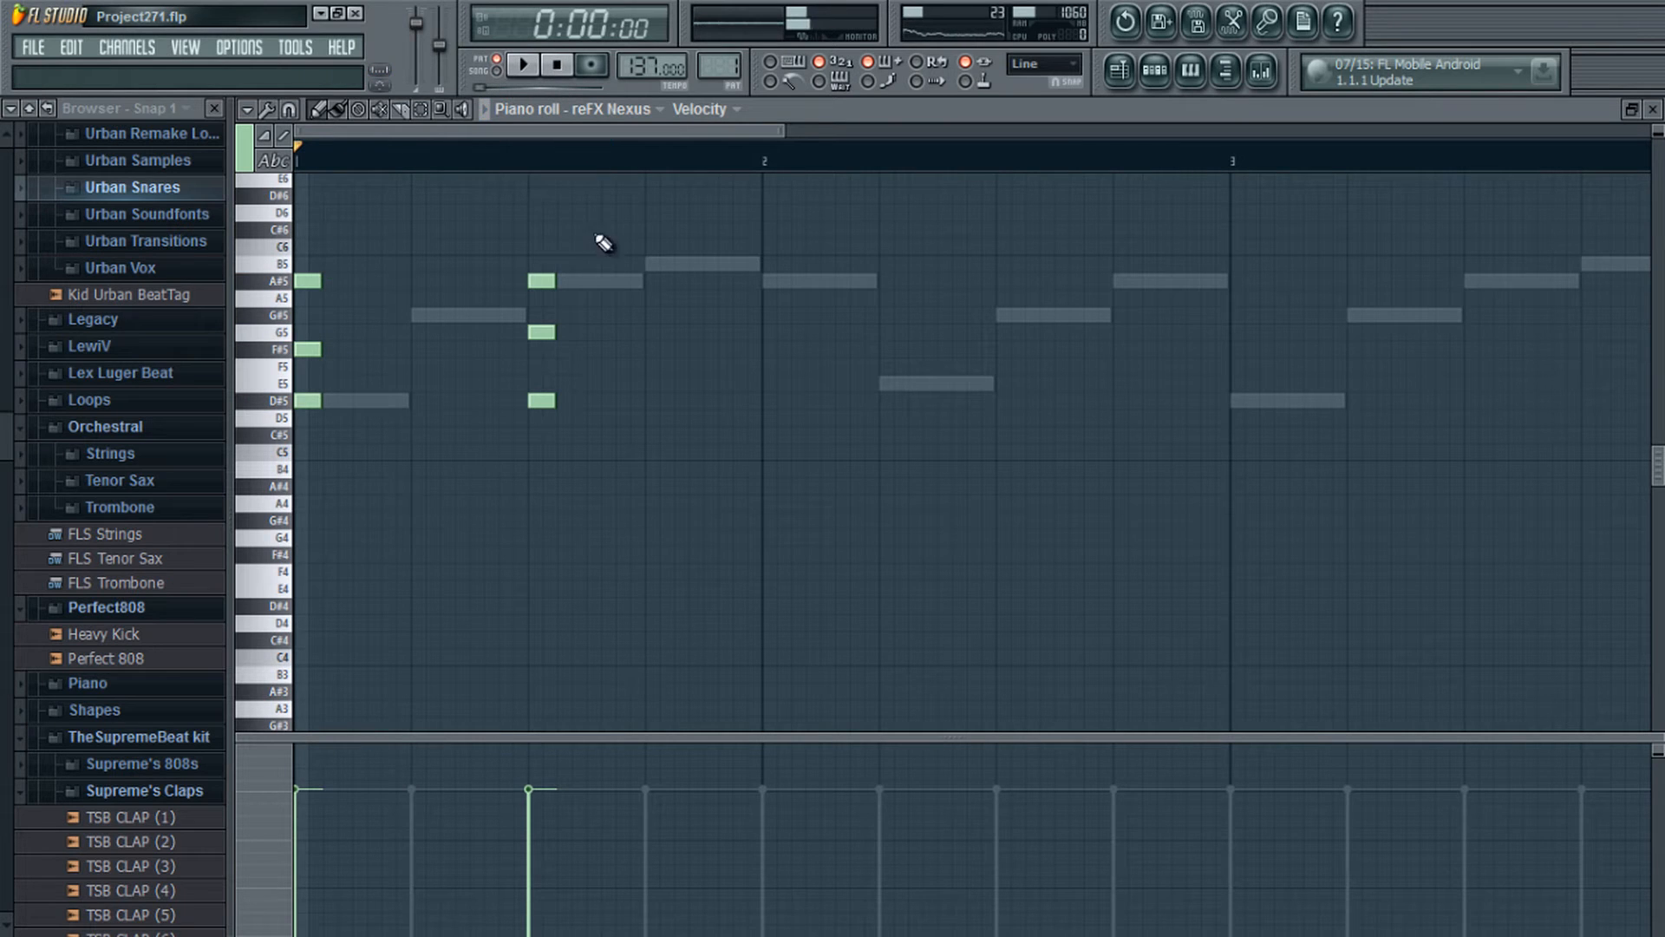
Step: Delete the three notes of the D# major chord halfway through bar 1
{"action": "right_click", "coordinate": [540, 399]}
{"action": "right_click", "coordinate": [542, 333]}
{"action": "right_click", "coordinate": [539, 281]}
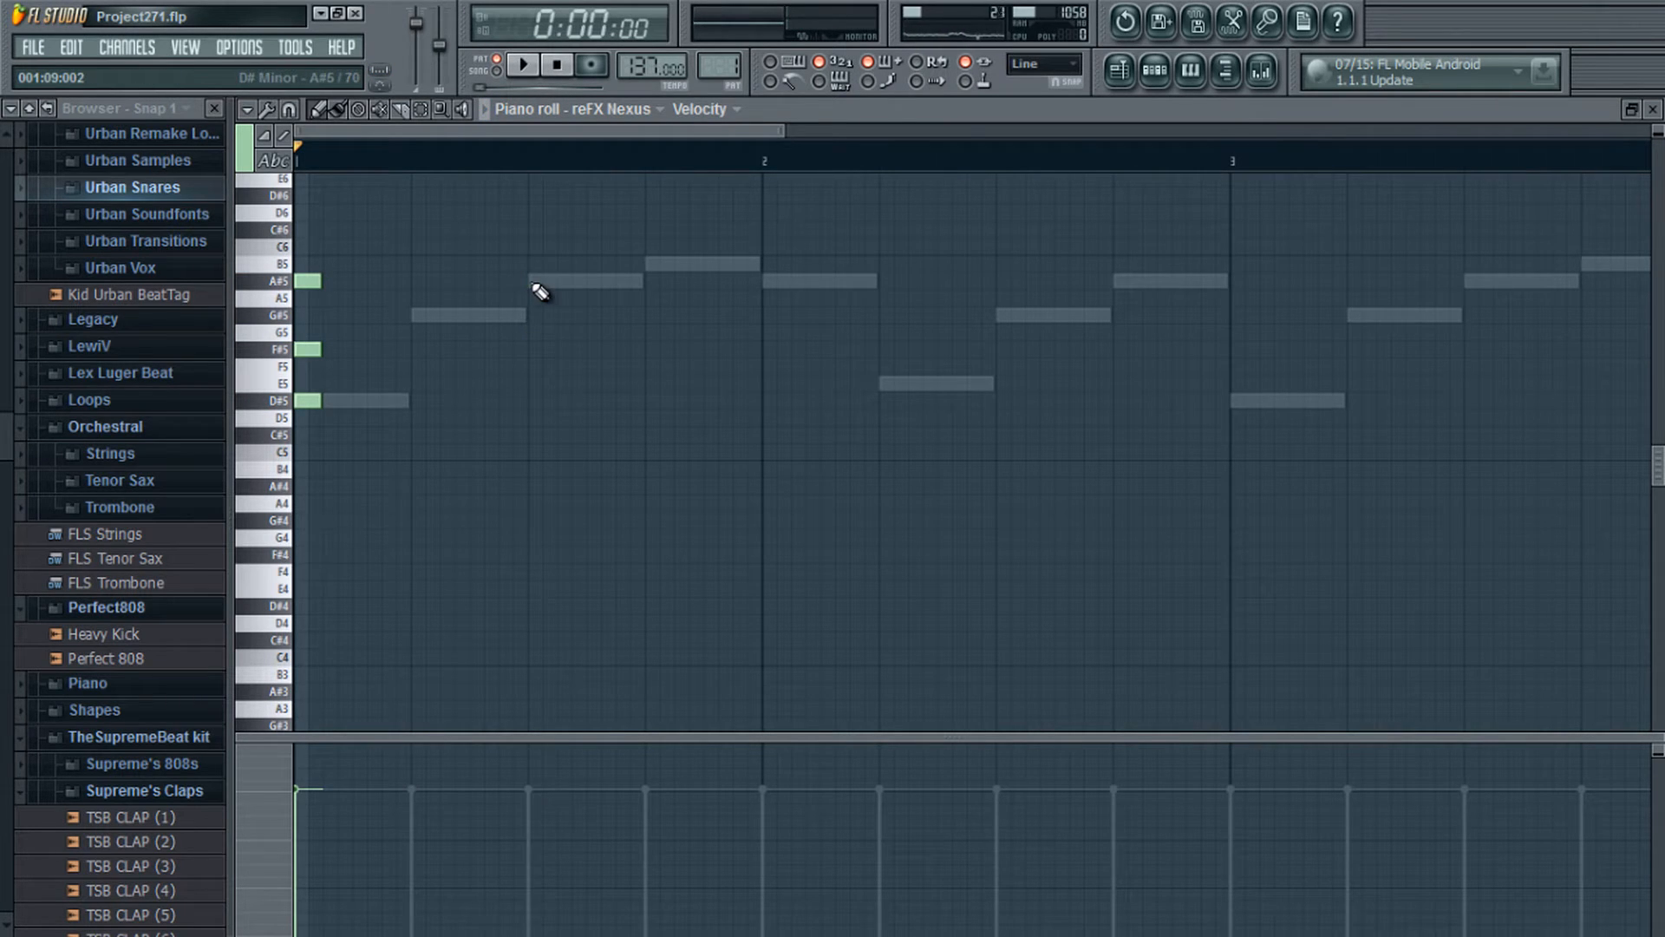
{"action": "key", "text": "7"}
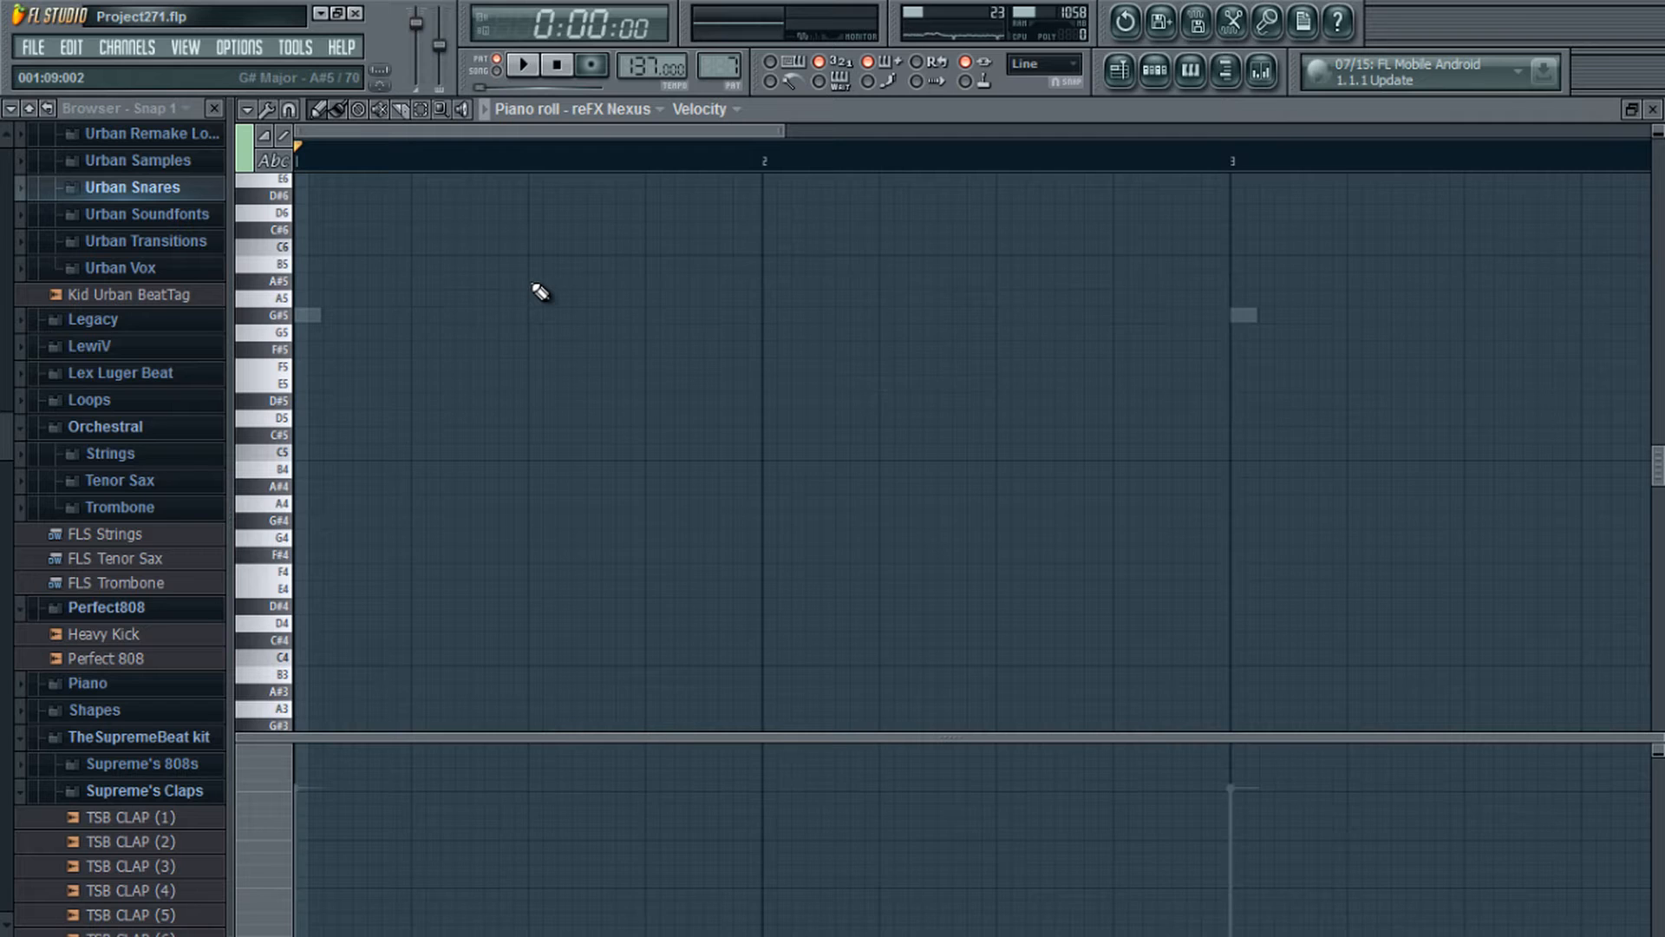
{"action": "scroll", "coordinate": [676, 299], "scroll_direction": "up", "scroll_amount": 3}
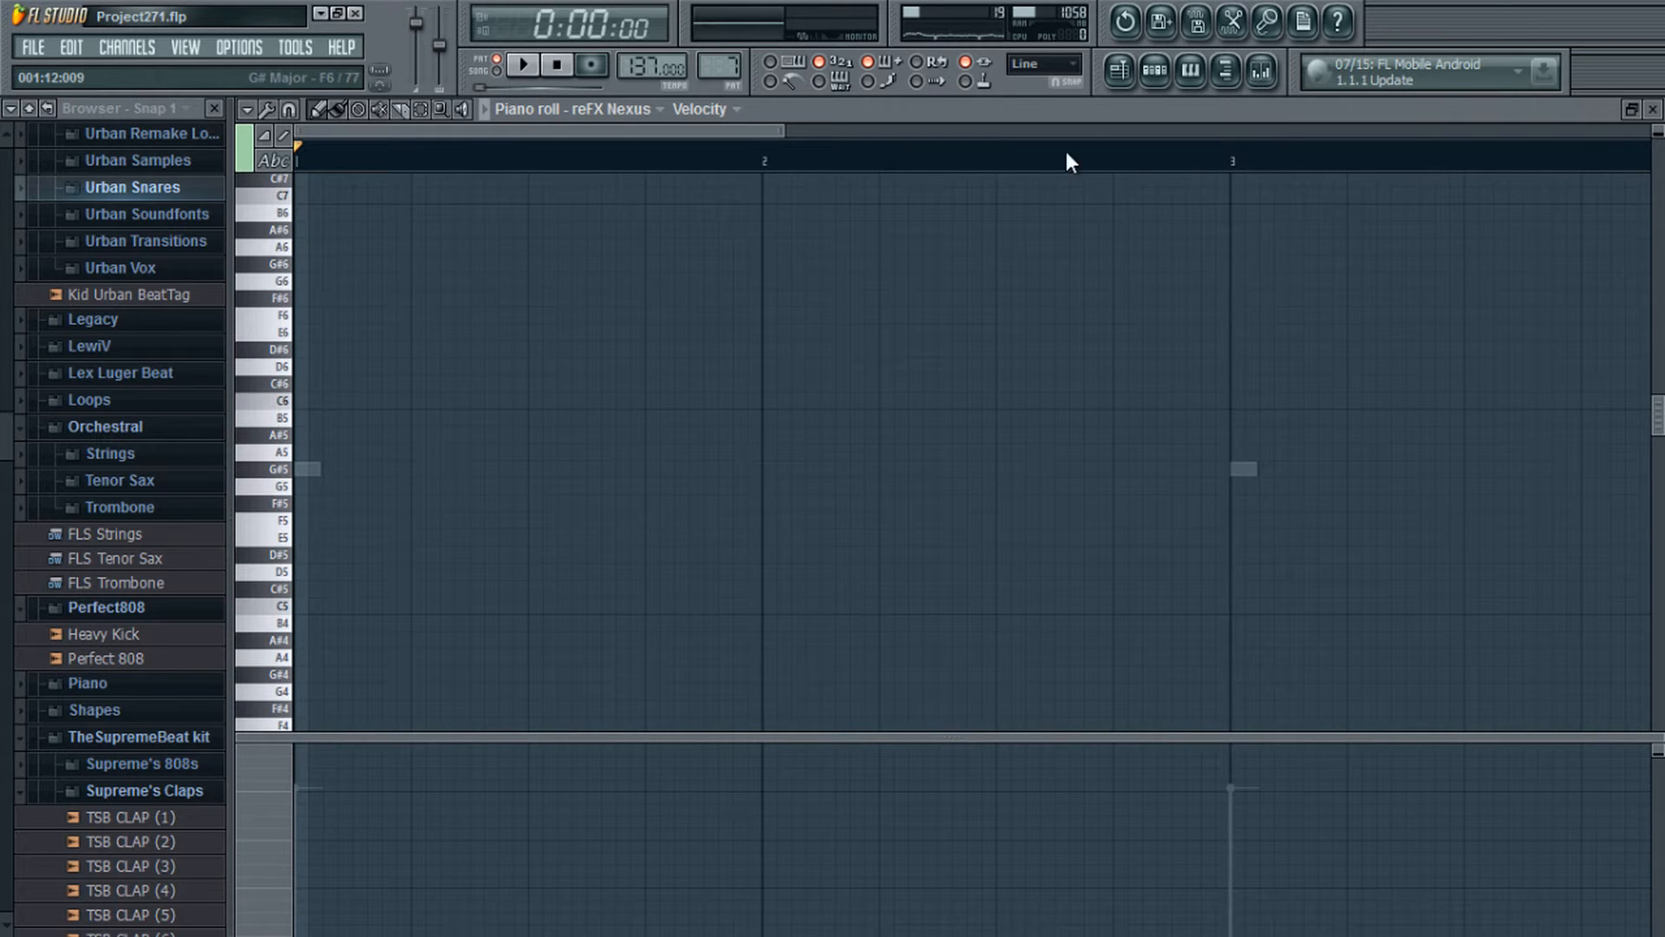
{"action": "left_click", "coordinate": [1156, 71]}
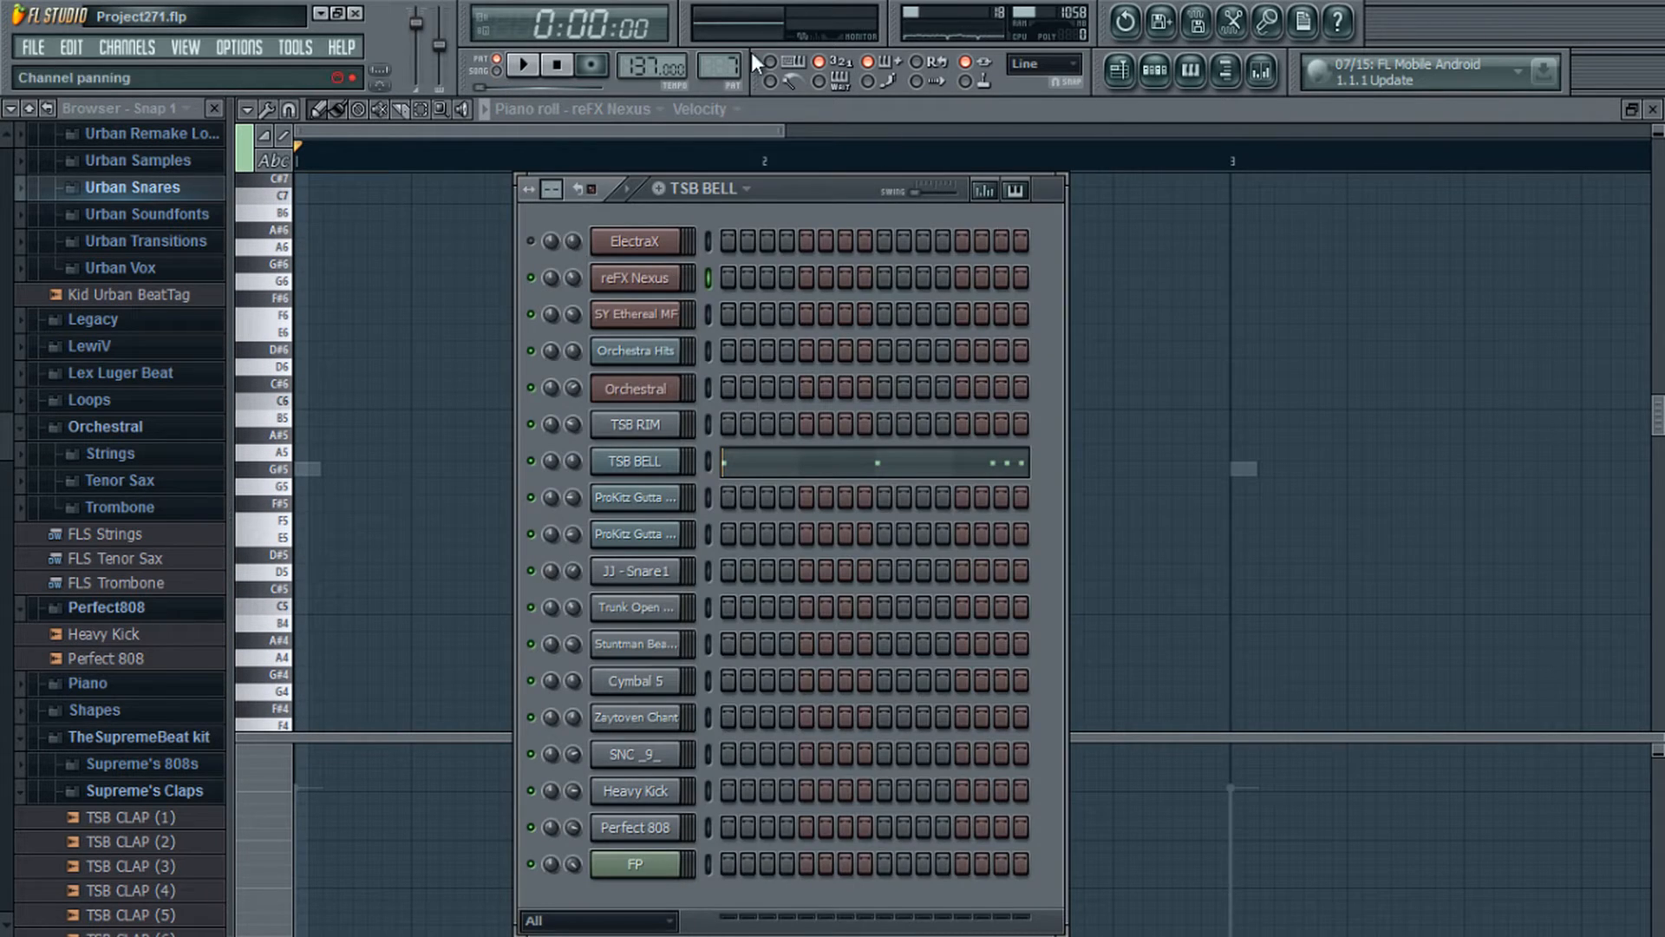
{"action": "left_click_drag", "start_coordinate": [723, 72], "coordinate": [731, 224]}
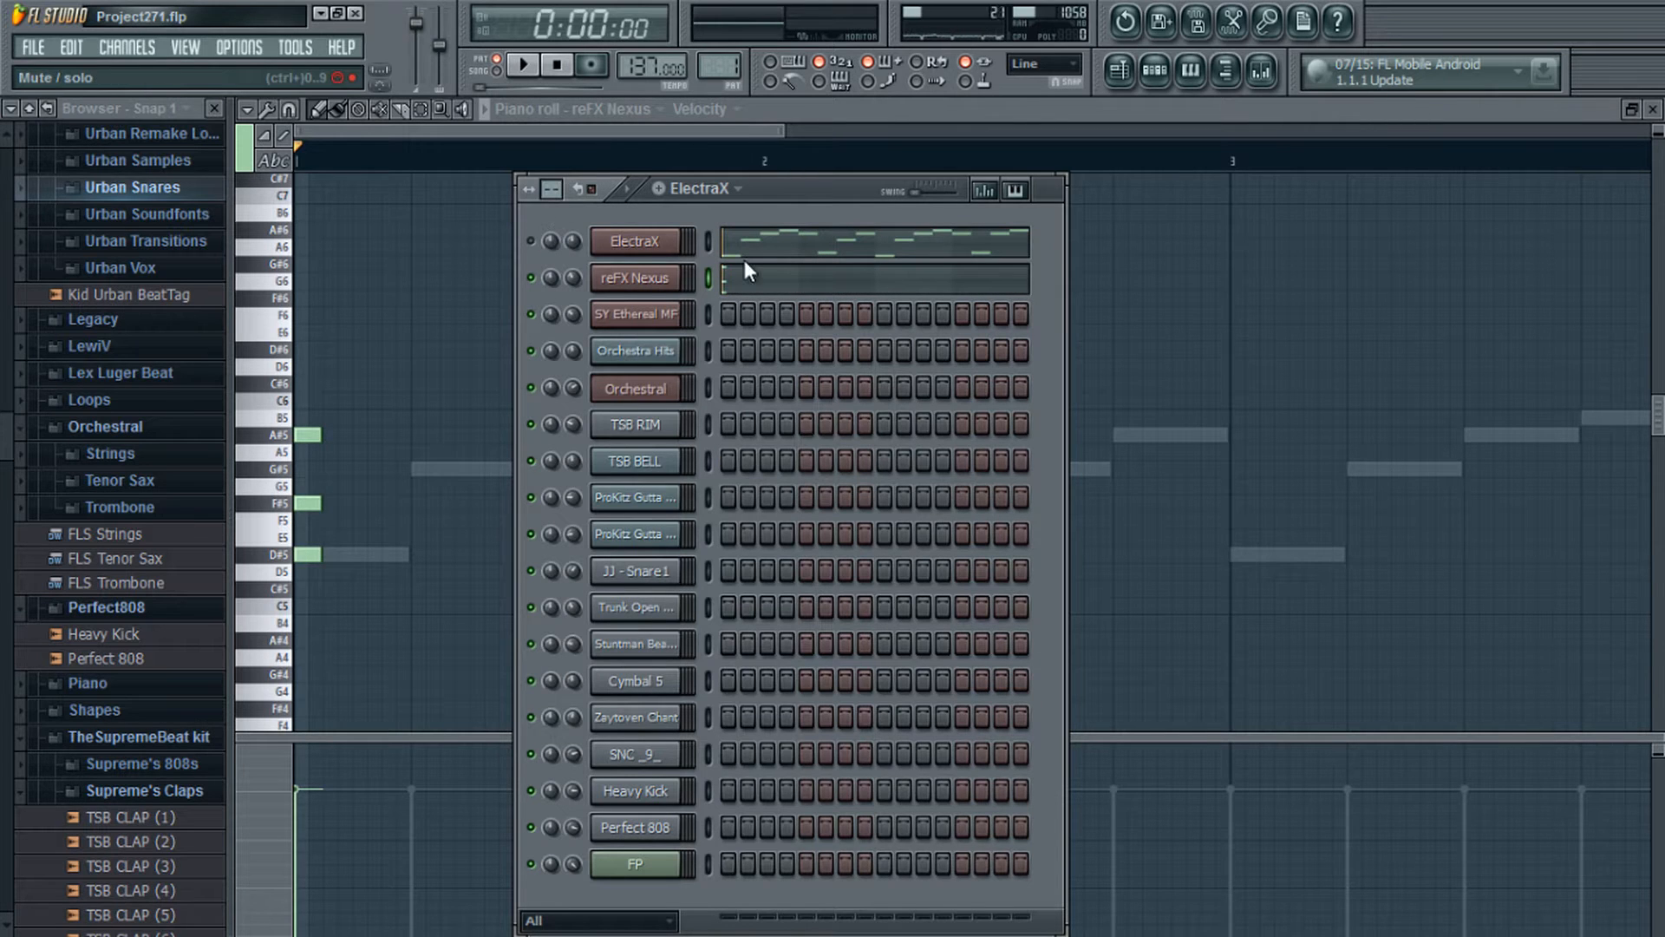
Step: Clear the remaining chord from reFX Nexus, unmute ElectraX and reopen the ElectraX melody in the piano roll
{"action": "key", "text": "F5"}
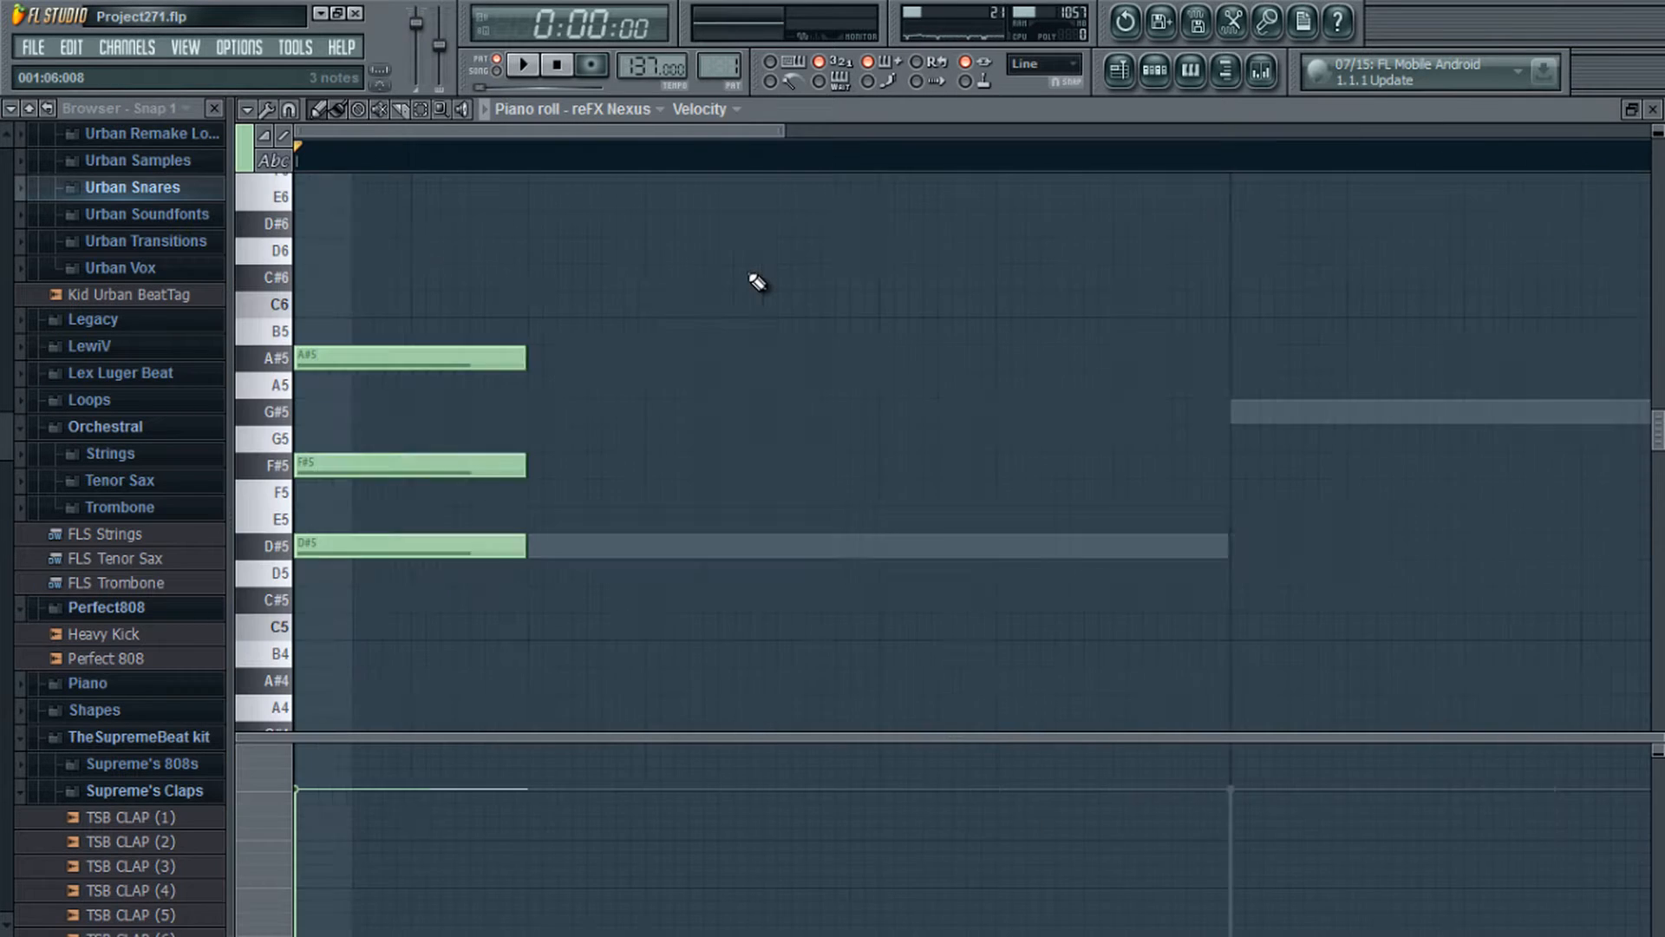
{"action": "scroll", "coordinate": [757, 282], "scroll_direction": "down", "scroll_amount": 5}
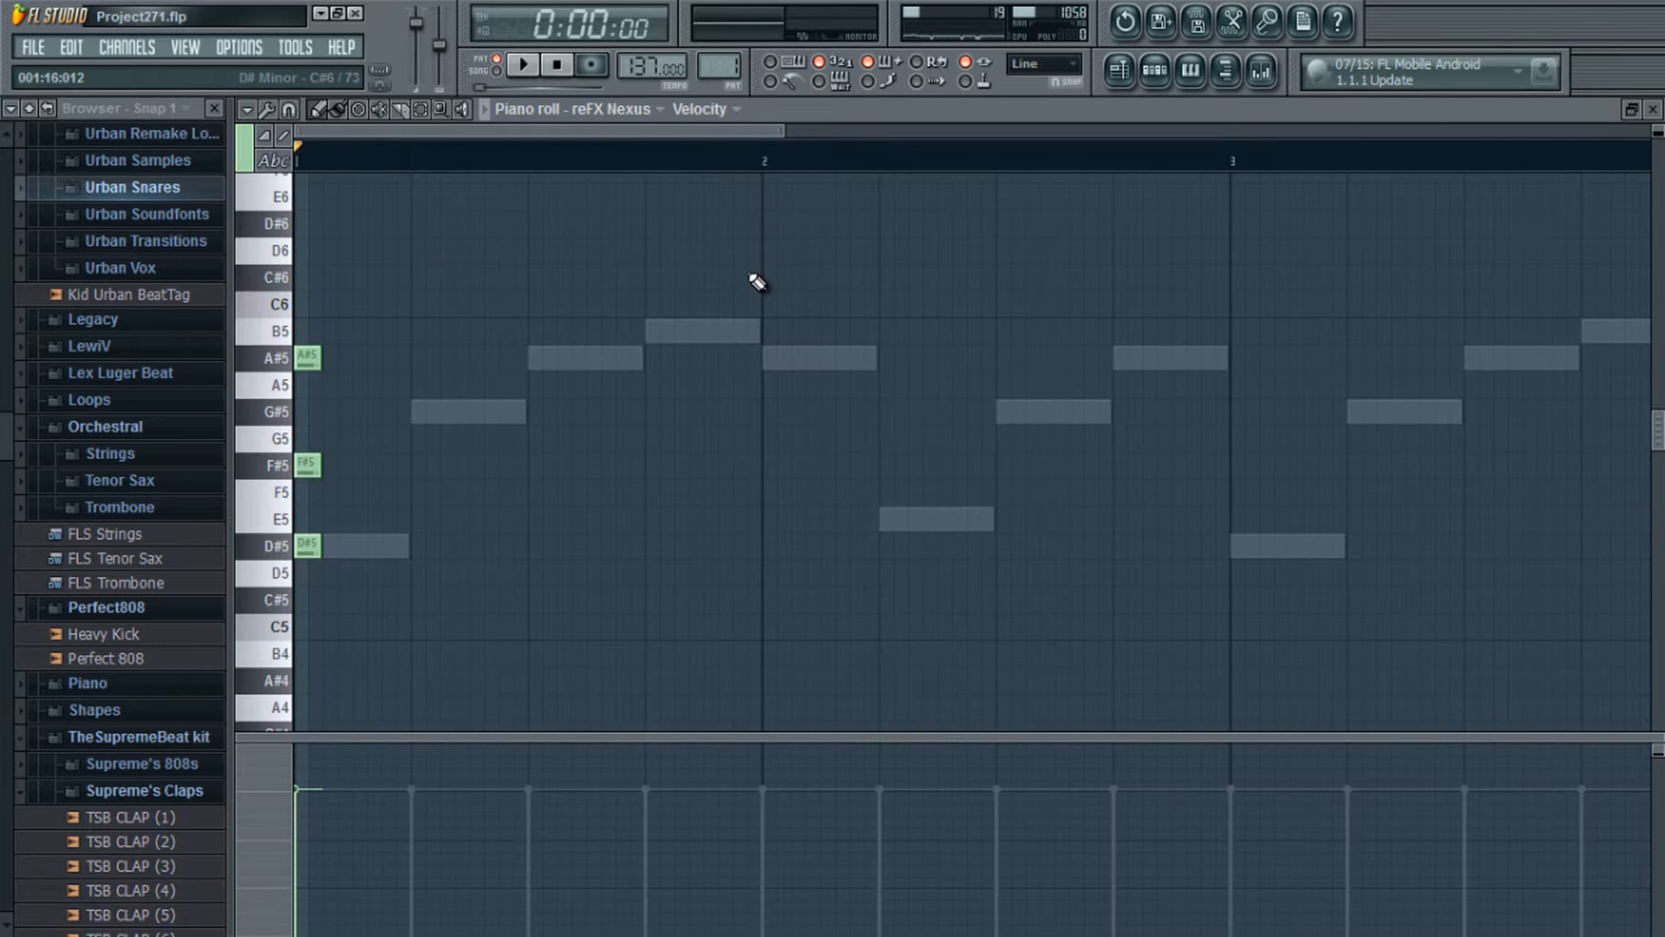
{"action": "left_click", "coordinate": [1154, 70]}
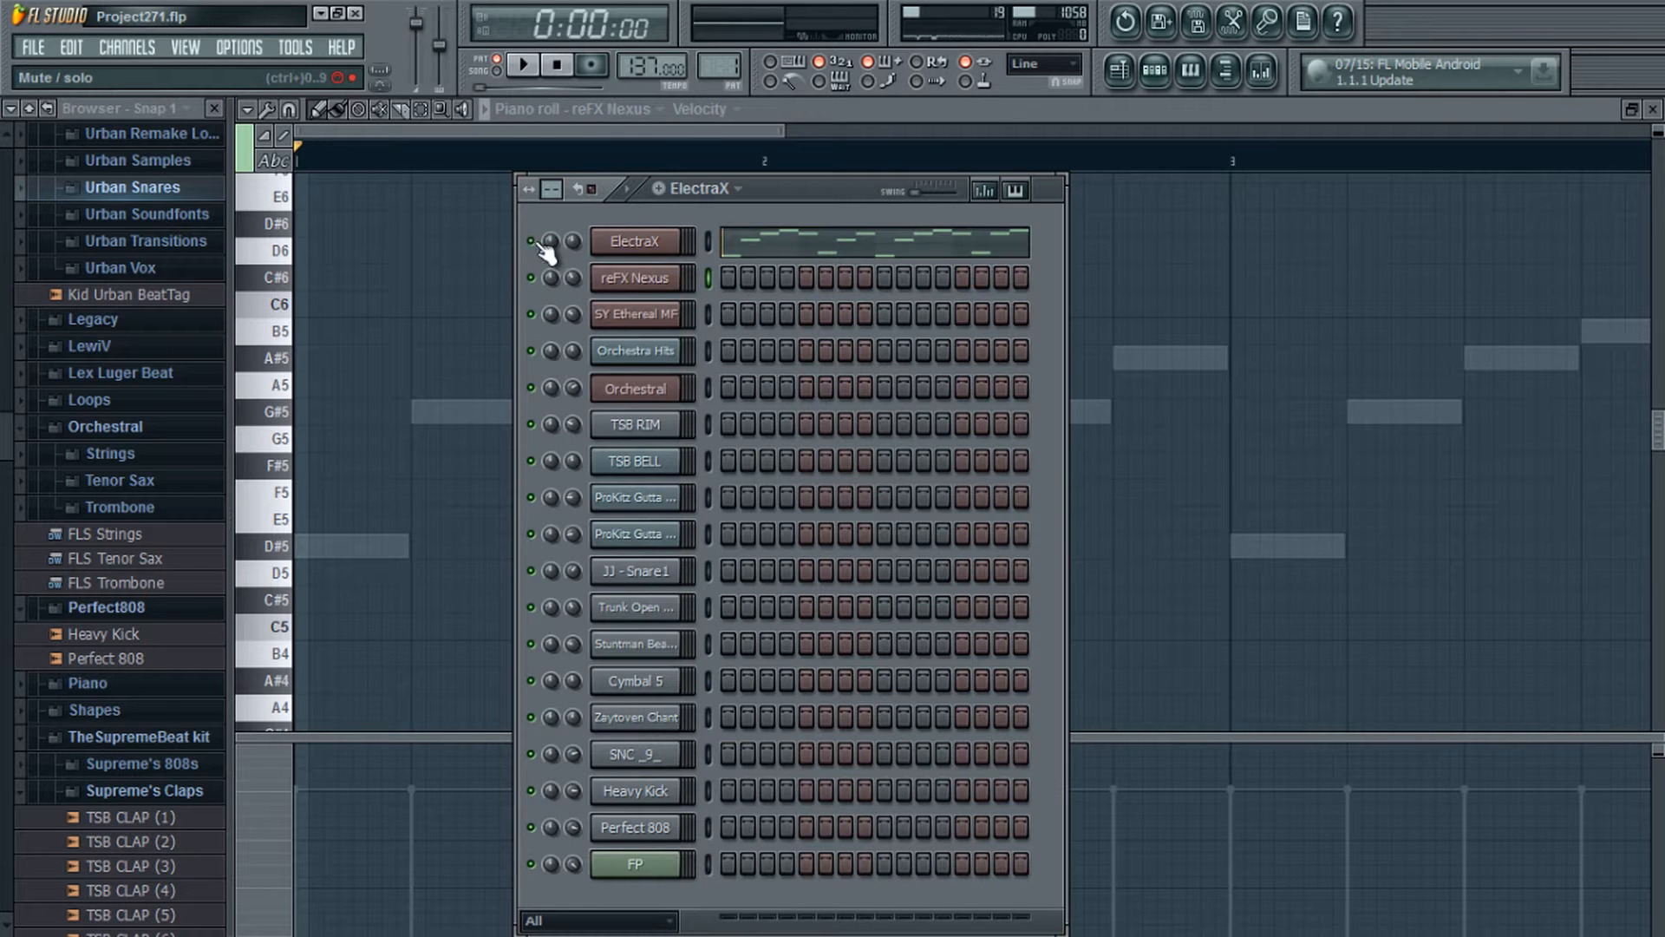
{"action": "left_click", "coordinate": [725, 246]}
{"action": "scroll", "coordinate": [597, 223], "scroll_direction": "down", "scroll_amount": 2}
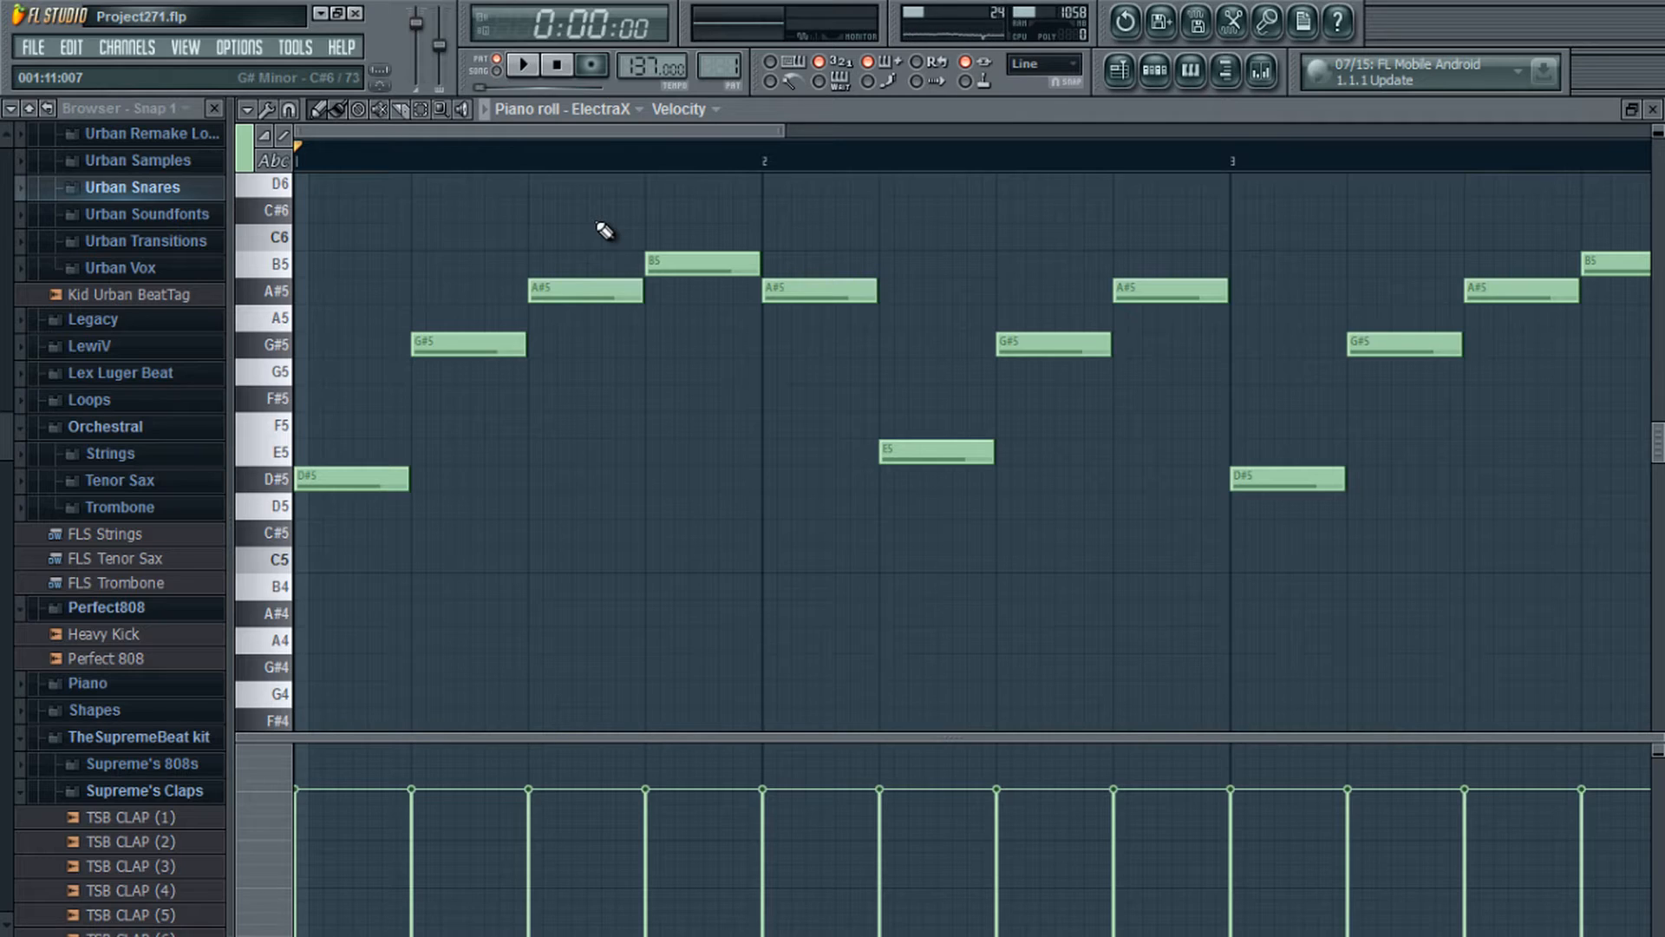
Step: Audition G#4 on the piano-roll keyboard and look along the ElectraX melody
{"action": "left_click", "coordinate": [276, 668]}
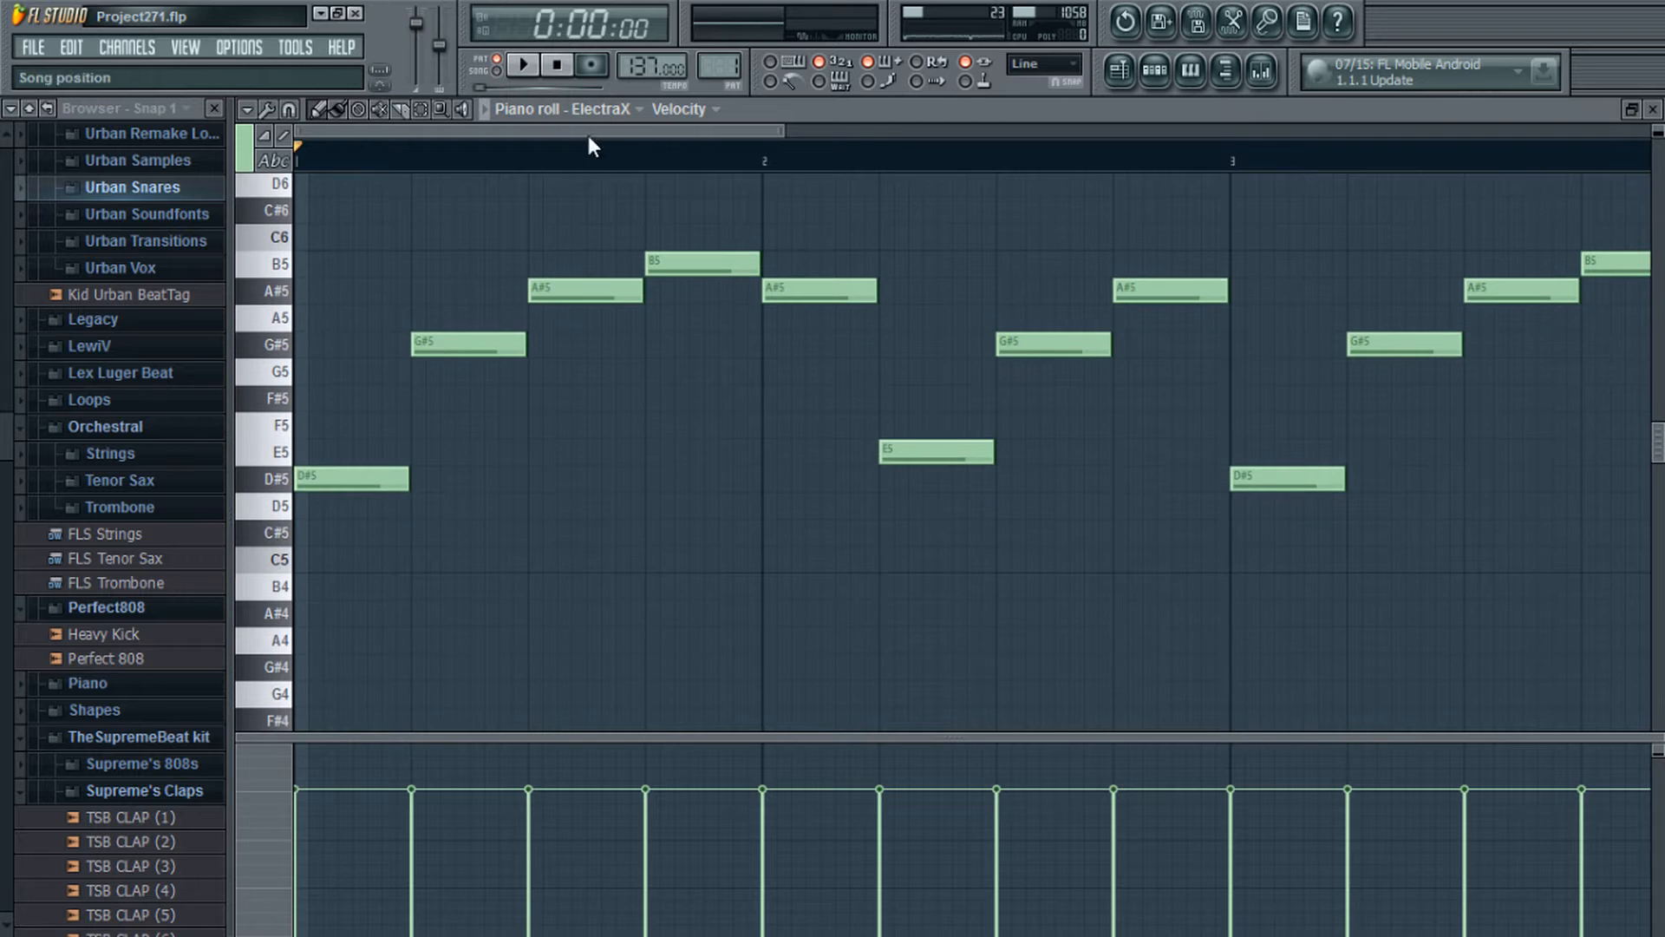
{"action": "left_click_drag", "start_coordinate": [586, 133], "coordinate": [520, 139]}
{"action": "left_click_drag", "start_coordinate": [662, 133], "coordinate": [512, 148]}
{"action": "scroll", "coordinate": [495, 271], "scroll_direction": "up", "scroll_amount": 3}
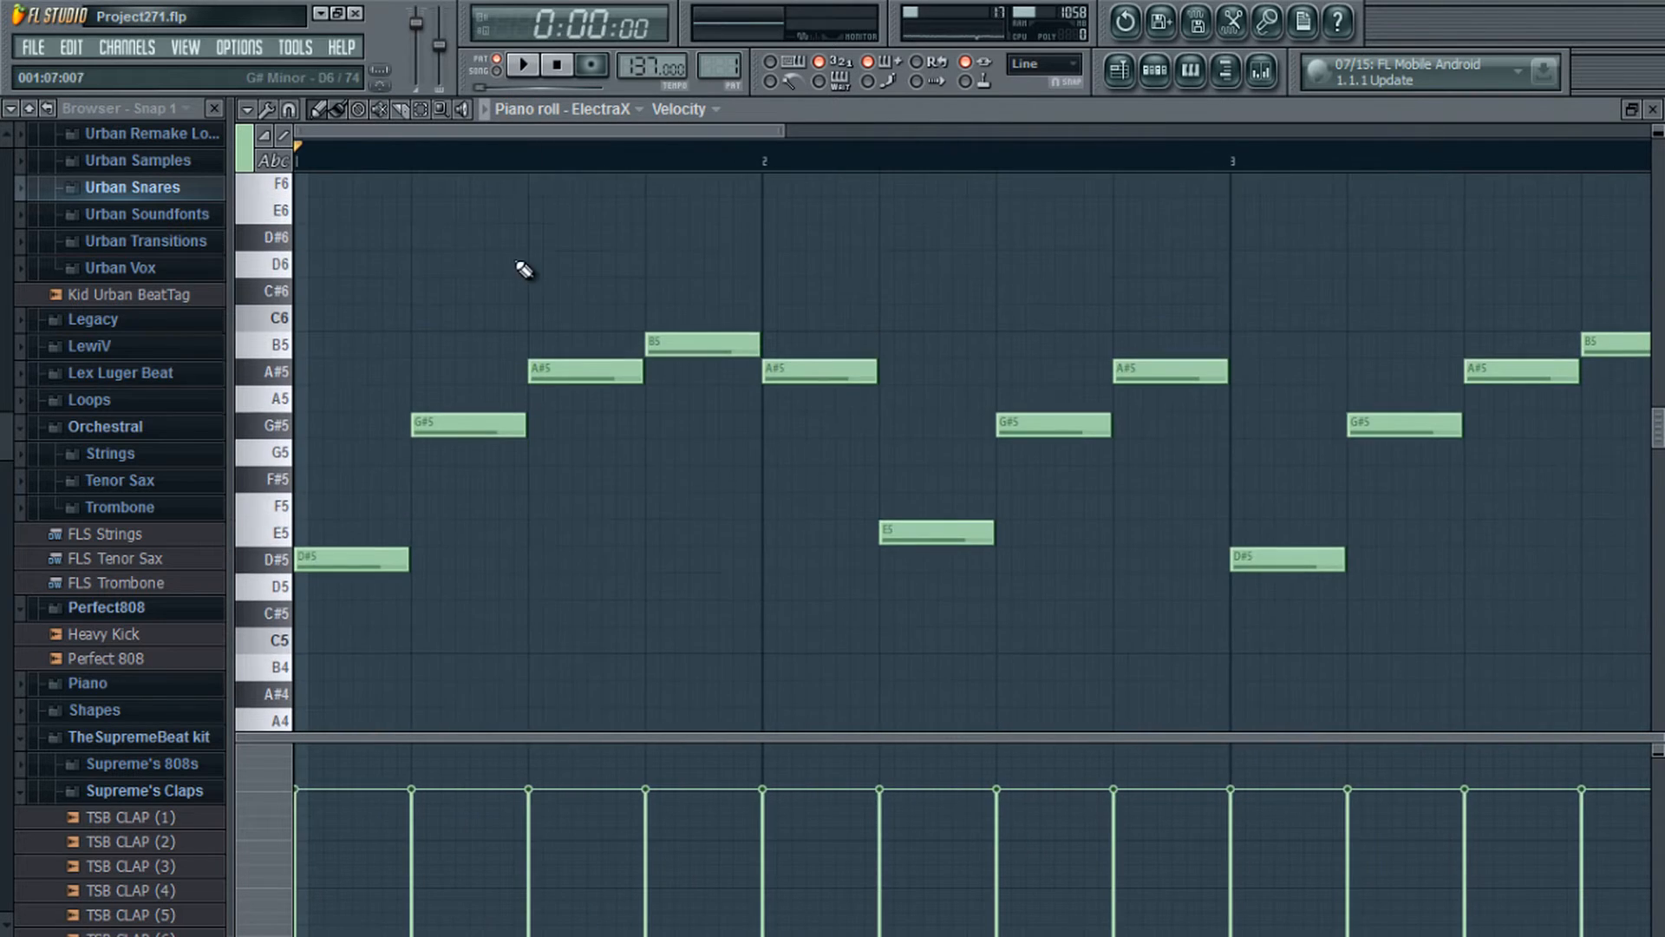
Step: Try short C#6 and F6 notes above the ElectraX melody in bar 1 and remove them again
{"action": "left_click", "coordinate": [328, 291]}
{"action": "left_click", "coordinate": [444, 184]}
{"action": "left_click", "coordinate": [569, 183]}
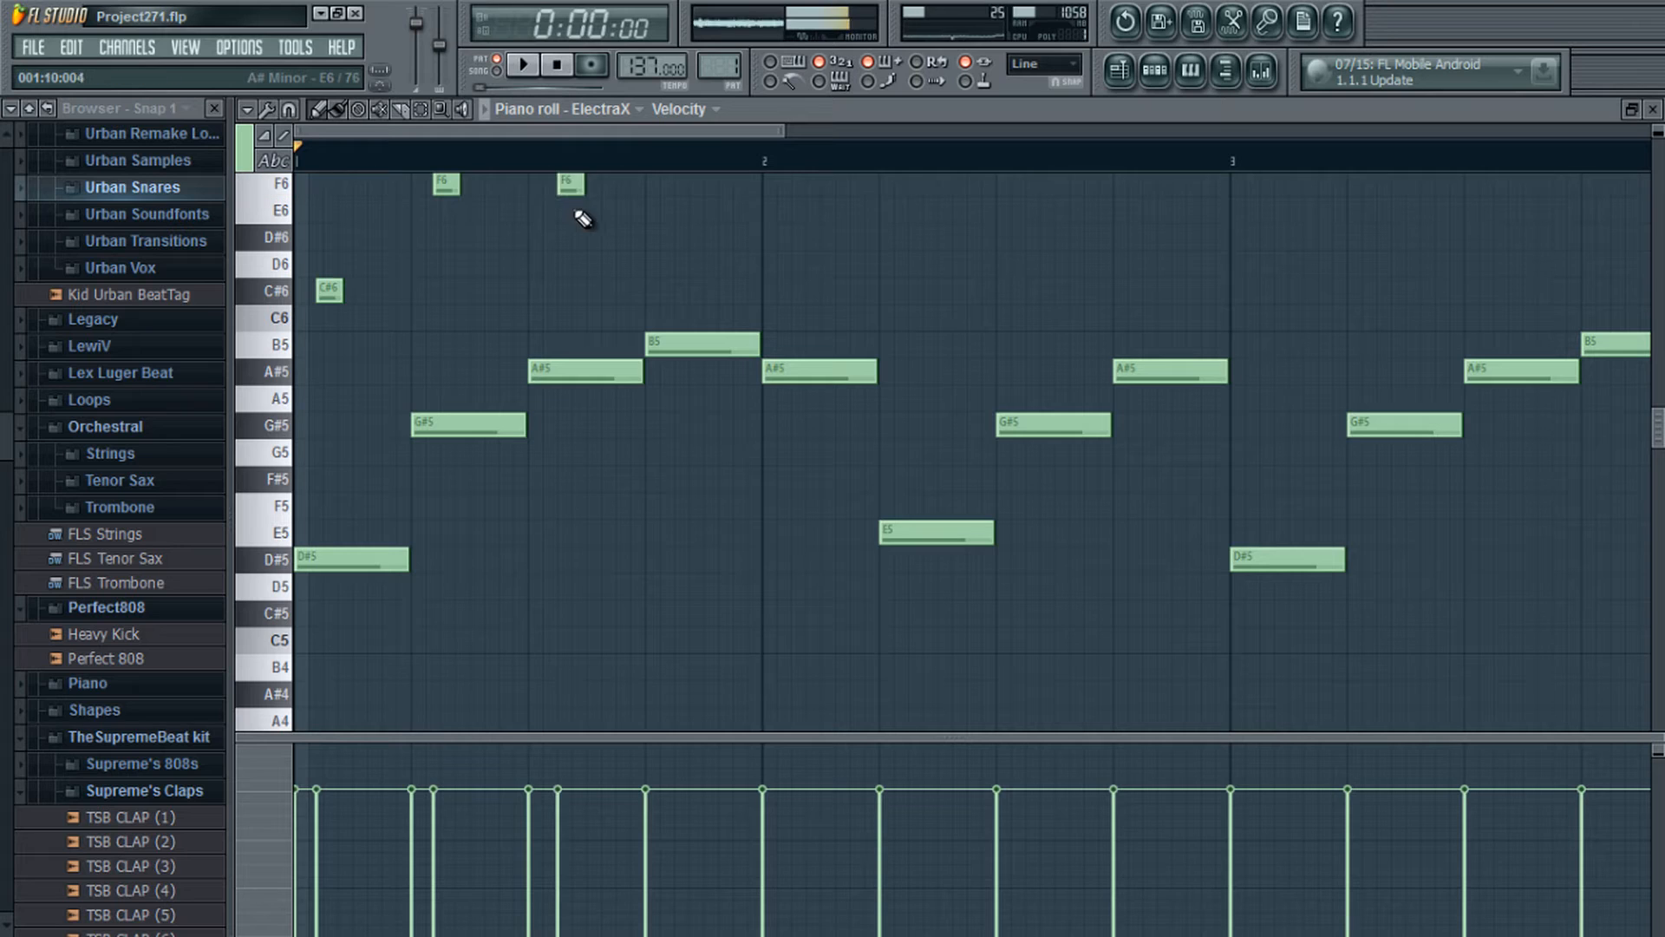
{"action": "right_click", "coordinate": [570, 184]}
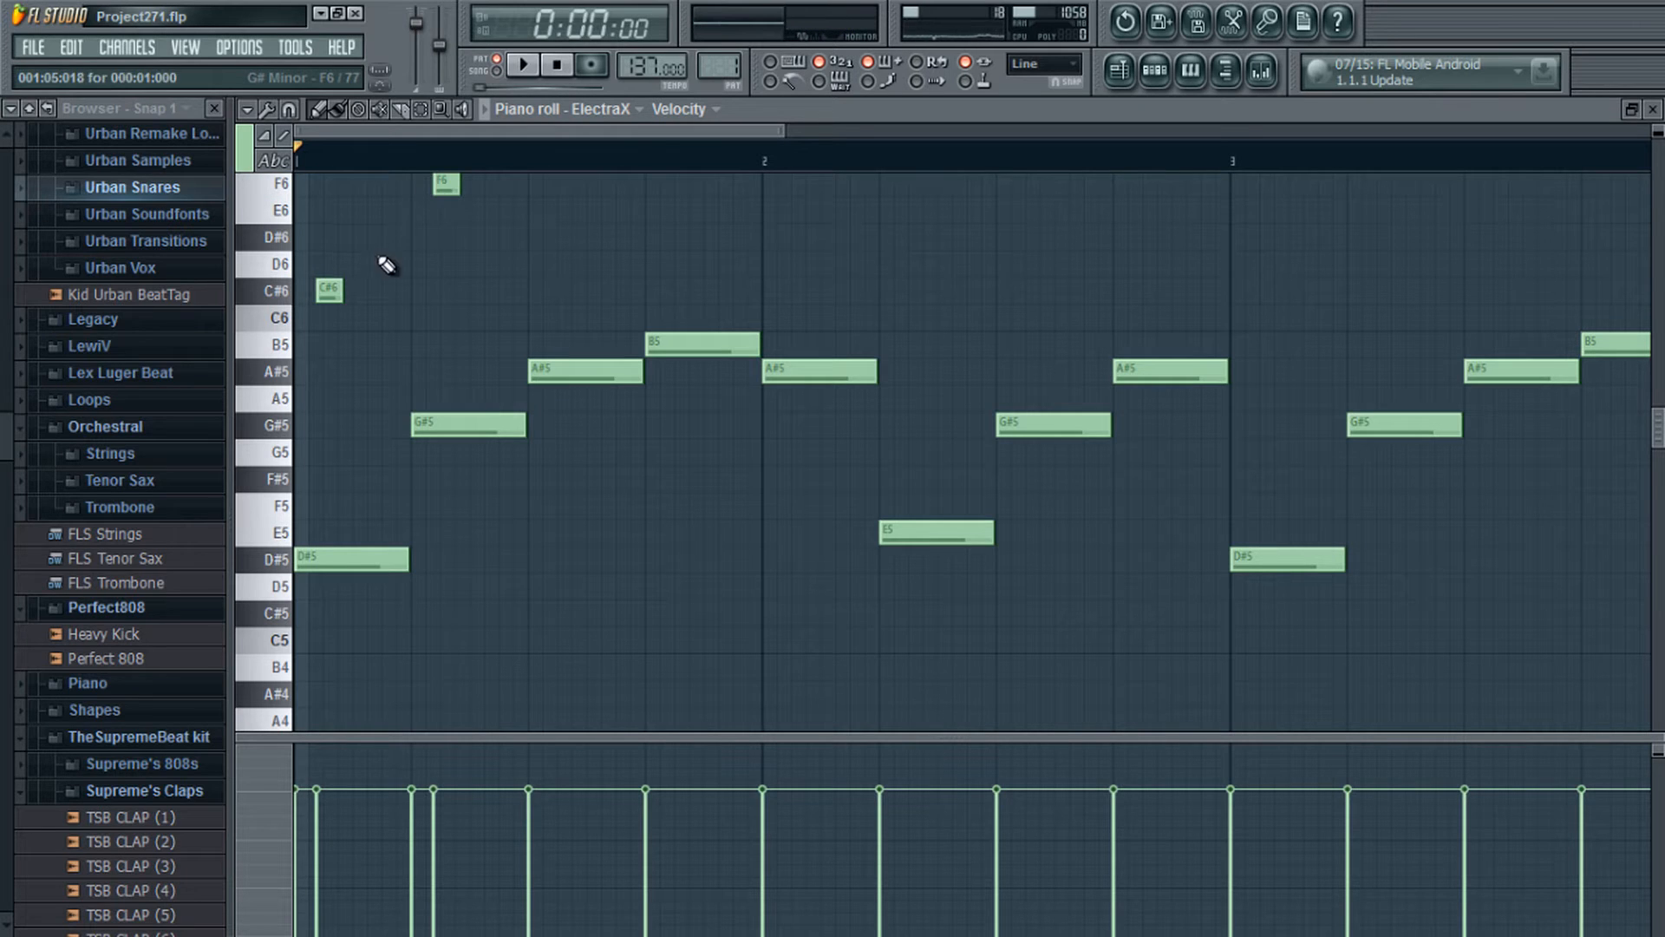
{"action": "right_click", "coordinate": [328, 291]}
{"action": "right_click", "coordinate": [444, 184]}
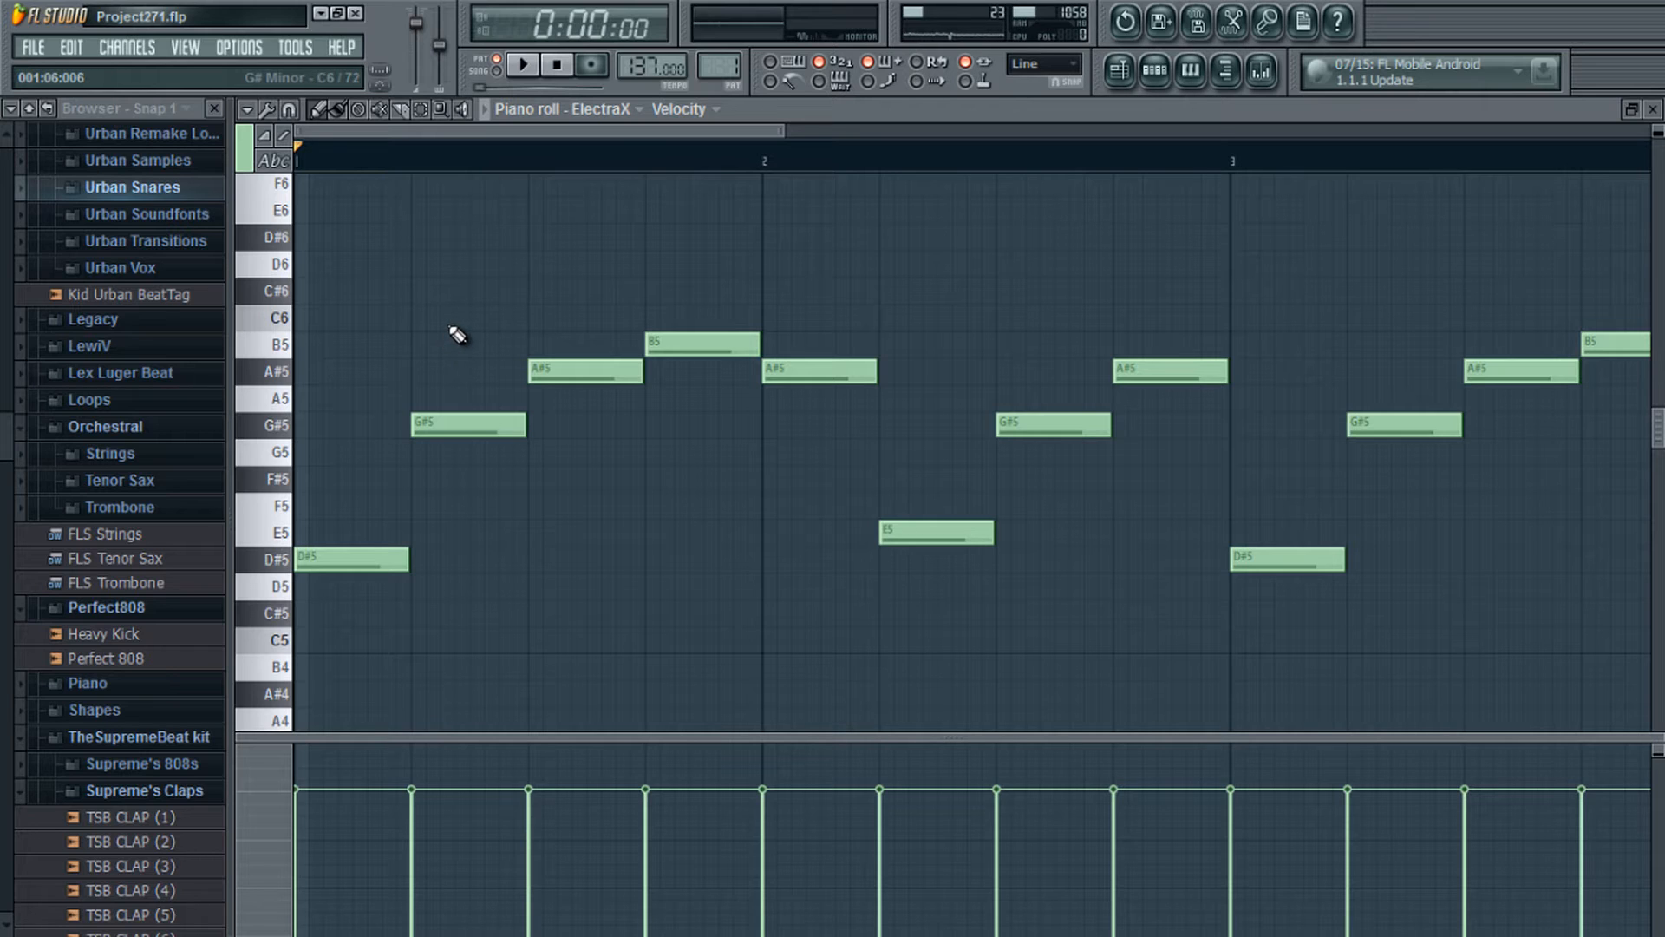
{"action": "scroll", "coordinate": [450, 328], "scroll_direction": "down", "scroll_amount": 1}
{"action": "scroll", "coordinate": [450, 327], "scroll_direction": "up", "scroll_amount": 1}
{"action": "scroll", "coordinate": [457, 335], "scroll_direction": "down", "scroll_amount": 1}
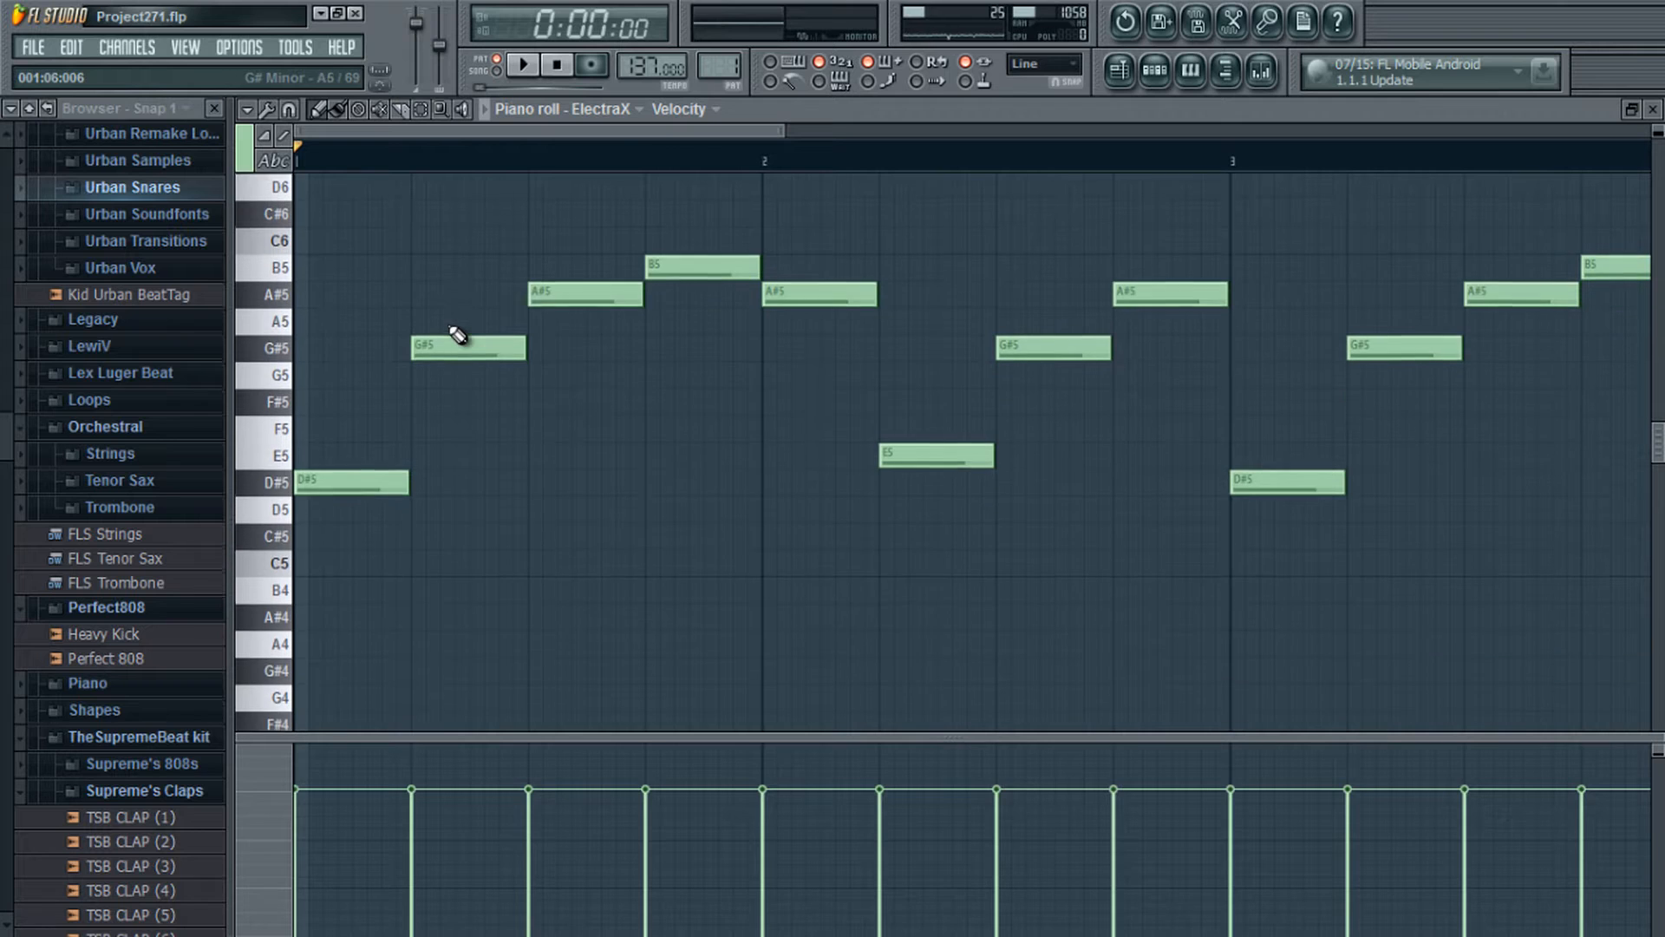
{"action": "left_click", "coordinate": [1155, 71]}
{"action": "left_click", "coordinate": [767, 124]}
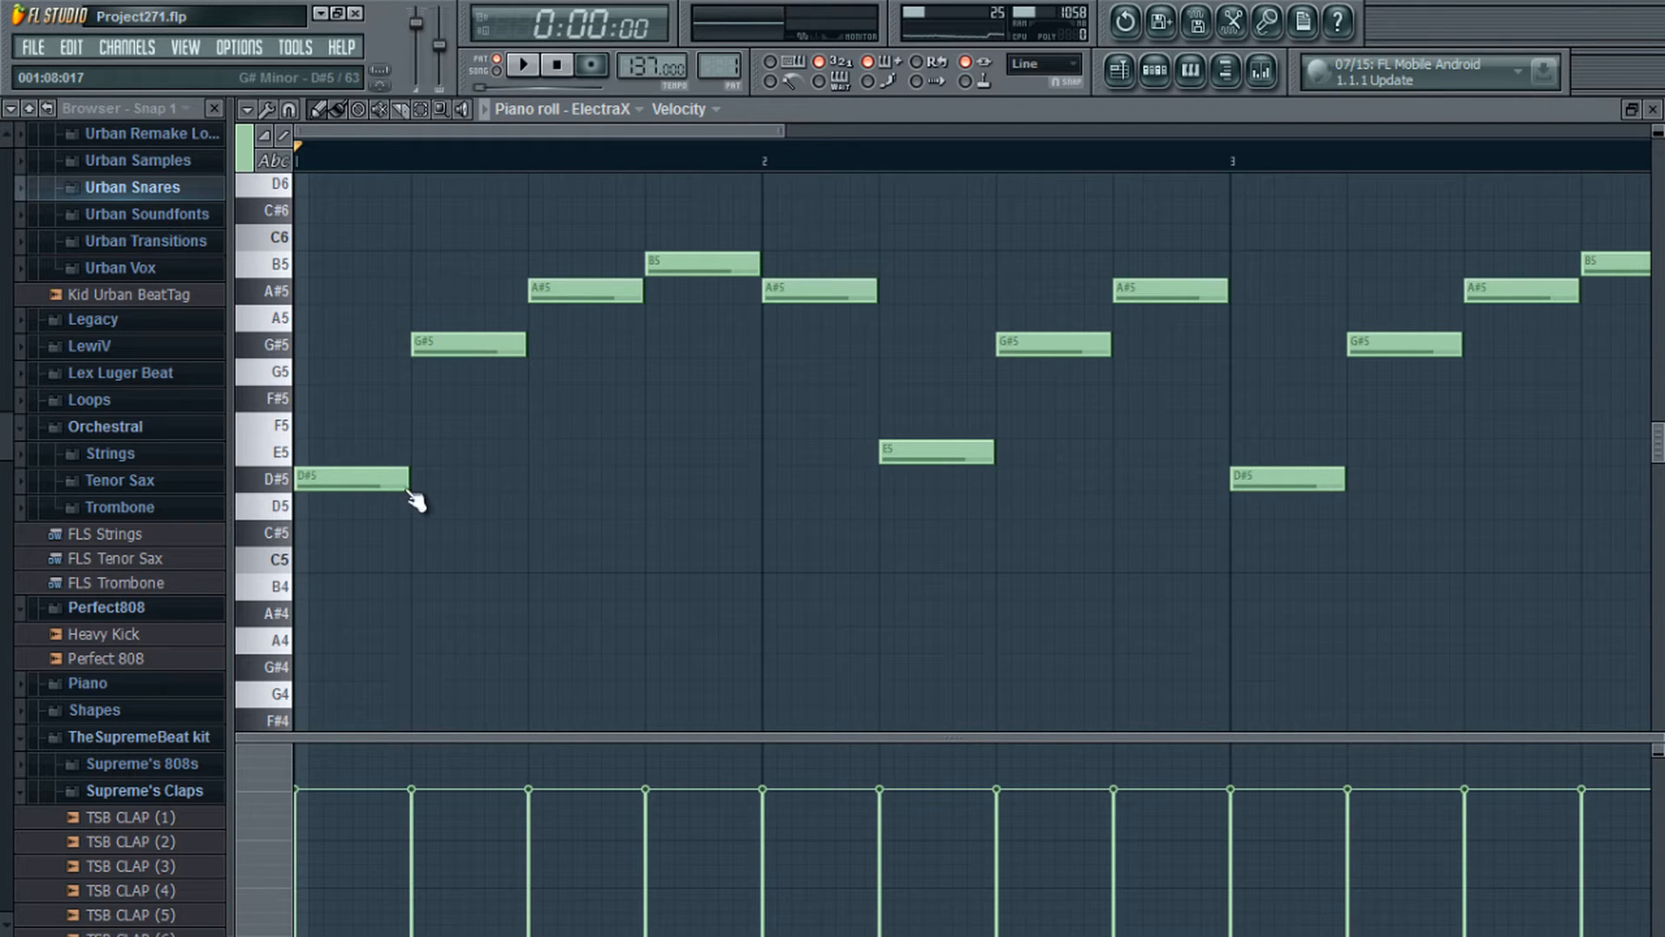
Step: Audition the melody's D#5, G#5 and A#5 pitches on the piano-roll keyboard
{"action": "left_click", "coordinate": [282, 479]}
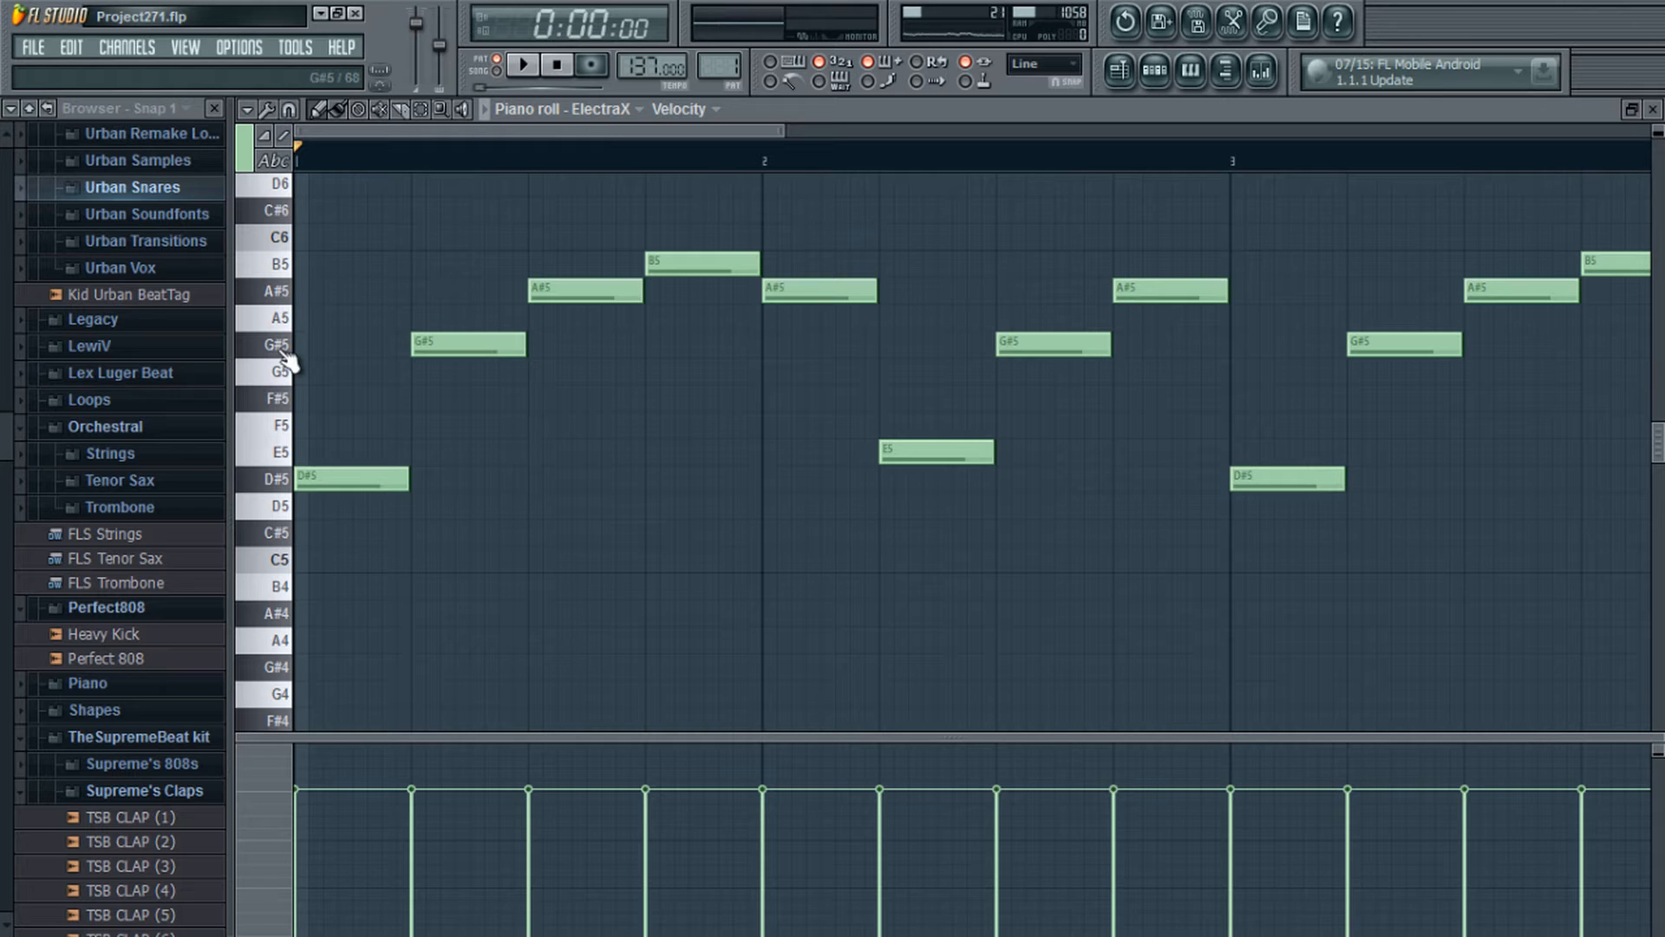
{"action": "left_click", "coordinate": [282, 352]}
{"action": "left_click", "coordinate": [280, 290]}
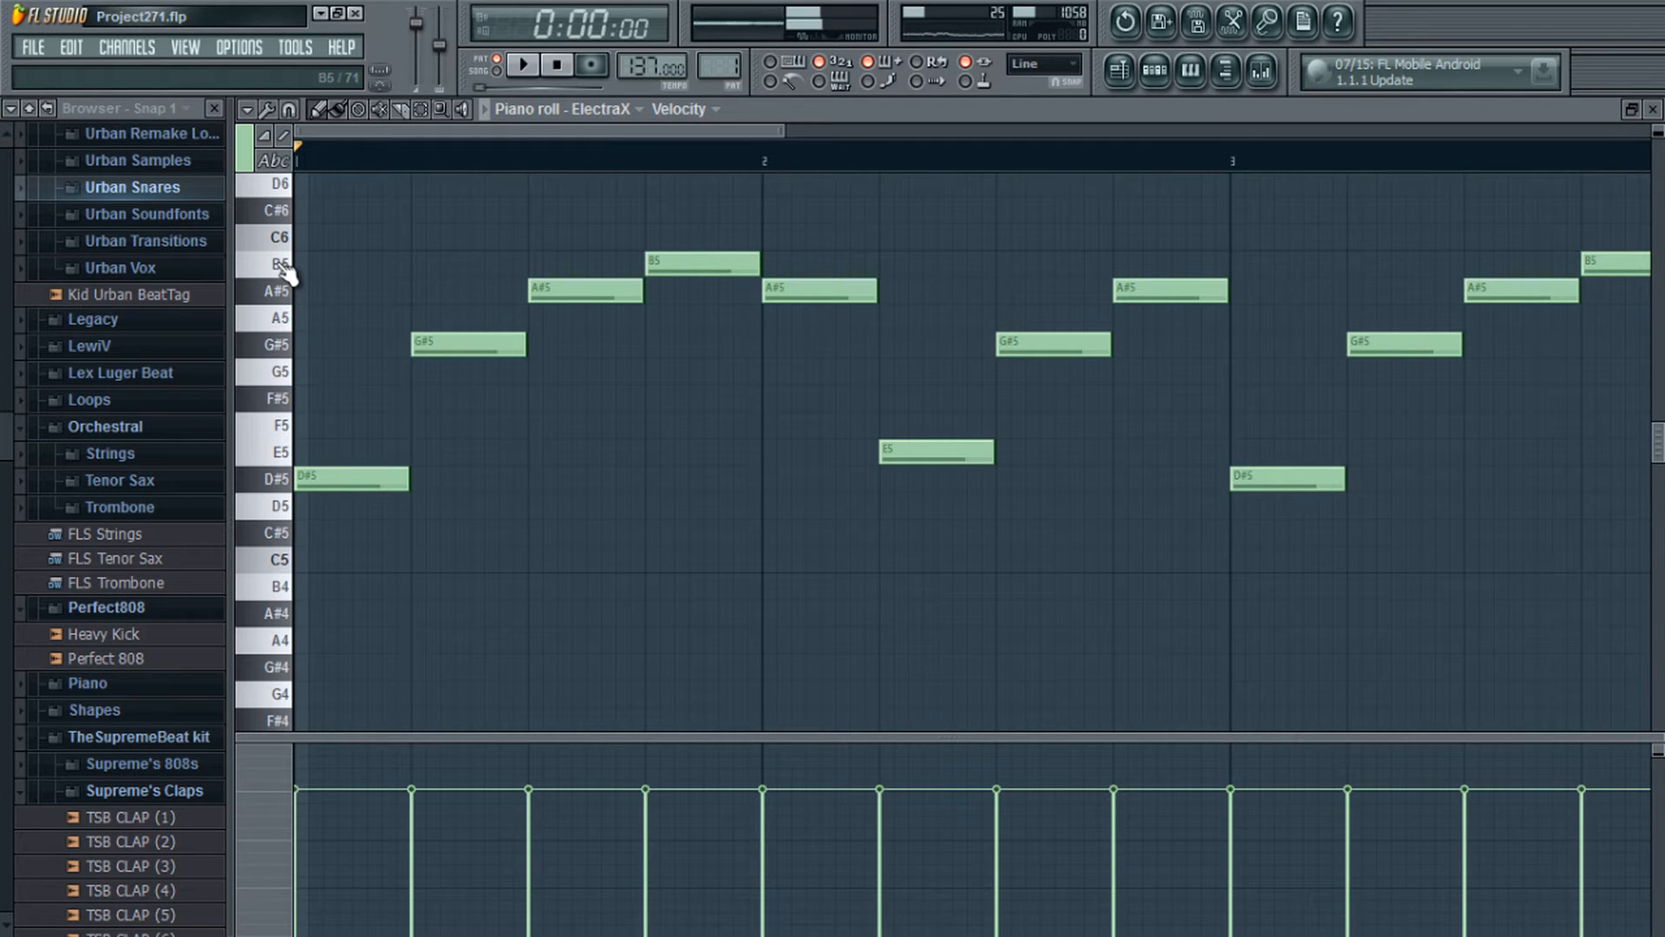
Step: Play back the ElectraX melody from the beginning while viewing its notes, and stop playback
{"action": "left_click_drag", "start_coordinate": [676, 130], "coordinate": [520, 132]}
{"action": "left_click", "coordinate": [522, 64]}
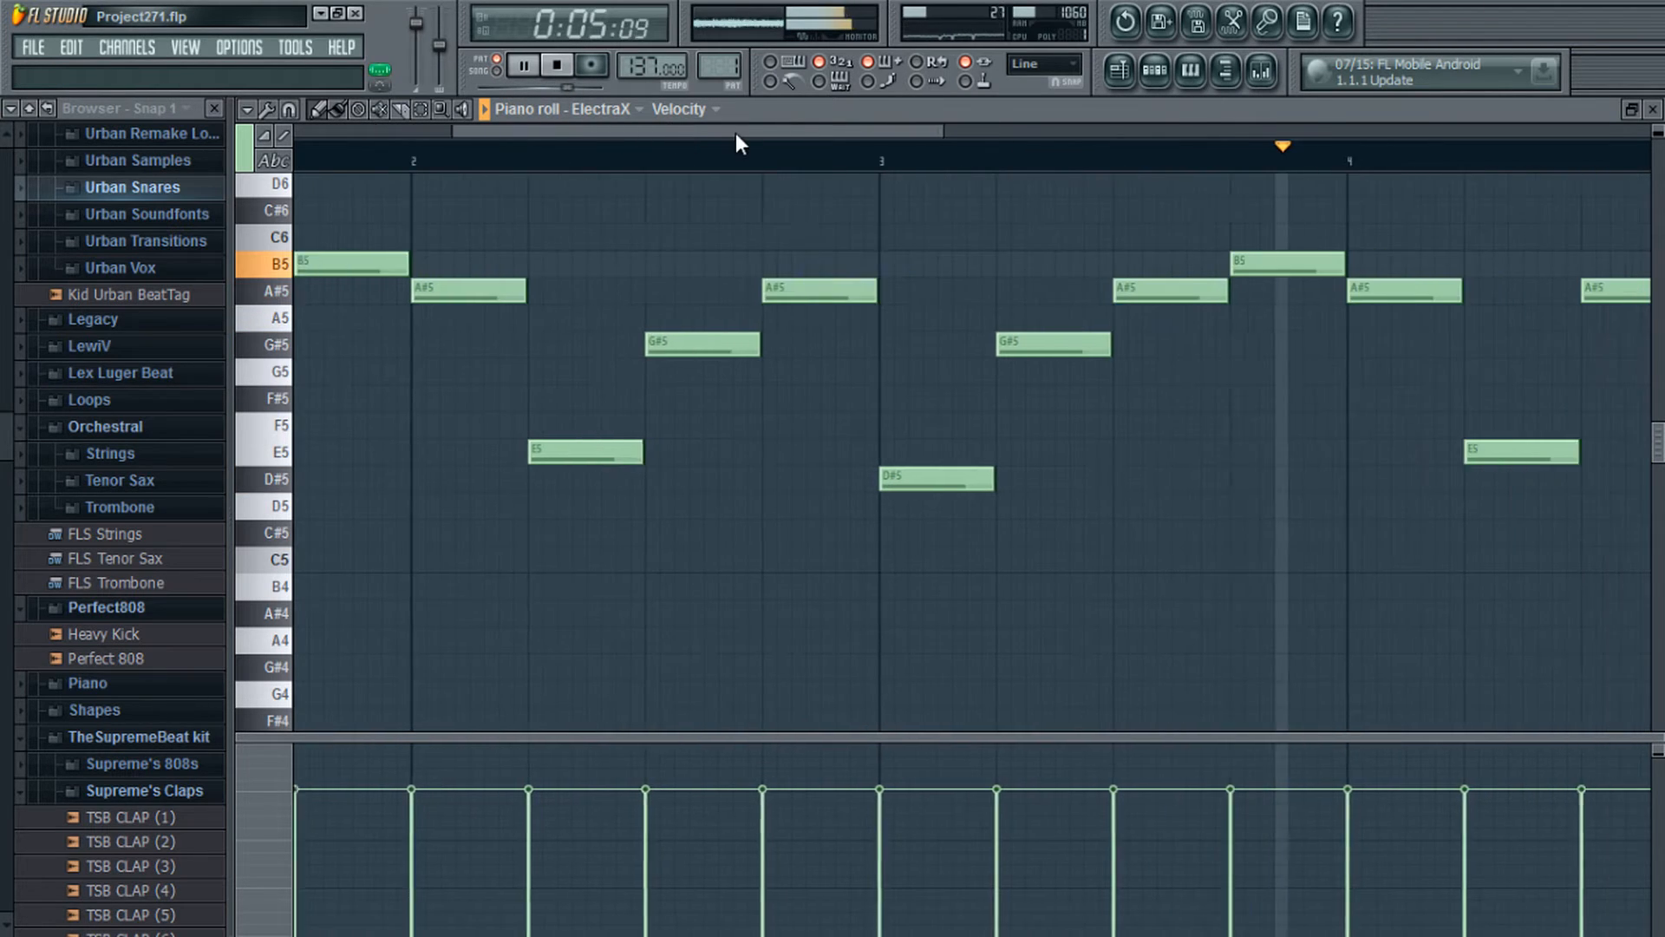
{"action": "left_click_drag", "start_coordinate": [528, 130], "coordinate": [473, 130]}
{"action": "left_click", "coordinate": [562, 67]}
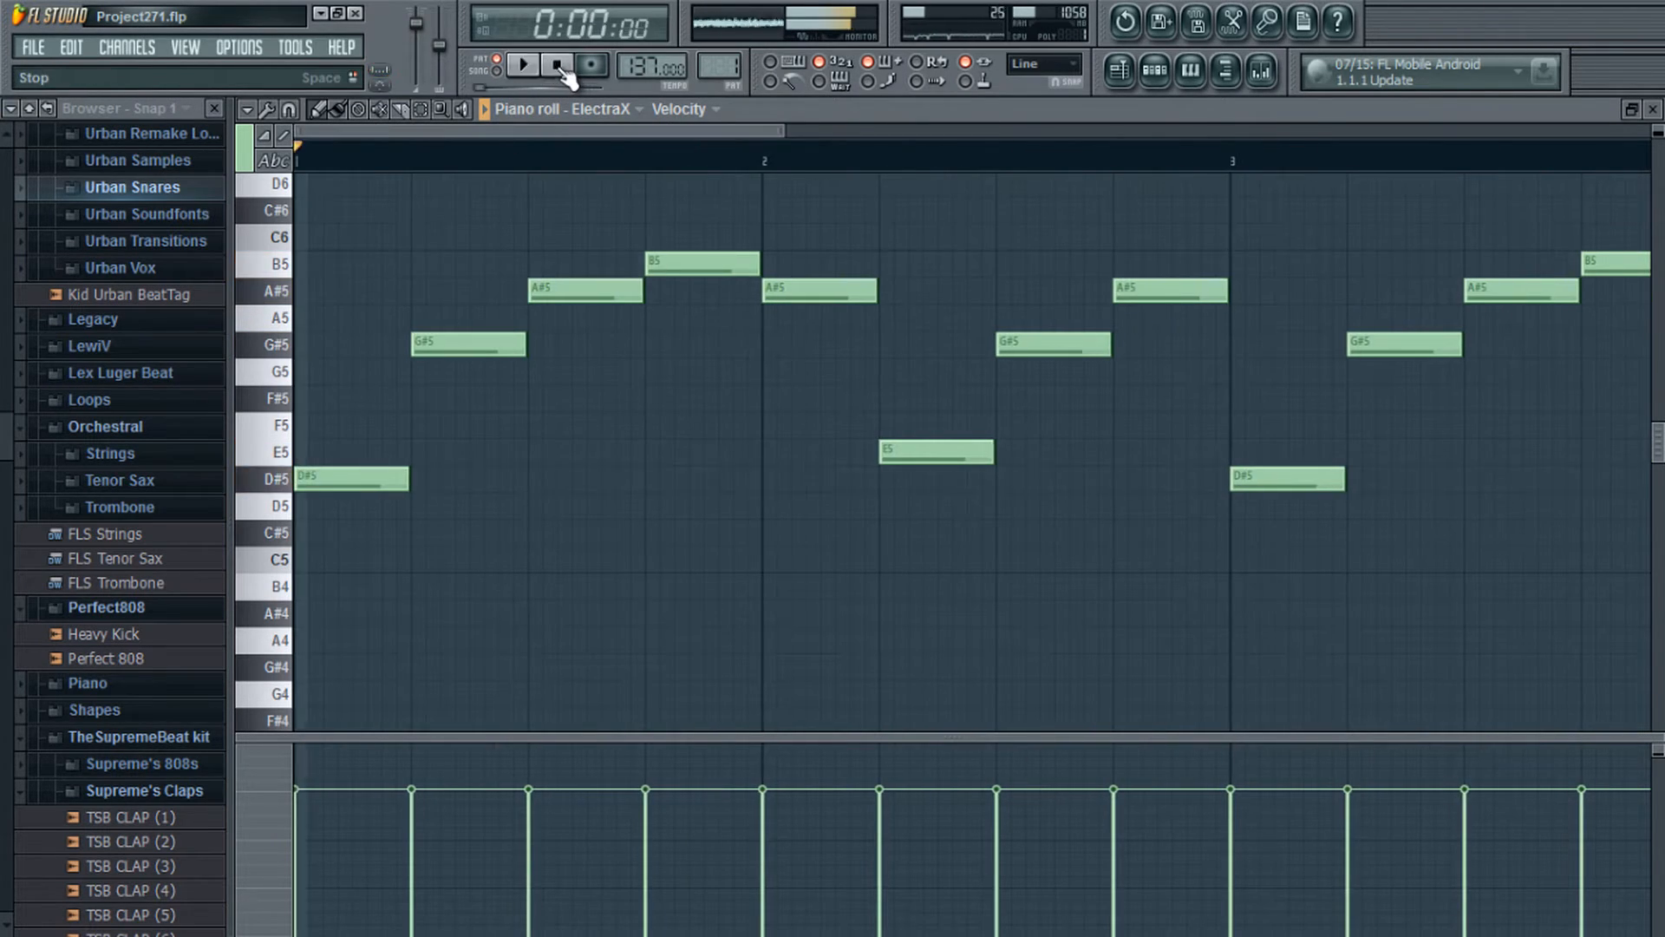
{"action": "mouse_move", "coordinate": [590, 135]}
{"action": "left_mouse_down"}
{"action": "mouse_move", "coordinate": [763, 135]}
{"action": "mouse_move", "coordinate": [590, 135]}
{"action": "left_mouse_up"}
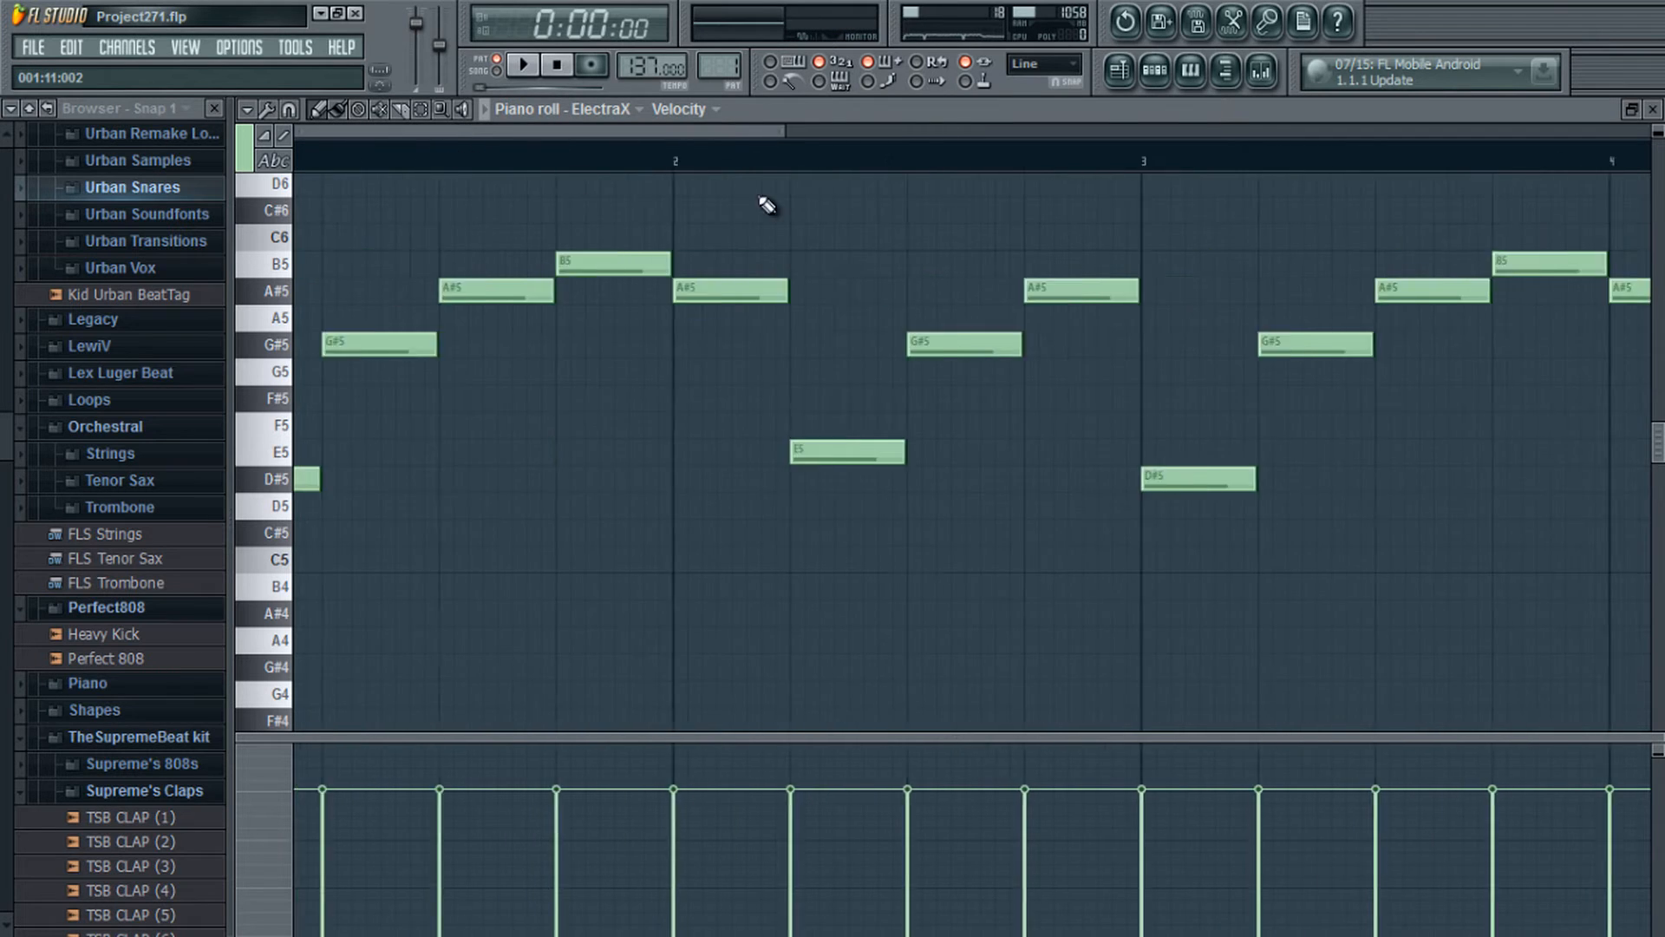
Step: Transpose the whole ElectraX melody up one octave and return it to its original octave
{"action": "left_click", "coordinate": [1155, 70]}
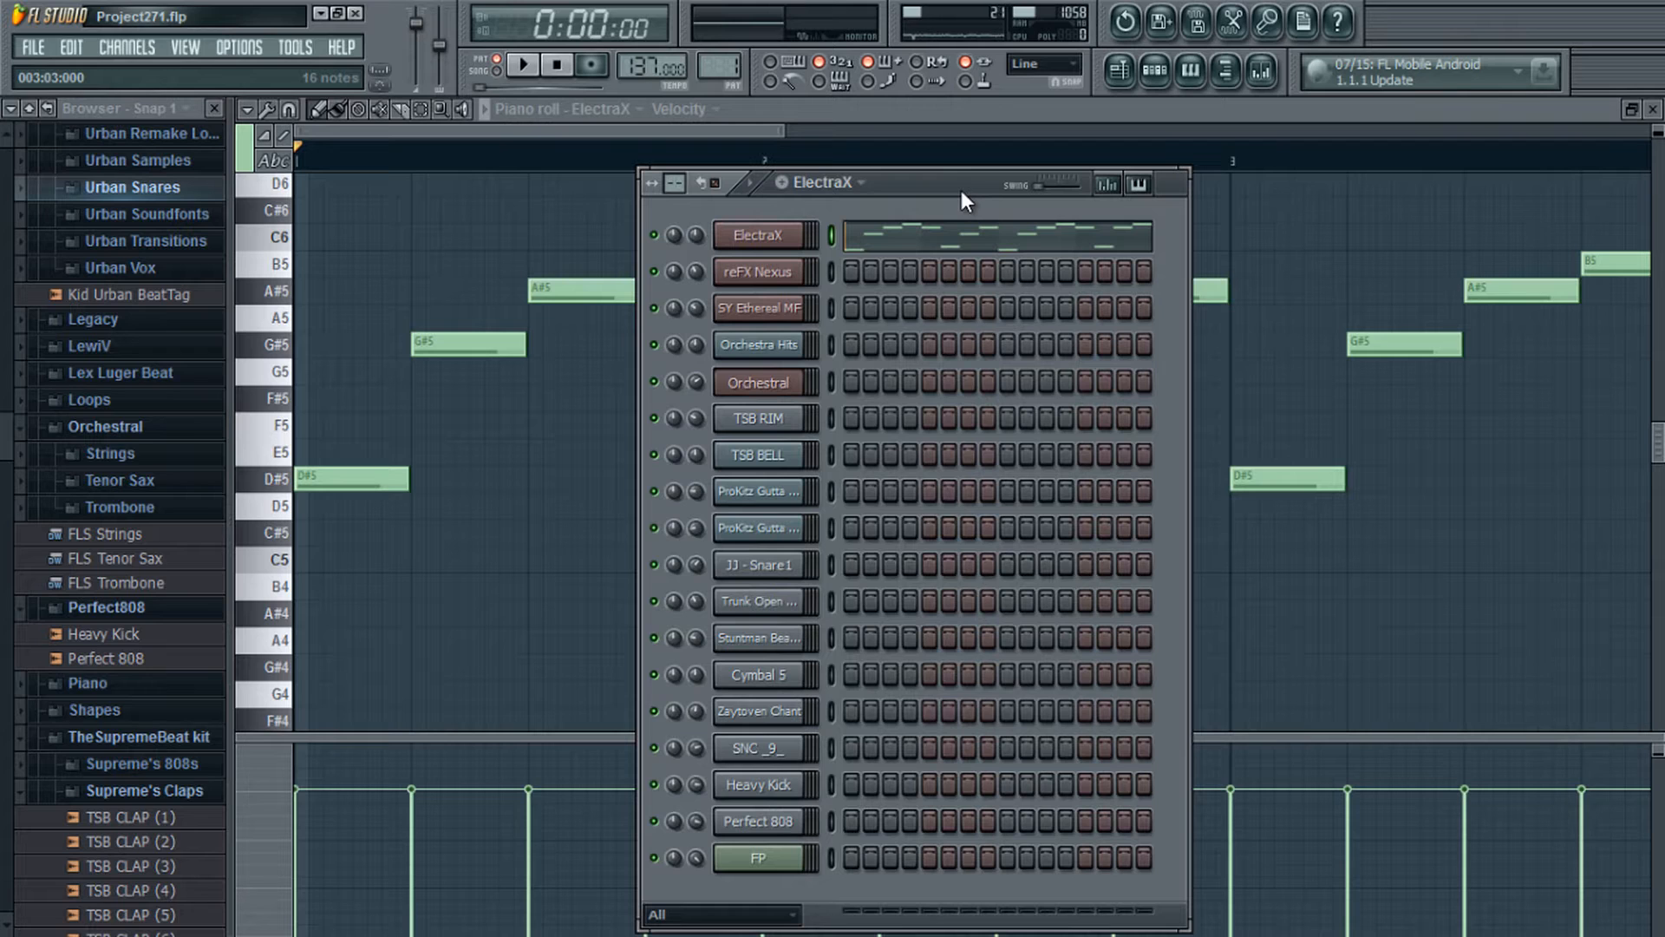
{"action": "key", "text": "F6"}
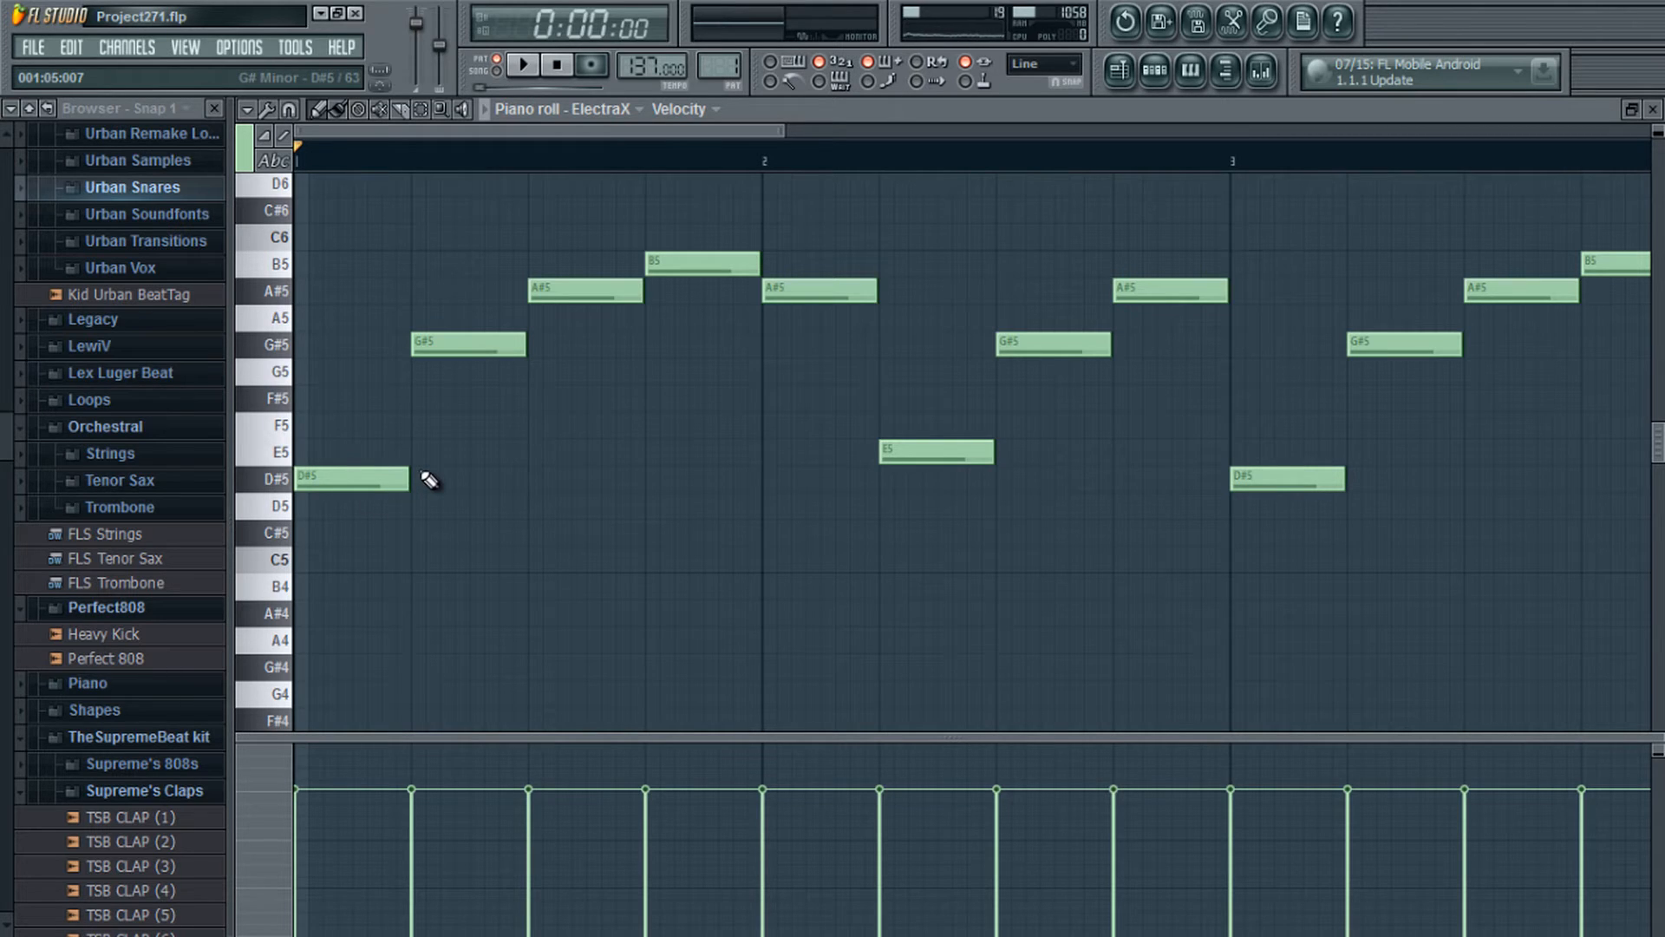
{"action": "key", "text": "ctrl+a"}
{"action": "key", "text": "ctrl+Up"}
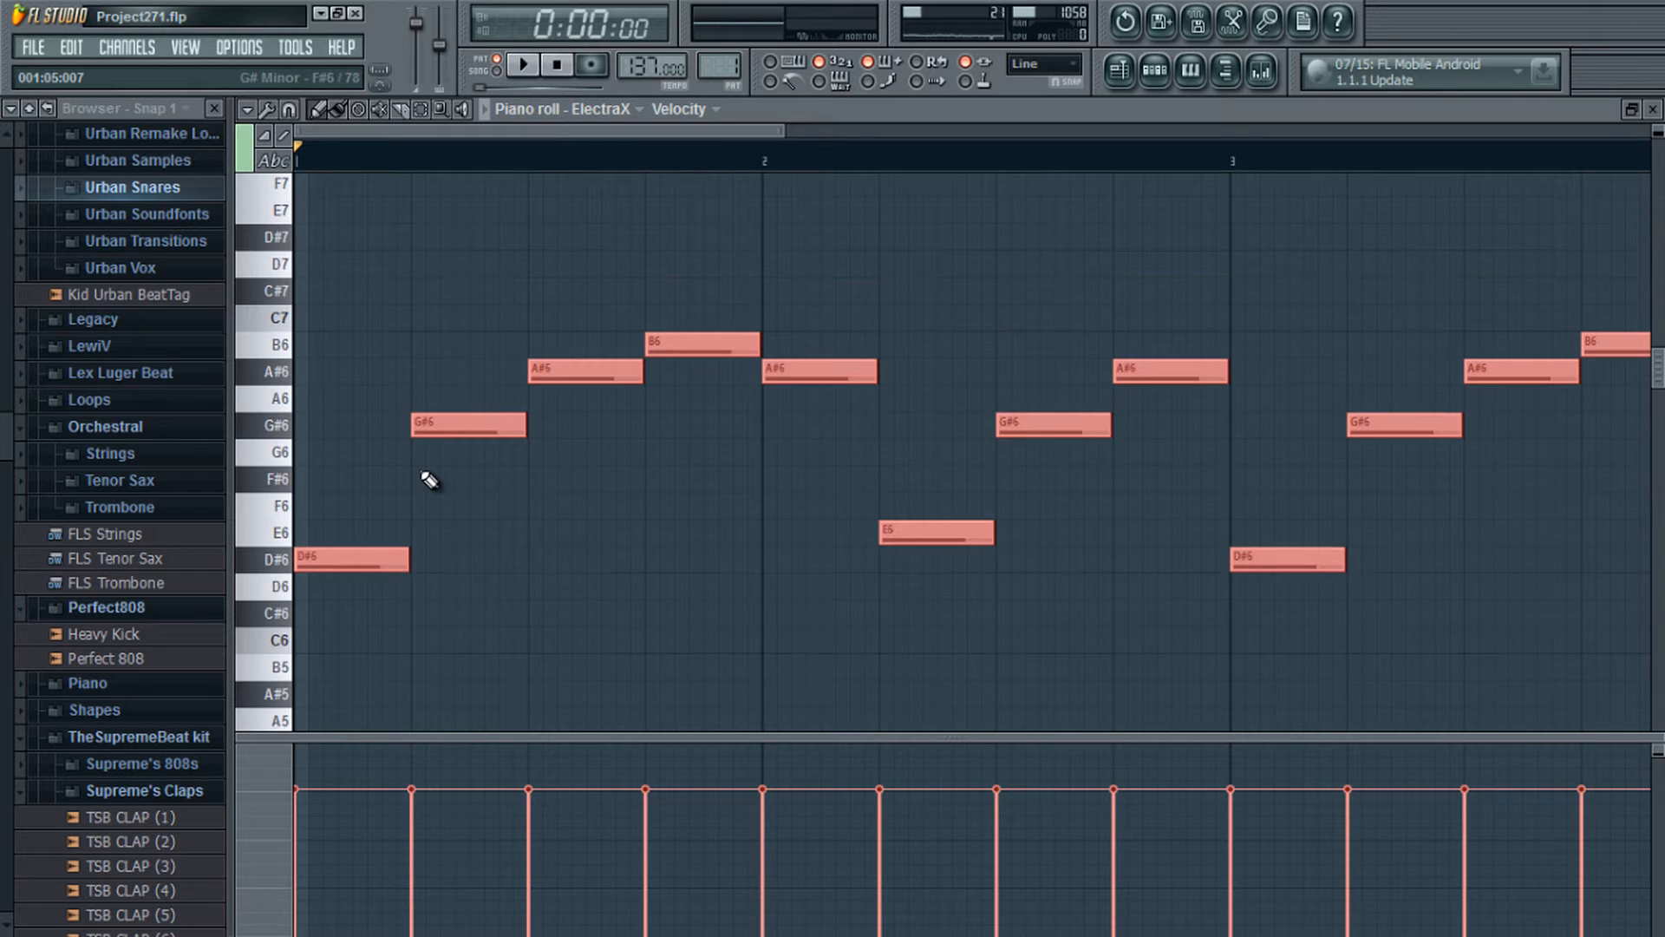
{"action": "key", "text": "ctrl+Down"}
{"action": "key", "text": "ctrl+d"}
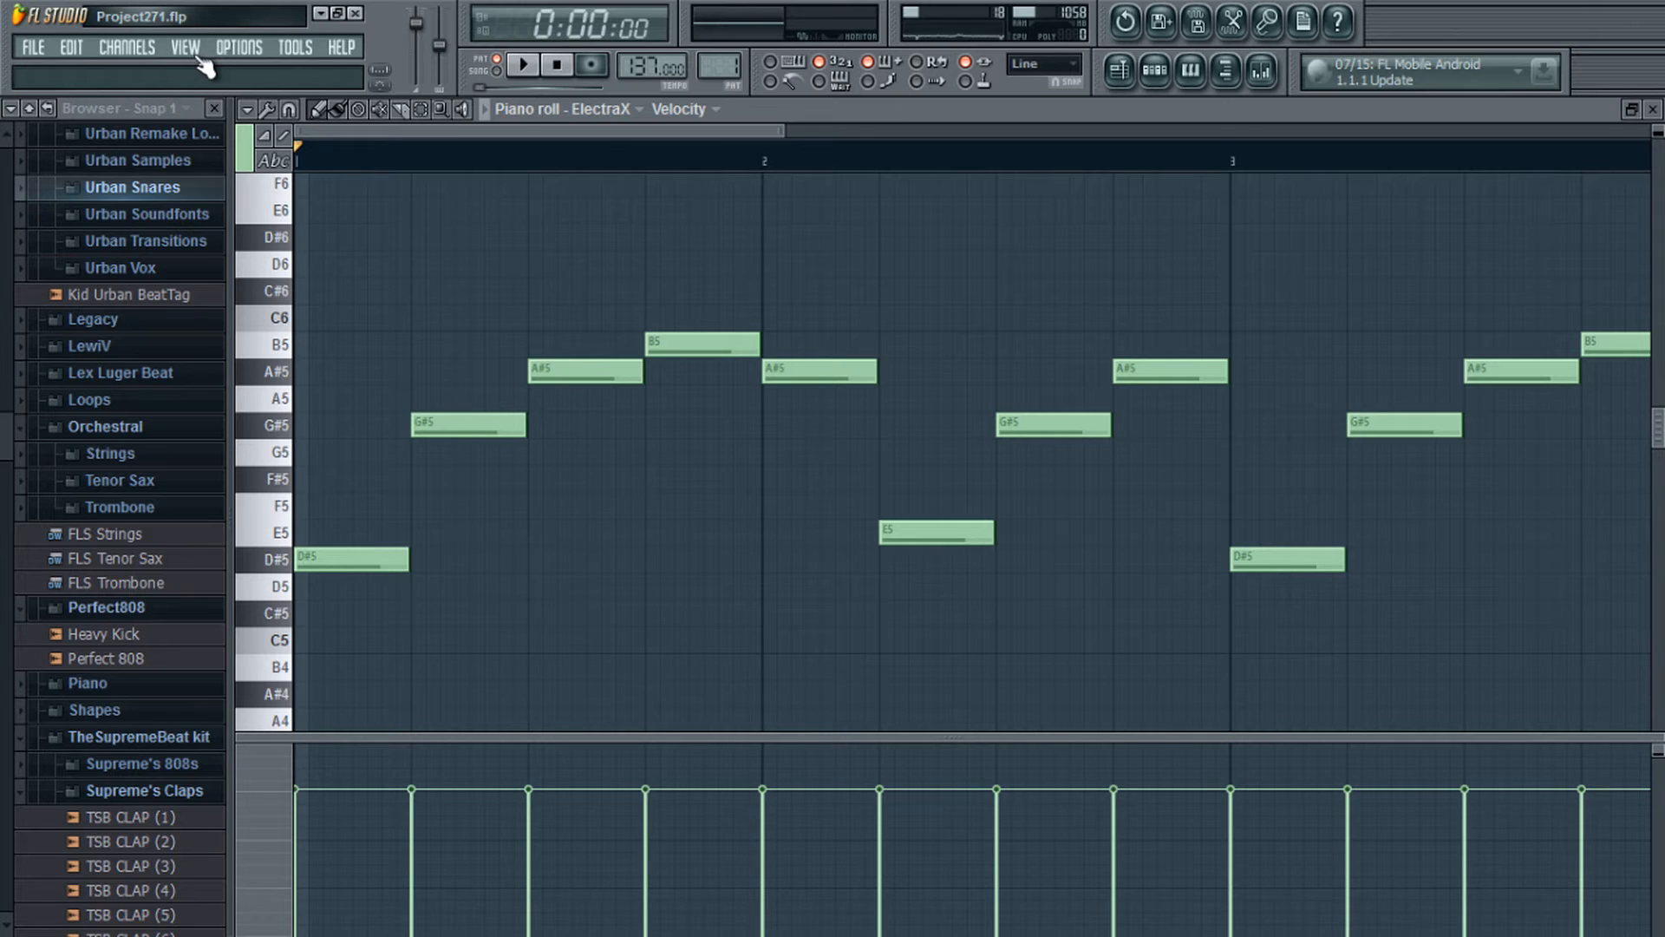
Step: Transpose the whole melody to start on E5 and F5 while auditioning it, return its start to D#5, and stop playback
{"action": "key", "text": "ctrl+a"}
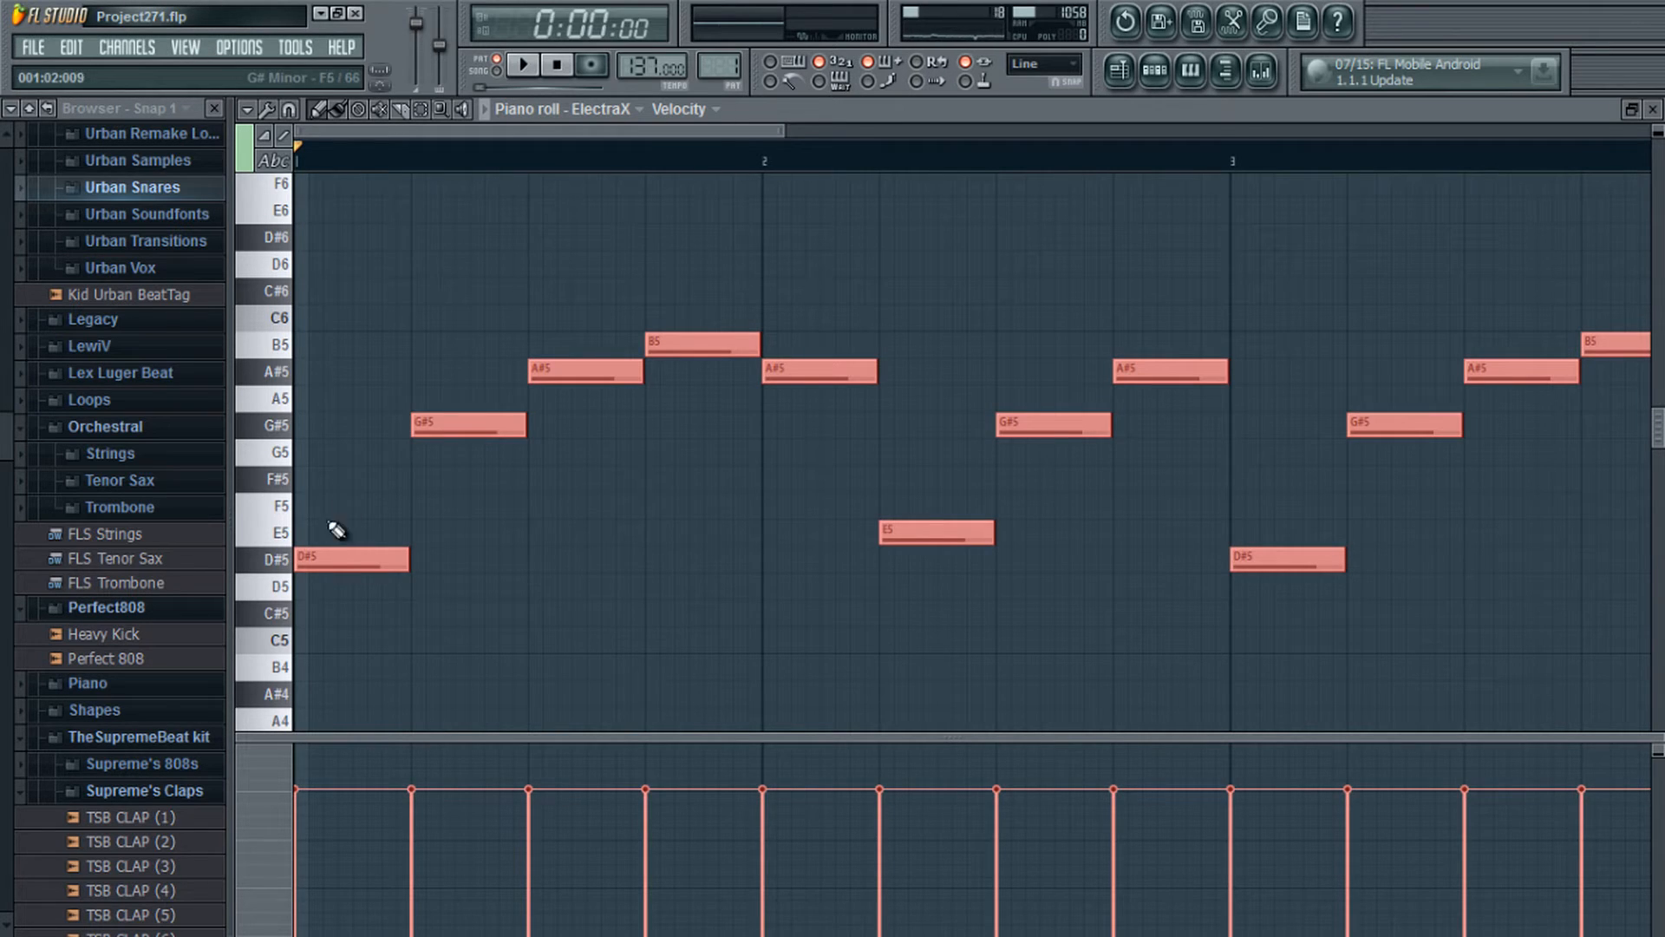
{"action": "left_click_drag", "start_coordinate": [314, 556], "coordinate": [300, 527]}
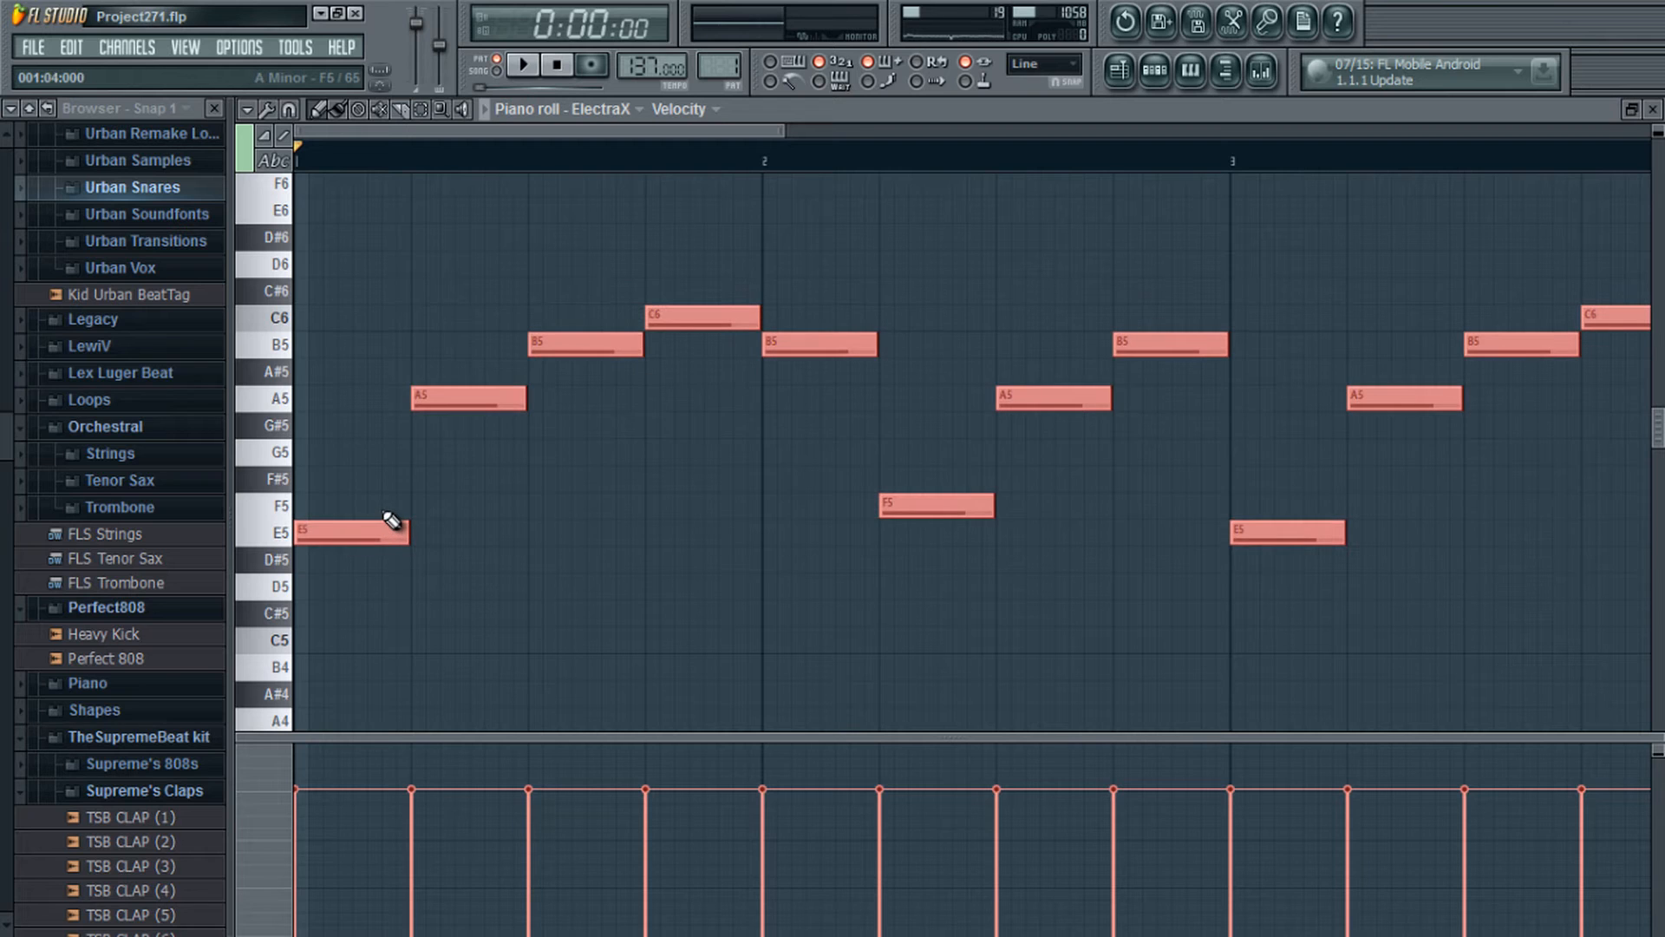
{"action": "key", "text": "space"}
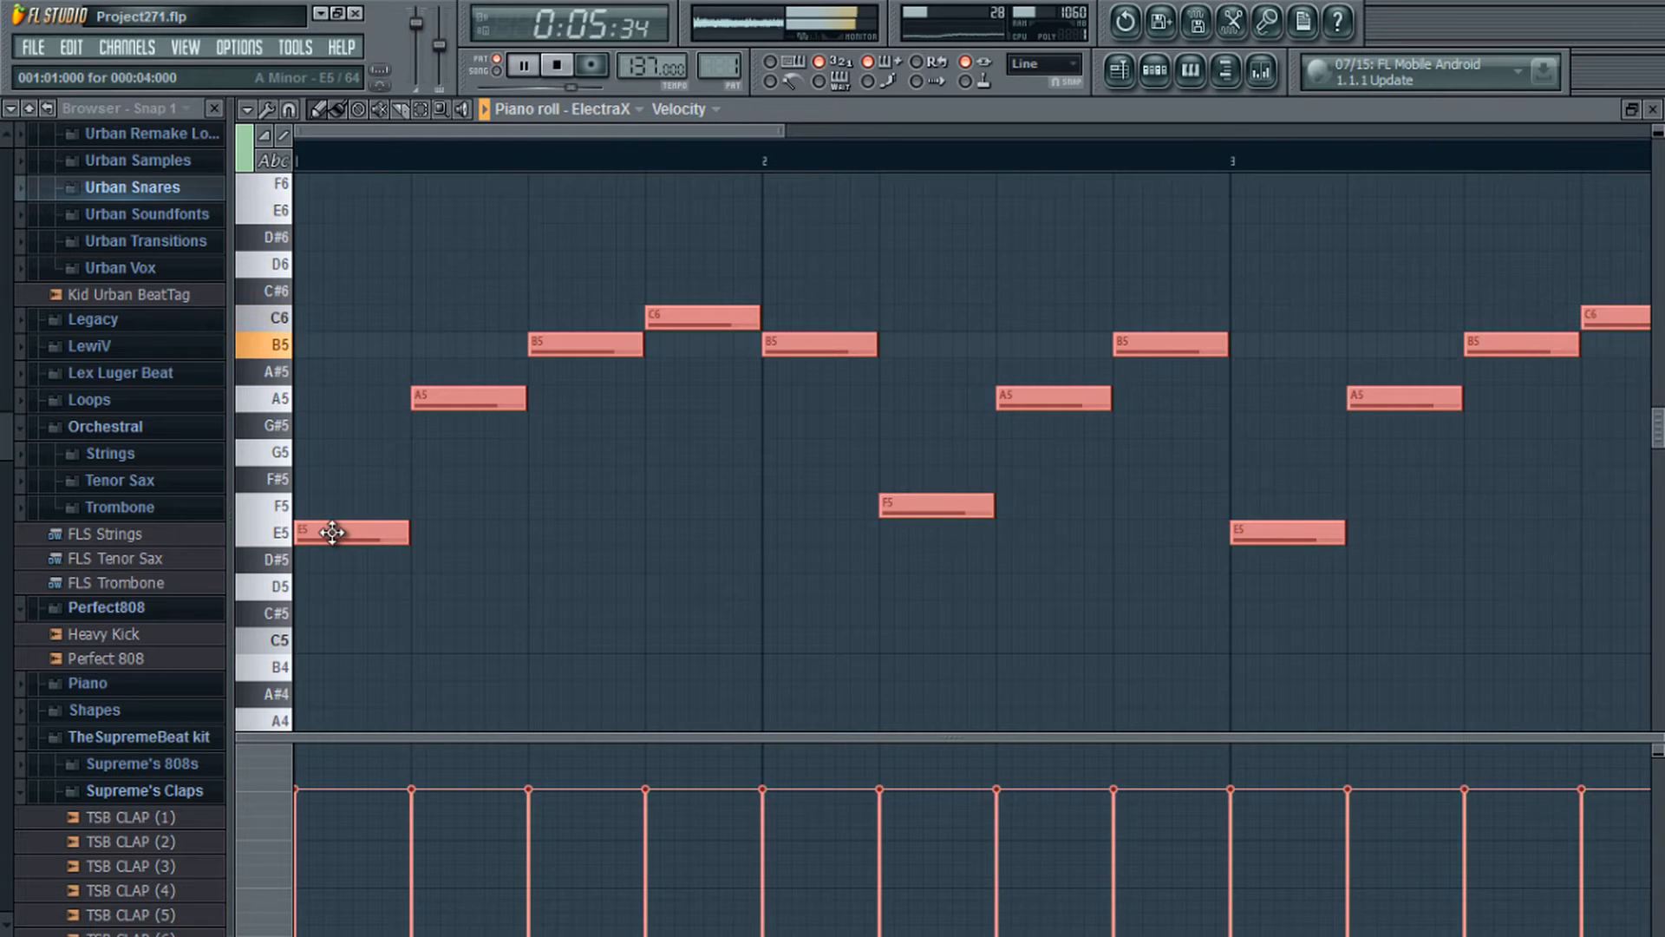
{"action": "key", "text": "shift+Up"}
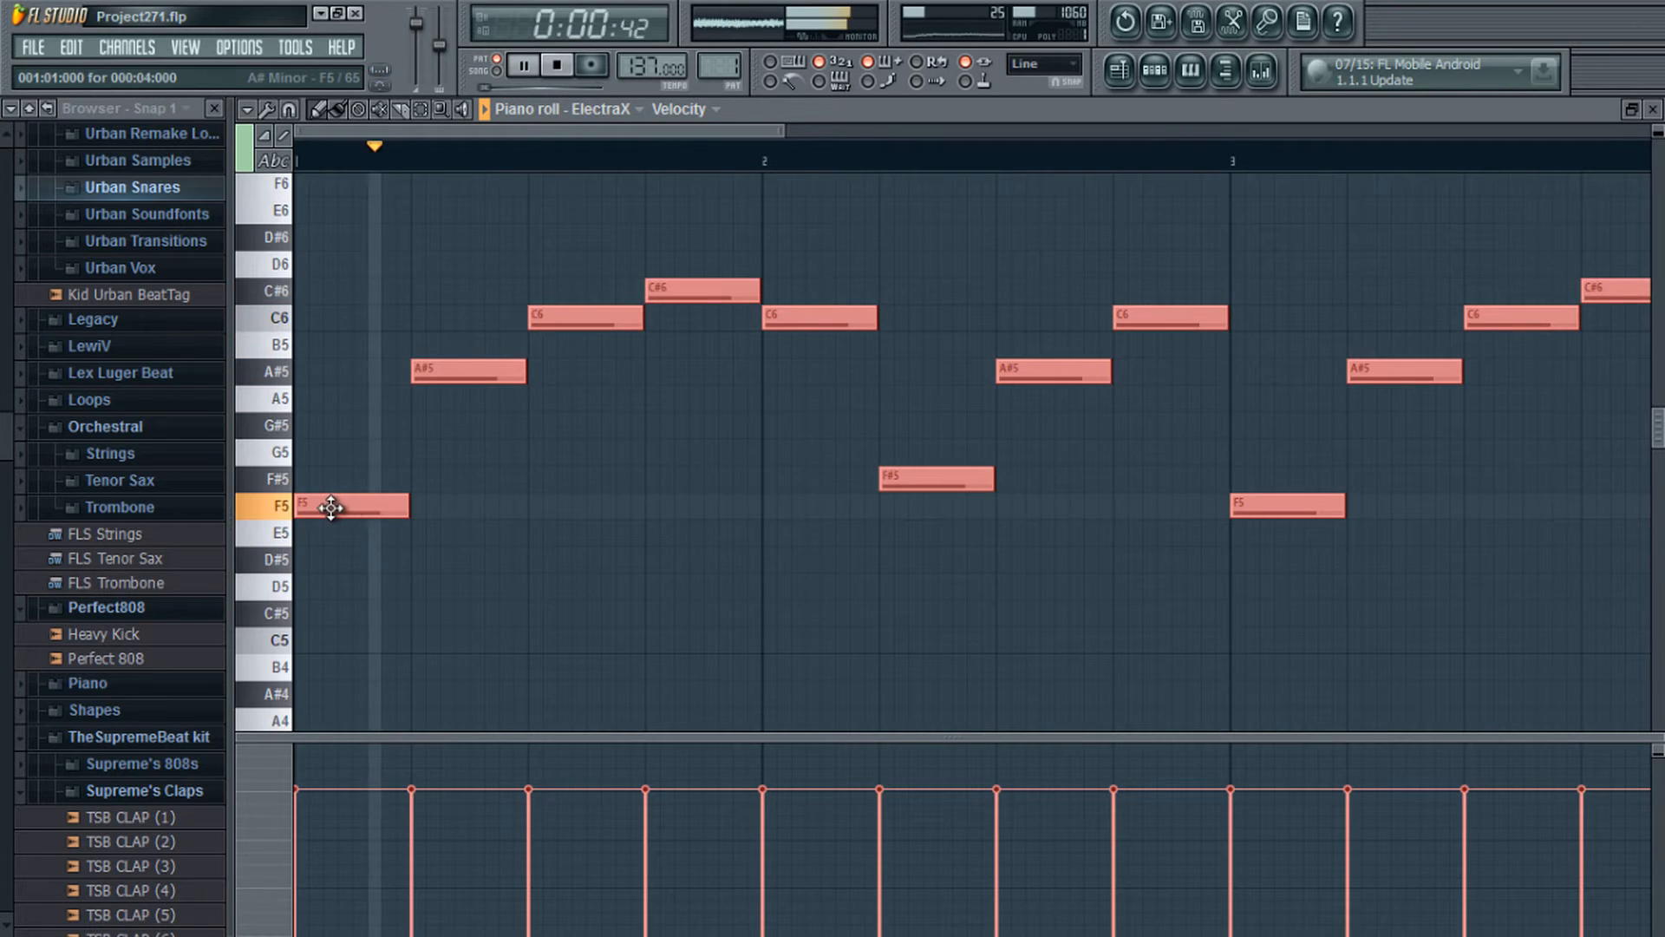
{"action": "left_click_drag", "start_coordinate": [330, 507], "coordinate": [300, 579]}
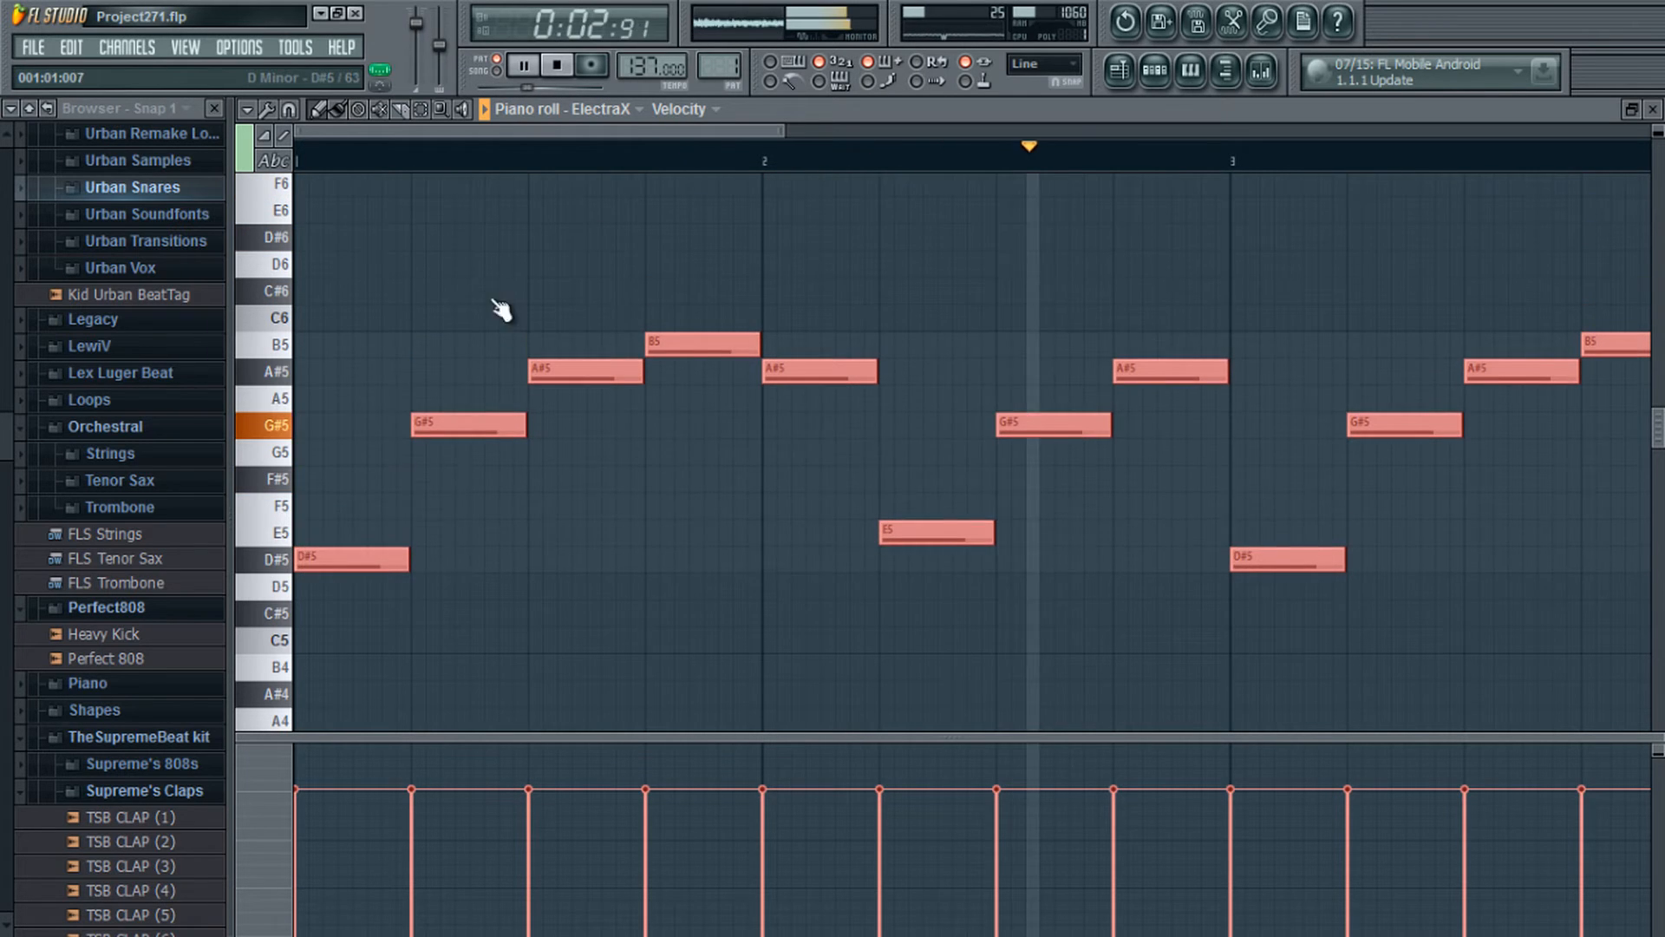
{"action": "left_click", "coordinate": [571, 71]}
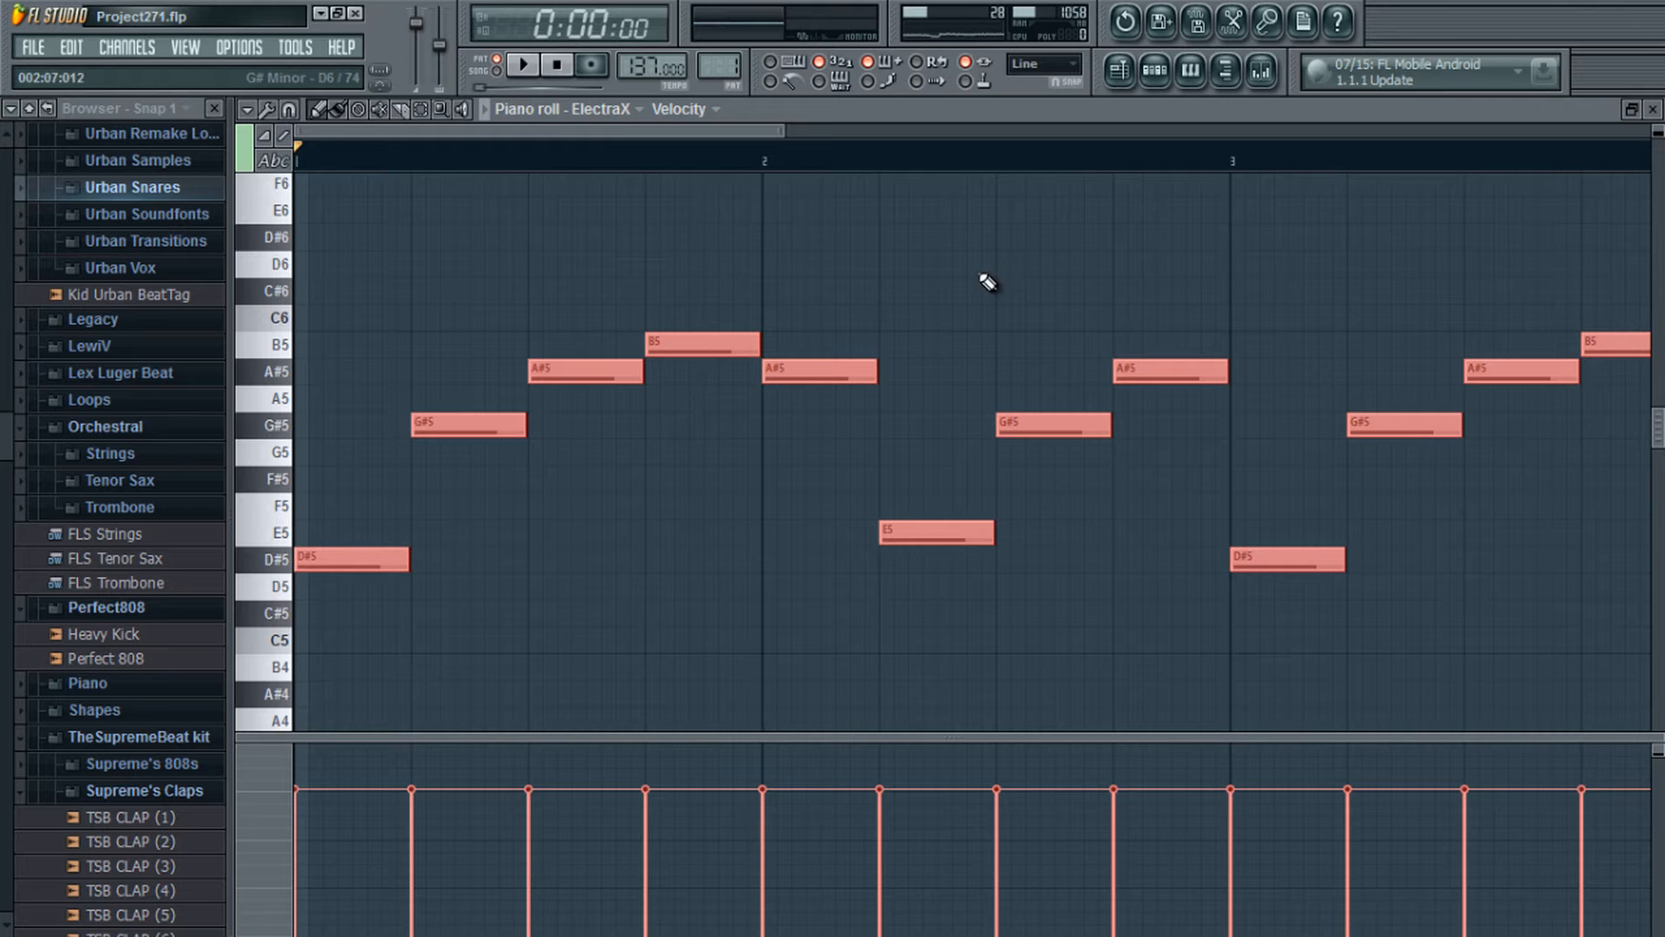
Step: Duplicate the melody so the copy begins at bar 5, and transpose the copy down to start on B4
{"action": "left_click_drag", "start_coordinate": [683, 126], "coordinate": [1199, 132]}
{"action": "left_click_drag", "start_coordinate": [1080, 126], "coordinate": [1208, 130]}
{"action": "left_click", "coordinate": [910, 375]}
{"action": "right_click", "coordinate": [915, 378]}
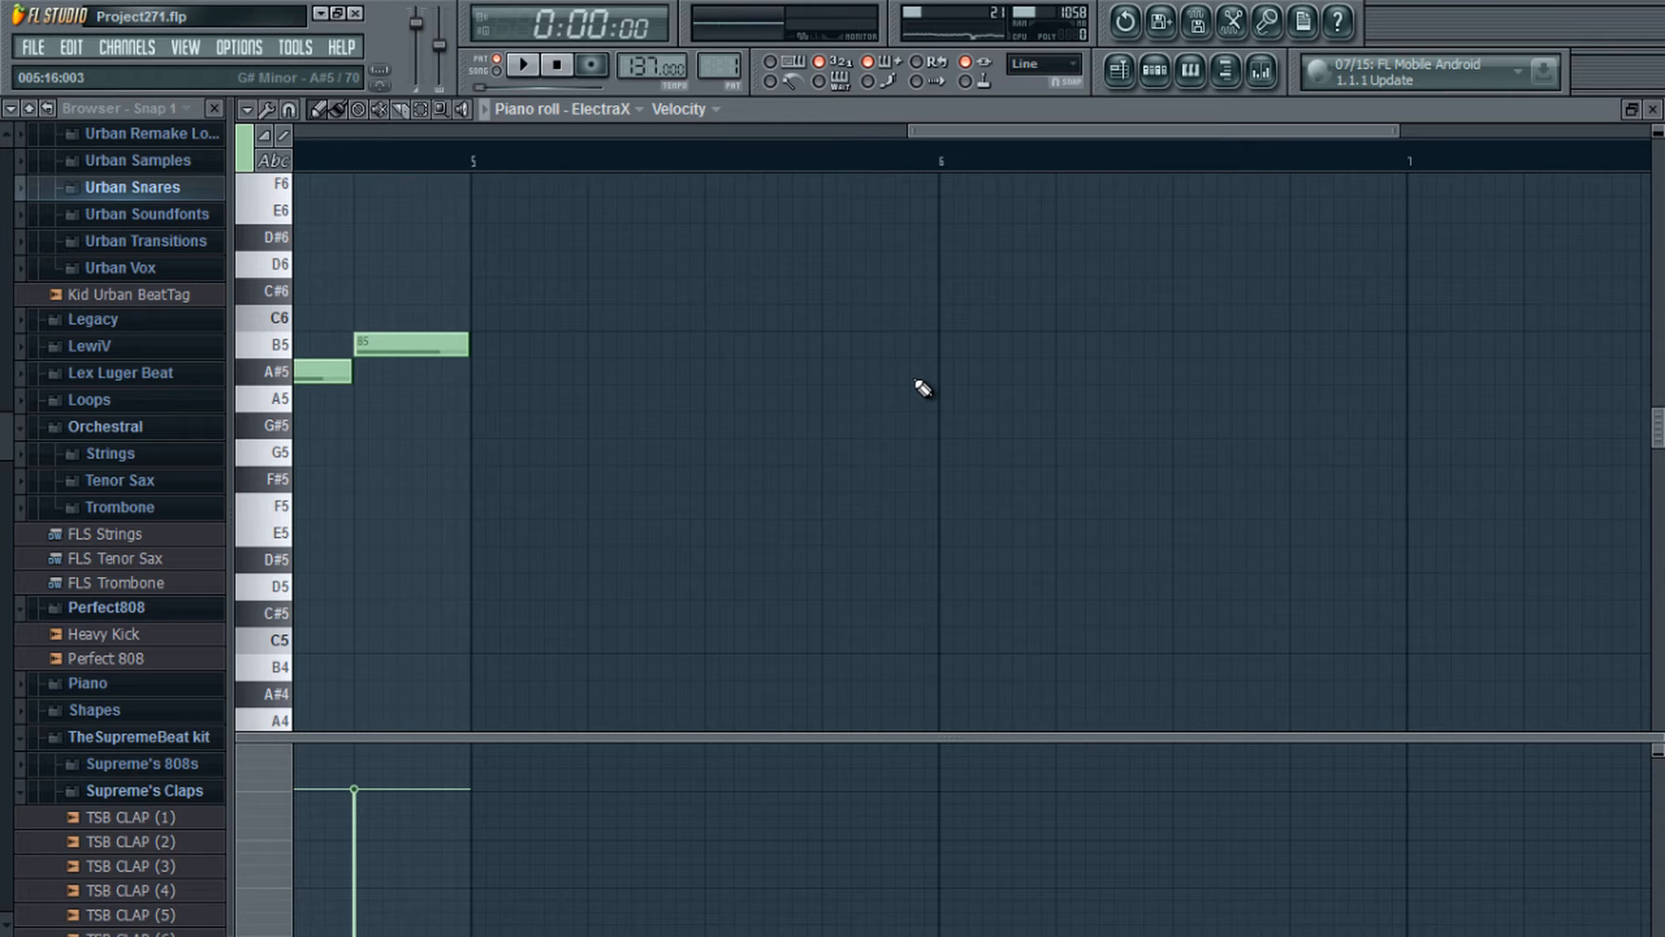
{"action": "key", "text": "ctrl+z"}
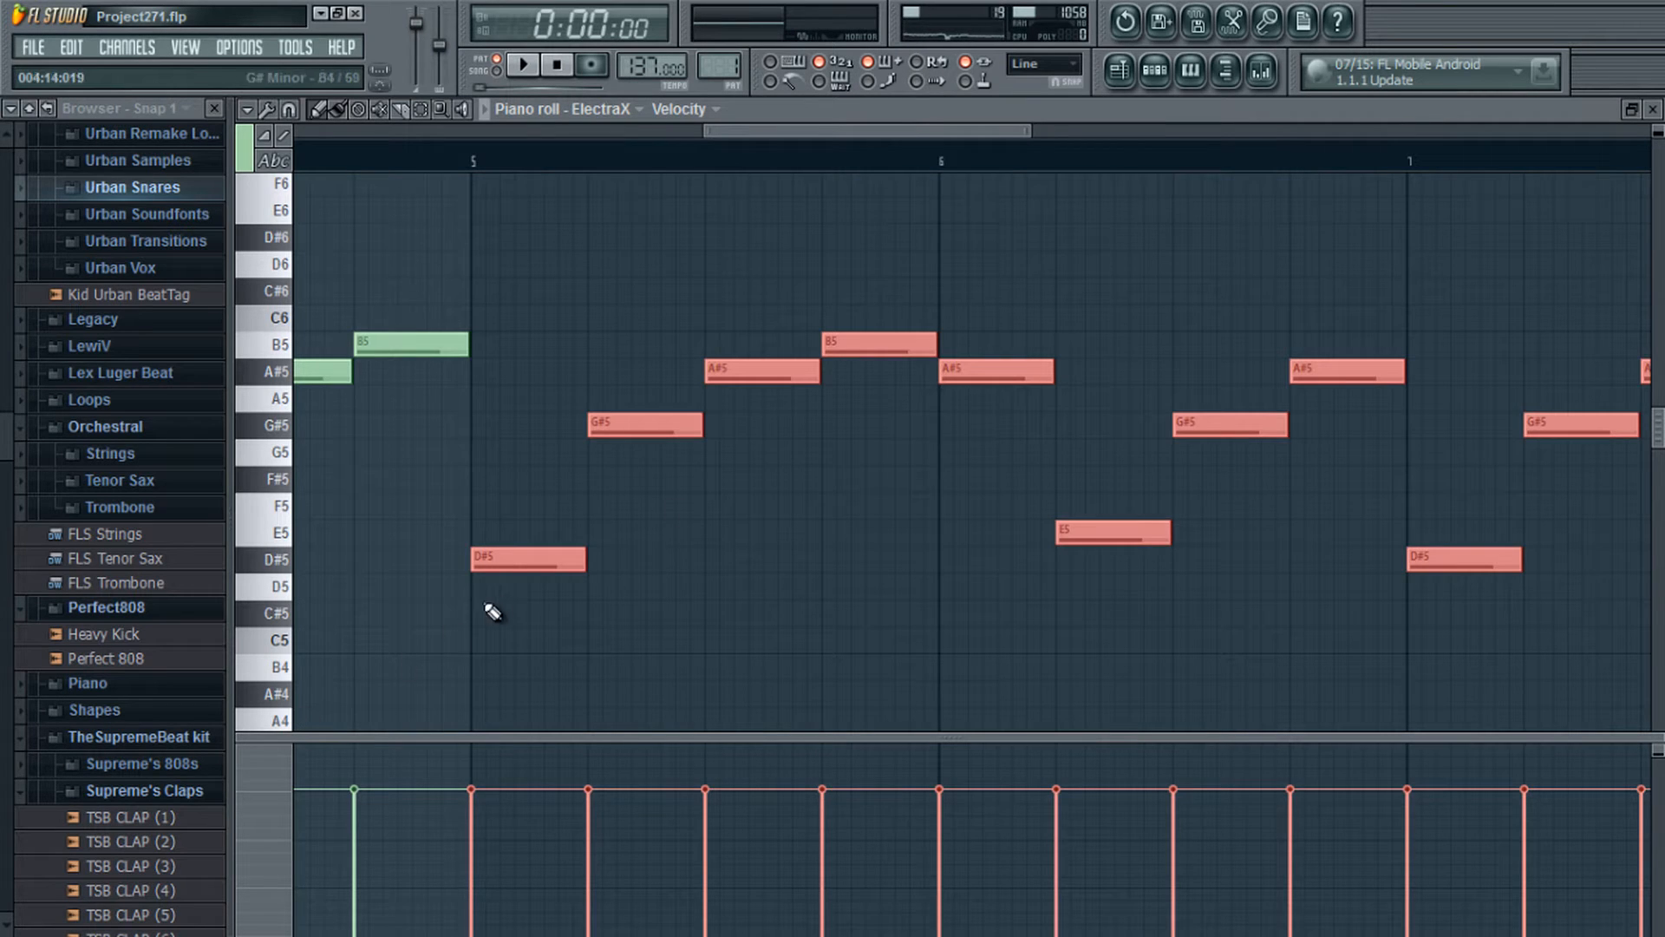
{"action": "left_click_drag", "start_coordinate": [483, 557], "coordinate": [496, 657]}
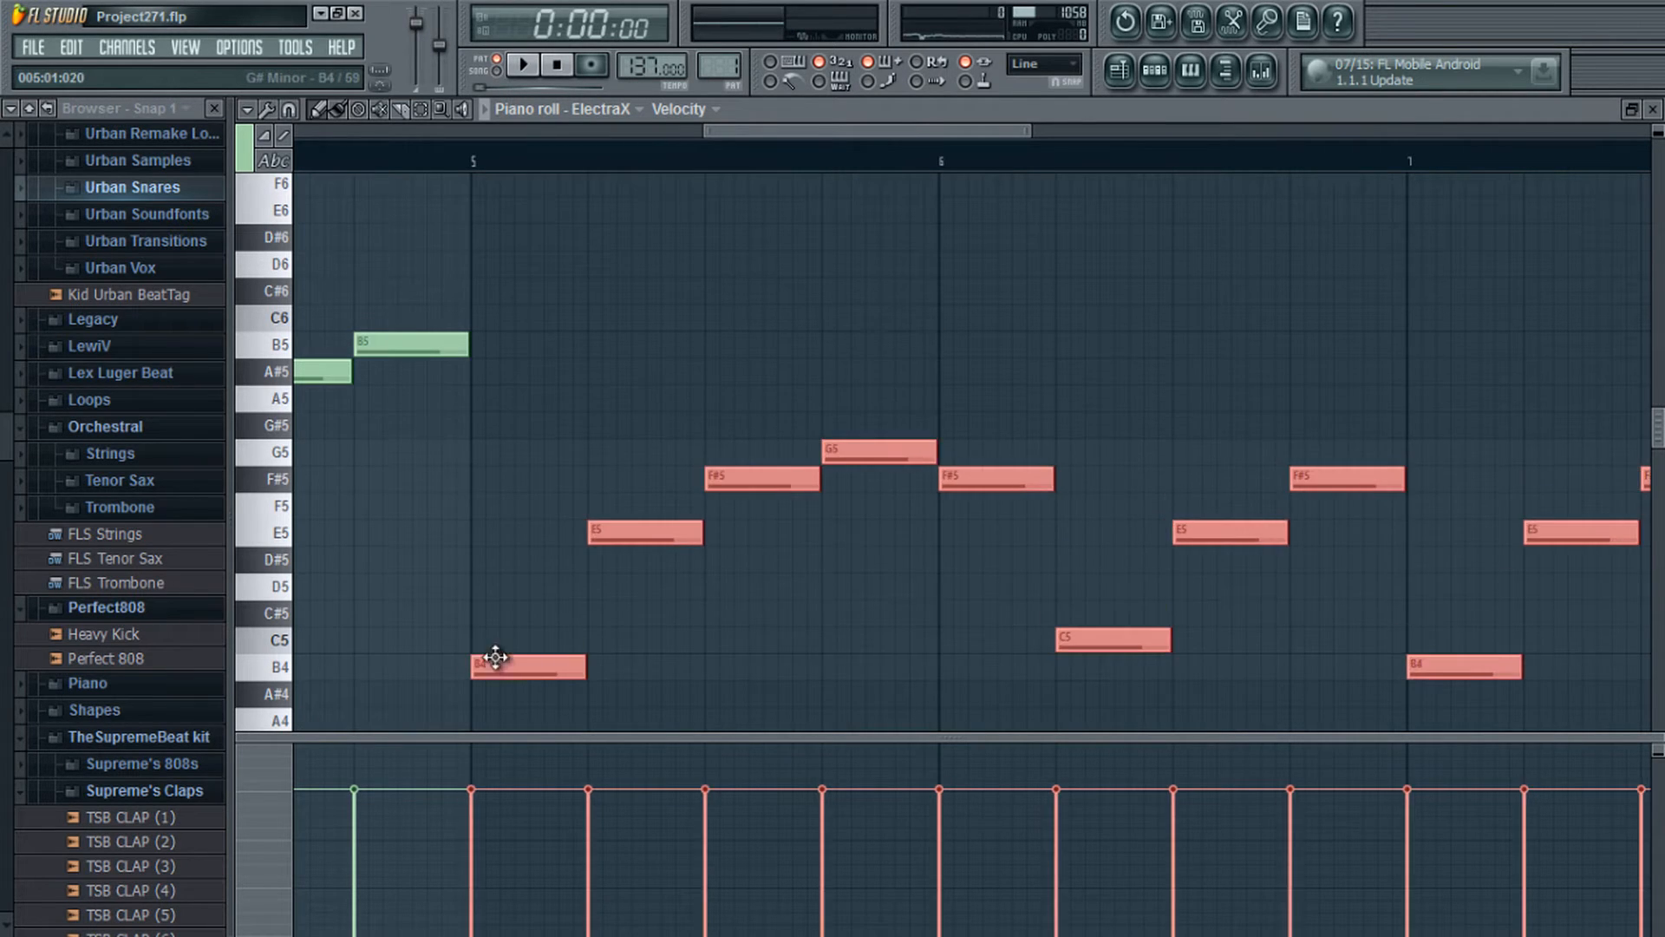
Step: Play back the transposed copy from bar 5, delete it, and stop playback
{"action": "left_click", "coordinate": [523, 64]}
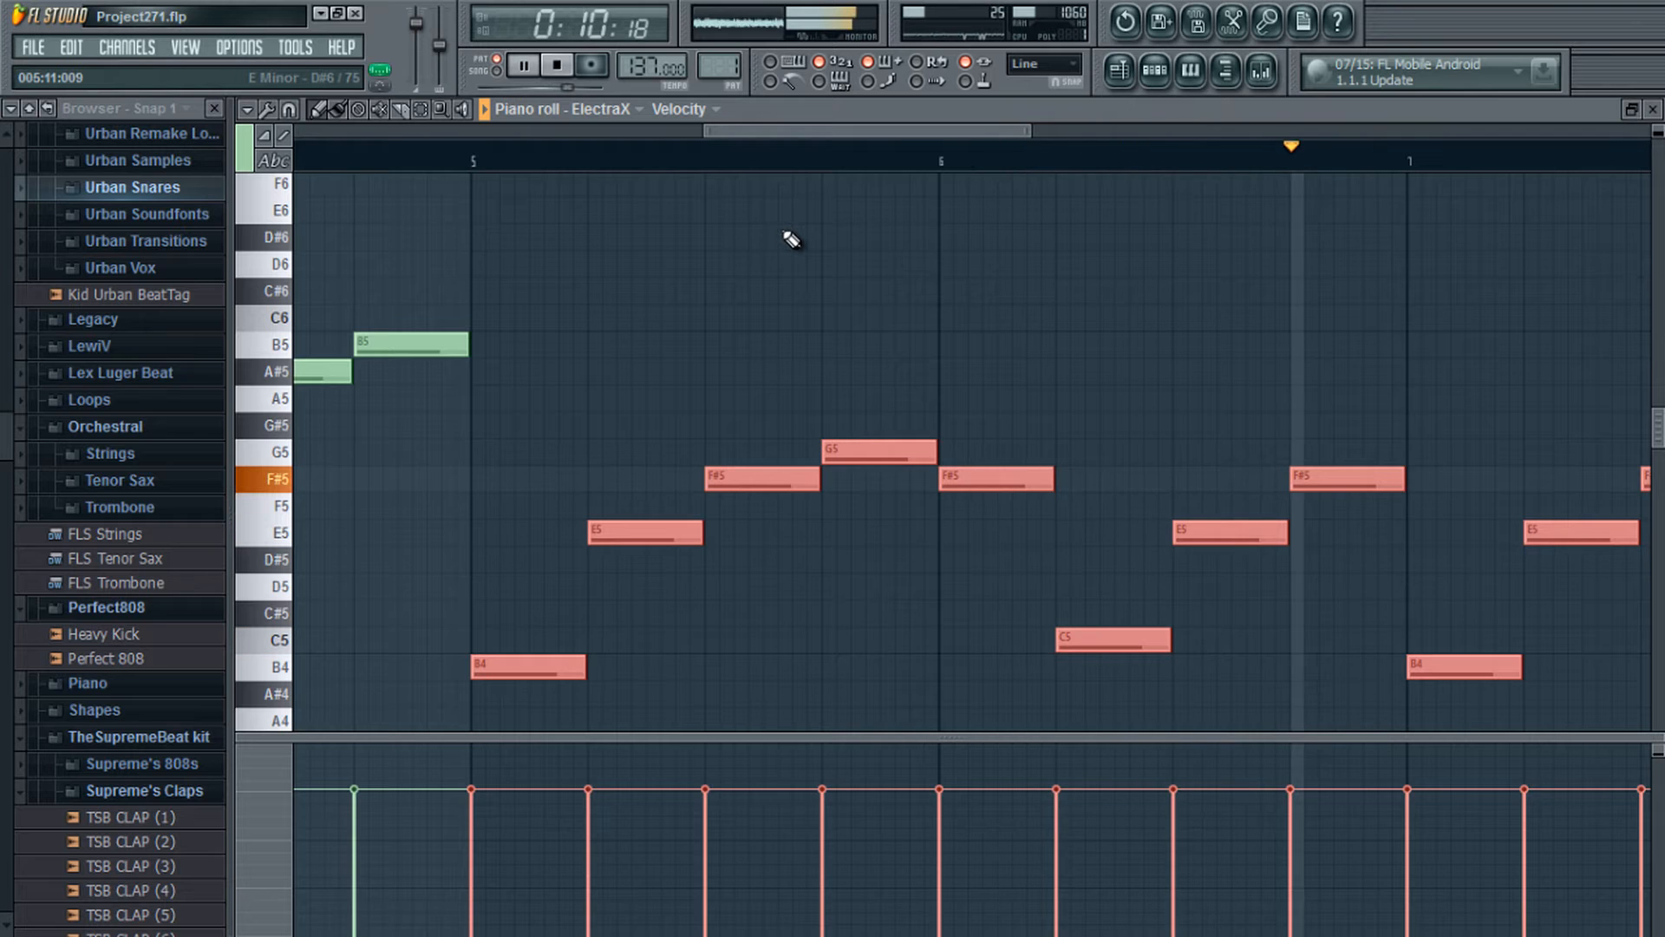
{"action": "key", "text": "Delete"}
{"action": "left_click_drag", "start_coordinate": [772, 135], "coordinate": [385, 137]}
{"action": "key", "text": "space"}
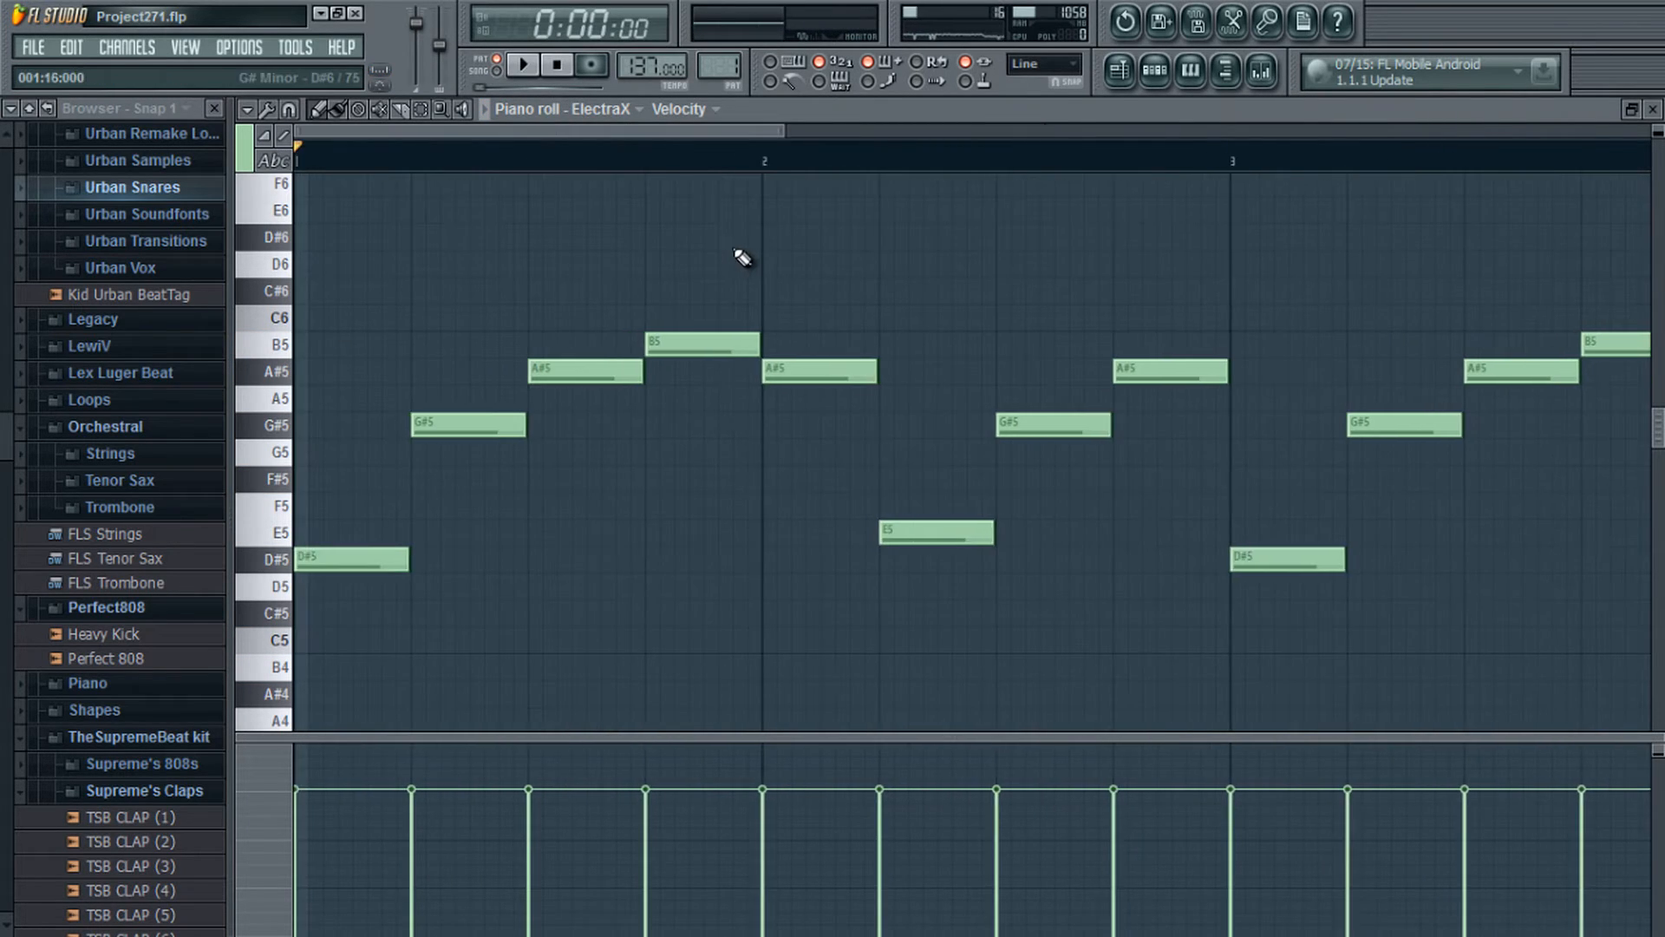
{"action": "left_click_drag", "start_coordinate": [659, 133], "coordinate": [376, 189]}
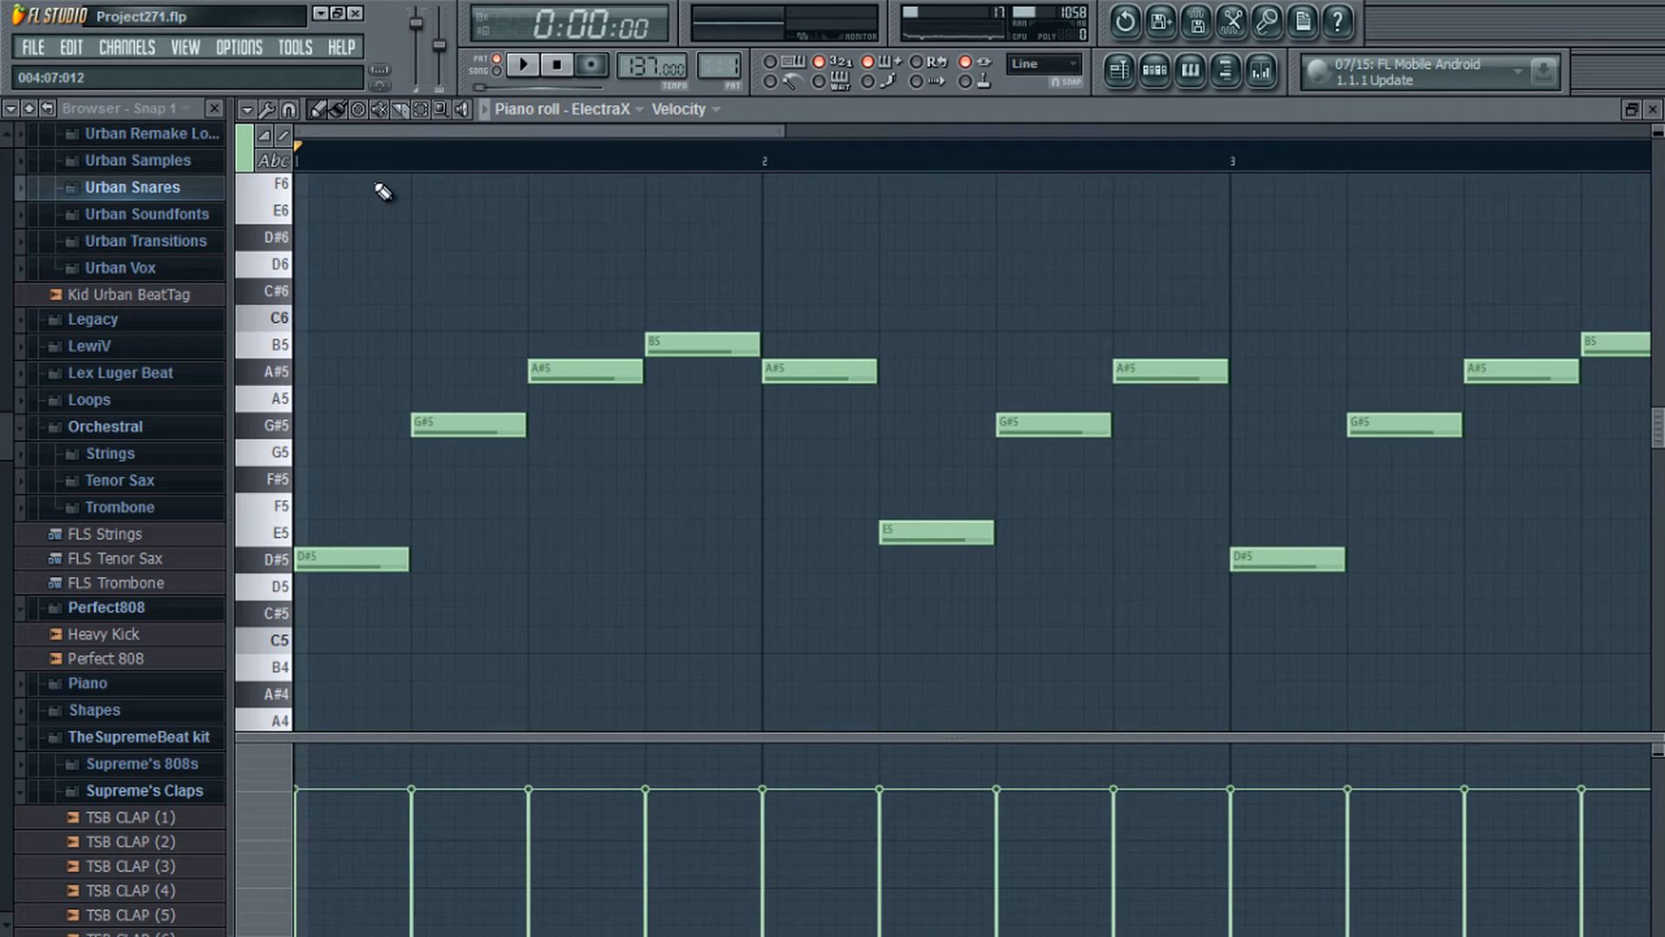
{"action": "left_click", "coordinate": [1186, 73]}
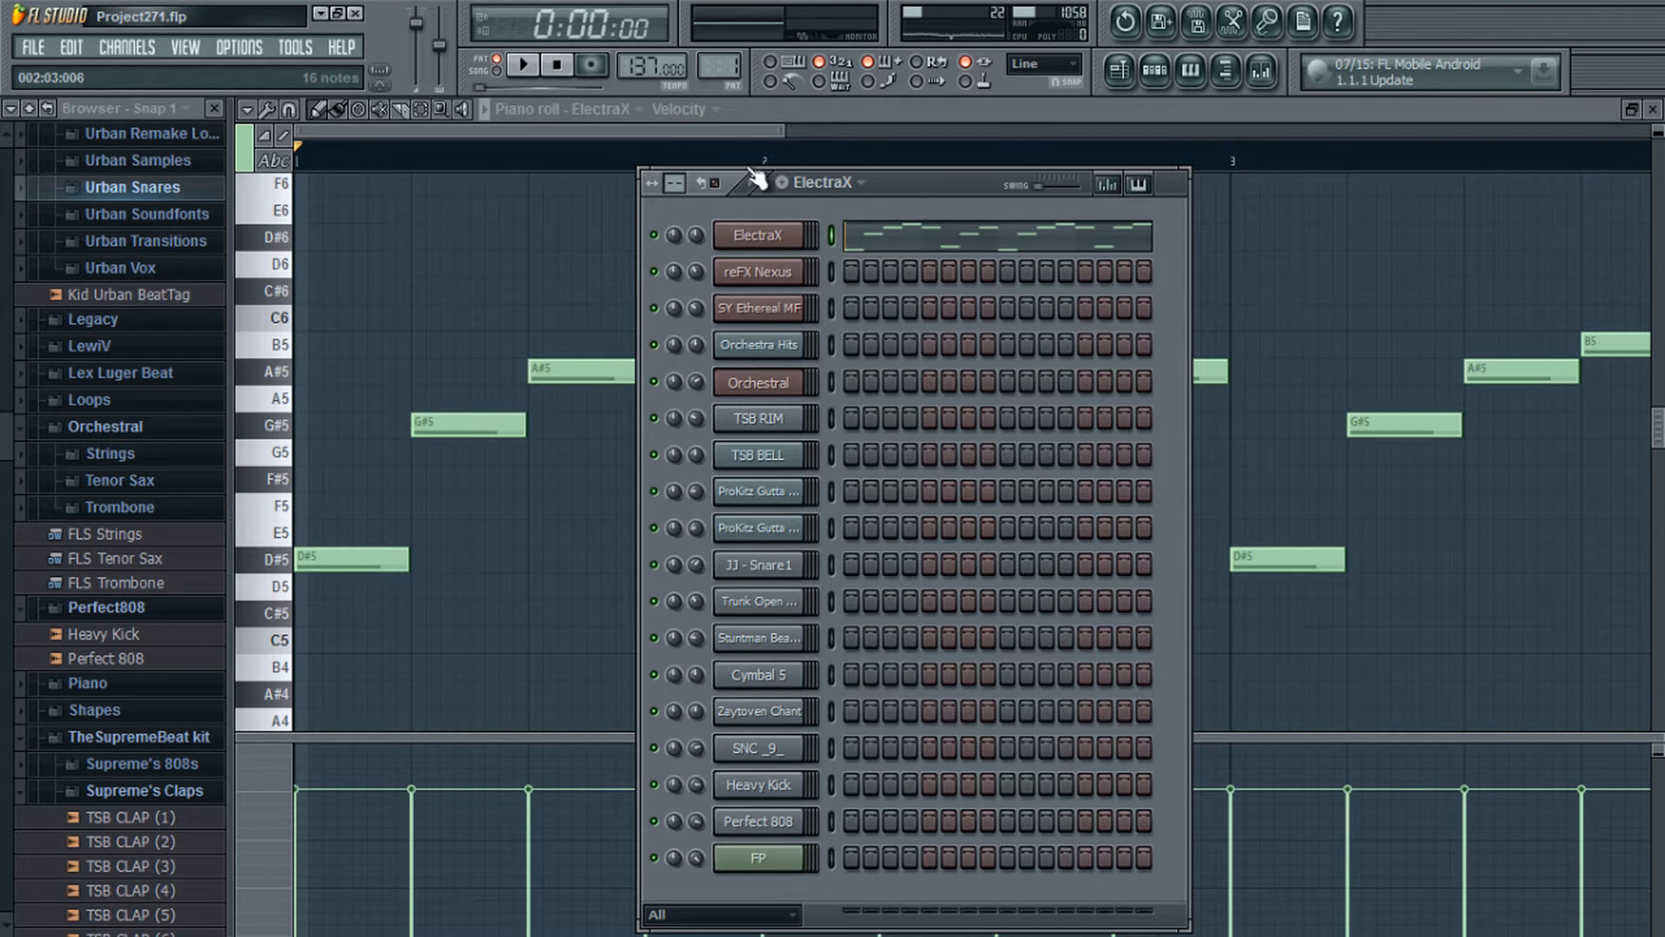
{"action": "left_click_drag", "start_coordinate": [725, 127], "coordinate": [758, 130]}
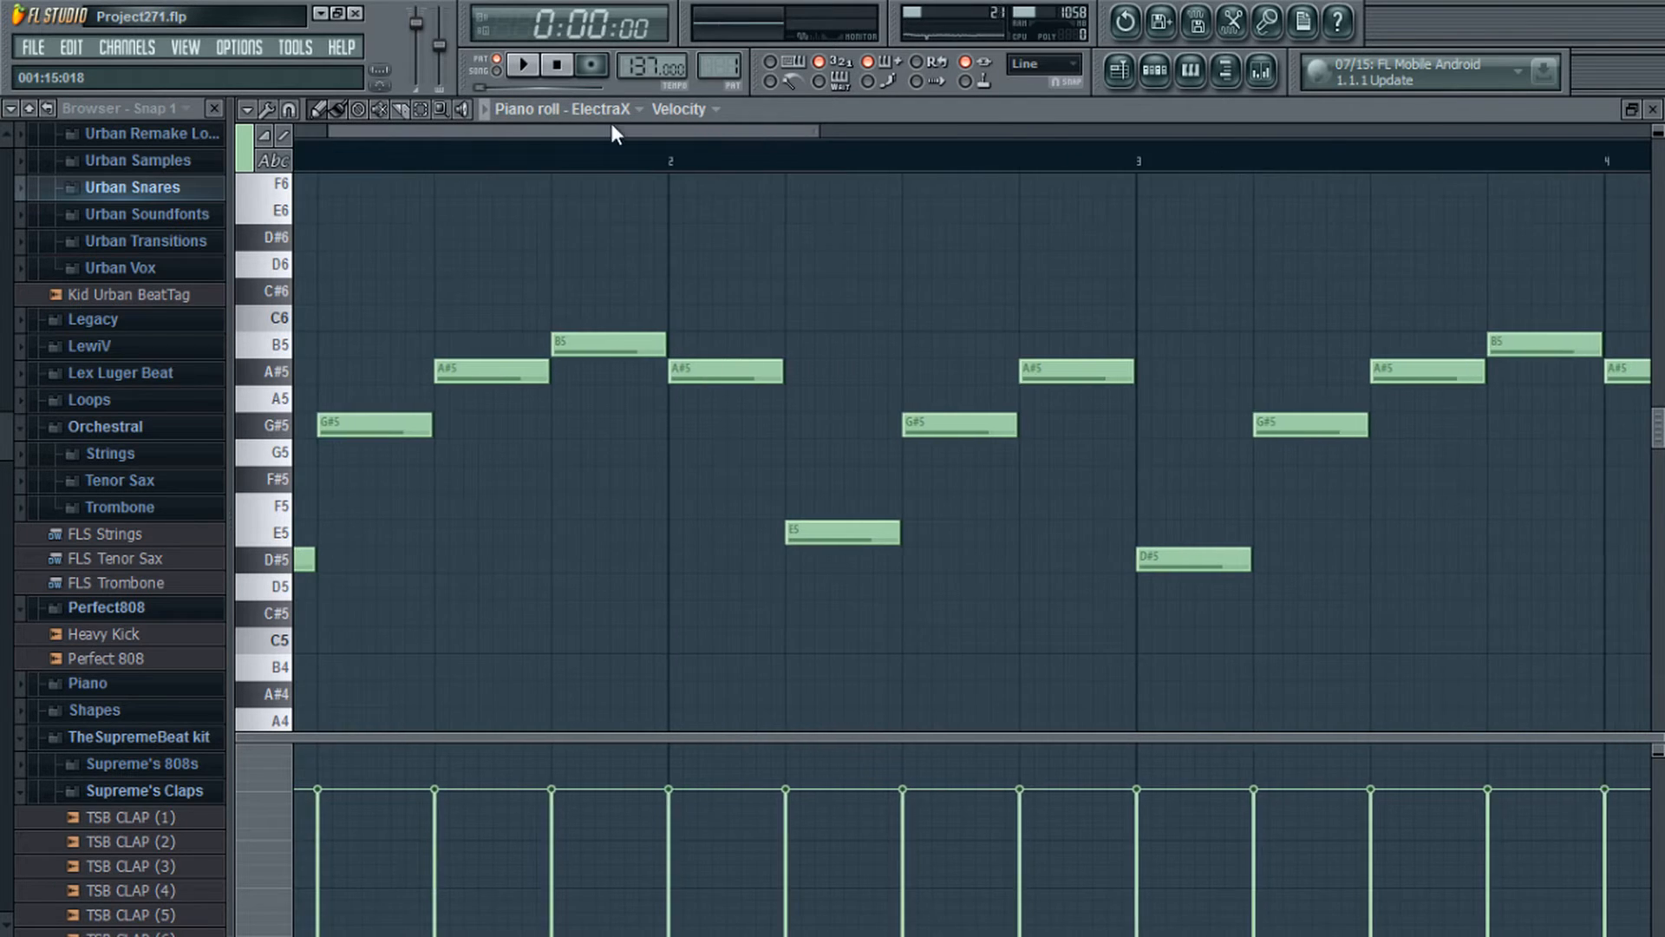
{"action": "left_click_drag", "start_coordinate": [611, 126], "coordinate": [568, 128]}
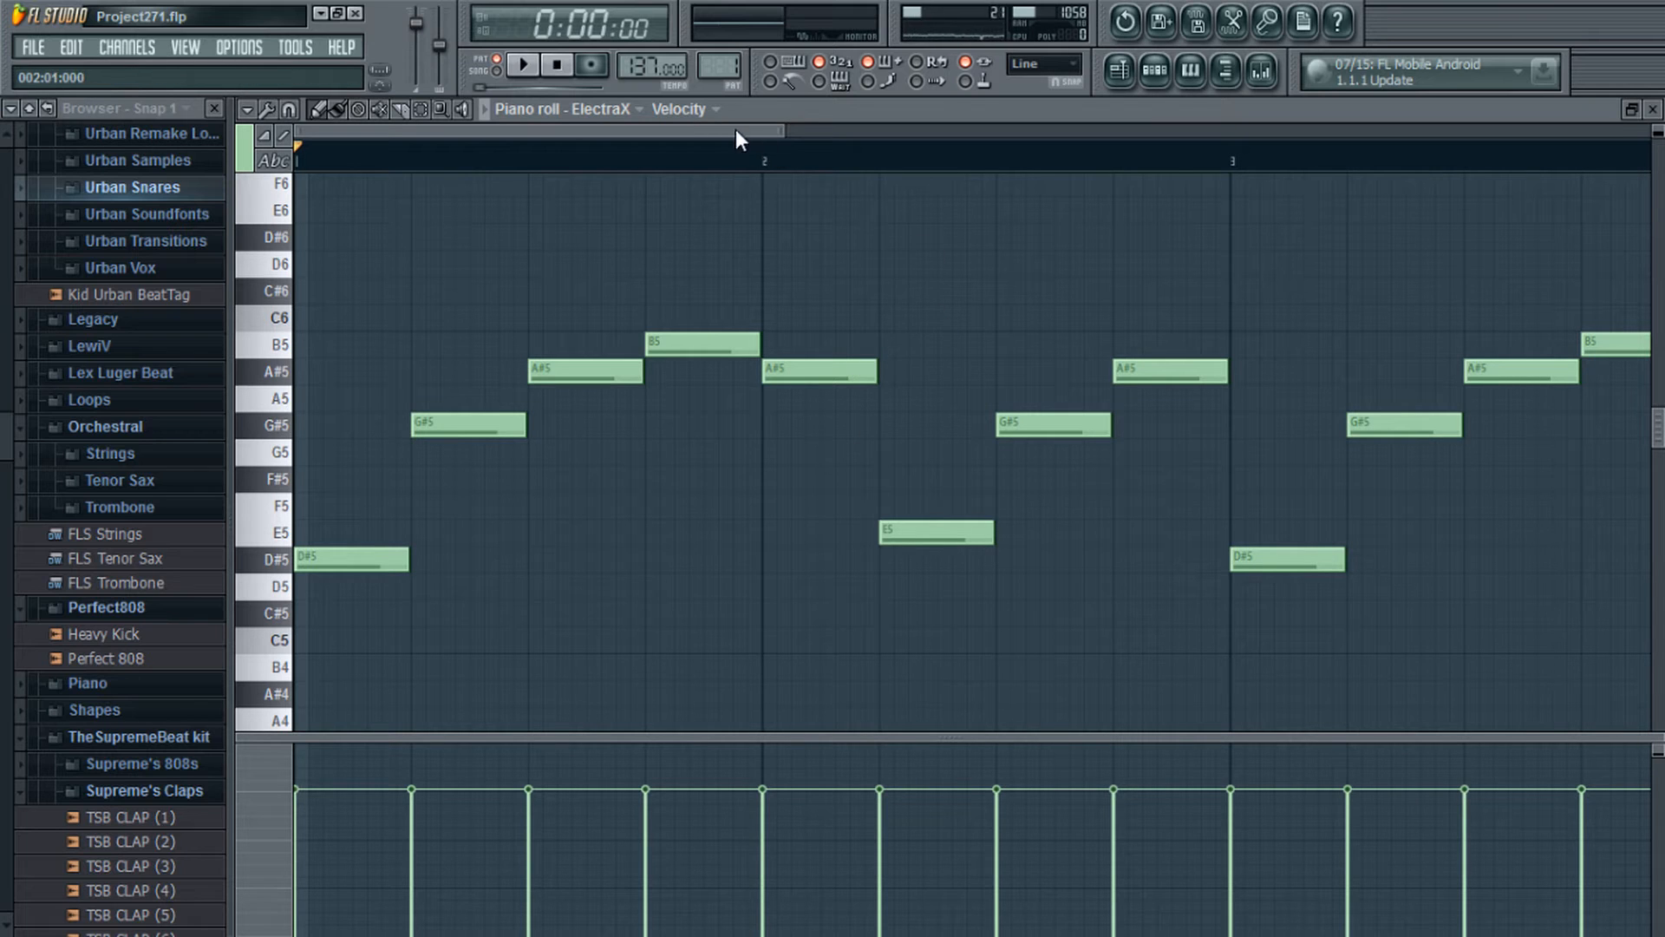
{"action": "mouse_move", "coordinate": [736, 130]}
{"action": "left_mouse_down"}
{"action": "mouse_move", "coordinate": [840, 130]}
{"action": "mouse_move", "coordinate": [733, 130]}
{"action": "left_mouse_up"}
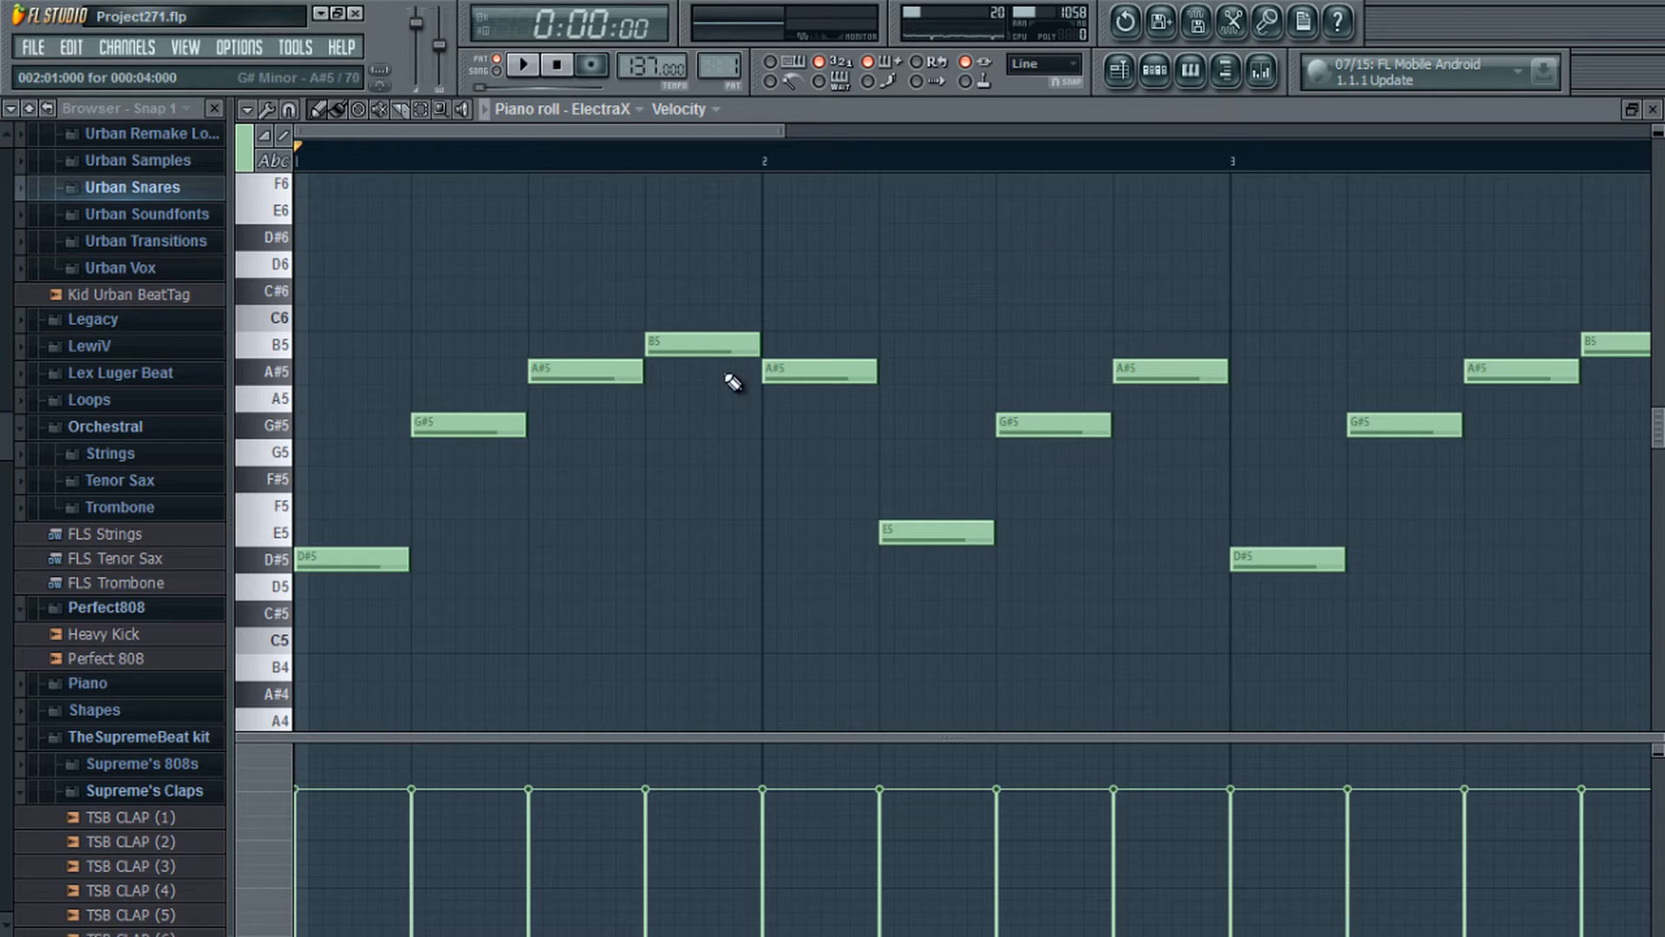
Step: Delete all melody notes in bars 1 and 2 except the D#5 and E5, and audition the thinned melody
{"action": "right_click", "coordinate": [514, 423]}
{"action": "right_click", "coordinate": [710, 338]}
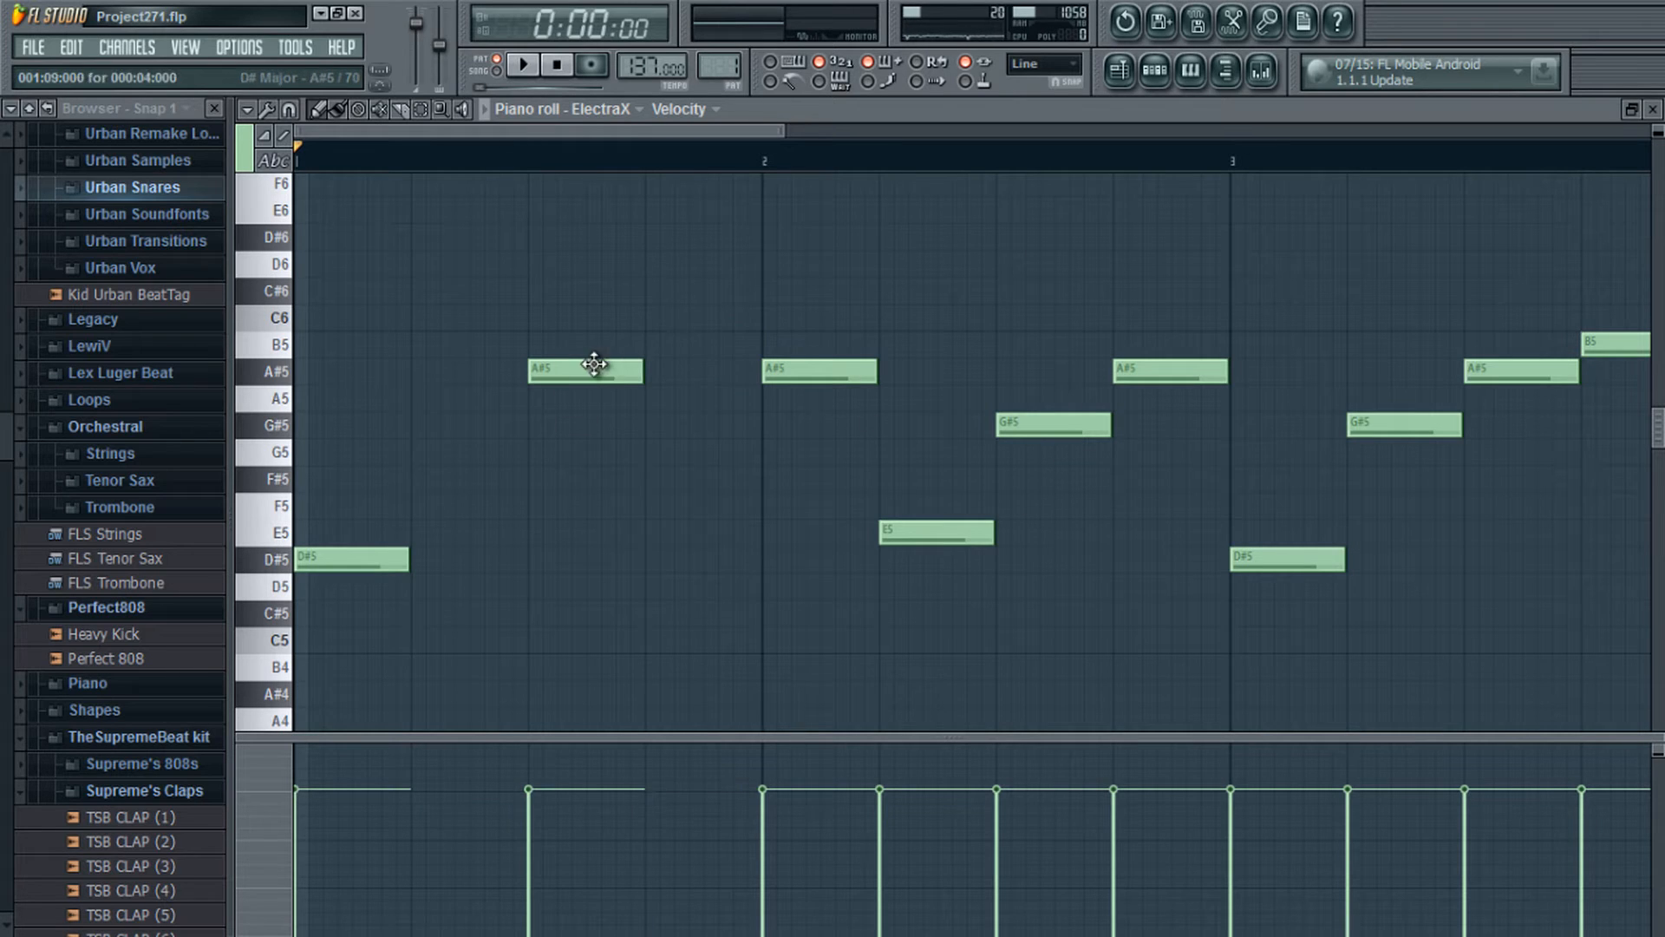
{"action": "right_click", "coordinate": [587, 366]}
{"action": "right_click", "coordinate": [818, 373]}
{"action": "right_click", "coordinate": [1063, 420]}
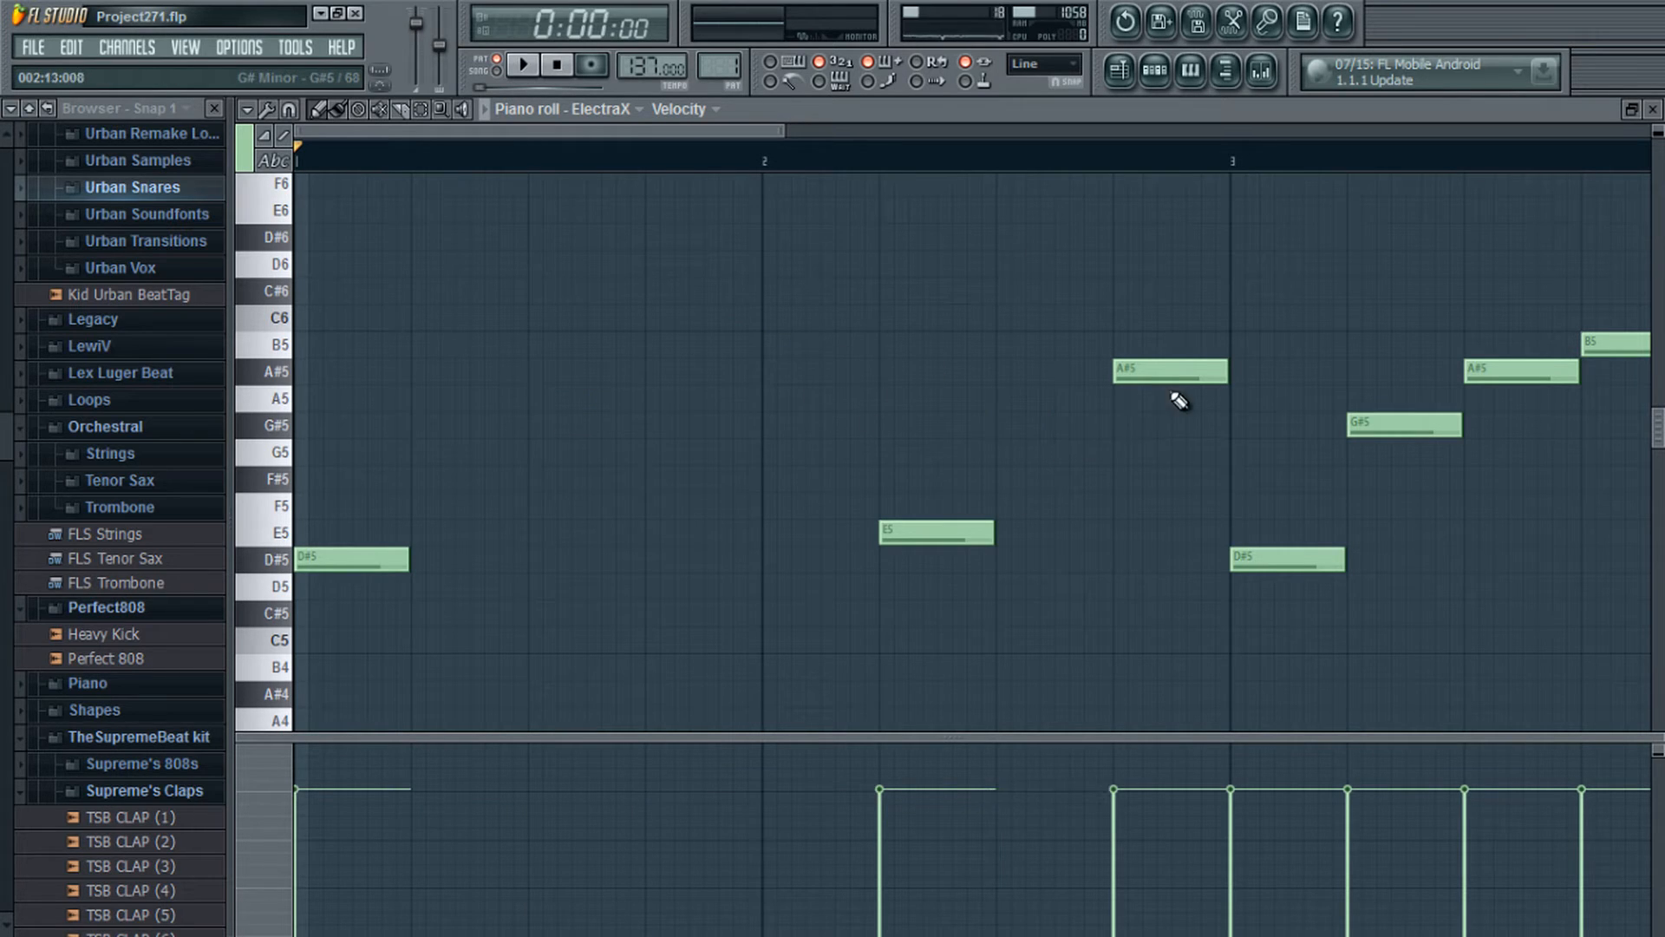
{"action": "right_click", "coordinate": [1176, 375]}
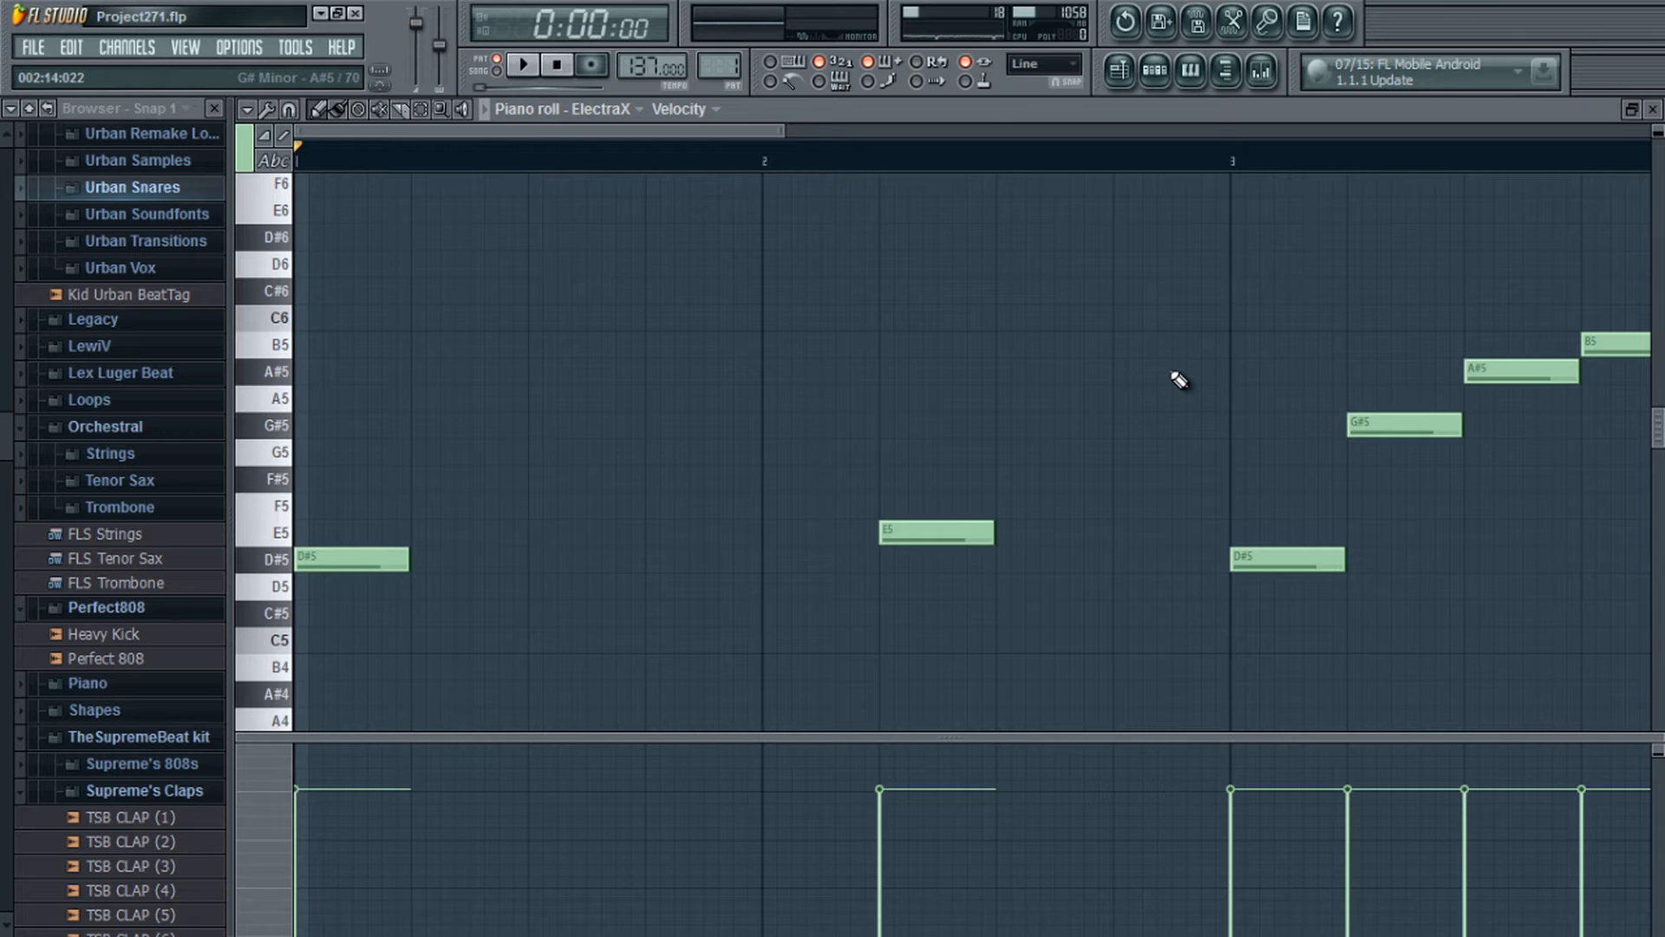
{"action": "left_click", "coordinate": [525, 65]}
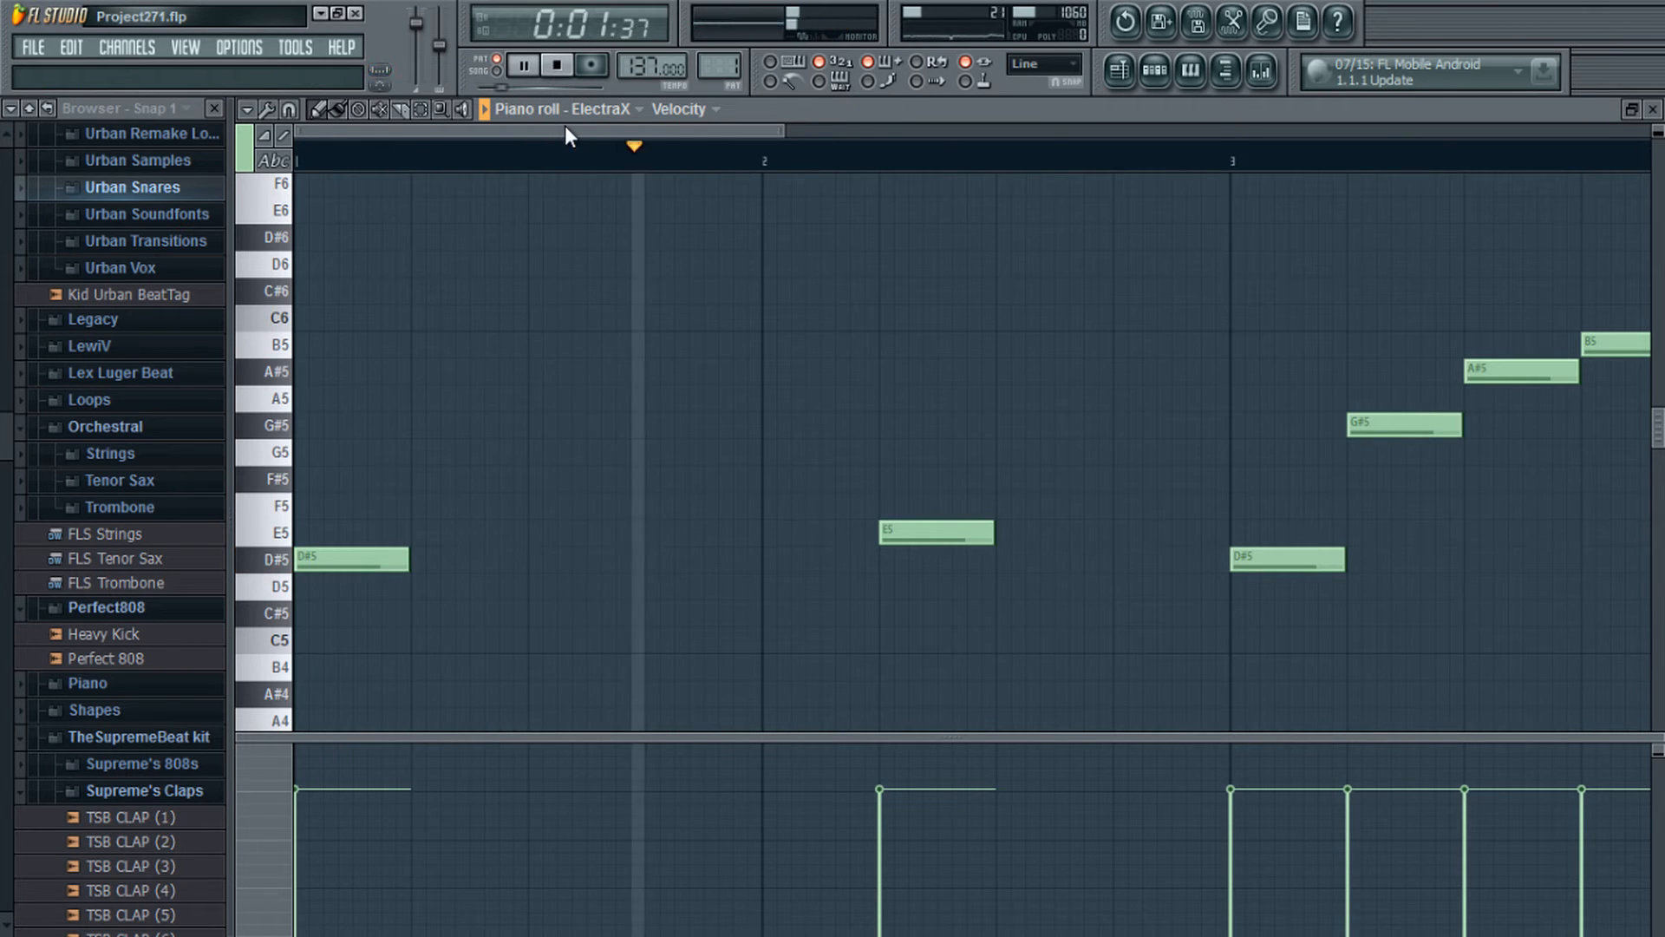
{"action": "left_click", "coordinate": [562, 66]}
{"action": "left_click_drag", "start_coordinate": [585, 131], "coordinate": [398, 132]}
{"action": "left_click_drag", "start_coordinate": [550, 133], "coordinate": [417, 135]}
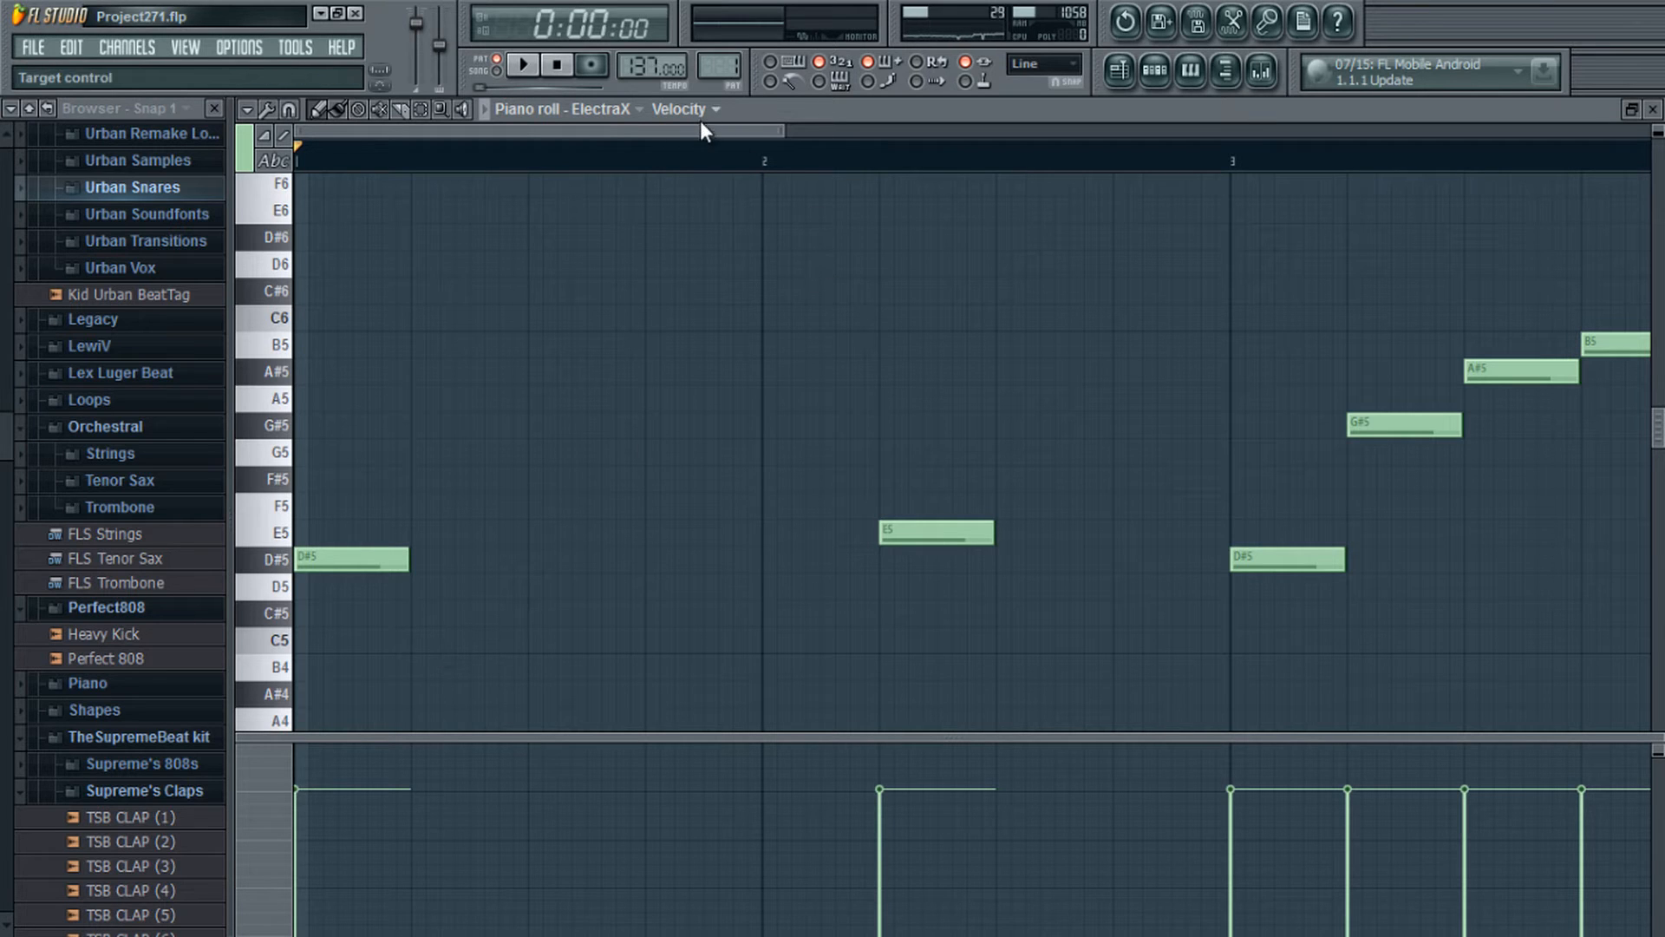
{"action": "left_click_drag", "start_coordinate": [742, 136], "coordinate": [468, 137]}
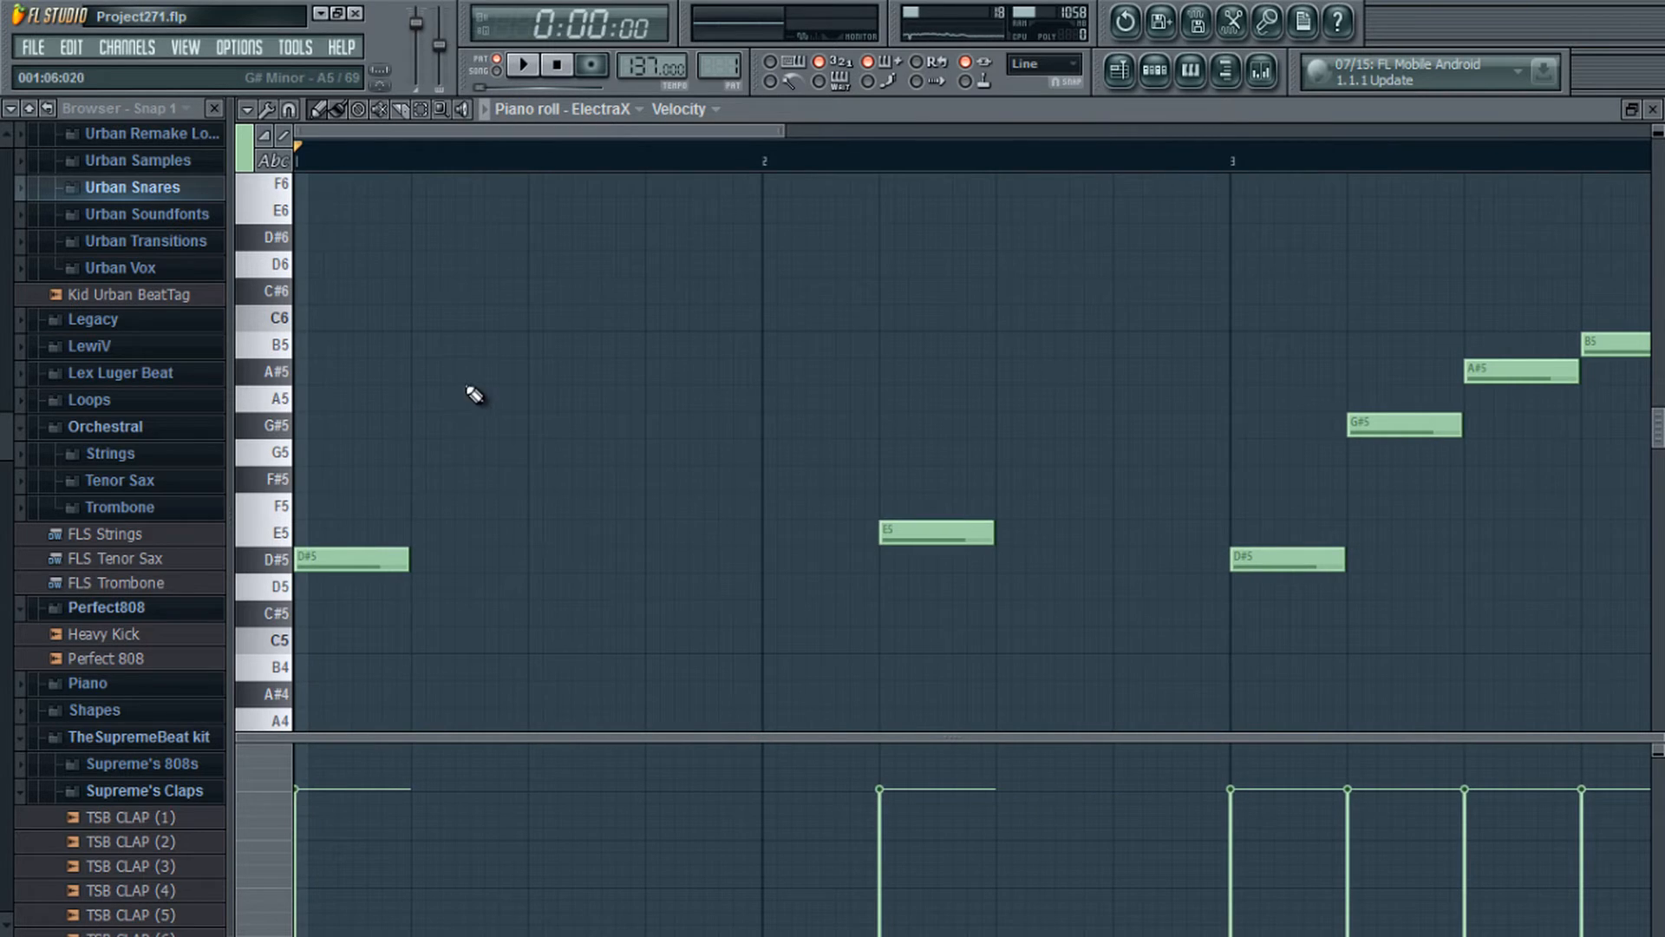
{"action": "left_click_drag", "start_coordinate": [619, 137], "coordinate": [434, 138]}
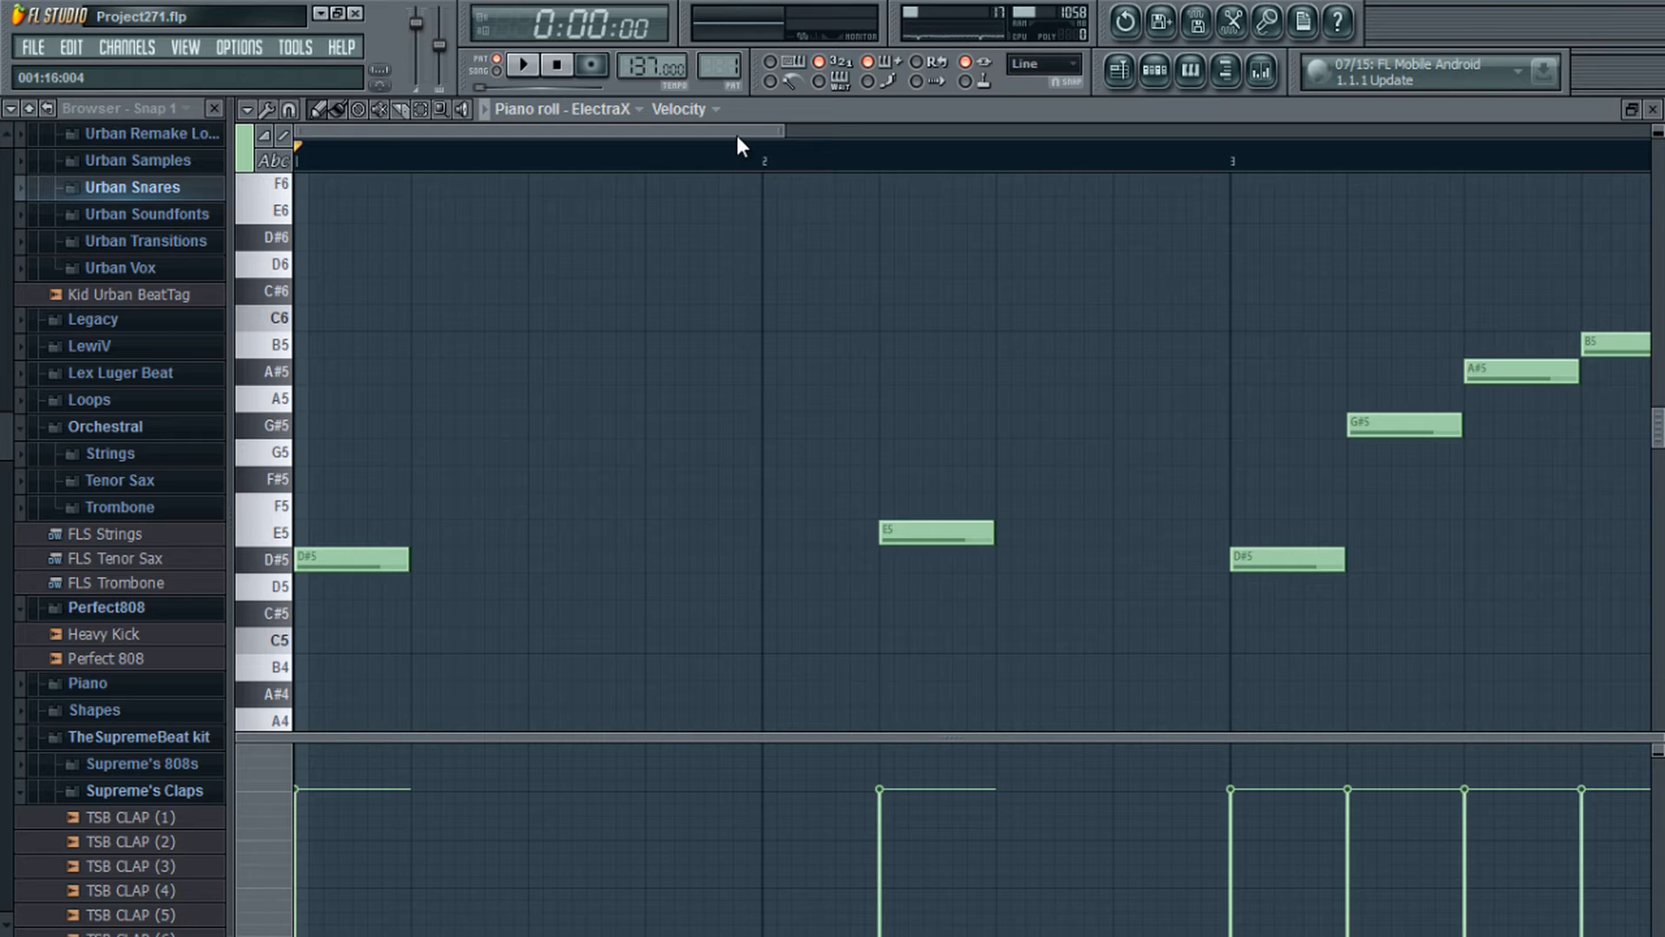
{"action": "left_click_drag", "start_coordinate": [737, 137], "coordinate": [584, 150]}
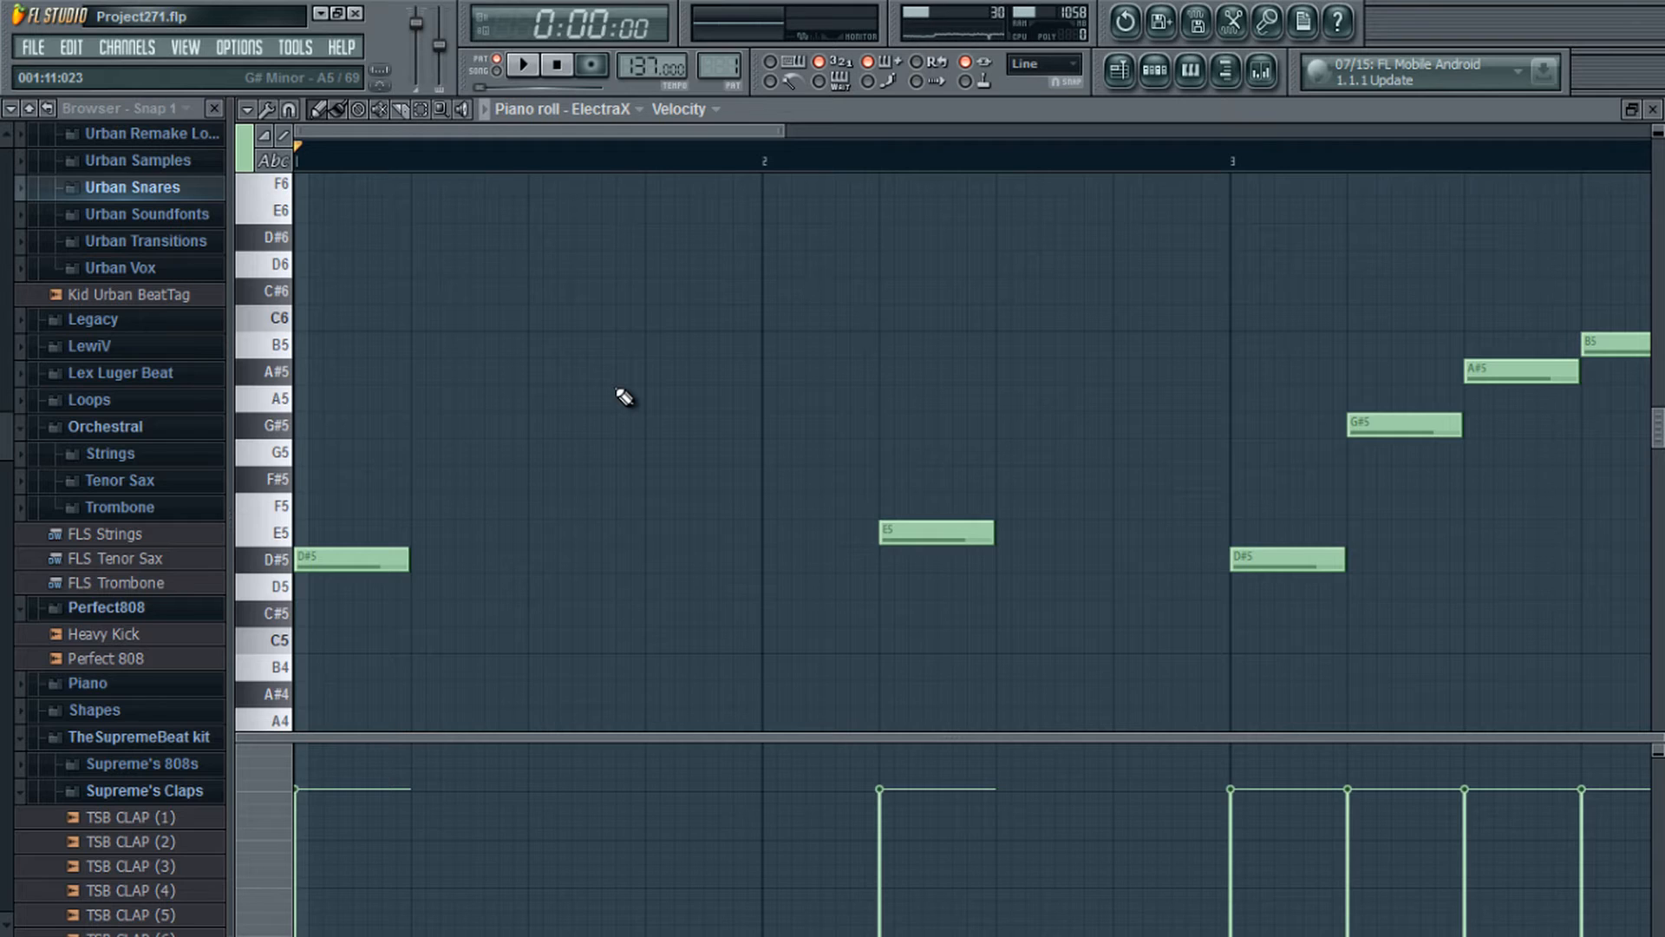
{"action": "key", "text": "ctrl+a"}
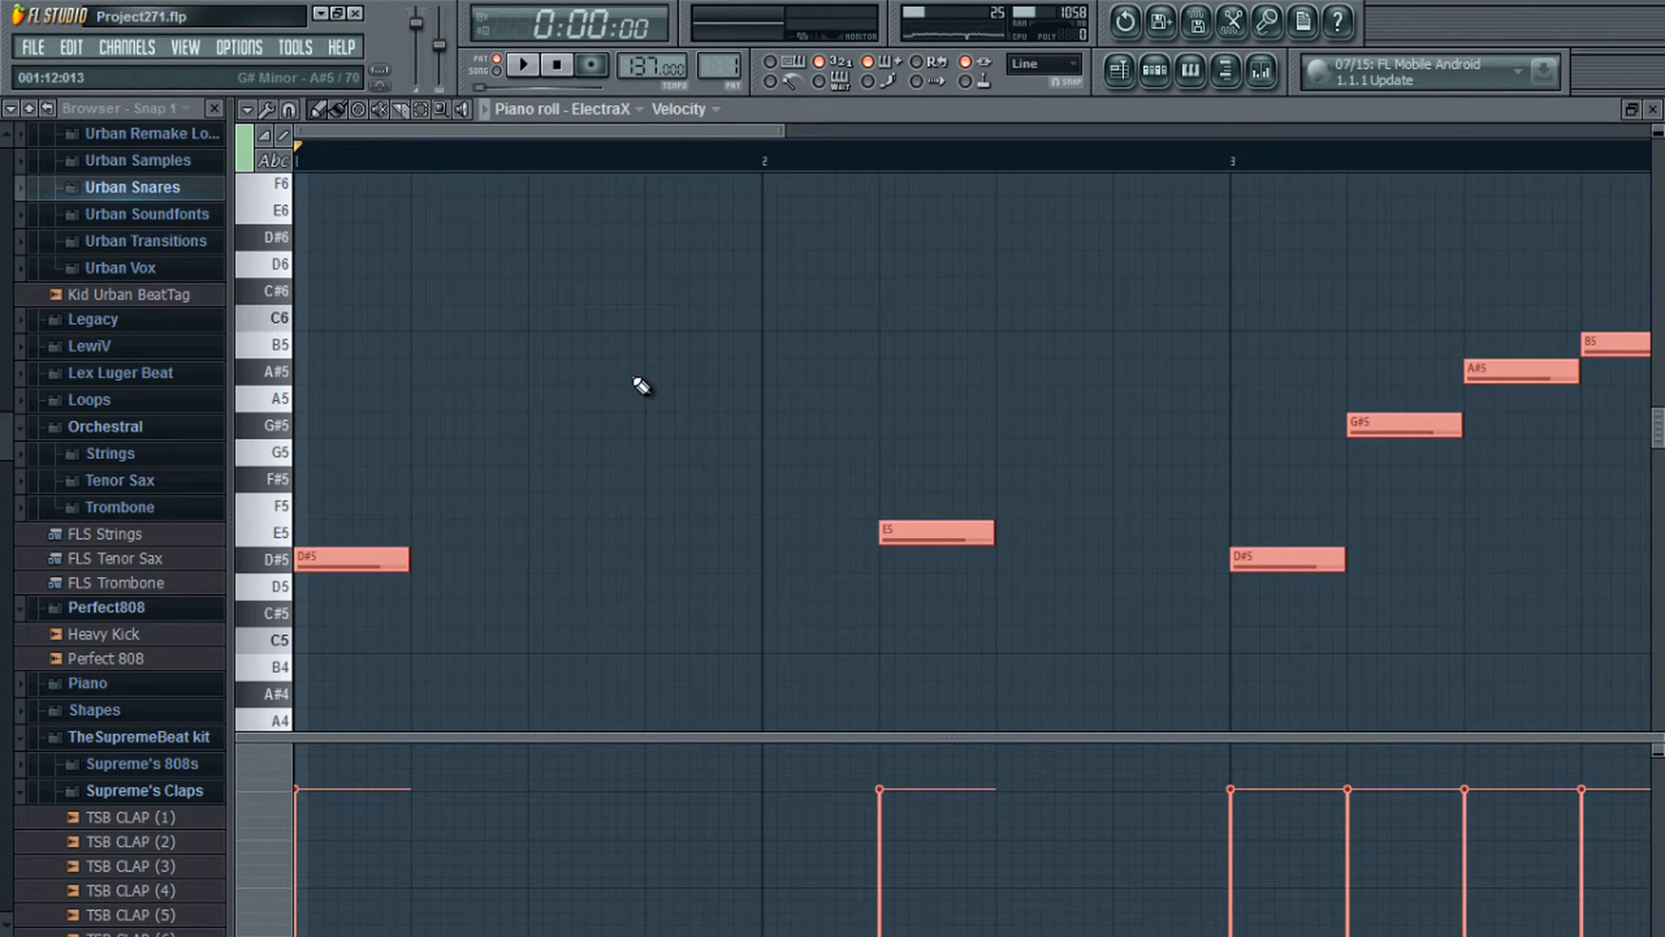
{"action": "key", "text": "ctrl+d"}
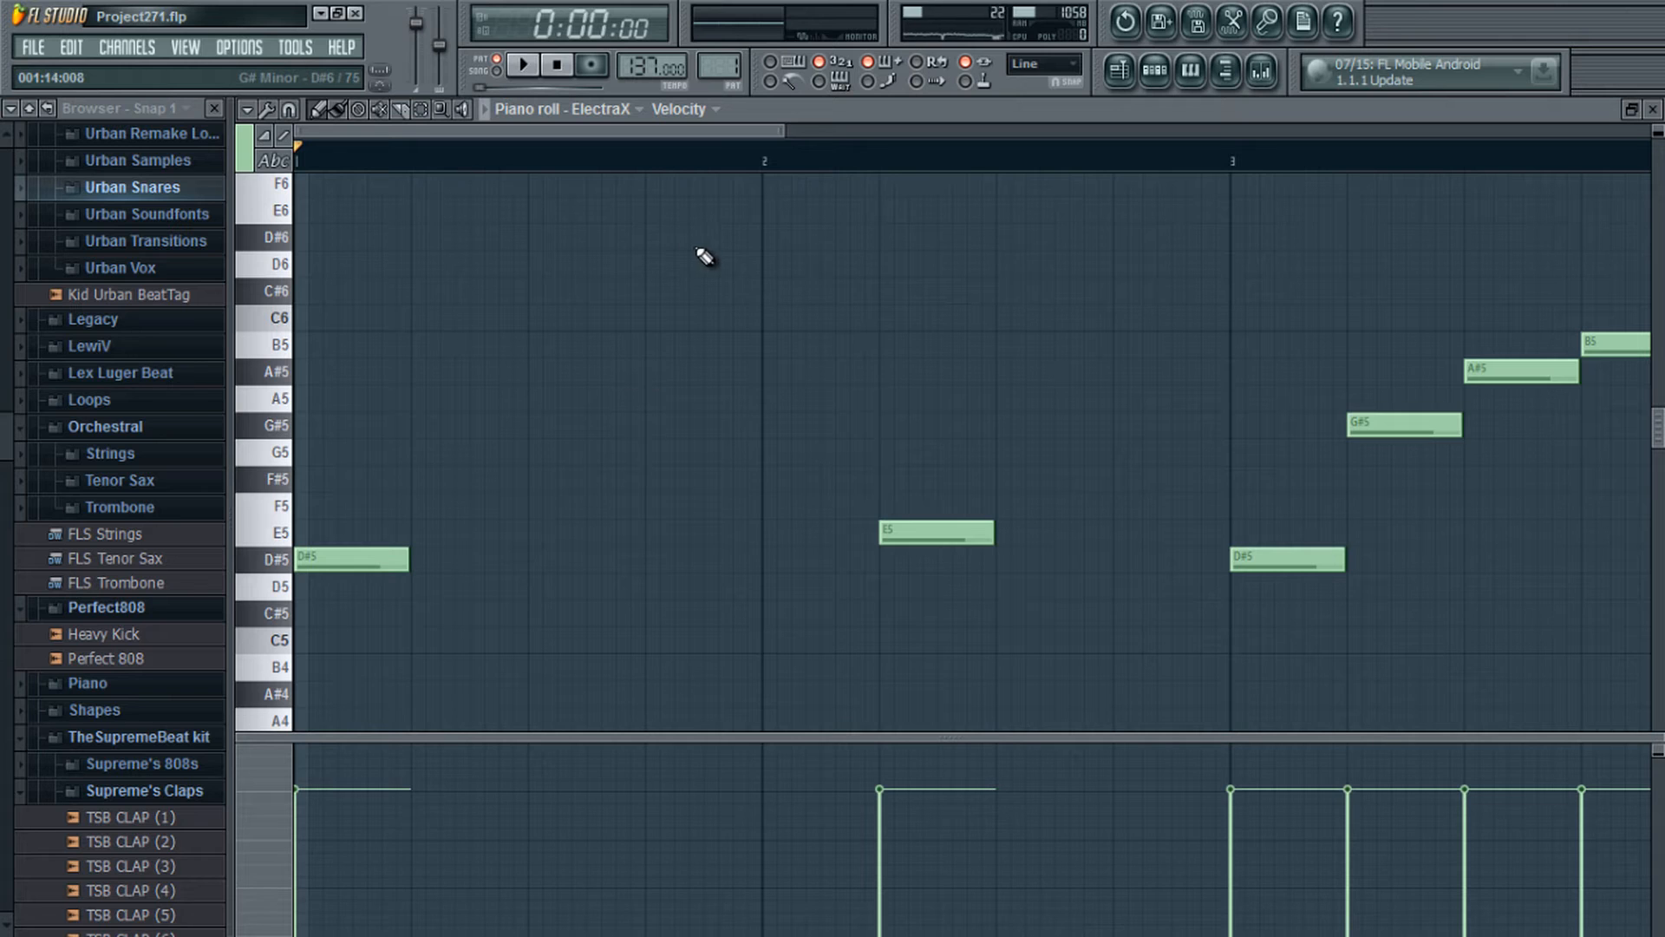
Step: Select the melody notes in bars 3 and 4, and delete the remaining E5 and D#5 notes from bars 1 and 2
{"action": "left_click_drag", "start_coordinate": [674, 128], "coordinate": [950, 131]}
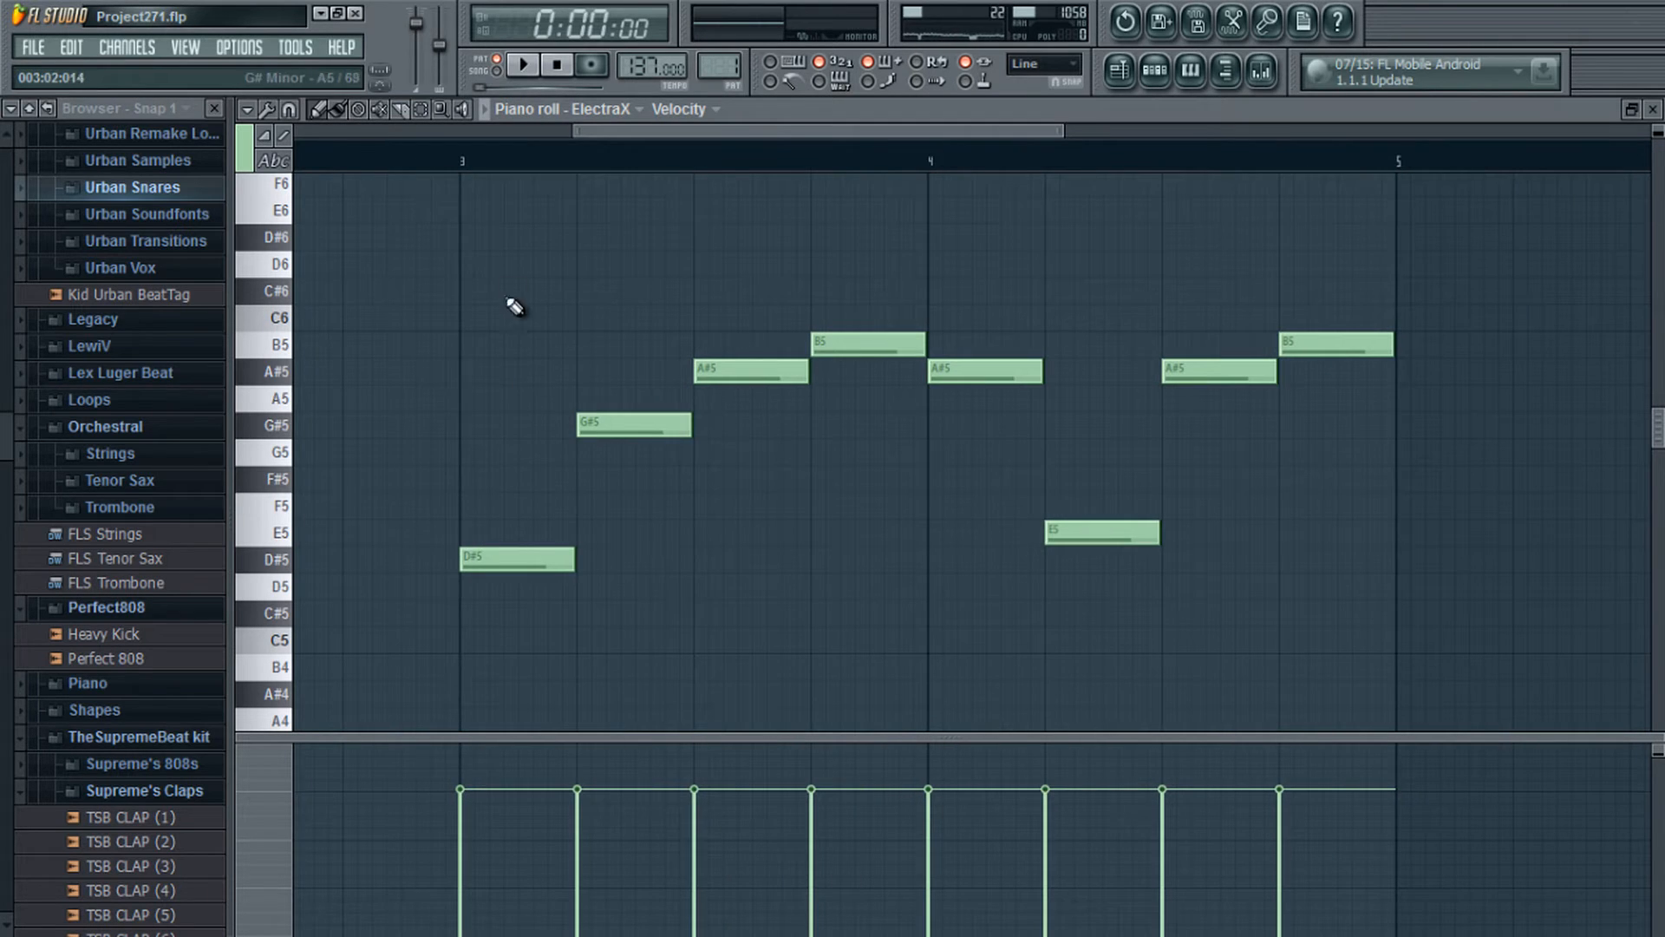
{"action": "left_click_drag", "start_coordinate": [487, 199], "coordinate": [1466, 647]}
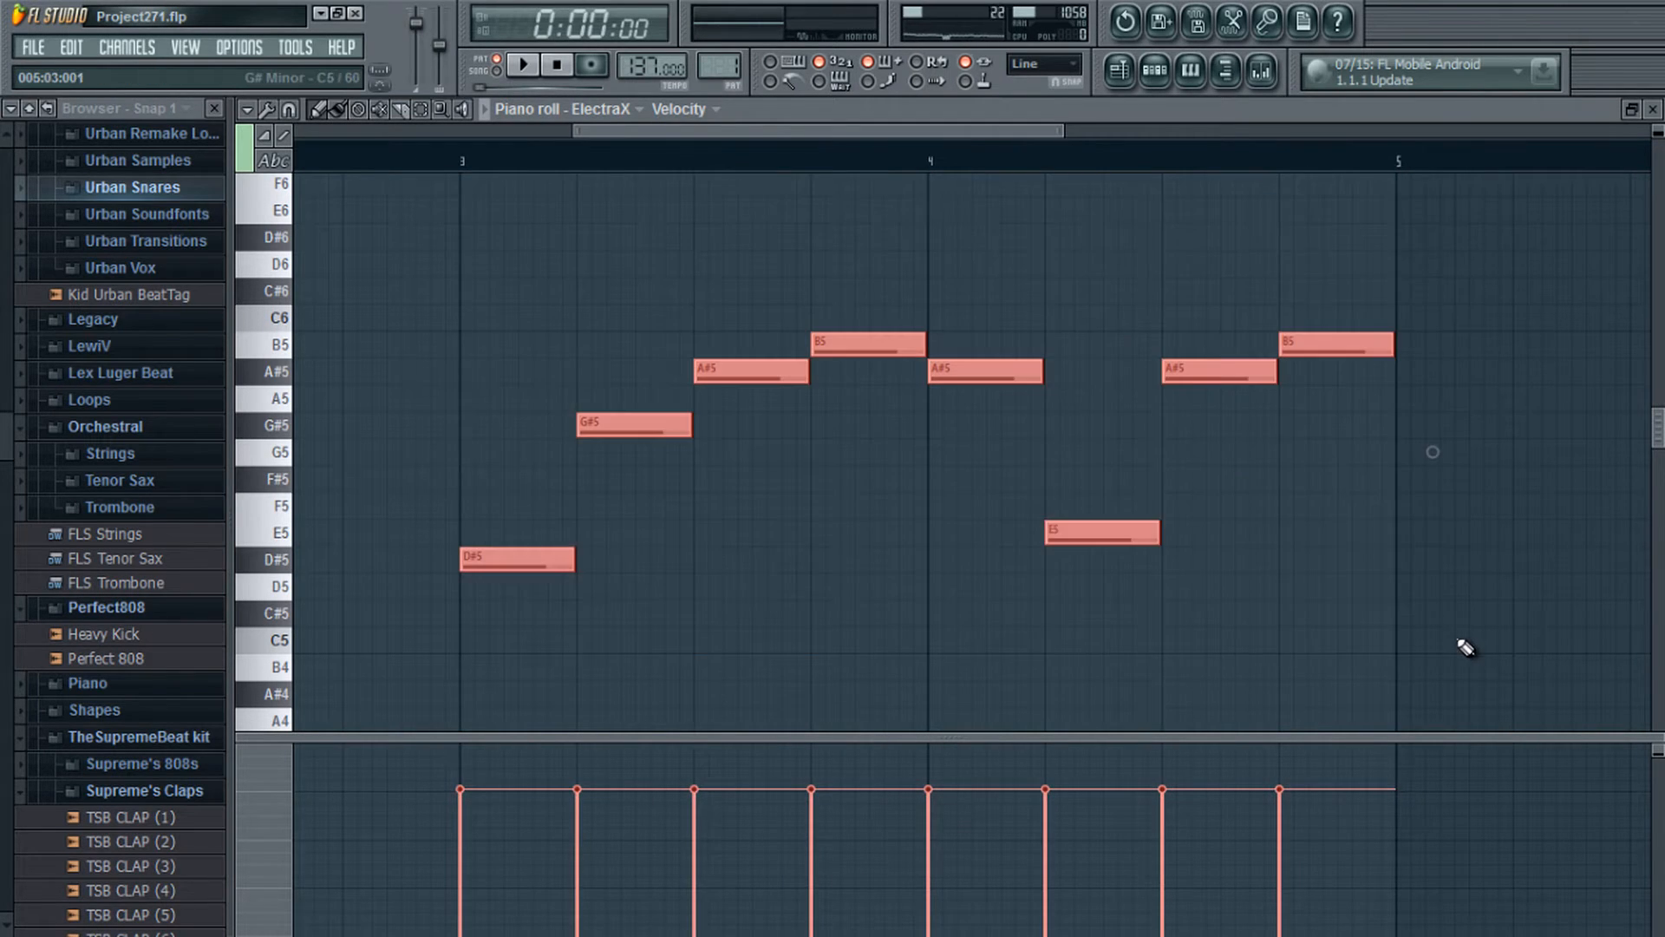
{"action": "left_click_drag", "start_coordinate": [812, 127], "coordinate": [571, 128]}
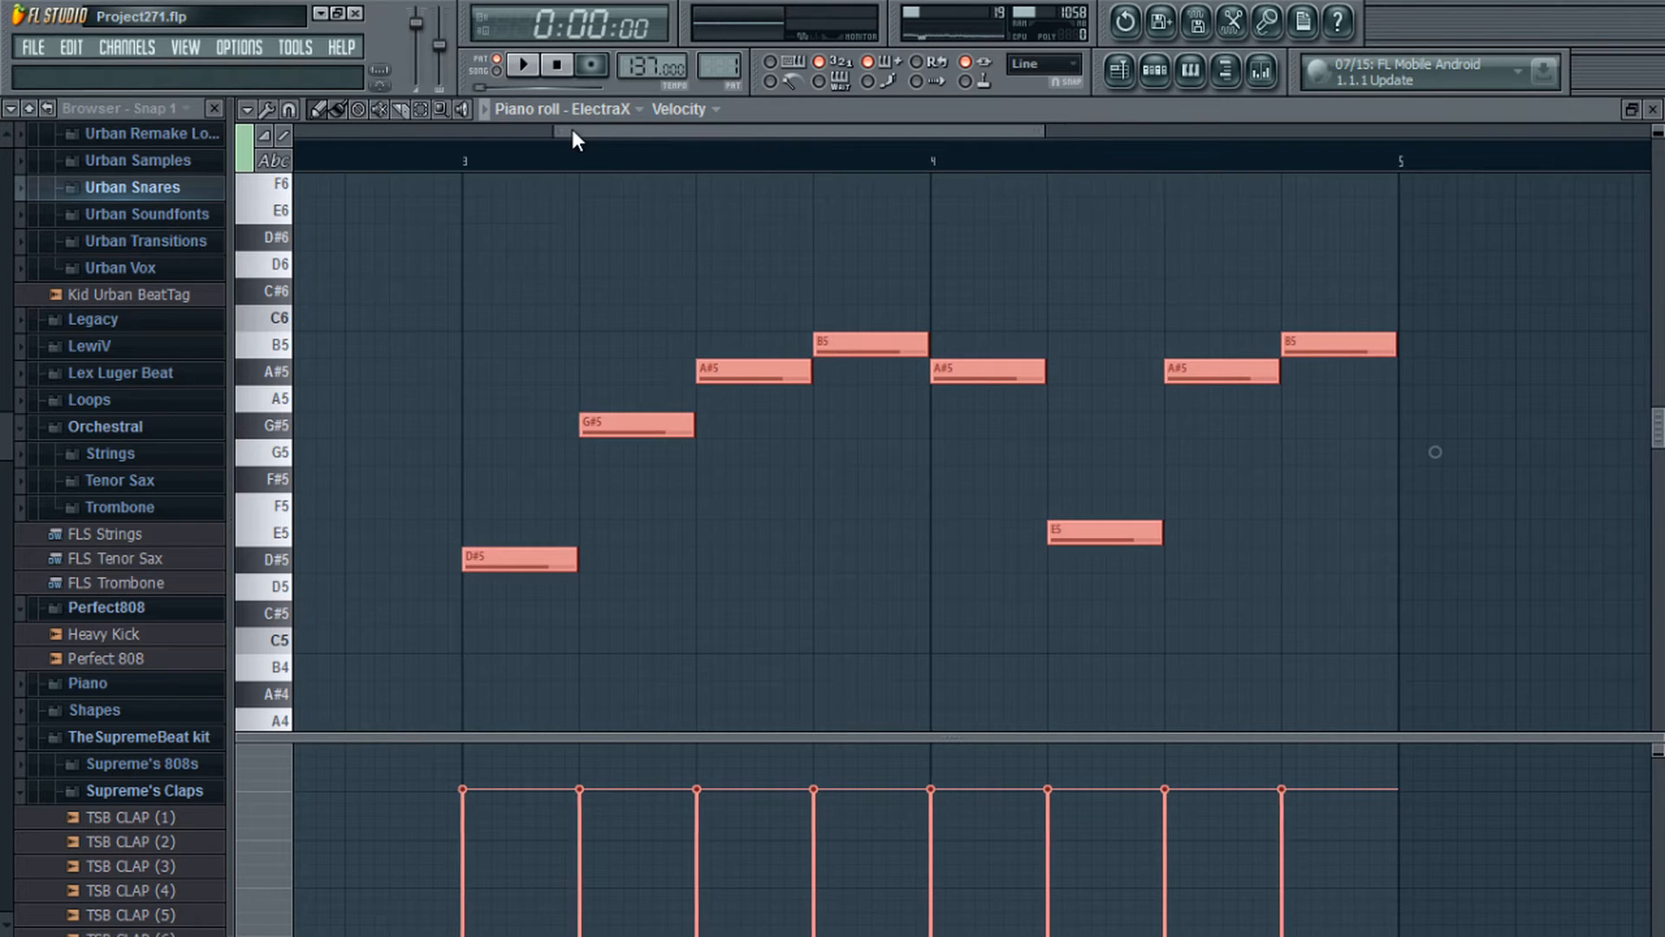
{"action": "right_click", "coordinate": [867, 533]}
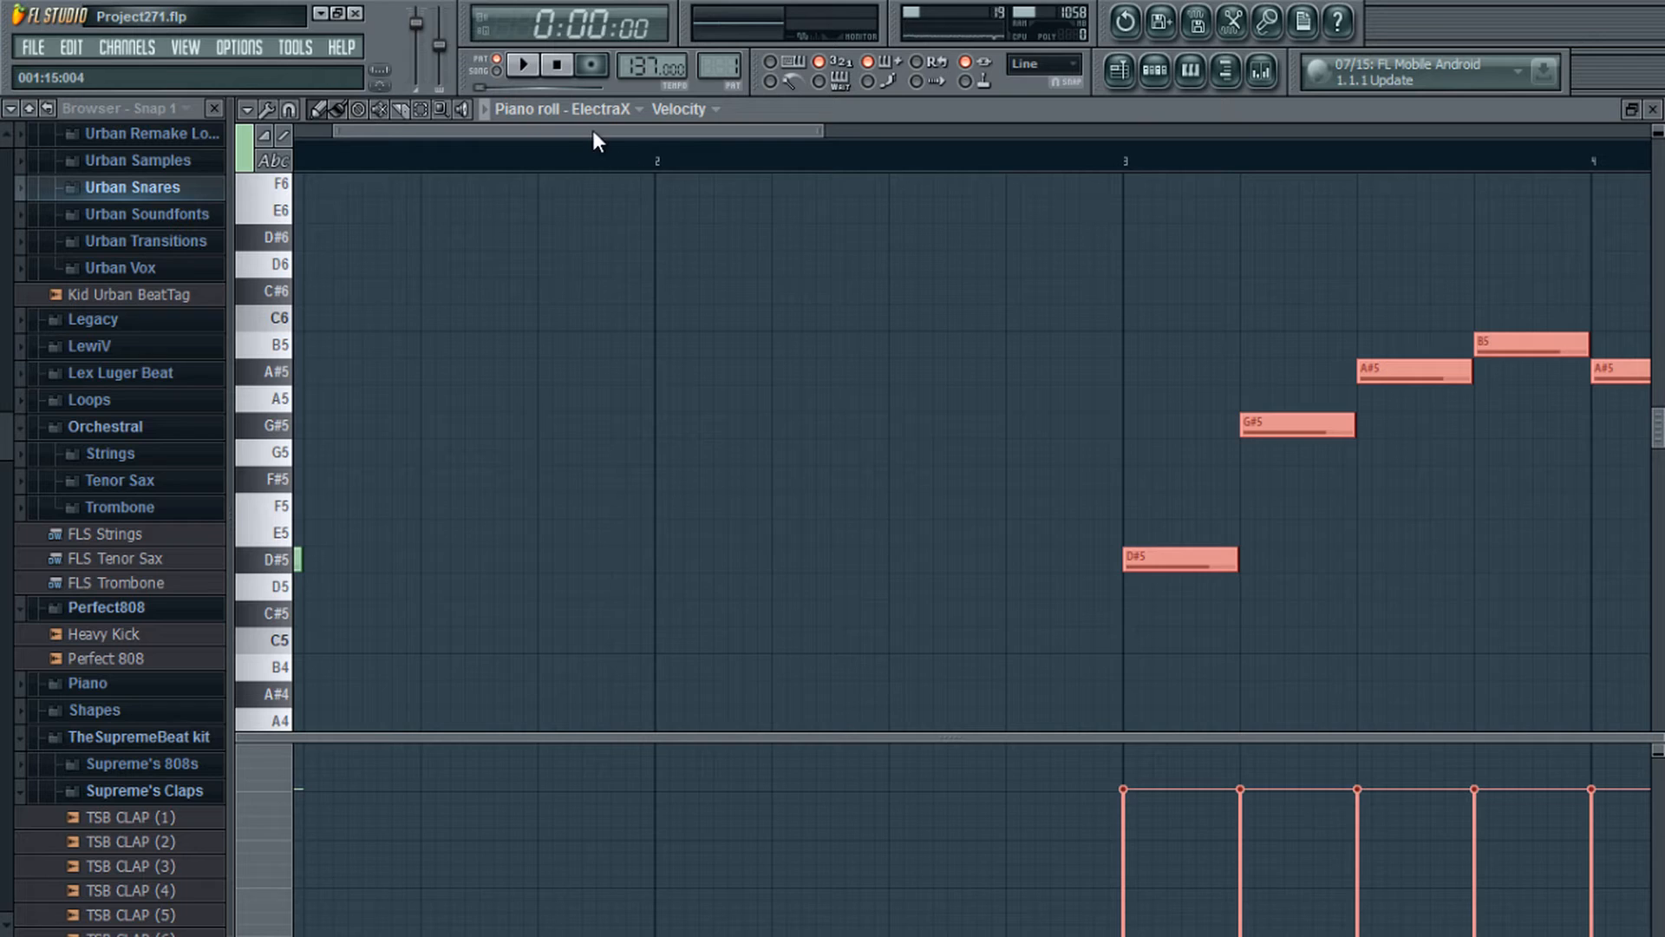
{"action": "left_click_drag", "start_coordinate": [592, 131], "coordinate": [553, 130]}
{"action": "right_click", "coordinate": [391, 561]}
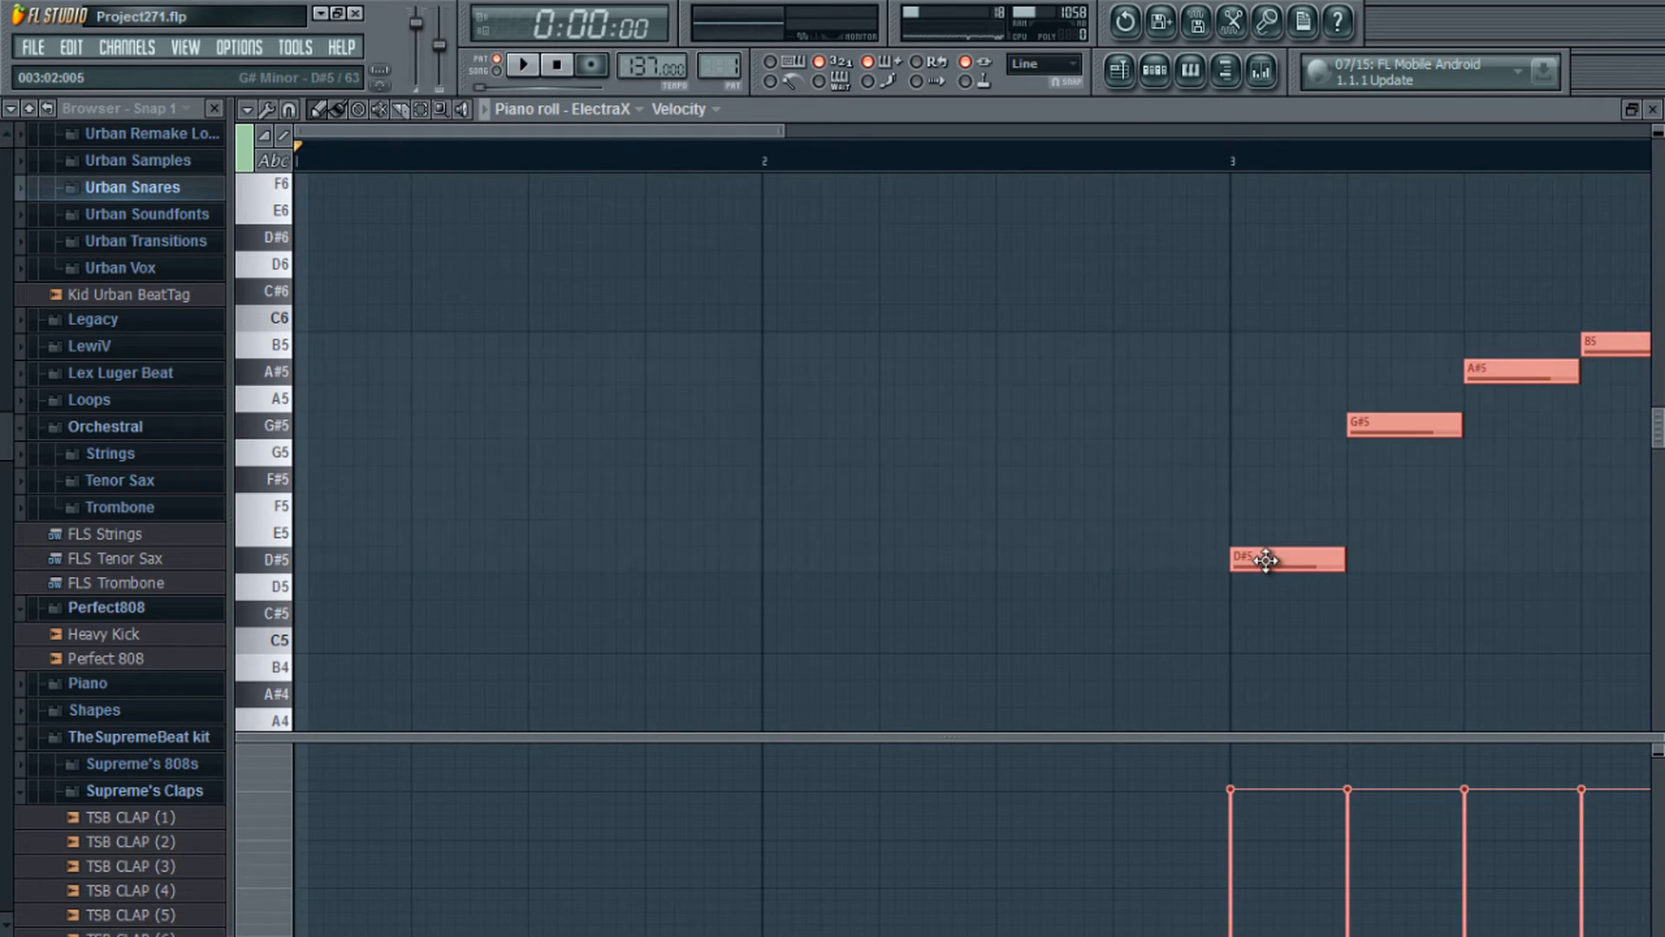
Step: Paste the copied melody into bars 1 and 2, and rework bar 2 with a G#5 on beat 3 and the A#5 on beat 4
{"action": "key", "text": "ctrl+v"}
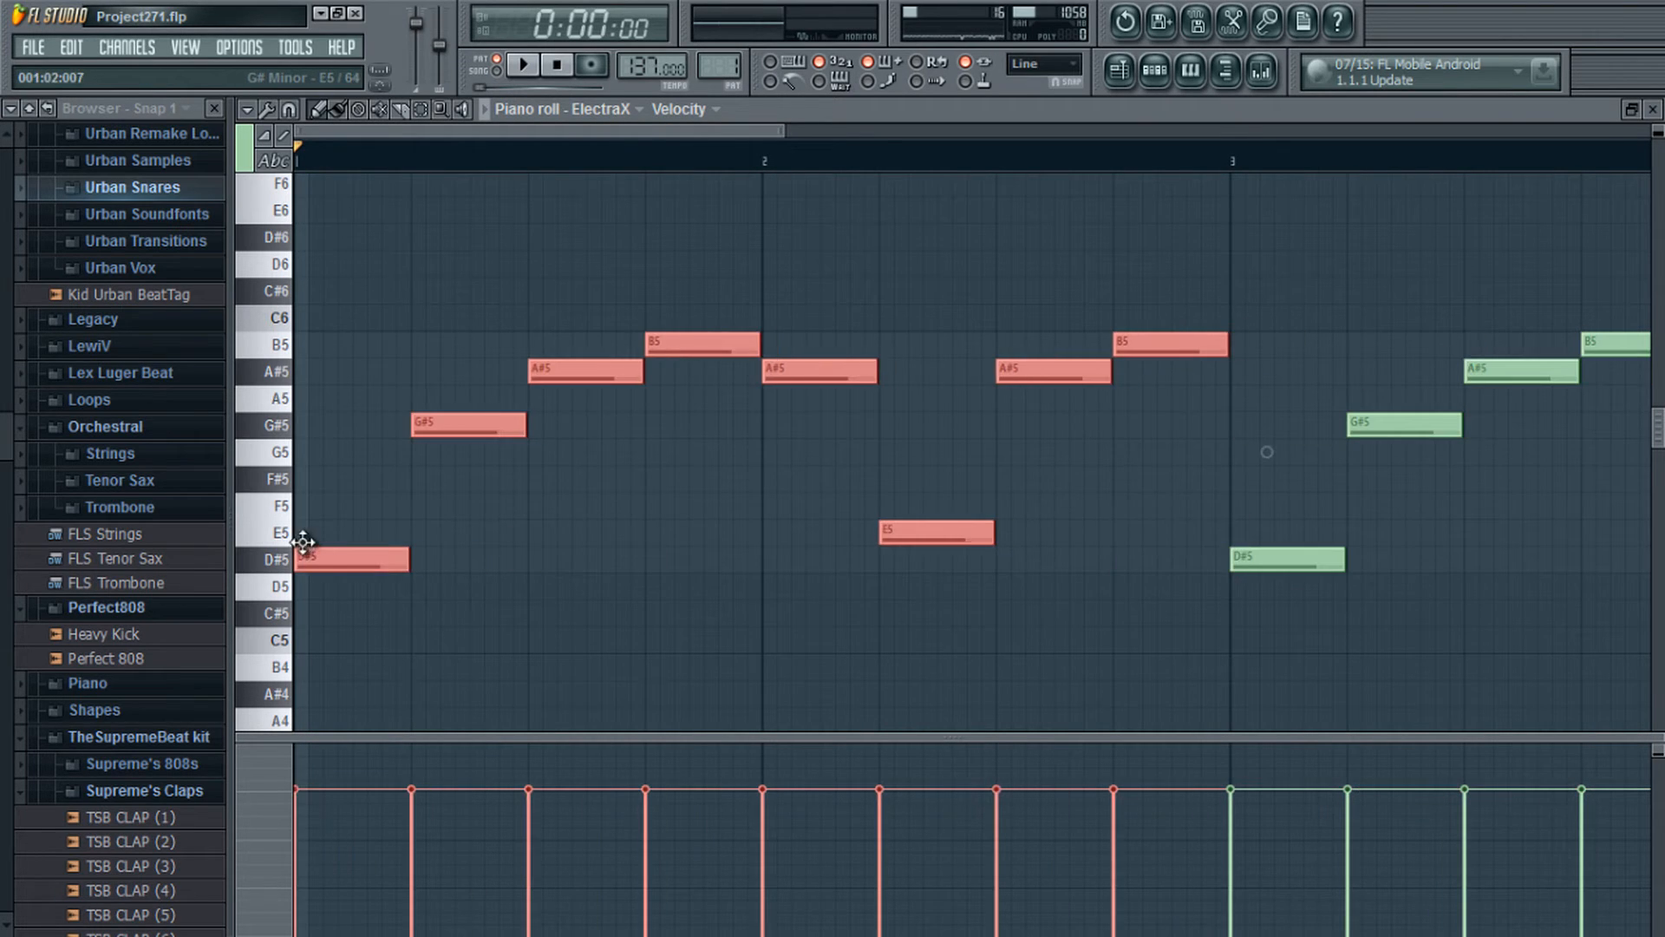
{"action": "left_click", "coordinate": [999, 427]}
{"action": "mouse_move", "coordinate": [1027, 372]}
{"action": "left_mouse_down"}
{"action": "mouse_move", "coordinate": [1152, 372]}
{"action": "mouse_move", "coordinate": [1147, 343]}
{"action": "mouse_move", "coordinate": [1113, 373]}
{"action": "left_mouse_up"}
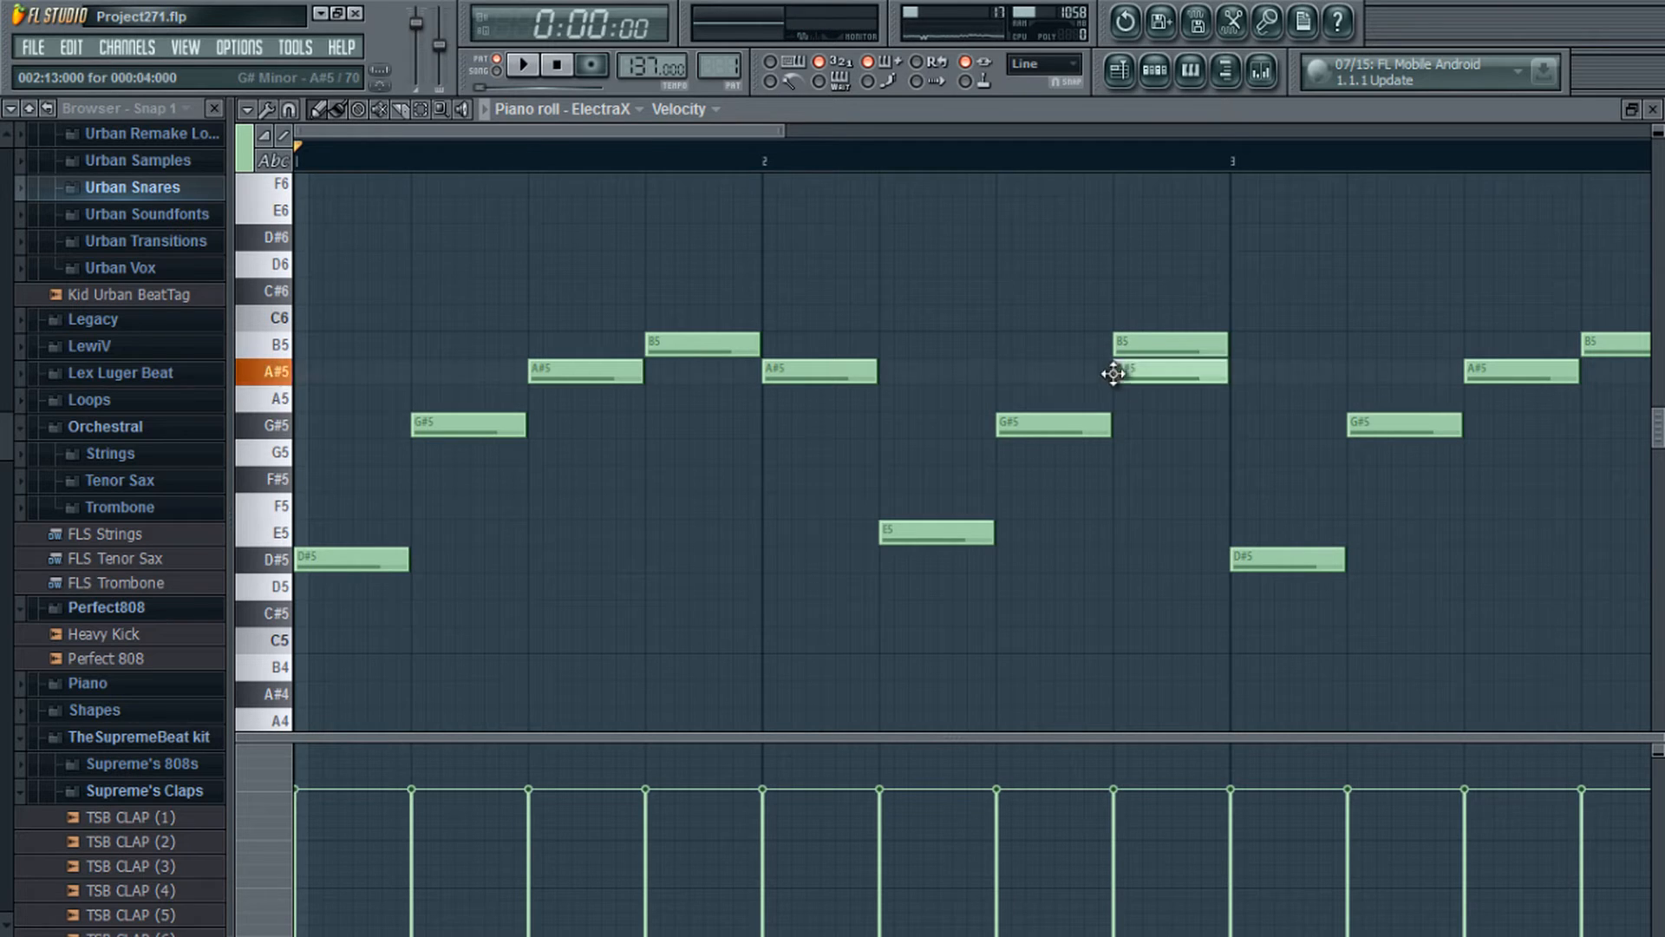
Step: Switch to pattern 2, open the reFX Nexus notes in the piano roll, and audition them
{"action": "left_click", "coordinate": [1154, 69]}
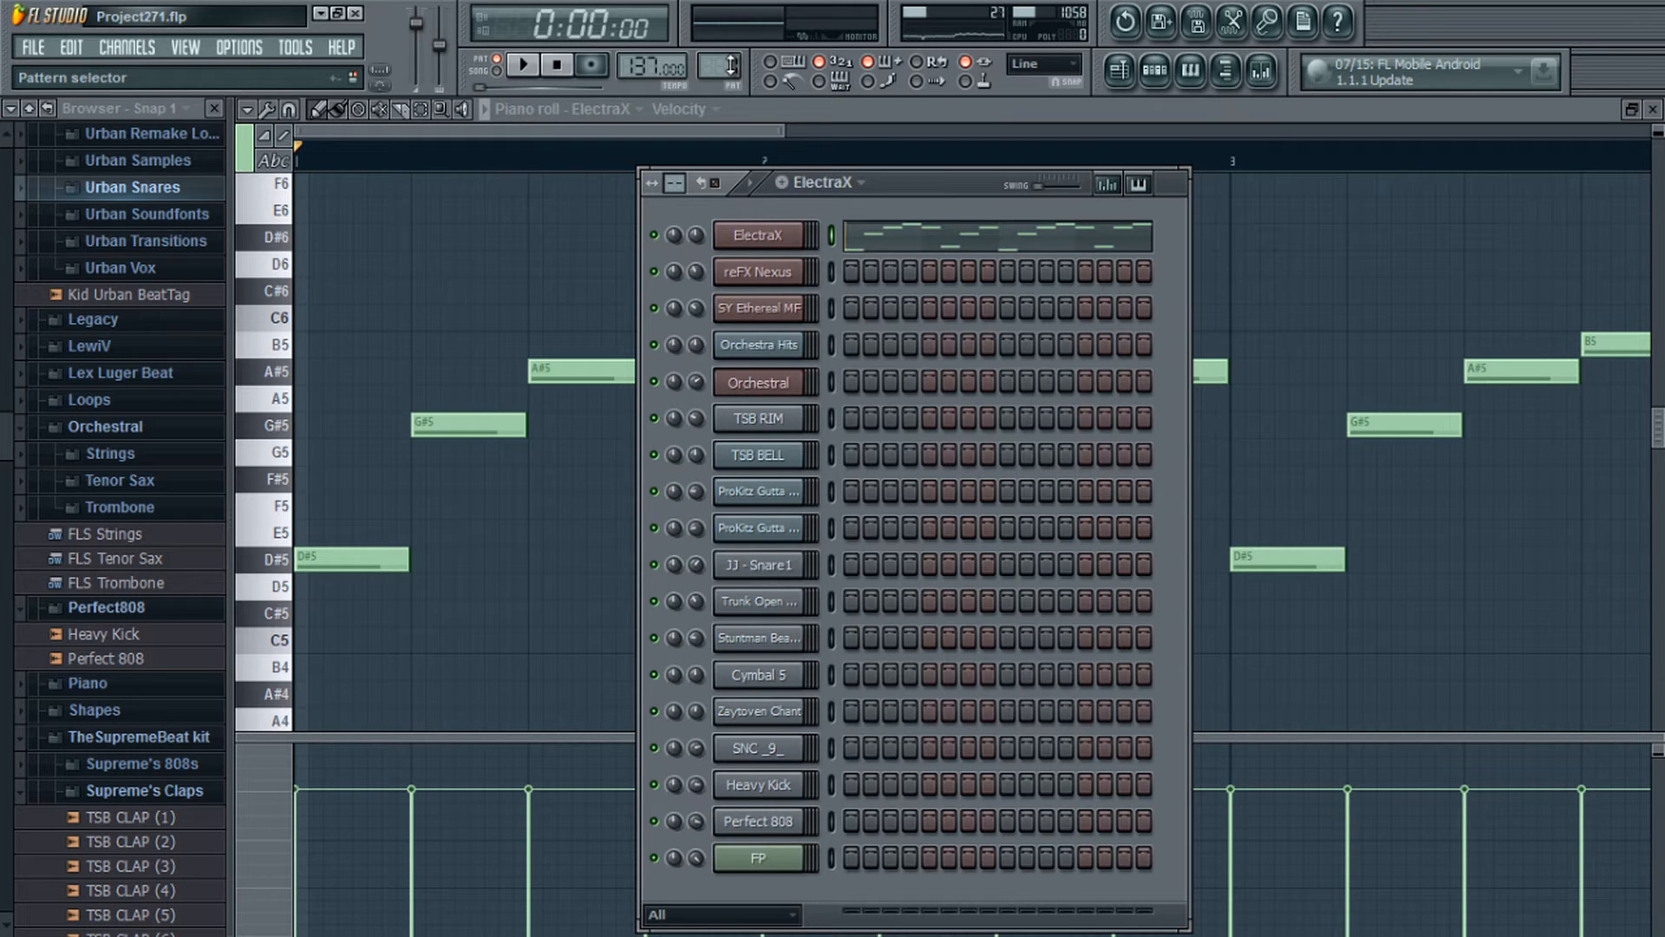
{"action": "left_click_drag", "start_coordinate": [731, 64], "coordinate": [735, 49]}
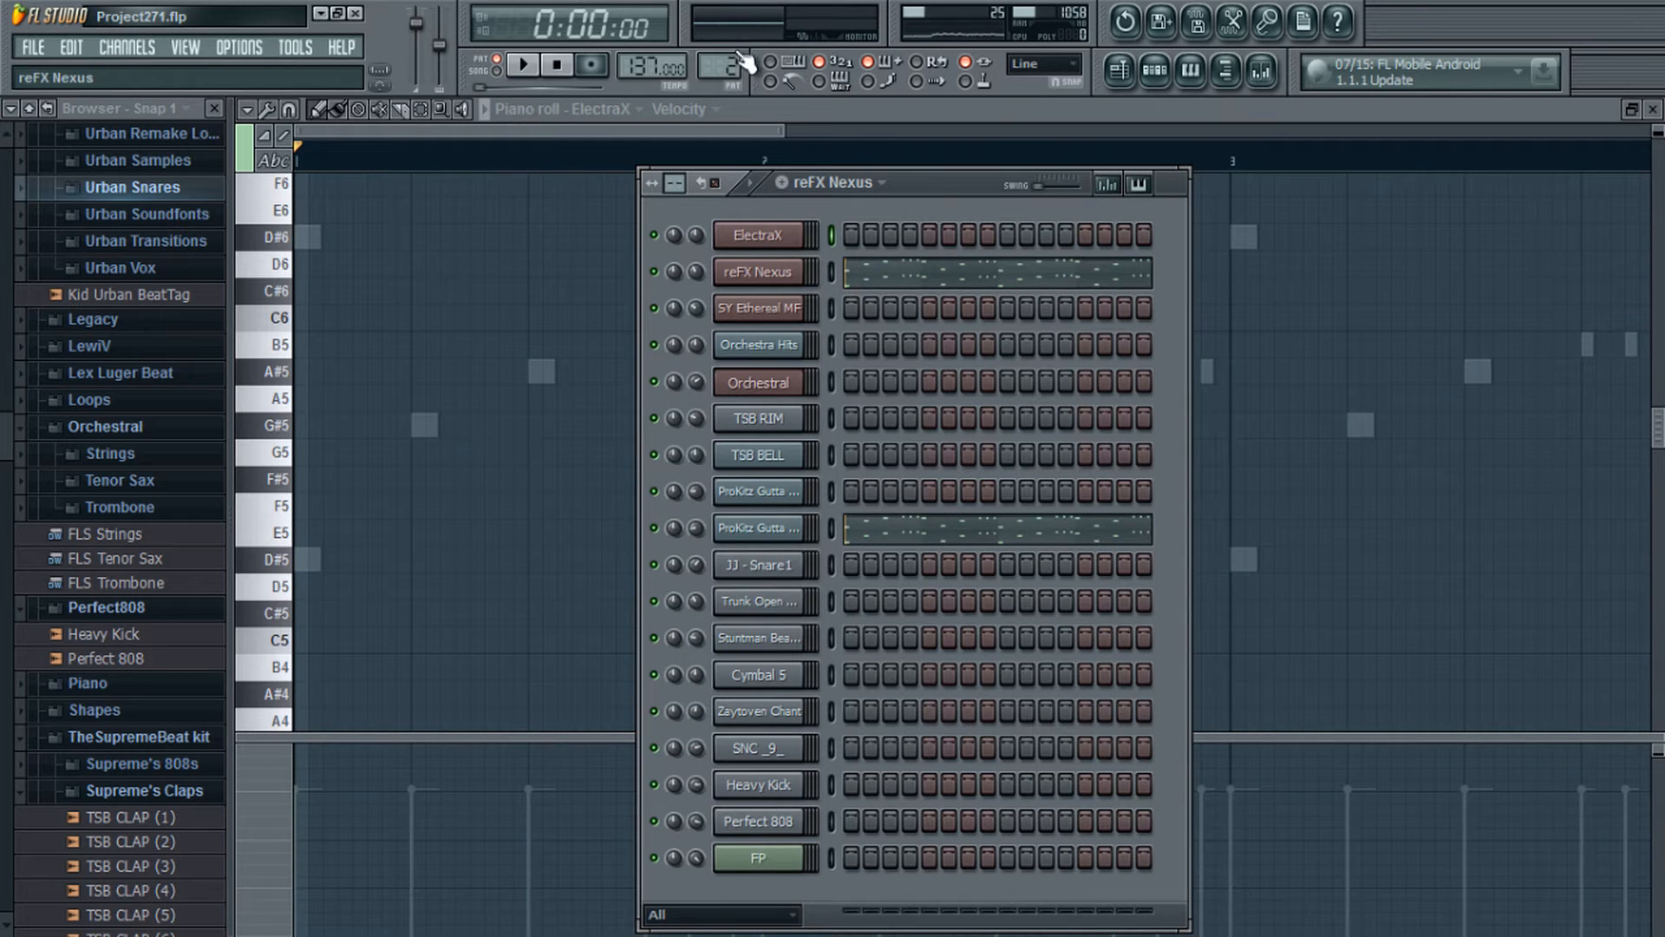
{"action": "left_click", "coordinate": [879, 275]}
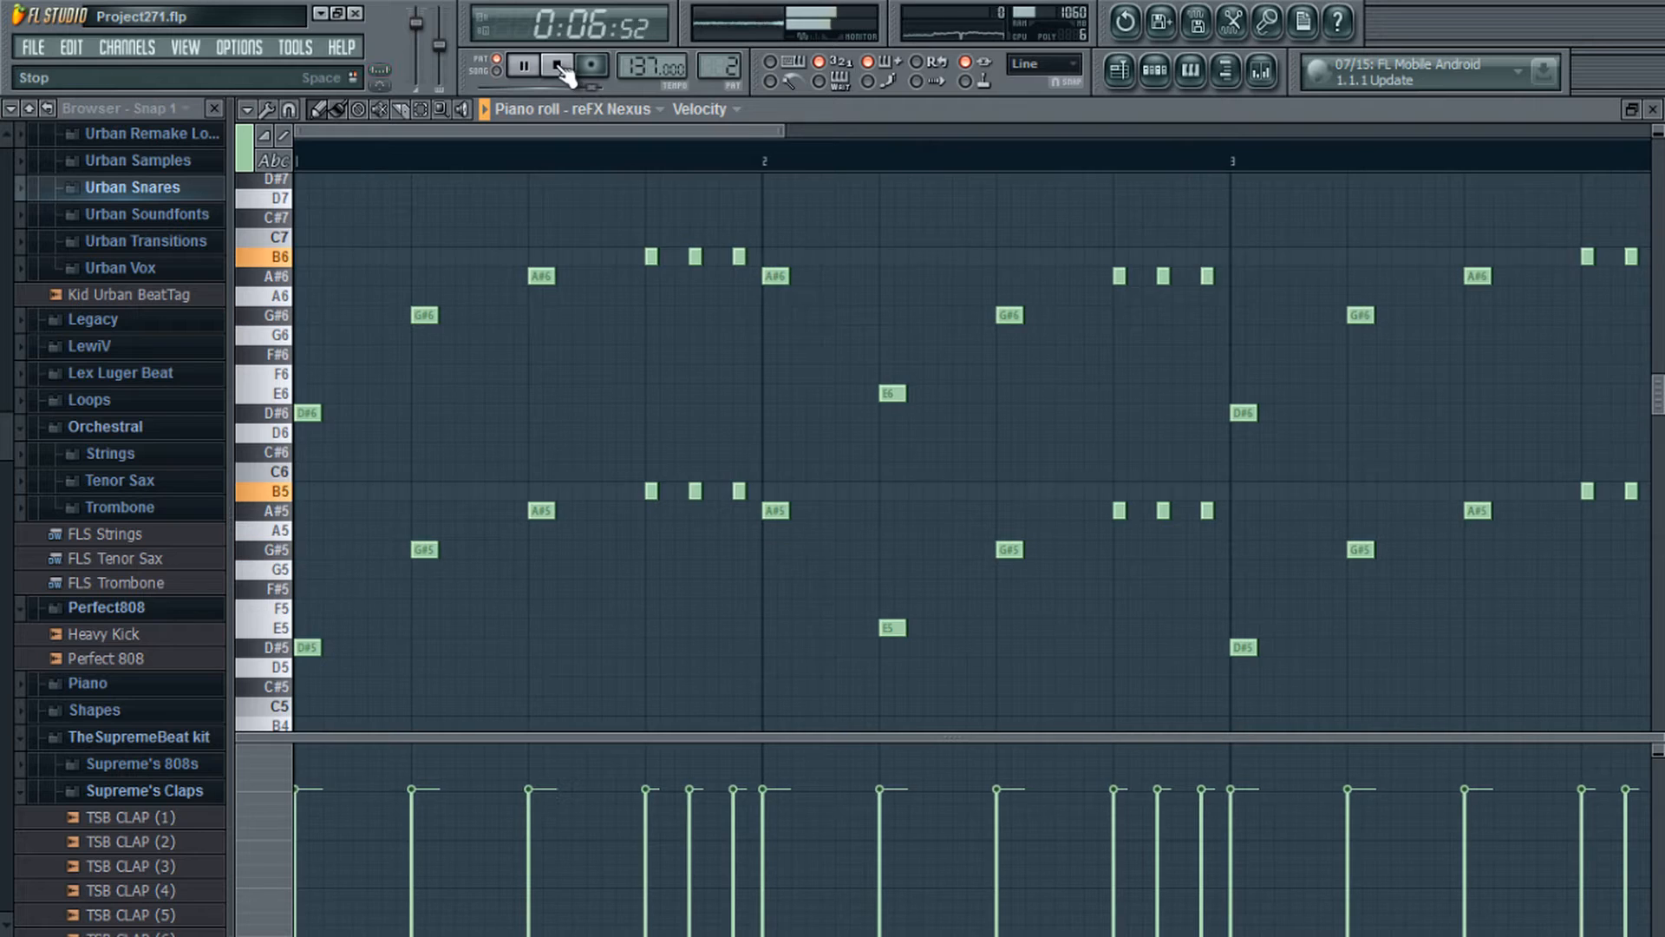
{"action": "key", "text": "space"}
Step: Switch to pattern 3 and examine the SY Ethereal MF chord notes in the piano roll
{"action": "left_click", "coordinate": [1155, 69]}
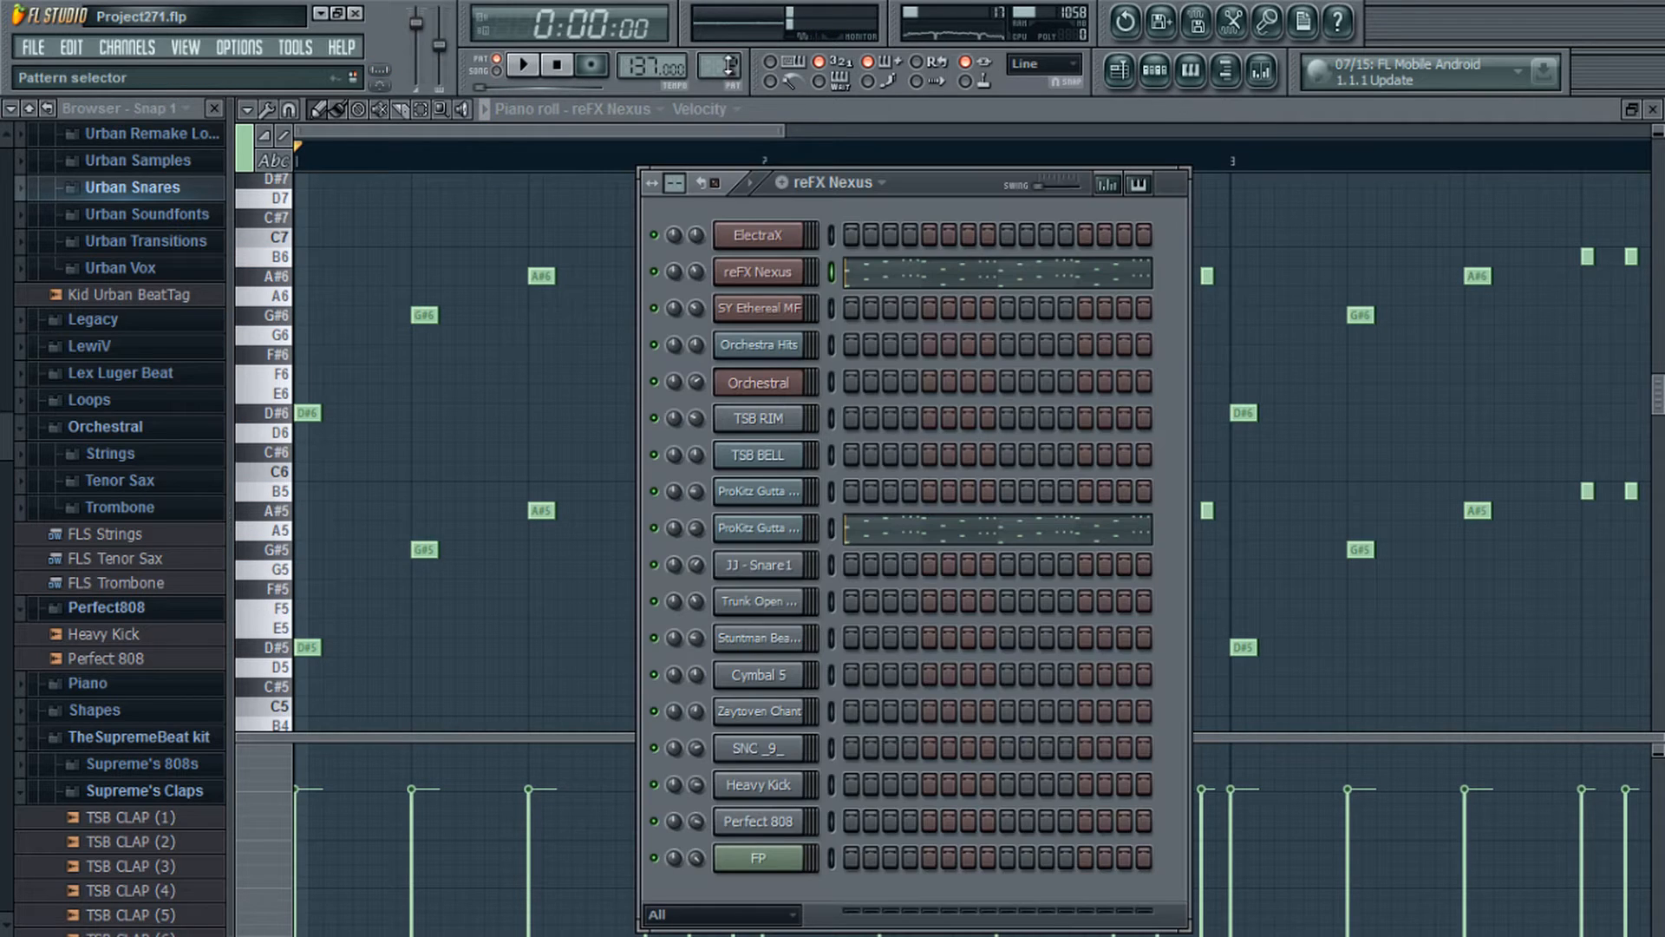
{"action": "scroll", "coordinate": [738, 54], "scroll_direction": "up", "scroll_amount": 1}
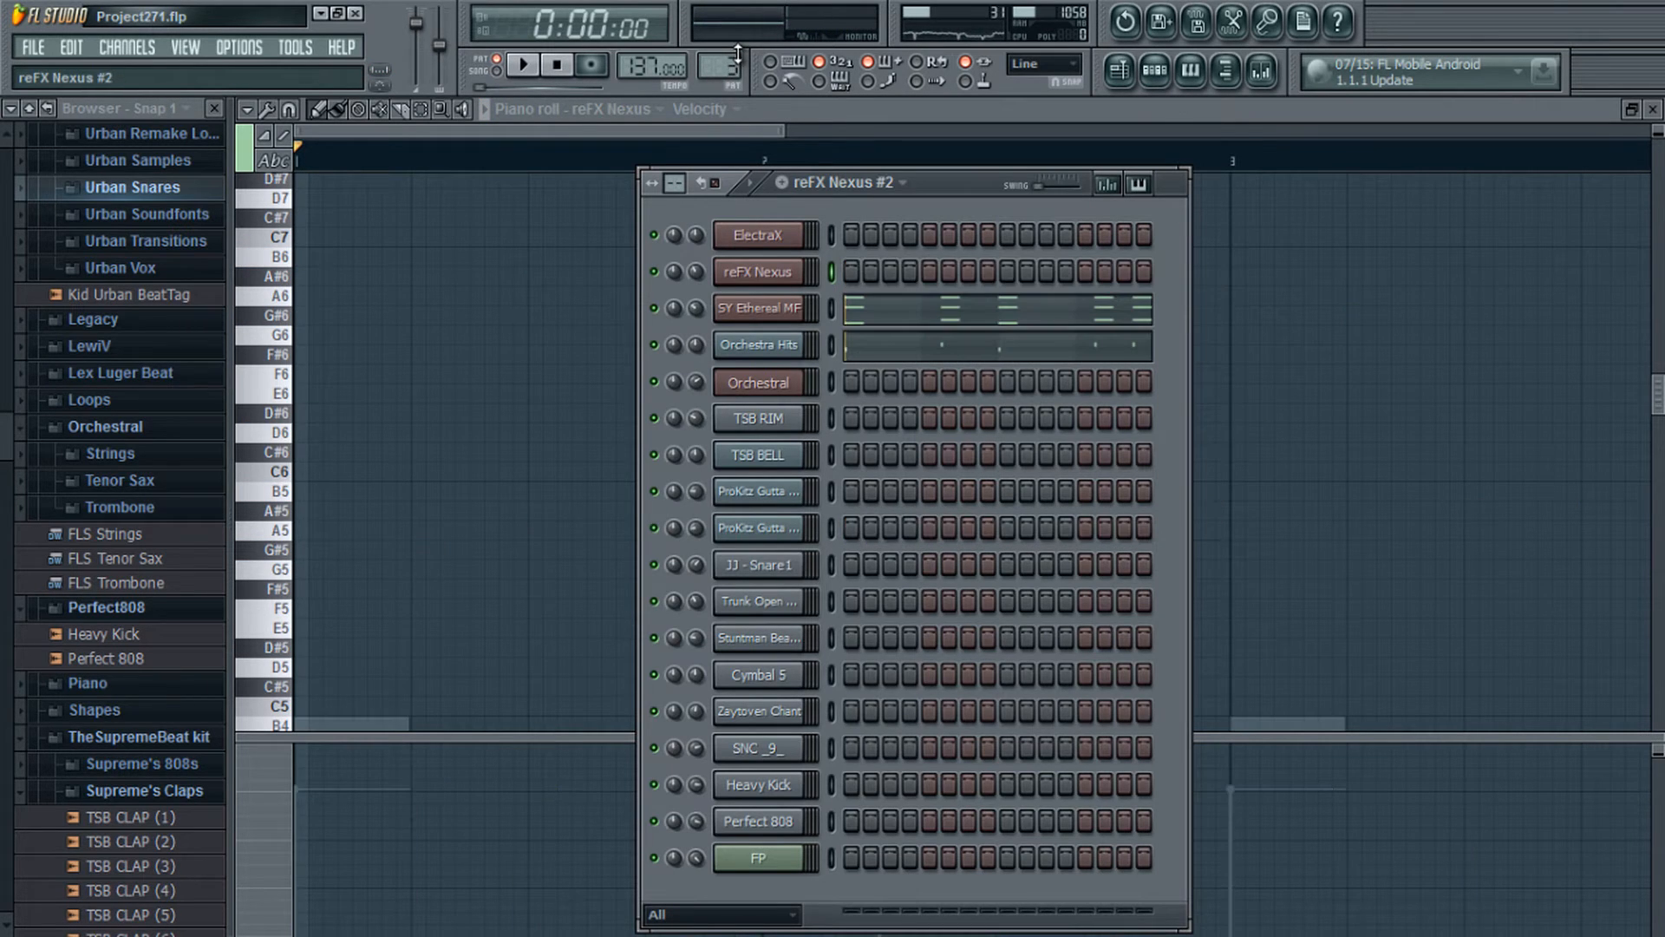
{"action": "left_click", "coordinate": [730, 130]}
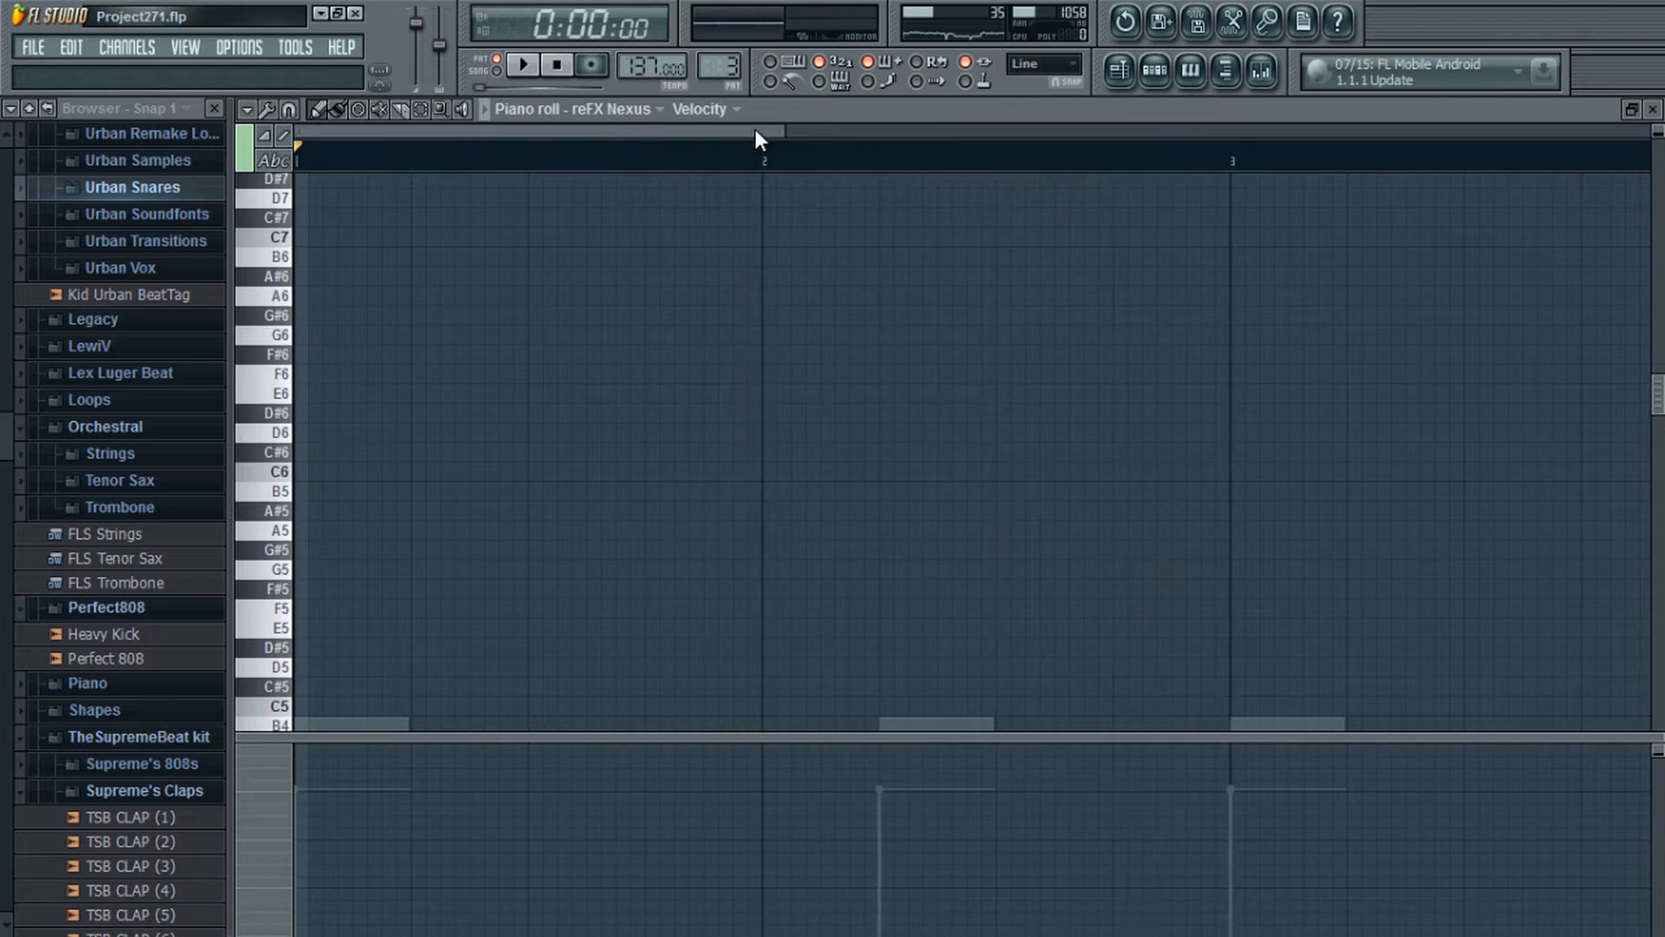
{"action": "left_click", "coordinate": [1155, 70]}
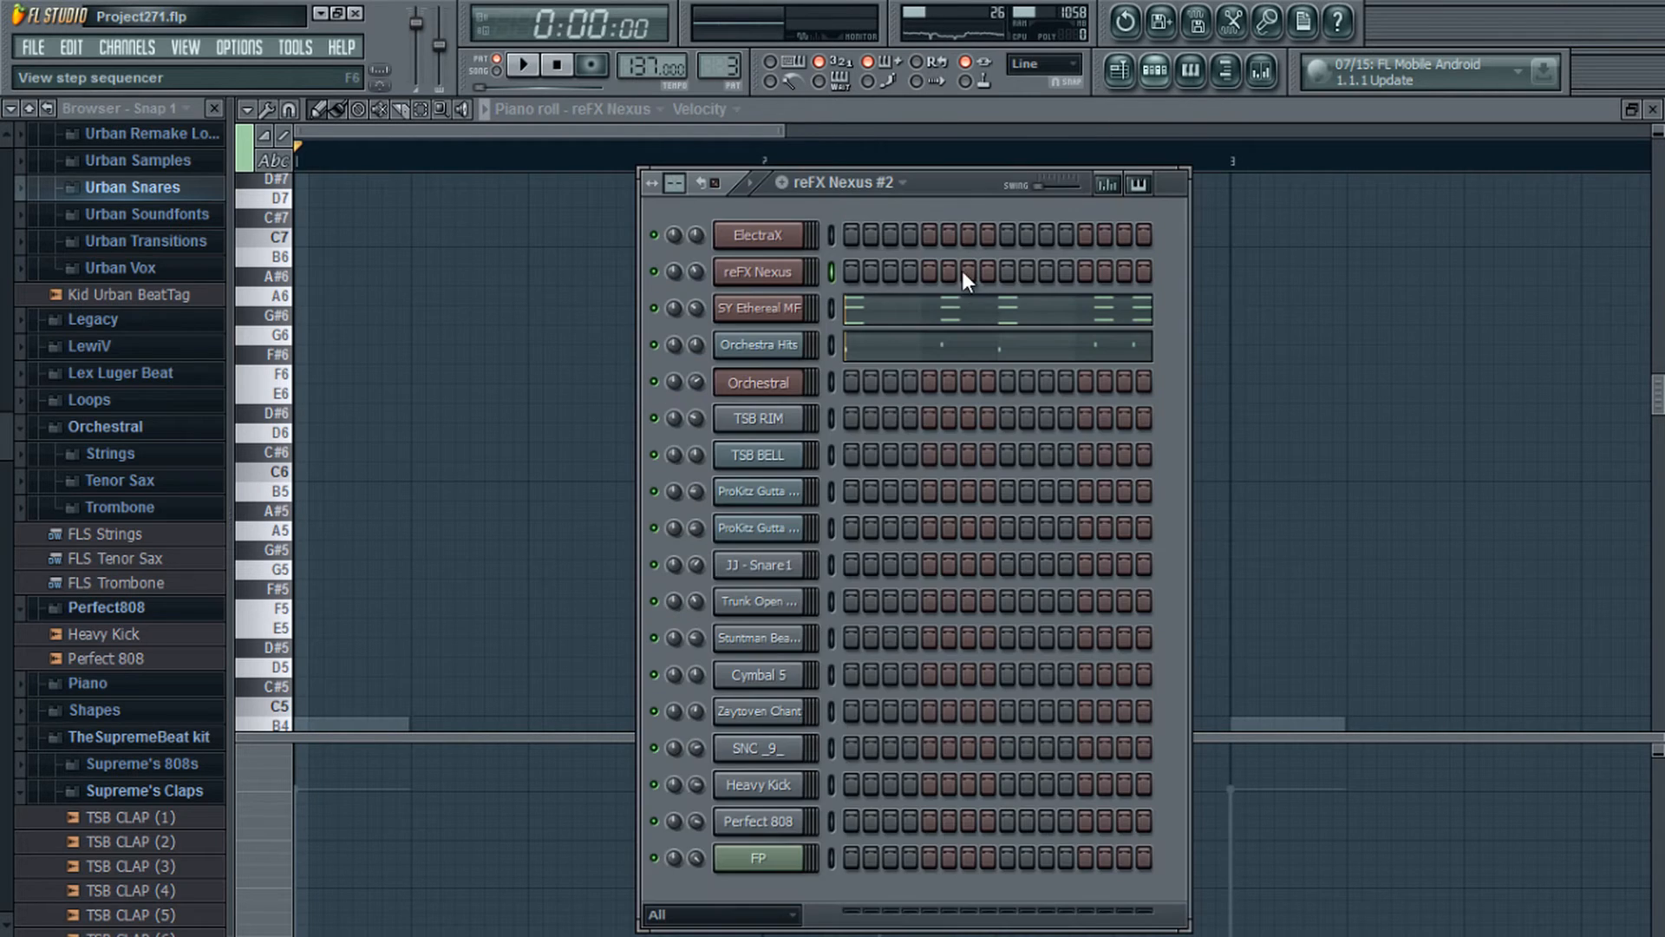
{"action": "left_click", "coordinate": [951, 321]}
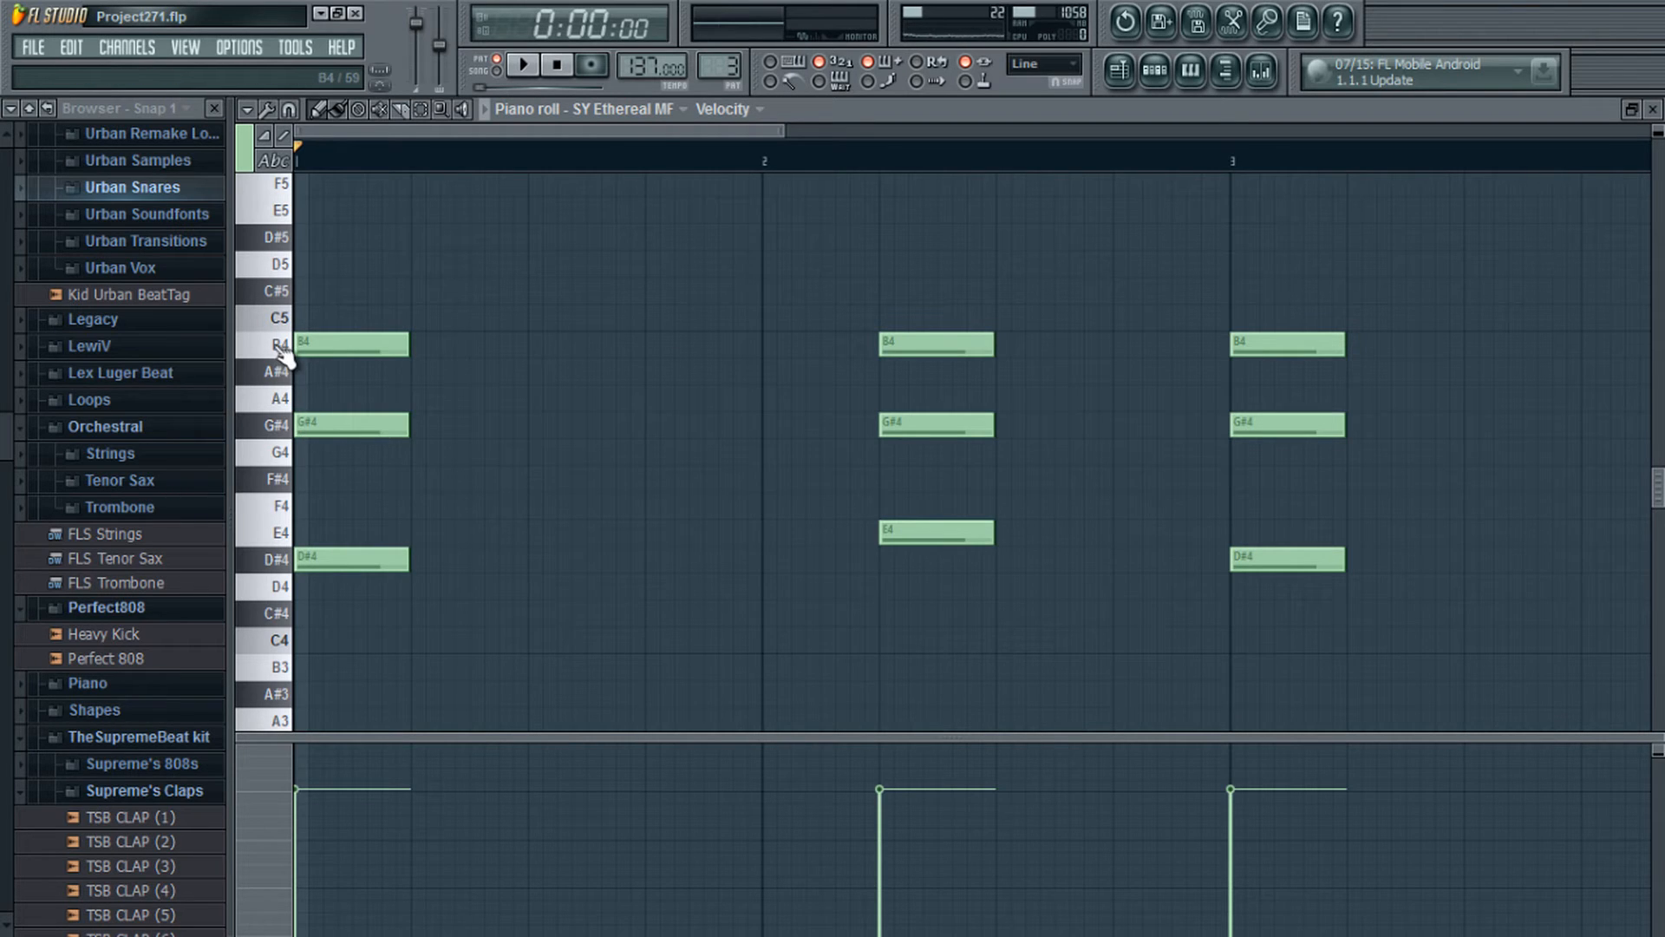
{"action": "left_click", "coordinate": [291, 542]}
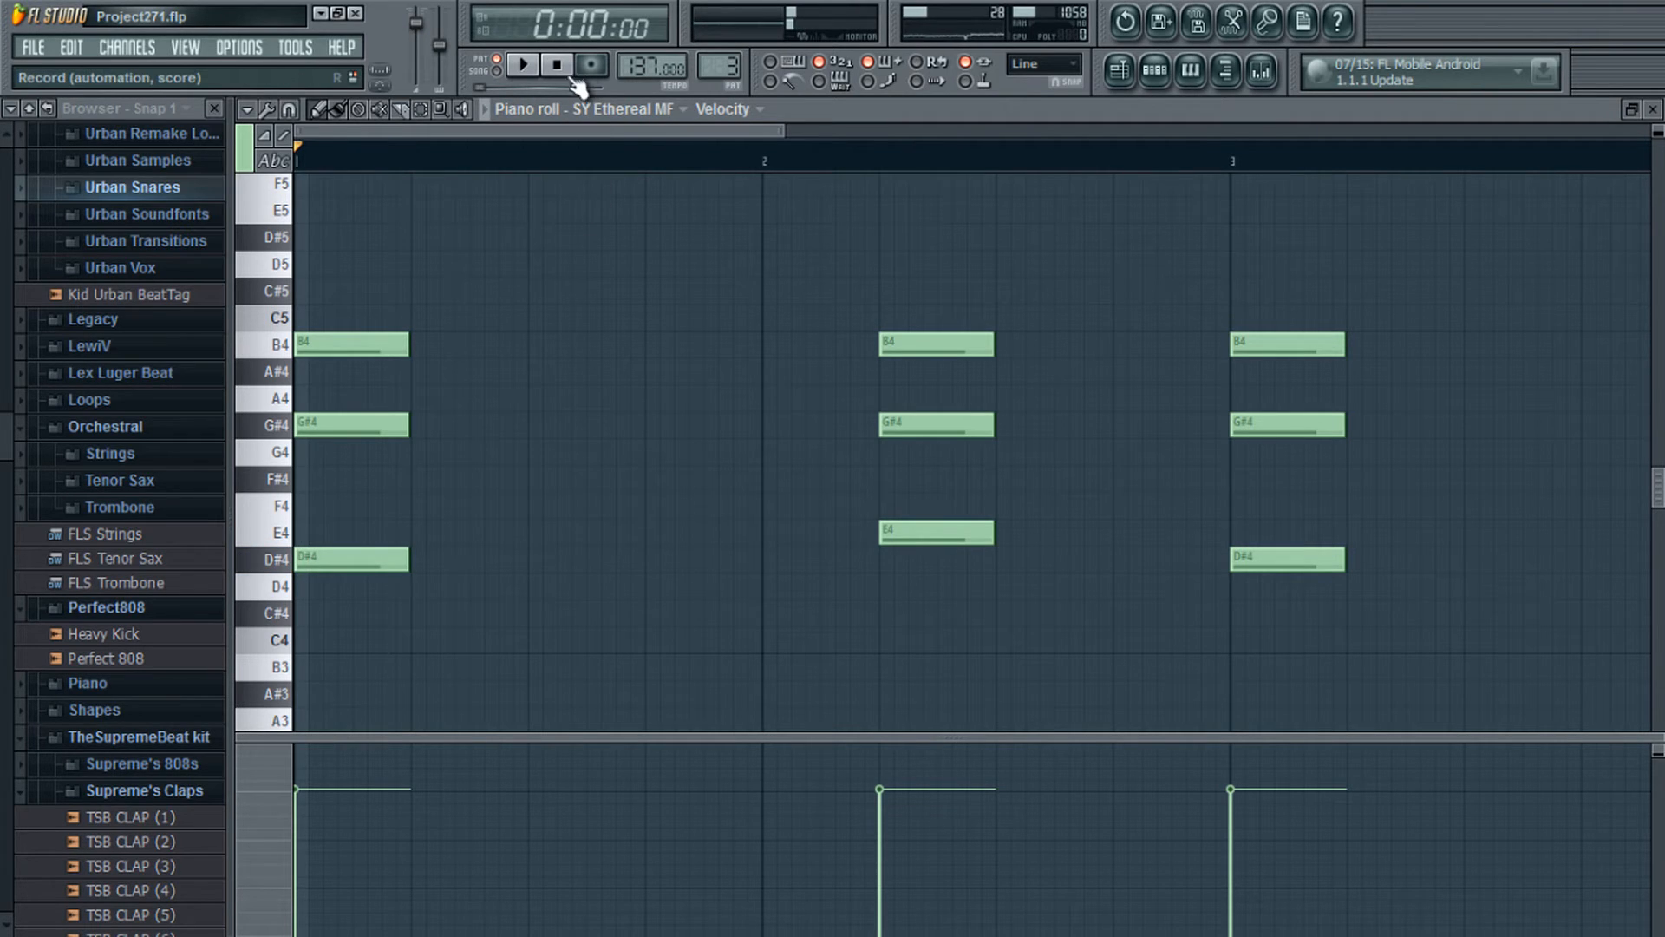
Step: Play back pattern 3, view the Orchestra Hits notes in the piano roll, and stop playback
{"action": "left_click", "coordinate": [523, 67]}
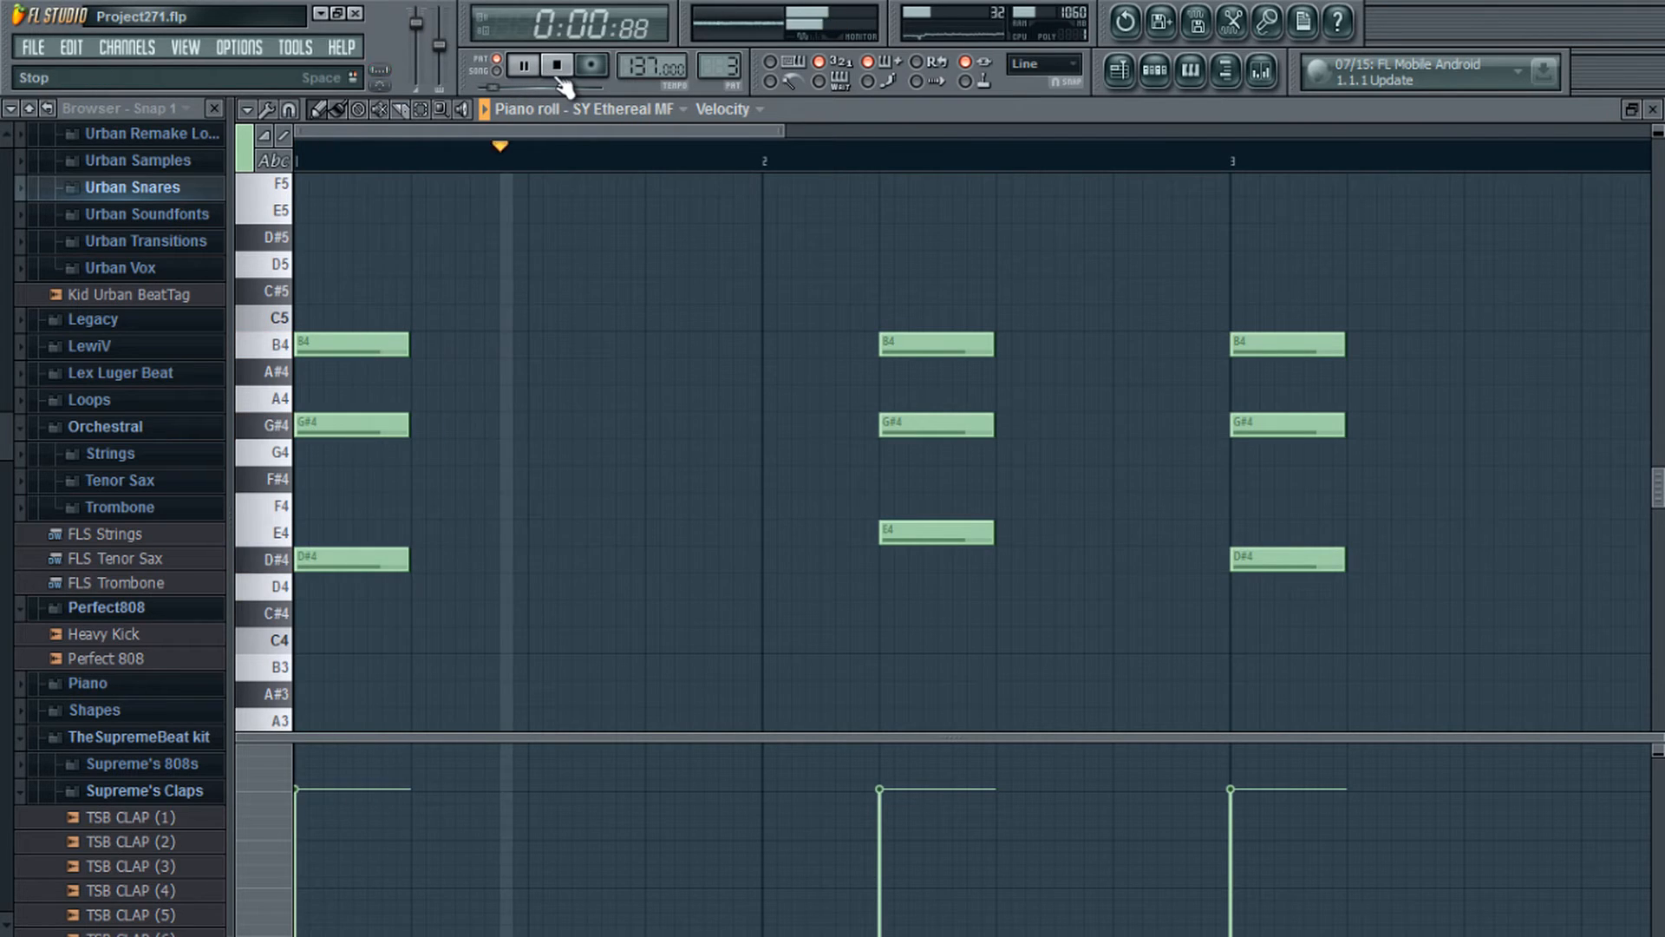
{"action": "left_click", "coordinate": [1155, 69]}
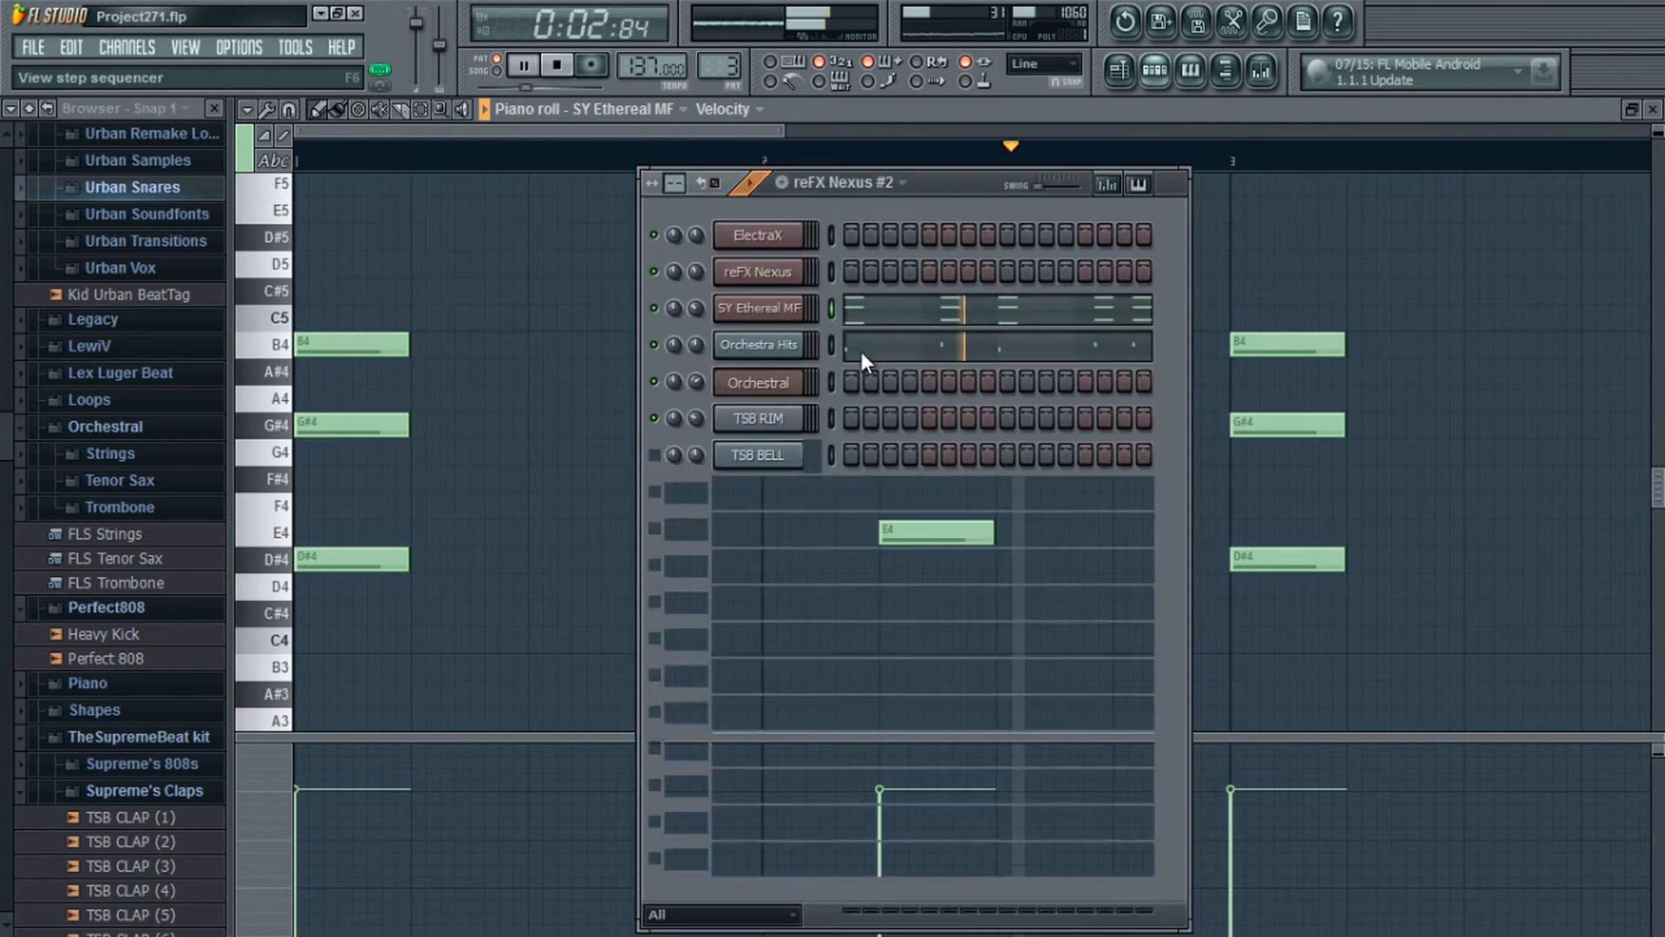
{"action": "left_click", "coordinate": [881, 343]}
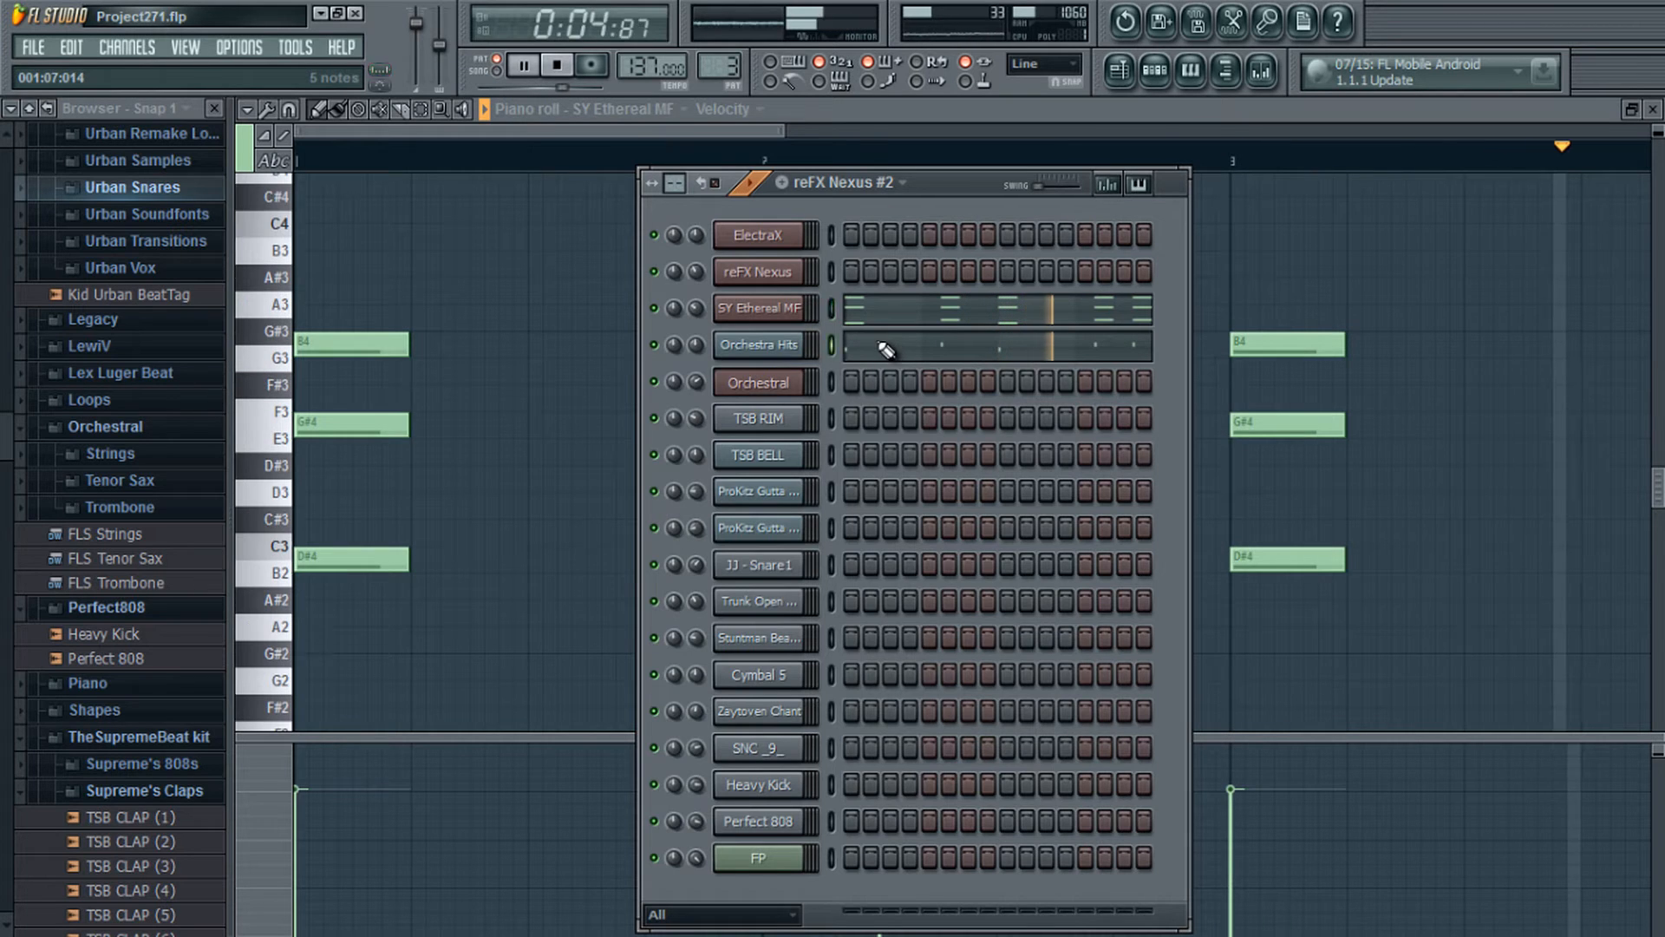
{"action": "left_click", "coordinate": [1155, 69]}
{"action": "key", "text": "space"}
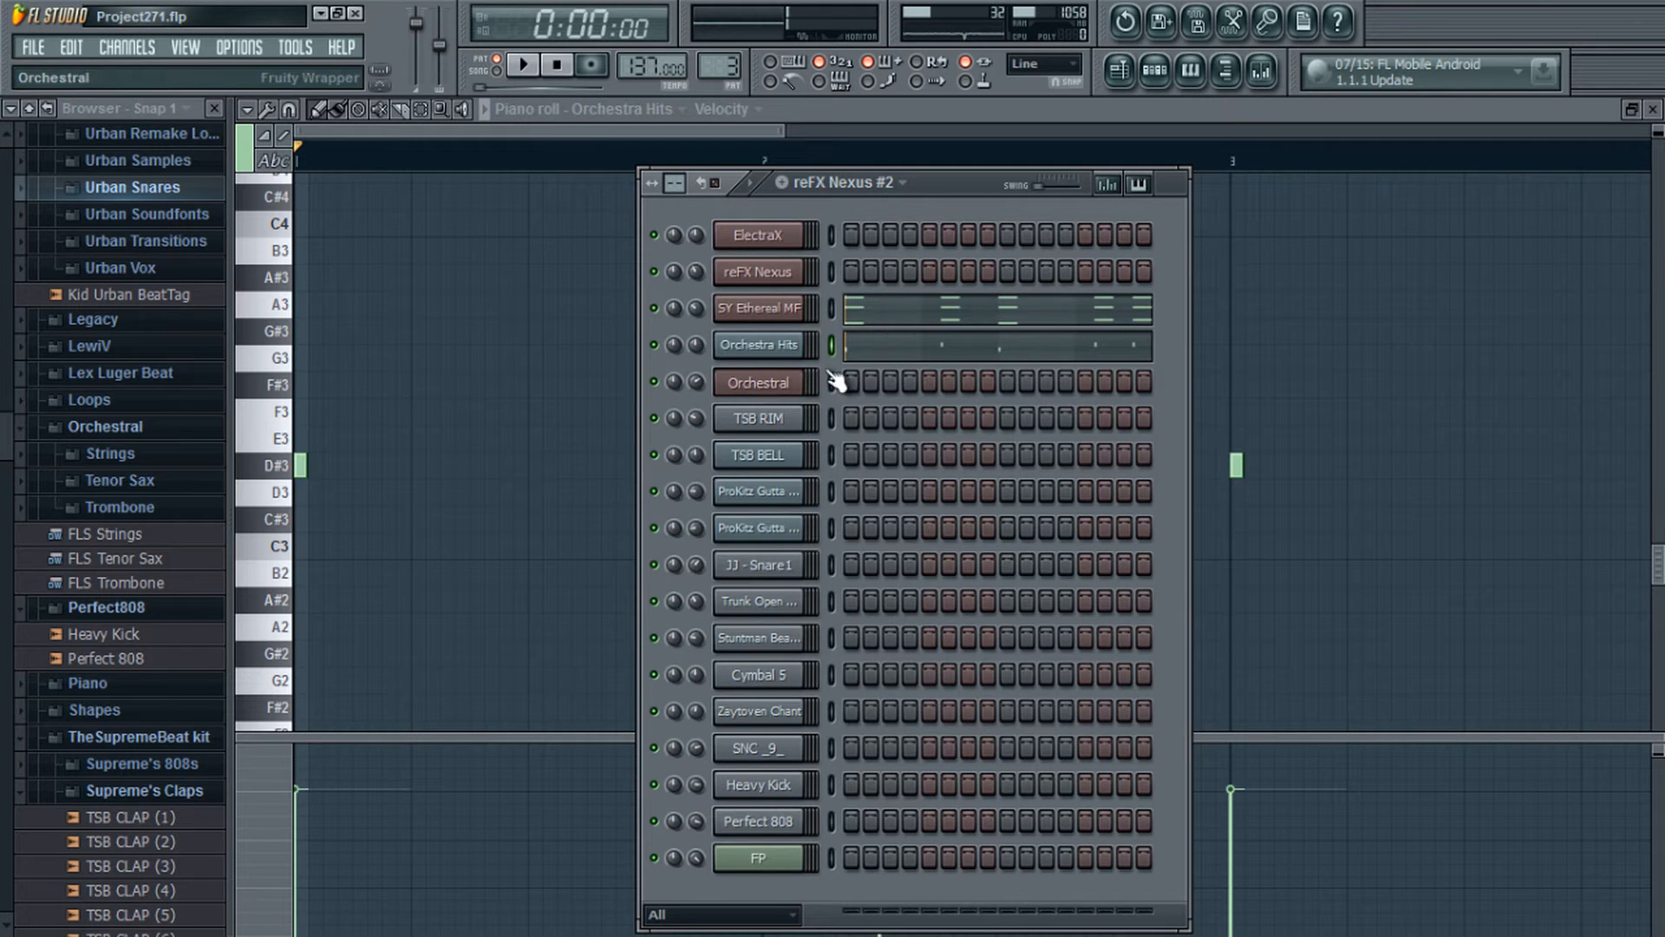
Step: Return to the SY Ethereal MF notes in the piano roll and review the chords in bars 1 to 3
{"action": "left_click", "coordinate": [926, 318]}
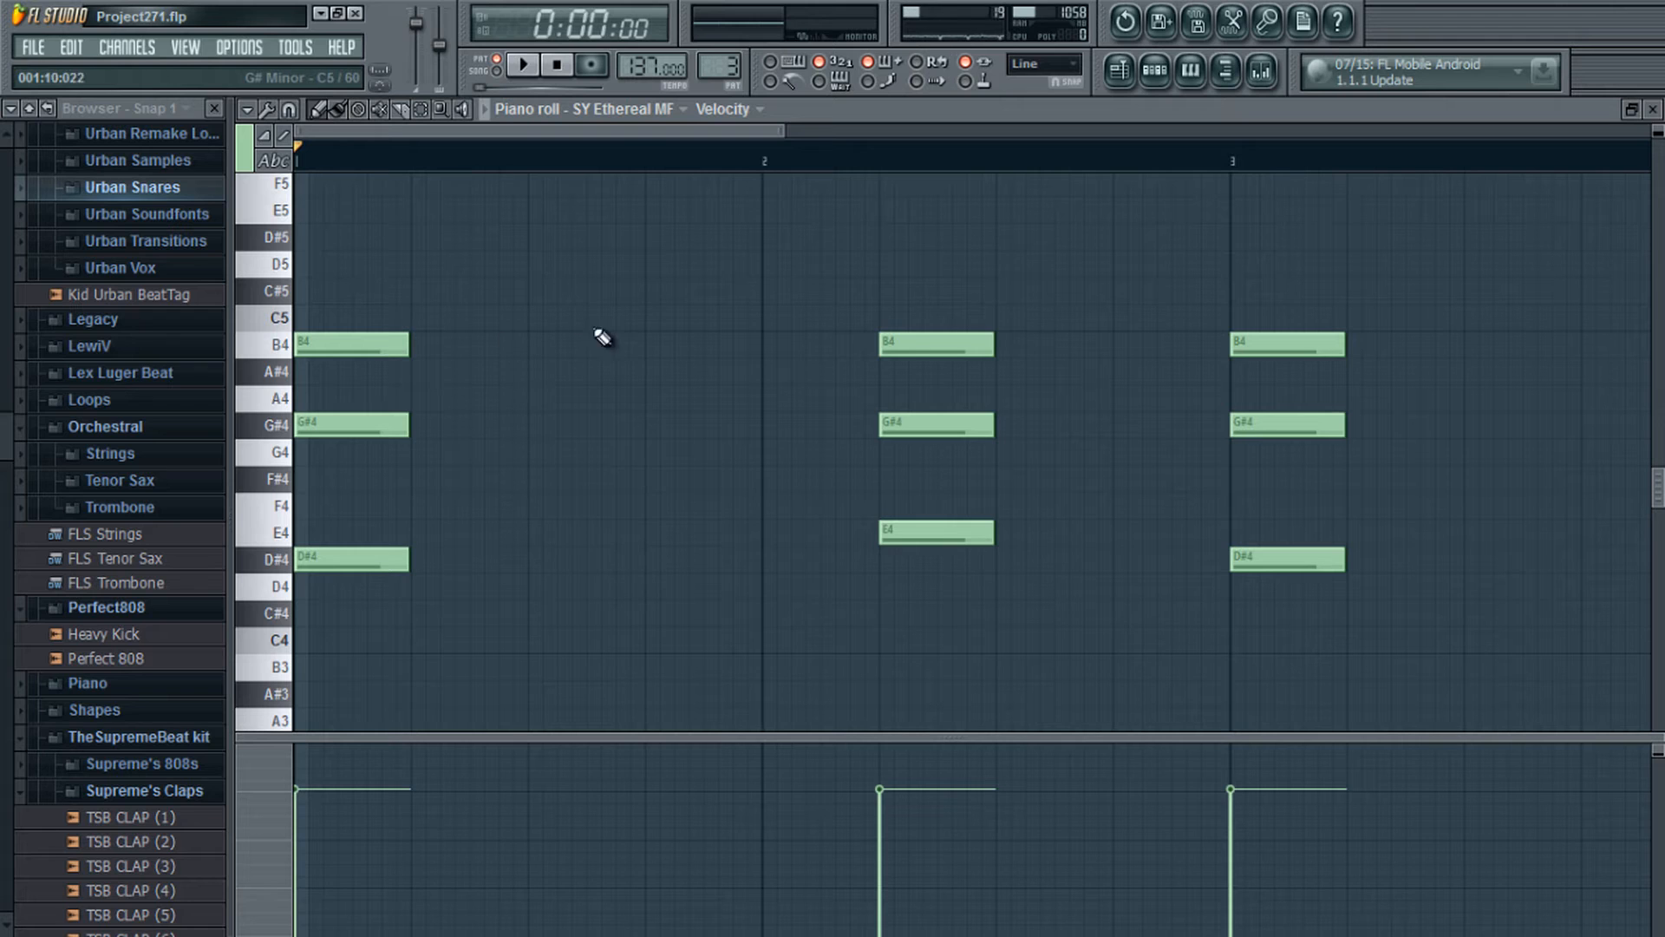
{"action": "left_click_drag", "start_coordinate": [736, 132], "coordinate": [625, 129]}
{"action": "mouse_move", "coordinate": [714, 133]}
{"action": "left_mouse_down"}
{"action": "mouse_move", "coordinate": [1027, 135]}
{"action": "mouse_move", "coordinate": [712, 131]}
{"action": "left_mouse_up"}
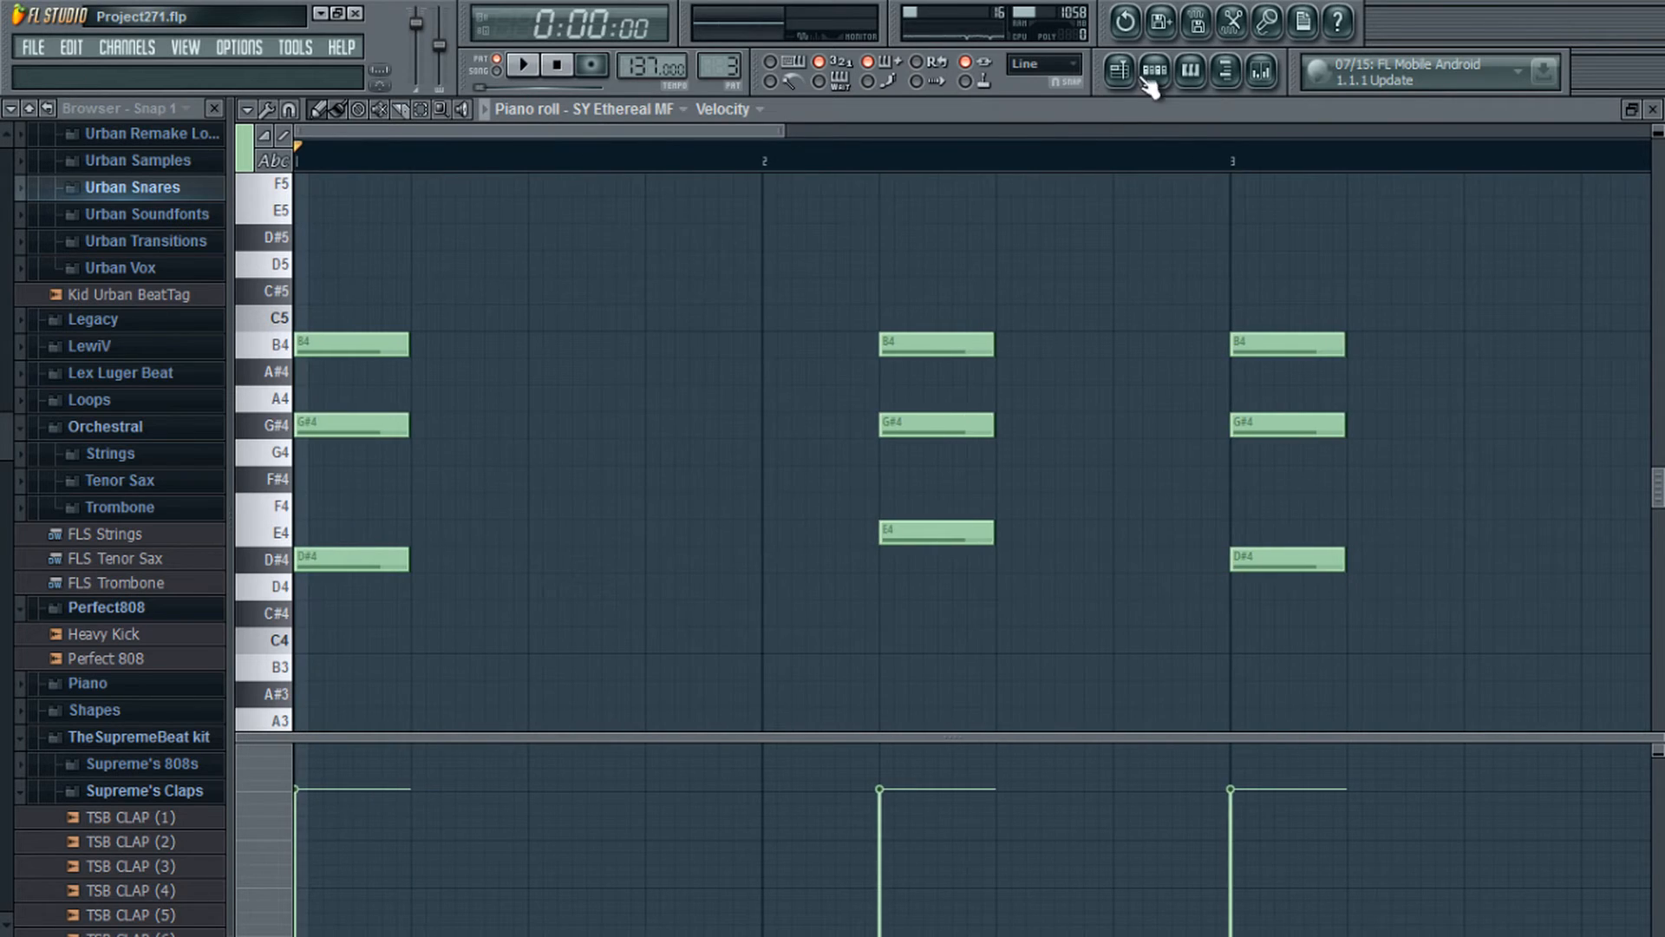
Step: Switch to pattern 5 and open the Orchestral channel's notes in the piano roll
{"action": "left_click", "coordinate": [1159, 69]}
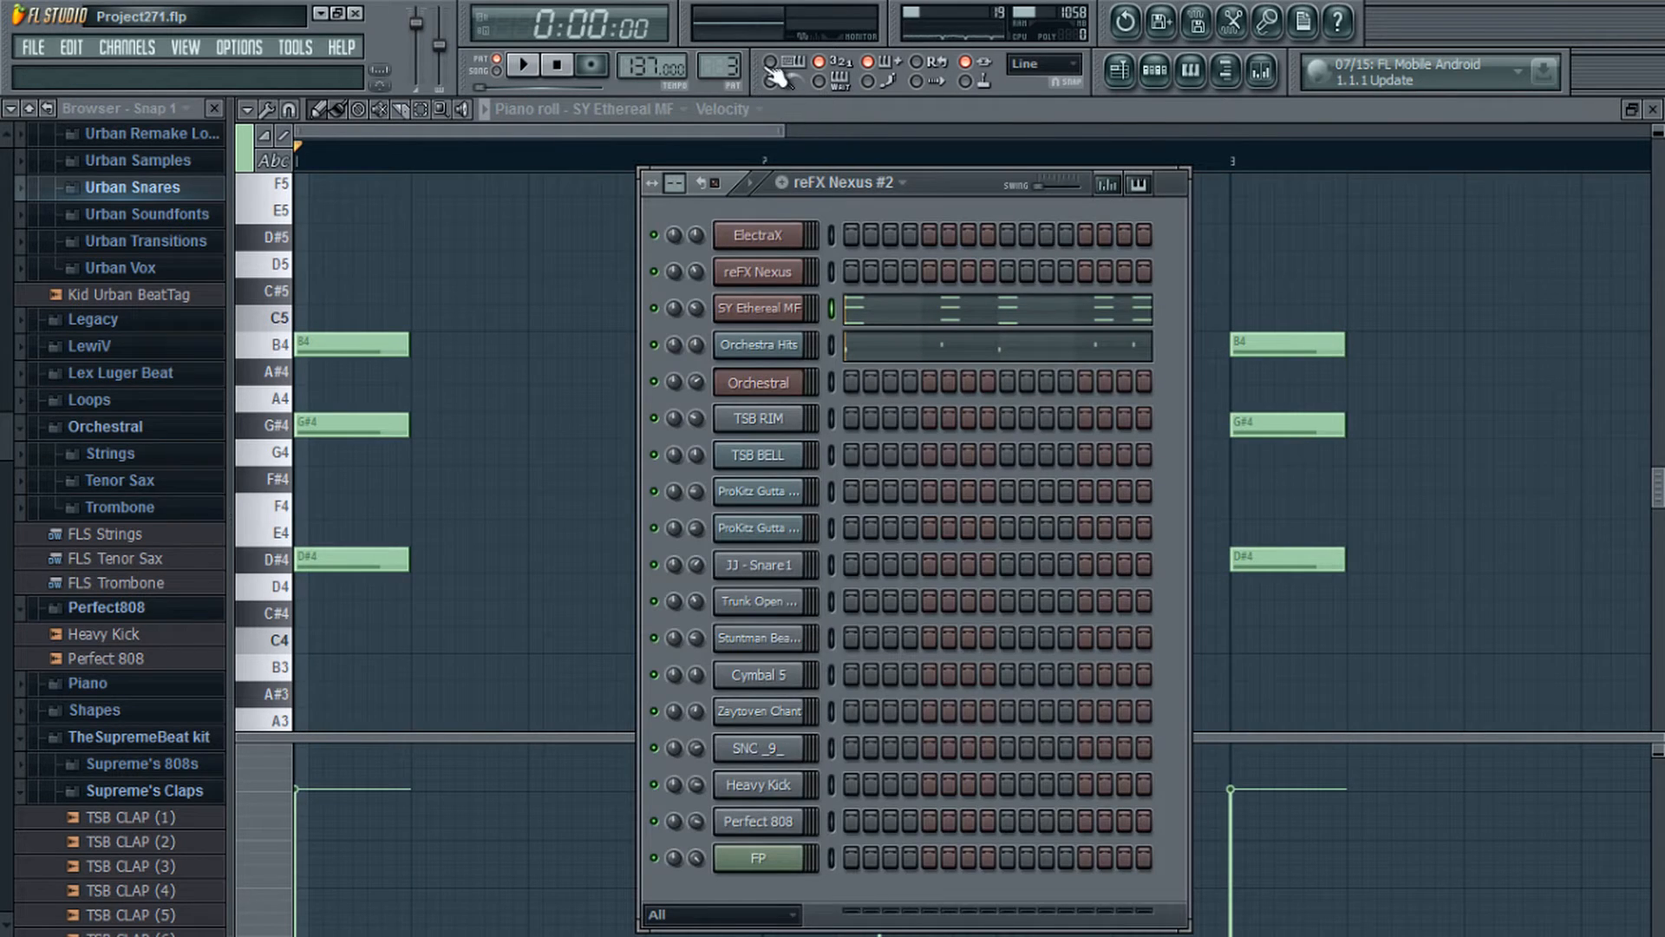
{"action": "scroll", "coordinate": [731, 66], "scroll_direction": "up", "scroll_amount": 1}
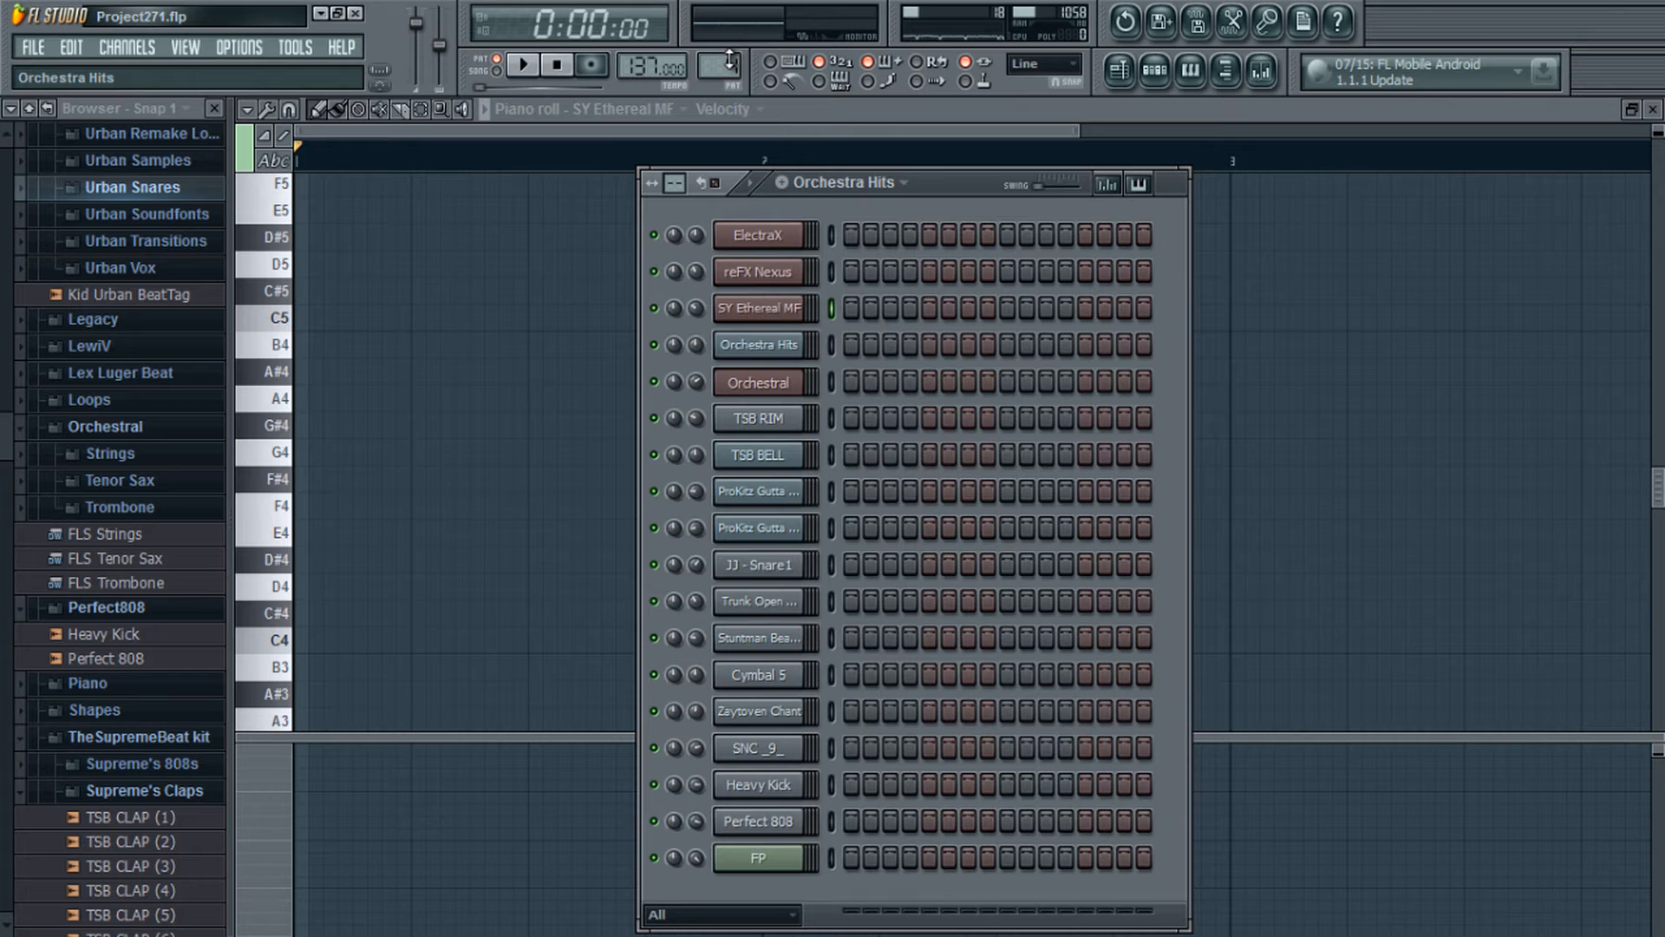
{"action": "scroll", "coordinate": [732, 69], "scroll_direction": "up", "scroll_amount": 3}
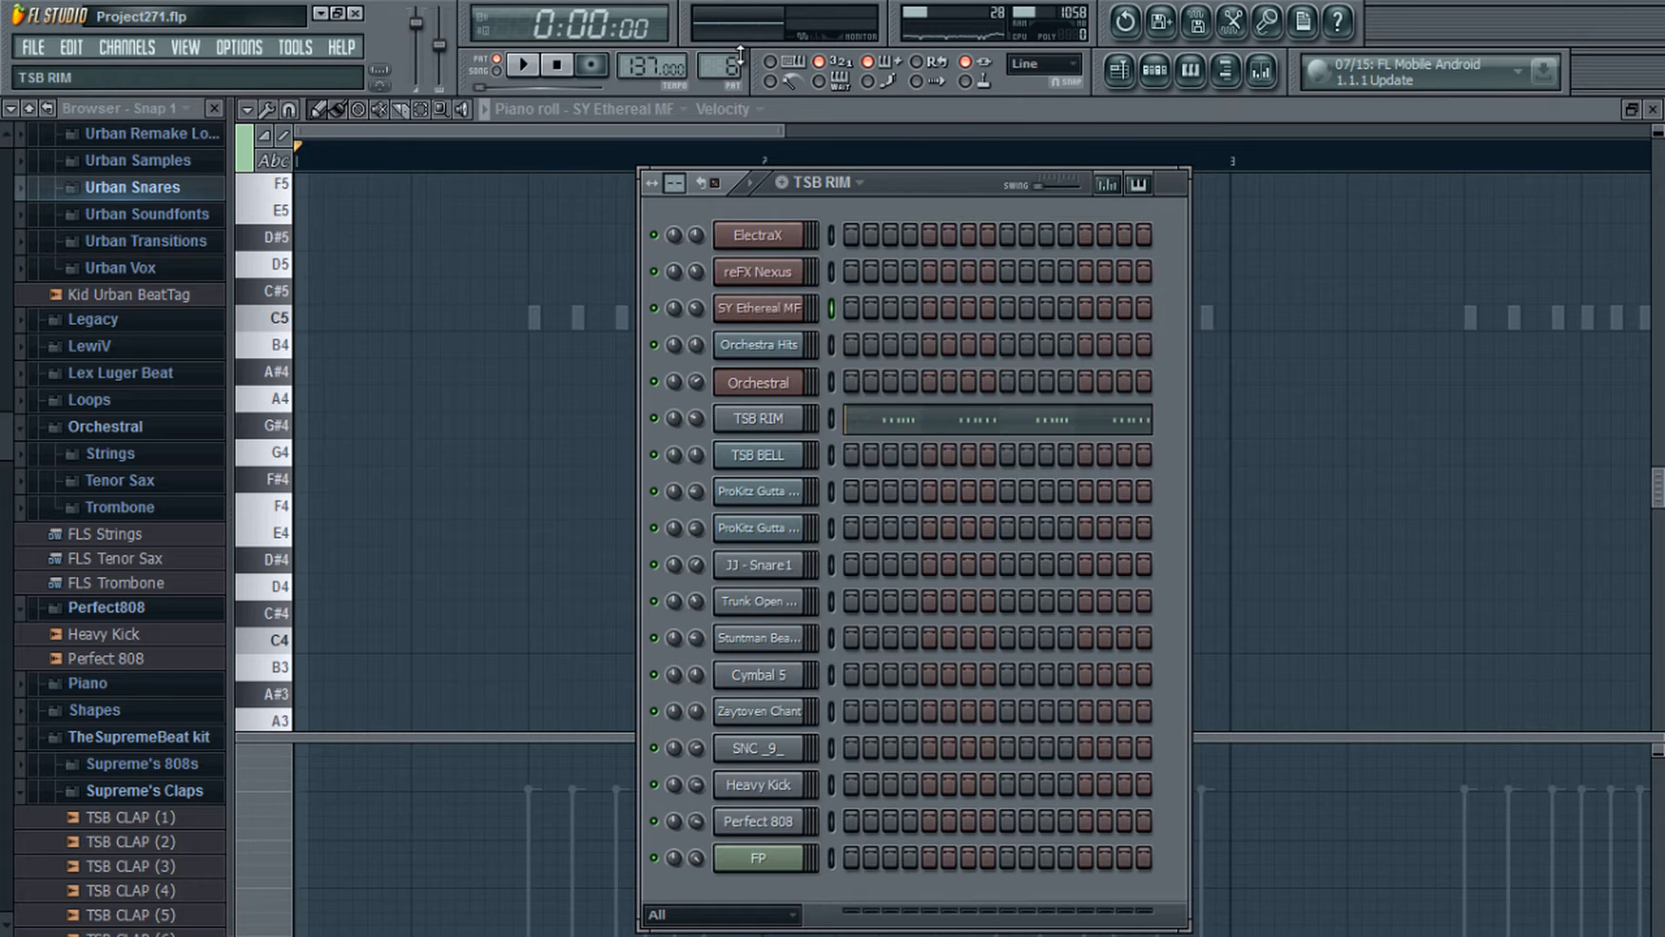
{"action": "left_click", "coordinate": [889, 379]}
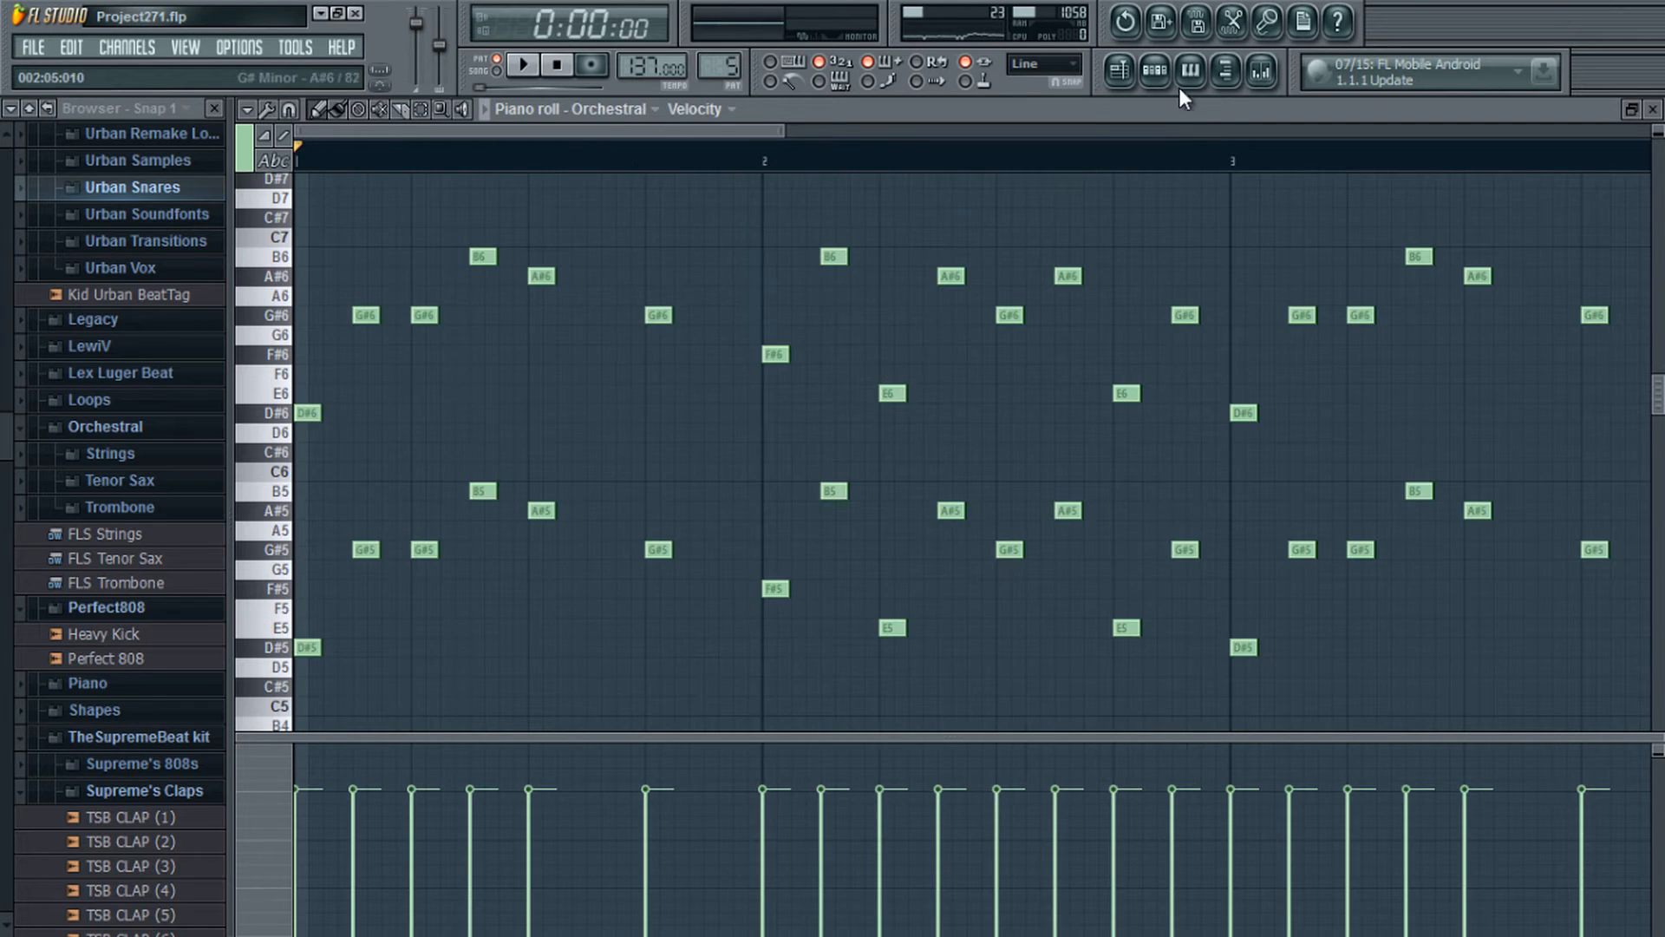
Step: Open the Orchestral channel's plugin and set the instrument of part 1 to Harp 1 from the solo strings
{"action": "left_click", "coordinate": [1154, 69]}
{"action": "left_click", "coordinate": [767, 379]}
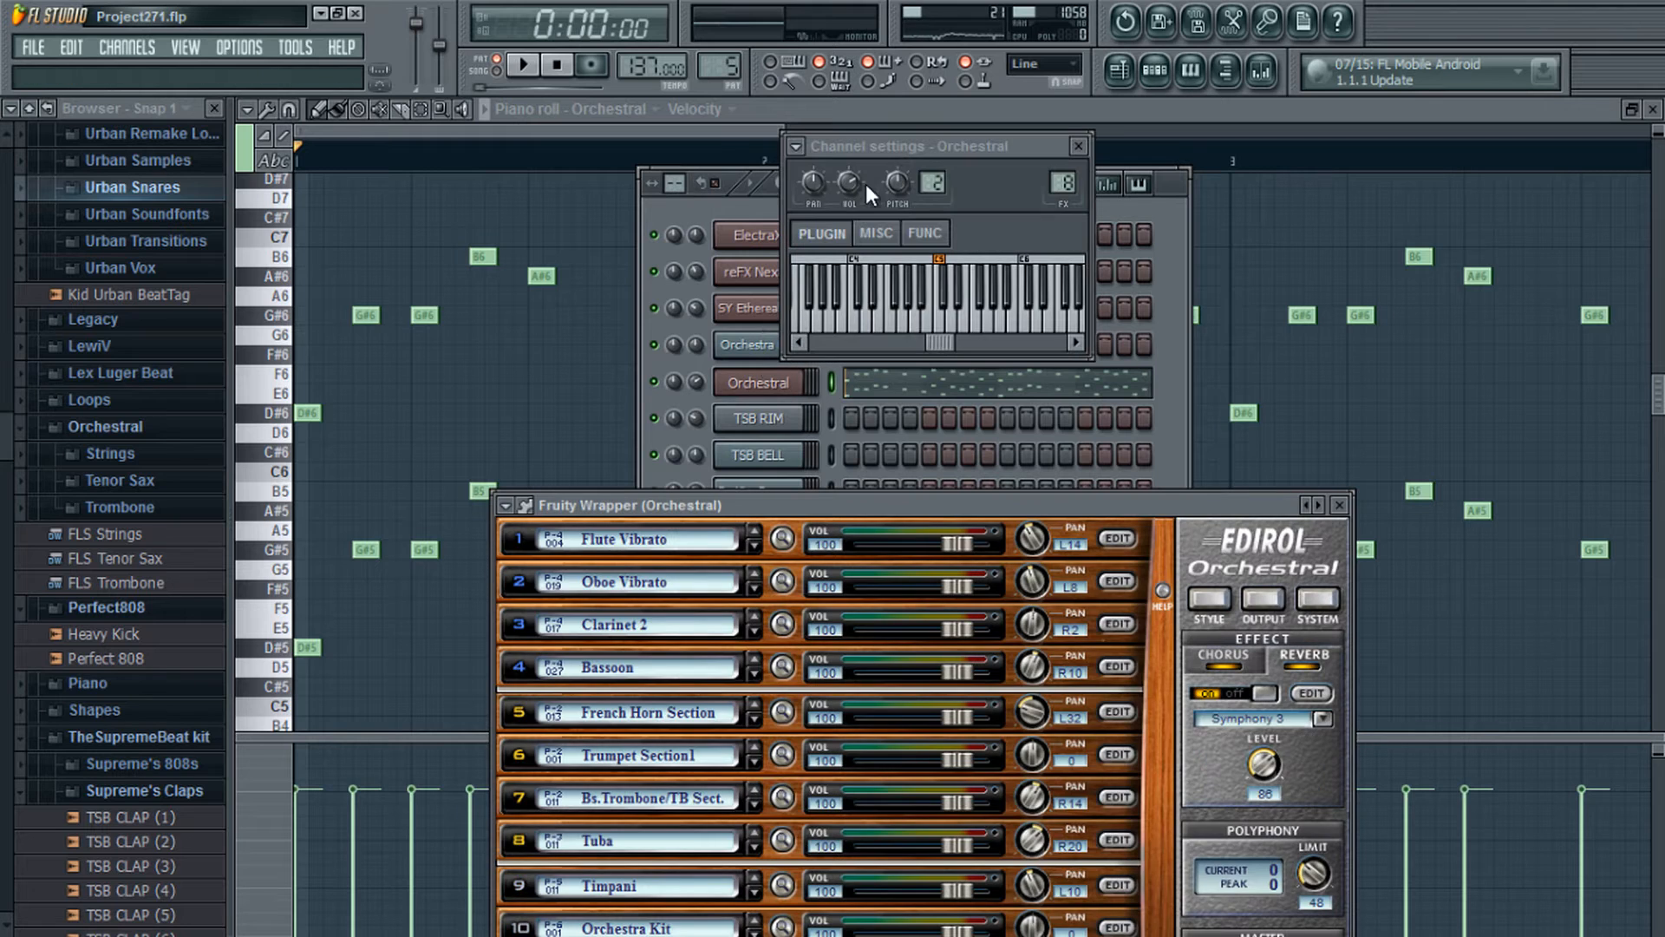
{"action": "left_click", "coordinate": [633, 543]}
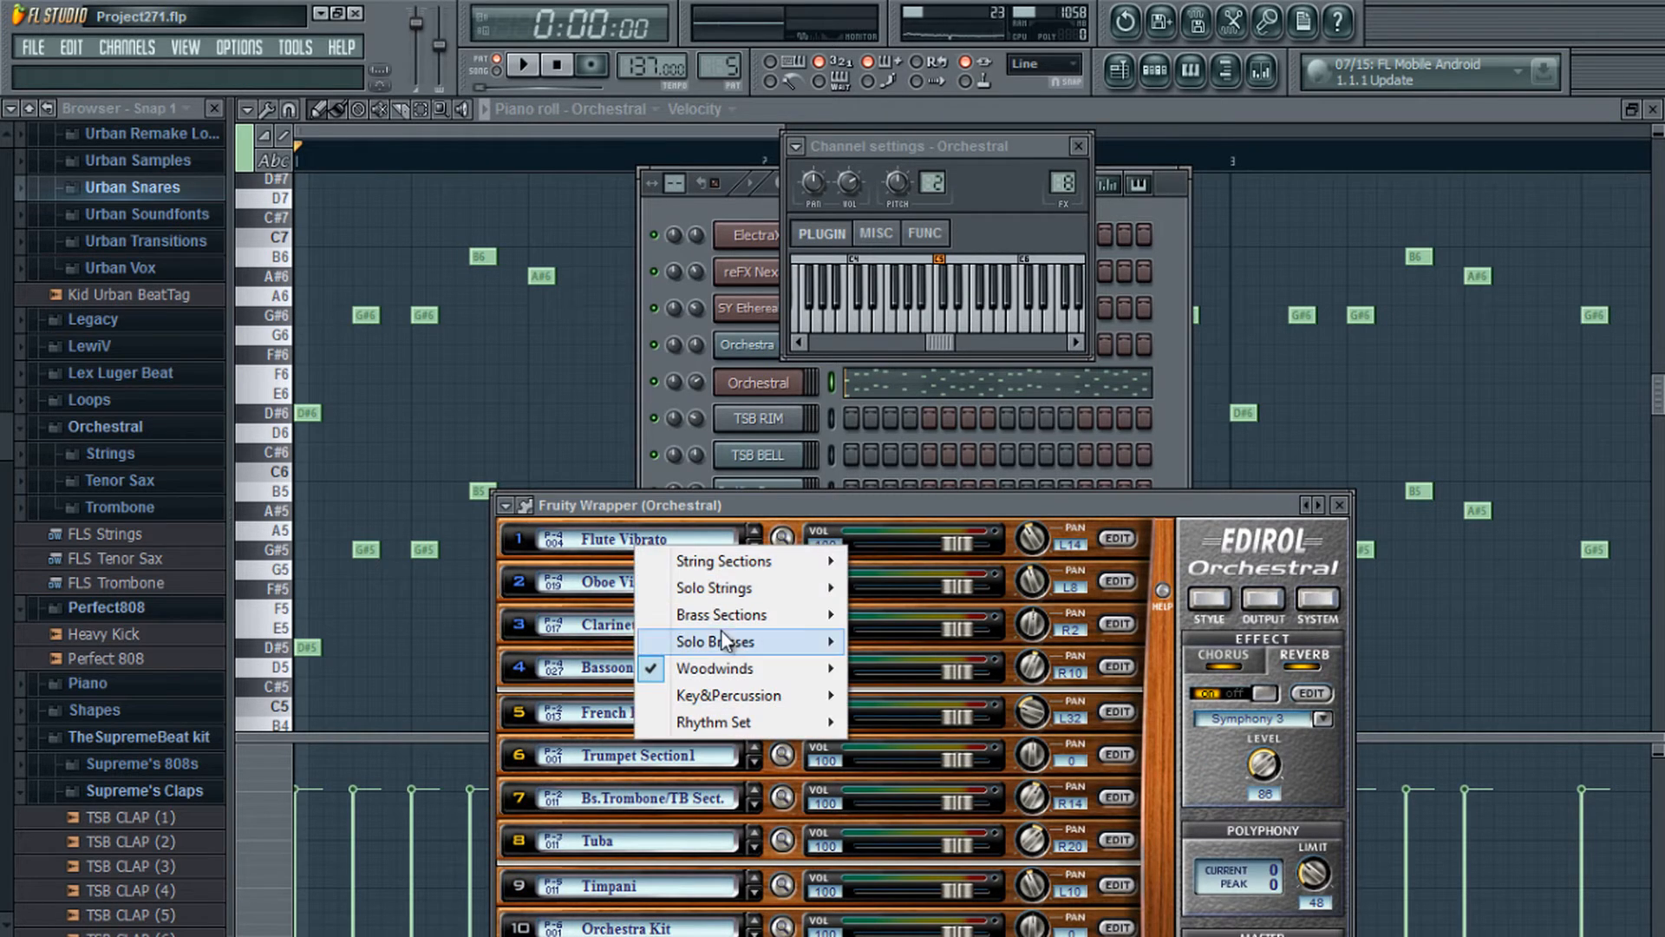
{"action": "mouse_move", "coordinate": [725, 594]}
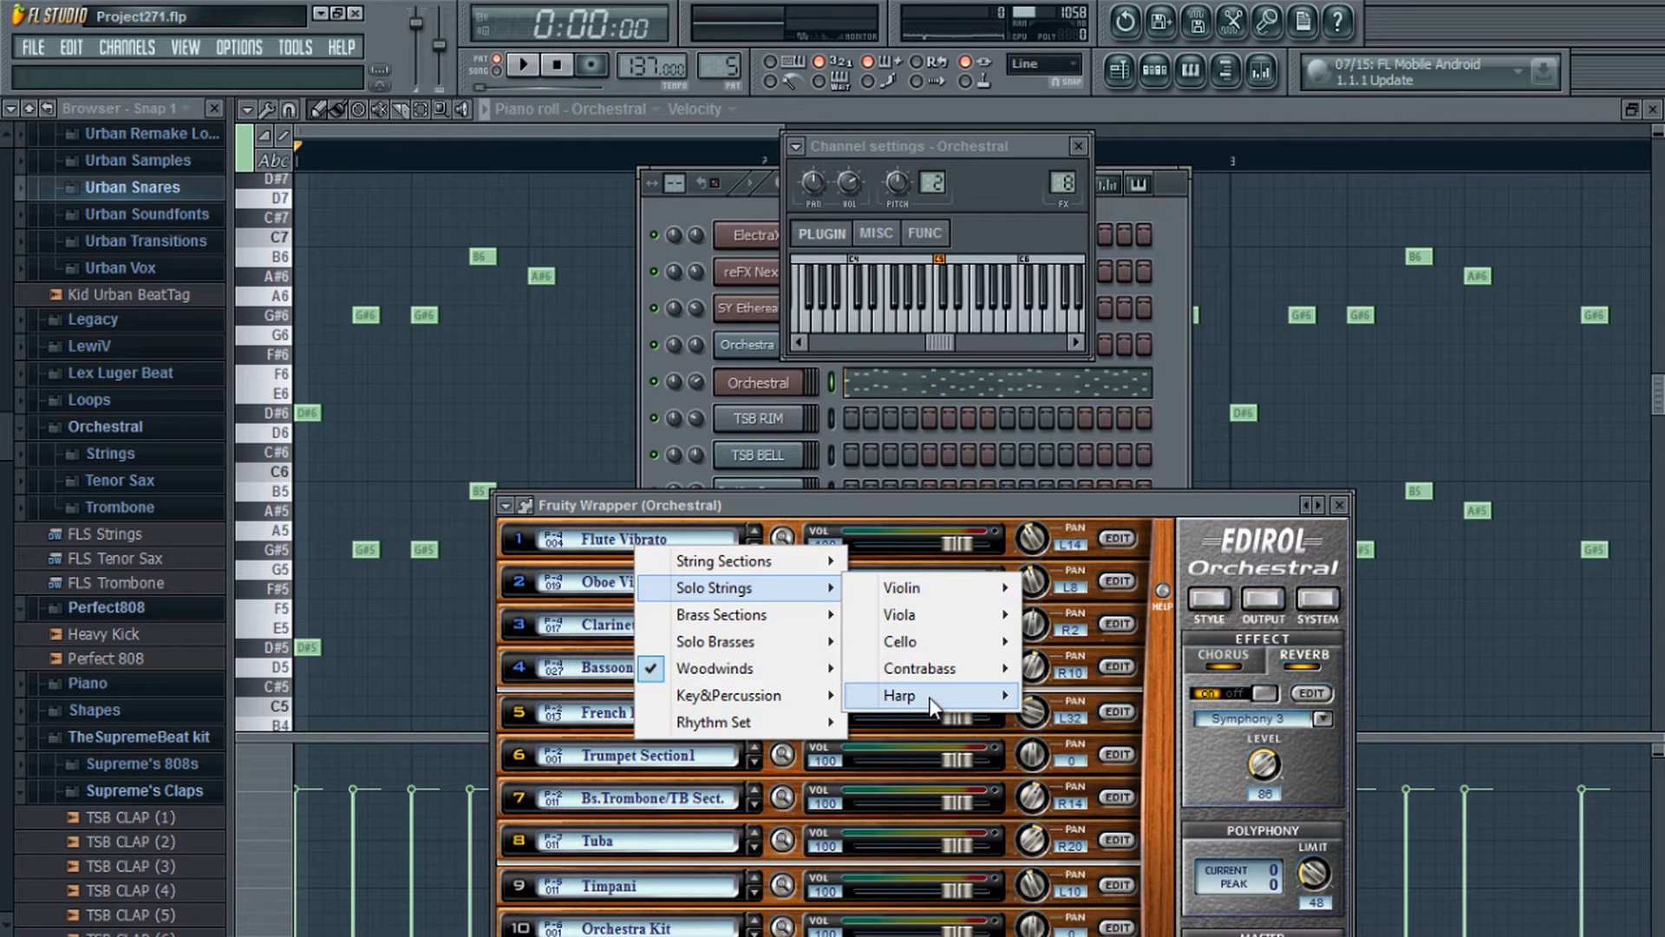
{"action": "mouse_move", "coordinate": [928, 695]}
{"action": "left_click", "coordinate": [1042, 695]}
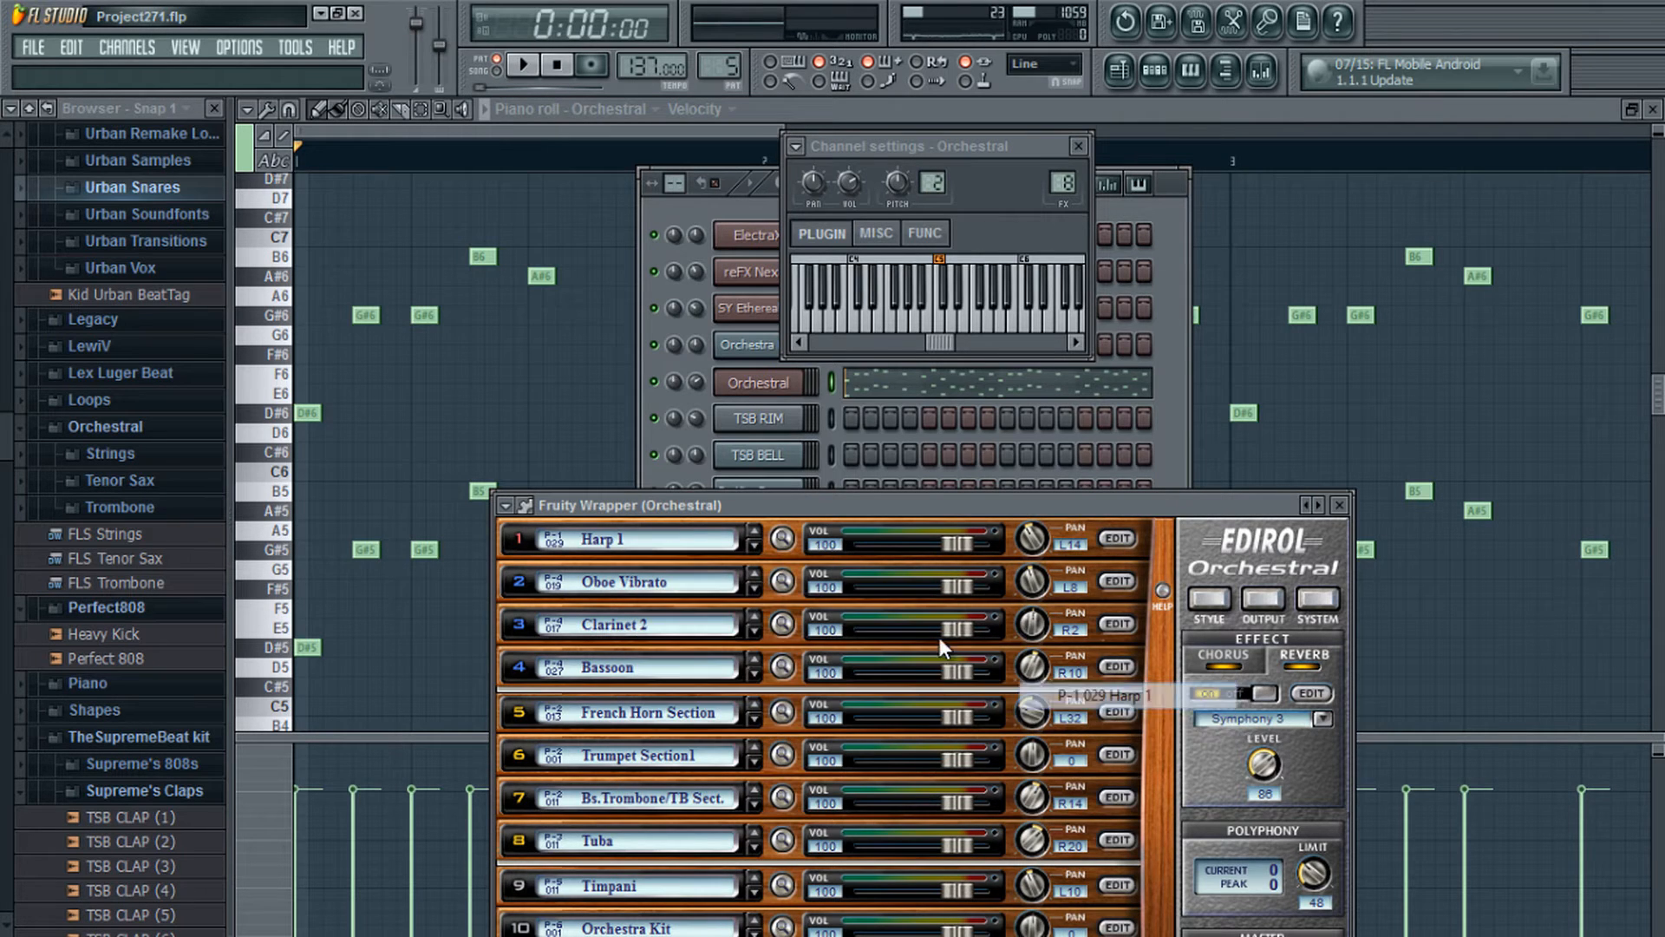
Step: Return to the Orchestral piano roll, play back the pattern twice from the start, and stop playback
{"action": "left_click", "coordinate": [676, 133]}
{"action": "left_click_drag", "start_coordinate": [826, 133], "coordinate": [367, 121]}
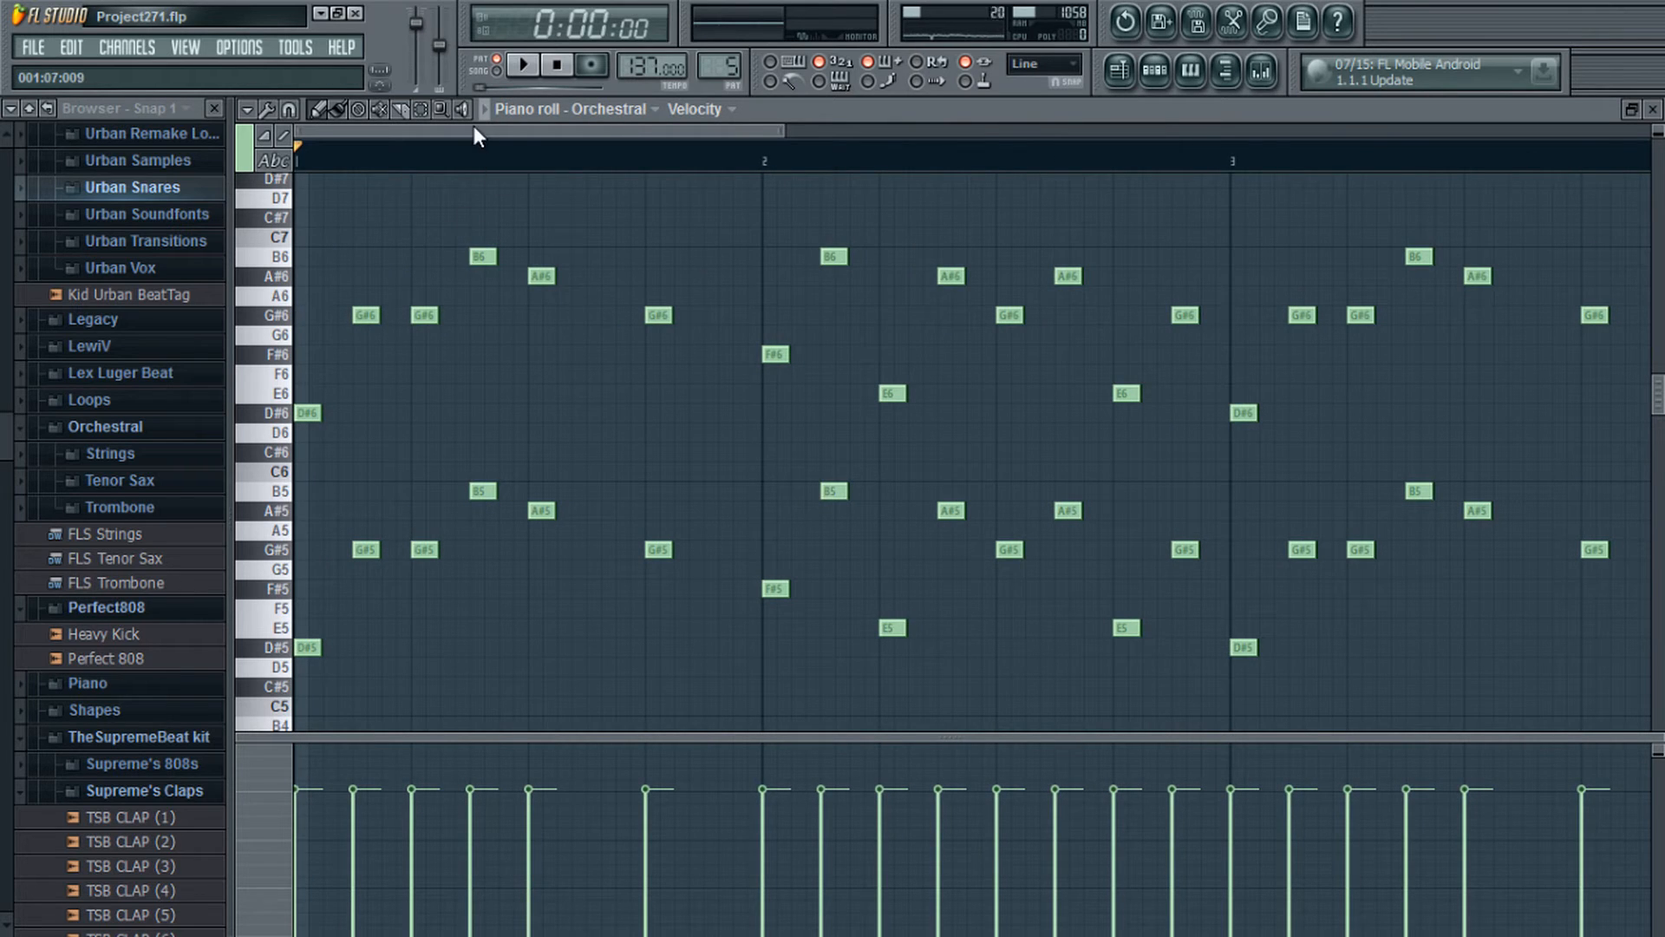
{"action": "left_click_drag", "start_coordinate": [474, 127], "coordinate": [370, 121]}
{"action": "left_click", "coordinate": [523, 65]}
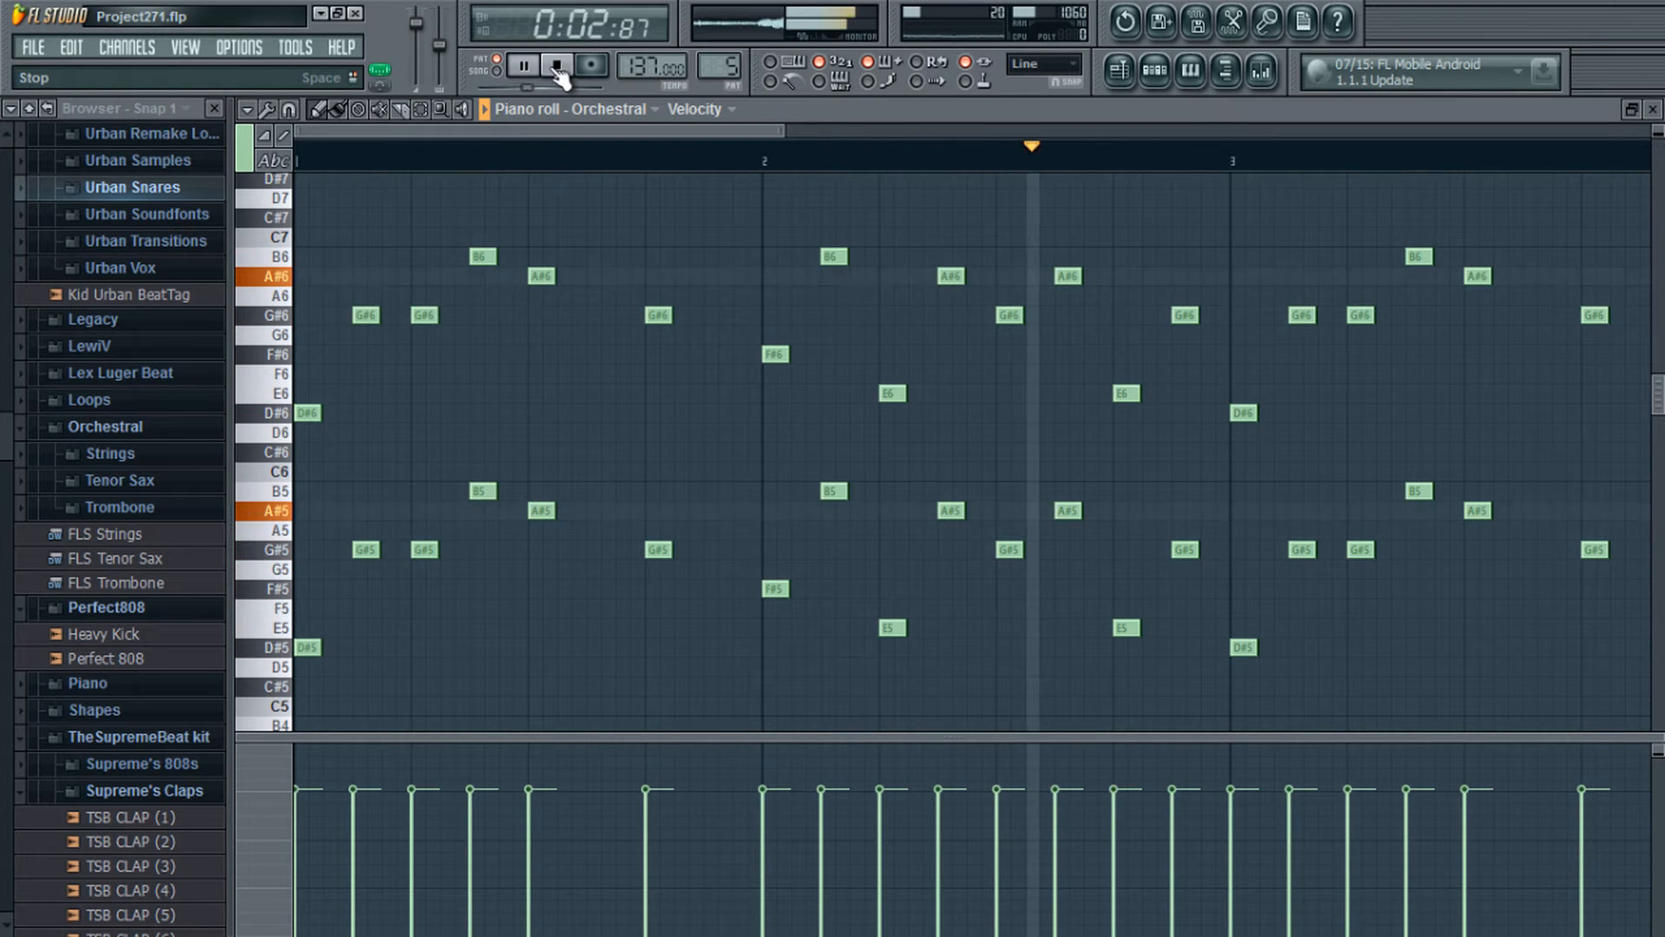
{"action": "left_click", "coordinate": [557, 67]}
{"action": "key", "text": "space"}
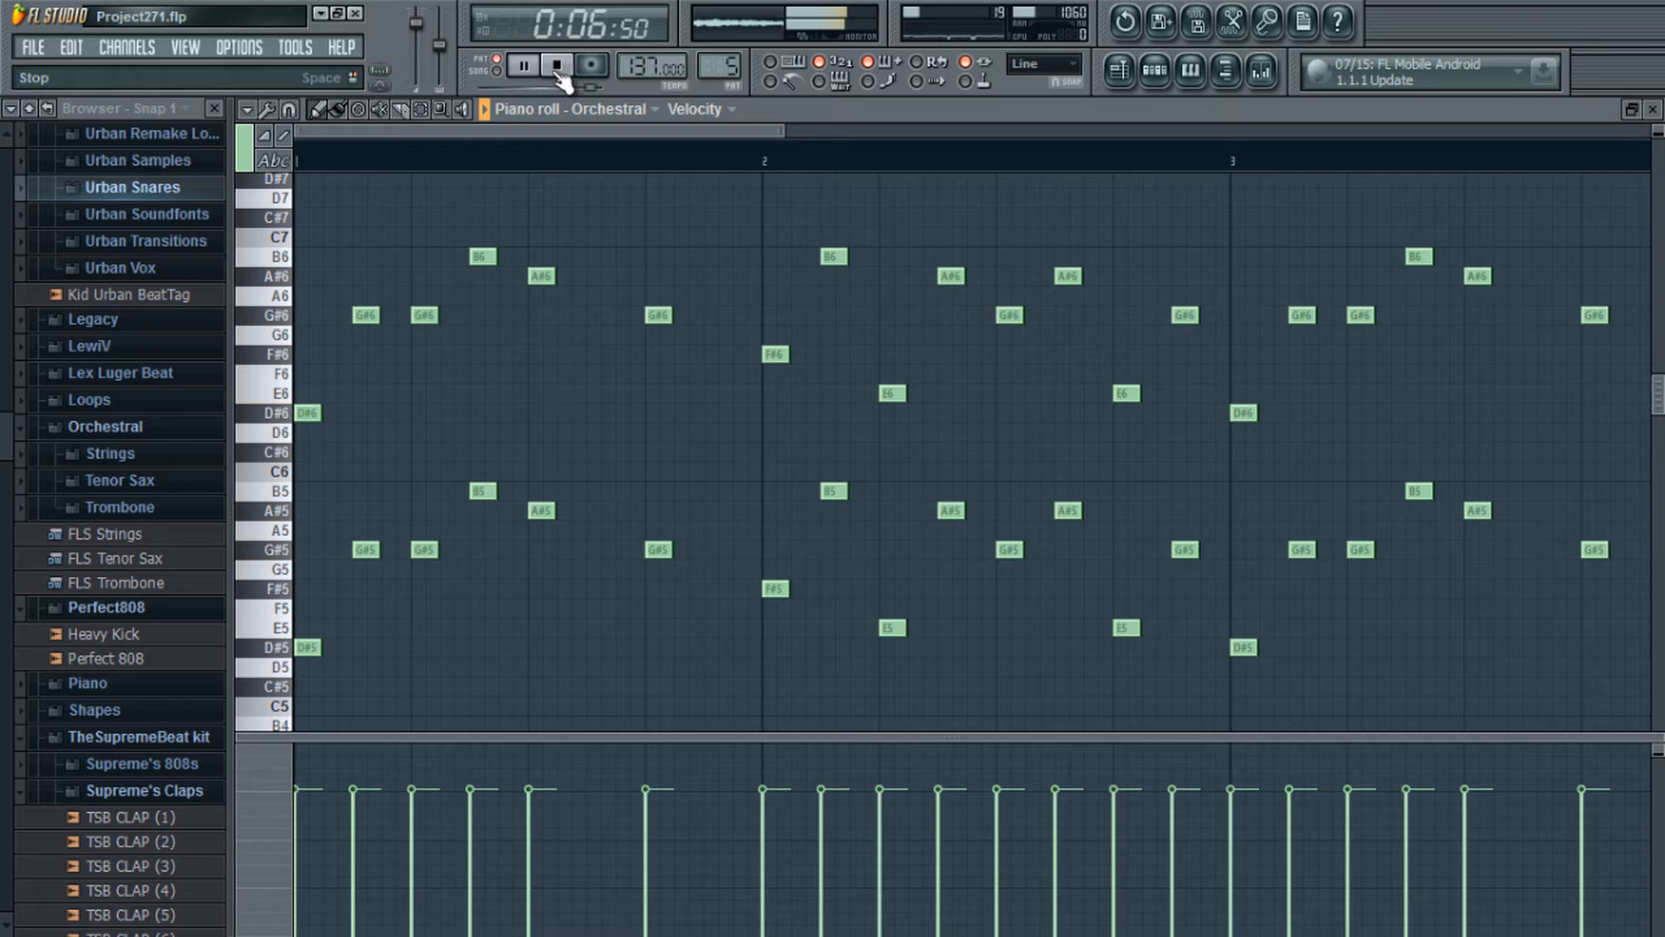
{"action": "left_click", "coordinate": [557, 68]}
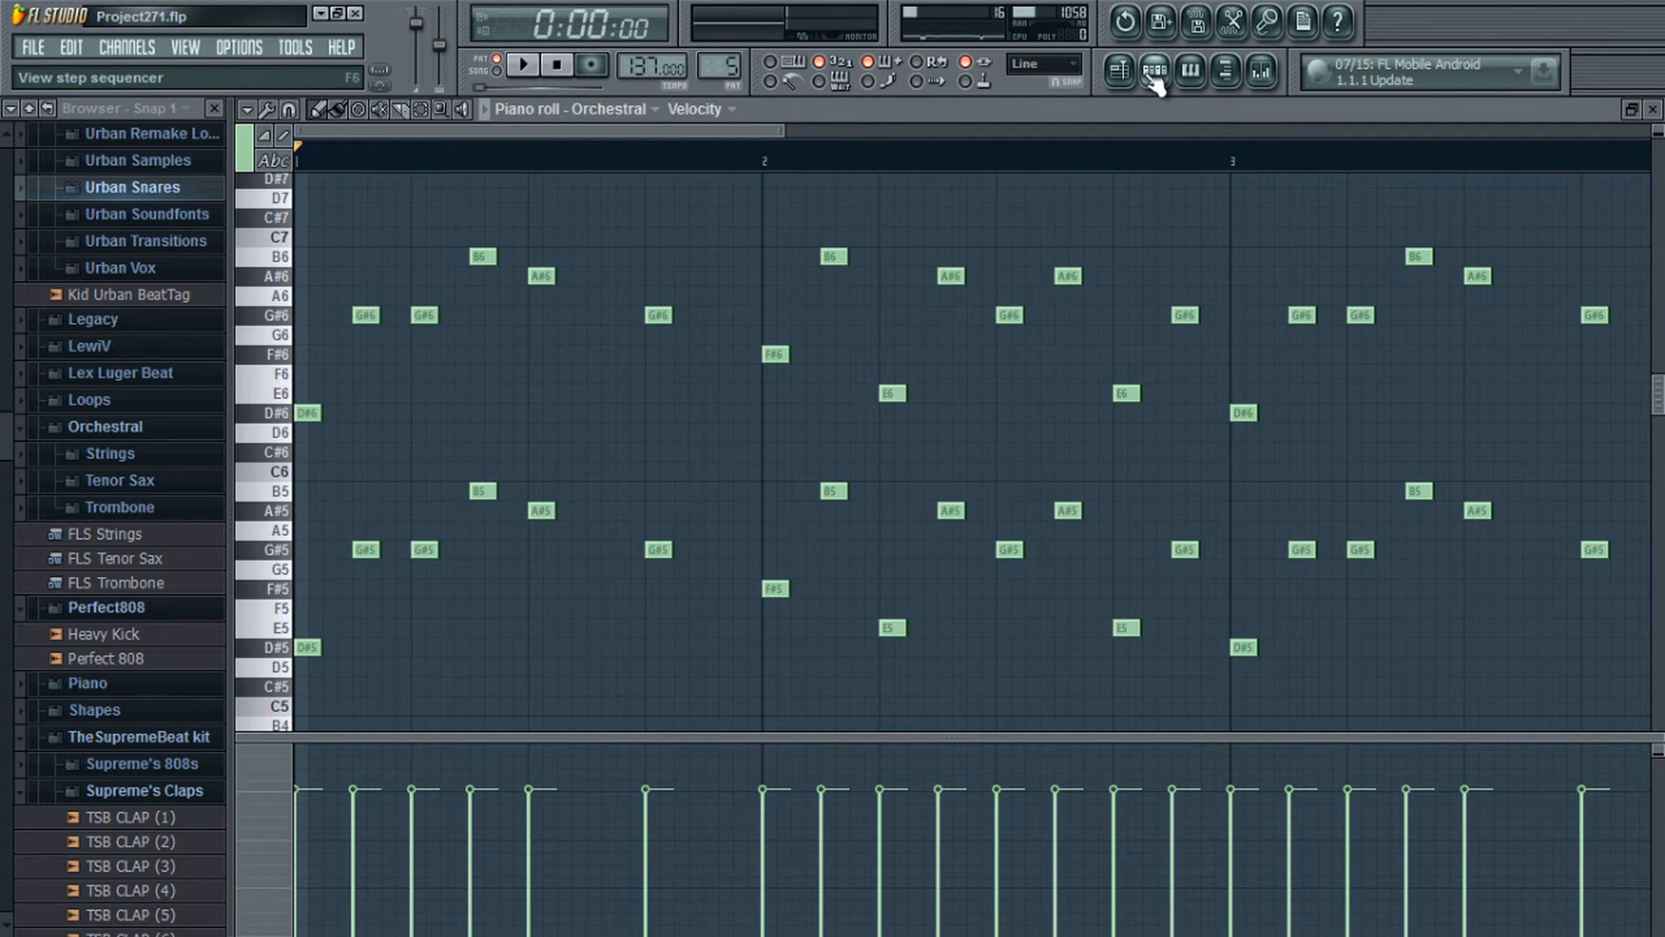
{"action": "left_click", "coordinate": [1154, 76]}
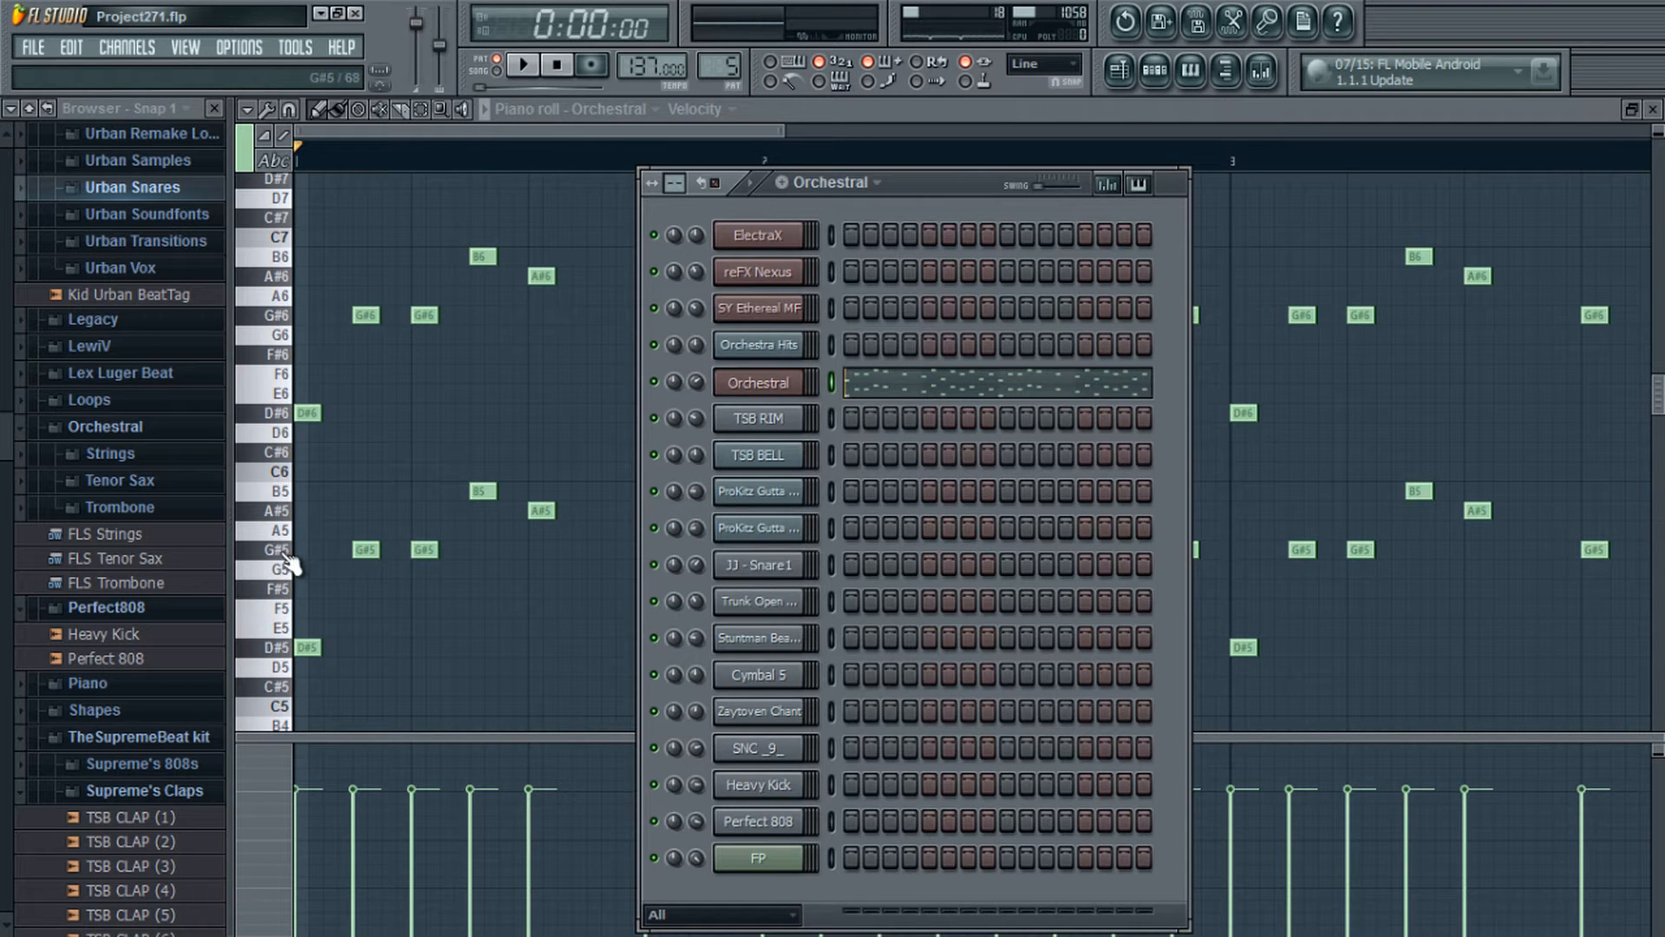
{"action": "left_click", "coordinate": [341, 454]}
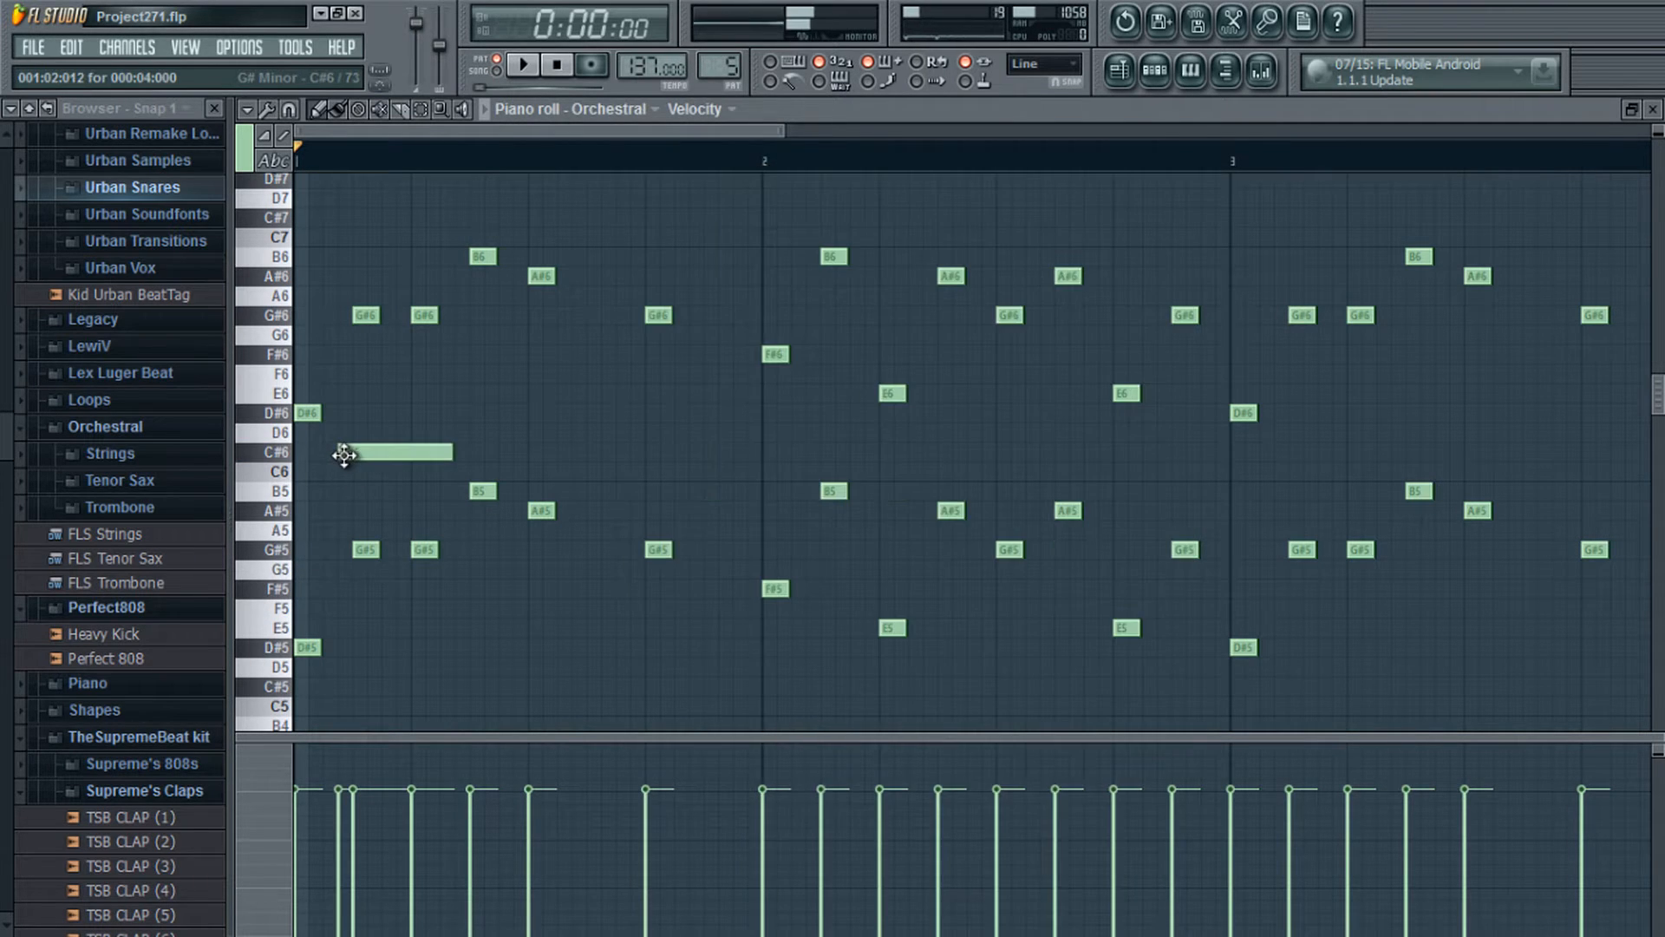
{"action": "right_click", "coordinate": [343, 455]}
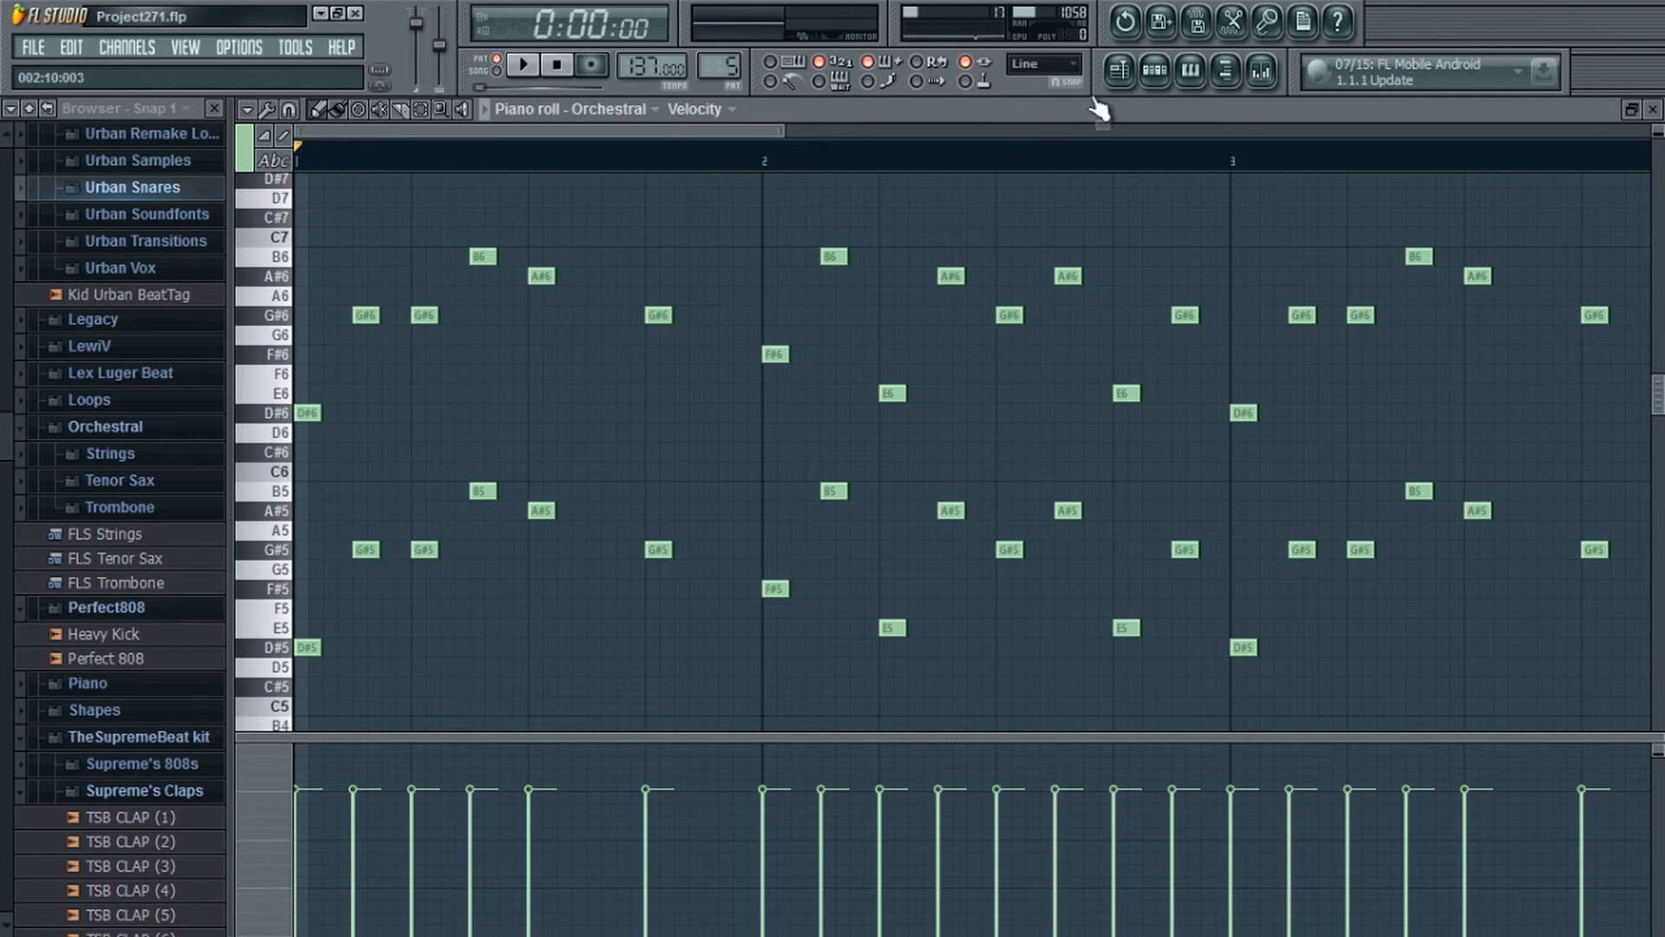
Step: Switch to pattern 8, open the ProKitz Gutta Em Brass notes in the piano roll, and start playback
{"action": "left_click", "coordinate": [1155, 69]}
{"action": "mouse_move", "coordinate": [732, 70]}
{"action": "left_mouse_down"}
{"action": "mouse_move", "coordinate": [743, 47]}
{"action": "mouse_move", "coordinate": [767, 82]}
{"action": "mouse_move", "coordinate": [746, 69]}
{"action": "mouse_move", "coordinate": [731, 87]}
{"action": "mouse_move", "coordinate": [739, 58]}
{"action": "mouse_move", "coordinate": [720, 48]}
{"action": "left_mouse_up"}
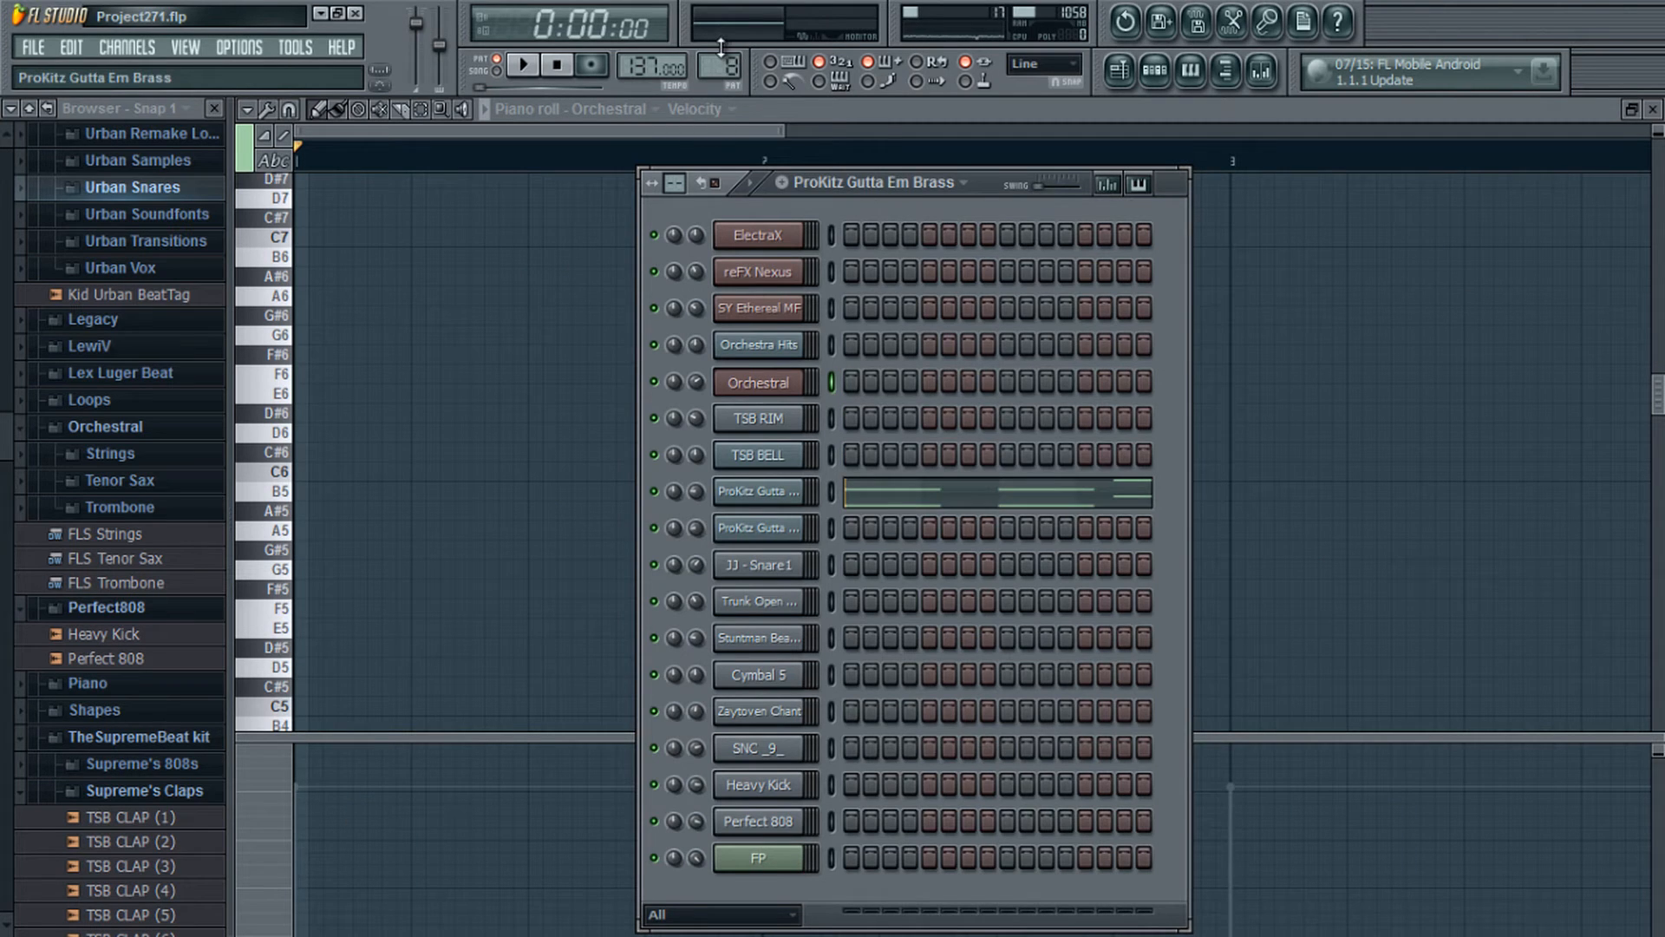
{"action": "left_click", "coordinate": [936, 495]}
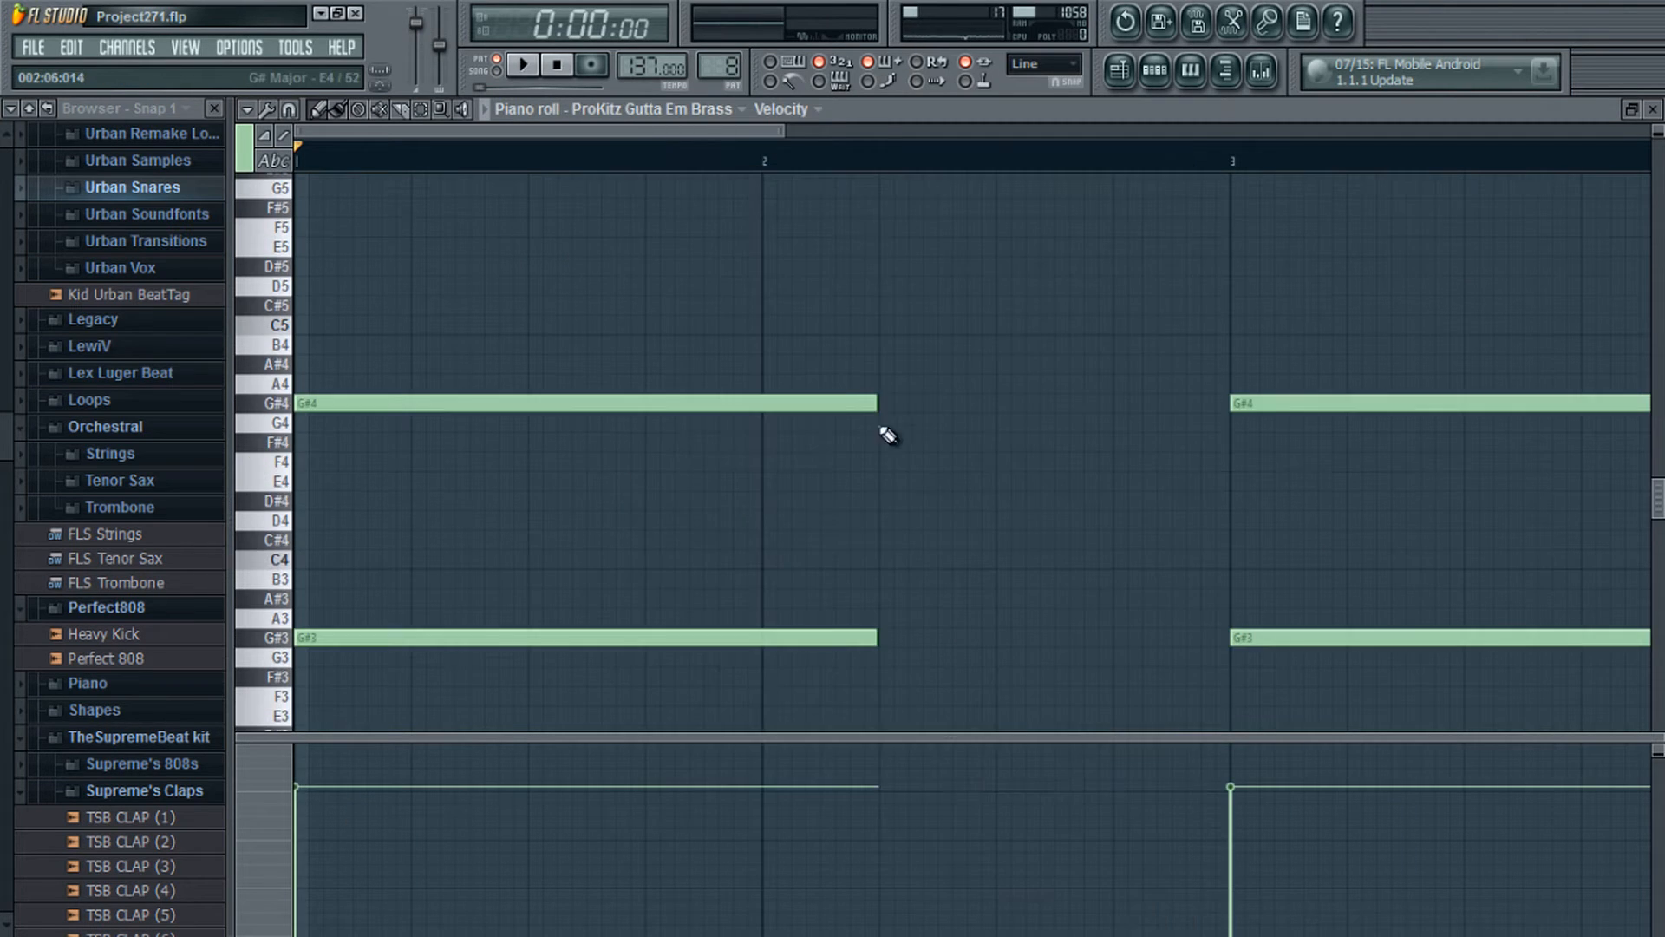
{"action": "left_click", "coordinate": [523, 67]}
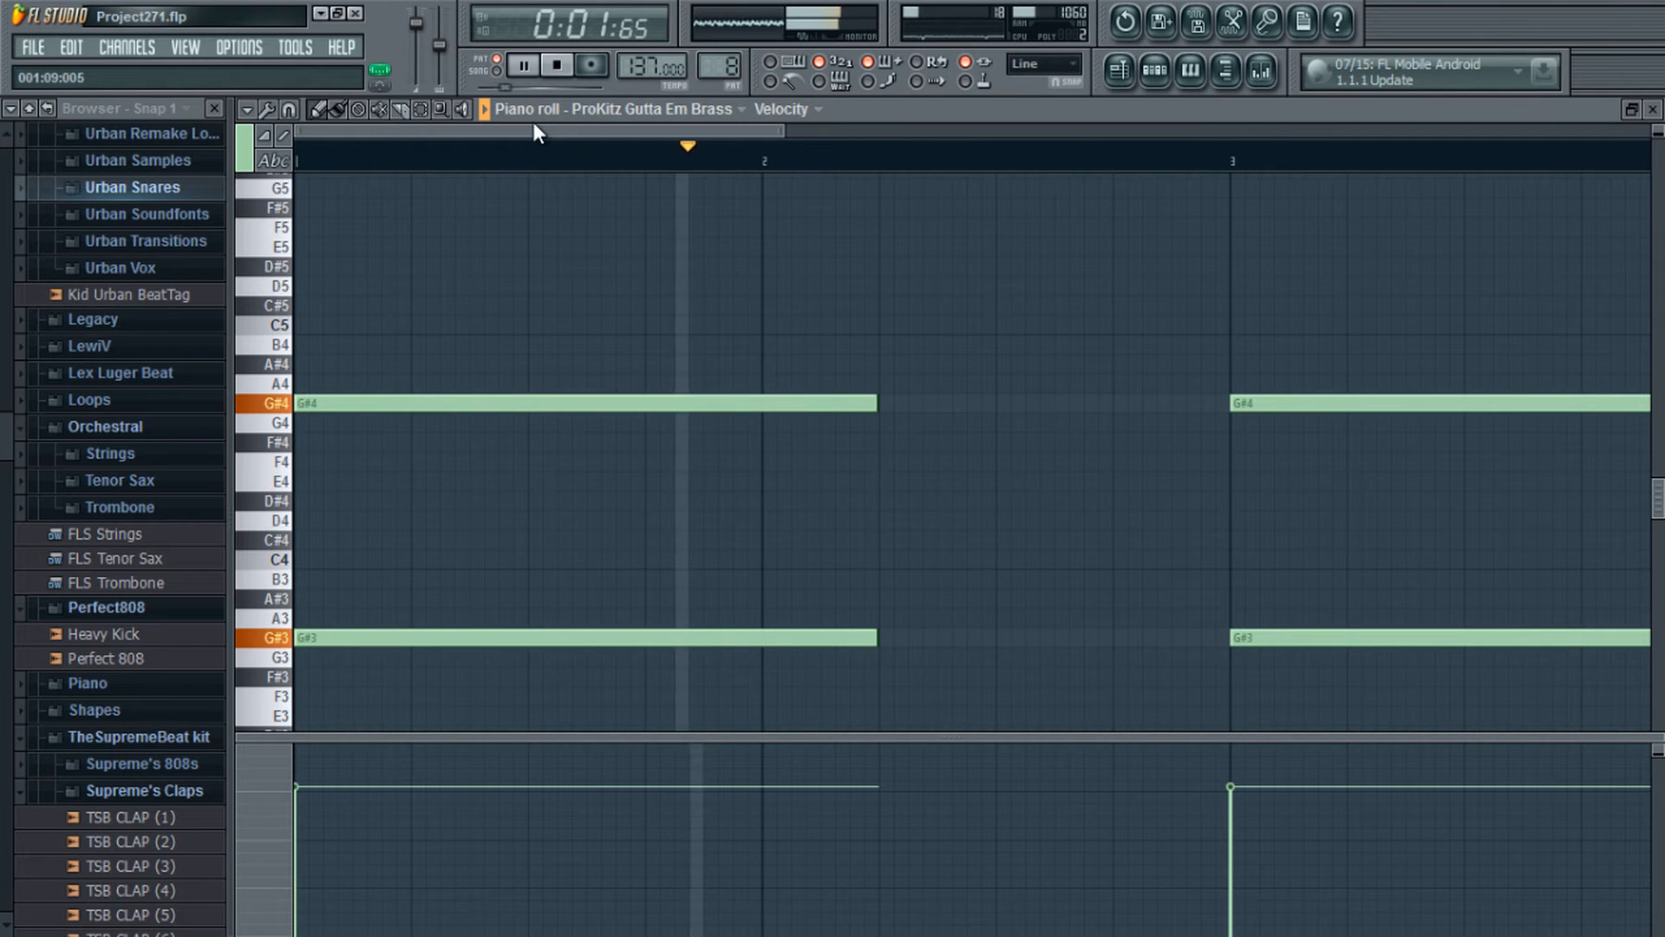
Step: Look over the brass notes up to bar 5 in the piano roll while they play, and stop playback
{"action": "left_click_drag", "start_coordinate": [534, 123], "coordinate": [793, 133]}
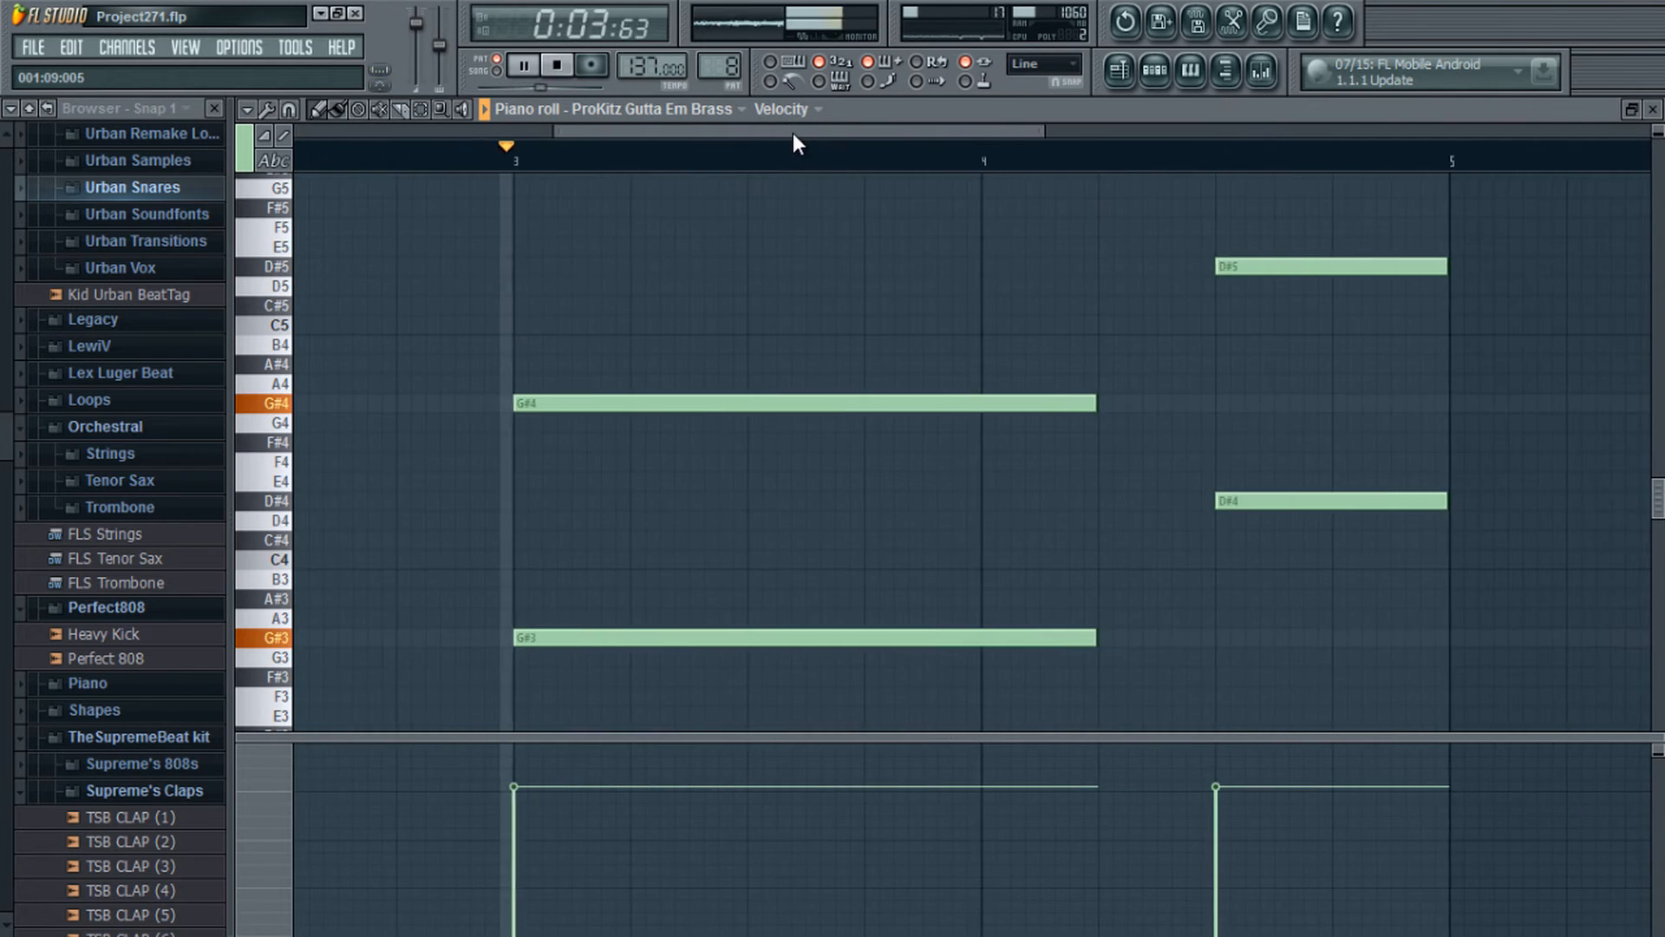
{"action": "left_click", "coordinate": [397, 130]}
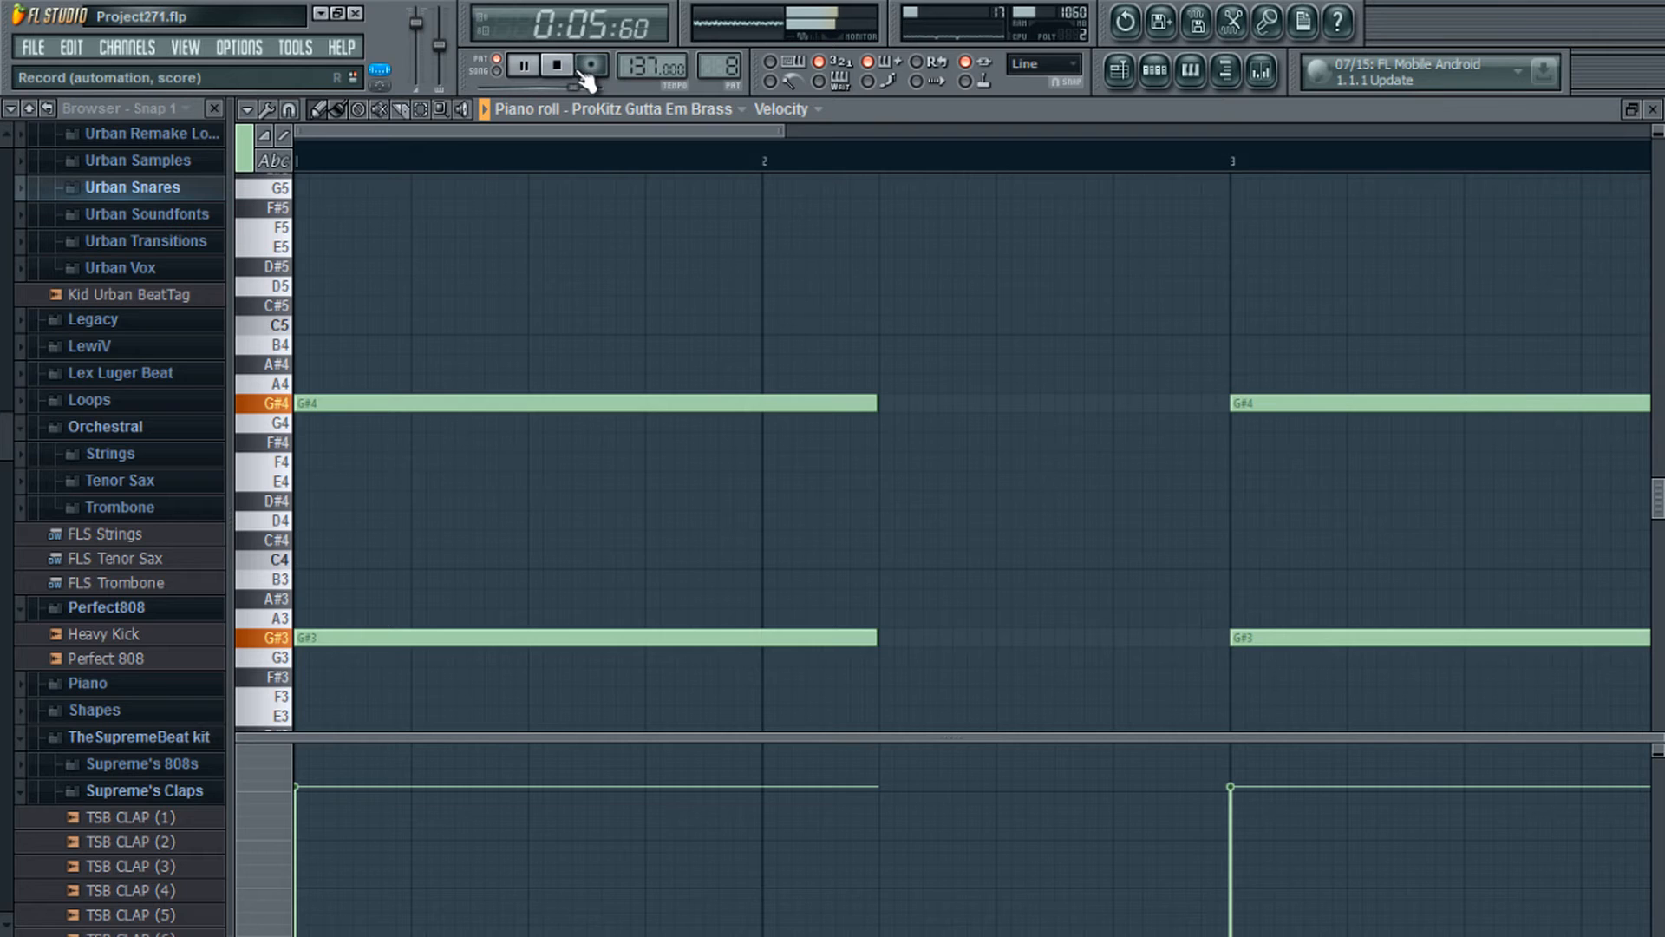
{"action": "key", "text": "space"}
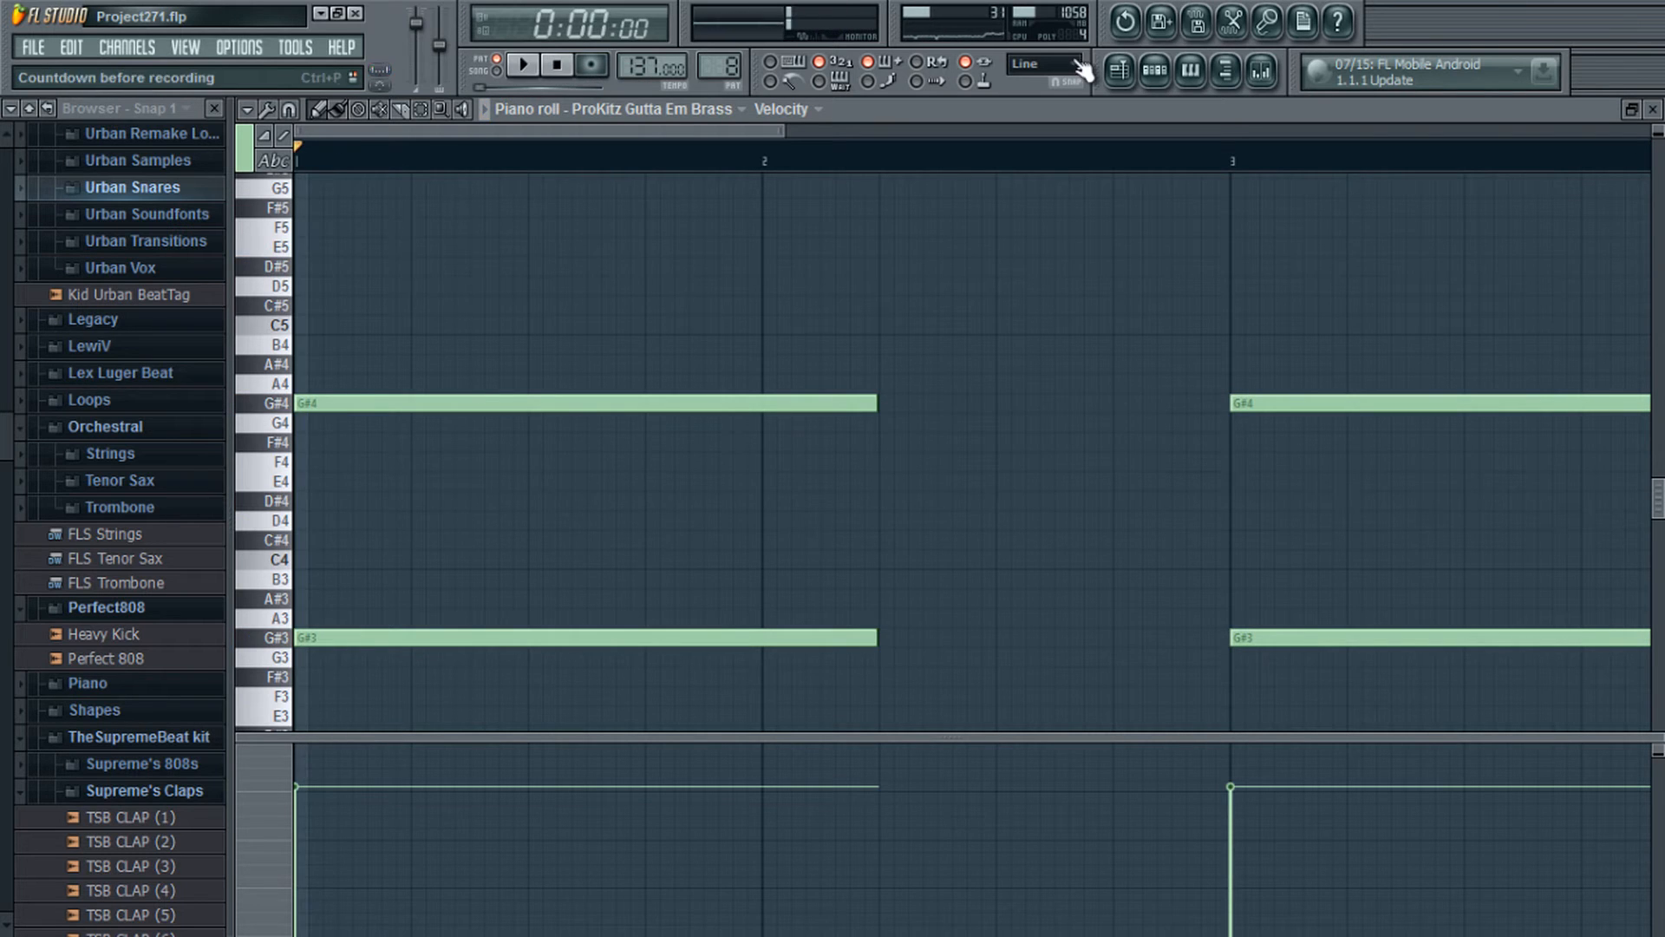
Step: Show the channel rack, switch to pattern 3, and start playback in song mode
{"action": "left_click", "coordinate": [1155, 69]}
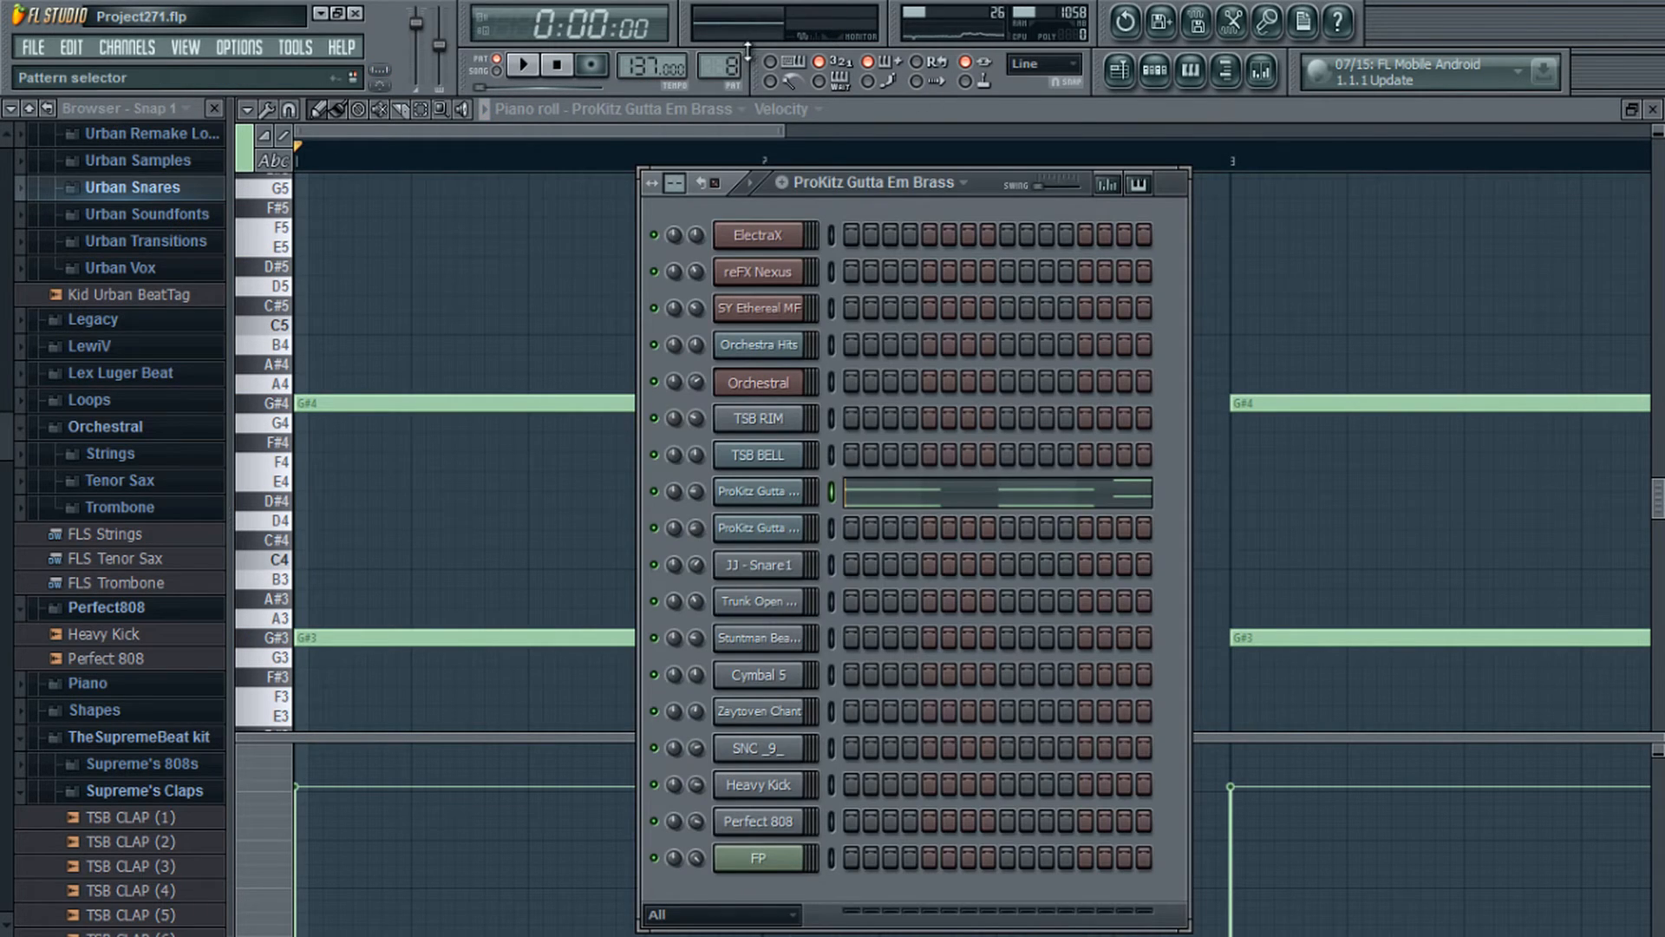
{"action": "mouse_move", "coordinate": [747, 53]}
{"action": "left_mouse_down"}
{"action": "mouse_move", "coordinate": [747, 893]}
{"action": "mouse_move", "coordinate": [755, 80]}
{"action": "left_mouse_up"}
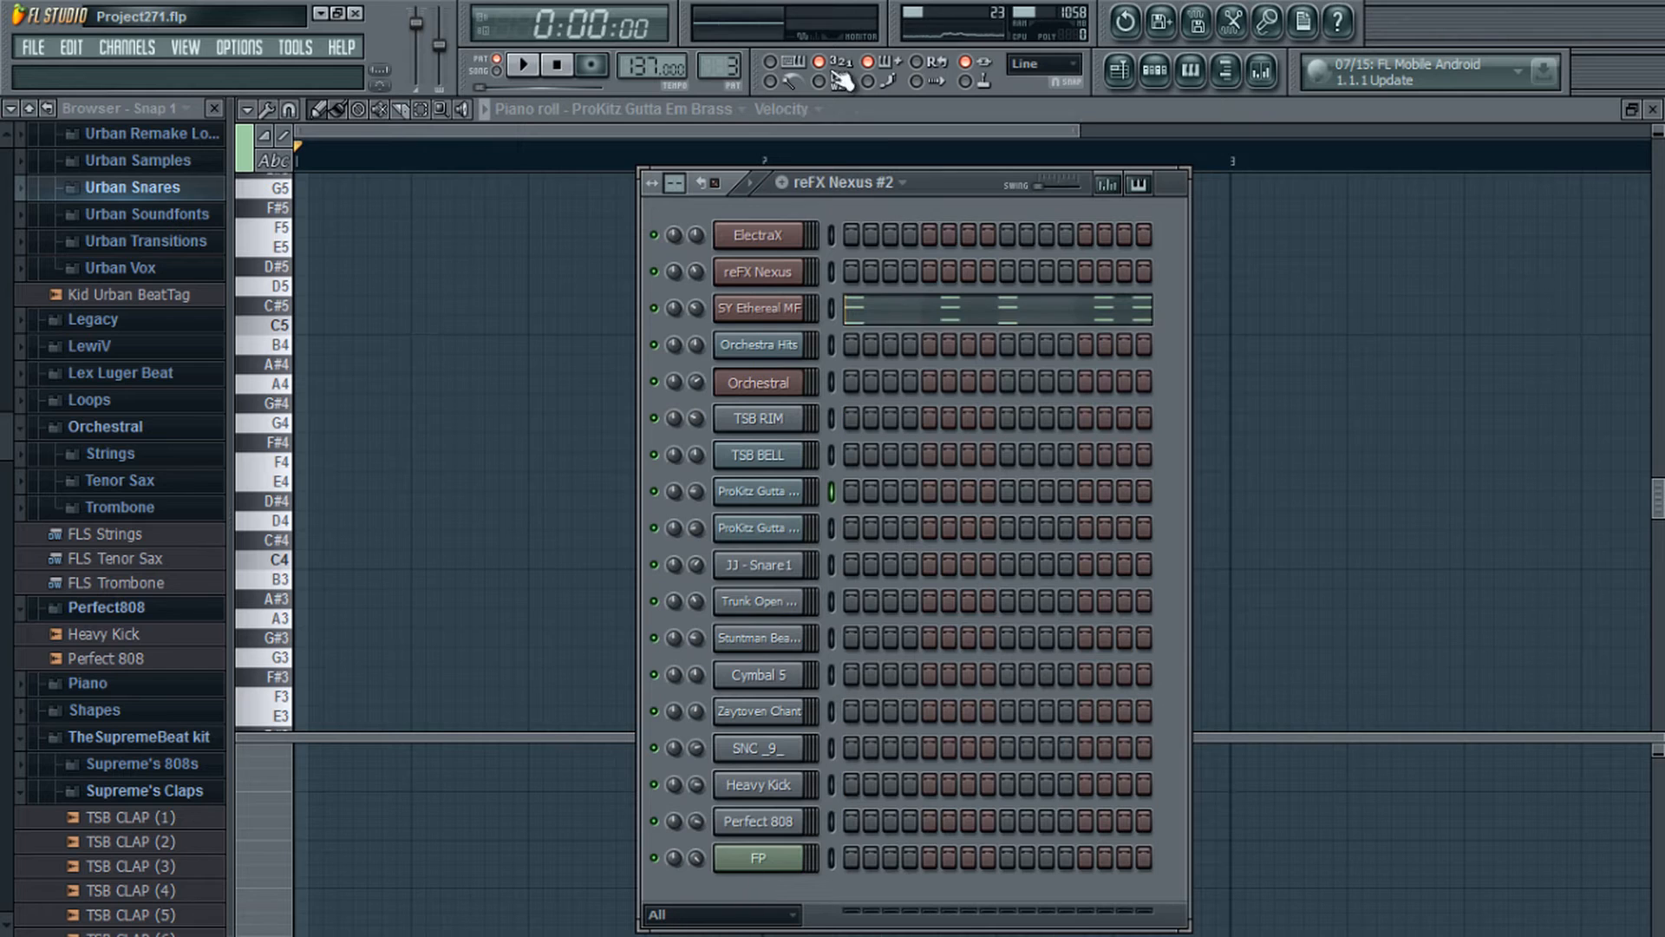
{"action": "left_click", "coordinate": [523, 64]}
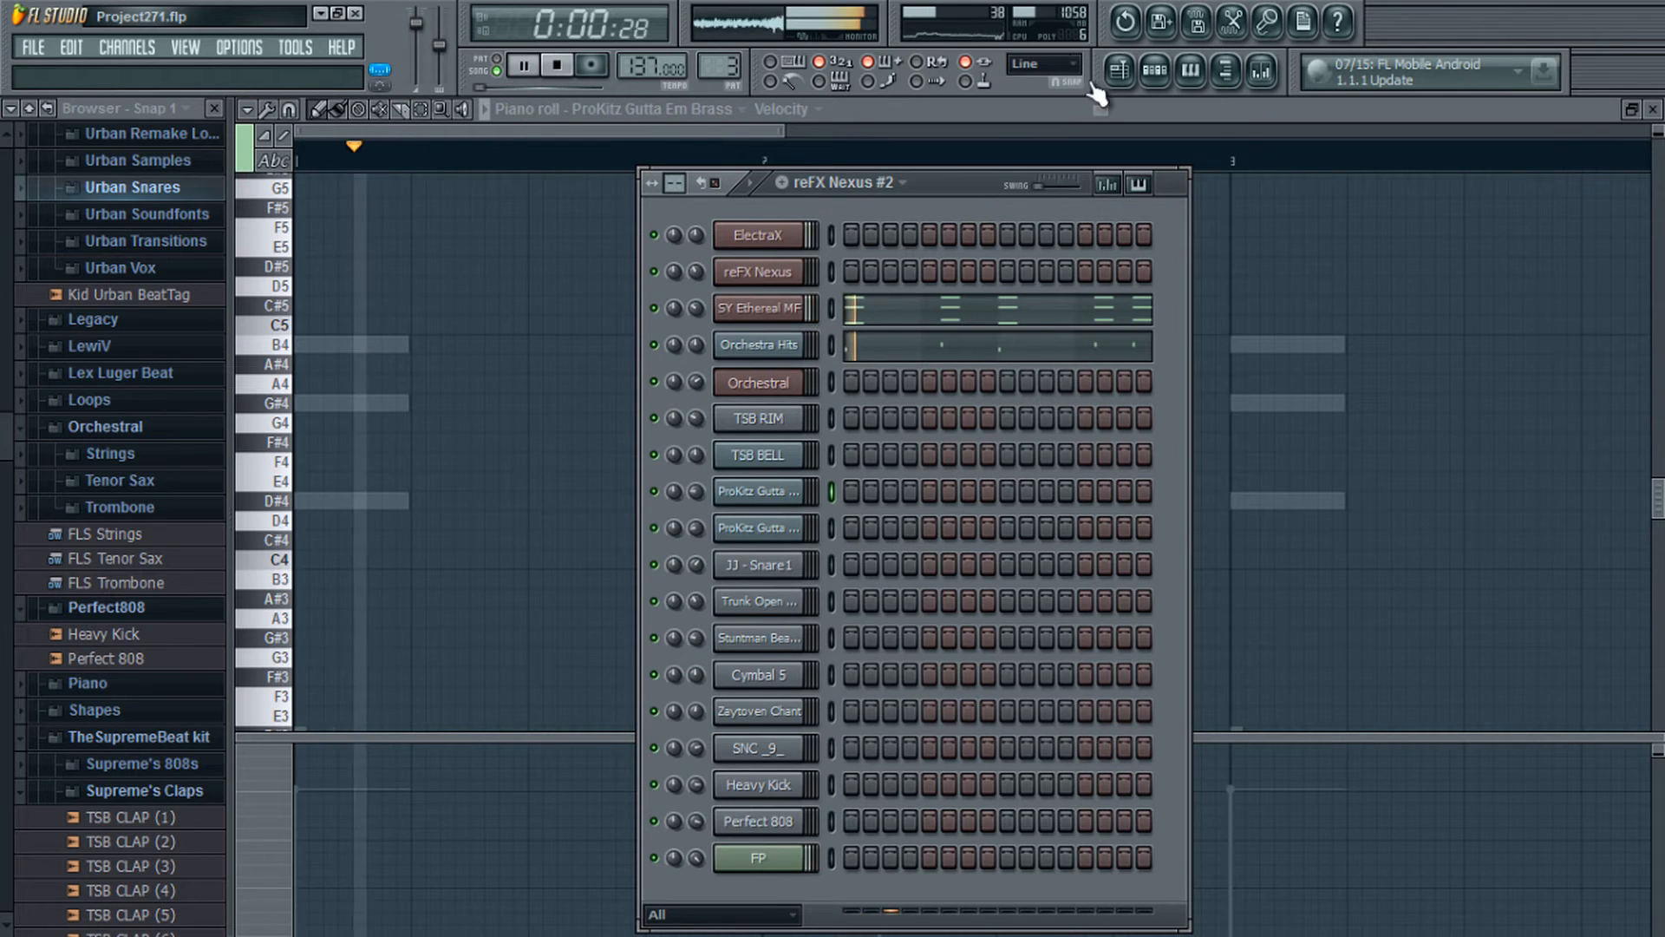
Step: Bring up the playlist, compact the track heights and zoom in on the timeline while the song plays, and stop playback
{"action": "key", "text": "F5"}
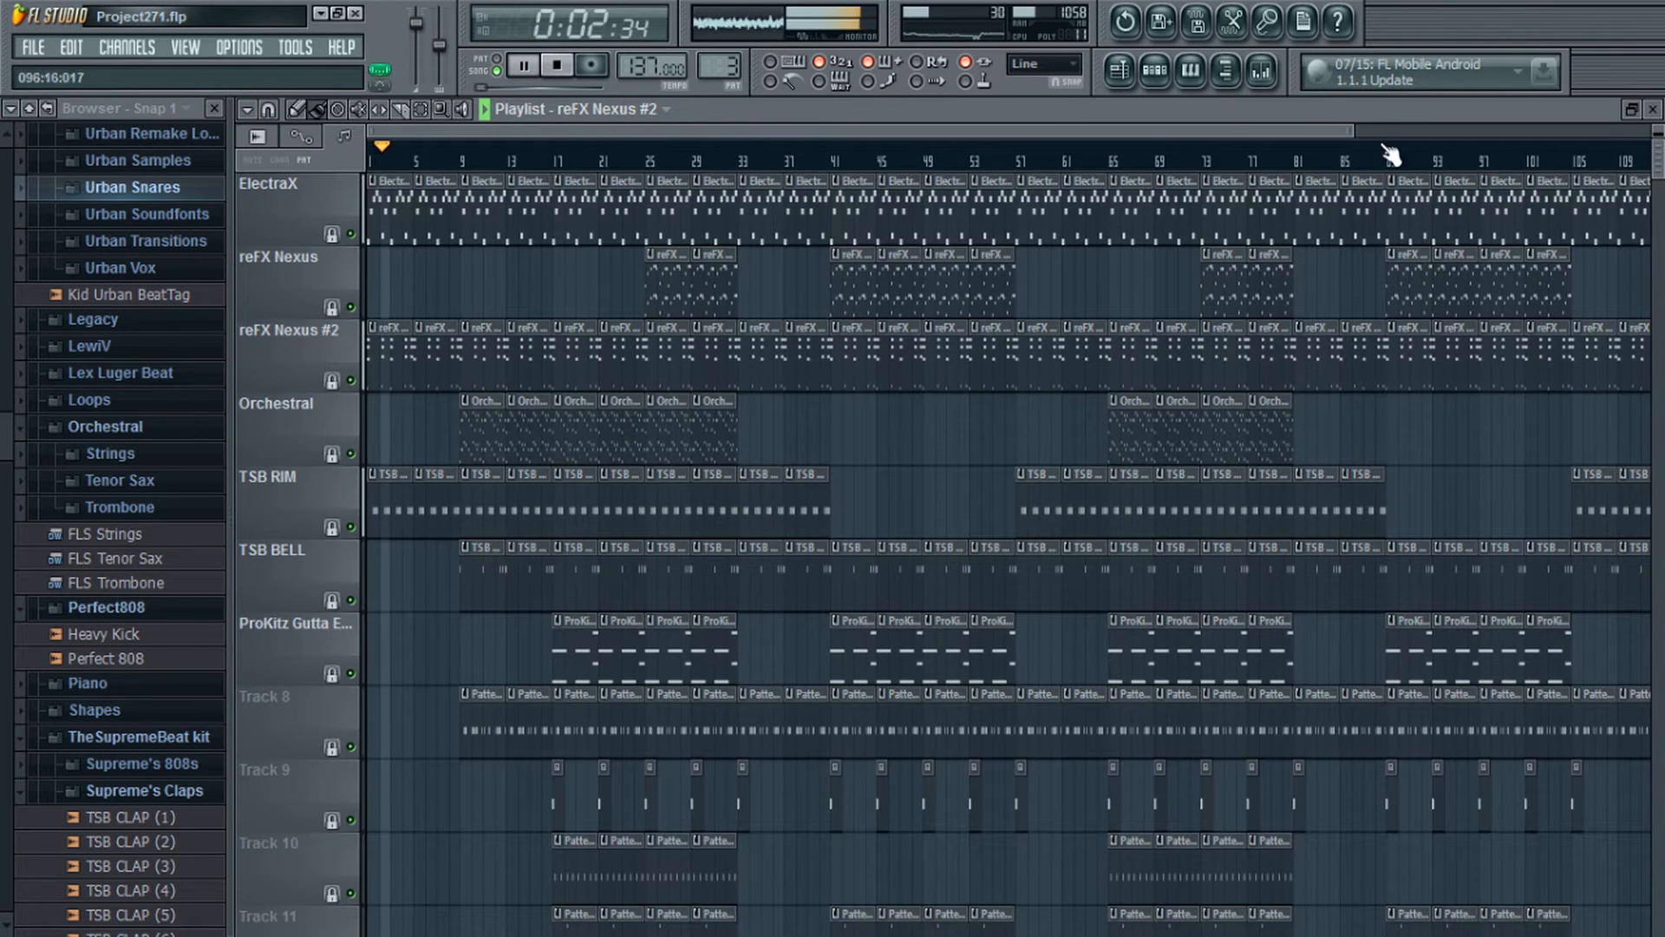
{"action": "left_click_drag", "start_coordinate": [1657, 134], "coordinate": [1657, 150]}
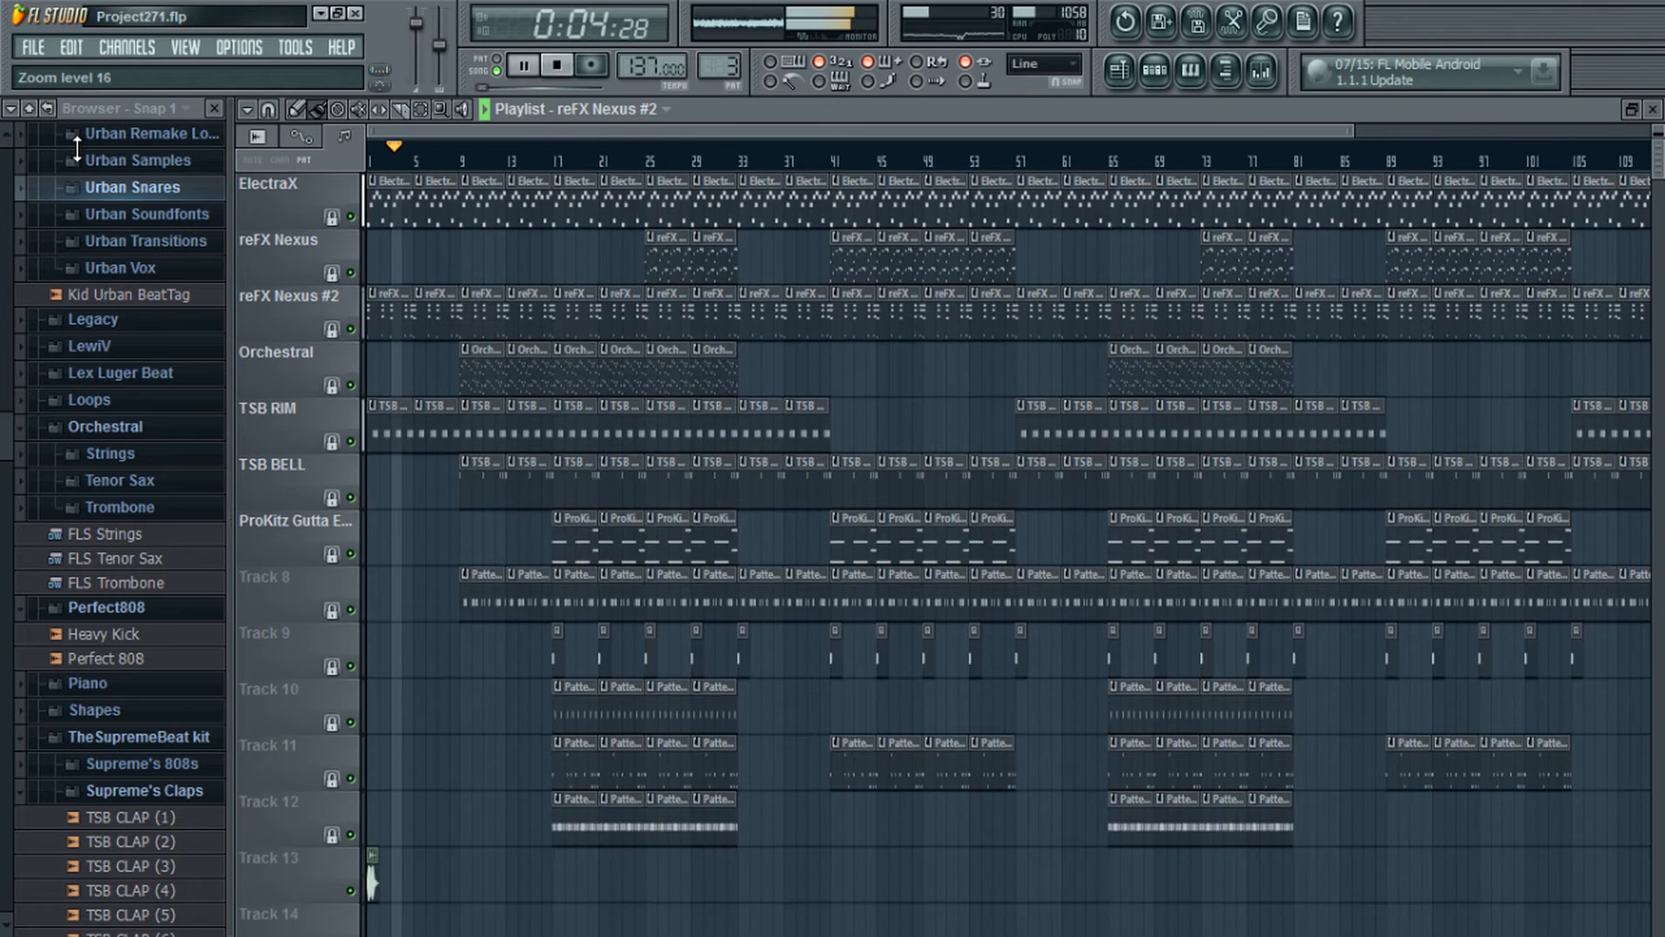
{"action": "left_click_drag", "start_coordinate": [77, 149], "coordinate": [76, 193]}
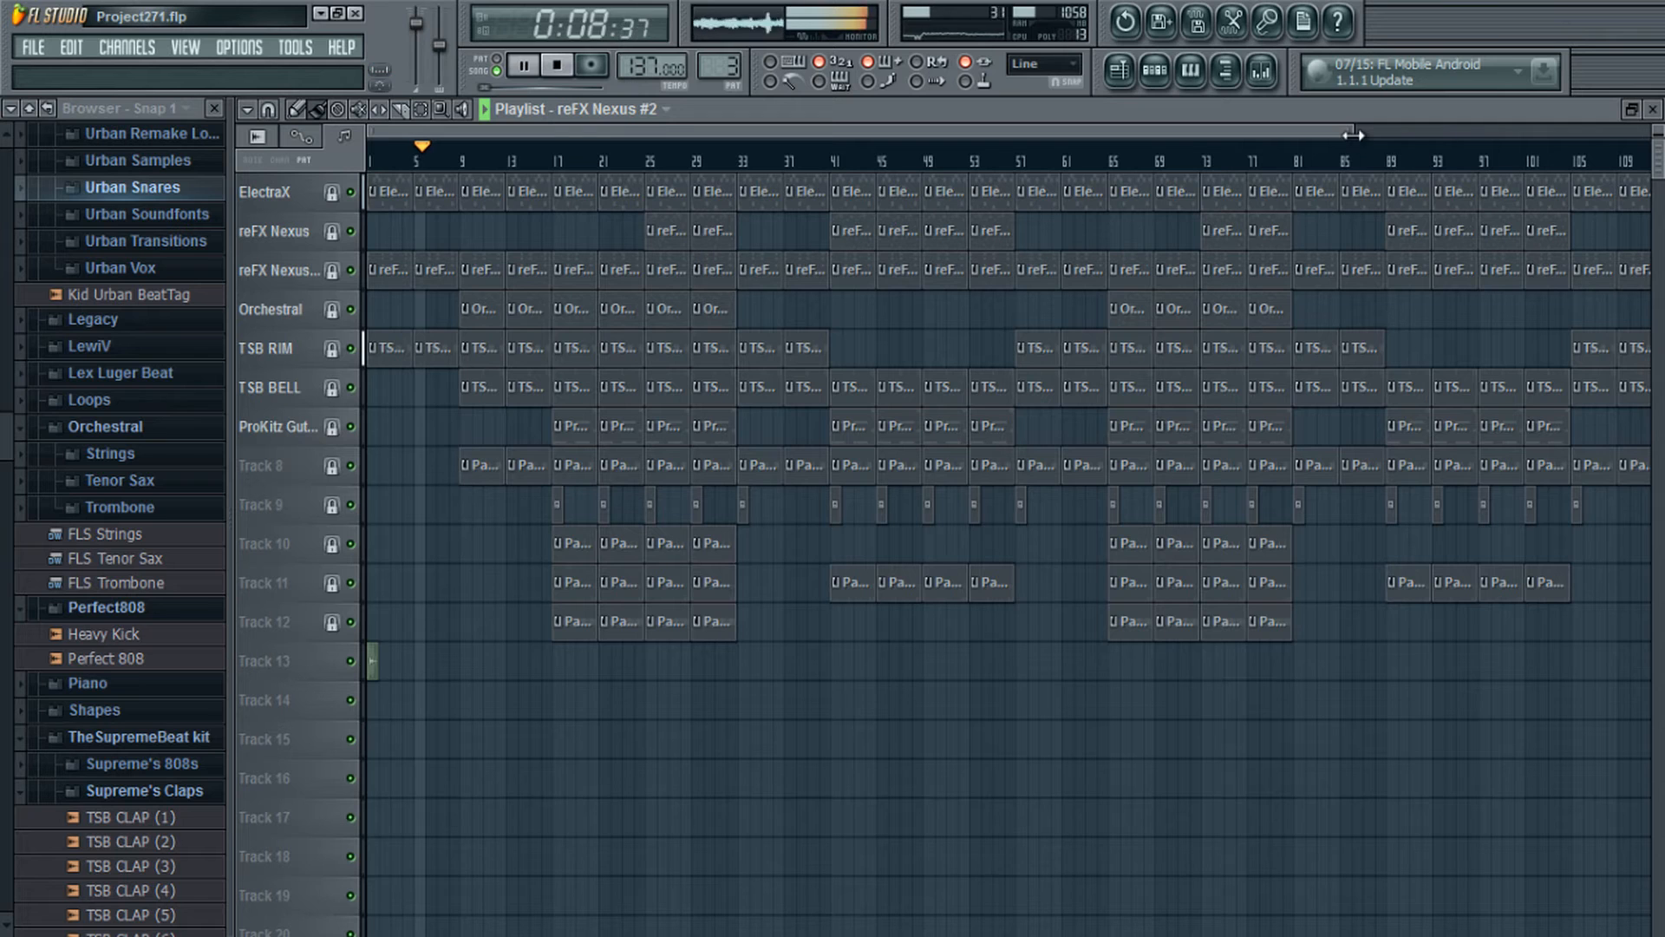
{"action": "left_click_drag", "start_coordinate": [1353, 134], "coordinate": [923, 121]}
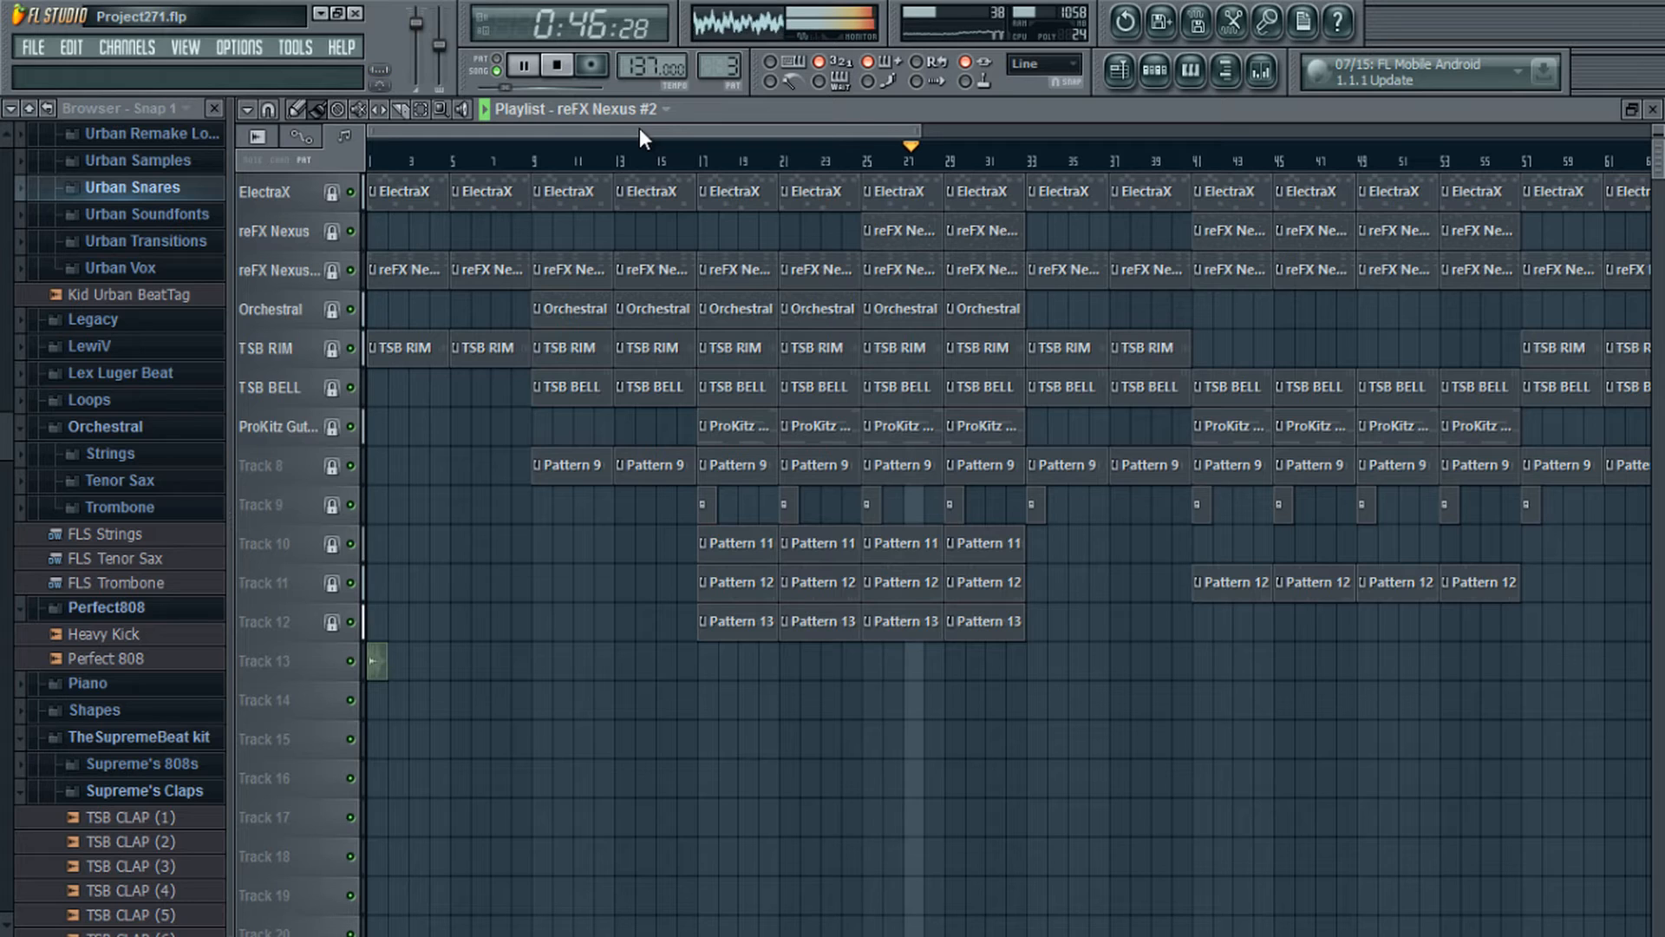
{"action": "left_click", "coordinate": [564, 68]}
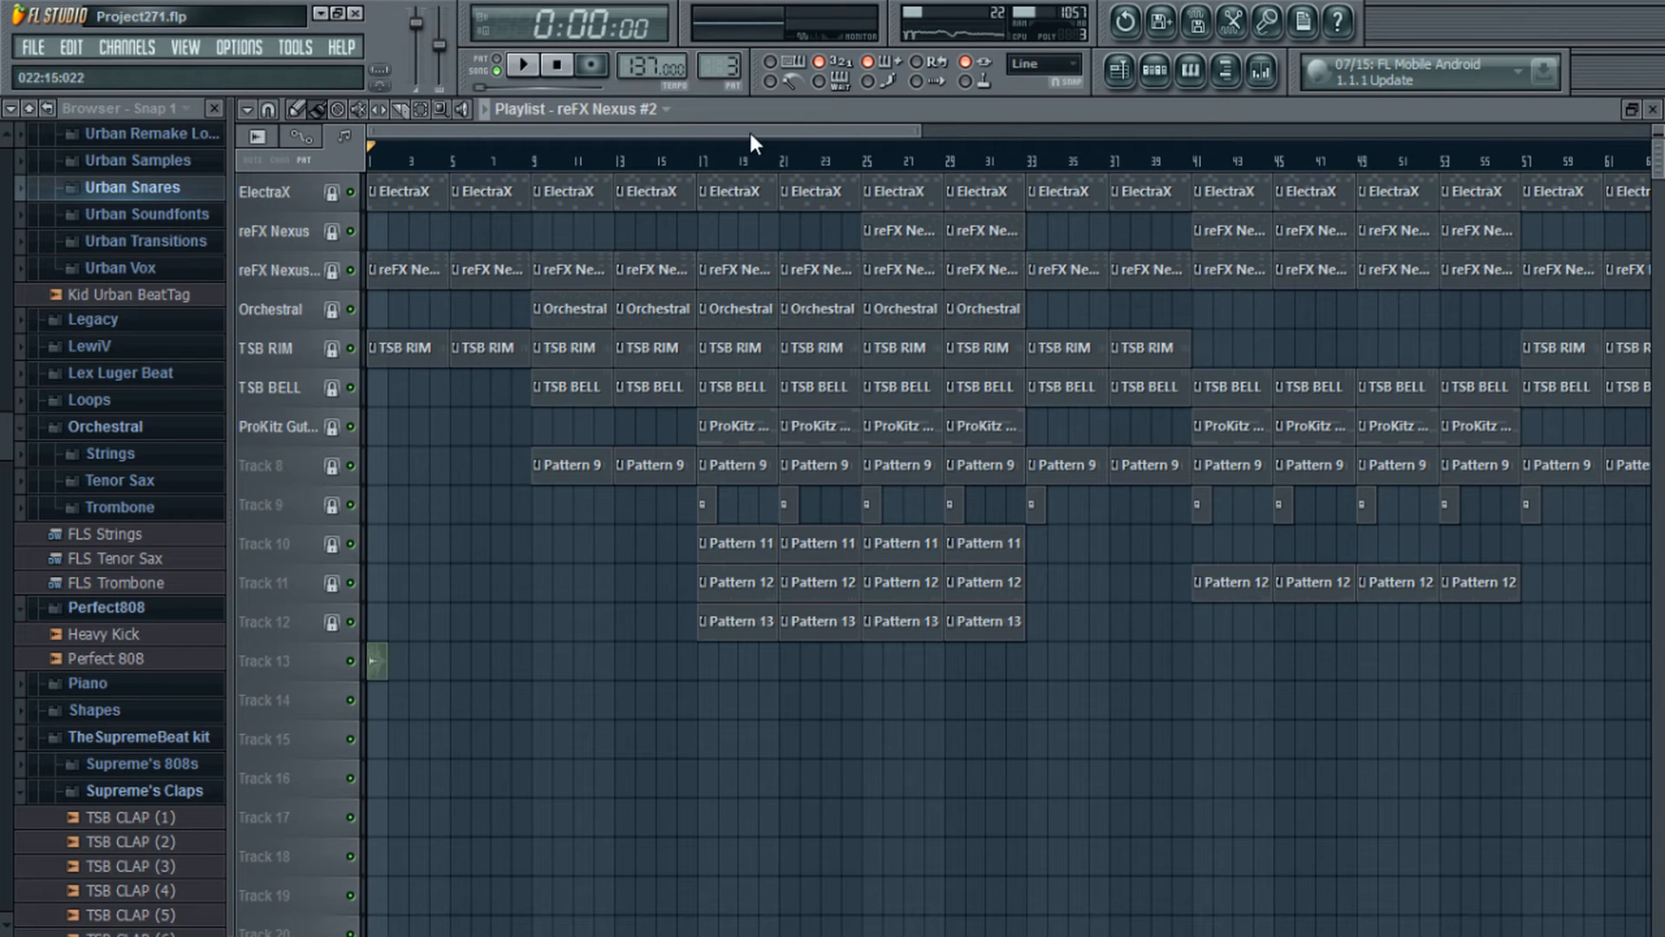
Step: Open the project info settings to check the start date and total working time, and close them
{"action": "left_click_drag", "start_coordinate": [751, 133], "coordinate": [309, 142]}
{"action": "left_click", "coordinate": [220, 52]}
{"action": "left_click", "coordinate": [283, 203]}
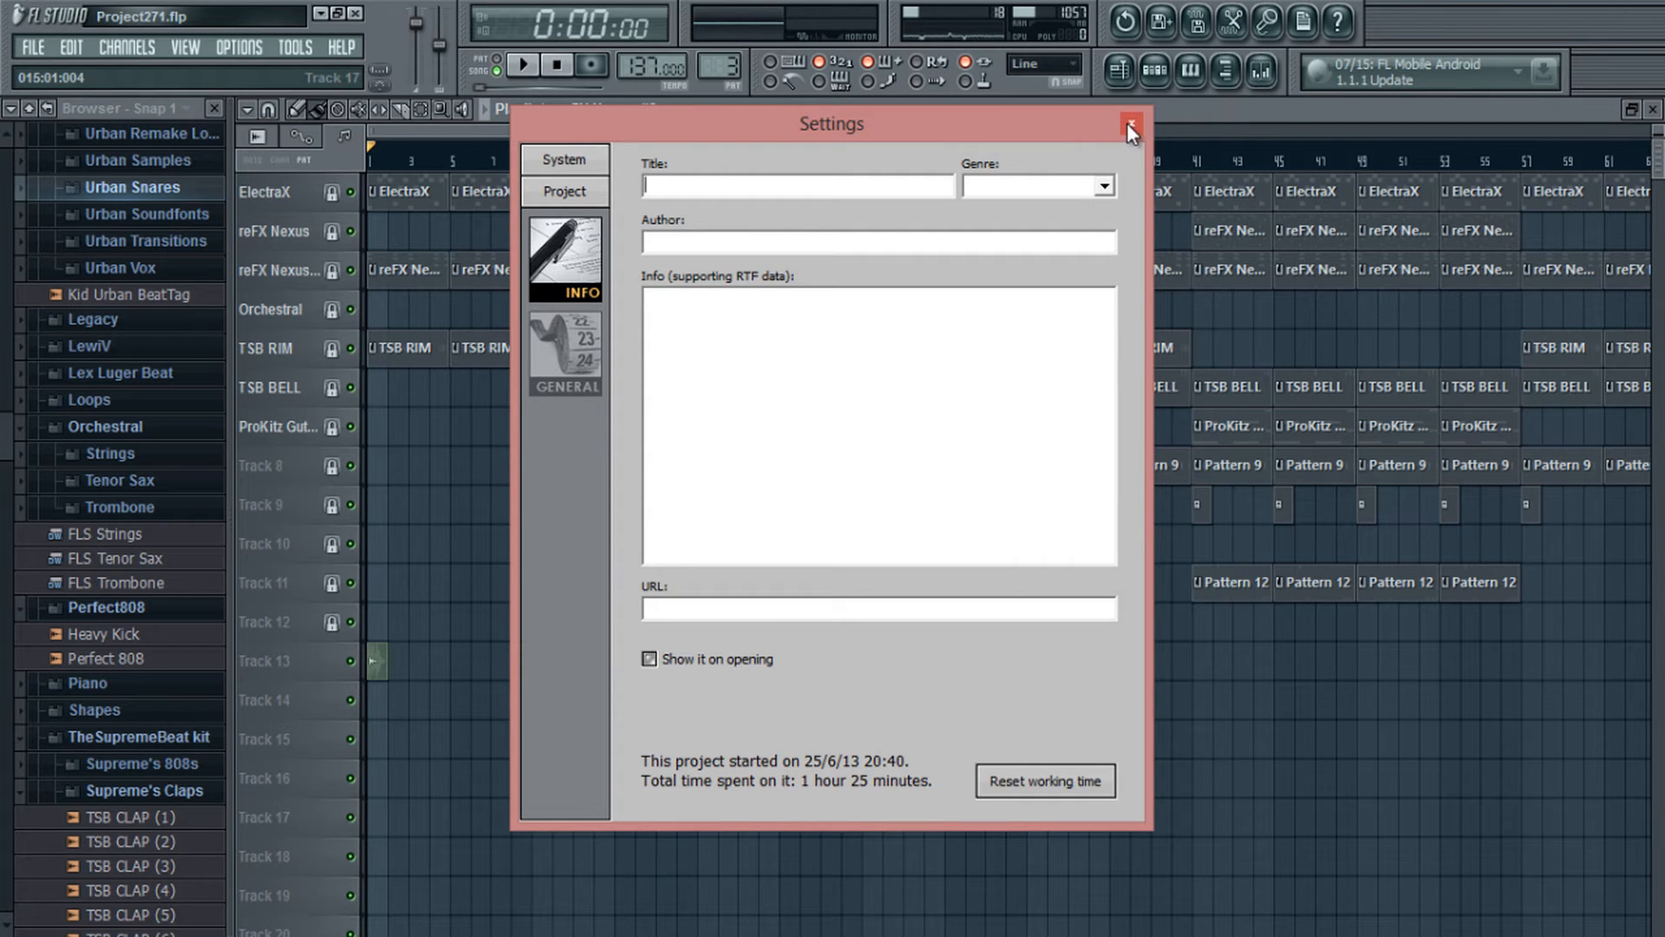
{"action": "left_click", "coordinate": [1129, 123]}
{"action": "left_click_drag", "start_coordinate": [888, 128], "coordinate": [501, 153]}
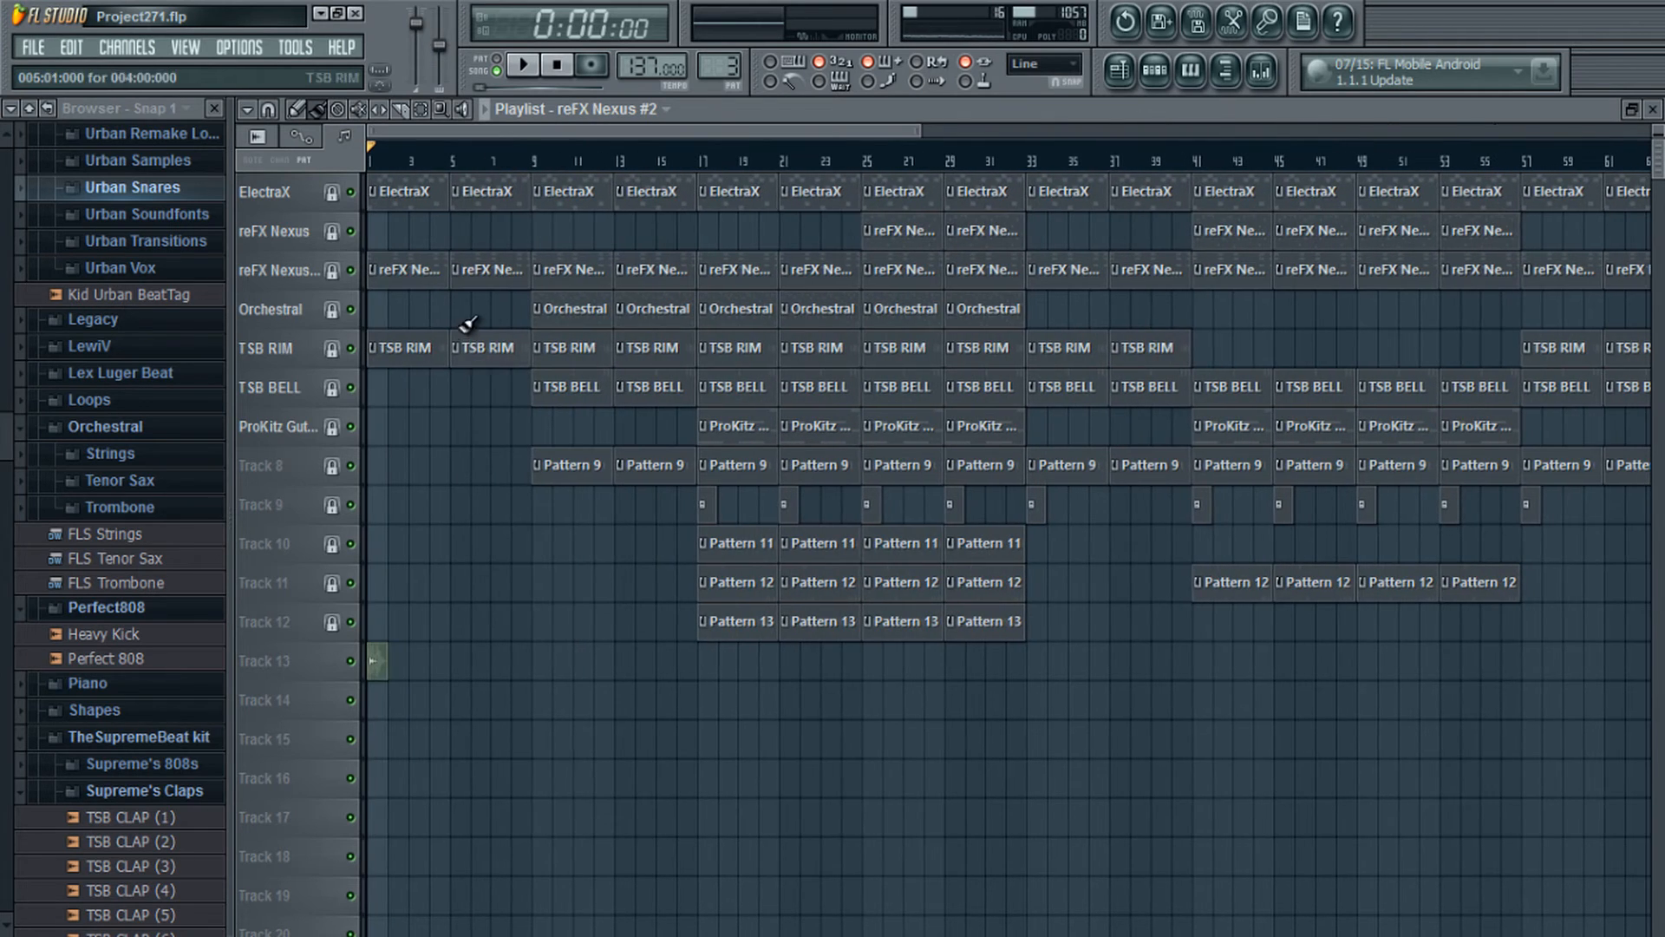
{"action": "mouse_move", "coordinate": [603, 136]}
{"action": "left_mouse_down"}
{"action": "mouse_move", "coordinate": [731, 130]}
{"action": "mouse_move", "coordinate": [604, 130]}
{"action": "left_mouse_up"}
{"action": "left_click_drag", "start_coordinate": [633, 134], "coordinate": [590, 132]}
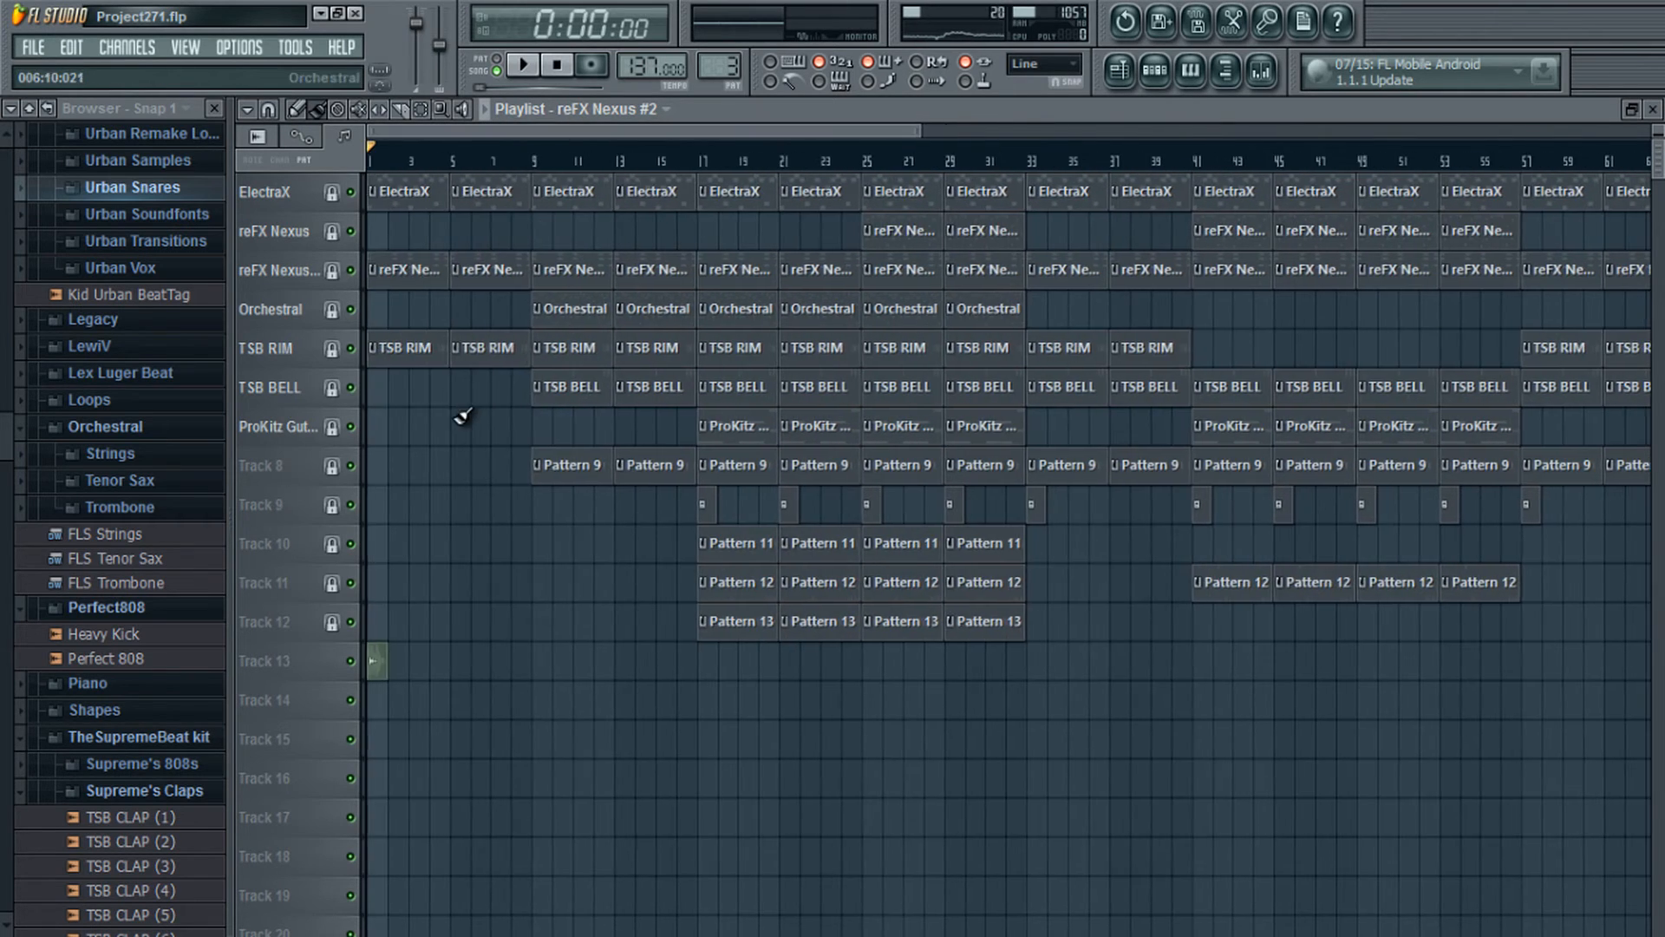
Step: Show the channel rack over the playlist and switch to pattern 1, the ElectraX melody
{"action": "left_click", "coordinate": [1155, 73]}
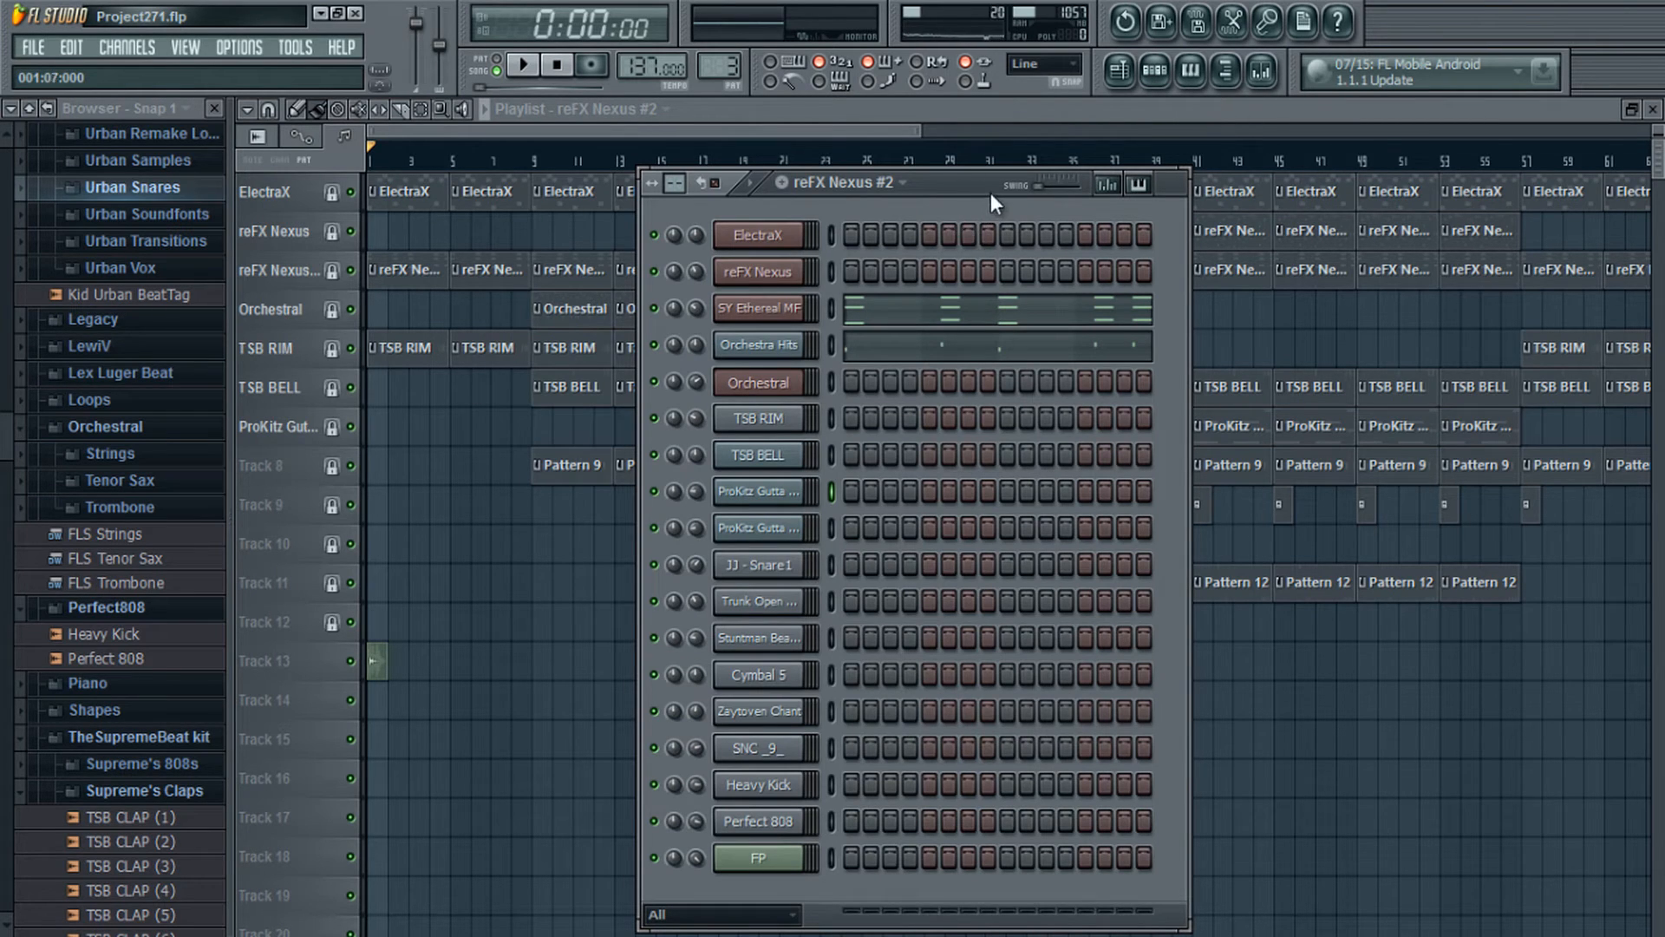
{"action": "left_click_drag", "start_coordinate": [839, 132], "coordinate": [787, 156]}
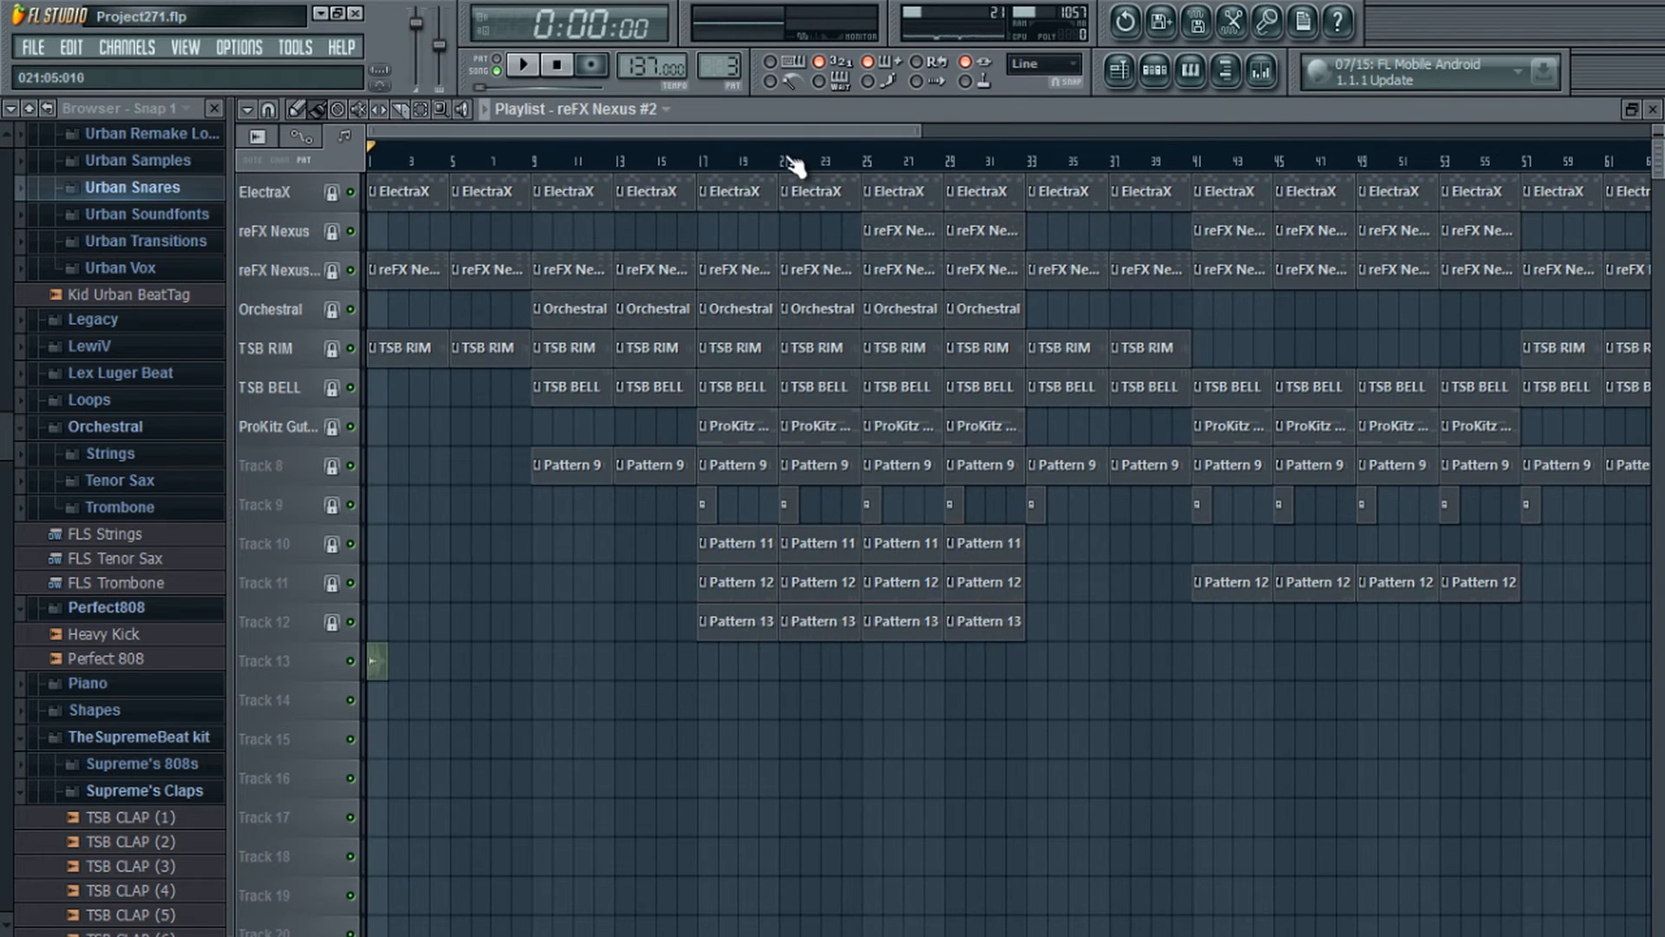
{"action": "left_click", "coordinate": [1157, 71]}
{"action": "left_click_drag", "start_coordinate": [729, 121], "coordinate": [735, 149]}
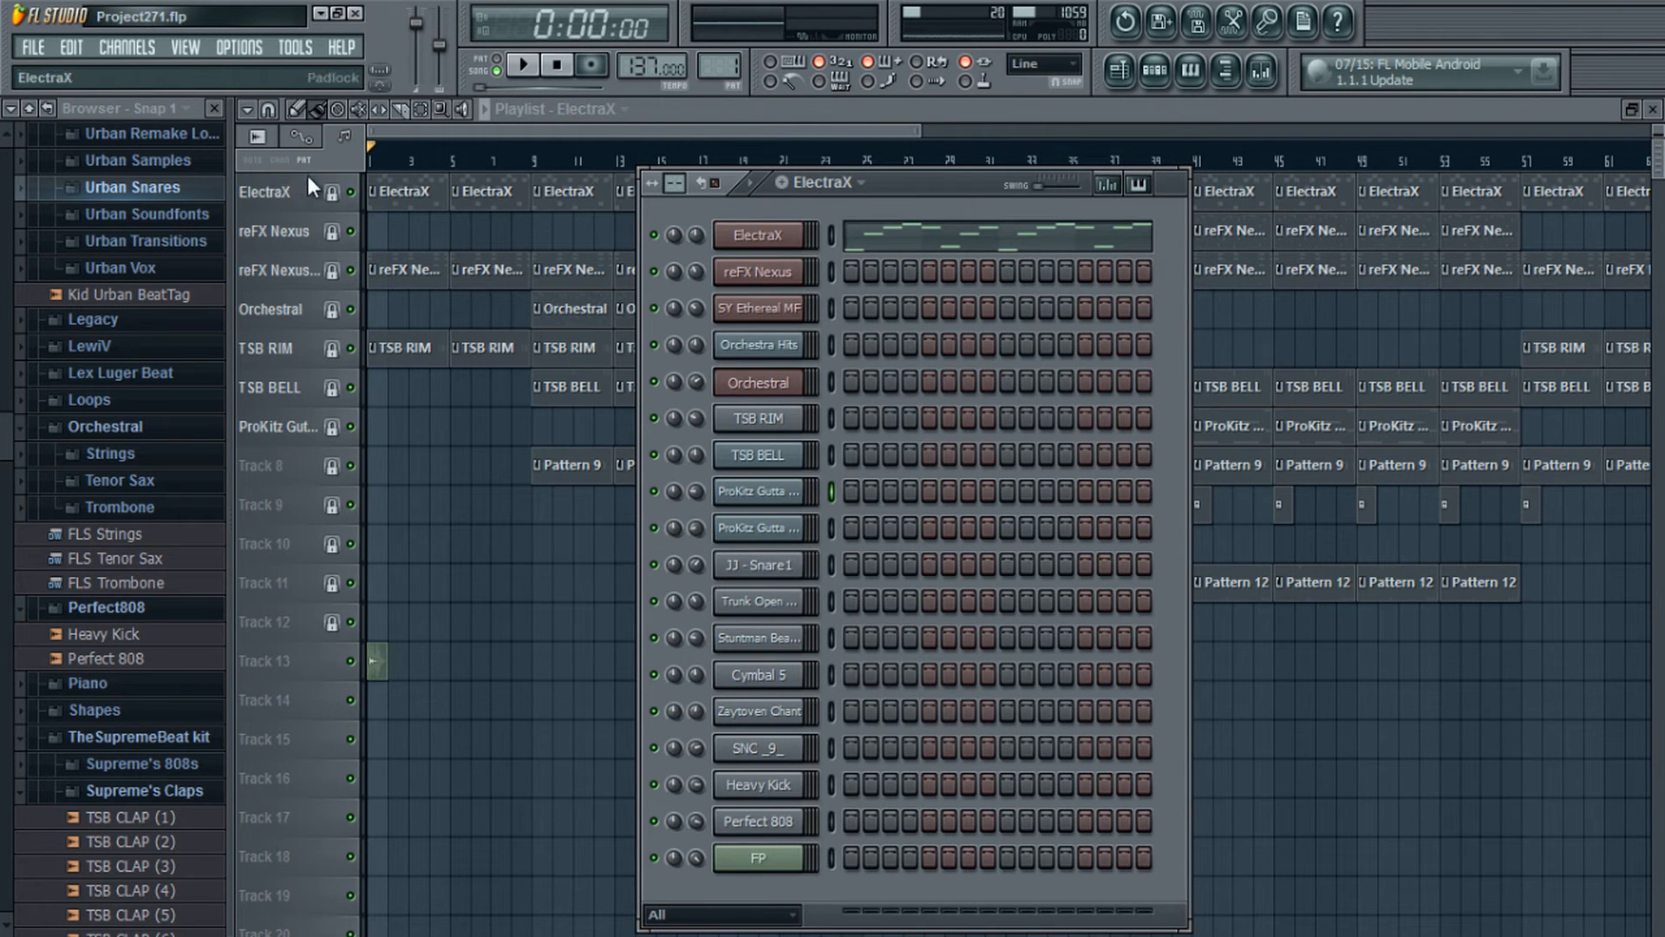
Step: Open the project Love sosa remake without saving the changes to Project271.flp
{"action": "scroll", "coordinate": [2, 394], "scroll_direction": "up", "scroll_amount": 6}
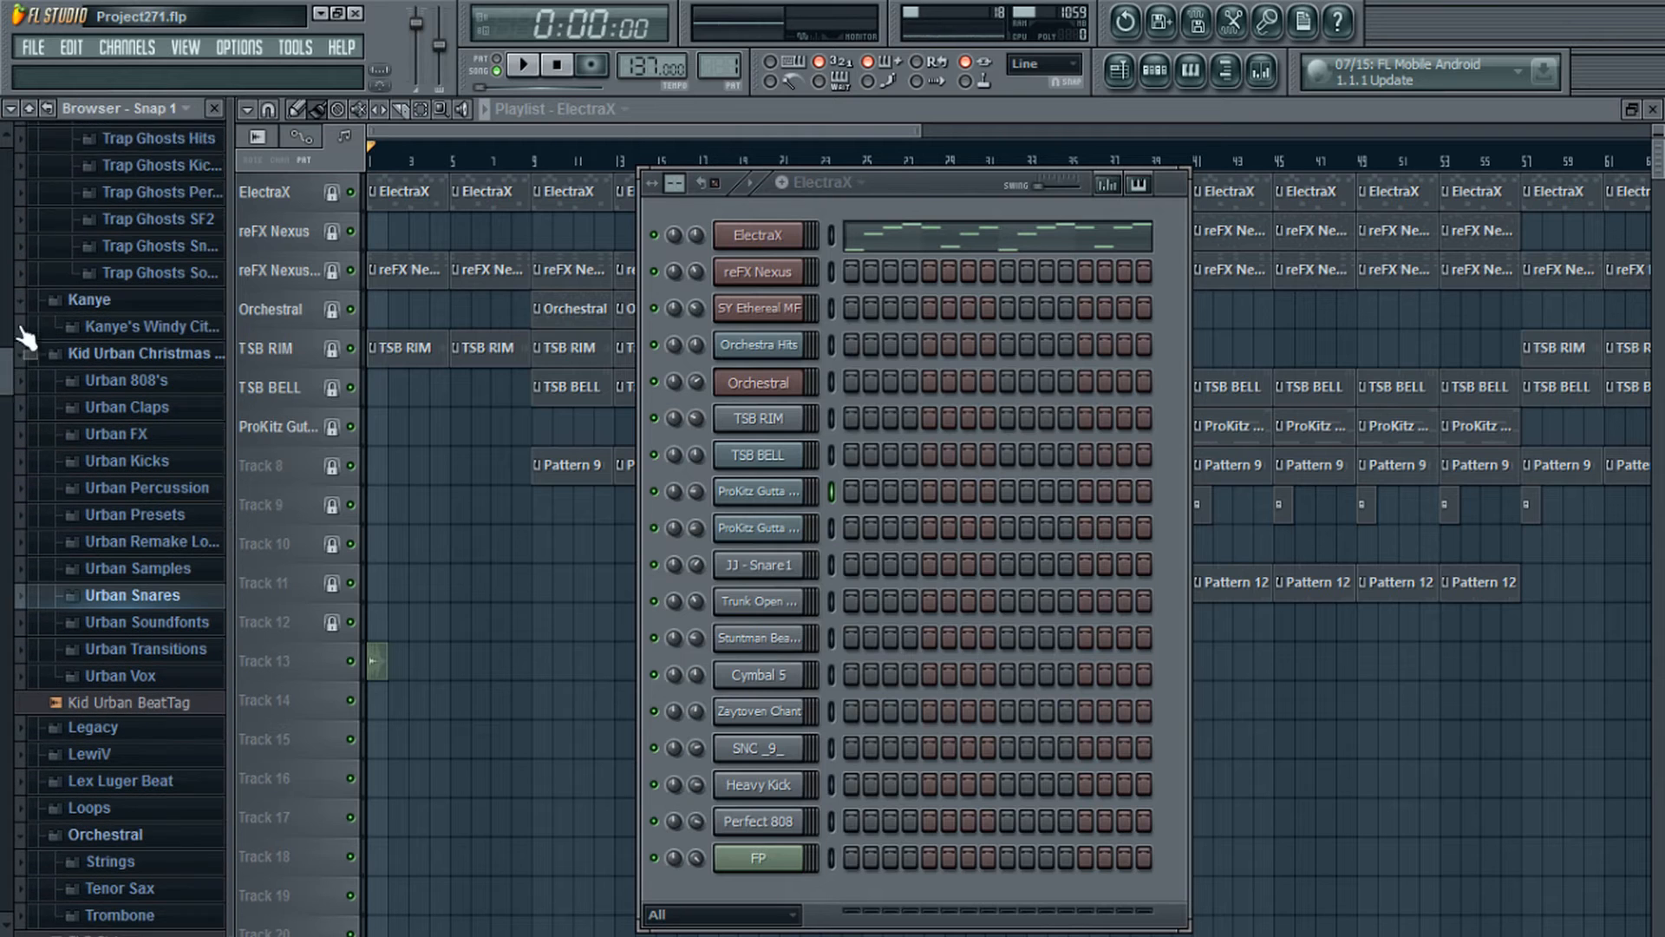
{"action": "left_click", "coordinate": [33, 46]}
{"action": "left_click", "coordinate": [45, 112]}
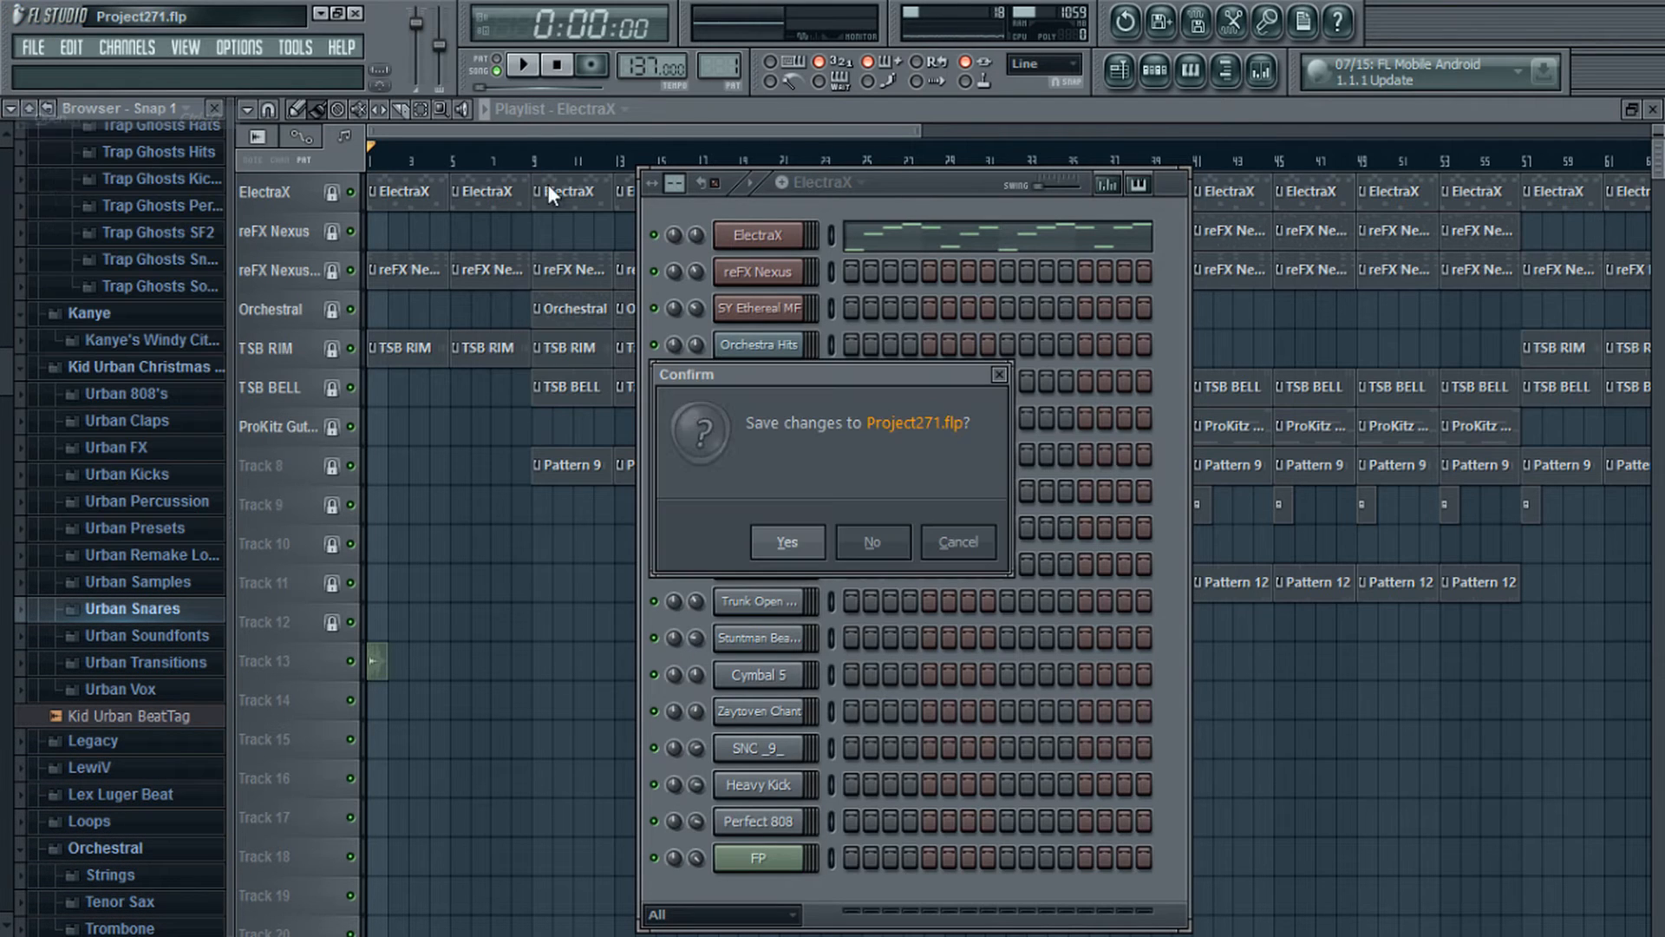
{"action": "left_click", "coordinate": [873, 541]}
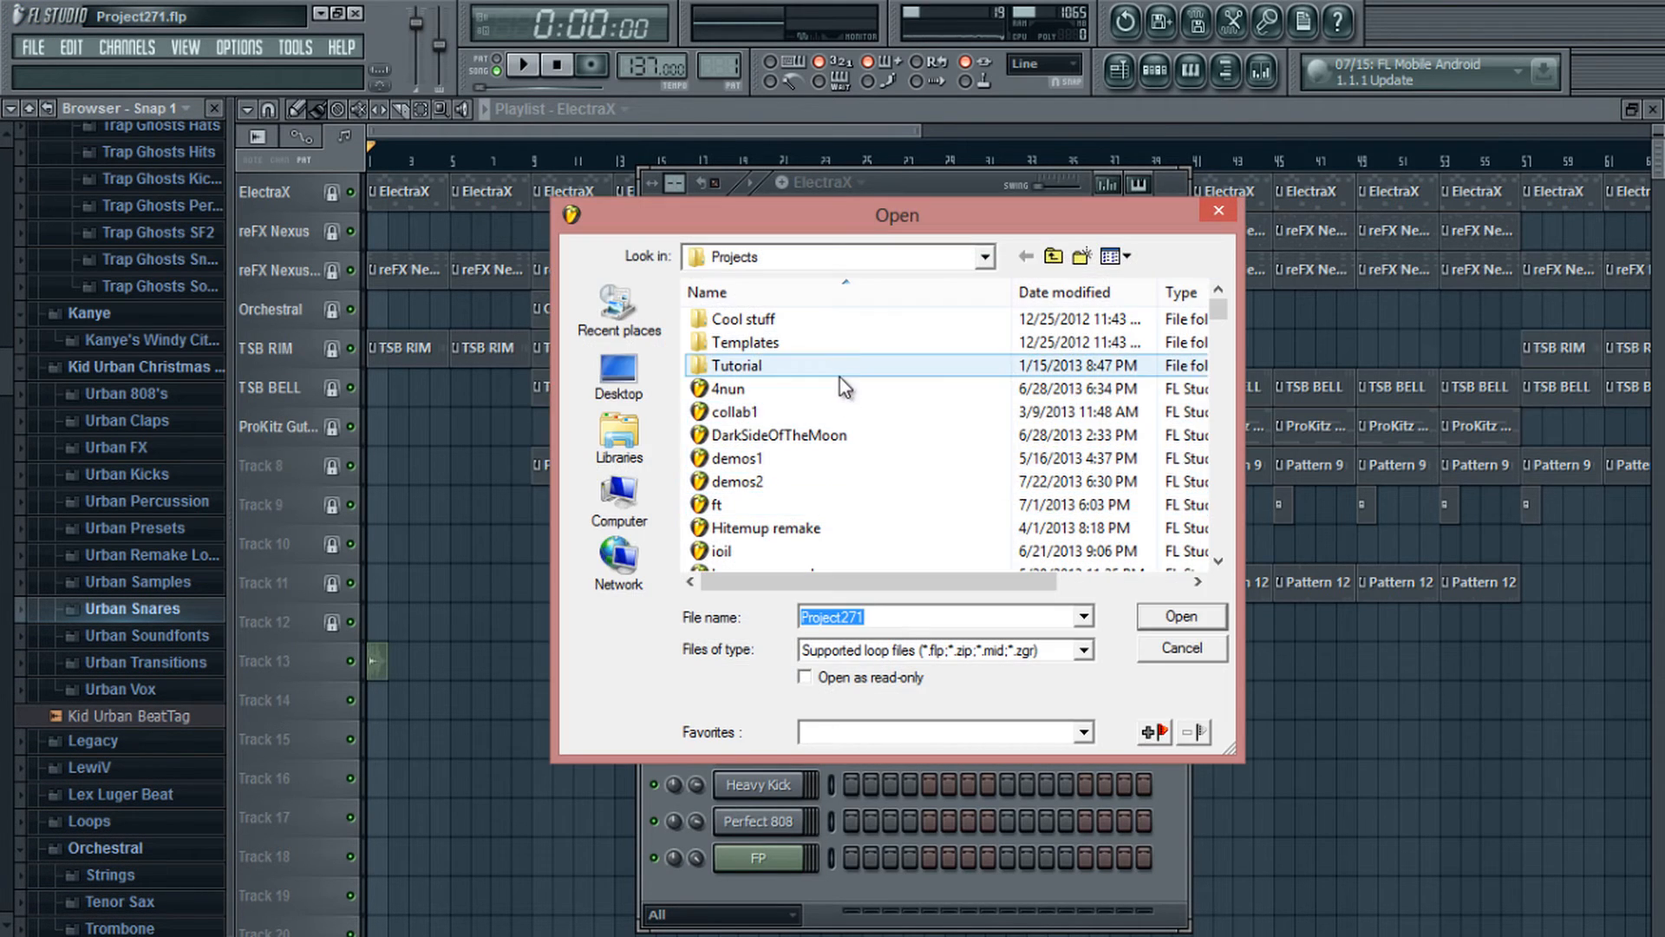
{"action": "left_click_drag", "start_coordinate": [1221, 318], "coordinate": [1221, 322]}
{"action": "left_click", "coordinate": [935, 411]}
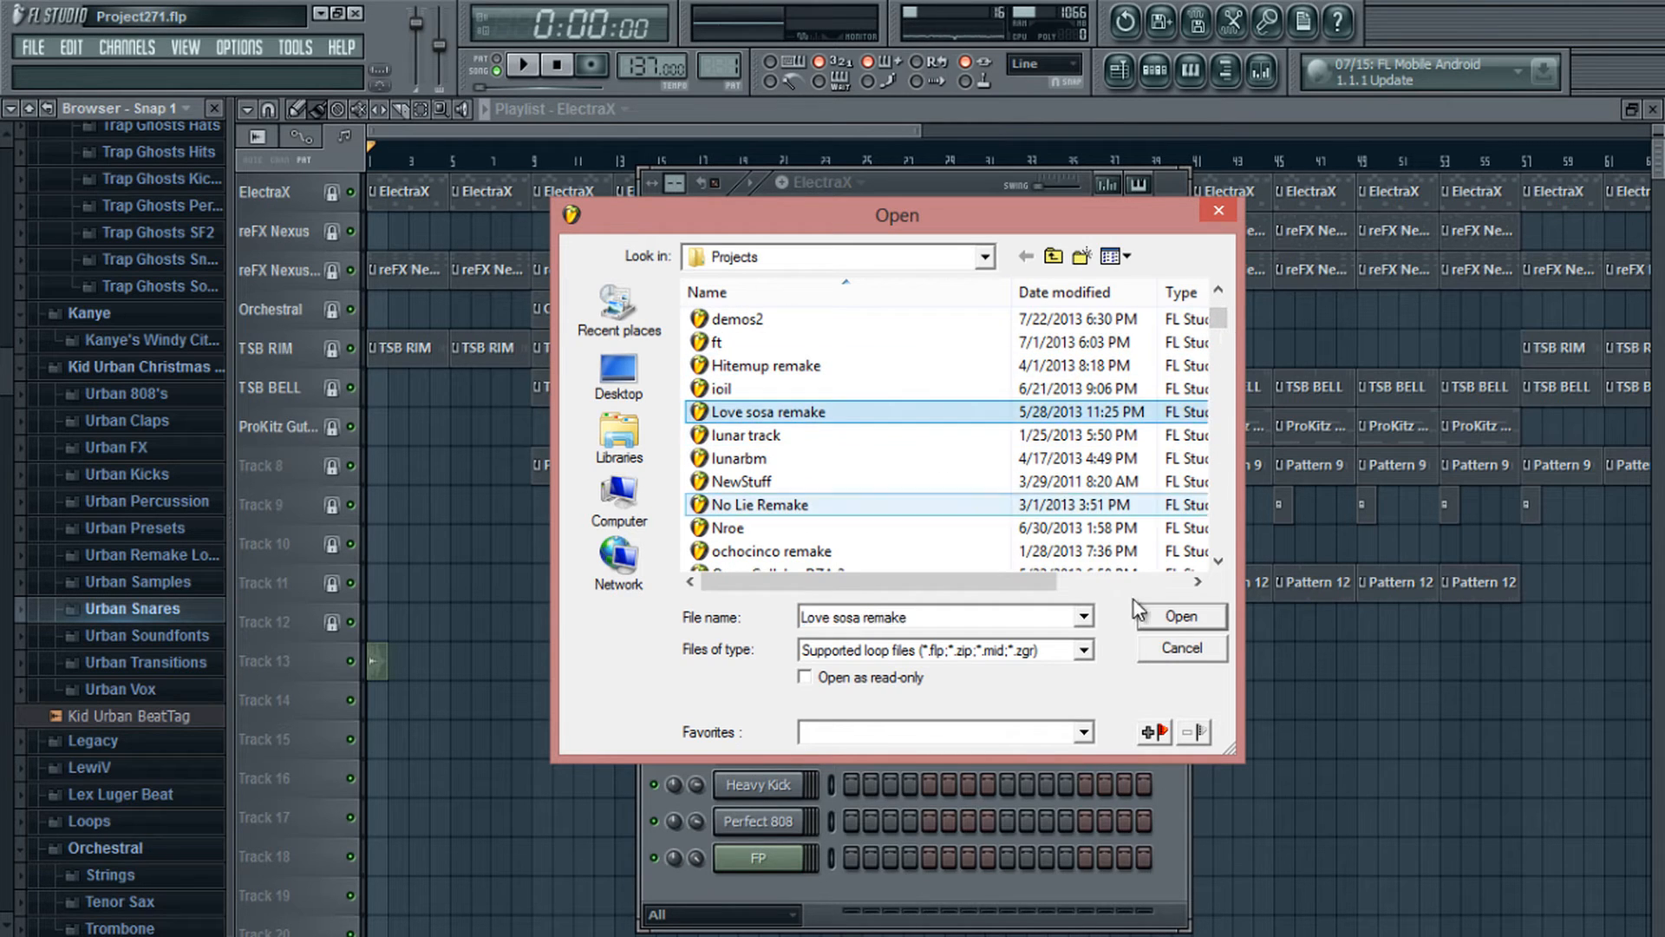
{"action": "left_click", "coordinate": [1181, 616]}
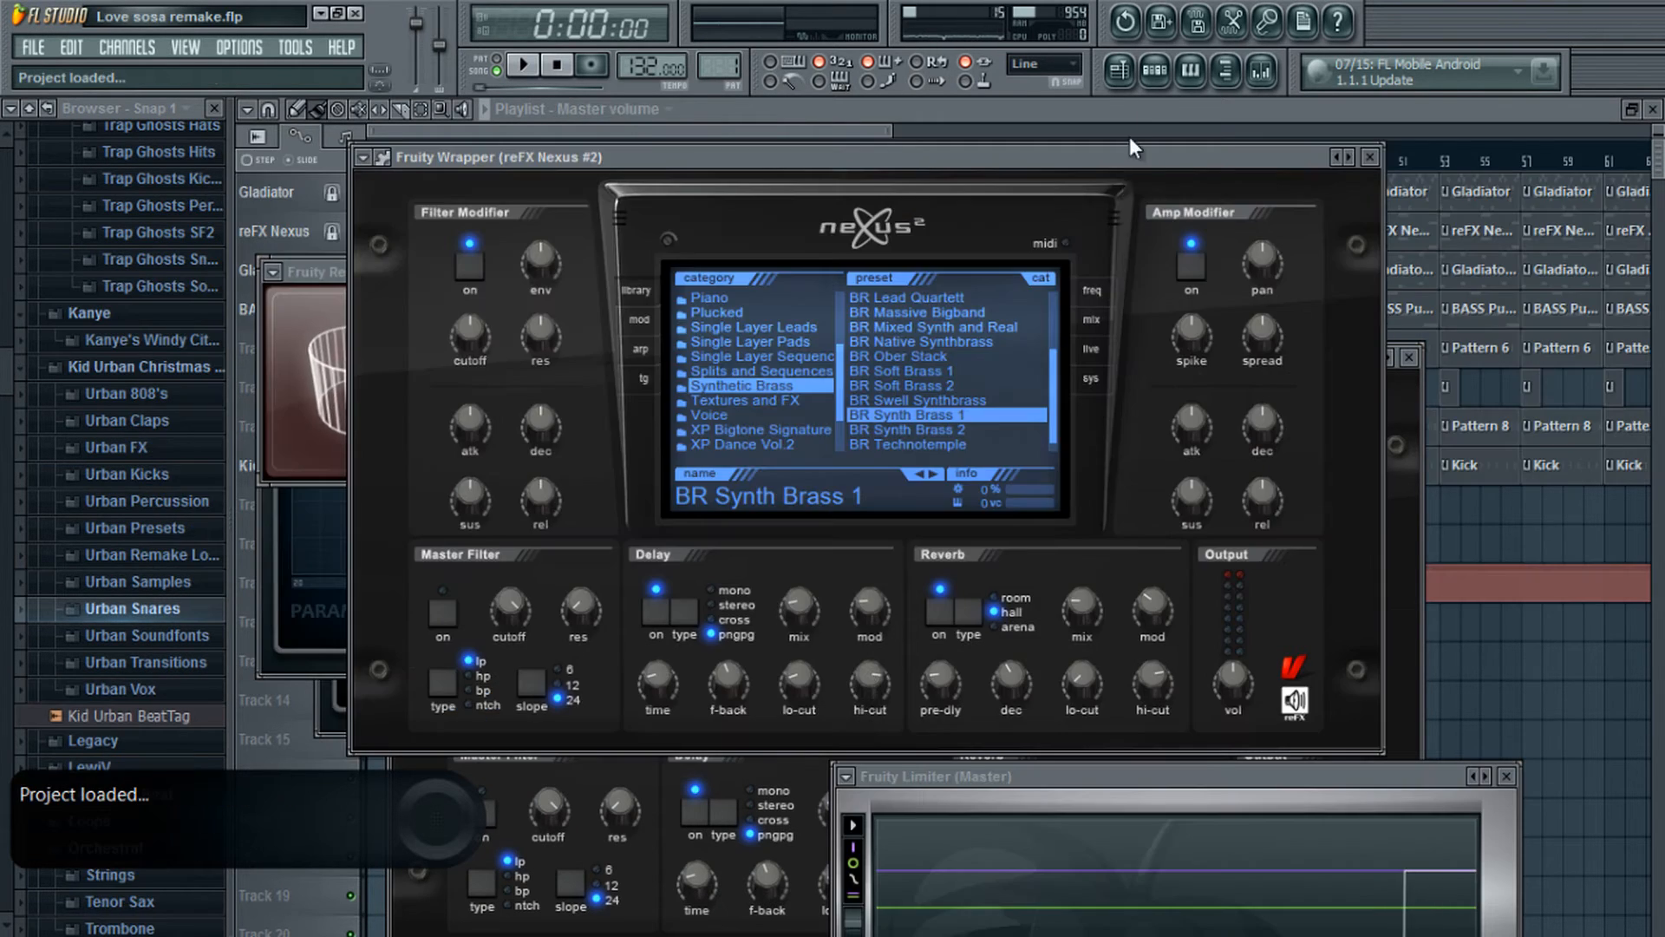
Step: Bring up the channel rack and look through patterns 1 to 4, including the Gladiator #2 and BASS Punch parts
{"action": "left_click", "coordinate": [1167, 76]}
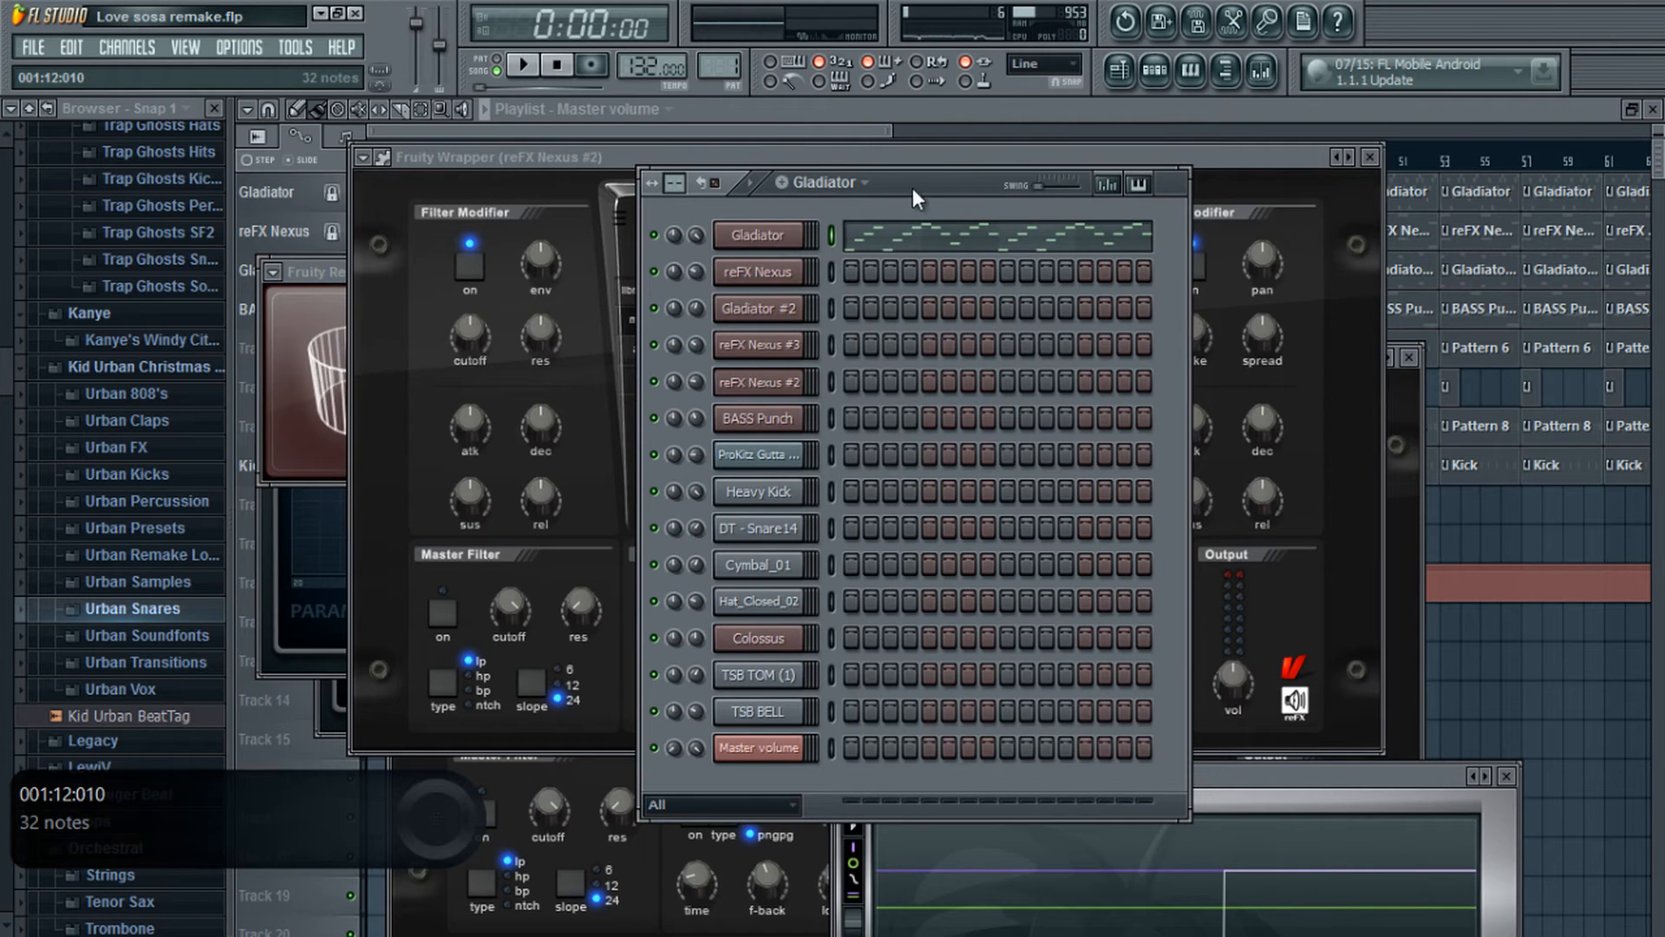
{"action": "left_click_drag", "start_coordinate": [929, 194], "coordinate": [826, 249]}
{"action": "left_click_drag", "start_coordinate": [731, 66], "coordinate": [756, 875]}
{"action": "scroll", "coordinate": [741, 80], "scroll_direction": "up", "scroll_amount": 1}
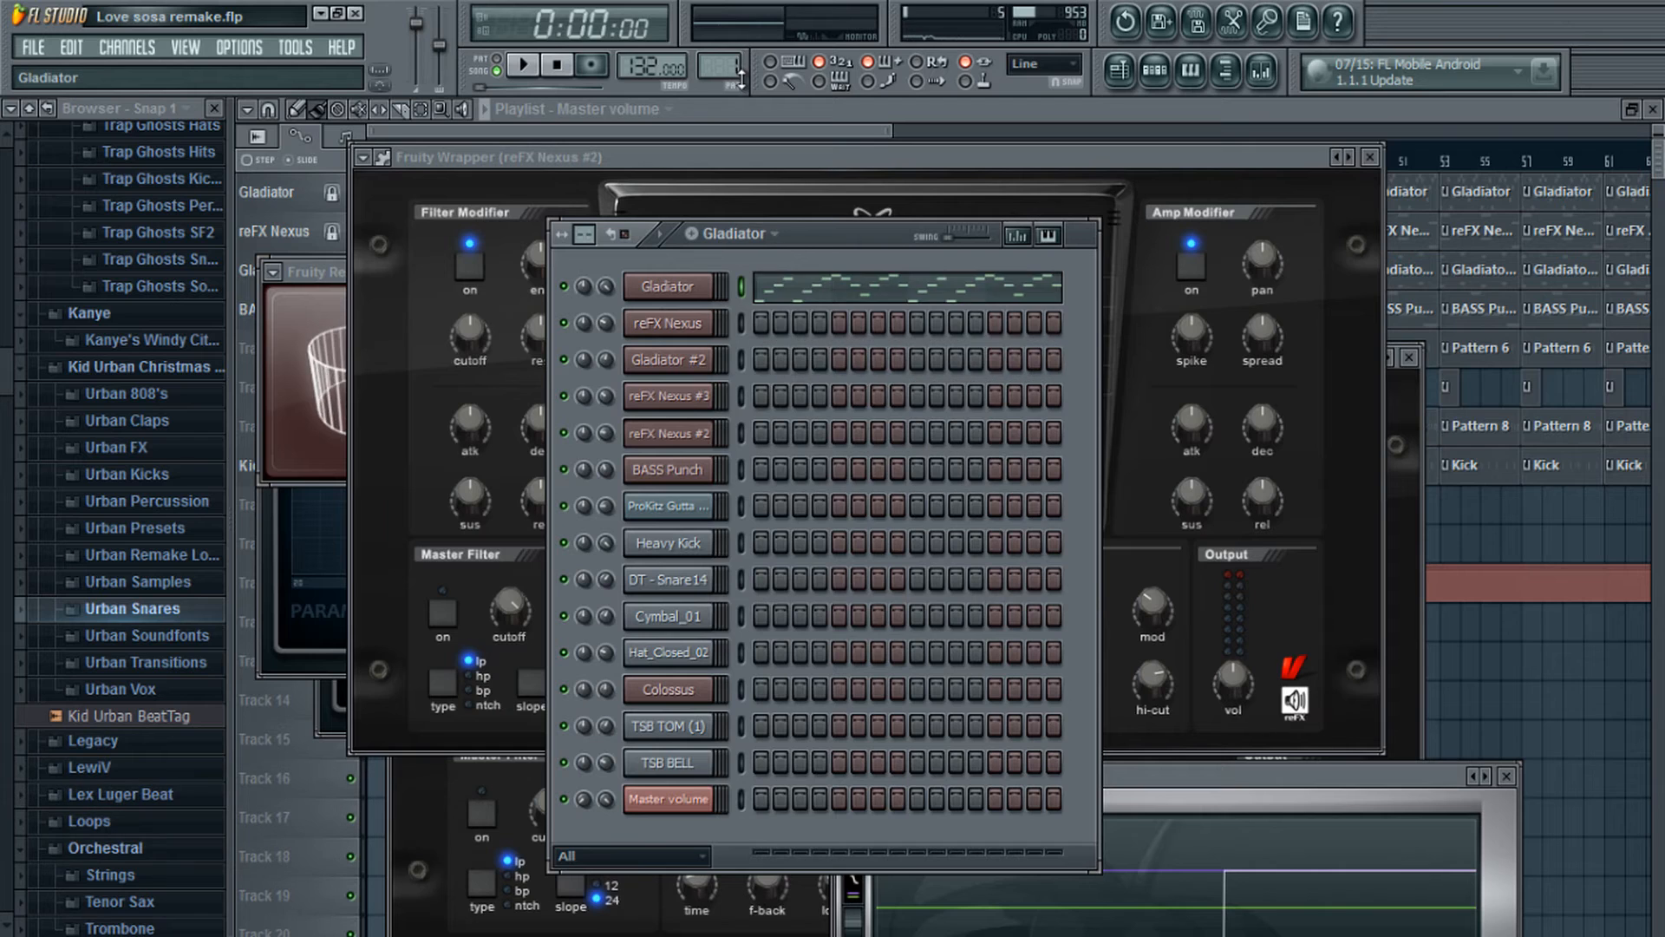
{"action": "scroll", "coordinate": [755, 56], "scroll_direction": "down", "scroll_amount": 2}
{"action": "scroll", "coordinate": [755, 55], "scroll_direction": "up", "scroll_amount": 2}
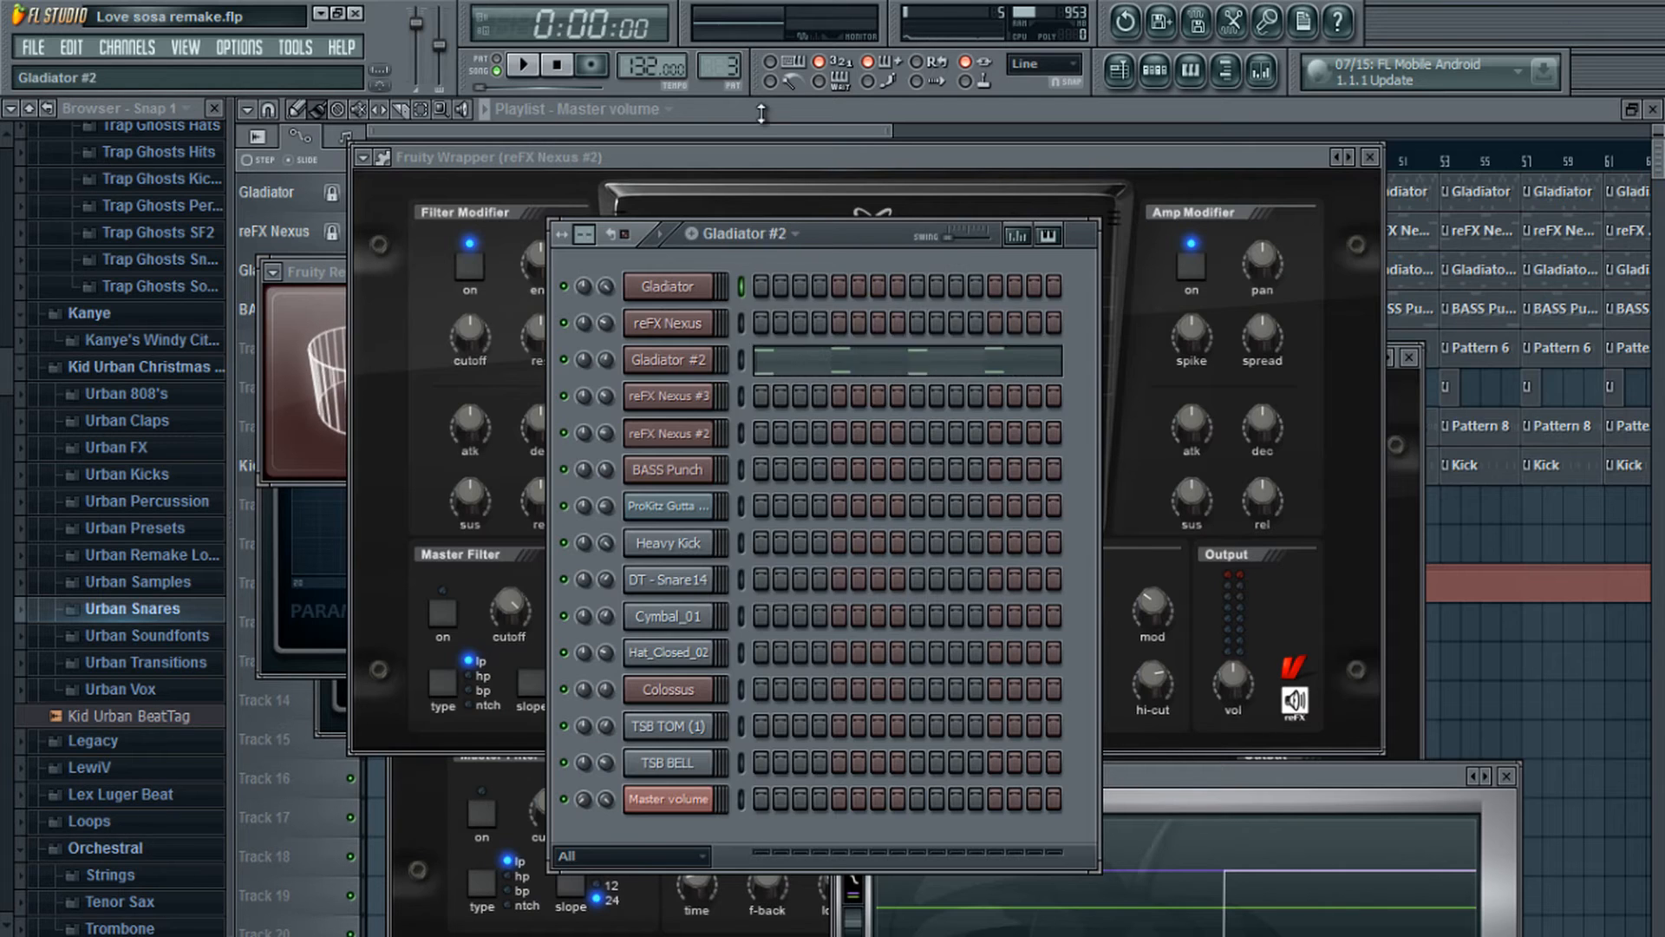
{"action": "scroll", "coordinate": [784, 43], "scroll_direction": "down", "scroll_amount": 1}
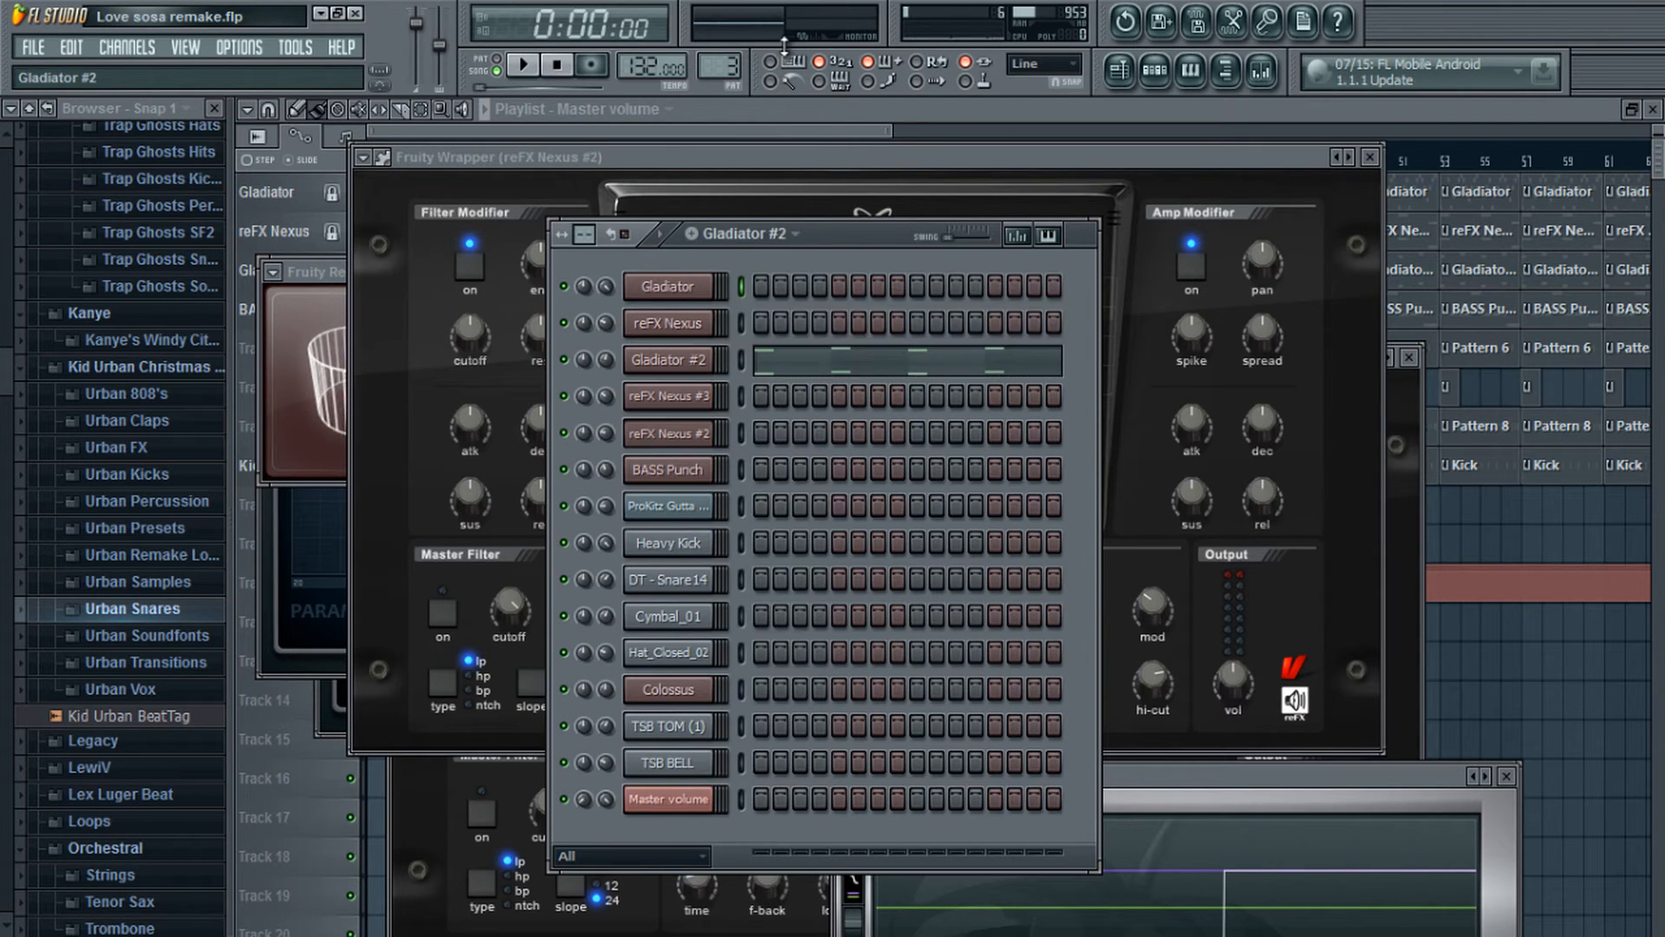
{"action": "scroll", "coordinate": [785, 44], "scroll_direction": "down", "scroll_amount": 1}
{"action": "scroll", "coordinate": [790, 41], "scroll_direction": "down", "scroll_amount": 1}
{"action": "scroll", "coordinate": [796, 40], "scroll_direction": "up", "scroll_amount": 1}
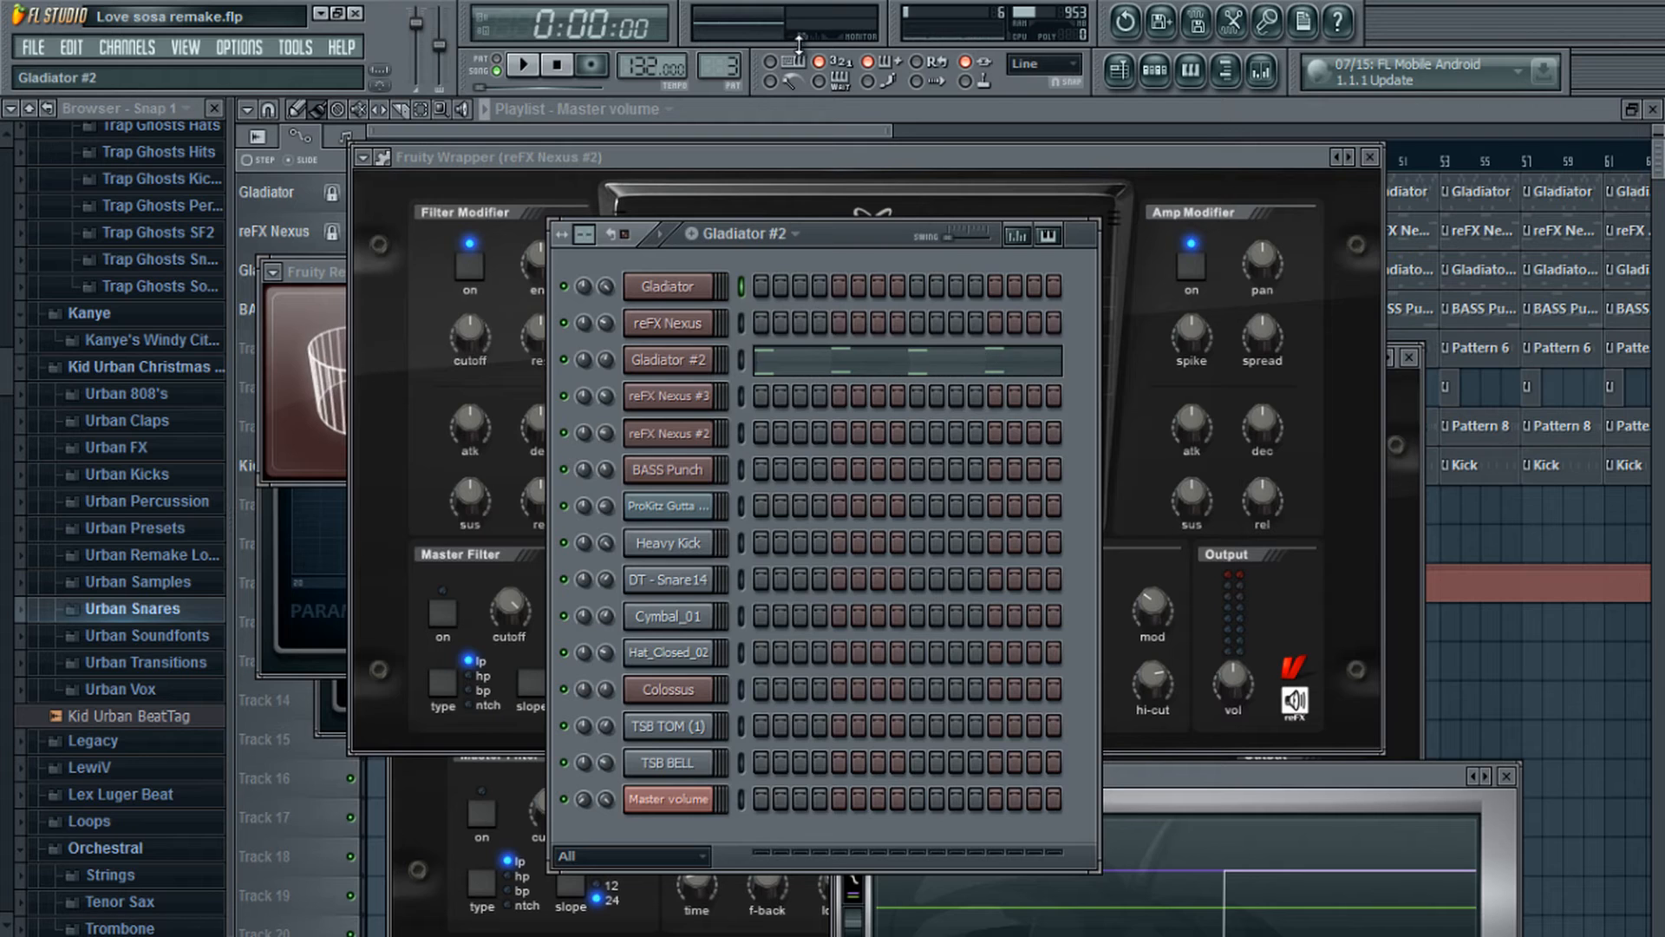
{"action": "scroll", "coordinate": [801, 39], "scroll_direction": "down", "scroll_amount": 1}
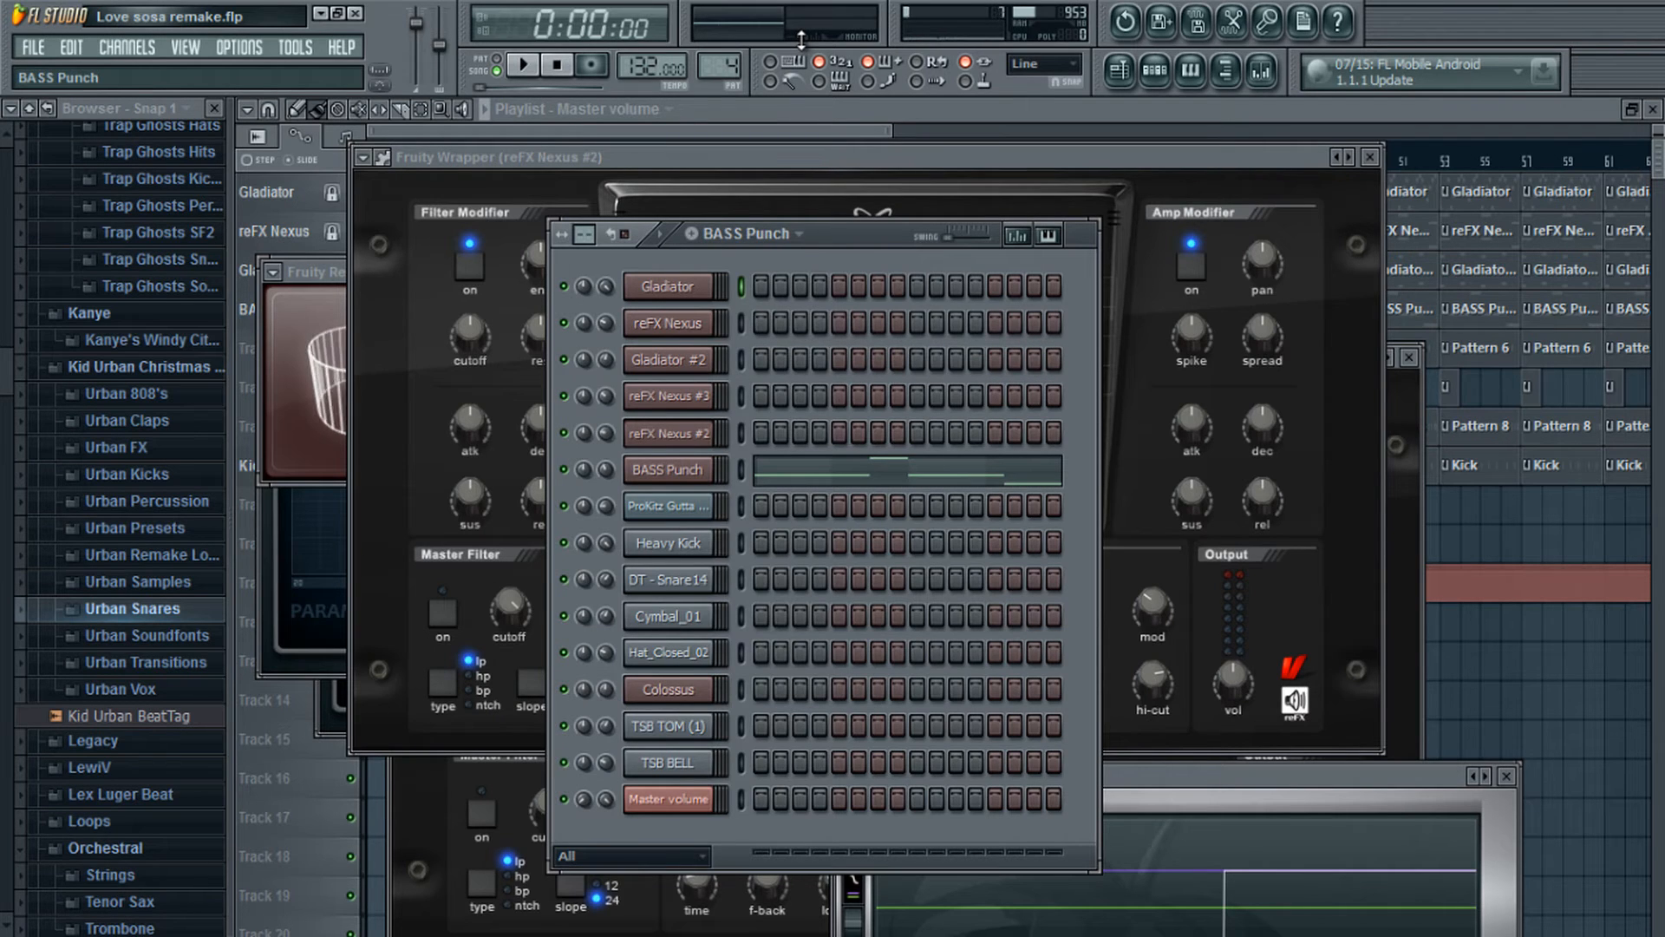
{"action": "scroll", "coordinate": [802, 43], "scroll_direction": "down", "scroll_amount": 4}
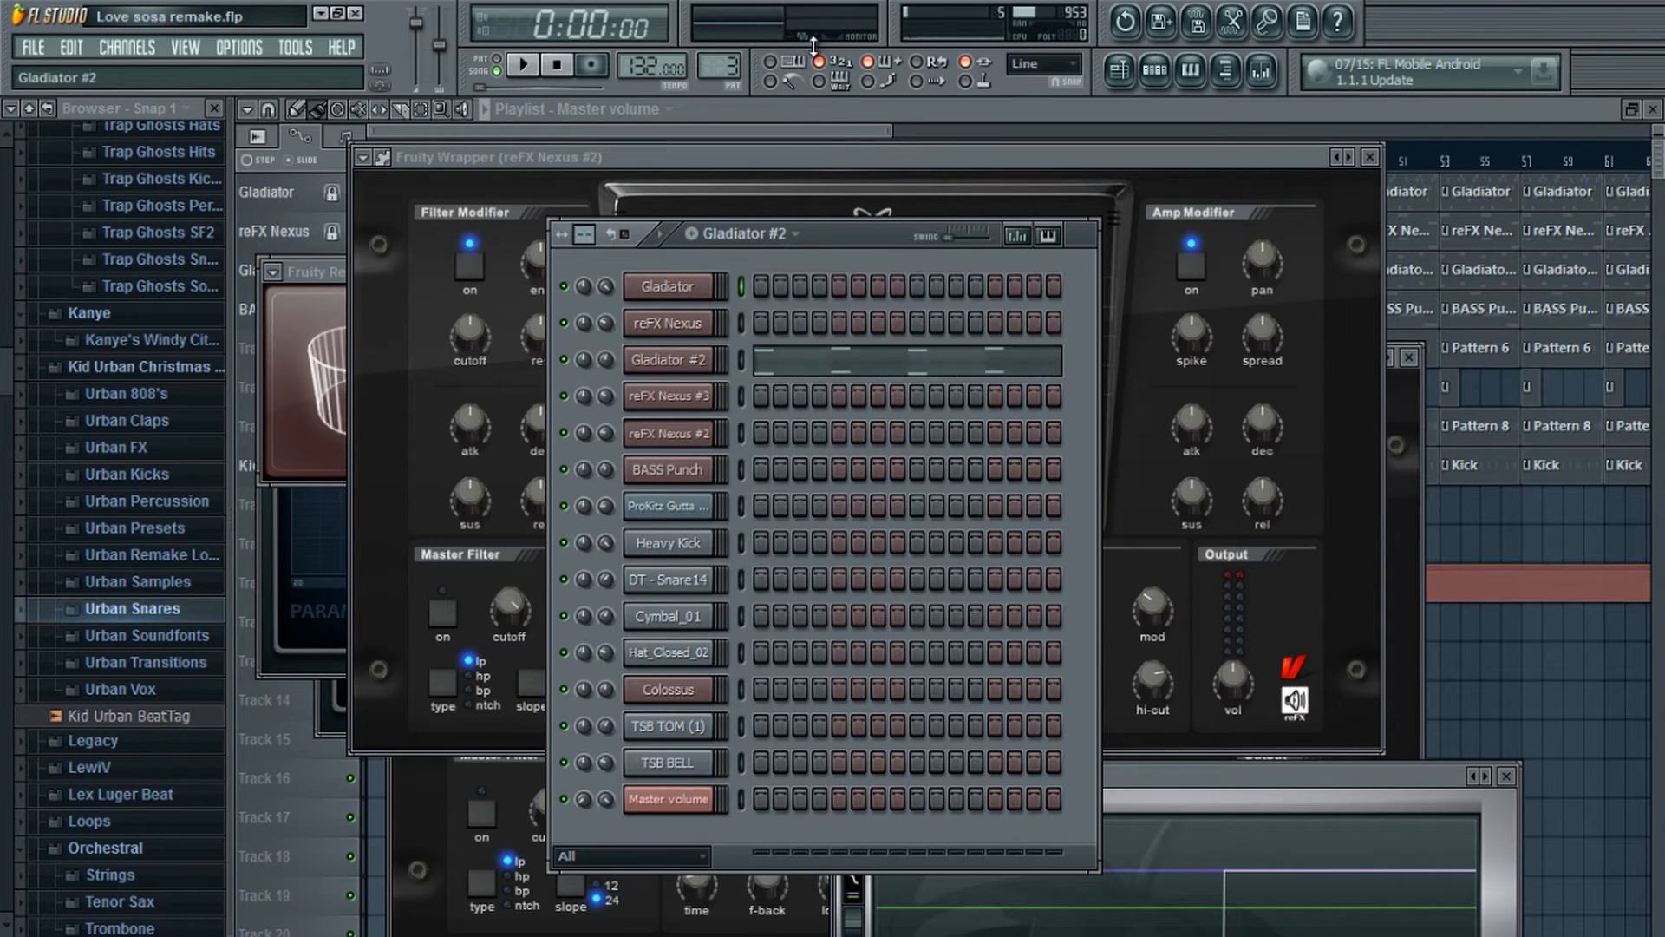
{"action": "scroll", "coordinate": [815, 39], "scroll_direction": "up", "scroll_amount": 1}
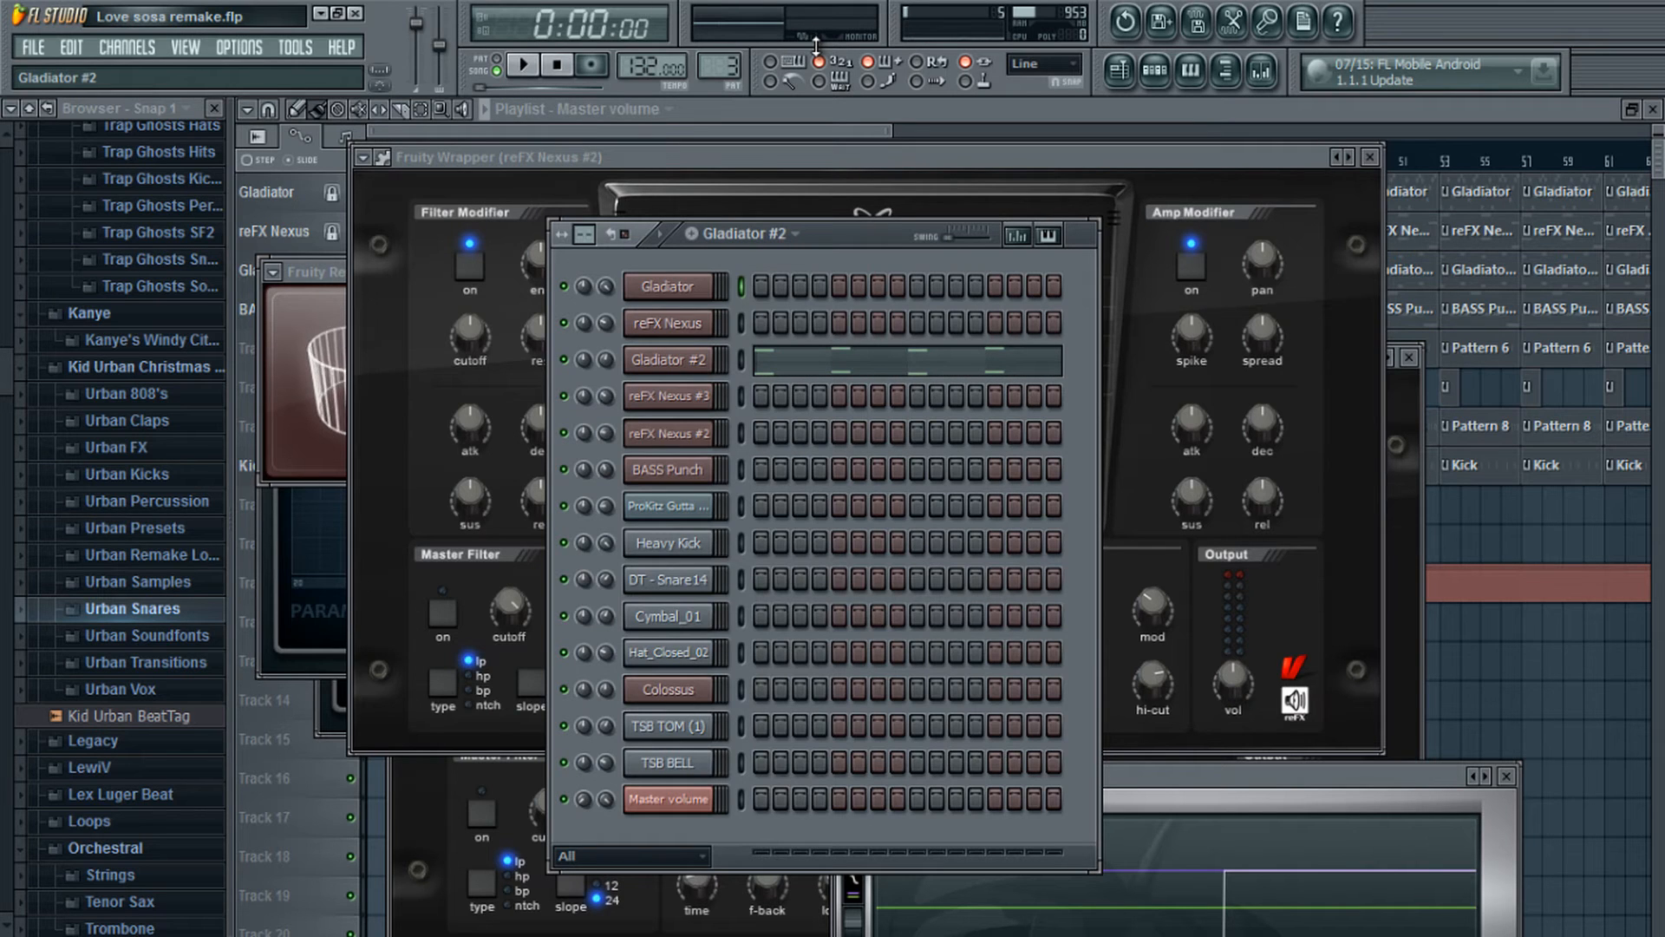
{"action": "scroll", "coordinate": [817, 39], "scroll_direction": "down", "scroll_amount": 1}
{"action": "scroll", "coordinate": [820, 42], "scroll_direction": "up", "scroll_amount": 2}
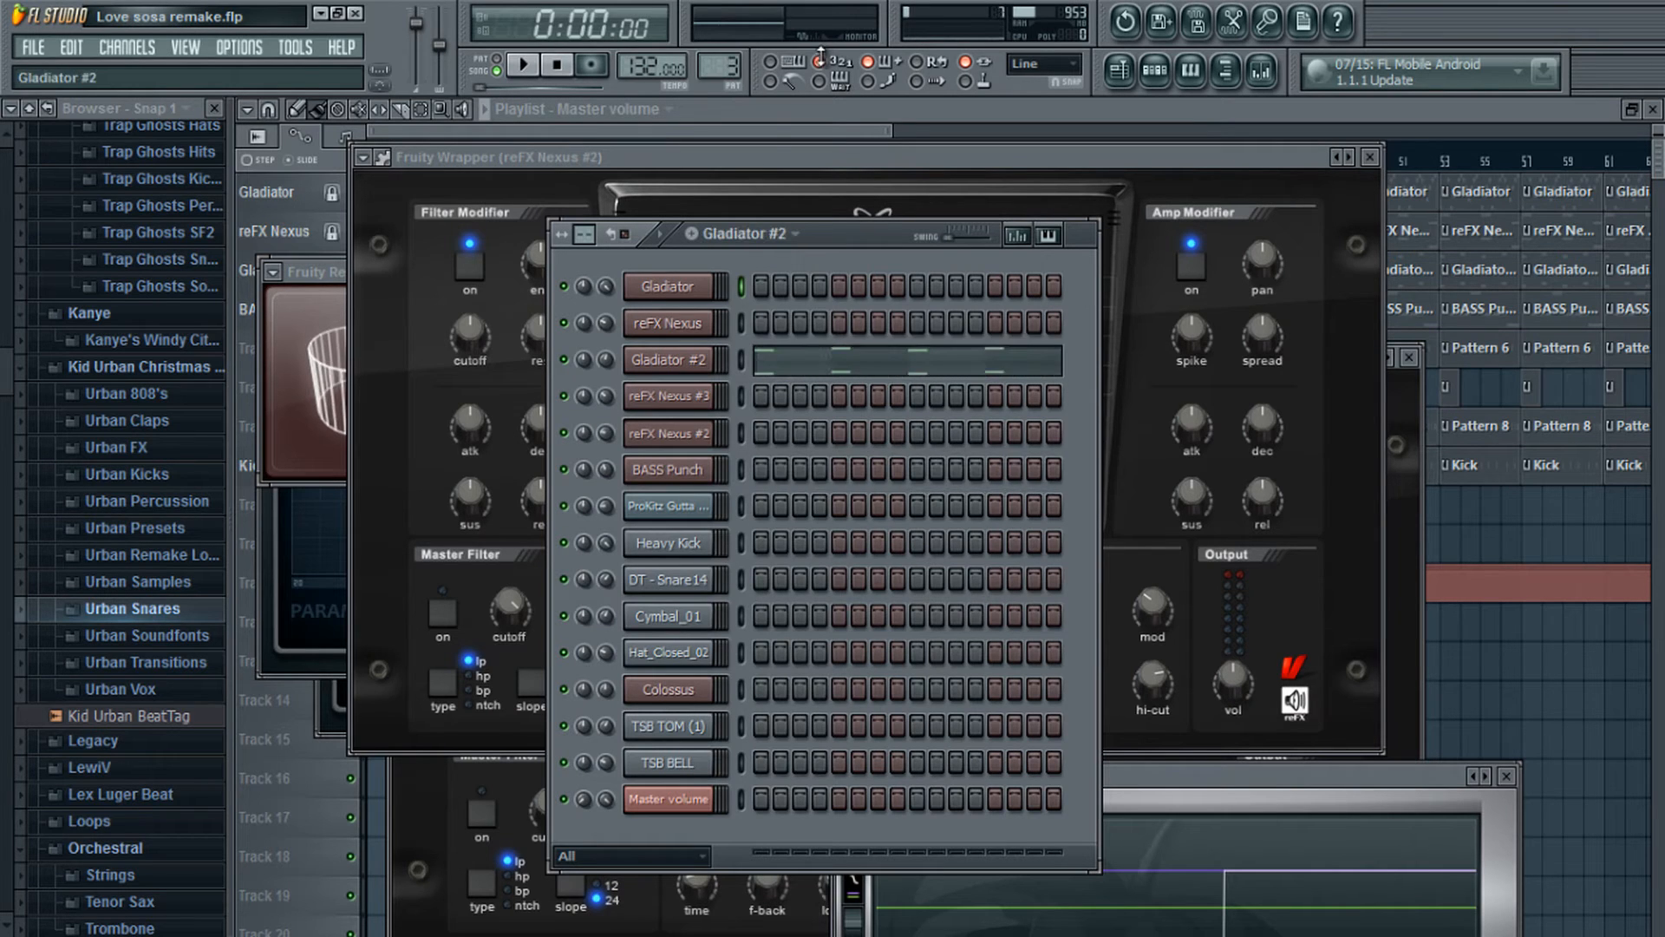
Step: Switch to pattern 1, open the Gladiator notes in the piano roll, and briefly play back their start
{"action": "mouse_move", "coordinate": [820, 61]}
{"action": "left_mouse_down"}
{"action": "mouse_move", "coordinate": [824, 4]}
{"action": "mouse_move", "coordinate": [828, 888]}
{"action": "mouse_move", "coordinate": [824, 91]}
{"action": "left_mouse_up"}
{"action": "left_click", "coordinate": [807, 282]}
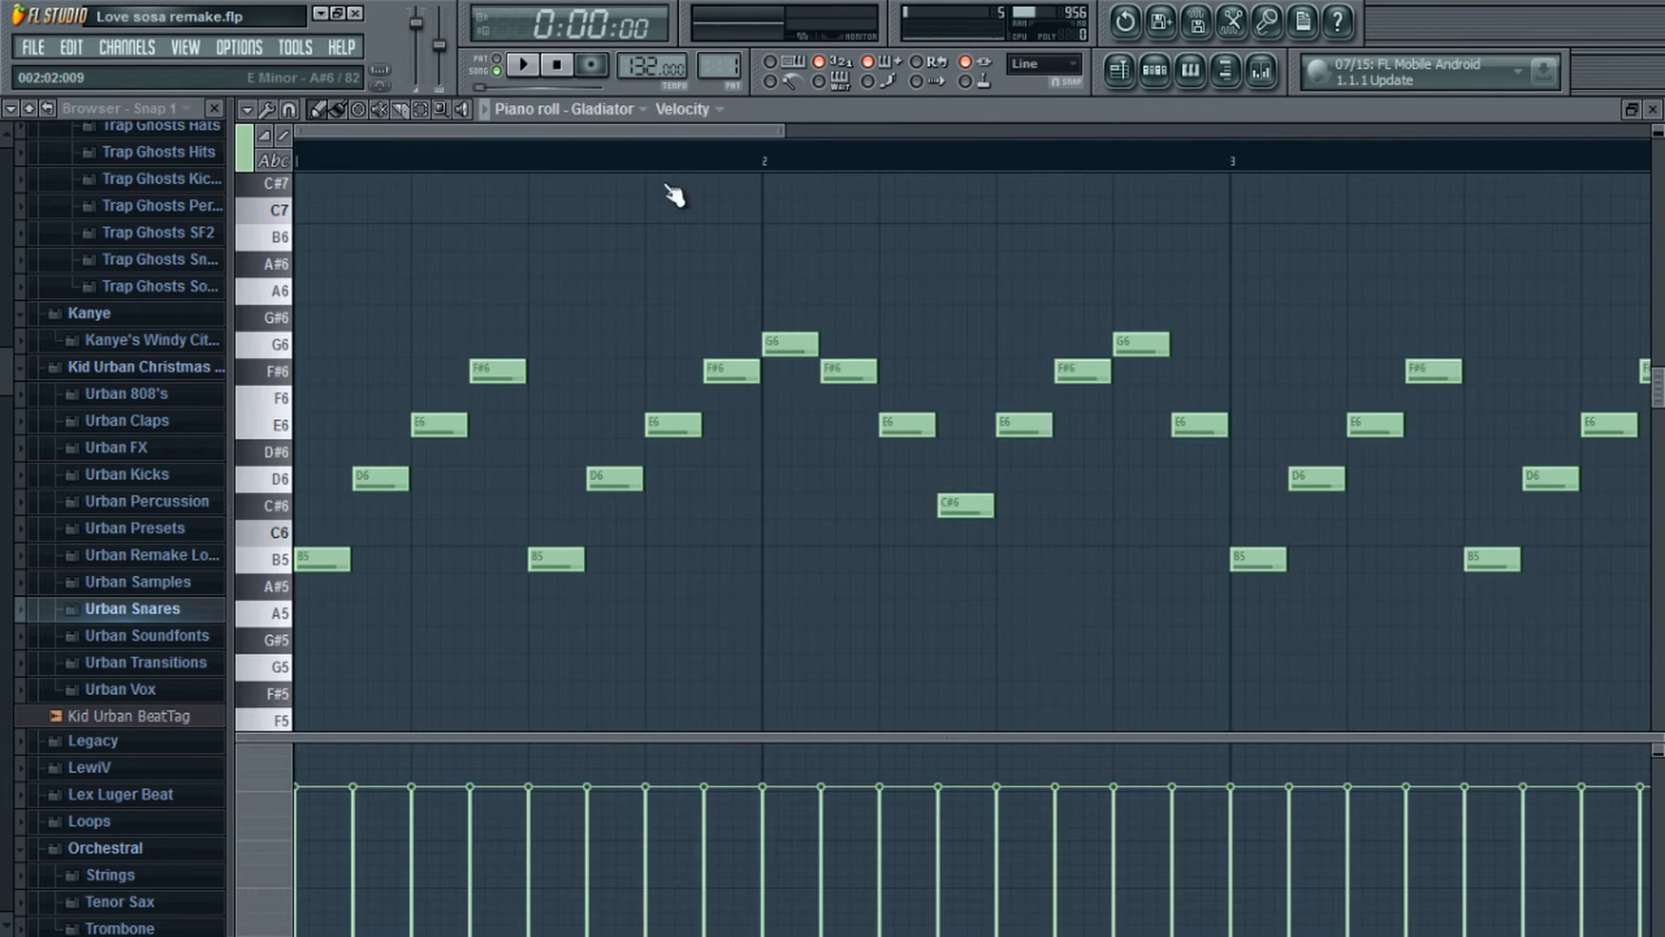
{"action": "left_click_drag", "start_coordinate": [532, 128], "coordinate": [355, 130]}
{"action": "left_click_drag", "start_coordinate": [616, 130], "coordinate": [558, 156]}
{"action": "left_click", "coordinate": [523, 68]}
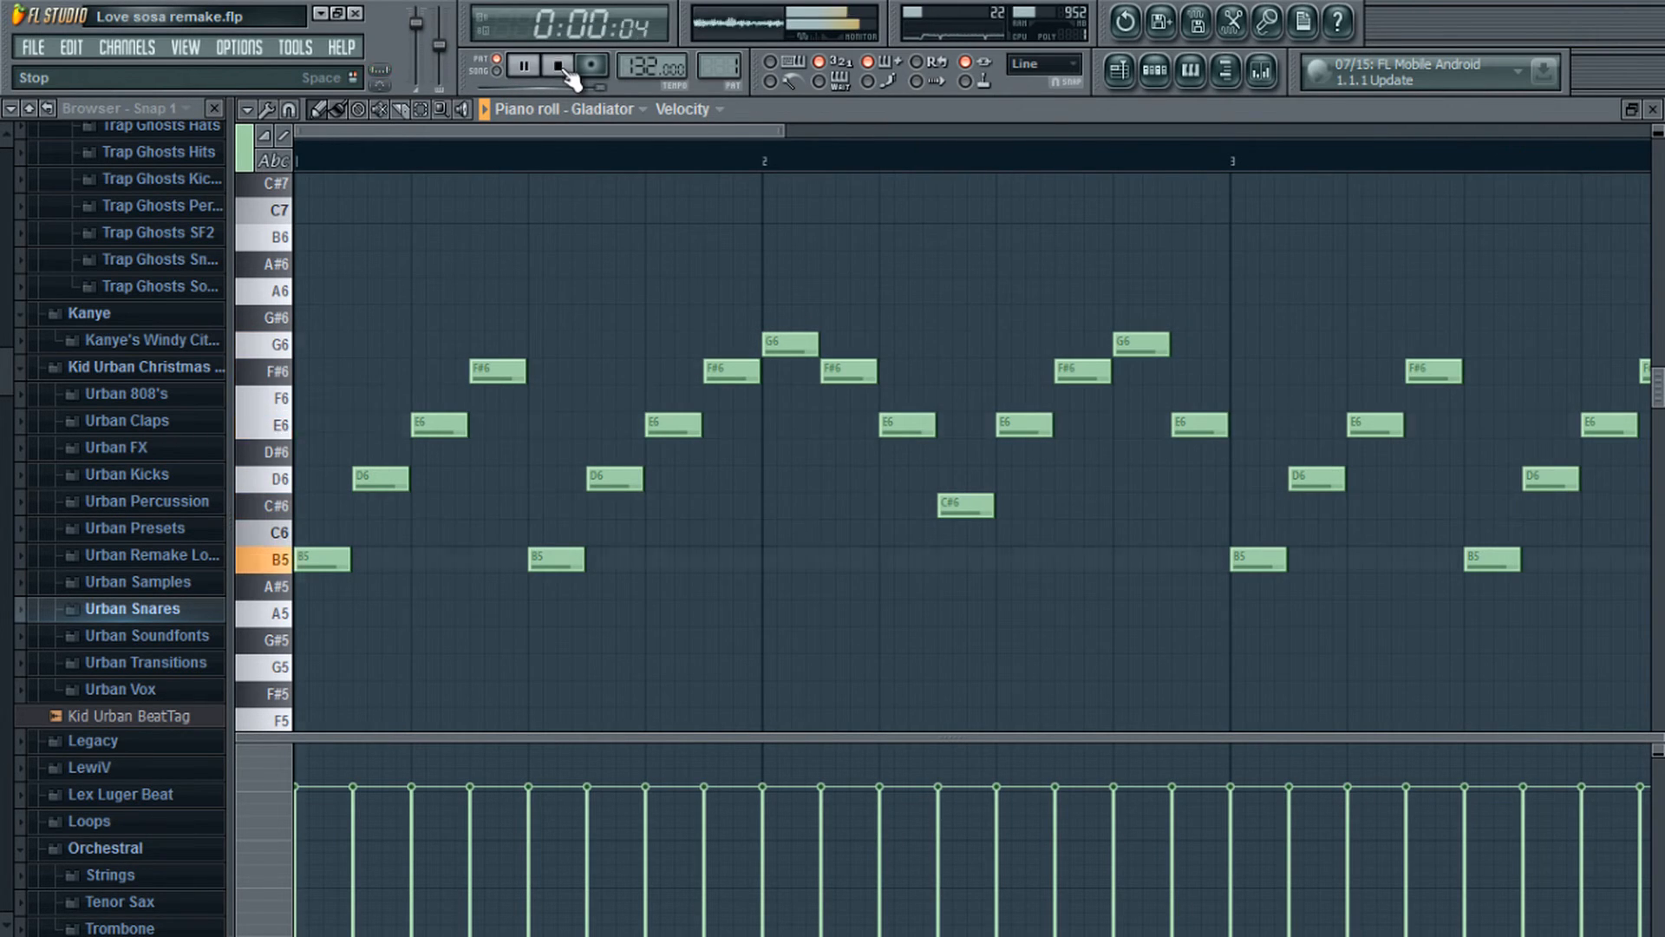
{"action": "left_click", "coordinate": [556, 69]}
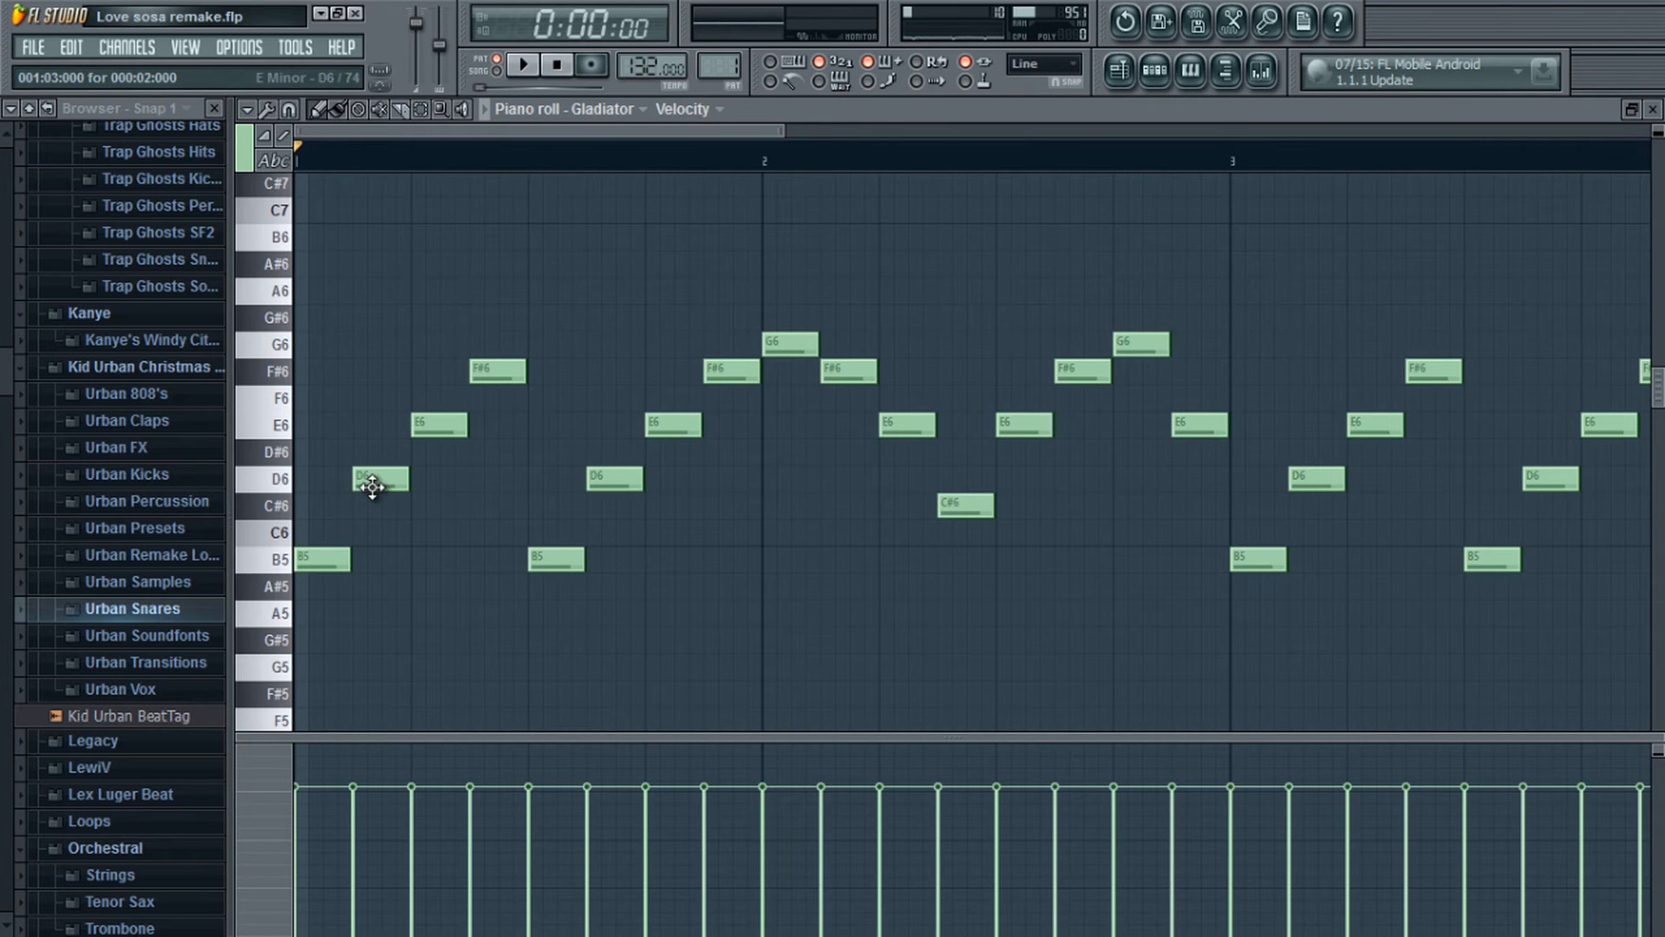
Step: Delete the Gladiator notes in bars 1 and 2, keeping only the two B5 notes and the C#6 note
{"action": "right_click", "coordinate": [446, 429]}
{"action": "right_click", "coordinate": [391, 478]}
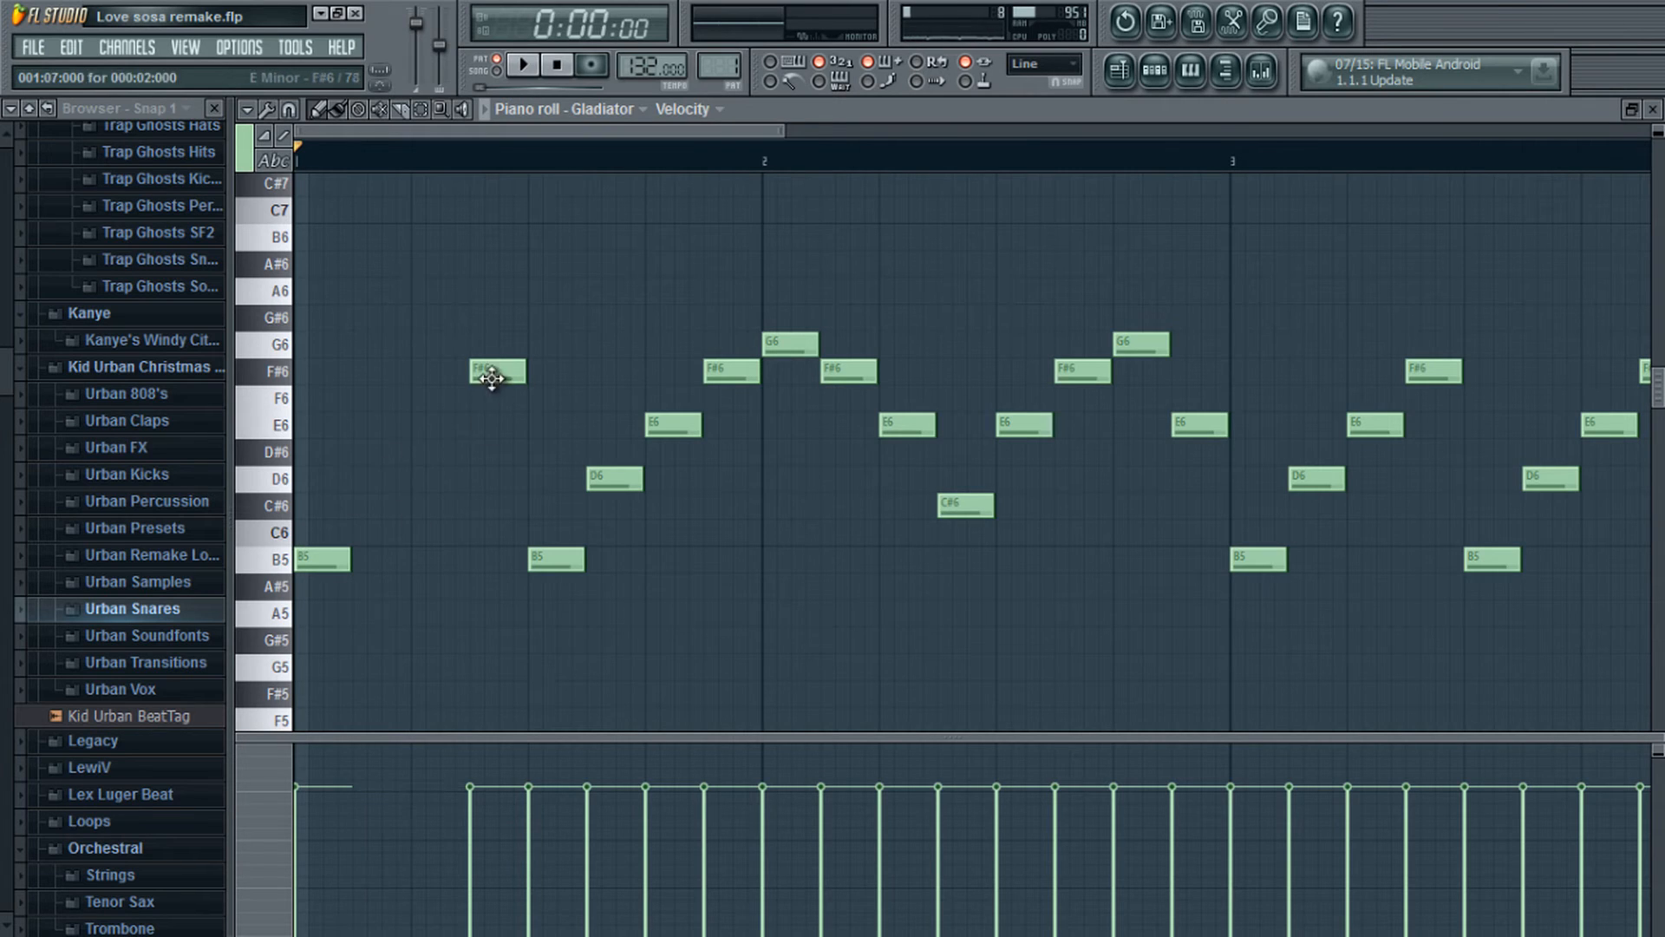
{"action": "right_click", "coordinate": [486, 373]}
{"action": "right_click", "coordinate": [621, 477]}
{"action": "right_click", "coordinate": [659, 428]}
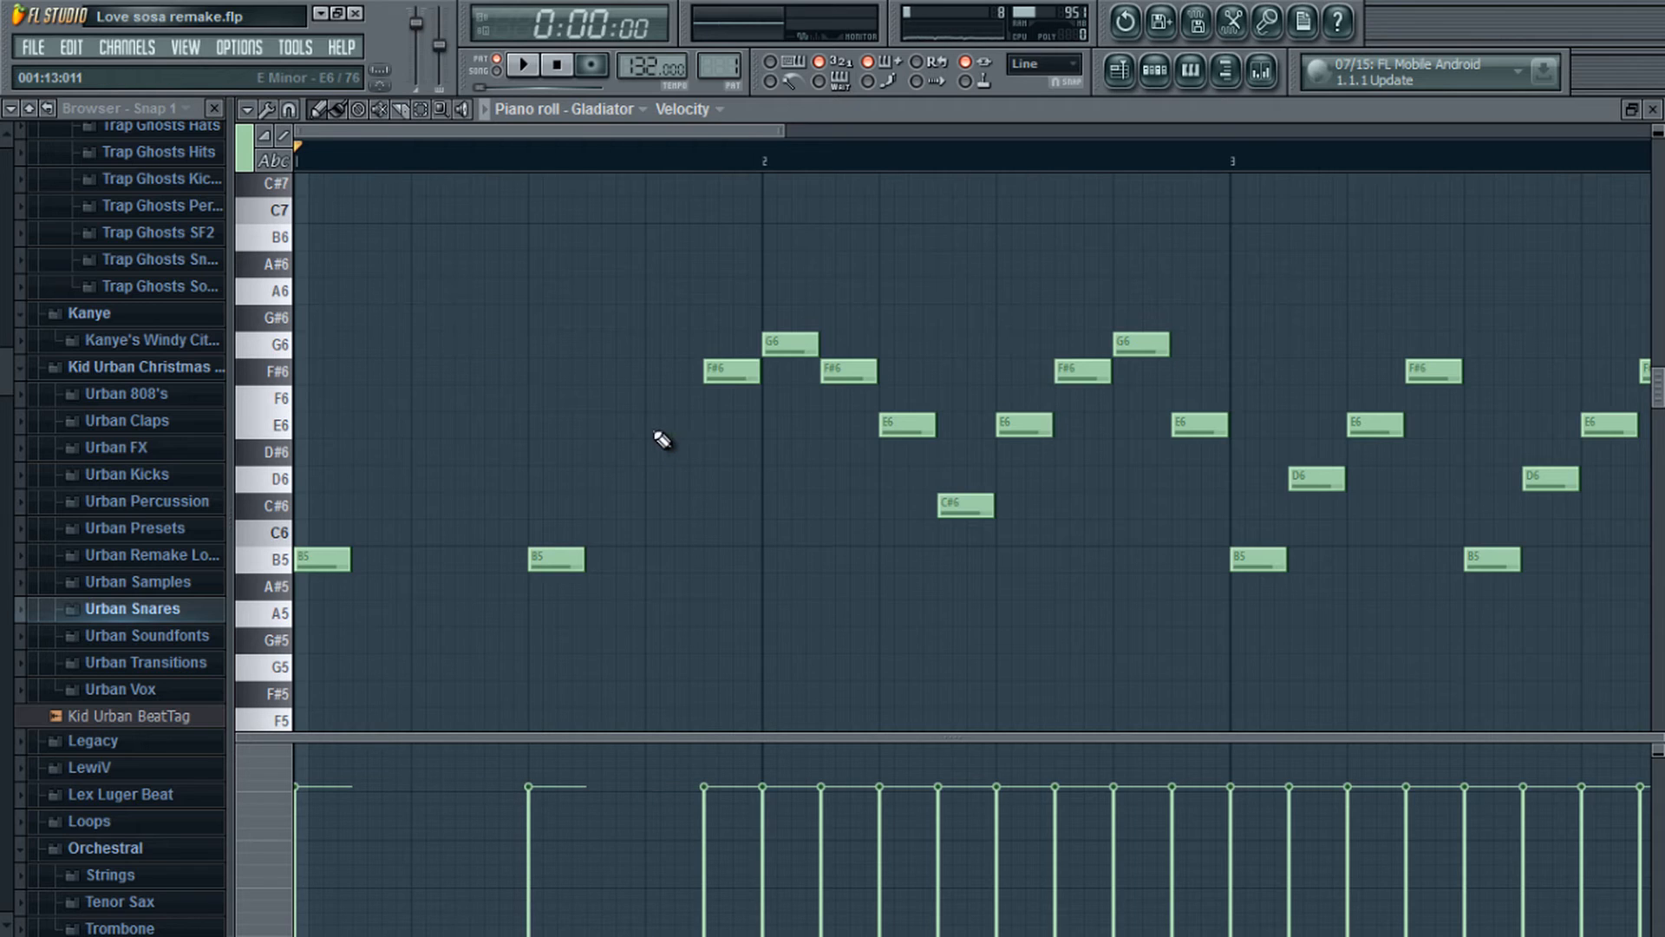
{"action": "right_click", "coordinate": [741, 373]}
{"action": "right_click", "coordinate": [786, 345]}
{"action": "right_click", "coordinate": [843, 371]}
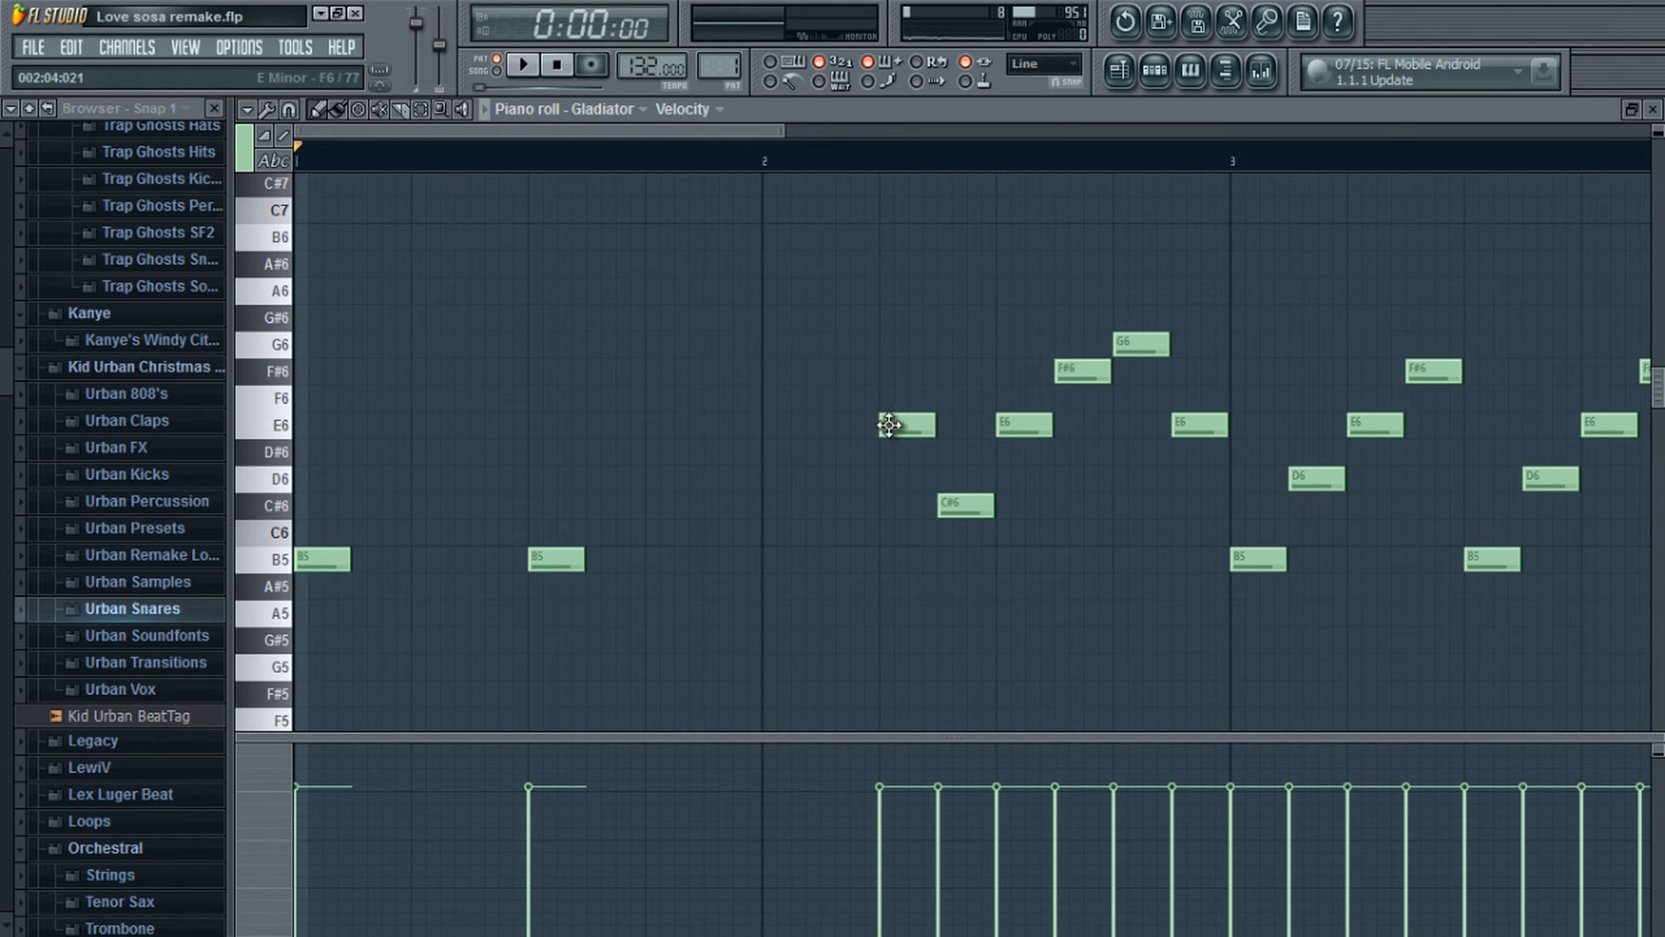
{"action": "right_click", "coordinate": [1017, 424]}
{"action": "right_click", "coordinate": [914, 424]}
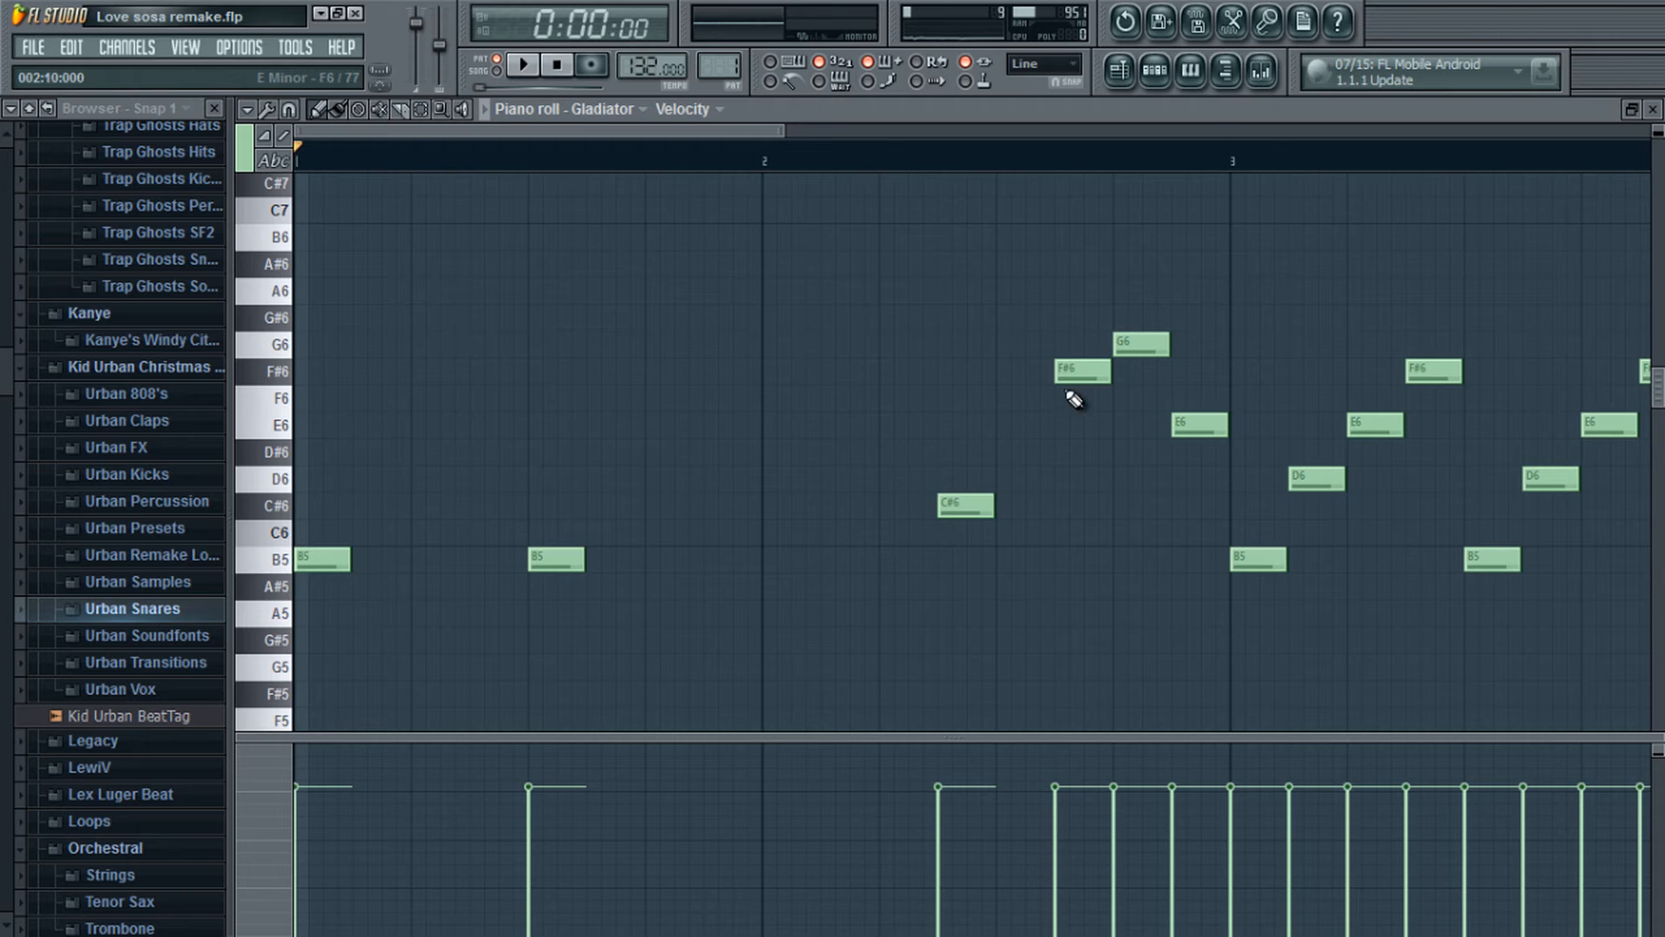
{"action": "right_click", "coordinate": [1093, 371]}
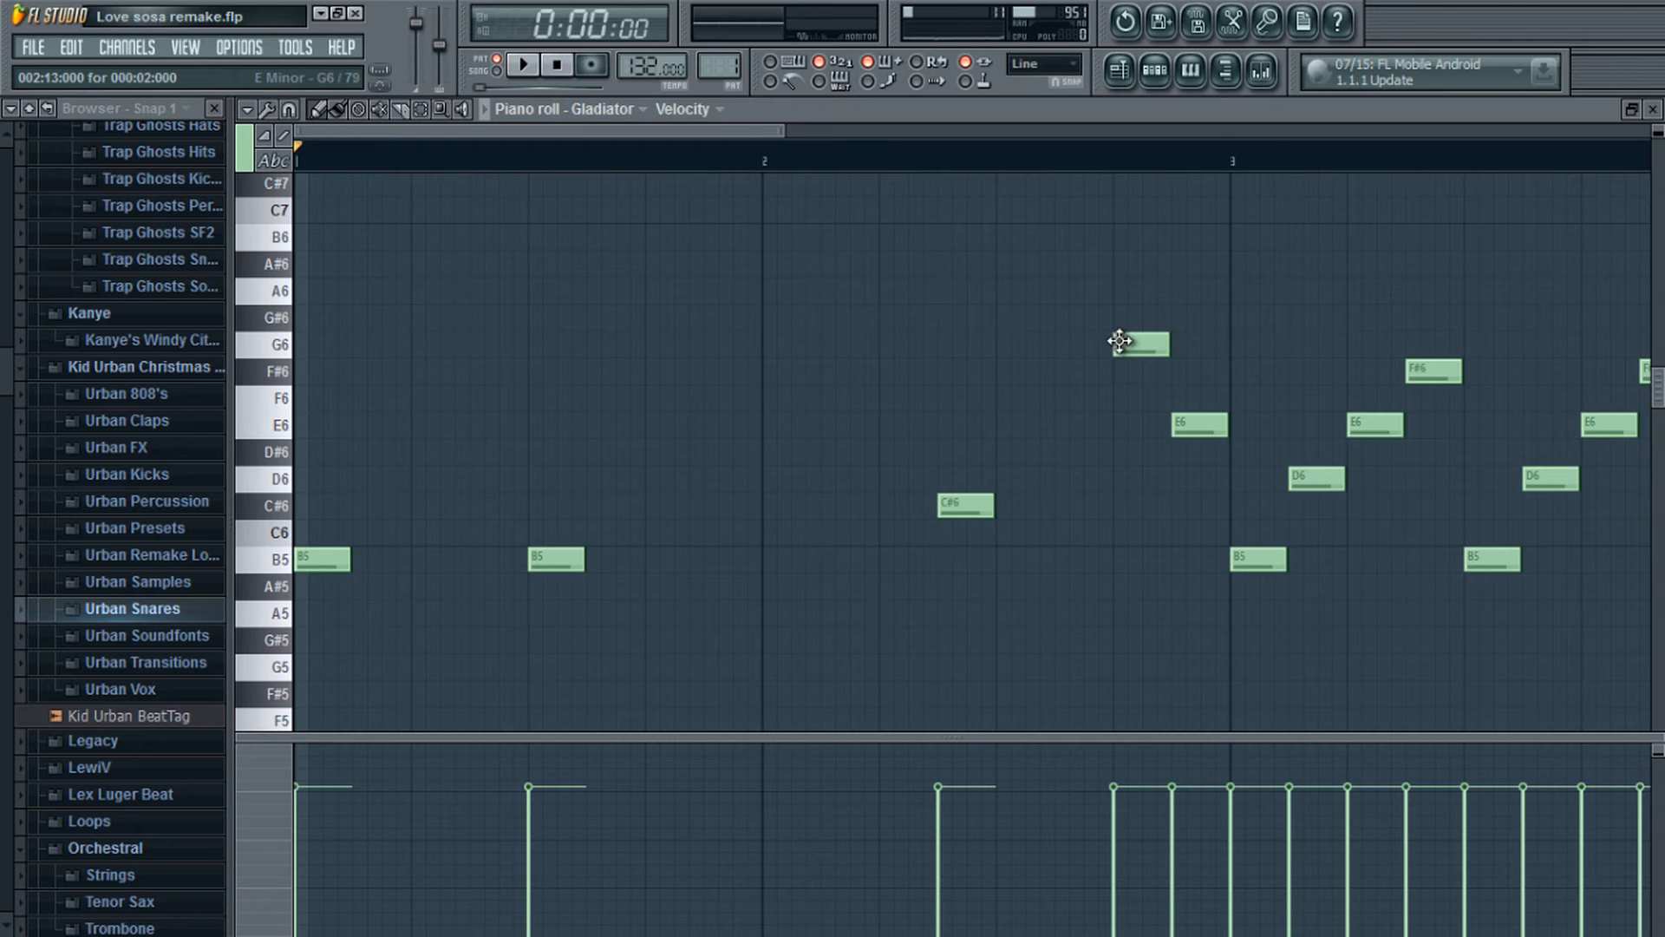
{"action": "right_click", "coordinate": [1127, 347]}
{"action": "right_click", "coordinate": [1203, 425]}
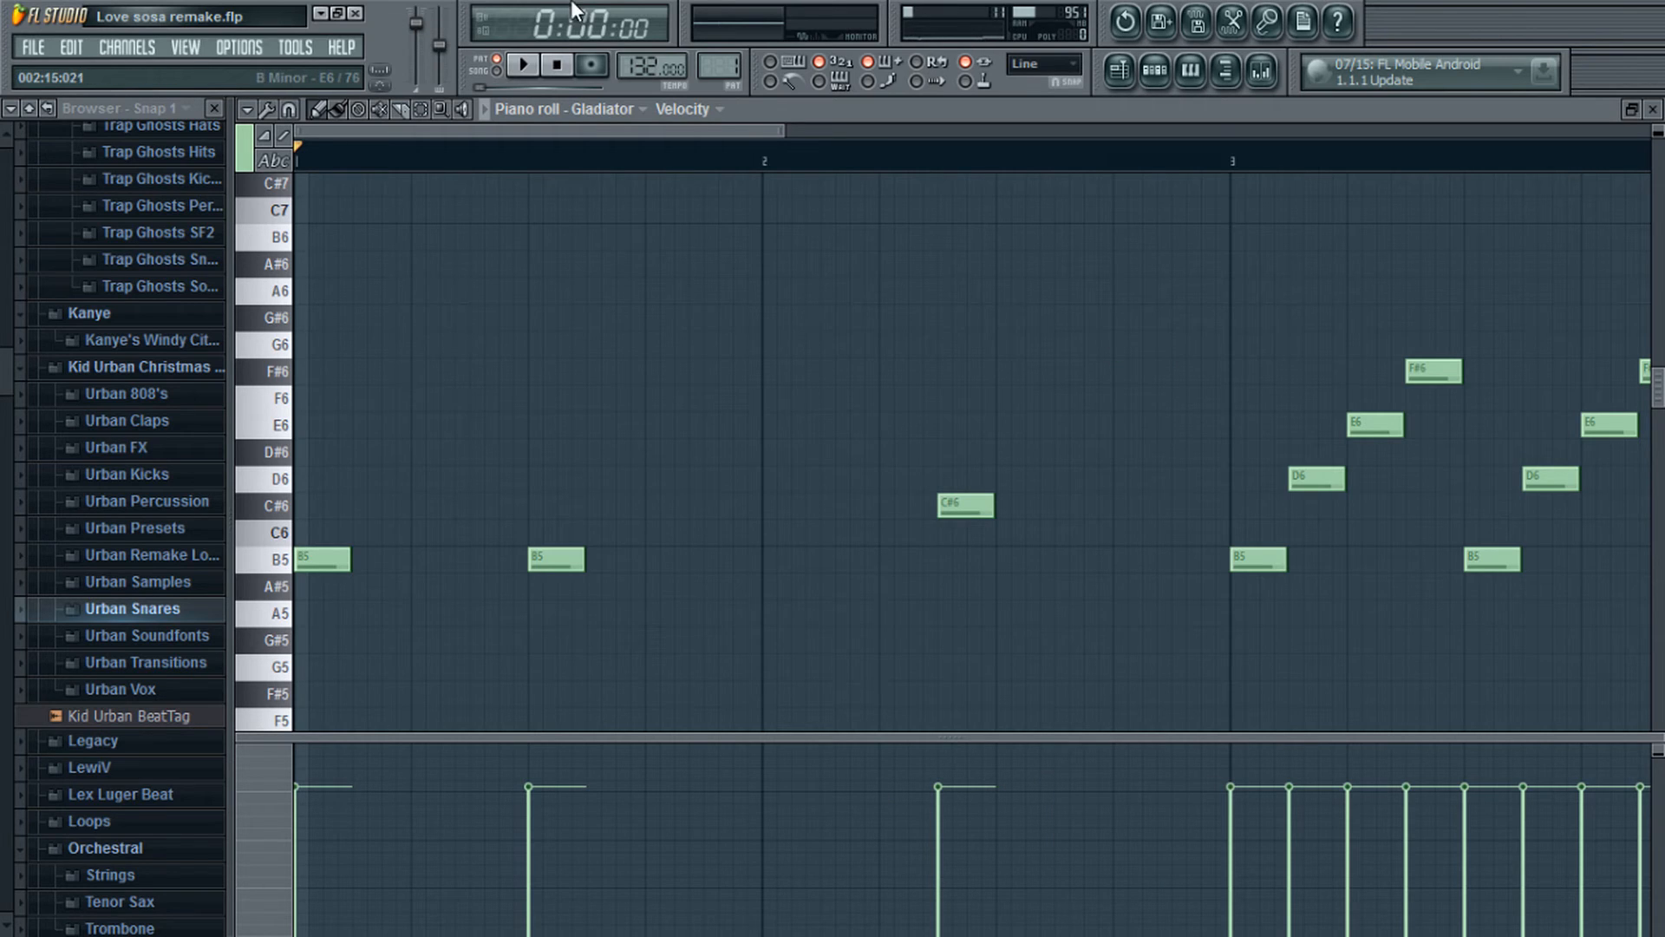
Step: Play back the thinned-out Gladiator melody twice from the start
{"action": "left_click", "coordinate": [525, 65]}
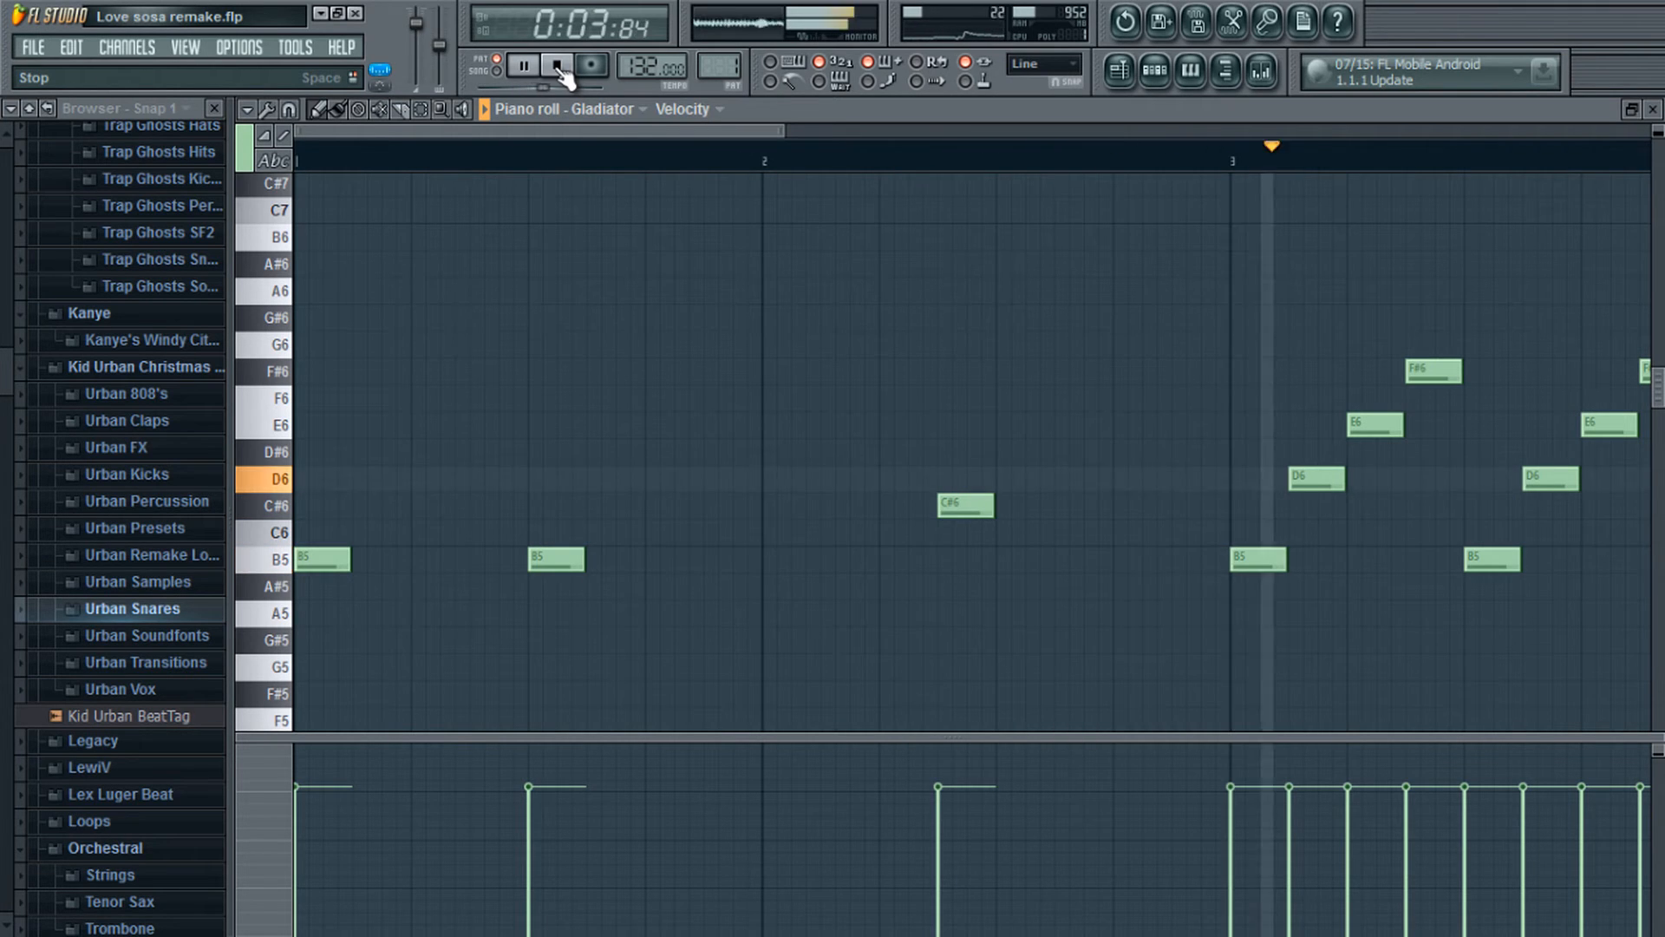
{"action": "left_click", "coordinate": [560, 71]}
{"action": "left_click_drag", "start_coordinate": [423, 131], "coordinate": [509, 133]}
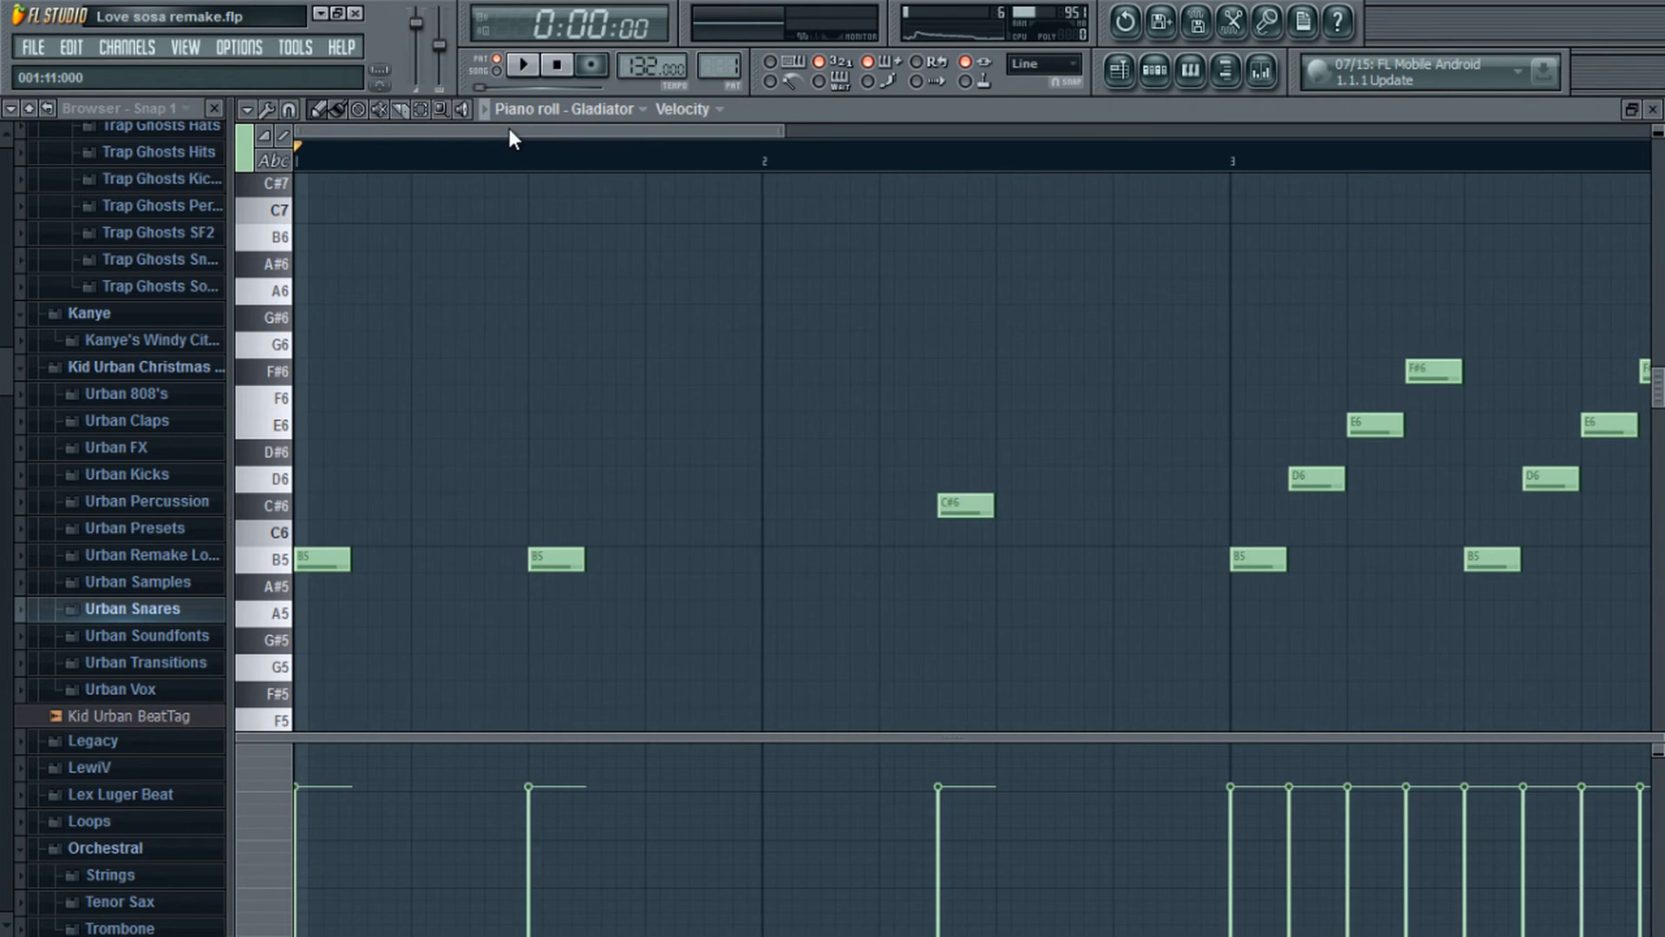
{"action": "left_click", "coordinate": [536, 73]}
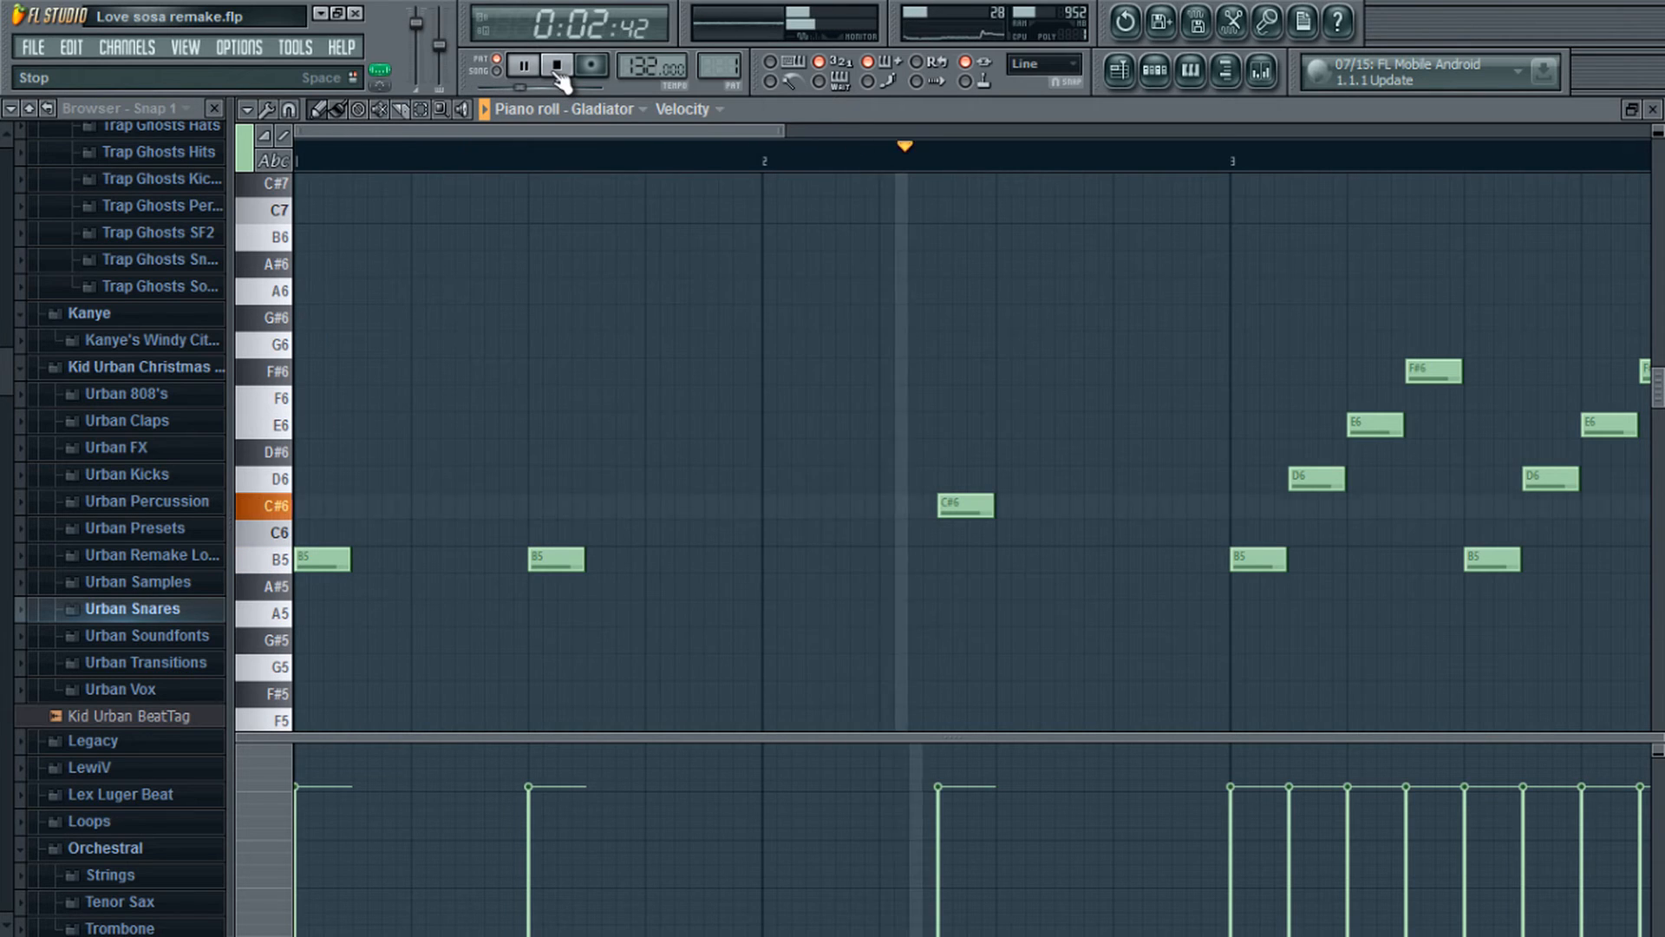
{"action": "left_click", "coordinate": [555, 69]}
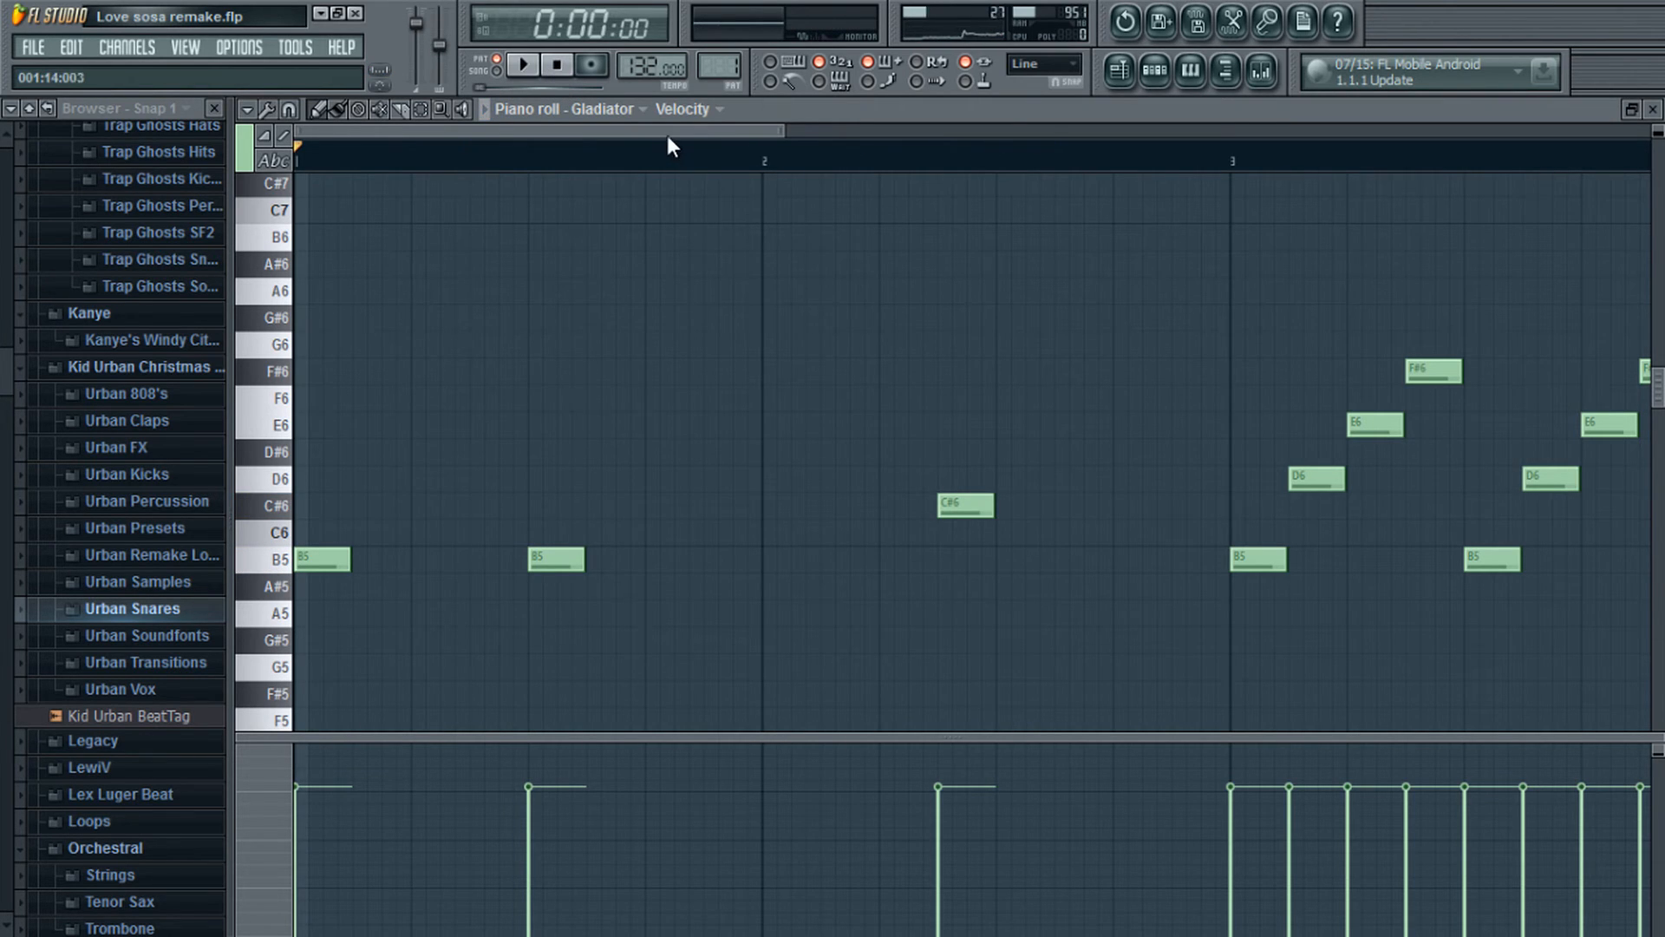
{"action": "left_click_drag", "start_coordinate": [668, 133], "coordinate": [576, 132]}
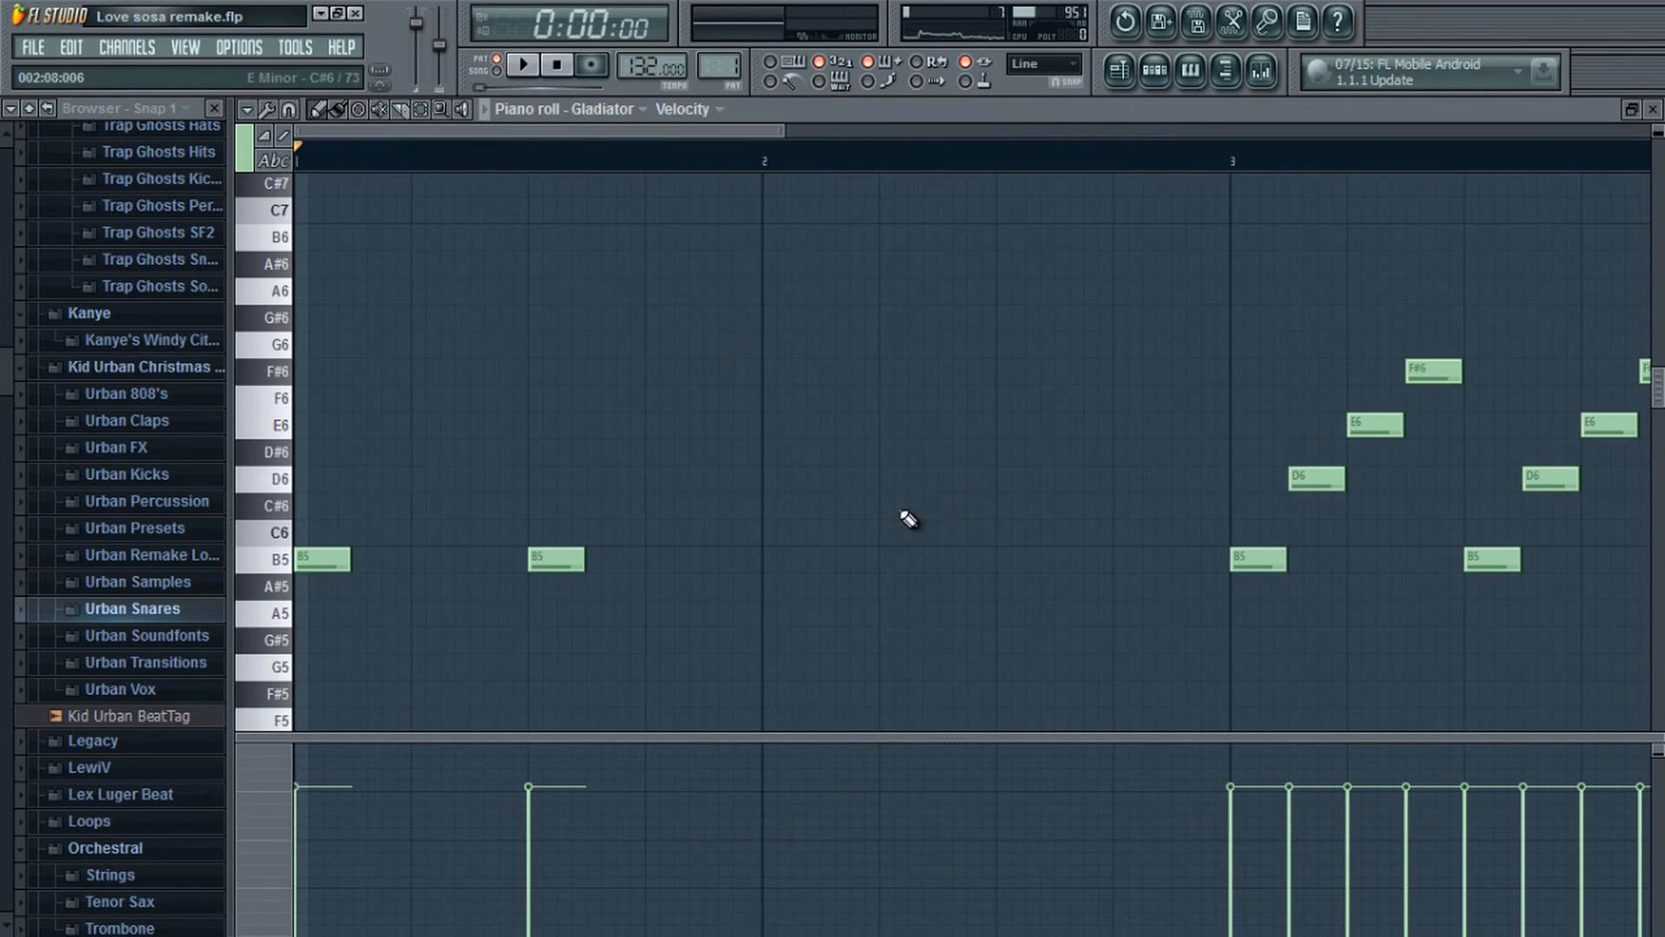
Step: Clear the remaining notes from bars 1 and 2, paste the original Gladiator melody back in, and deselect it
{"action": "right_click", "coordinate": [558, 556]}
{"action": "right_click", "coordinate": [346, 564]}
{"action": "key", "text": "ctrl+v"}
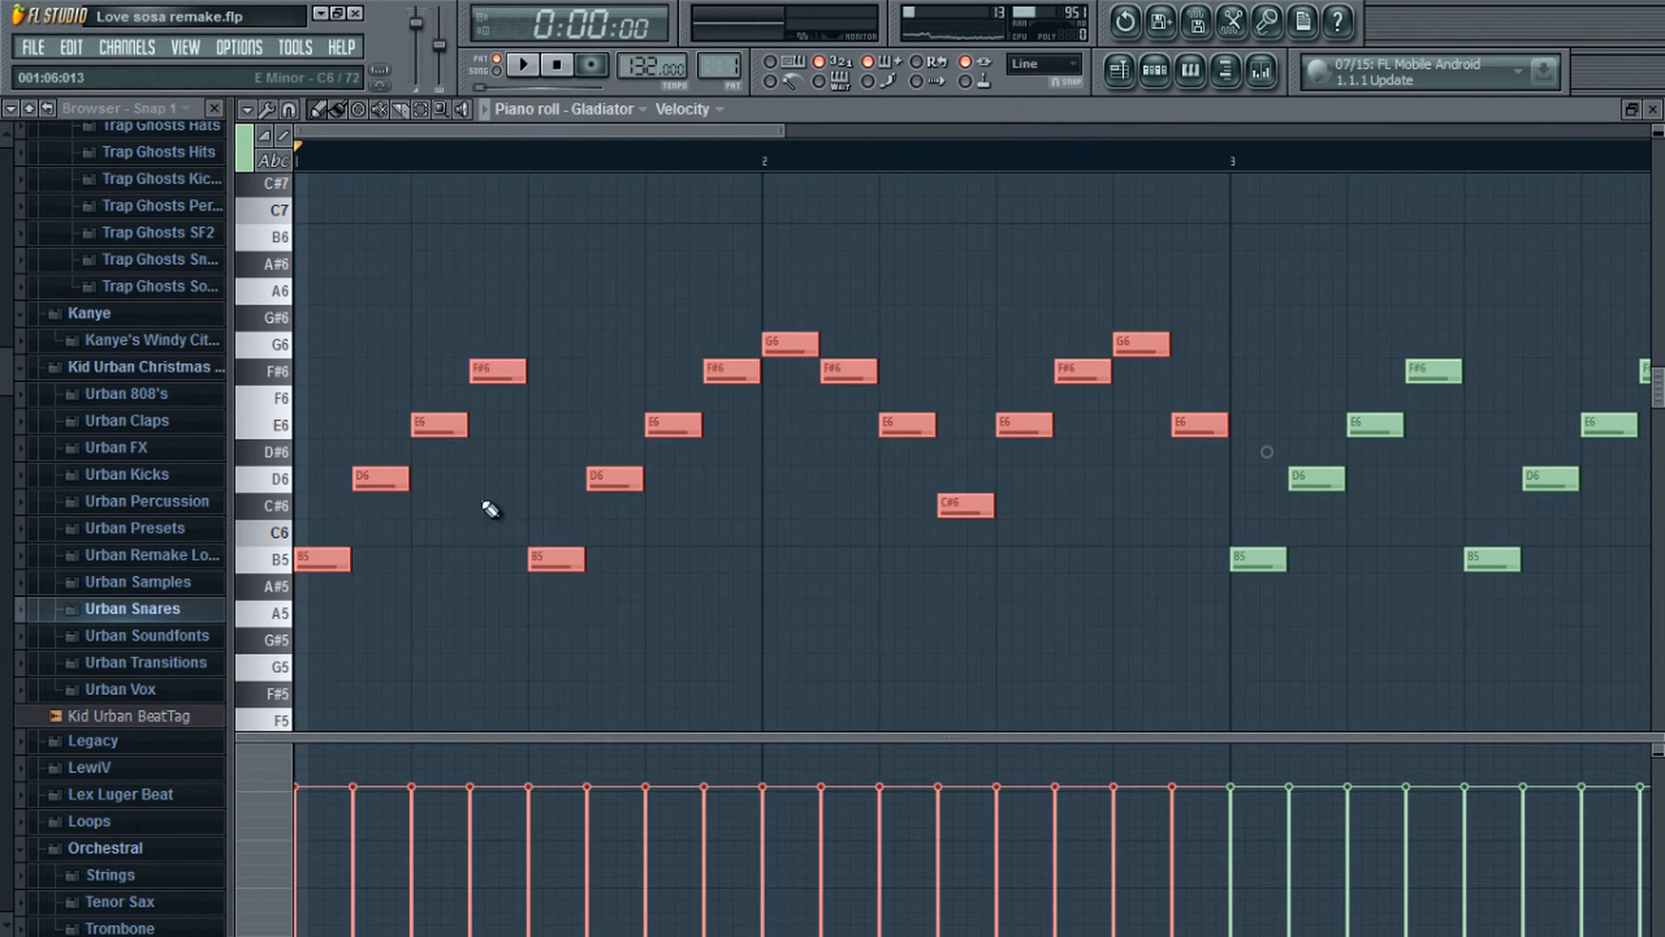
{"action": "left_click", "coordinate": [932, 216]}
{"action": "right_click", "coordinate": [976, 217]}
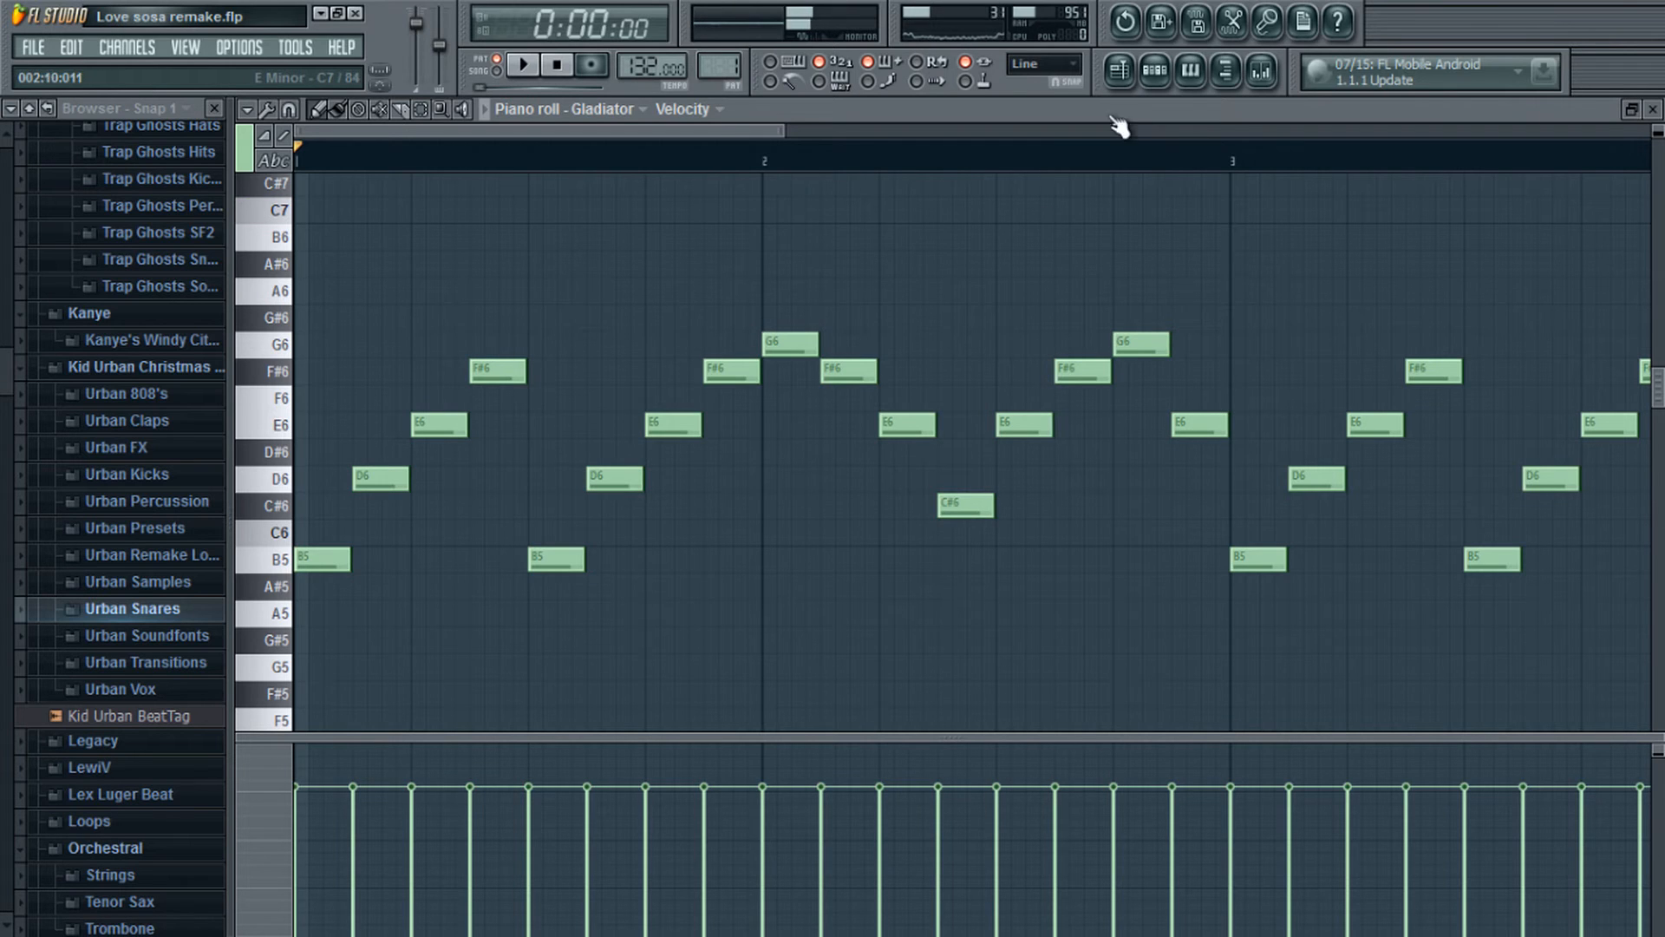
Step: Bring up the channel rack over the piano roll, switch to pattern 2, and play its reFX Nexus part
{"action": "left_click", "coordinate": [1154, 70]}
{"action": "left_click_drag", "start_coordinate": [886, 234], "coordinate": [1148, 178]}
{"action": "left_click_drag", "start_coordinate": [734, 58], "coordinate": [734, 47]}
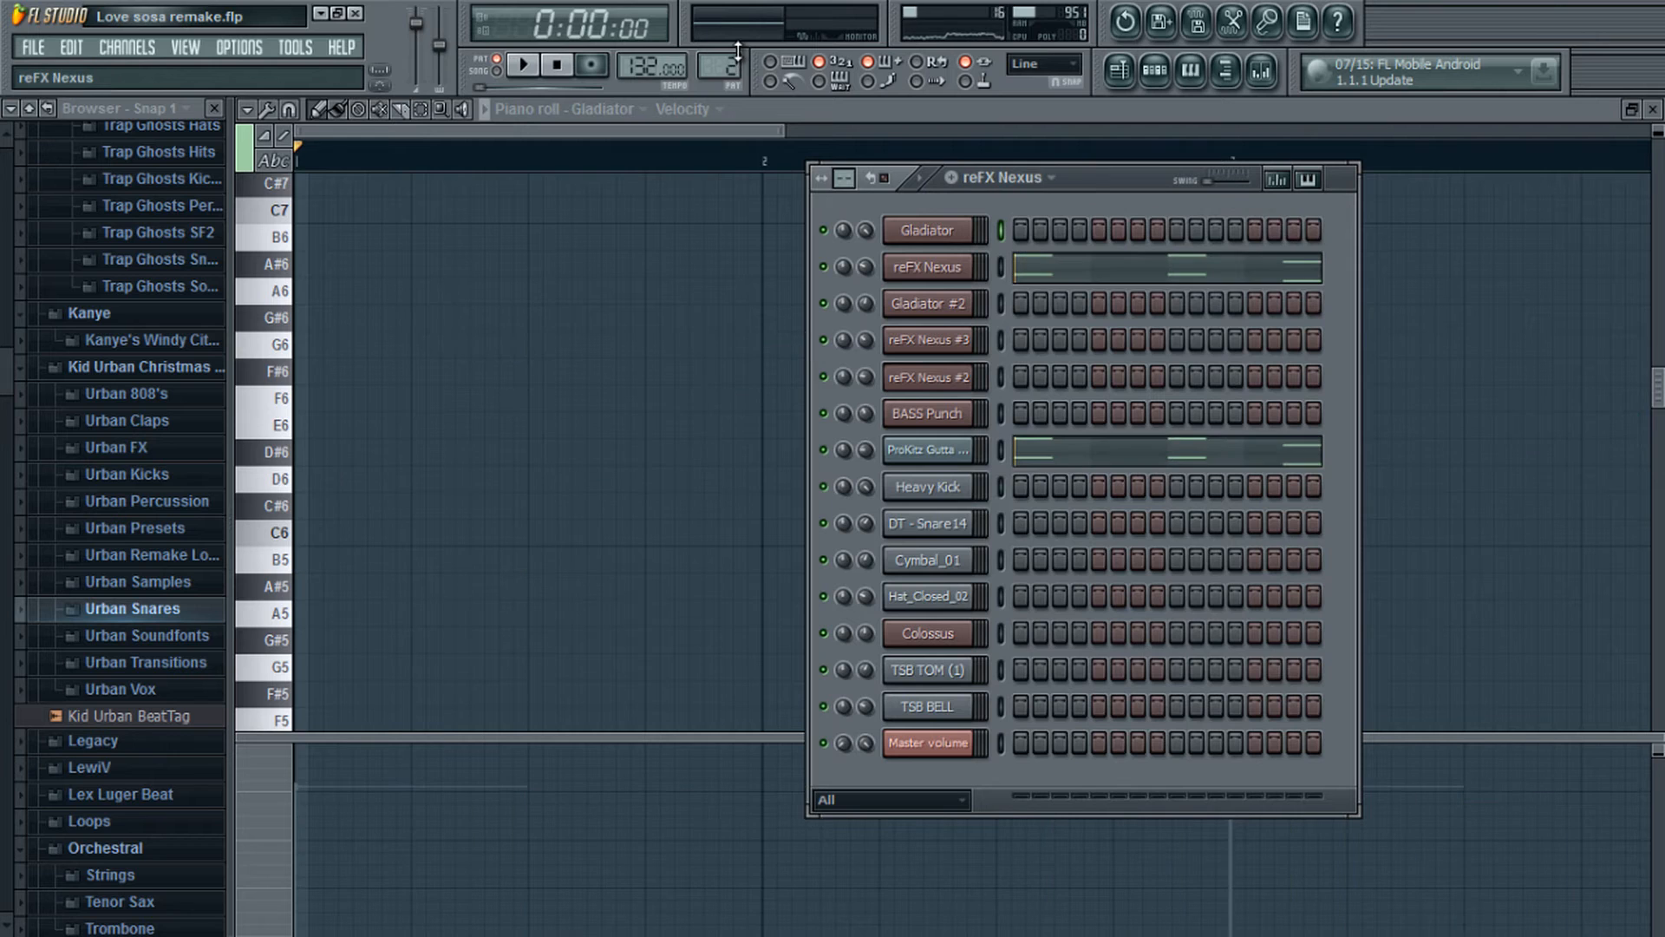
{"action": "left_click", "coordinate": [524, 67]}
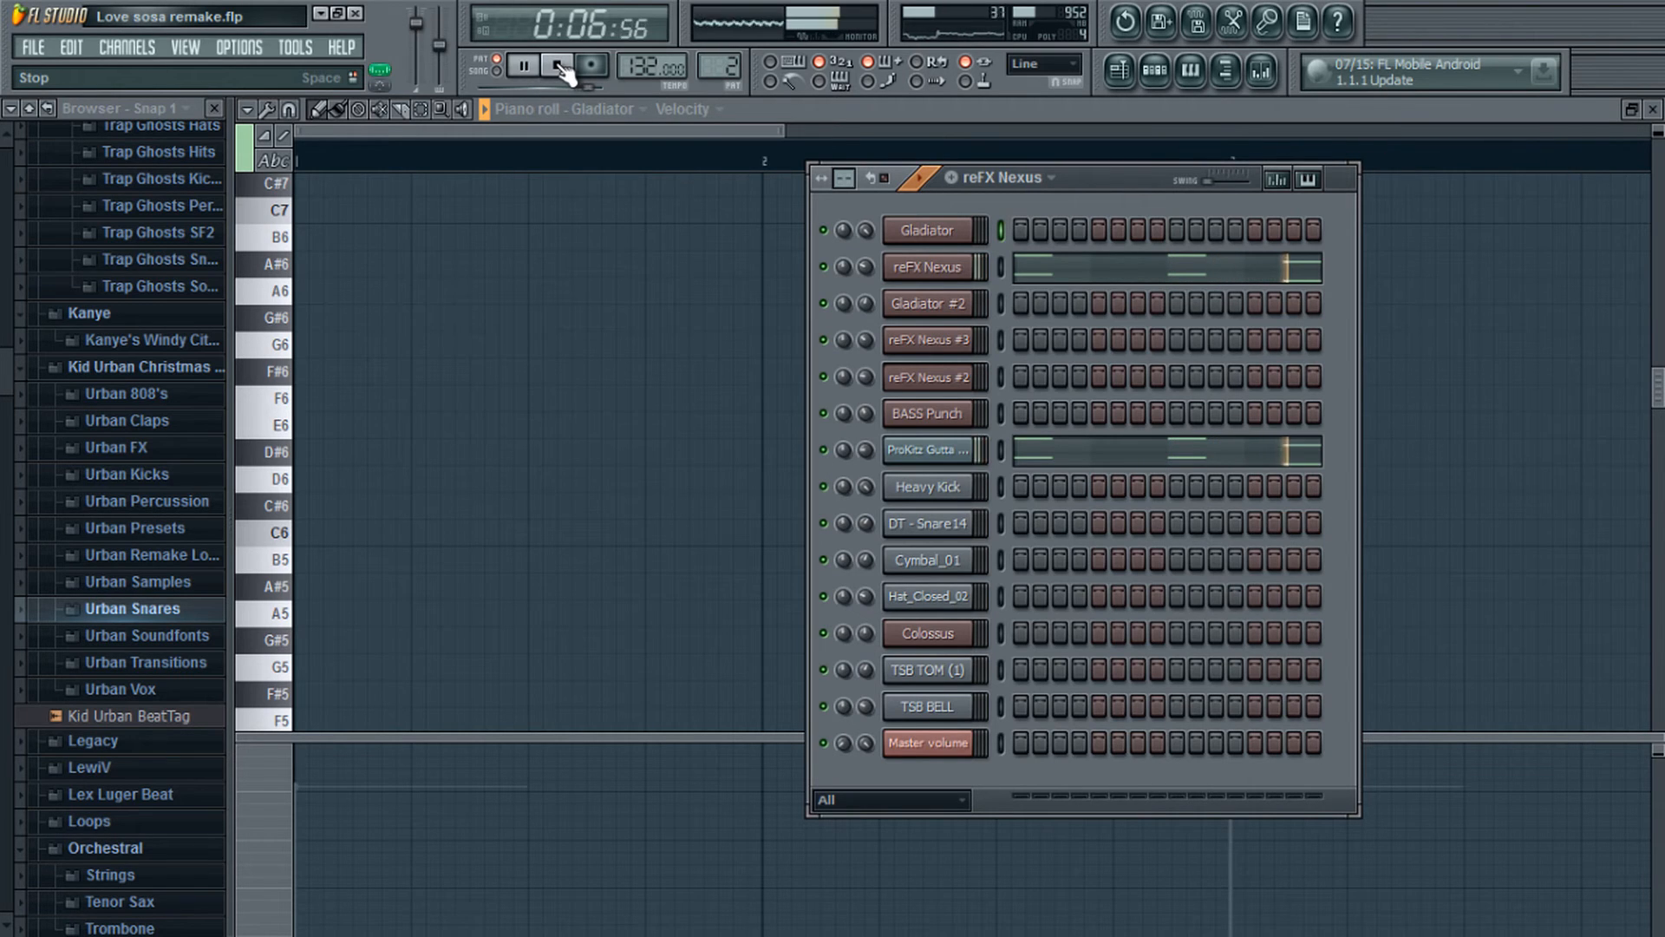
{"action": "left_click", "coordinate": [558, 66]}
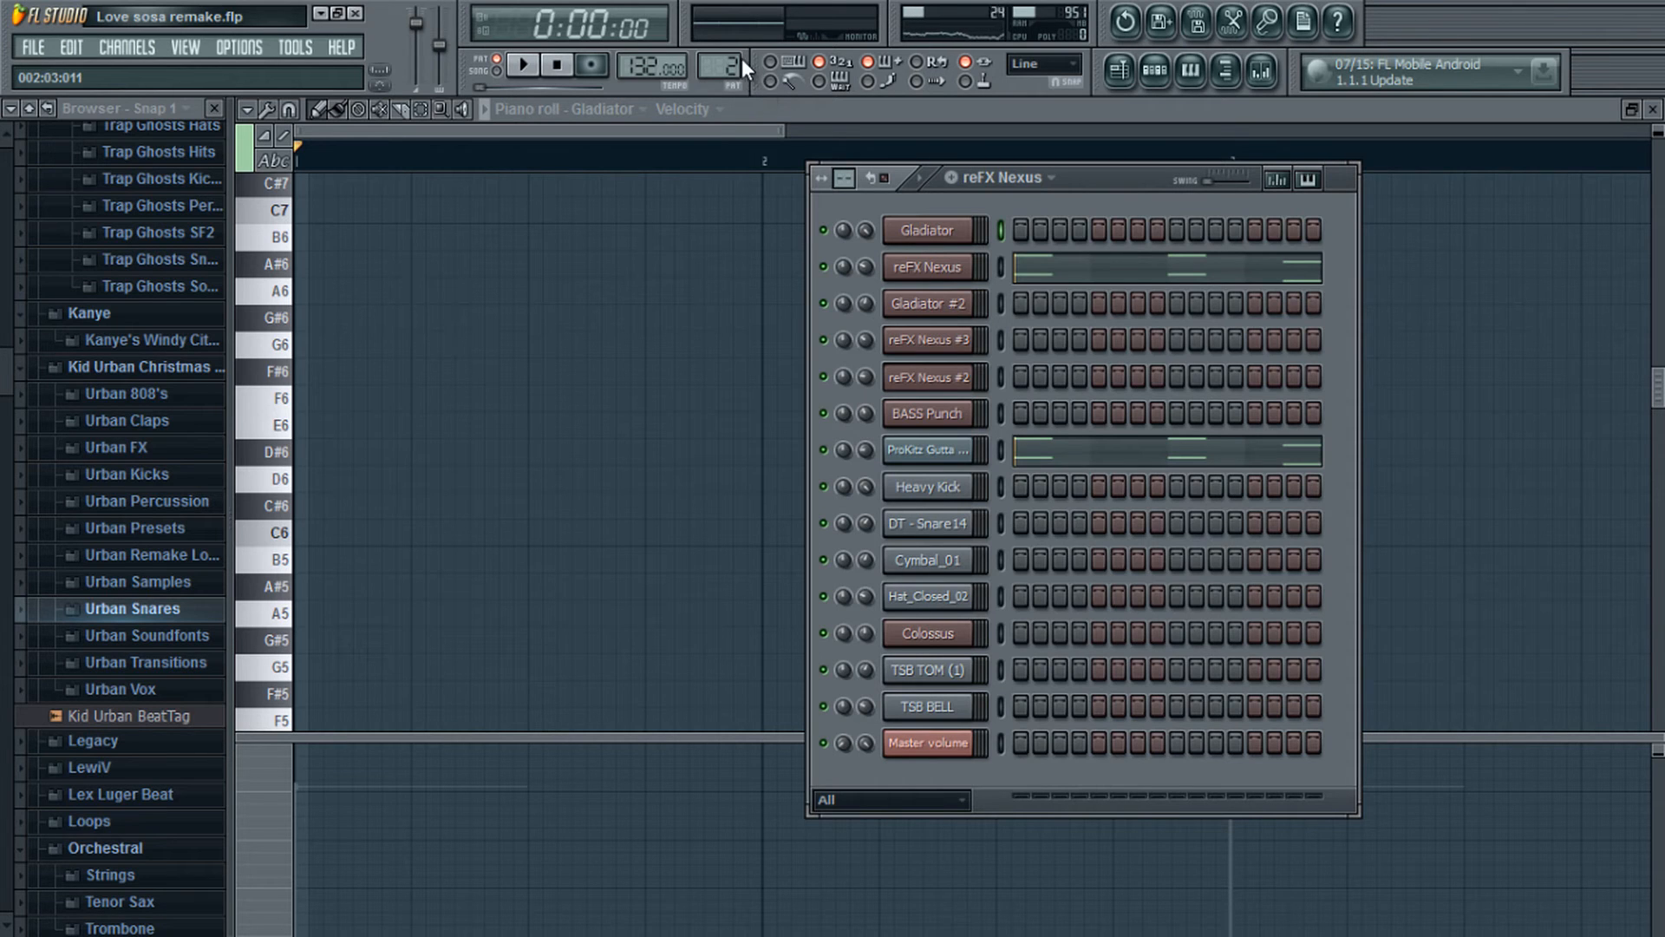
Step: Play back pattern 3 with the Gladiator #2 part and pattern 4 with the BASS Punch part
{"action": "scroll", "coordinate": [741, 56], "scroll_direction": "up", "scroll_amount": 1}
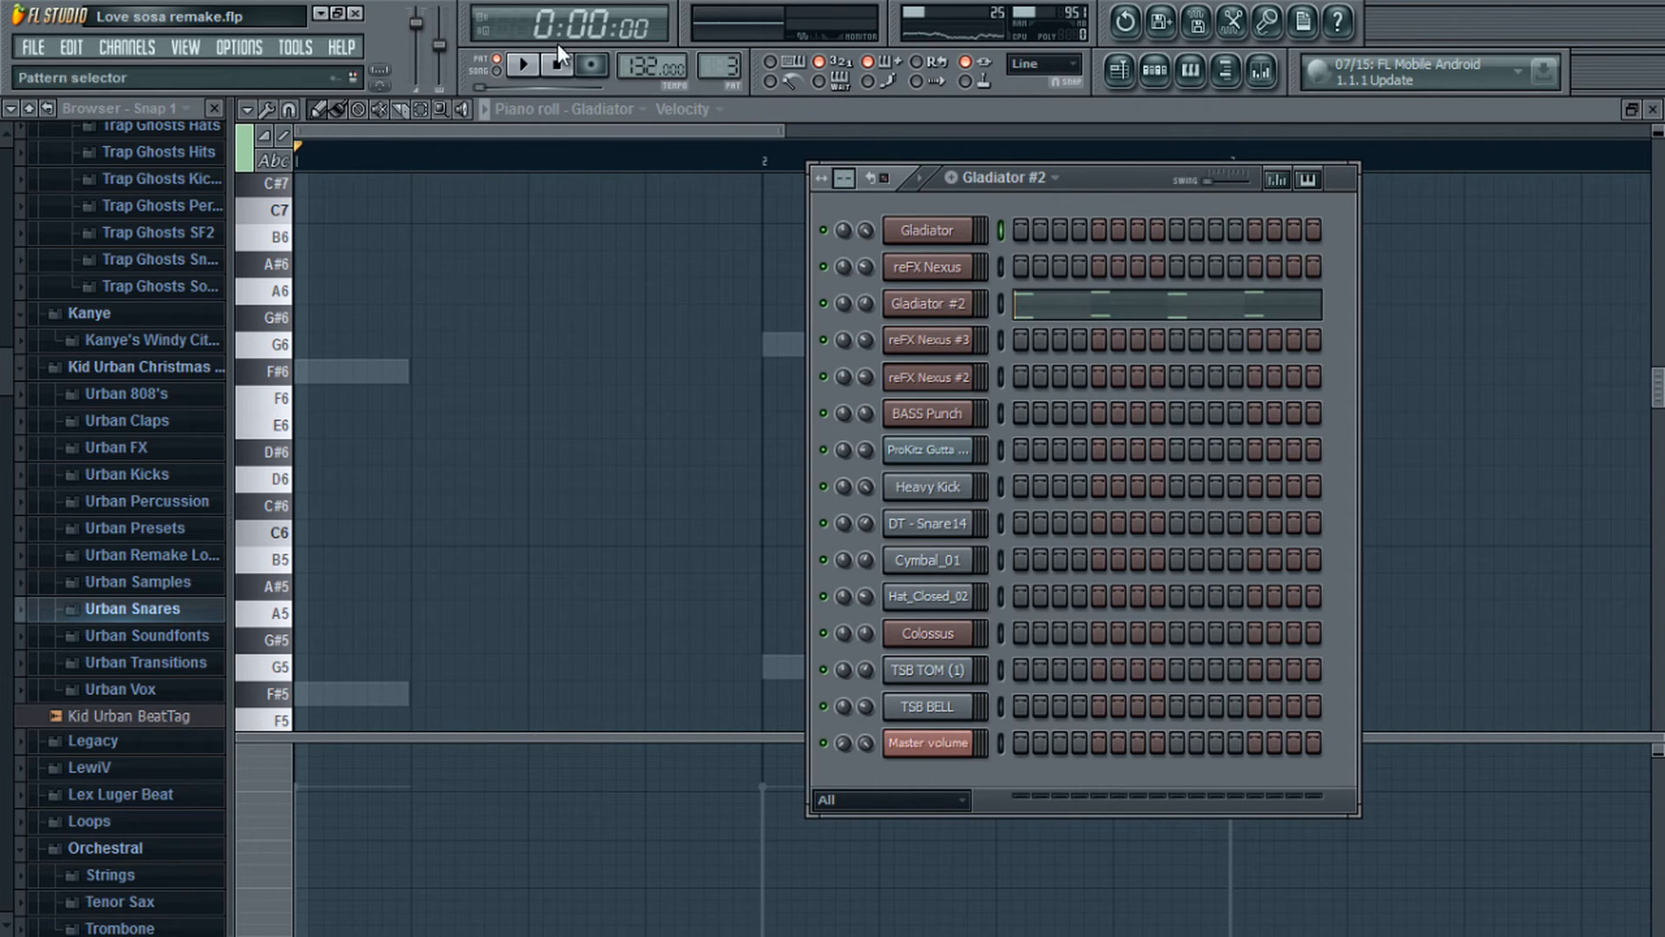
{"action": "left_click", "coordinate": [522, 63]}
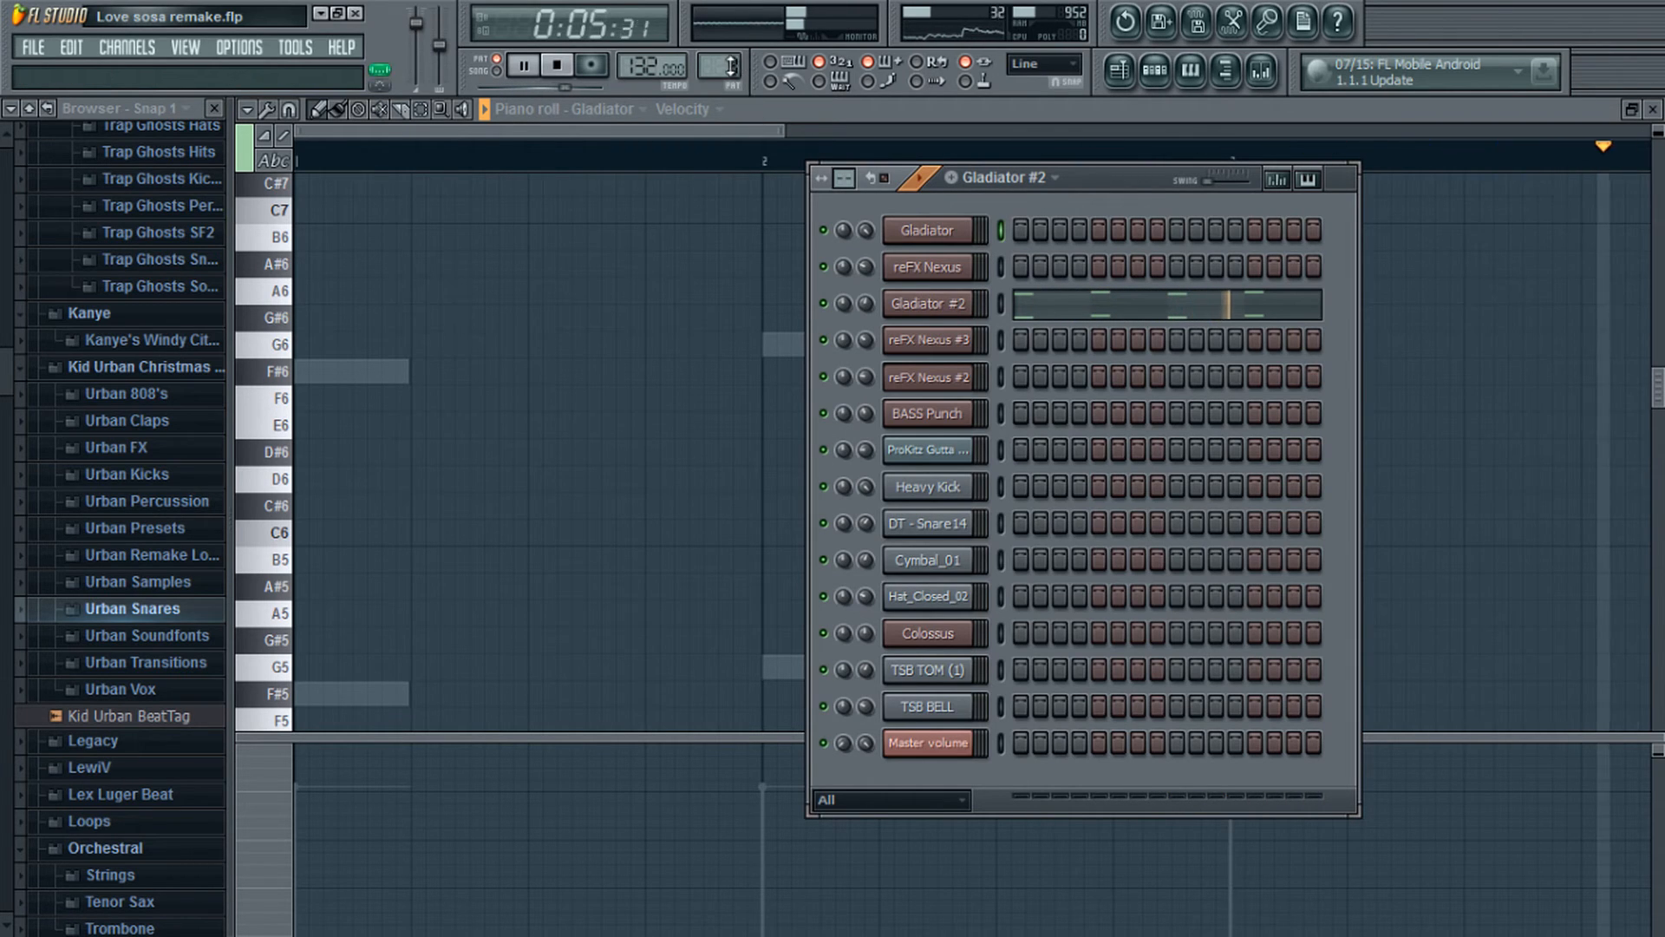
{"action": "scroll", "coordinate": [731, 65], "scroll_direction": "up", "scroll_amount": 1}
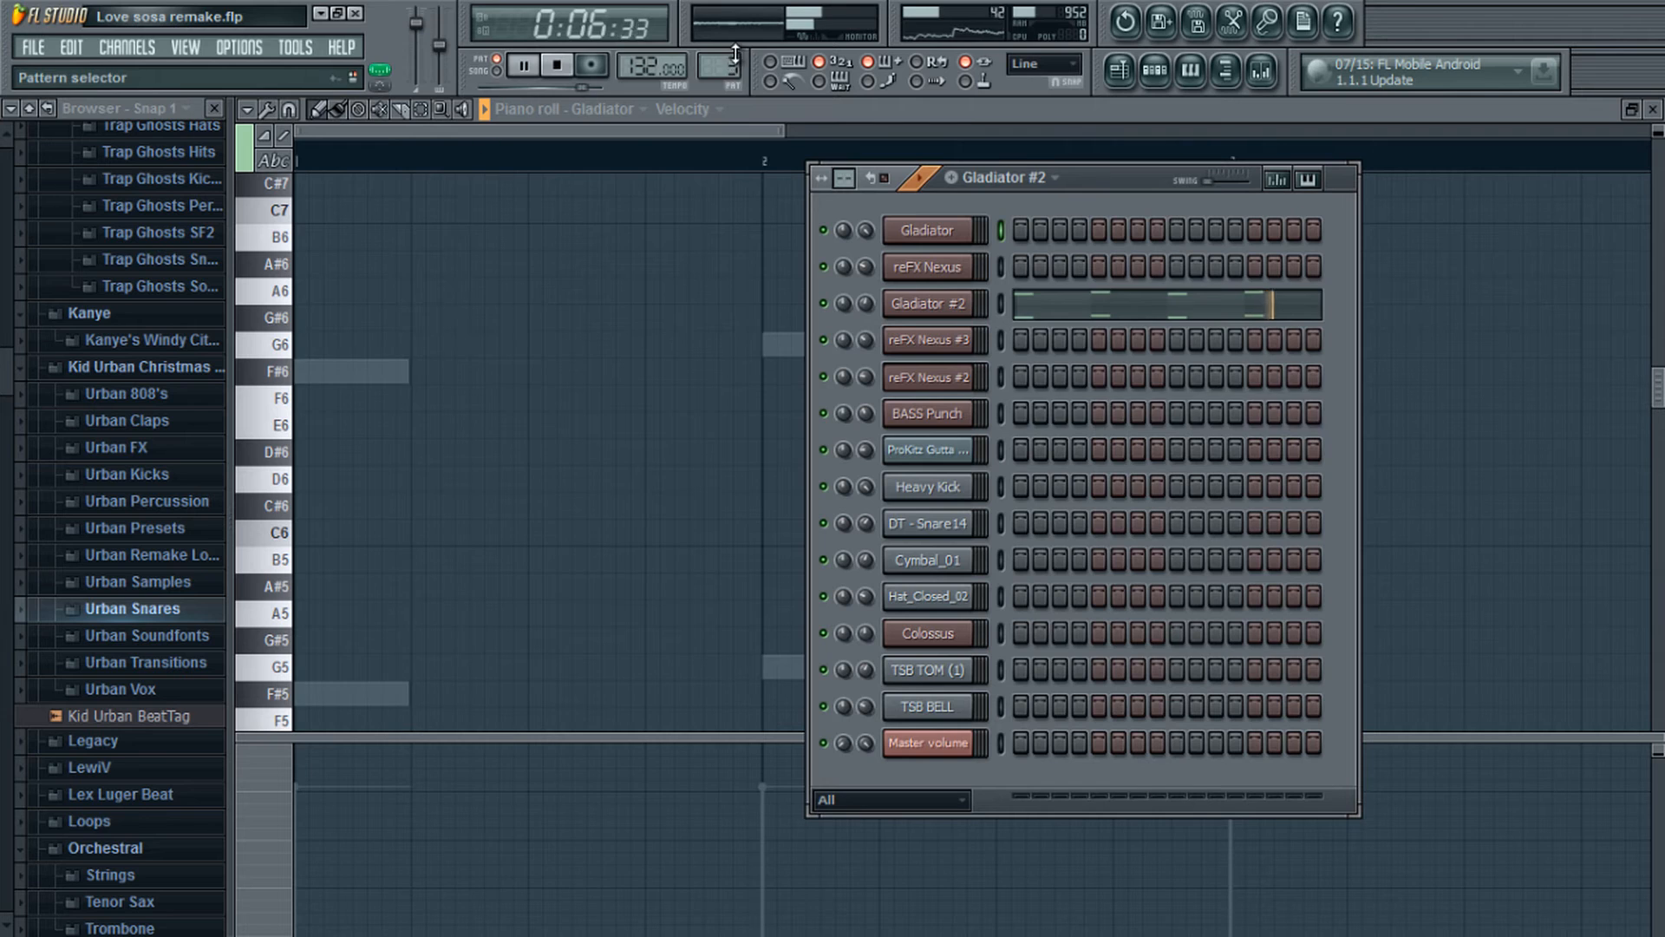
{"action": "left_click", "coordinate": [576, 81]}
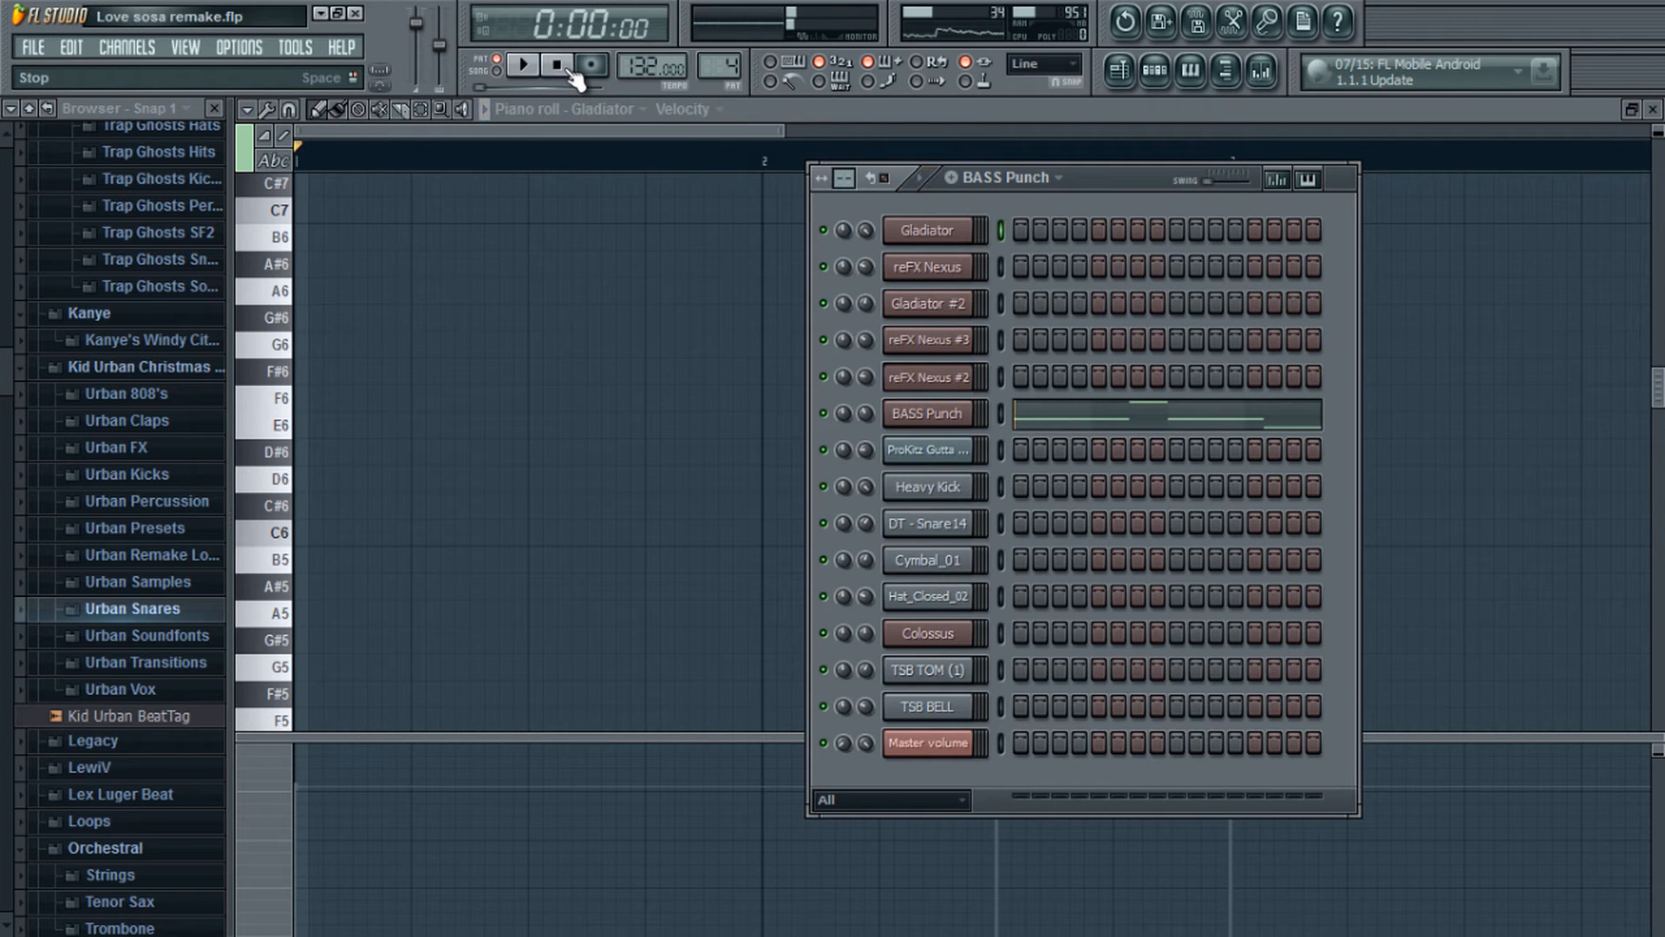
{"action": "left_click", "coordinate": [524, 66]}
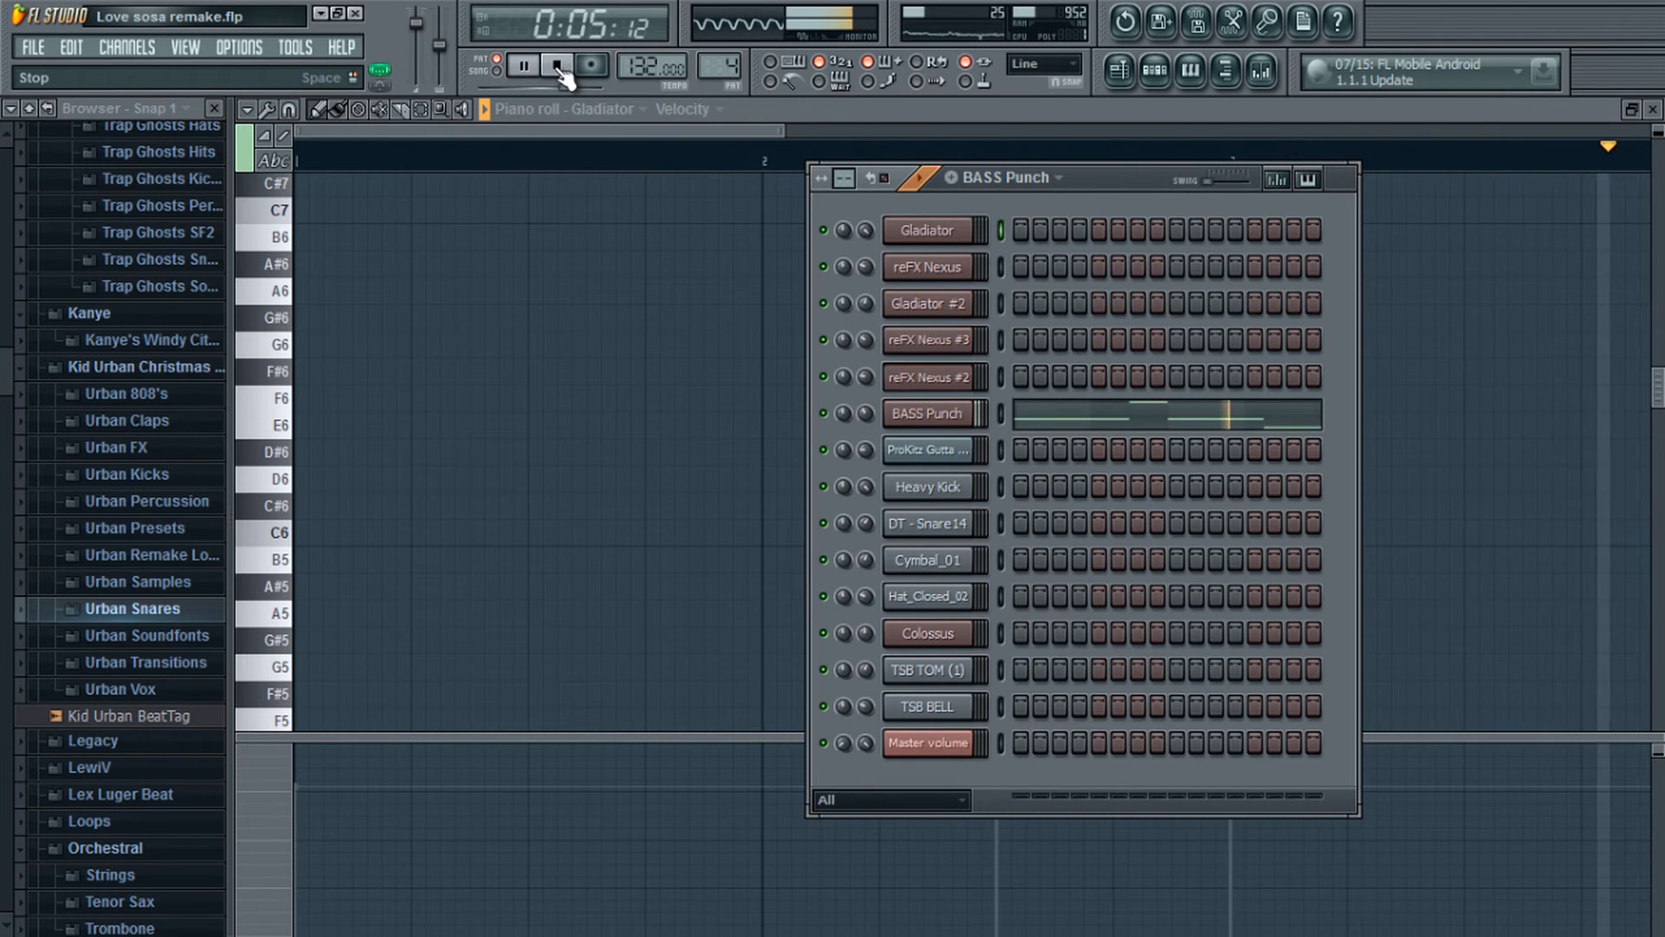
{"action": "left_click", "coordinate": [559, 70]}
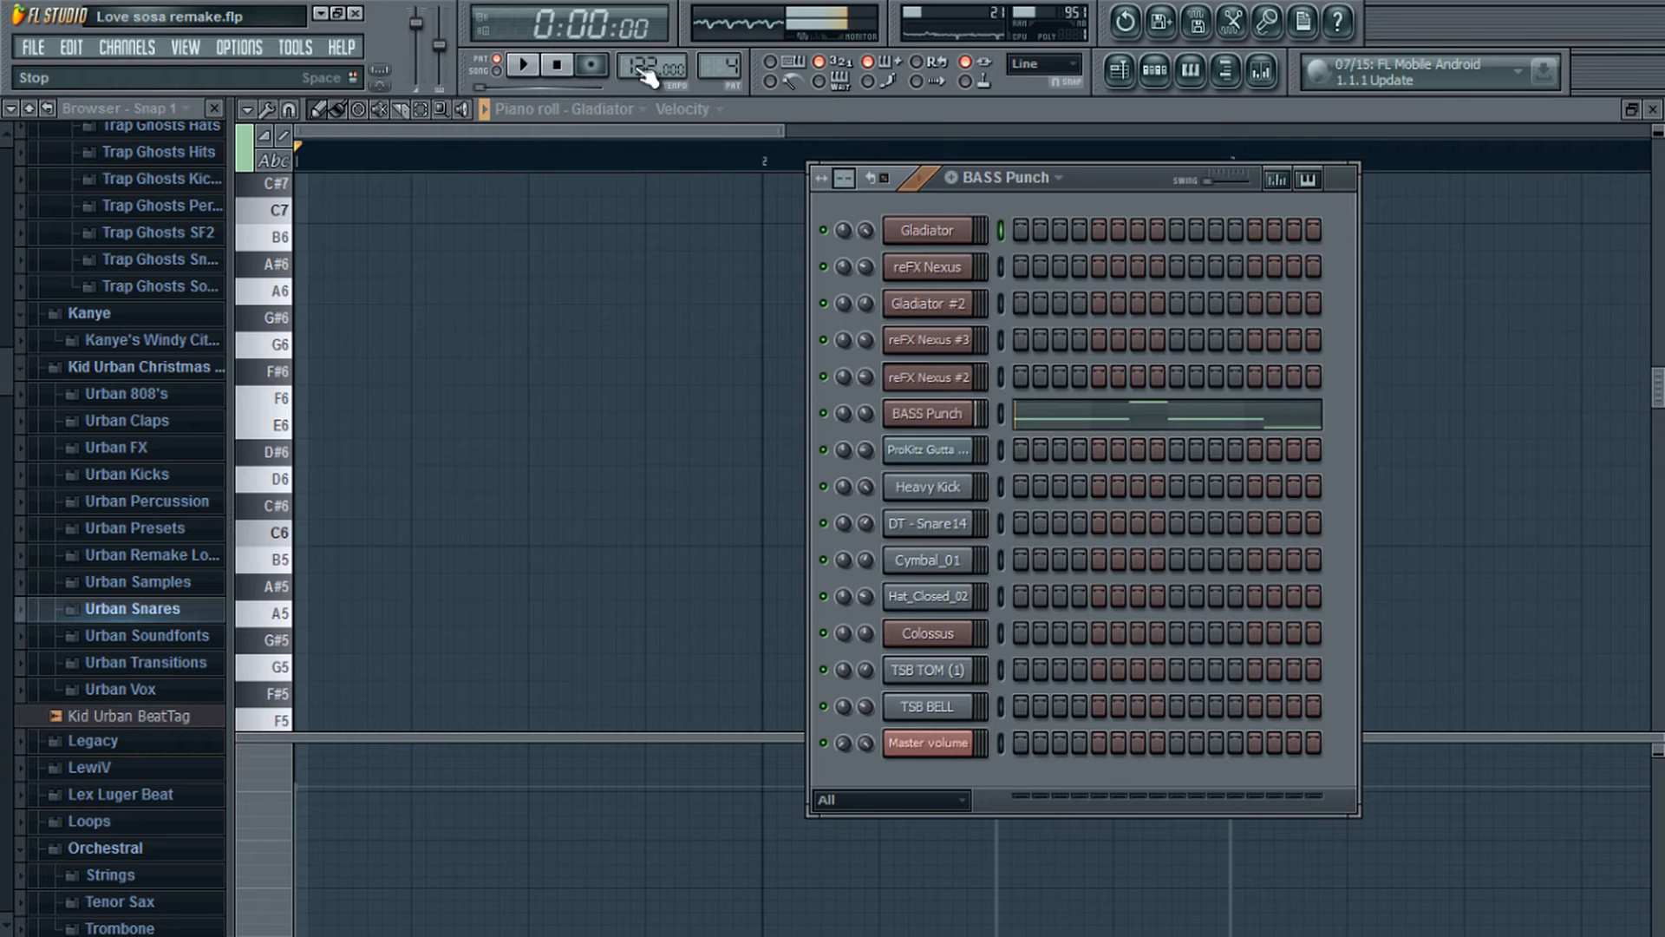
Step: Switch to Pattern 10, play it back, and open its reFX Nexus #3 notes in the piano roll
{"action": "left_click_drag", "start_coordinate": [718, 66], "coordinate": [732, 867]}
{"action": "left_click_drag", "start_coordinate": [719, 58], "coordinate": [726, 71]}
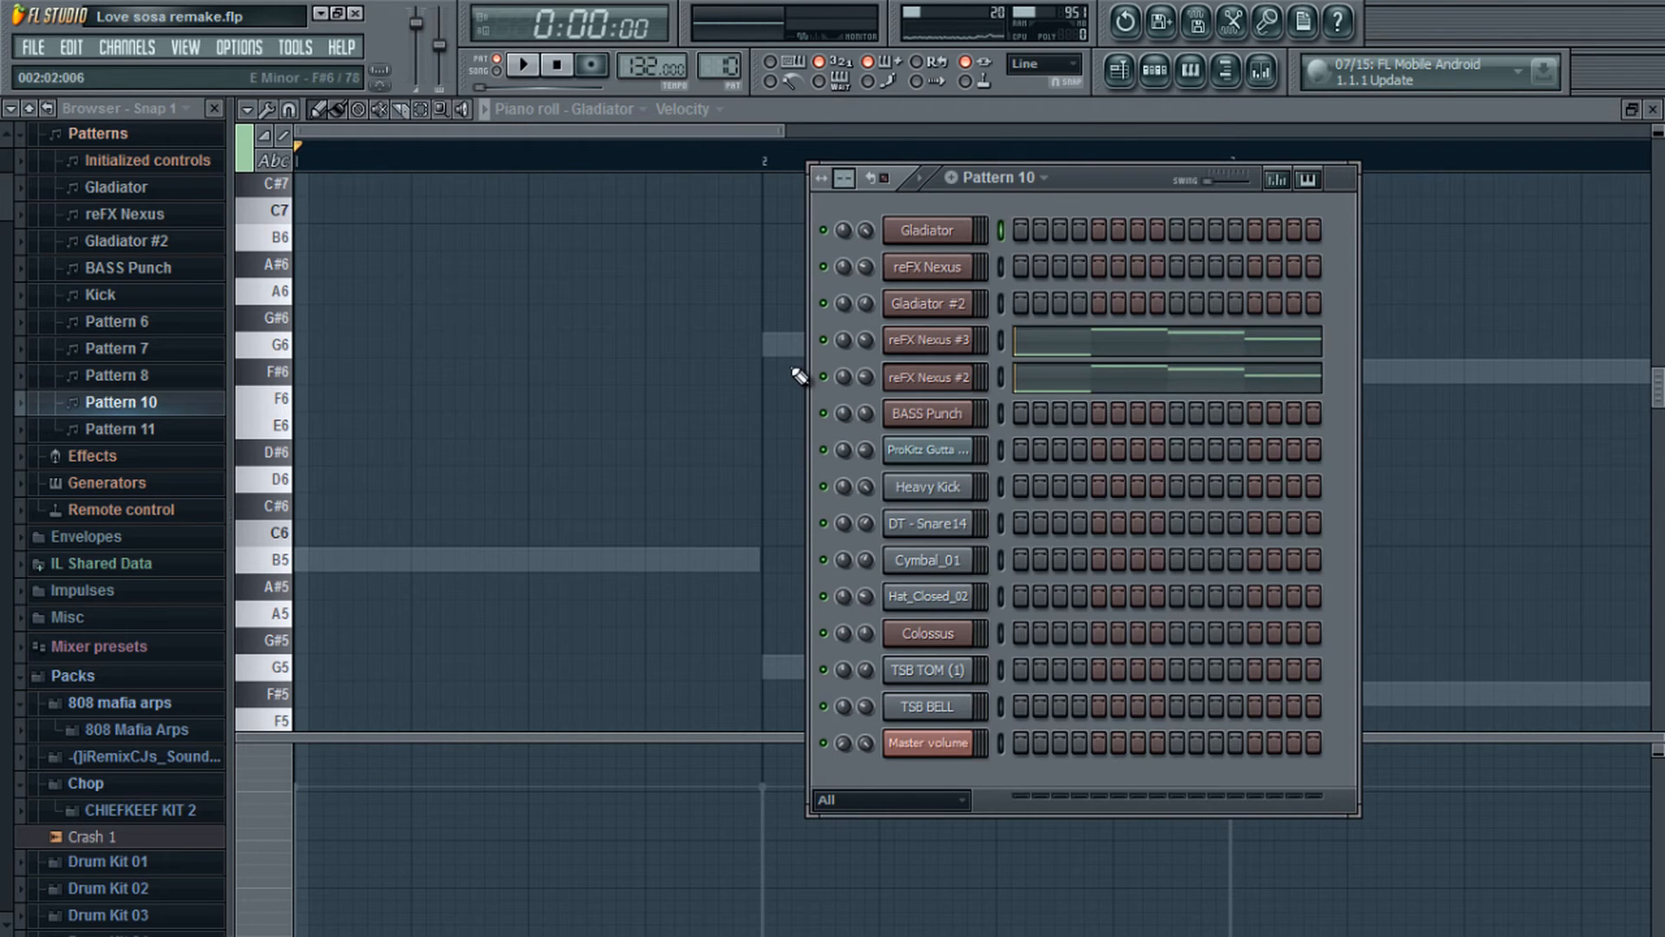
{"action": "left_click", "coordinate": [528, 66]}
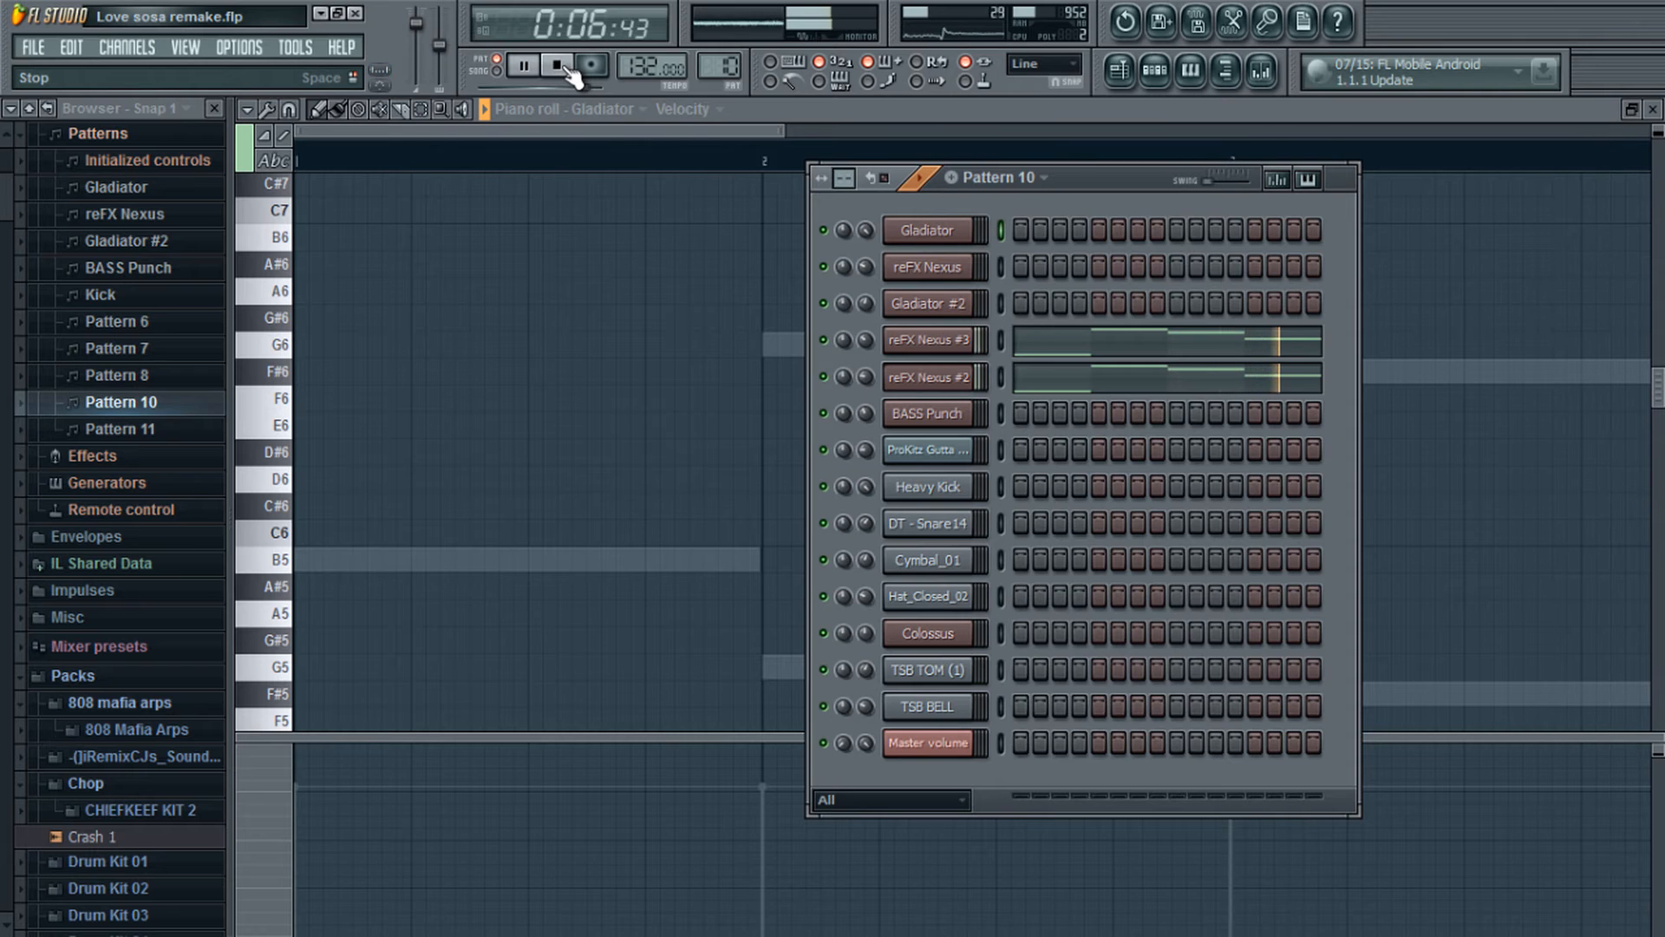
{"action": "left_click", "coordinate": [562, 66]}
{"action": "left_click", "coordinate": [1035, 340]}
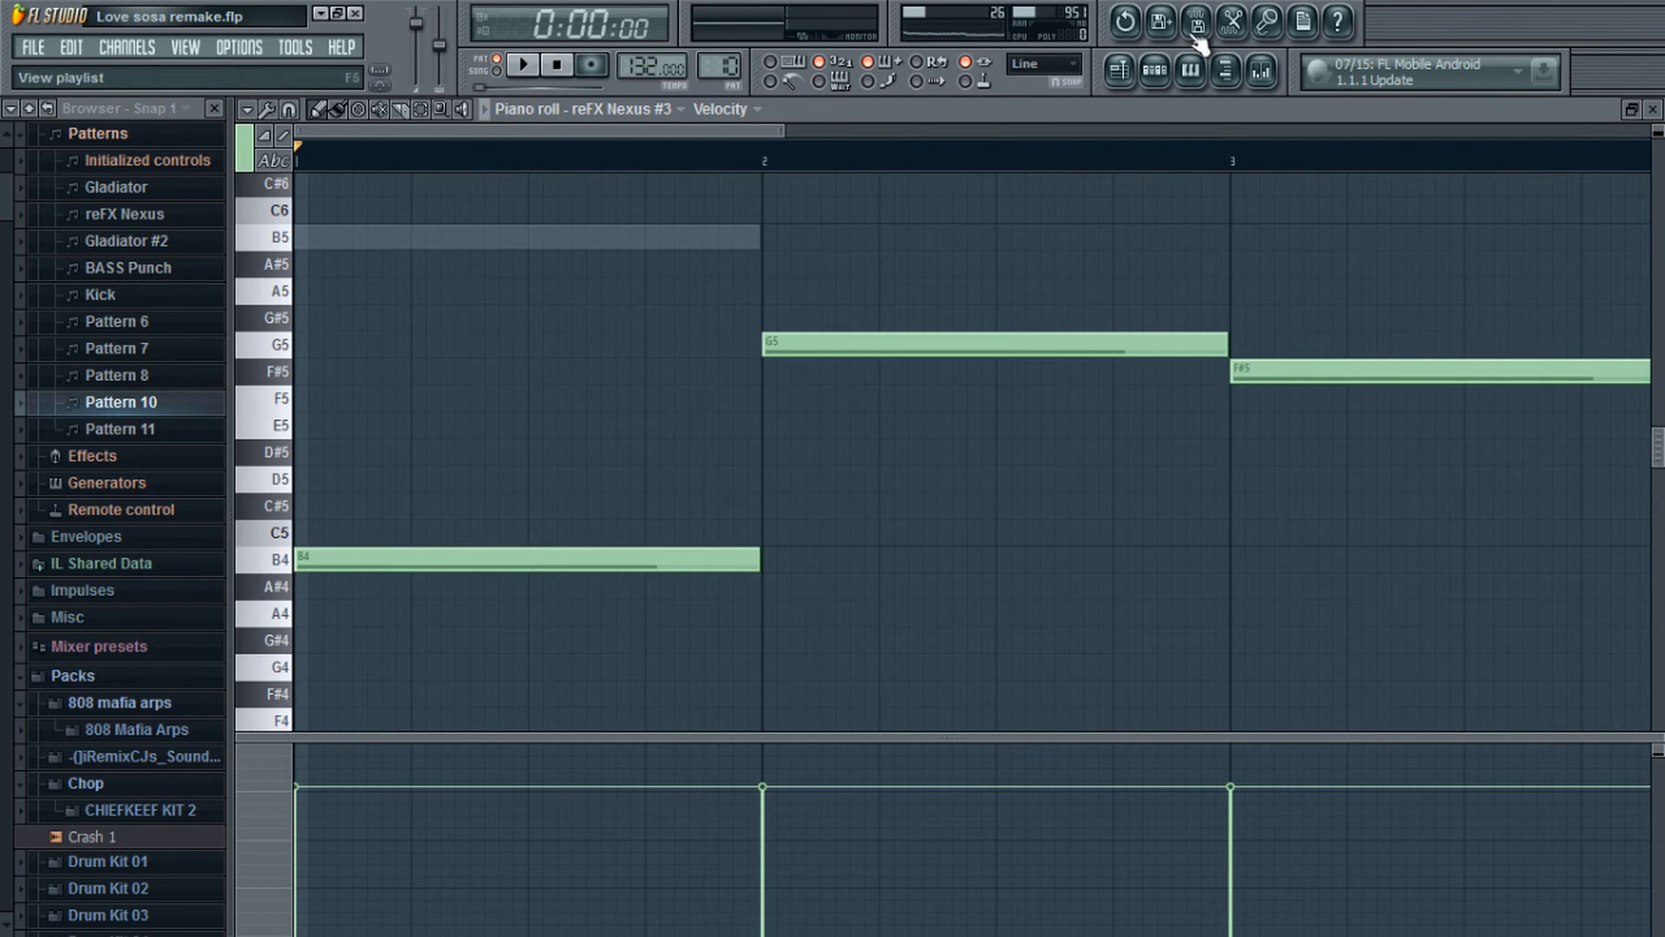
Step: Switch back to pattern 2 in the channel rack, then hide the rack and show the playlist
{"action": "left_click", "coordinate": [1154, 69]}
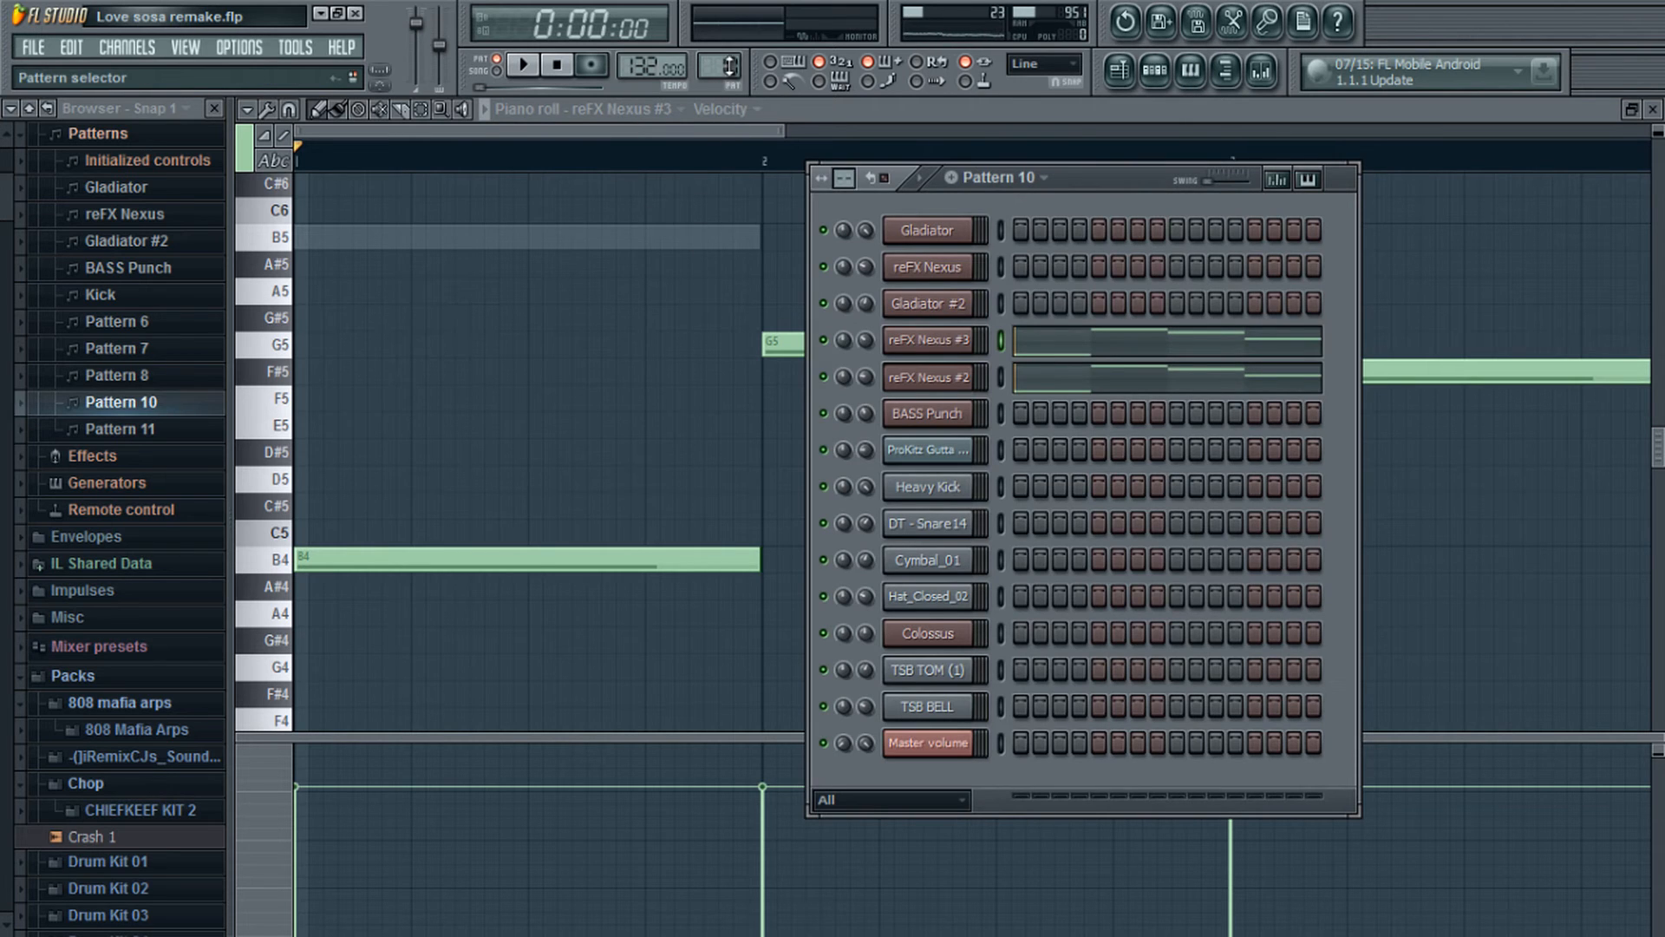
{"action": "left_click_drag", "start_coordinate": [727, 66], "coordinate": [730, 134]}
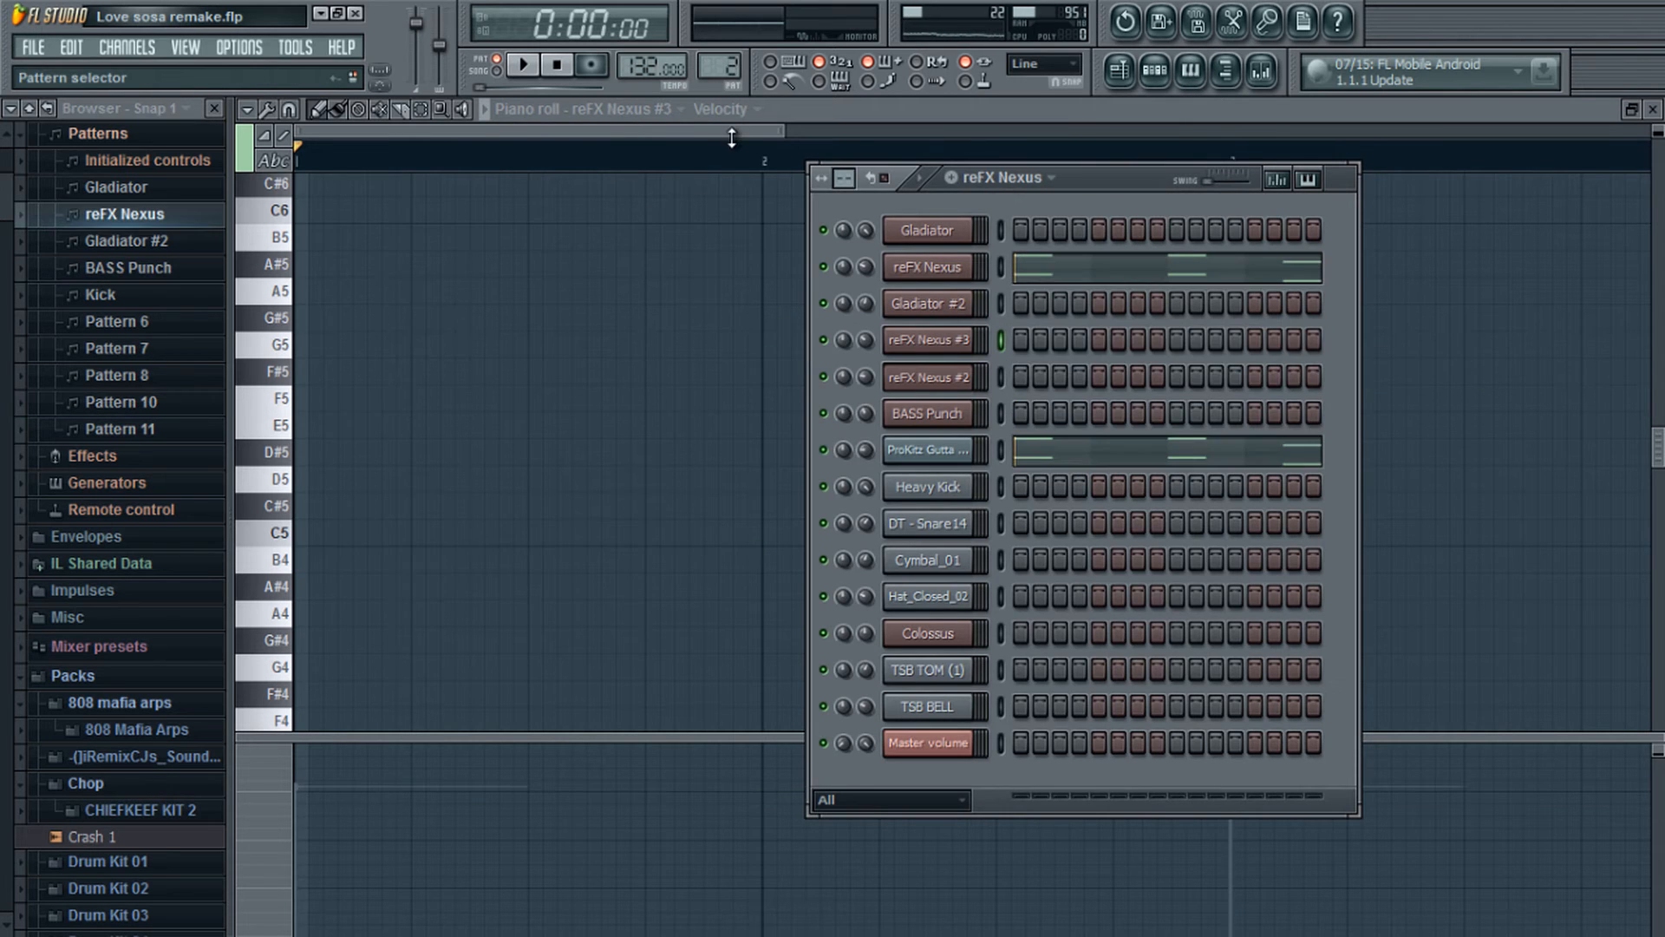
{"action": "left_click", "coordinate": [1166, 78]}
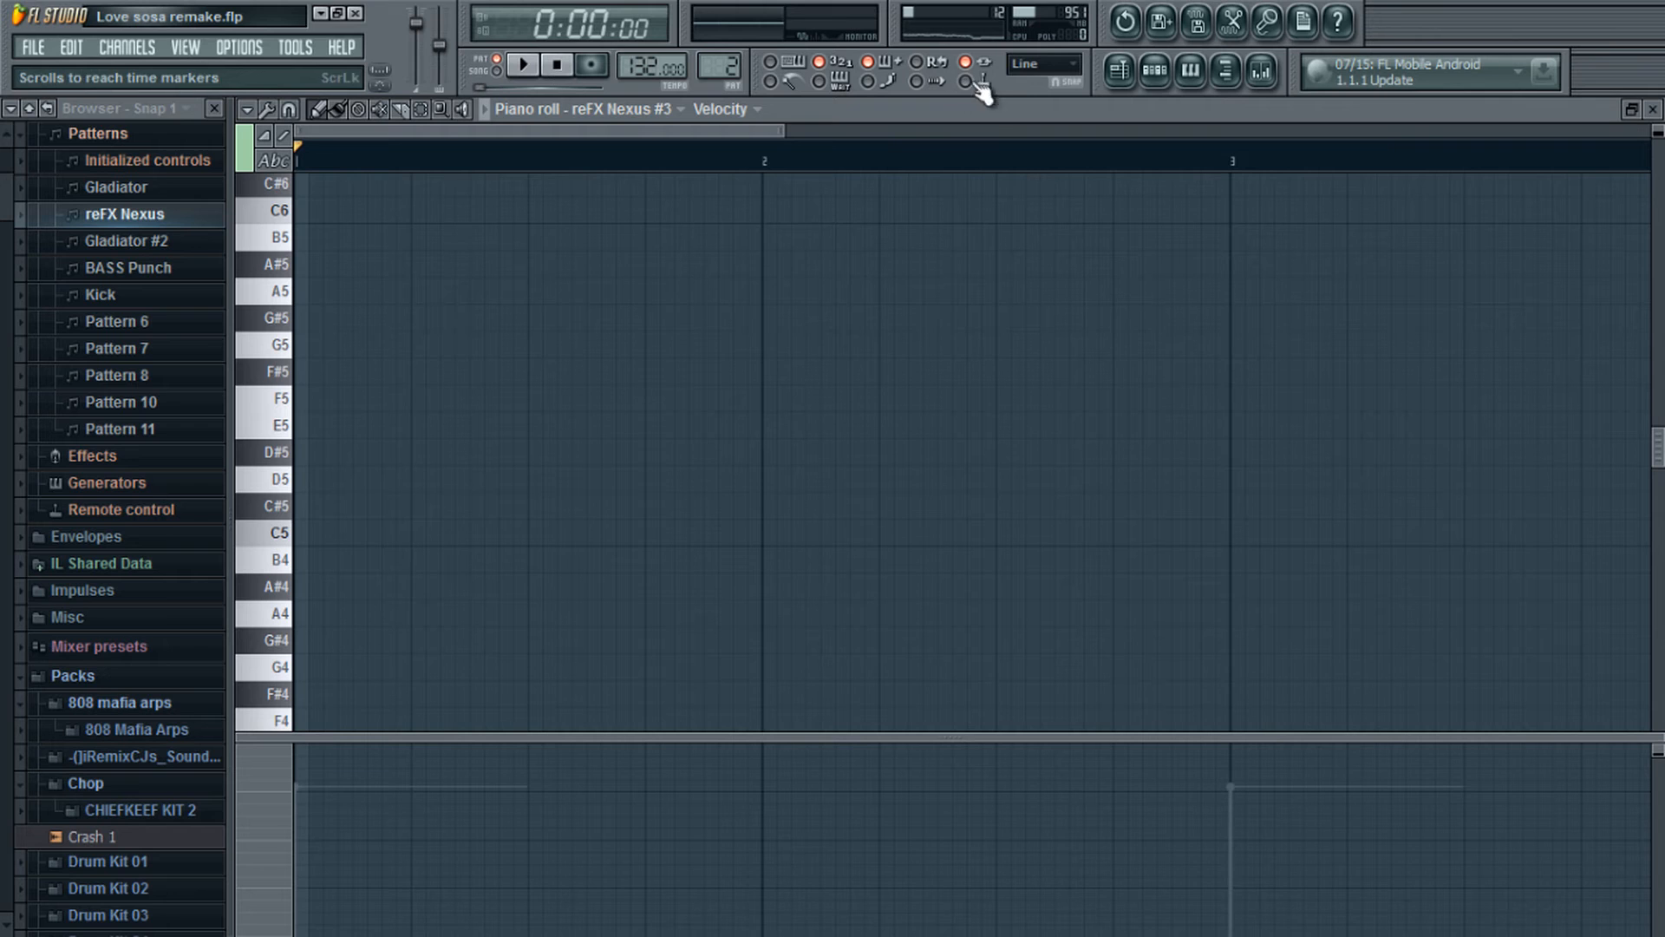
{"action": "left_click", "coordinate": [1126, 74]}
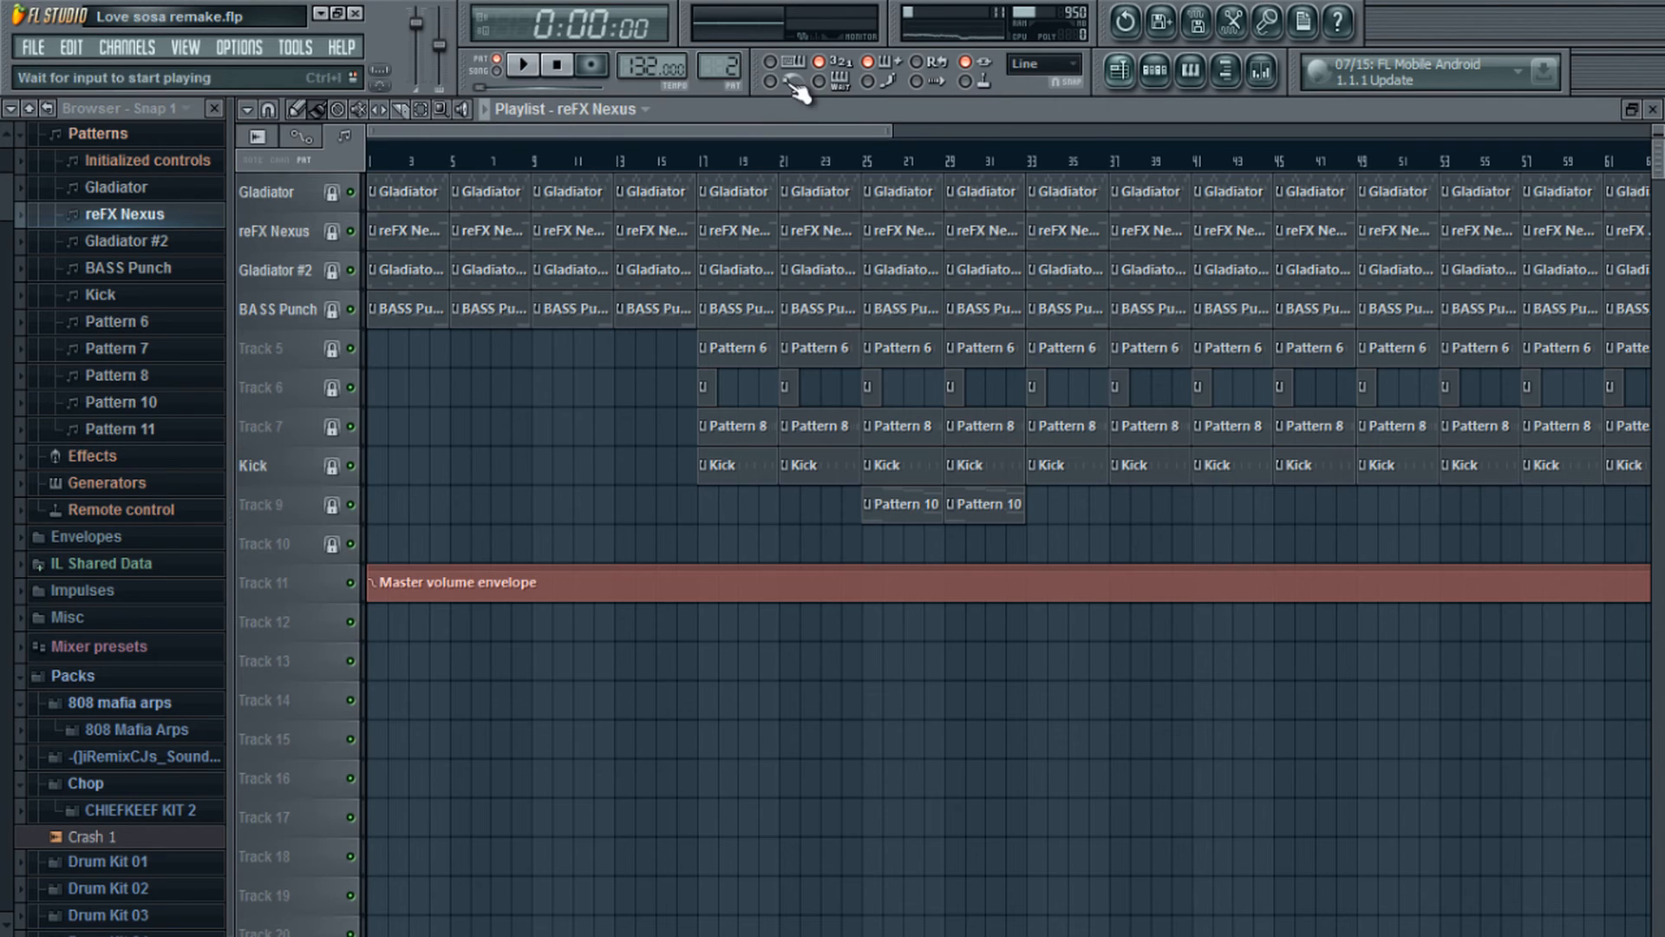
Step: Set playback to song mode and play the arrangement from the start, jump to about bar 15, and stop playback
{"action": "left_click", "coordinate": [497, 70]}
{"action": "left_click", "coordinate": [523, 66]}
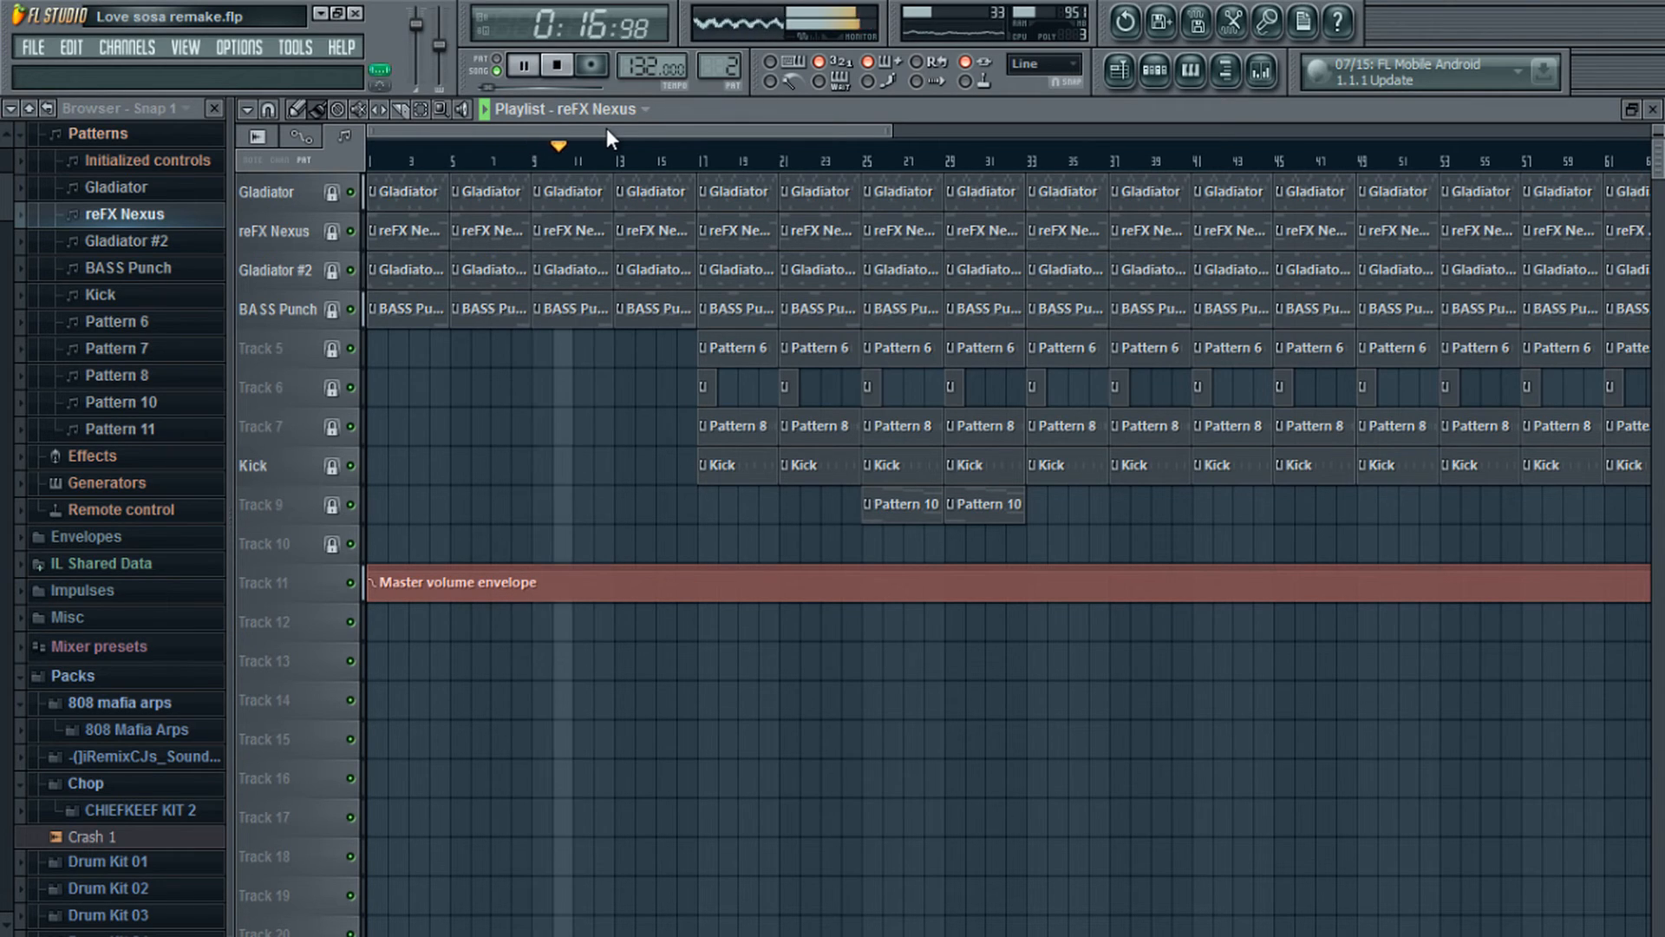
{"action": "left_click", "coordinate": [656, 159]}
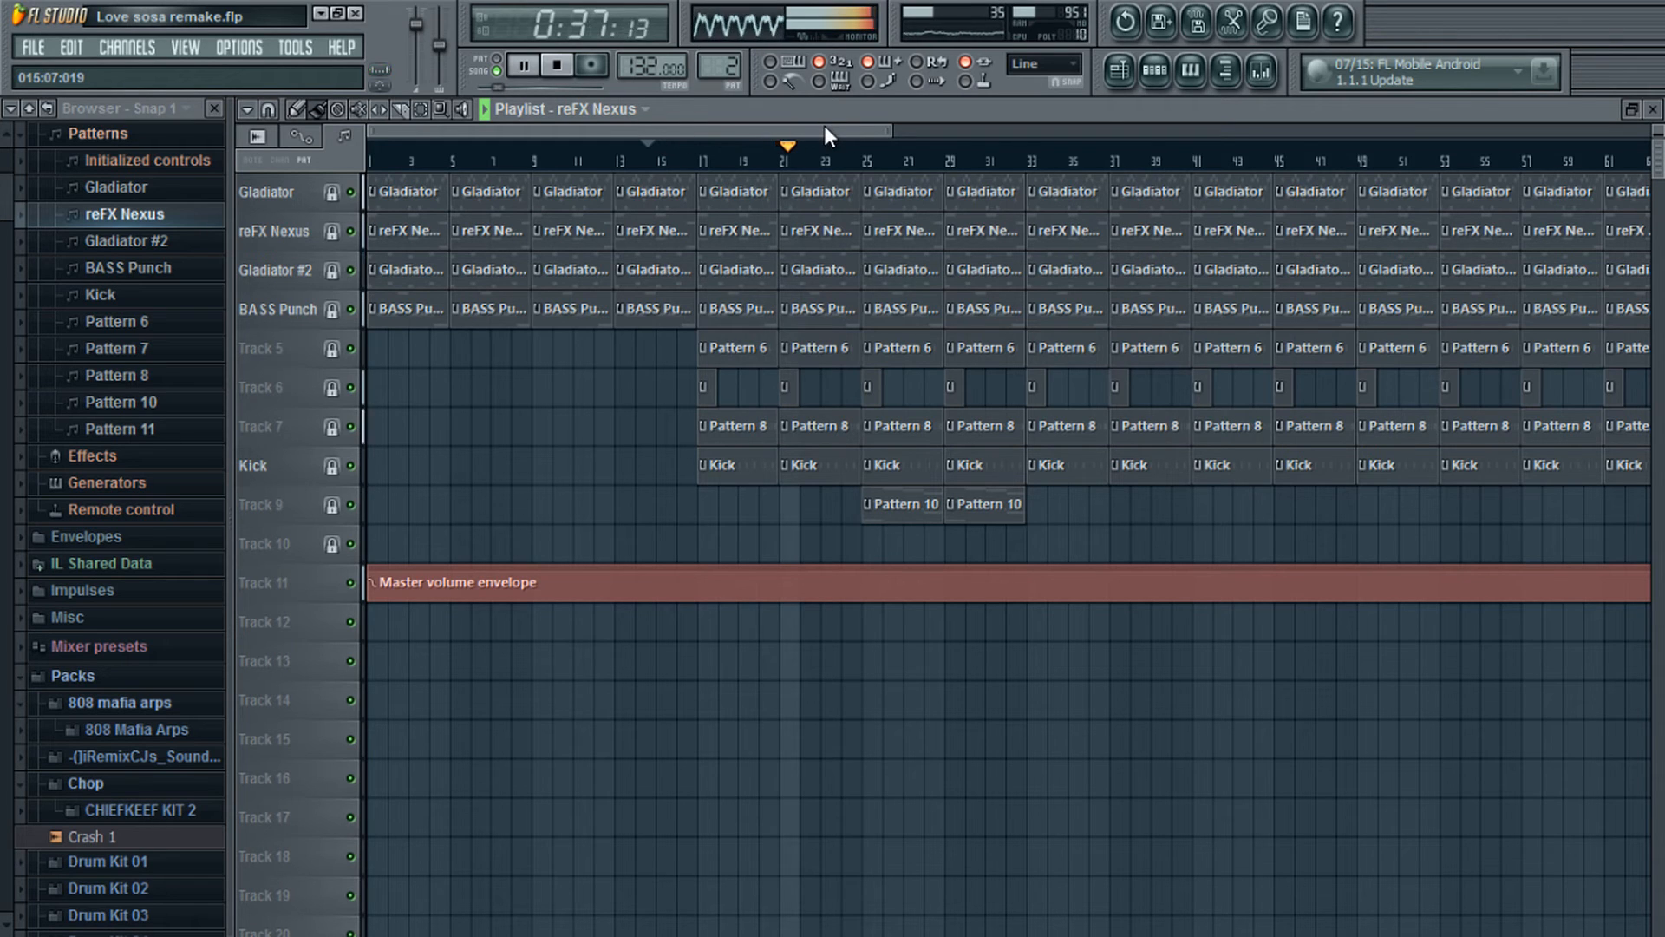
{"action": "left_click", "coordinate": [558, 66]}
{"action": "mouse_move", "coordinate": [625, 128]}
{"action": "left_mouse_down"}
{"action": "mouse_move", "coordinate": [728, 134]}
{"action": "mouse_move", "coordinate": [623, 128]}
{"action": "left_mouse_up"}
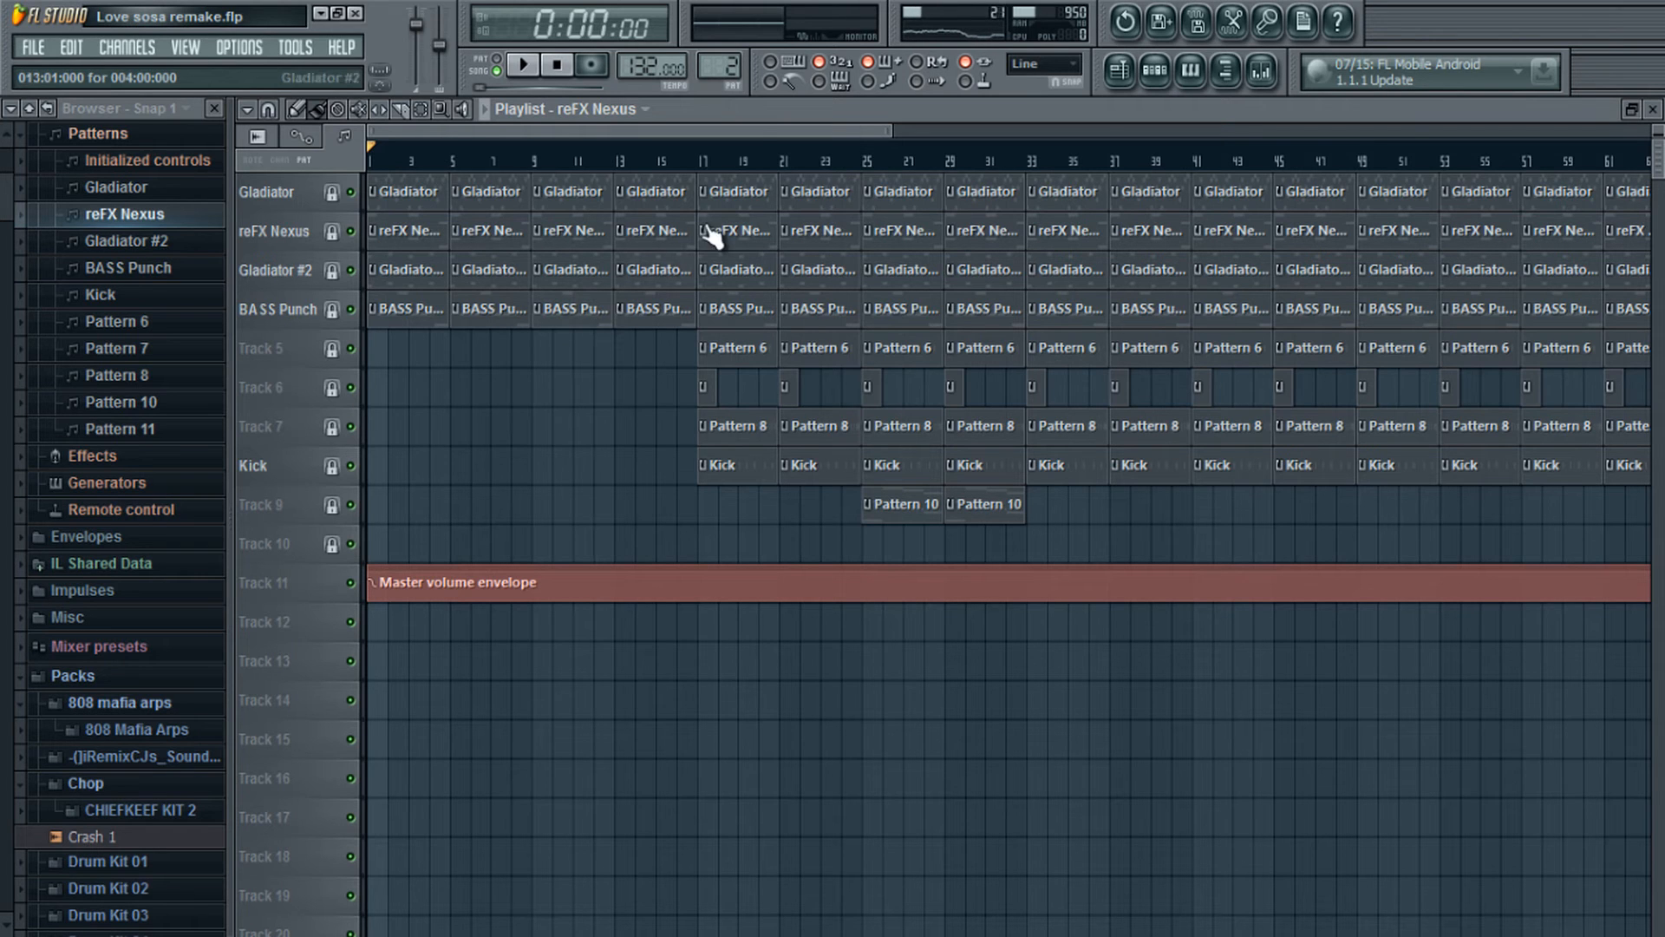
{"action": "left_click_drag", "start_coordinate": [755, 128], "coordinate": [631, 148]}
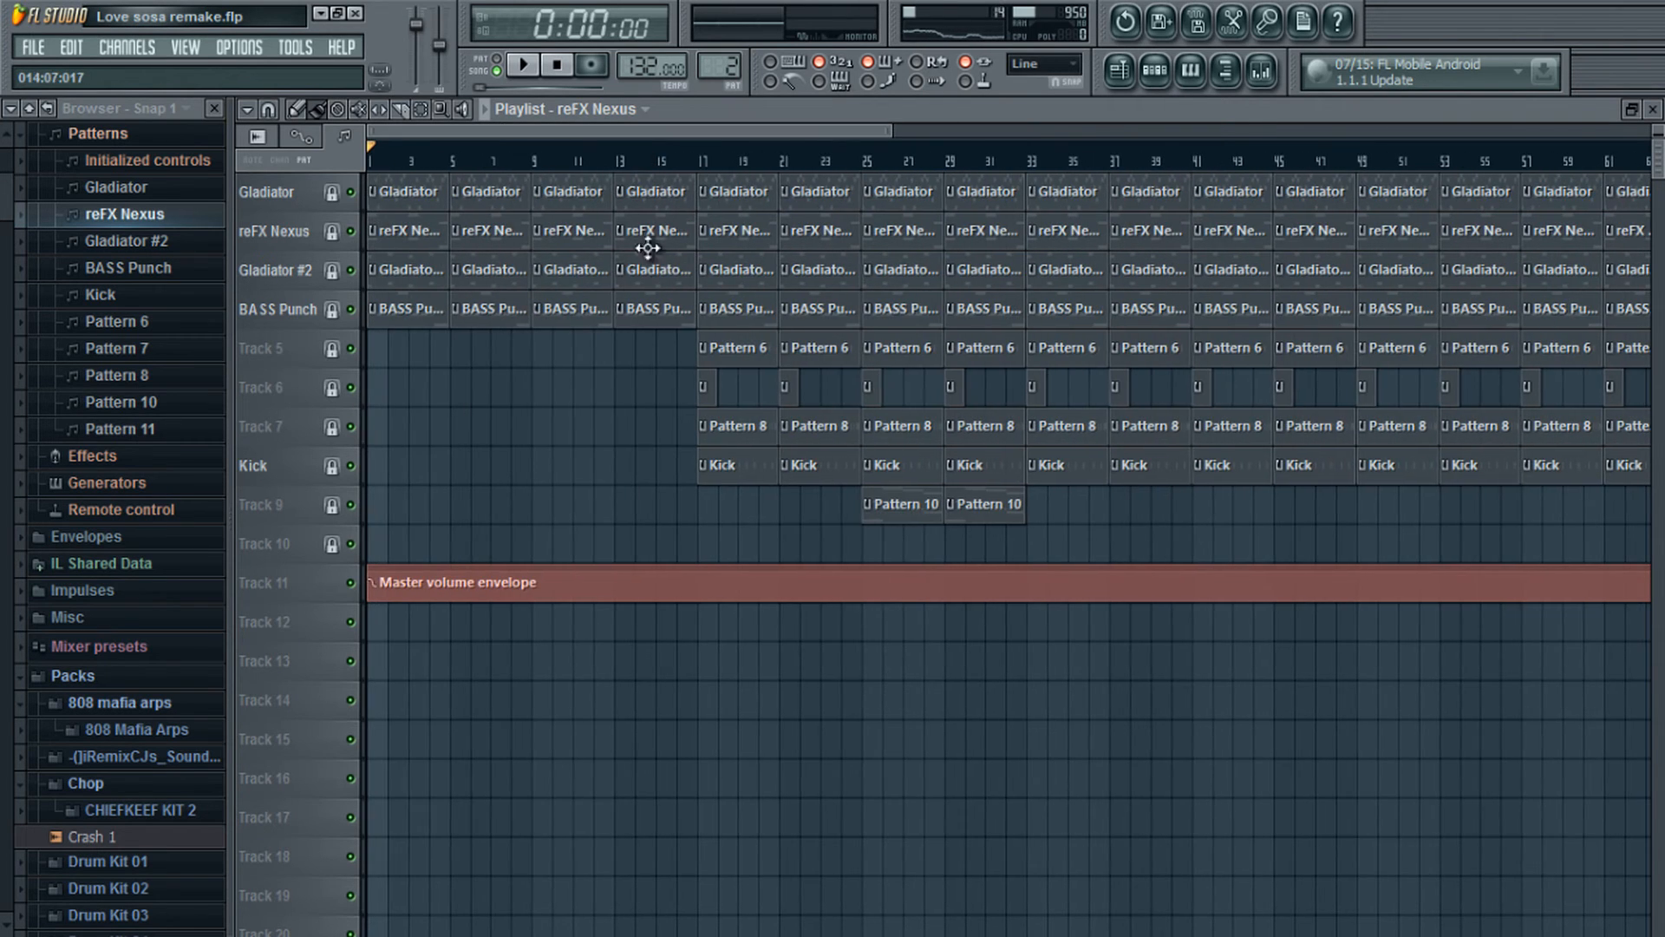
Step: Open the audio settings, show the available output devices, and close the settings
{"action": "left_click", "coordinate": [250, 46]}
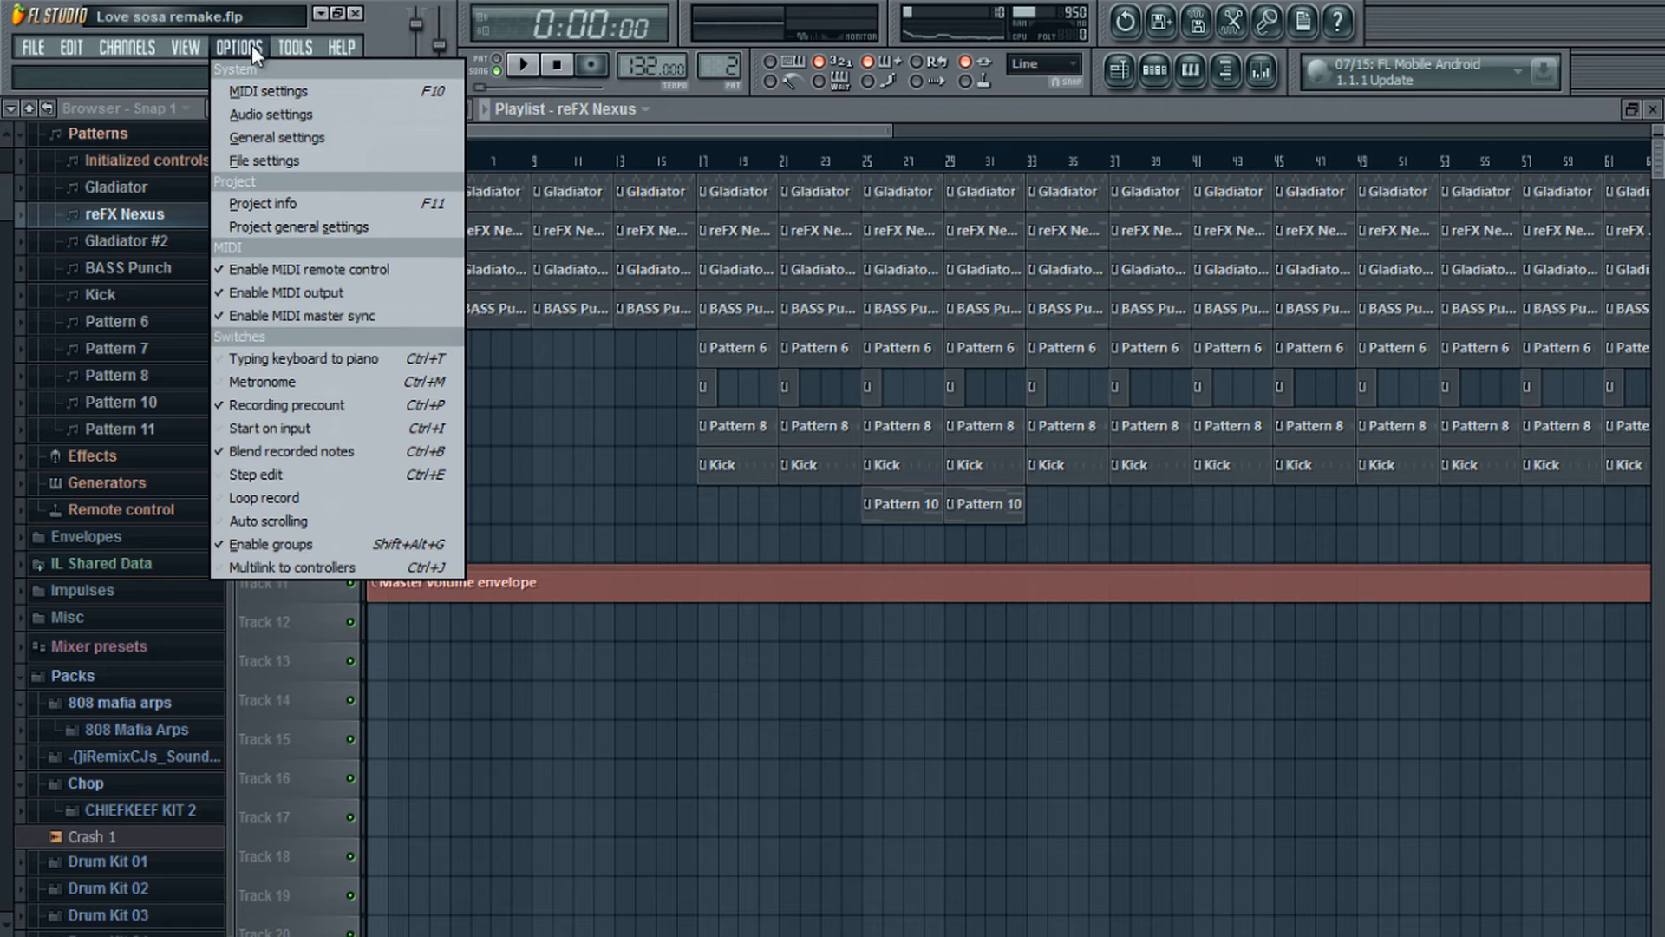
{"action": "left_click", "coordinate": [297, 116]}
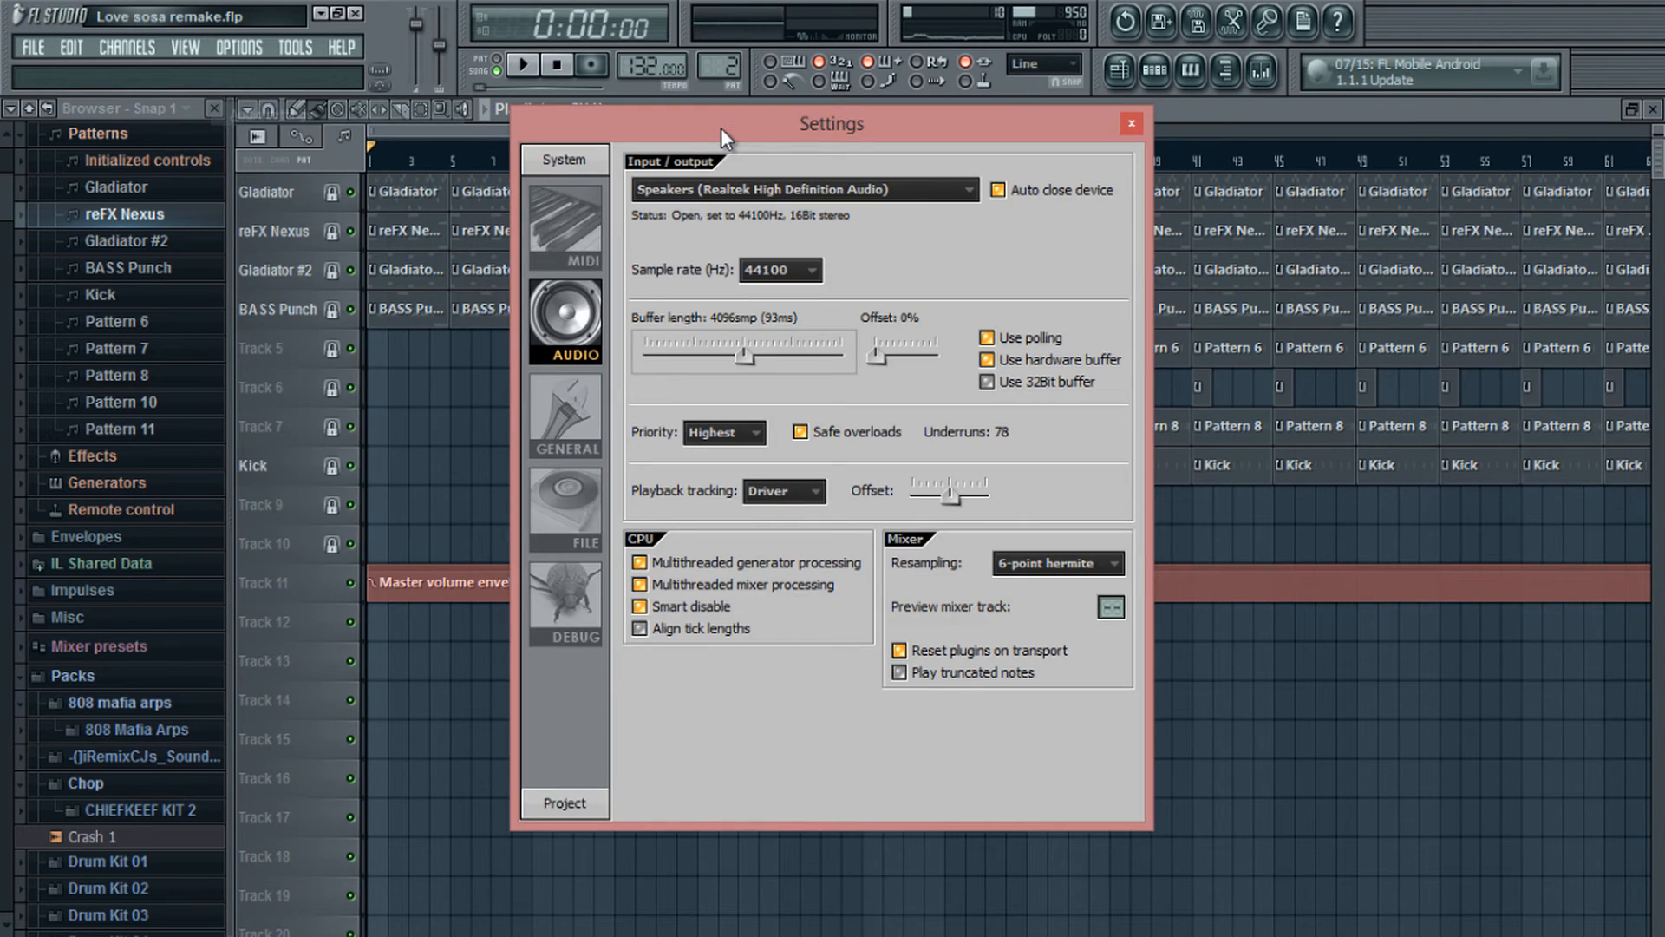
{"action": "left_click", "coordinate": [898, 188]}
{"action": "left_click", "coordinate": [861, 252]}
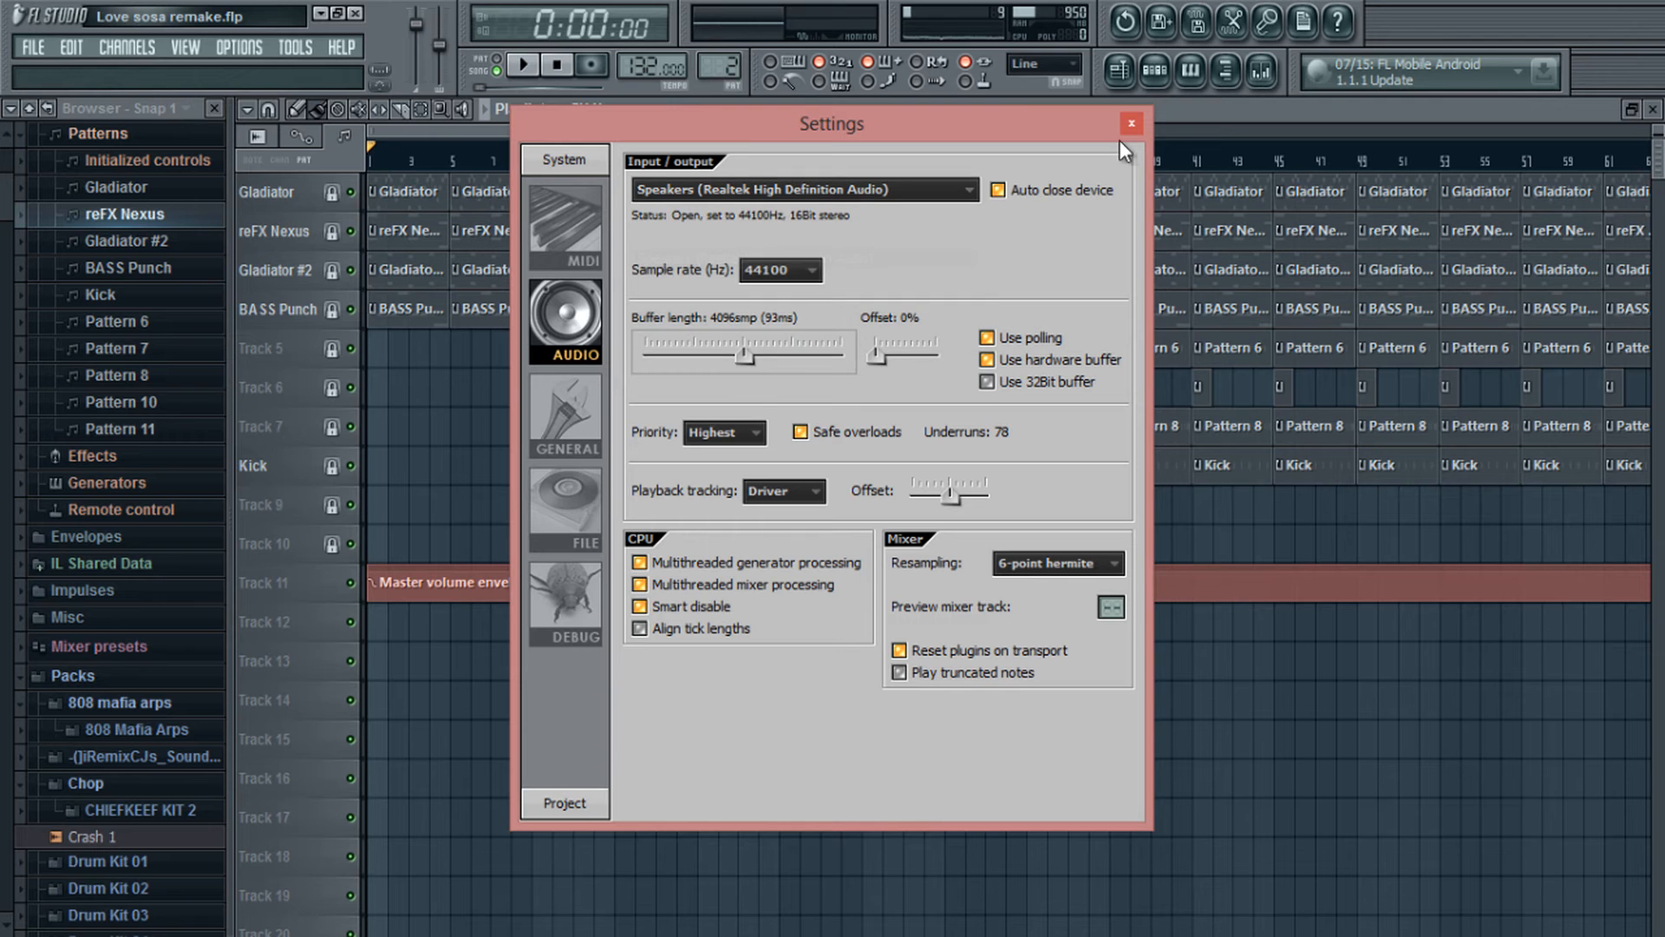
{"action": "left_click", "coordinate": [1131, 123]}
Step: Look along the playlist arrangement, briefly show the mixer, and return to the playlist
{"action": "left_click_drag", "start_coordinate": [825, 126], "coordinate": [589, 129]}
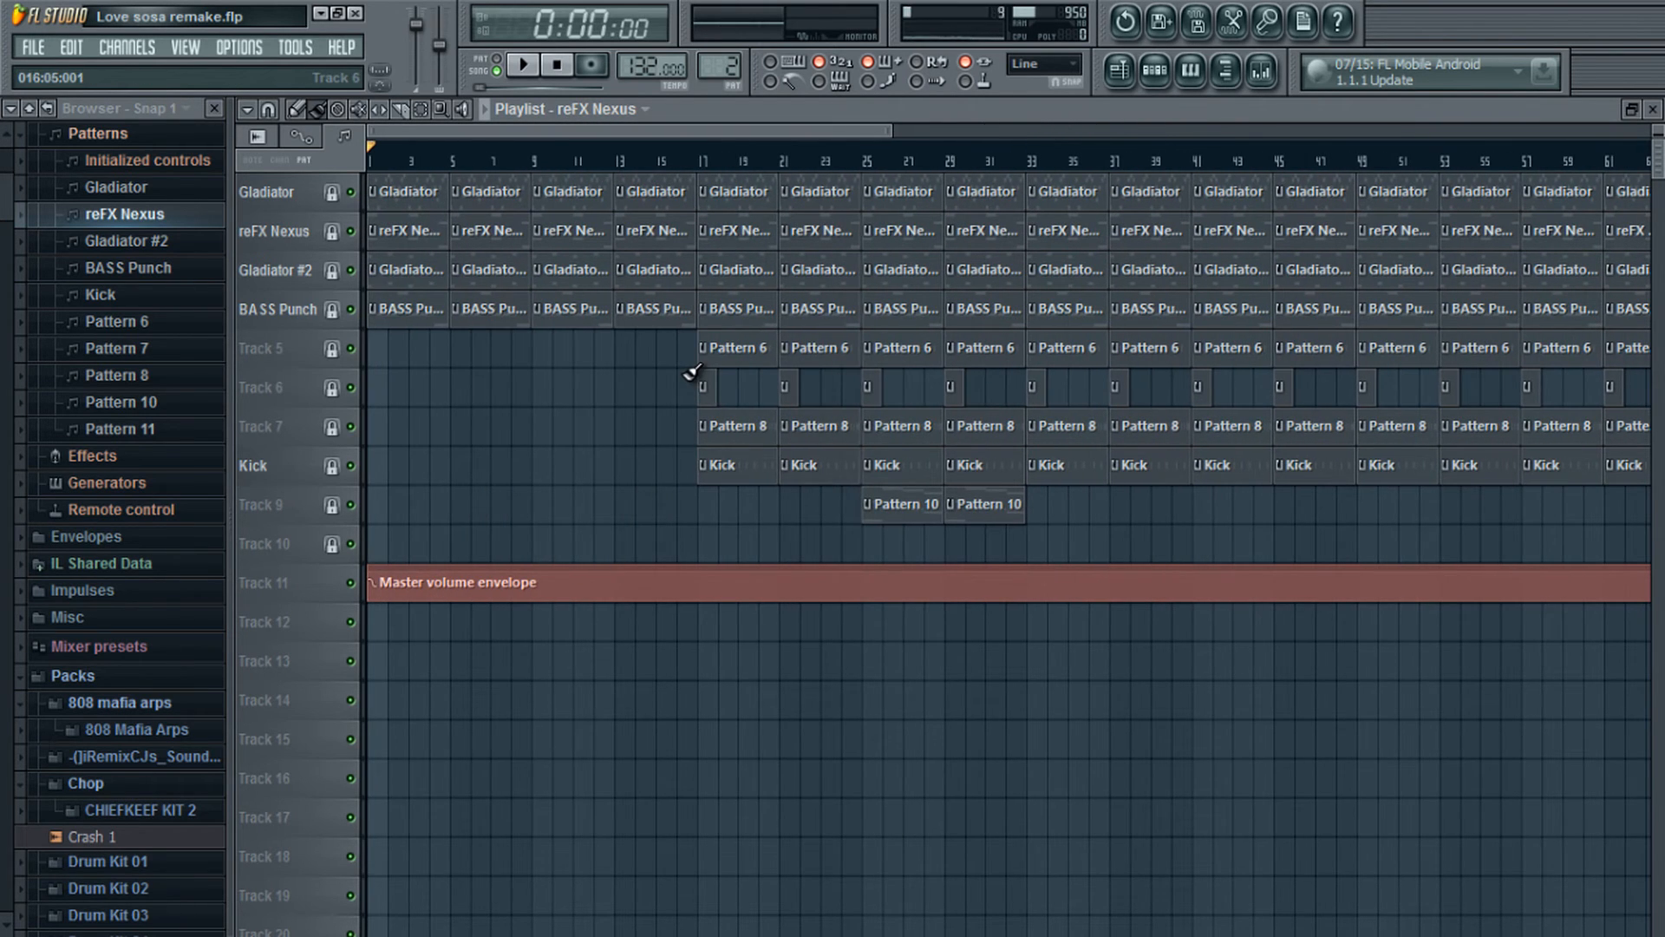
{"action": "left_click_drag", "start_coordinate": [652, 130], "coordinate": [475, 133]}
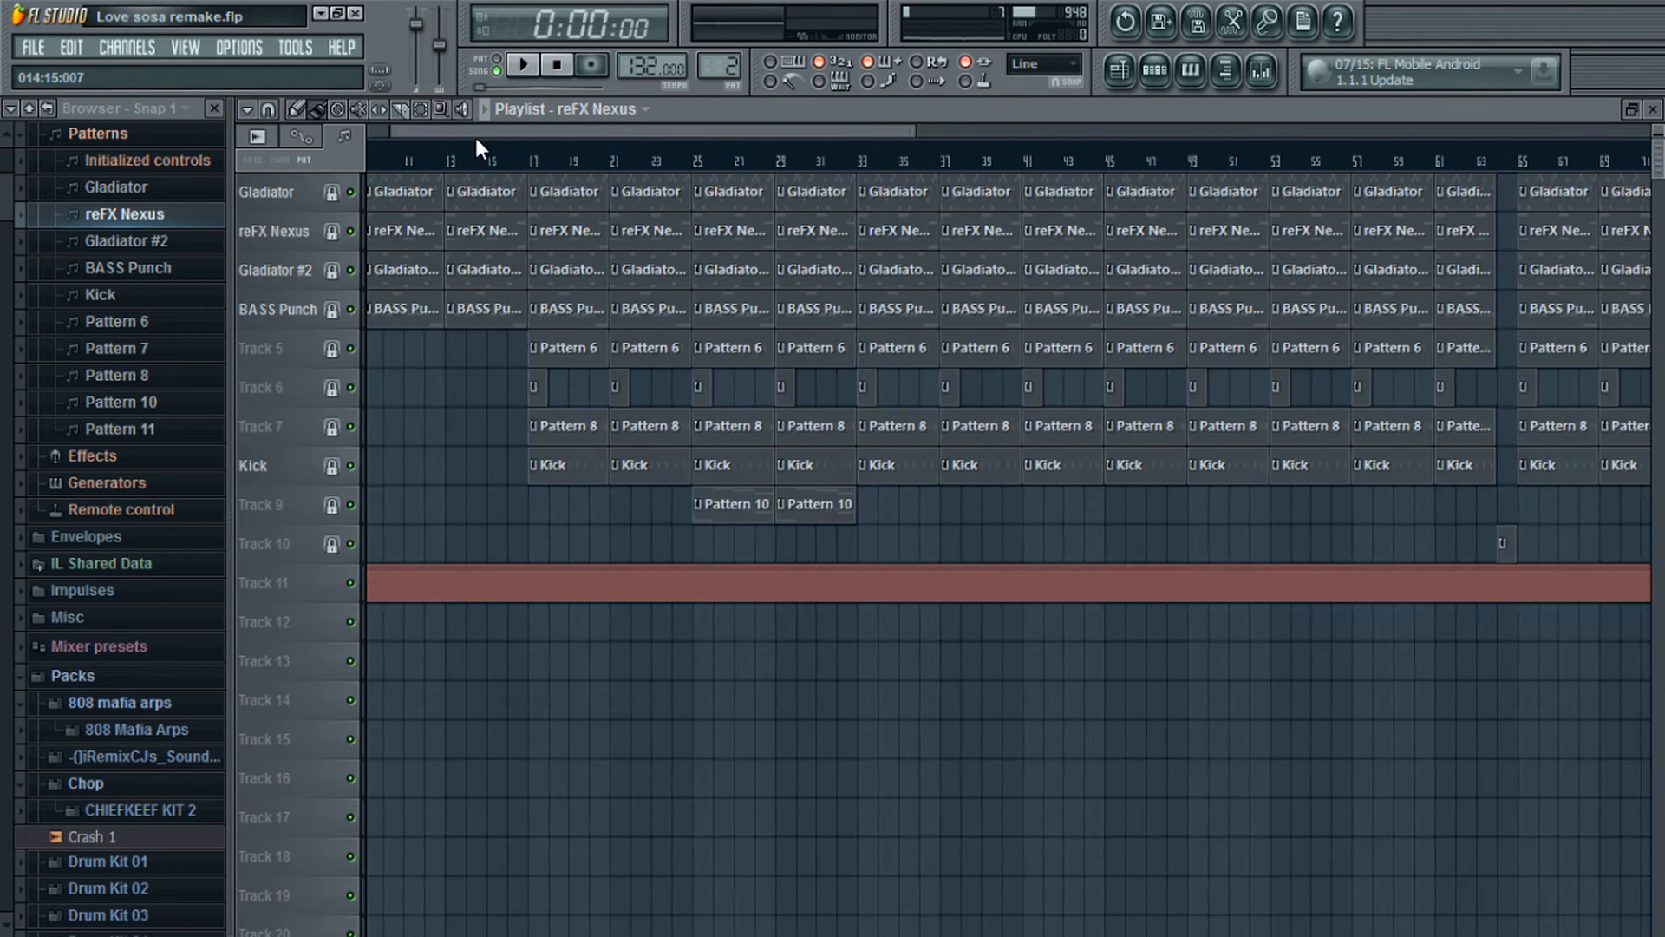
{"action": "left_click", "coordinate": [1275, 77]}
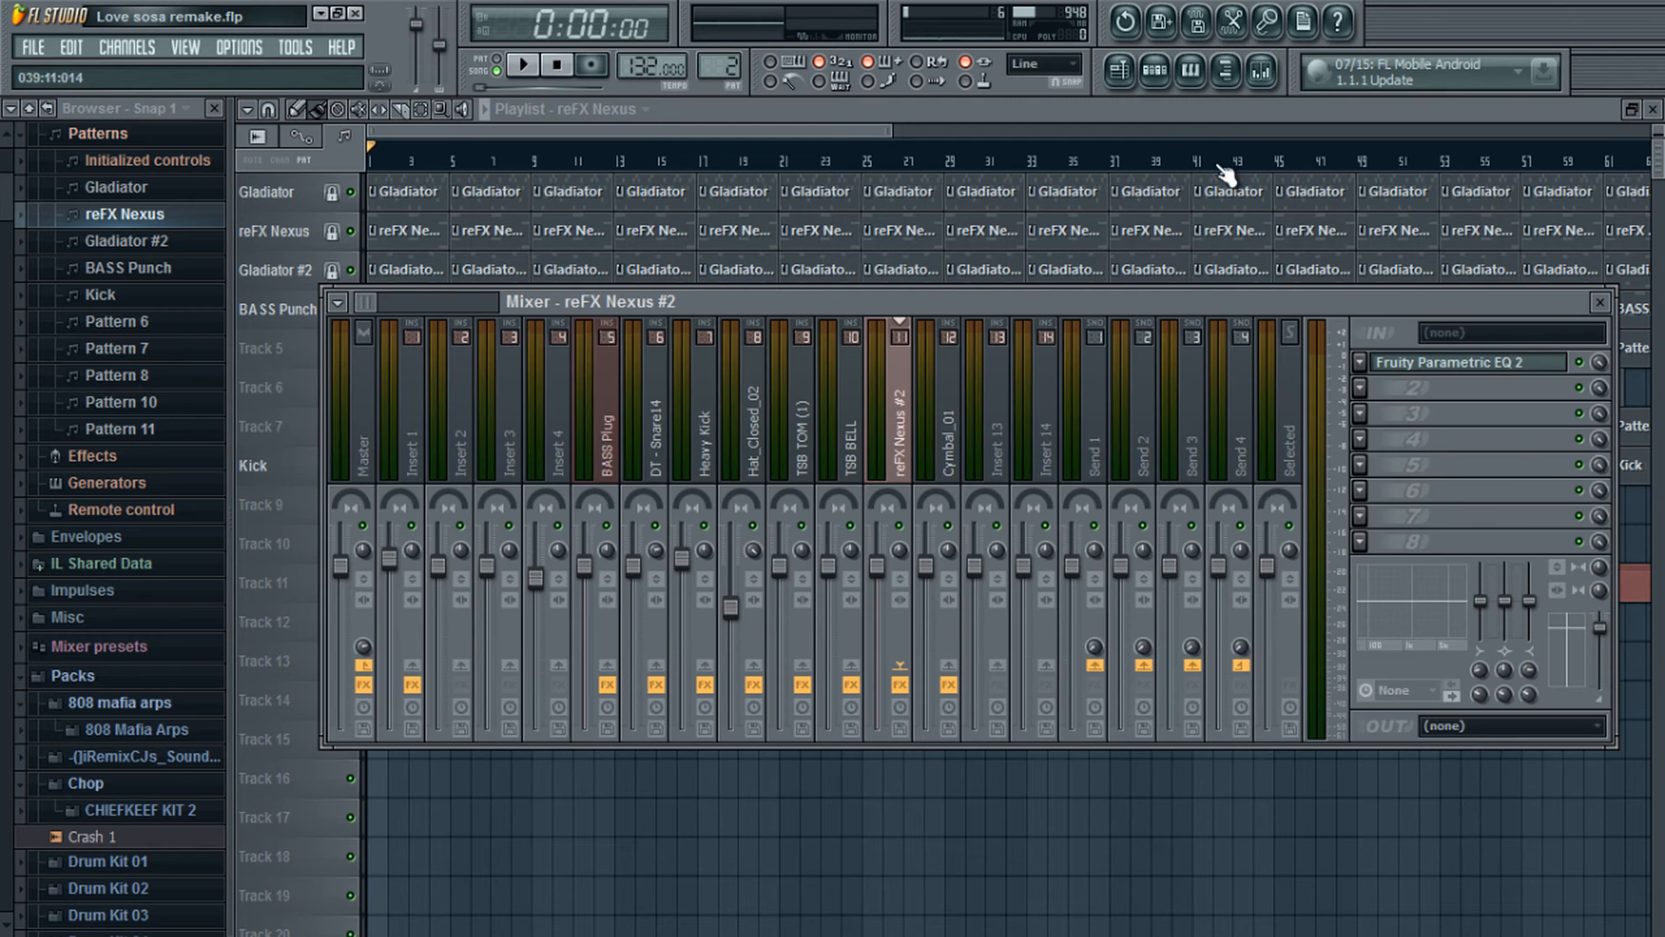
{"action": "left_click_drag", "start_coordinate": [593, 132], "coordinate": [504, 138]}
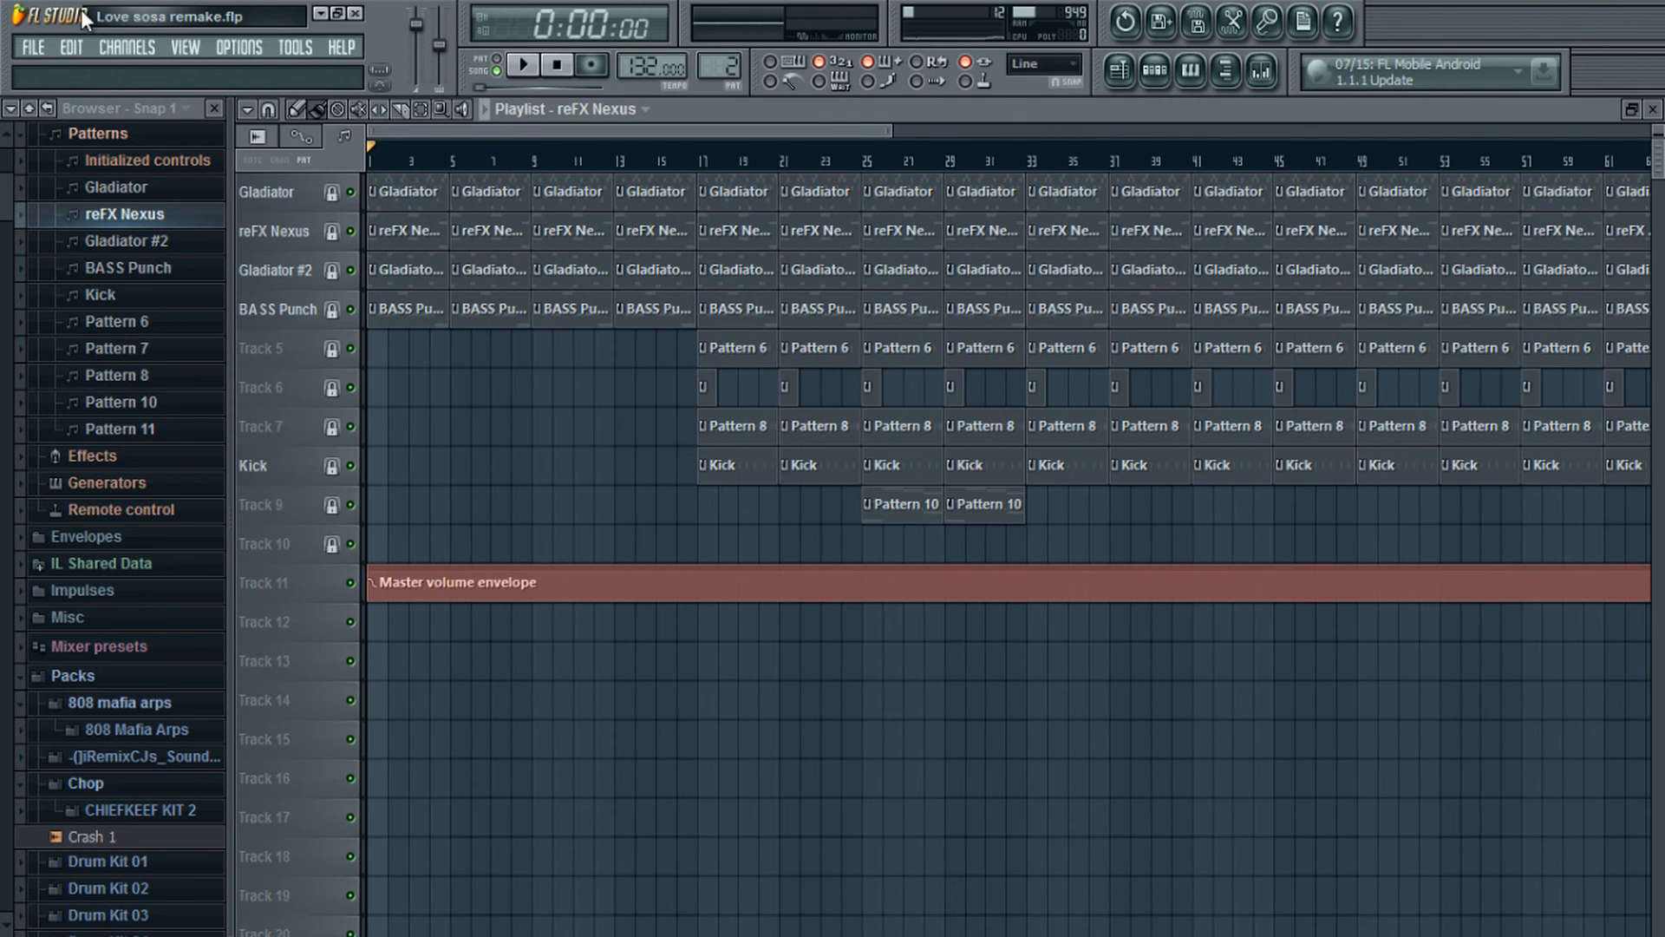
Step: Open the Project289 project from the Projects folder without saving changes to Love sosa remake.flp
{"action": "left_click", "coordinate": [35, 48]}
{"action": "left_click", "coordinate": [61, 118]}
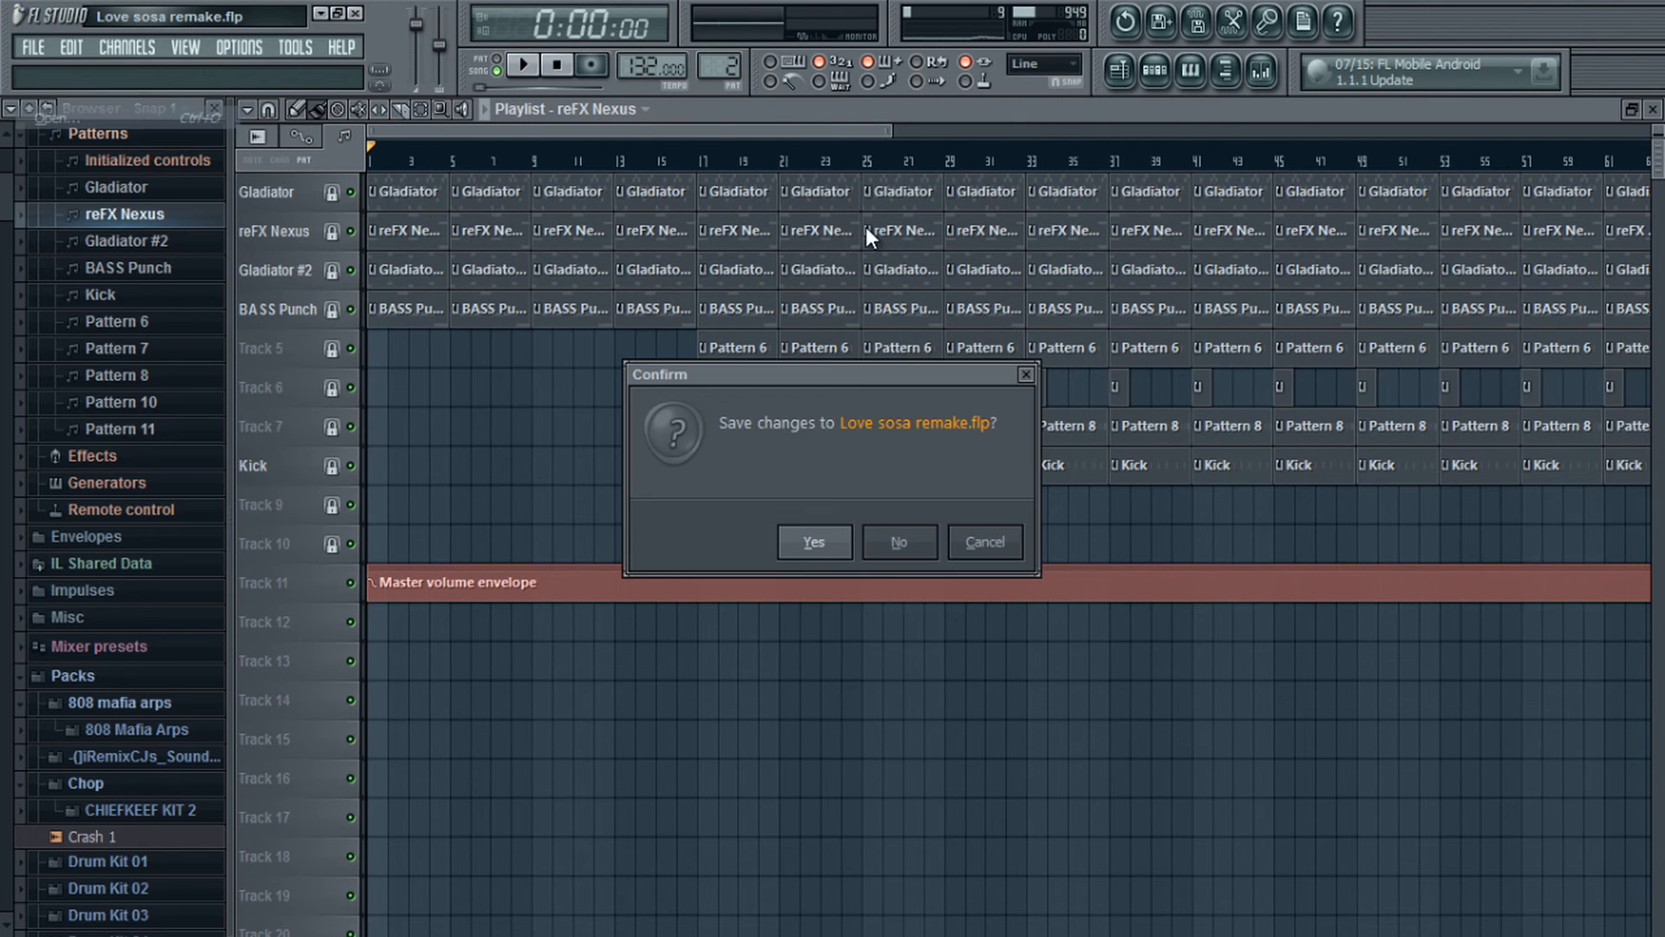
{"action": "left_click", "coordinate": [890, 541]}
{"action": "left_click_drag", "start_coordinate": [1220, 439], "coordinate": [1214, 523]}
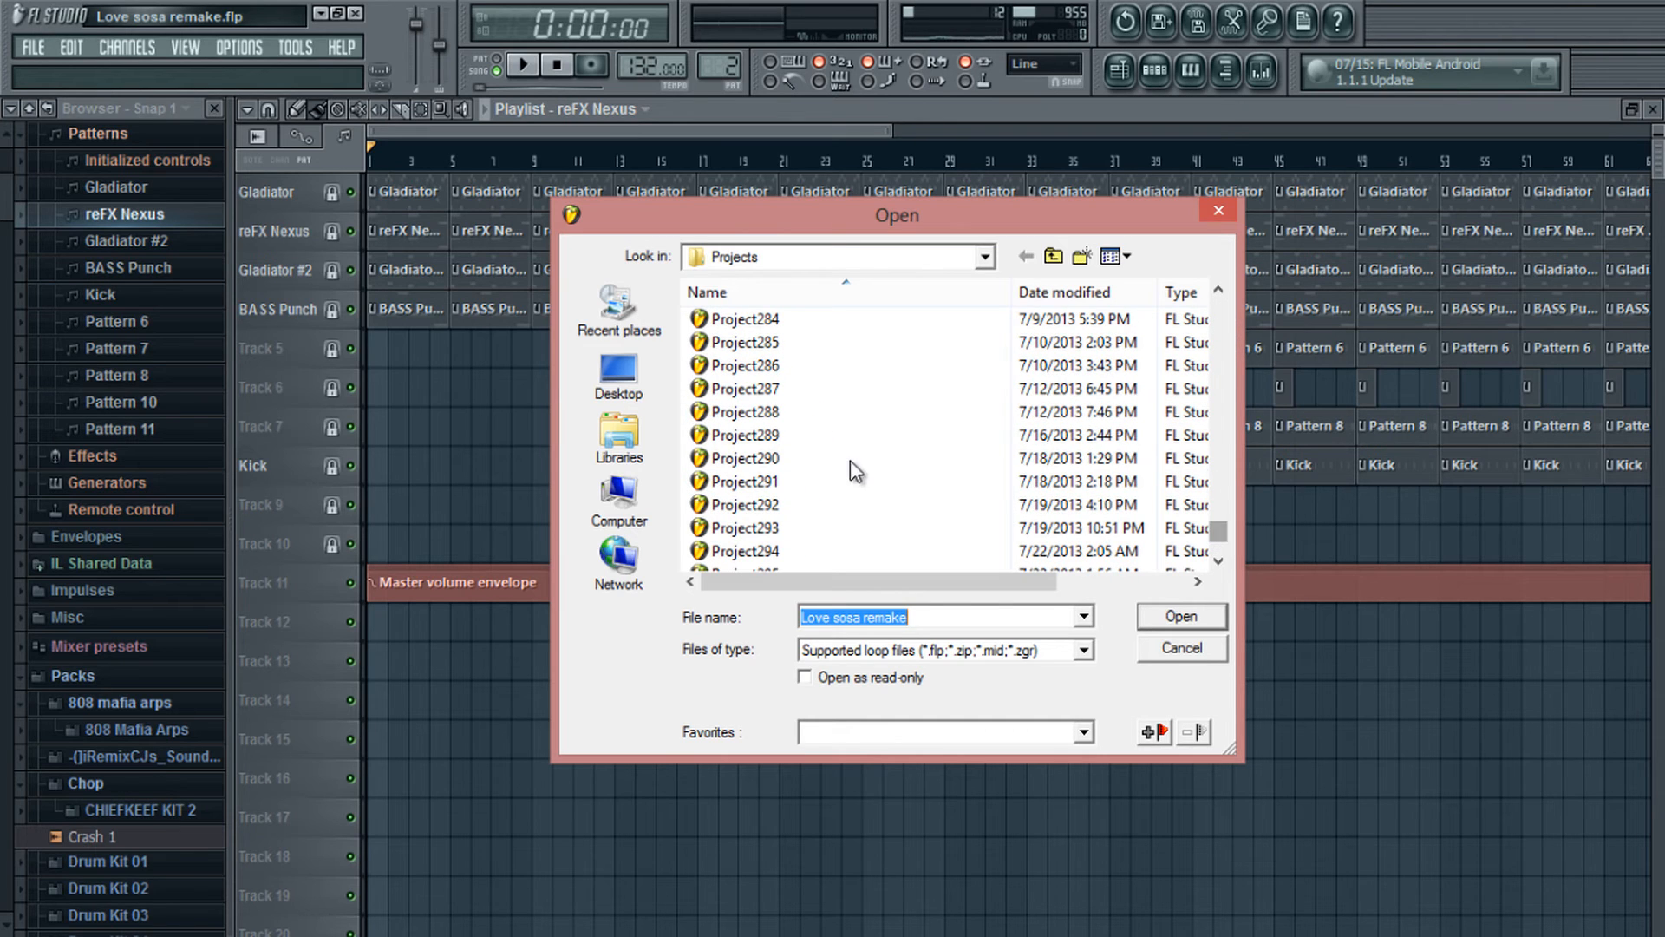
{"action": "left_click", "coordinate": [902, 435]}
{"action": "left_click", "coordinate": [1182, 617]}
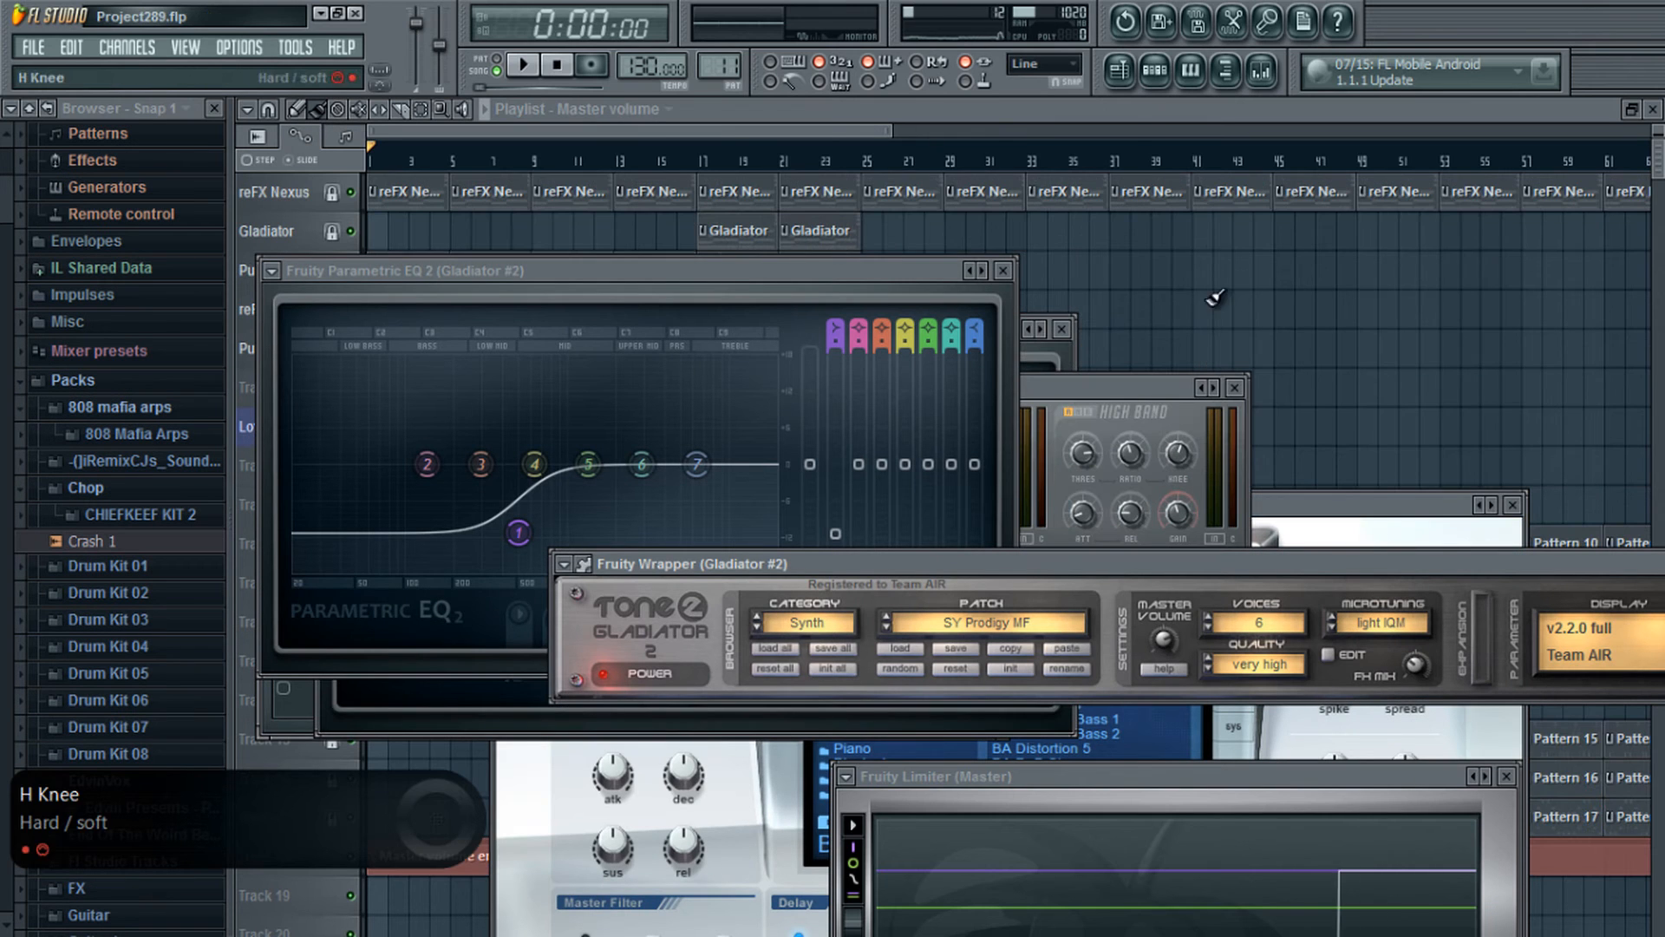
Step: Close all open plugin windows, show the channel rack, and open the reFX Nexus chord notes in the piano roll
{"action": "left_click", "coordinate": [1155, 70]}
{"action": "key", "text": "F12"}
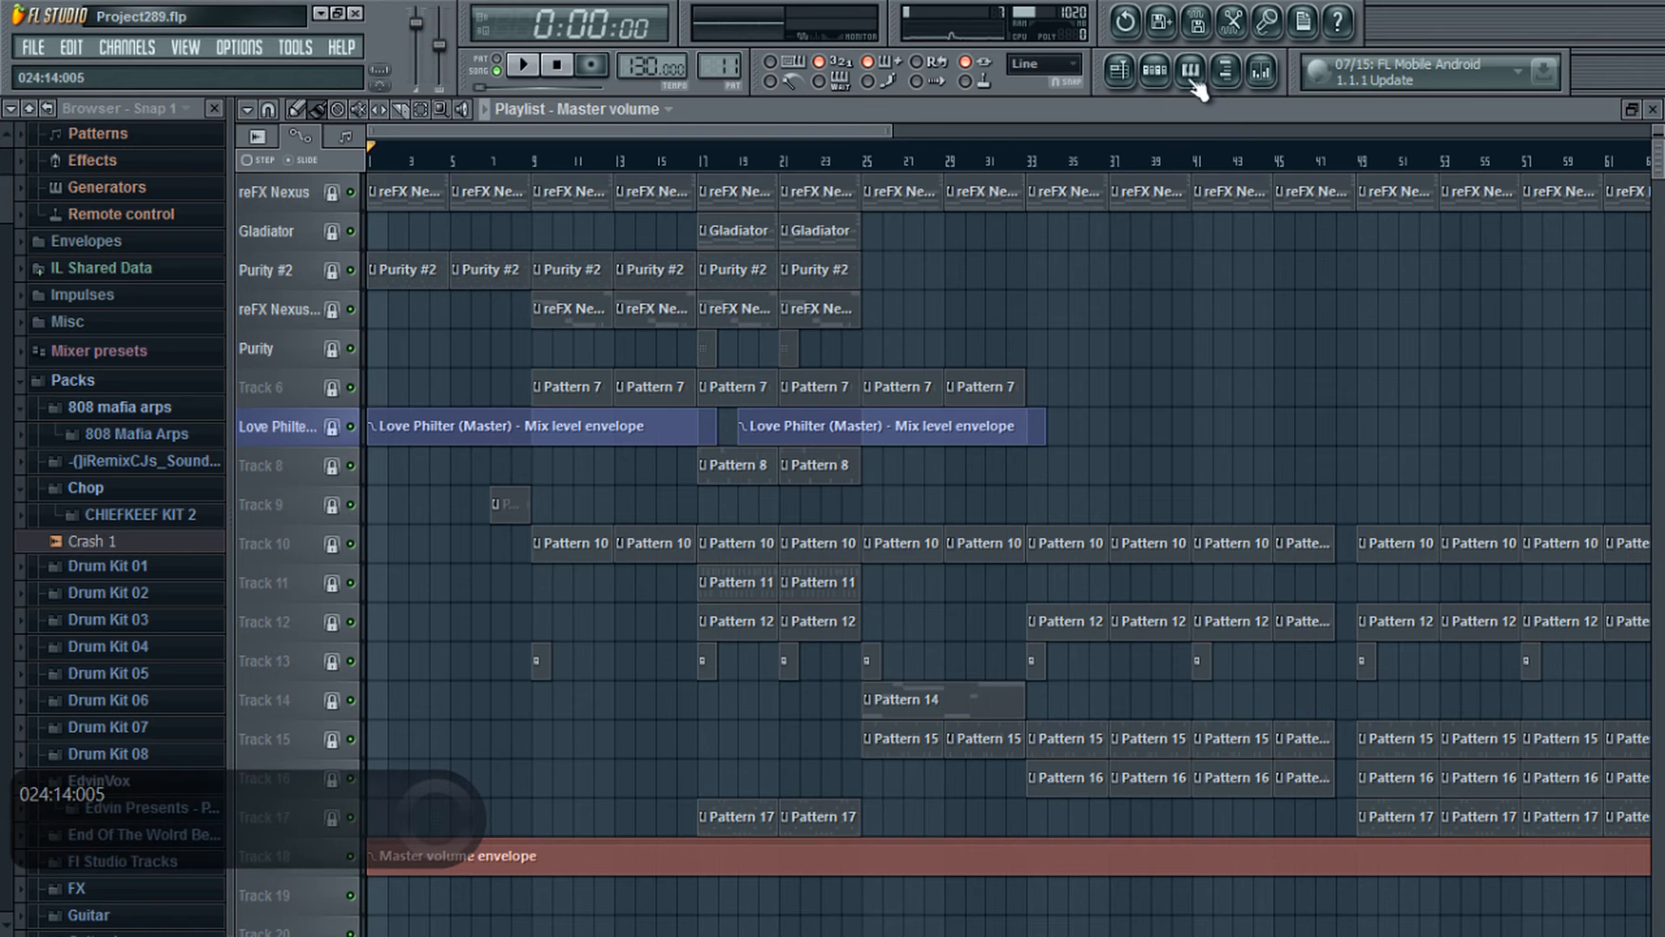
{"action": "left_click", "coordinate": [1155, 70]}
{"action": "left_click_drag", "start_coordinate": [738, 67], "coordinate": [779, 189]}
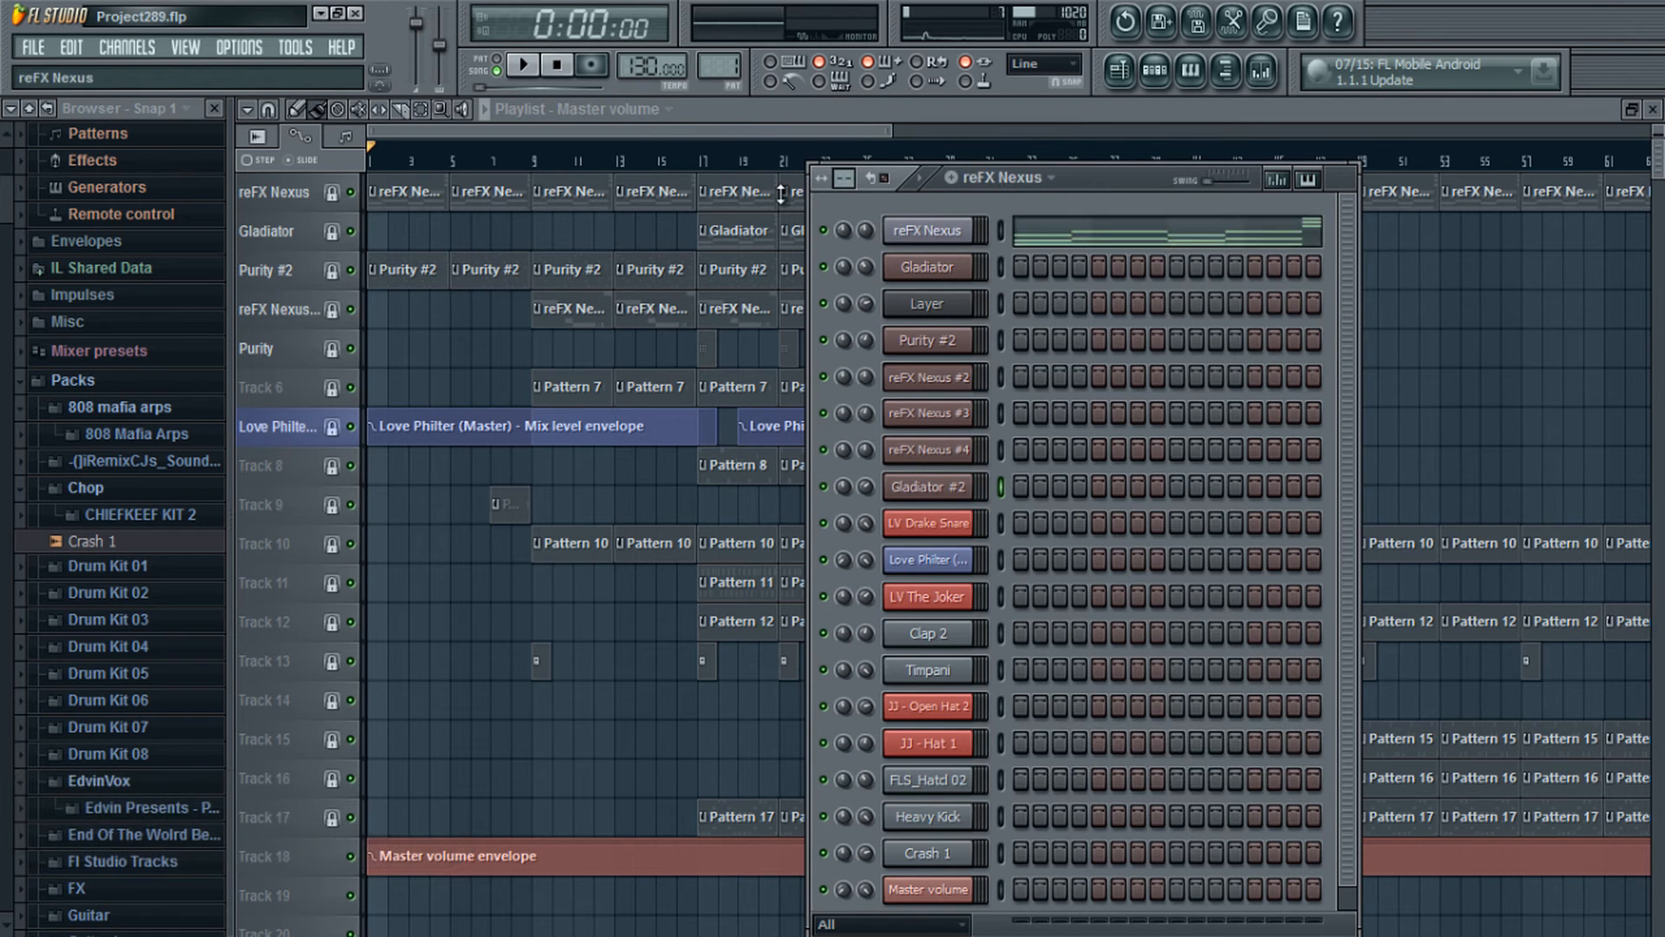
{"action": "left_click_drag", "start_coordinate": [991, 172], "coordinate": [814, 127]}
{"action": "left_click", "coordinate": [956, 211]}
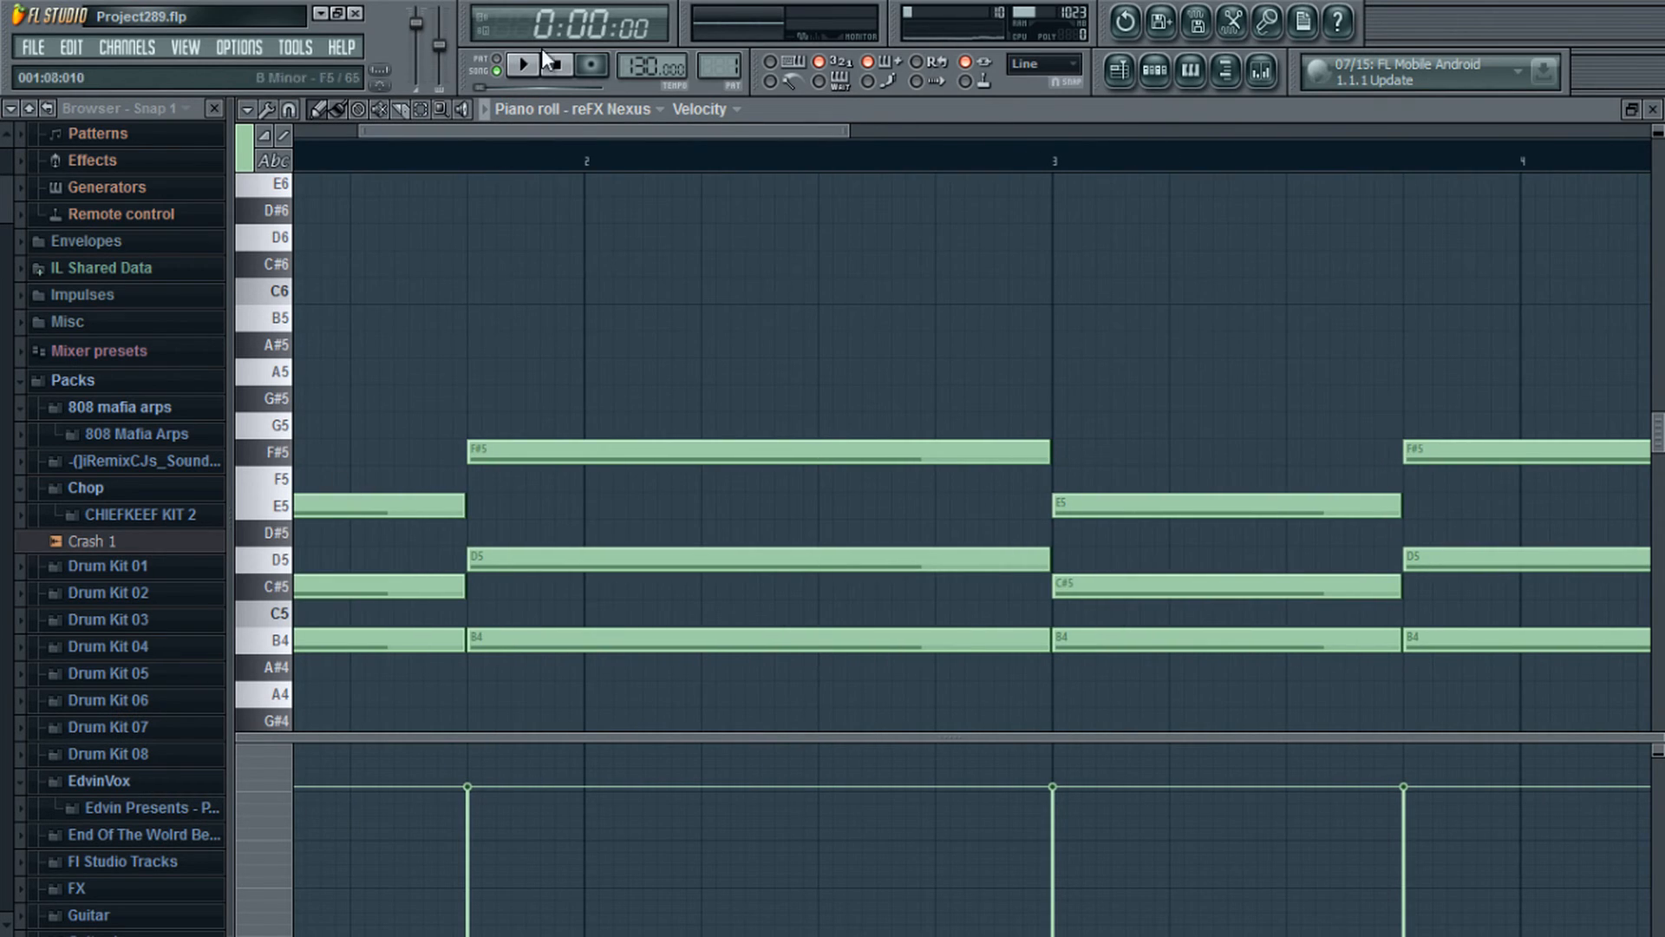
Step: View the reFX Nexus chords from bar 1, play them back in the piano roll, and stop playback
{"action": "left_click_drag", "start_coordinate": [214, 162], "coordinate": [209, 165]}
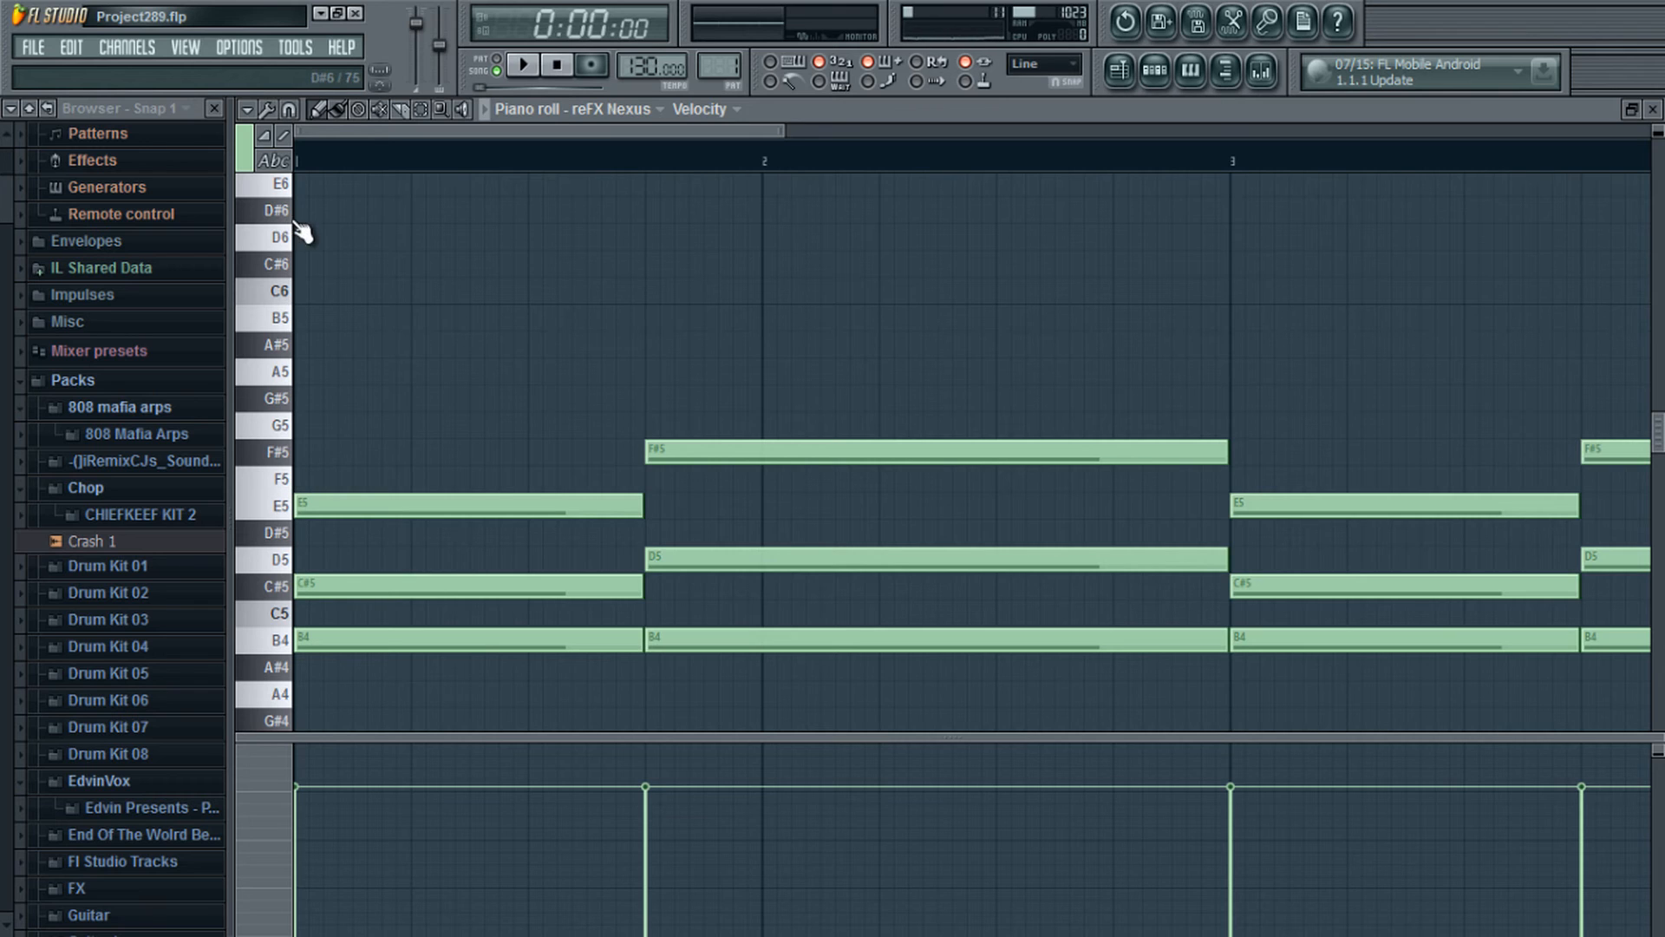
{"action": "mouse_move", "coordinate": [391, 129]}
{"action": "left_mouse_down"}
{"action": "mouse_move", "coordinate": [456, 130]}
{"action": "mouse_move", "coordinate": [391, 130]}
{"action": "left_mouse_up"}
{"action": "left_click", "coordinate": [523, 66]}
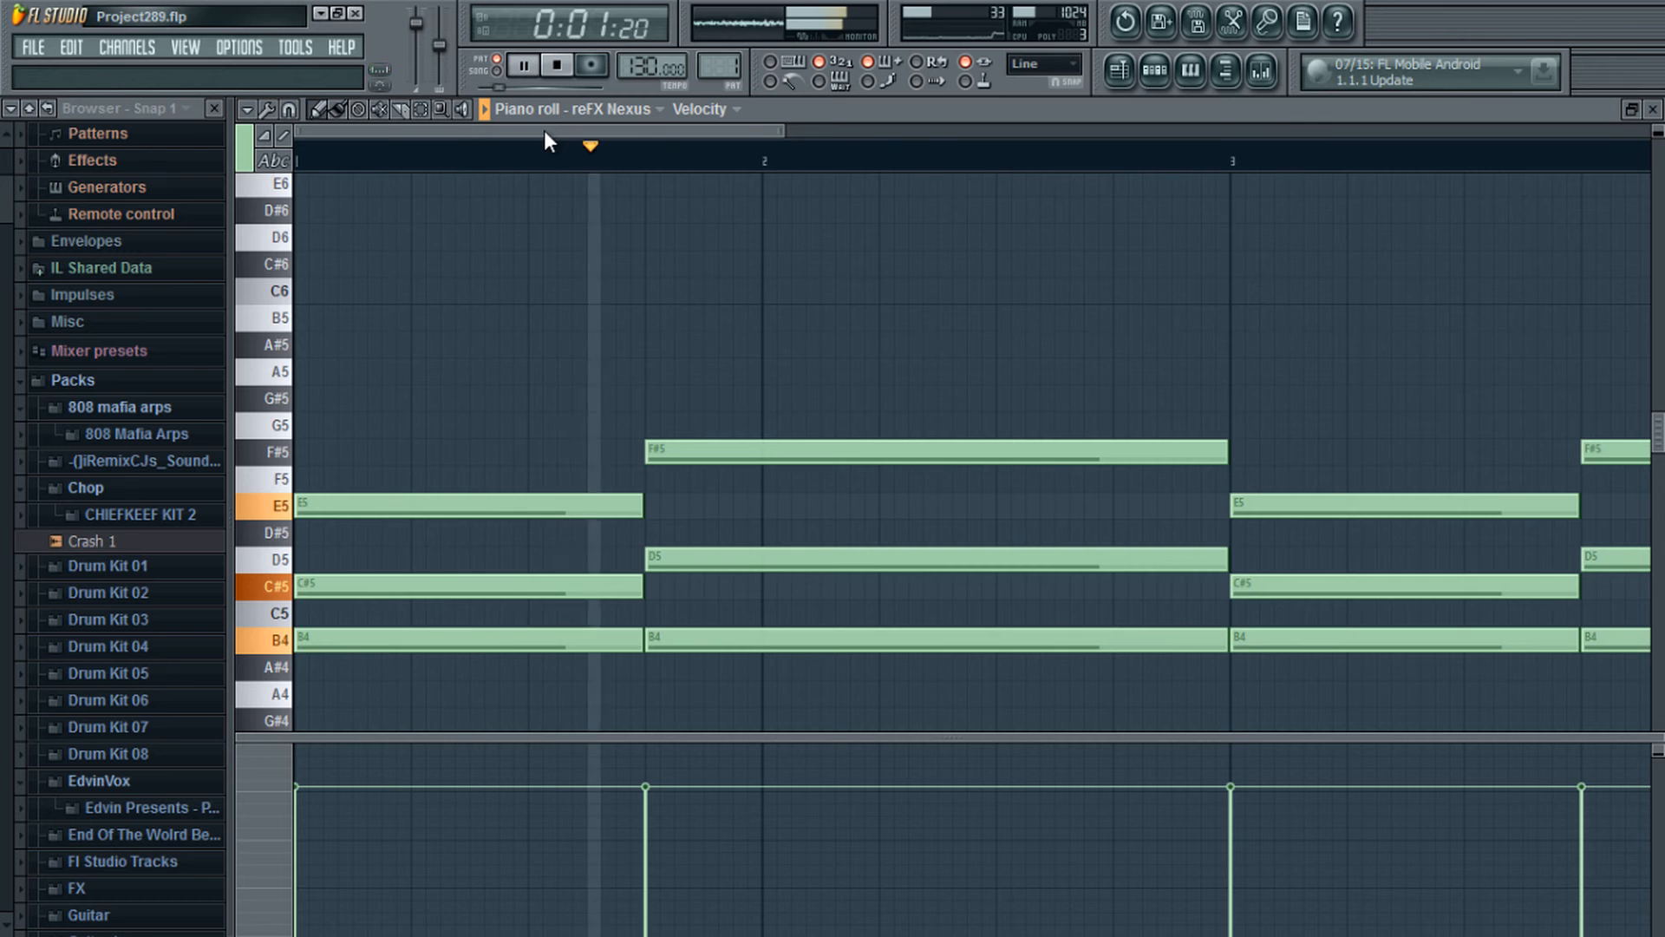
{"action": "left_click_drag", "start_coordinate": [544, 130], "coordinate": [788, 137]}
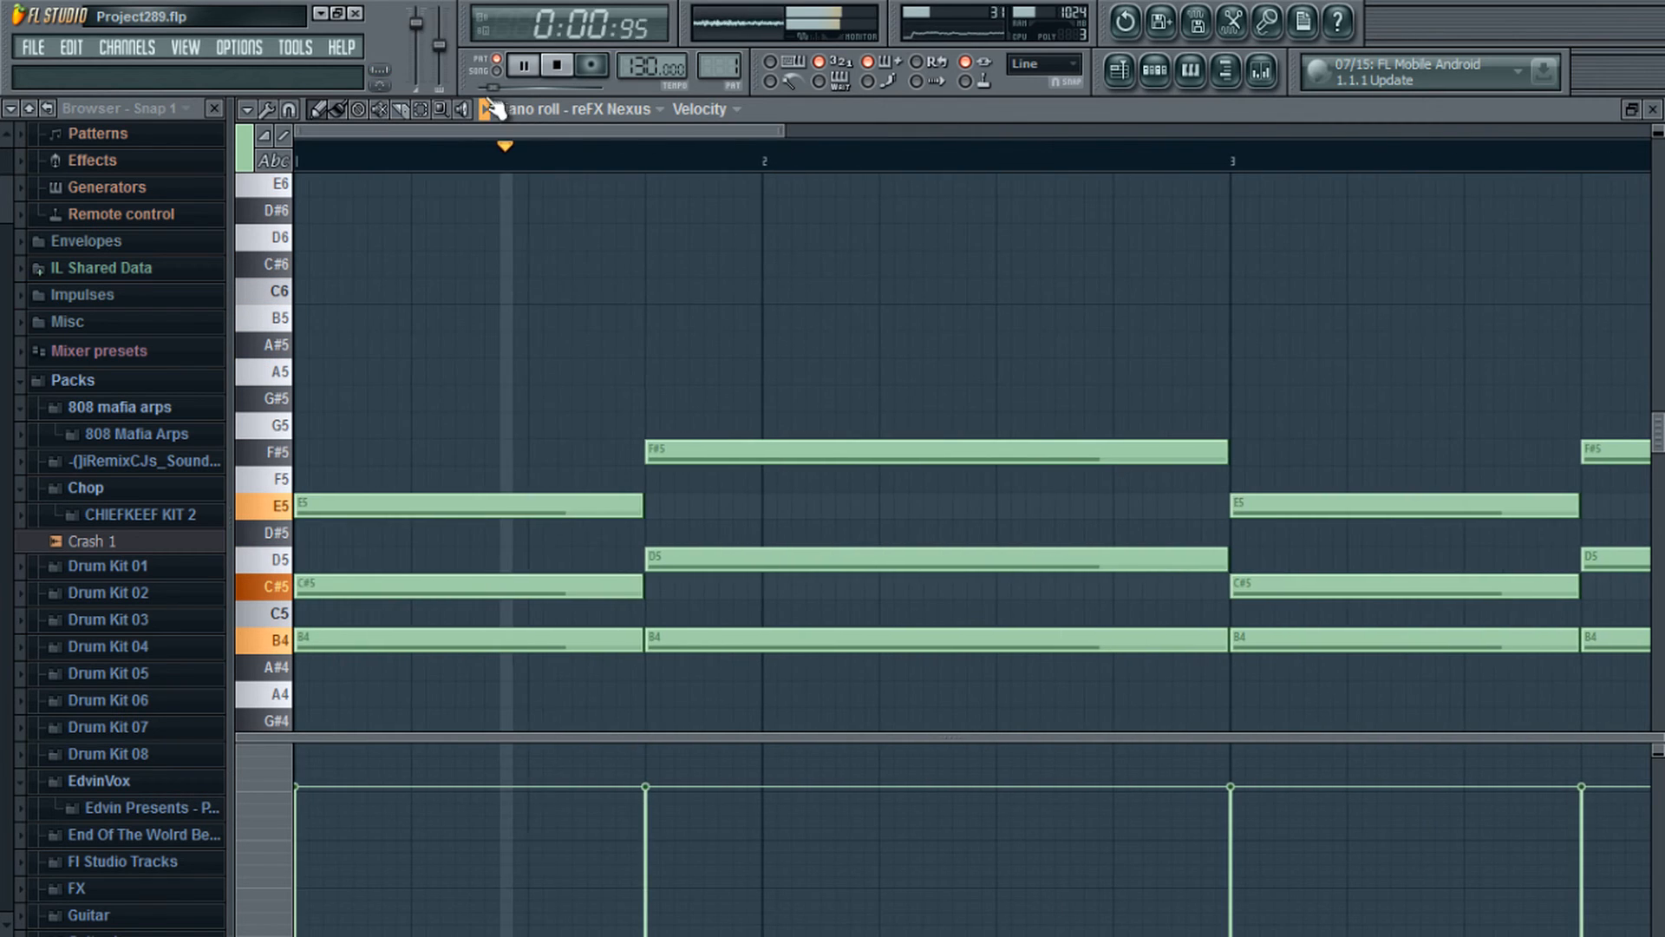
{"action": "left_click", "coordinate": [558, 68]}
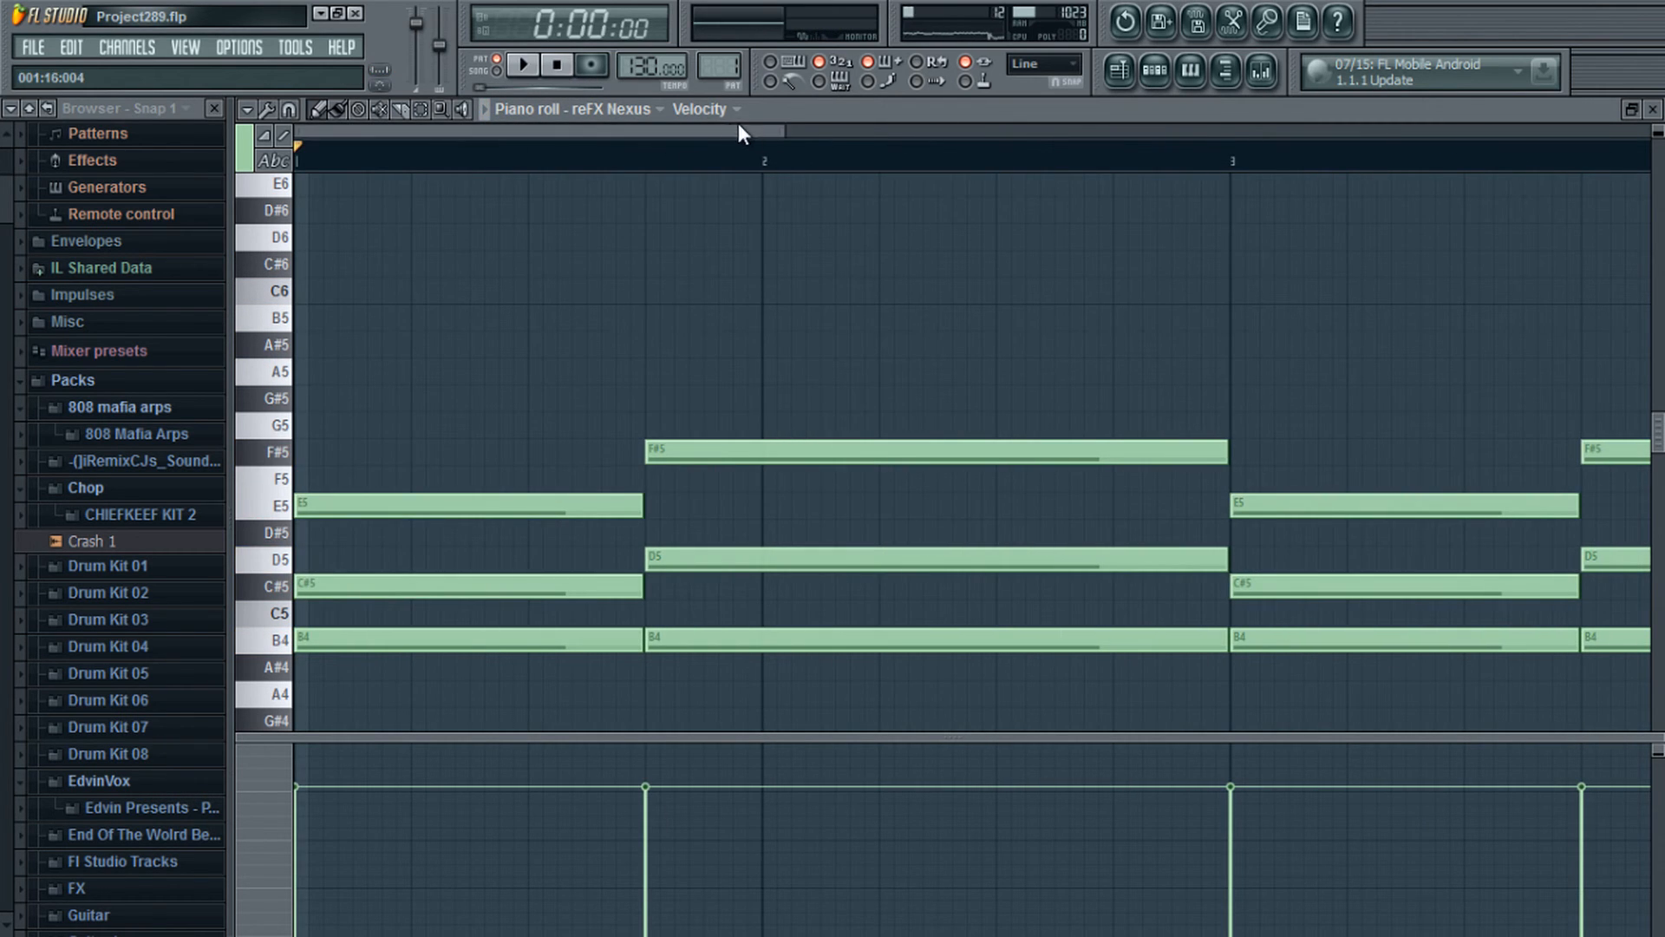
{"action": "mouse_move", "coordinate": [739, 131]}
{"action": "left_mouse_down"}
{"action": "mouse_move", "coordinate": [937, 131]}
{"action": "mouse_move", "coordinate": [728, 131]}
{"action": "left_mouse_up"}
Step: Switch to pattern 2, open its Gladiator notes in the piano roll, and play them back, dismissing the battery warning
{"action": "left_click", "coordinate": [1155, 70]}
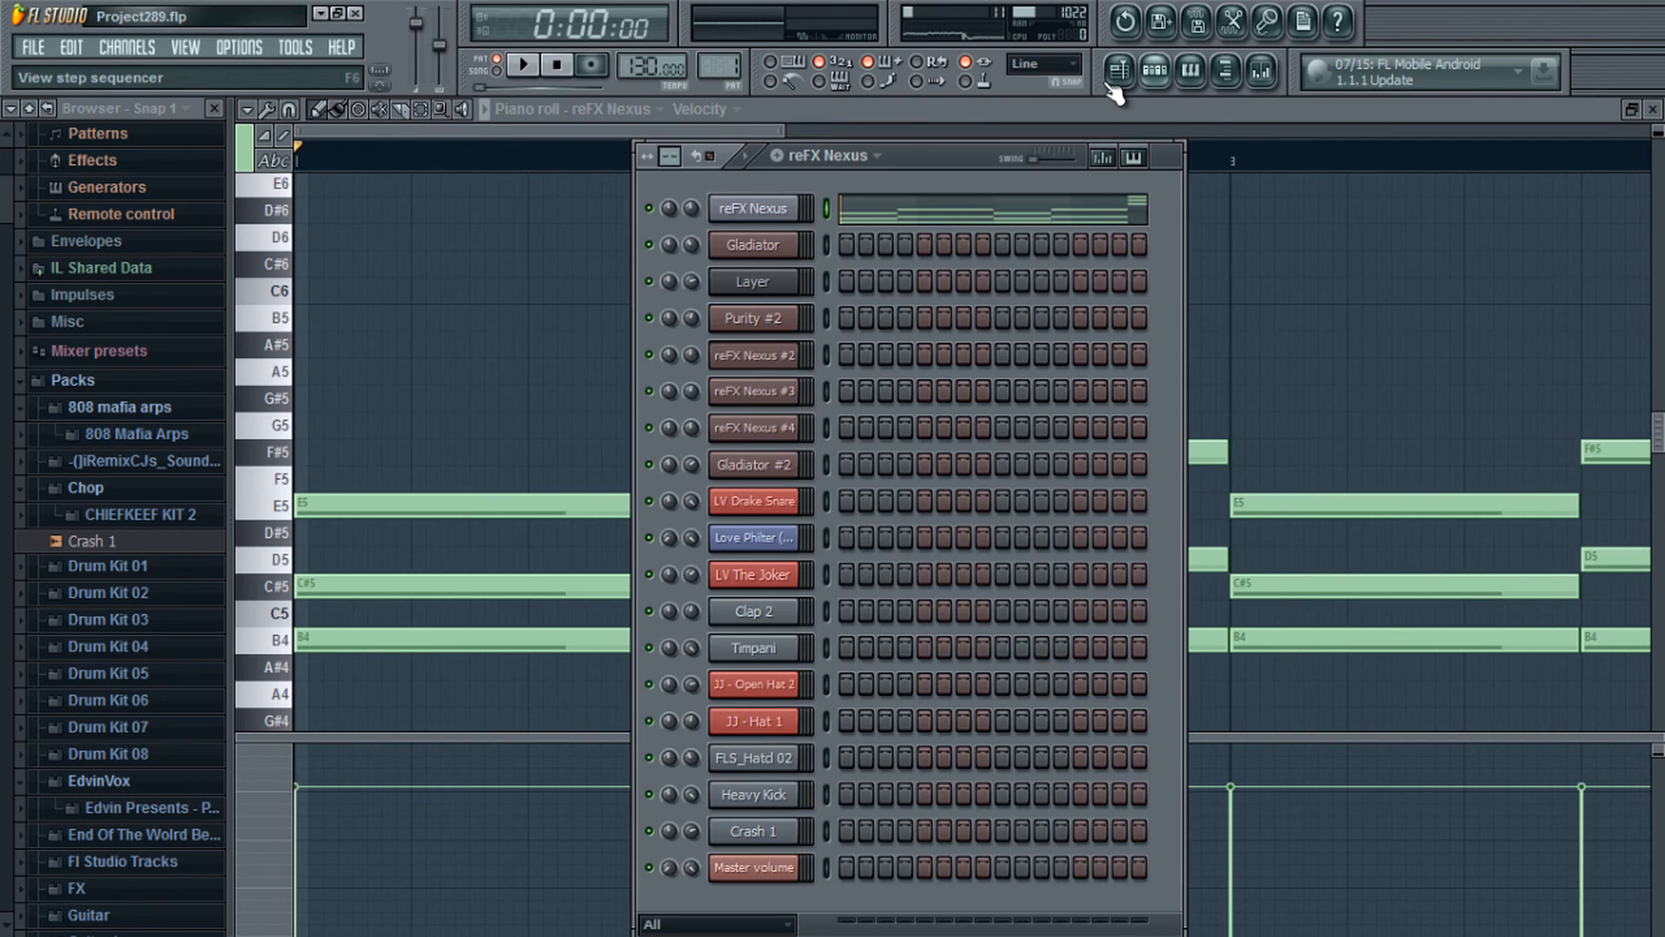
{"action": "scroll", "coordinate": [738, 59], "scroll_direction": "up", "scroll_amount": 1}
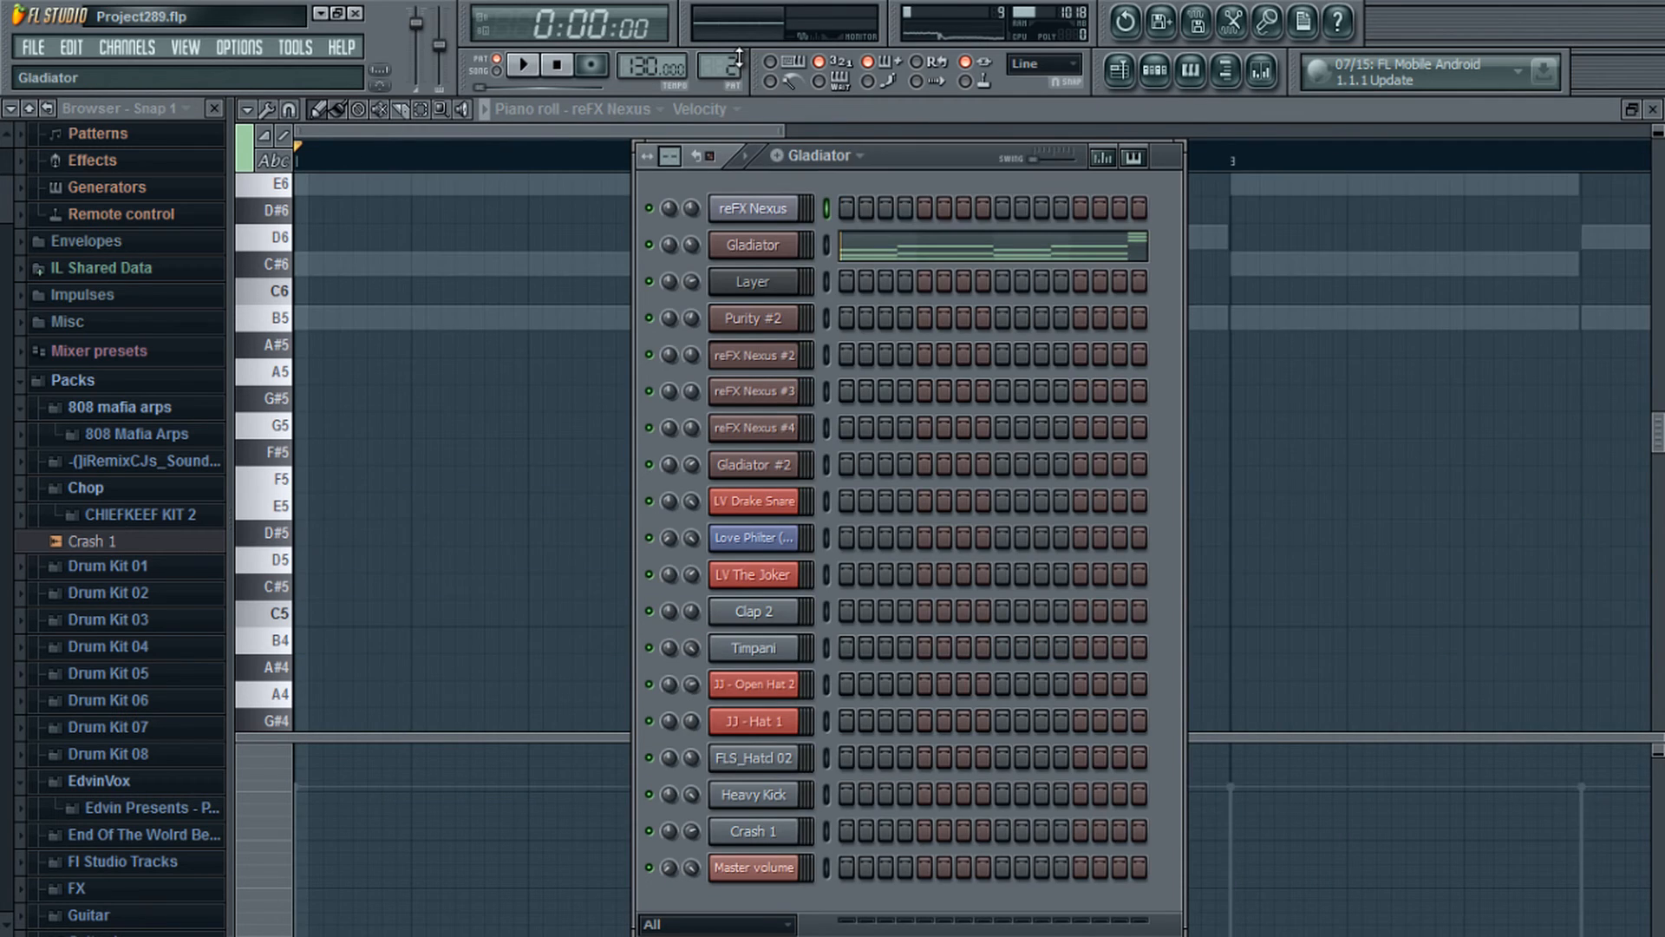
{"action": "left_click", "coordinate": [870, 254]}
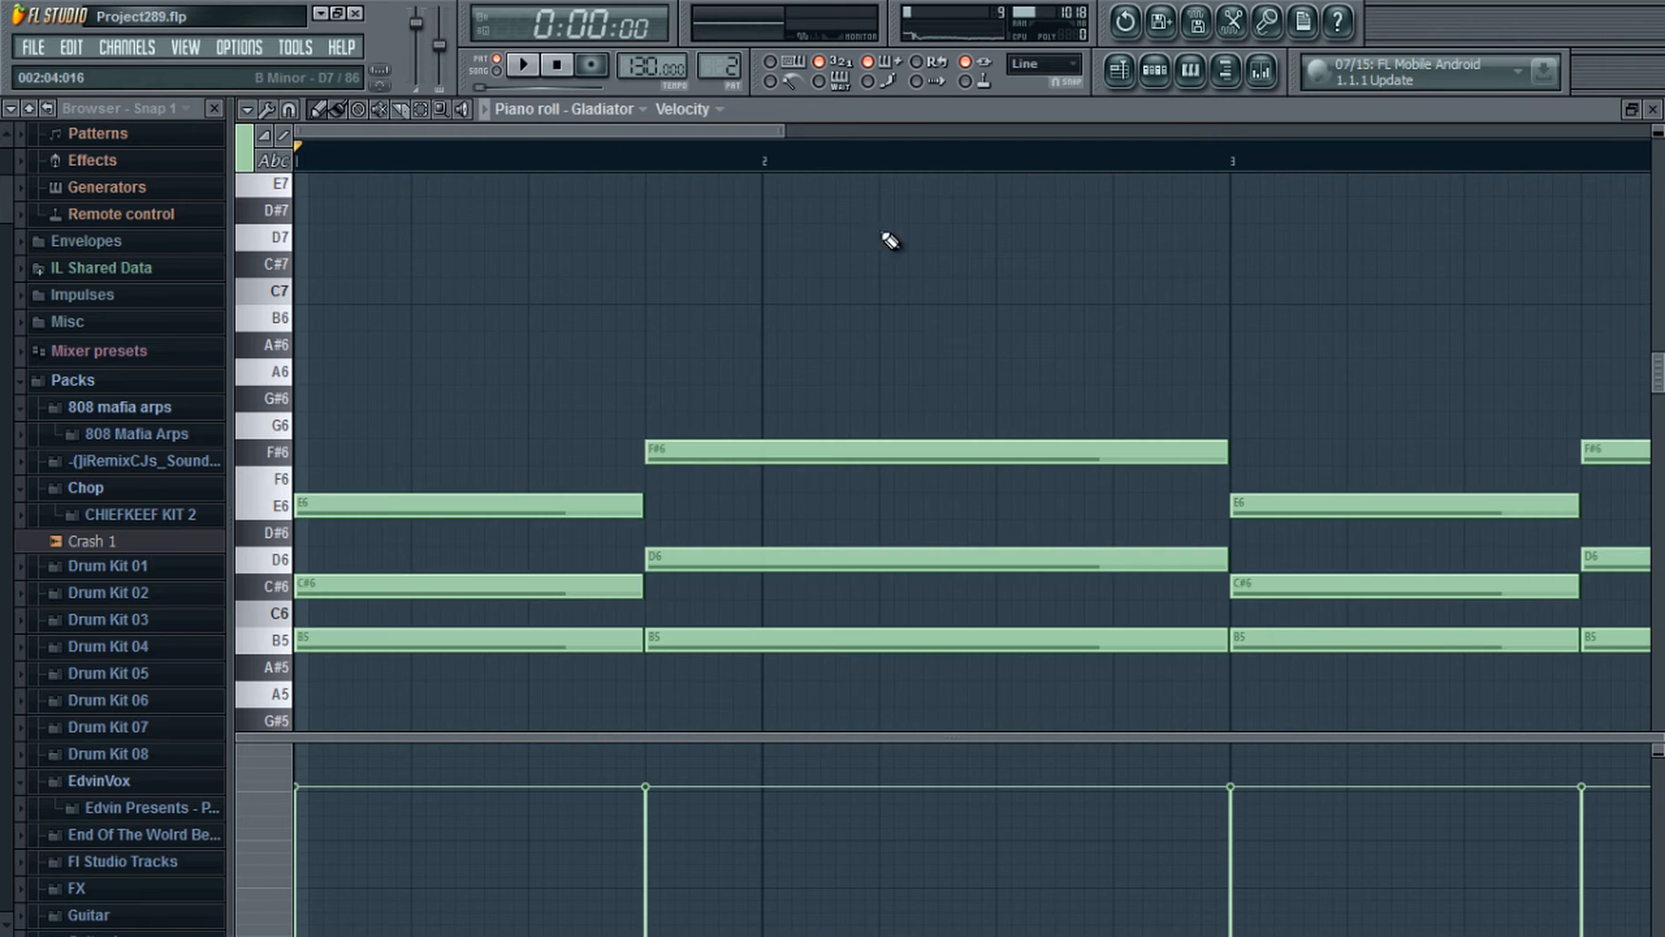
{"action": "left_click", "coordinate": [527, 67]}
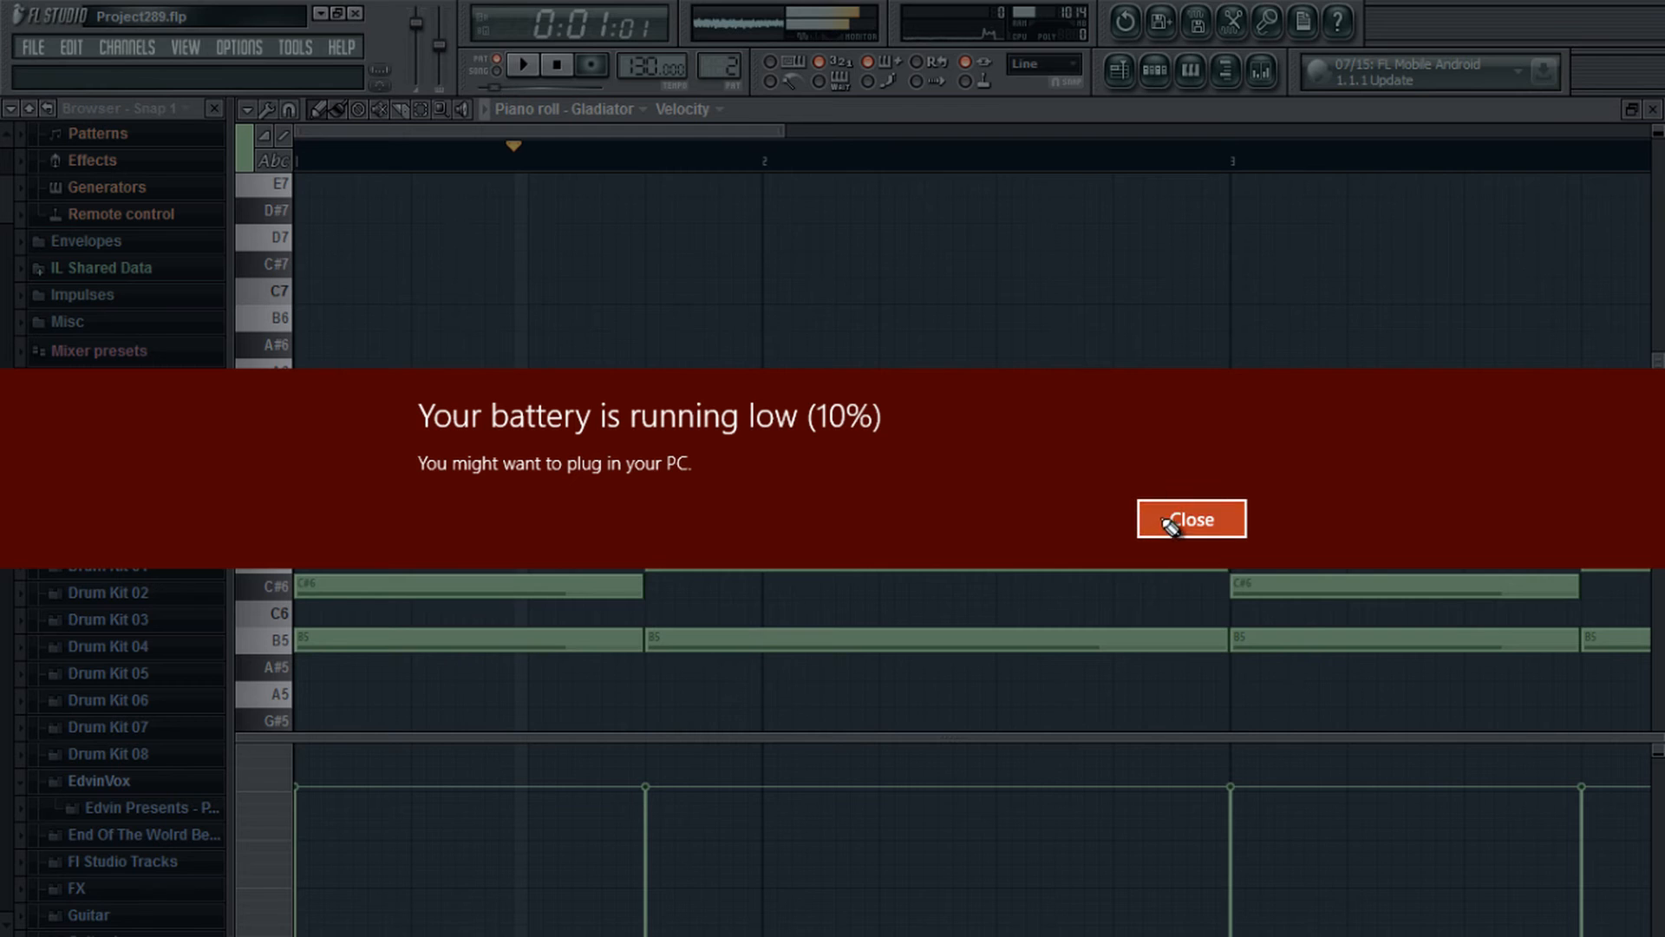
{"action": "left_click", "coordinate": [1171, 524]}
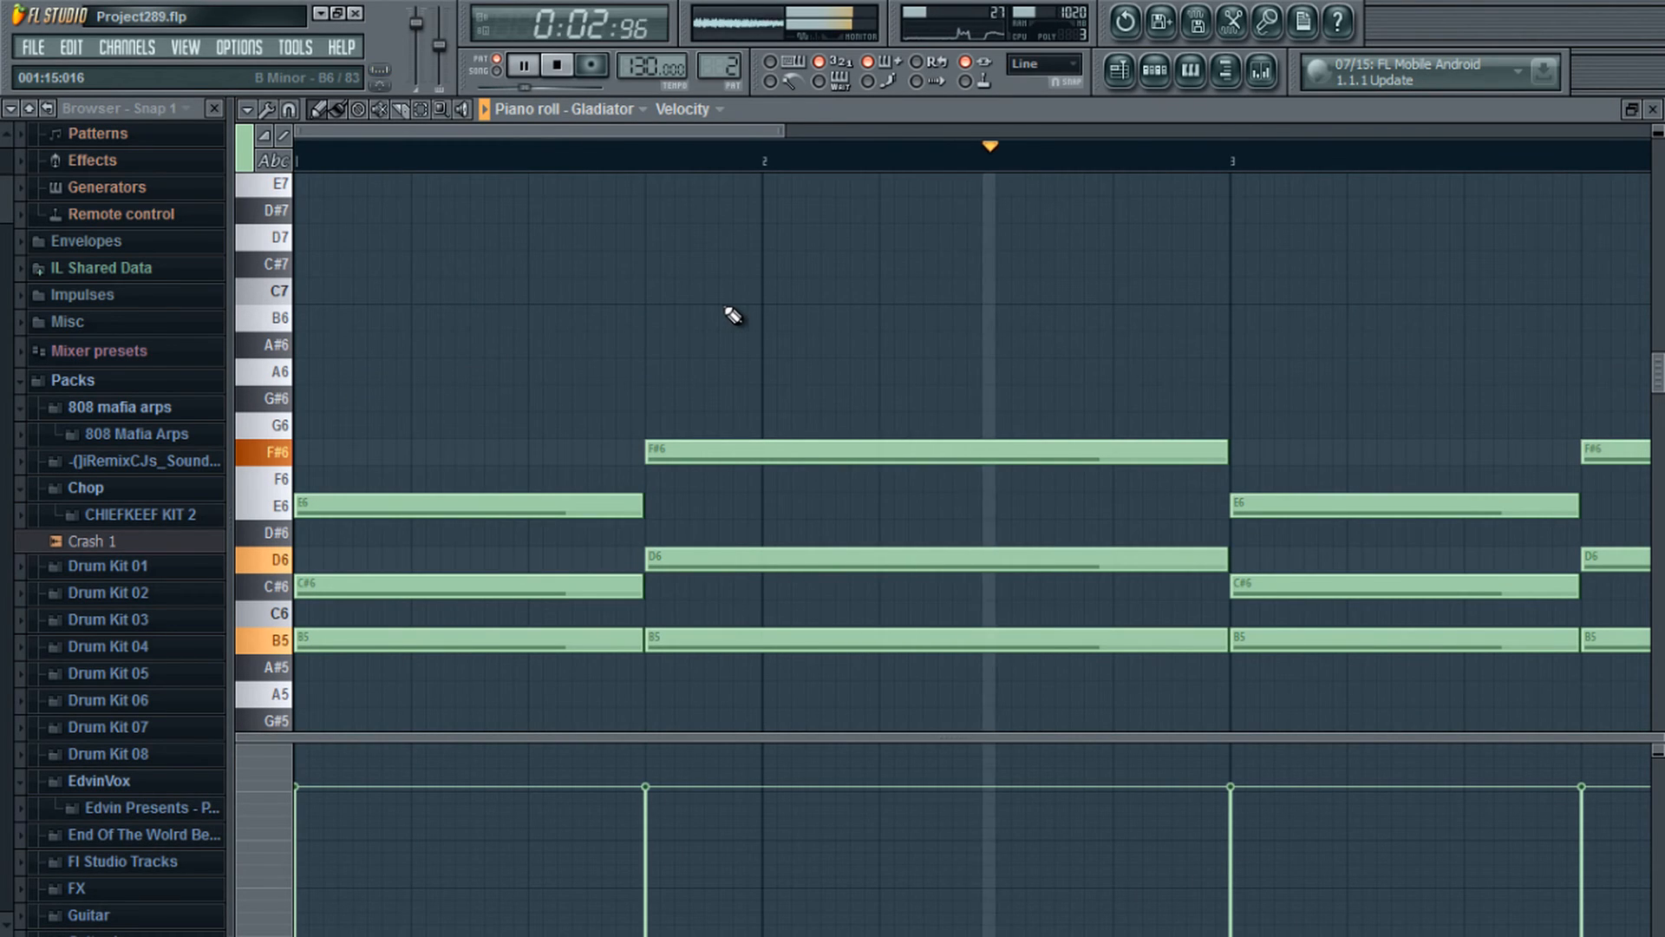
{"action": "left_click", "coordinate": [561, 69]}
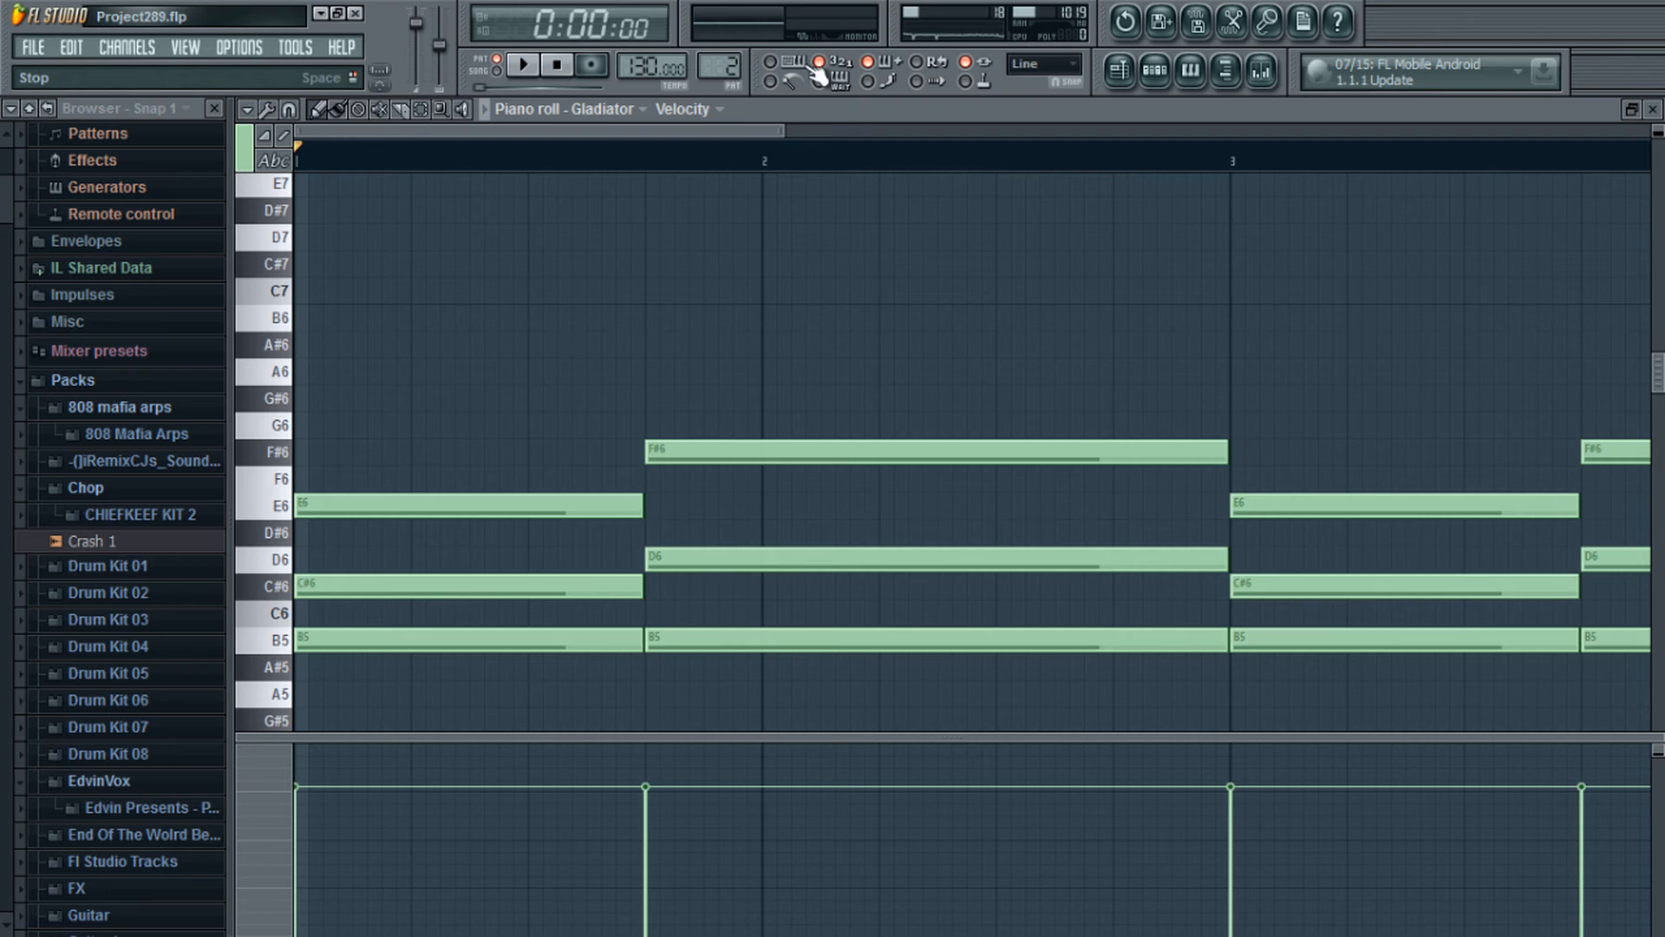
Step: Switch to pattern 3 in the channel rack and open its Layer scale notes in the piano roll
{"action": "left_click", "coordinate": [1155, 71]}
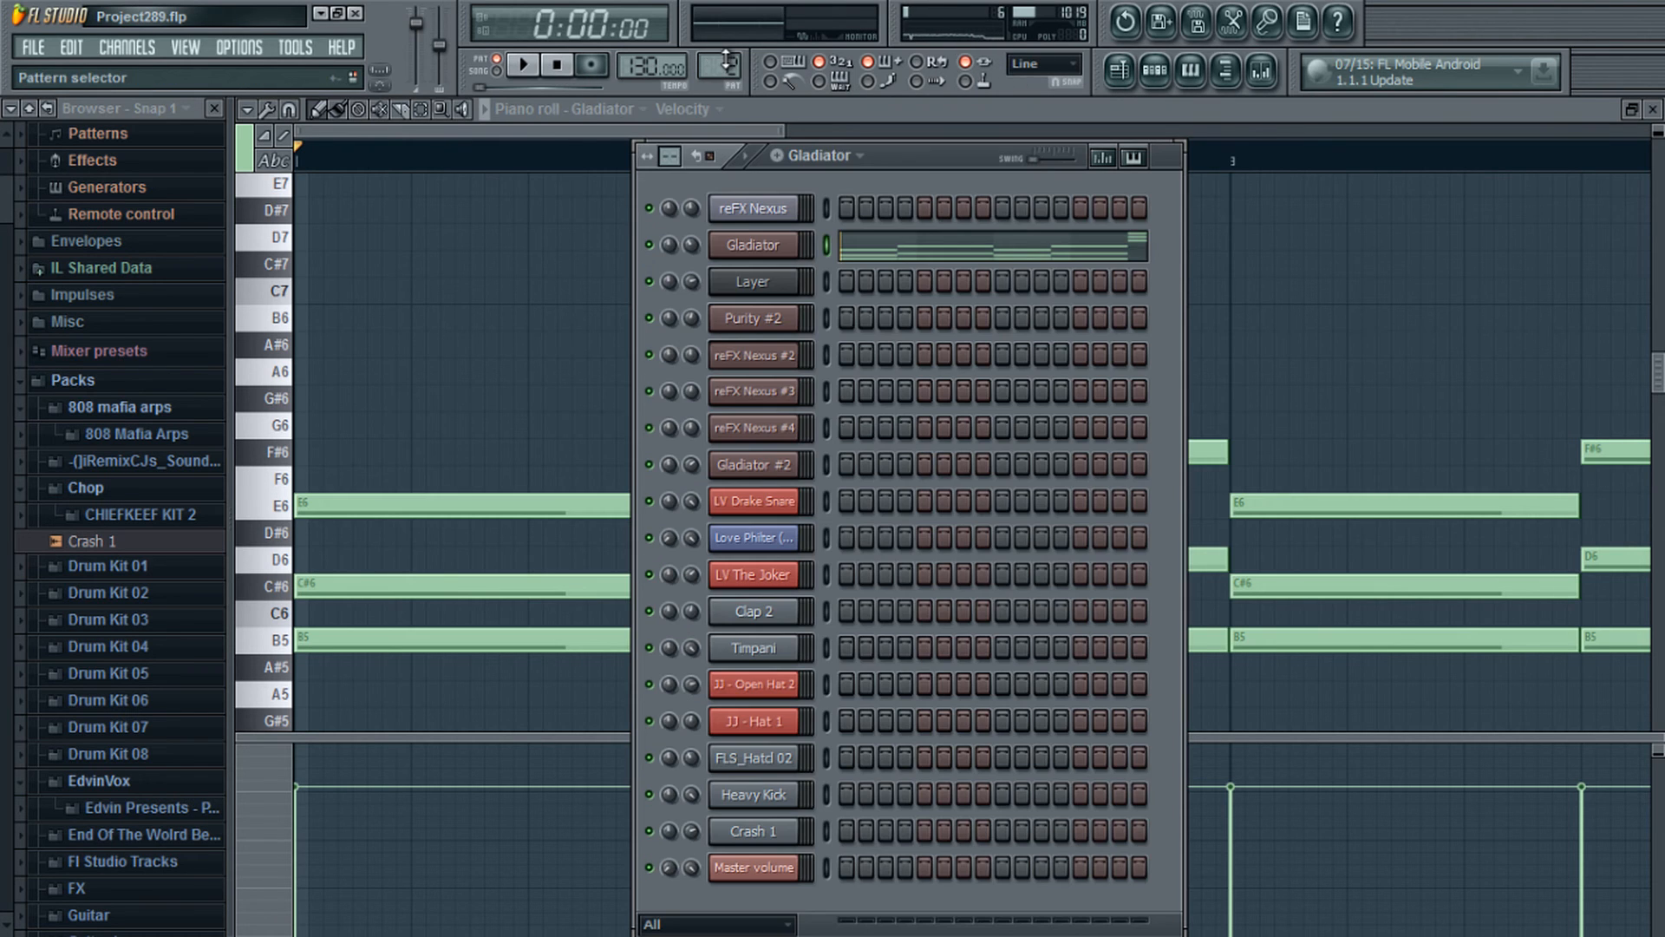
{"action": "mouse_move", "coordinate": [728, 62]}
{"action": "left_mouse_down"}
{"action": "mouse_move", "coordinate": [748, 41]}
{"action": "mouse_move", "coordinate": [749, 55]}
{"action": "left_mouse_up"}
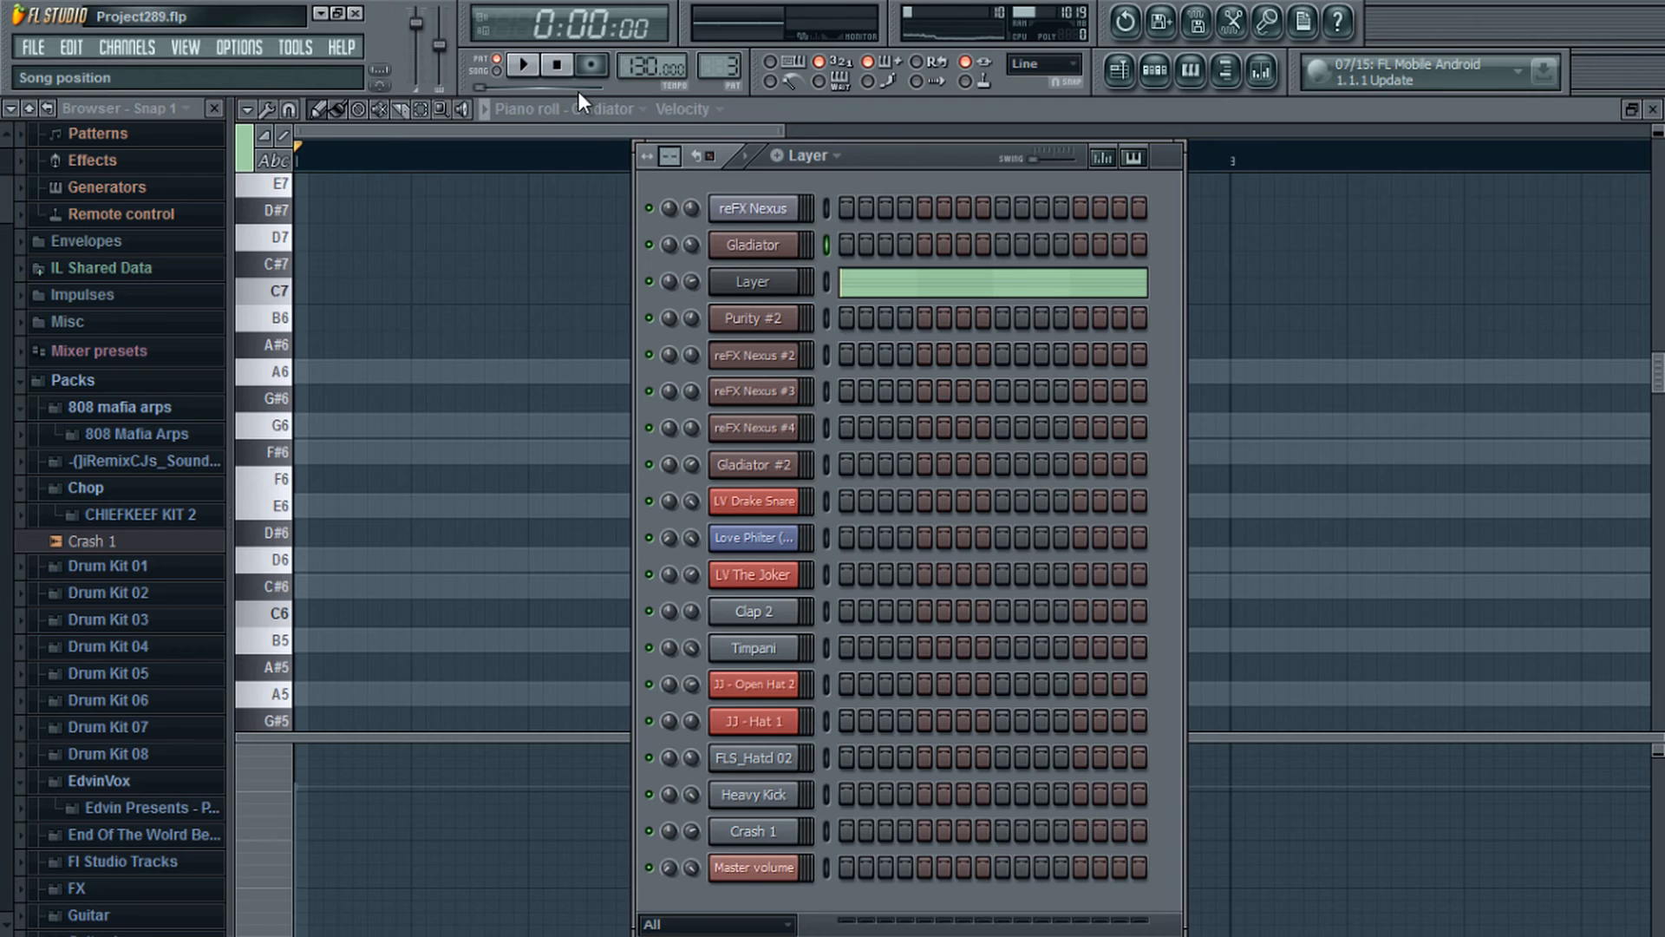
{"action": "left_click", "coordinate": [948, 298]}
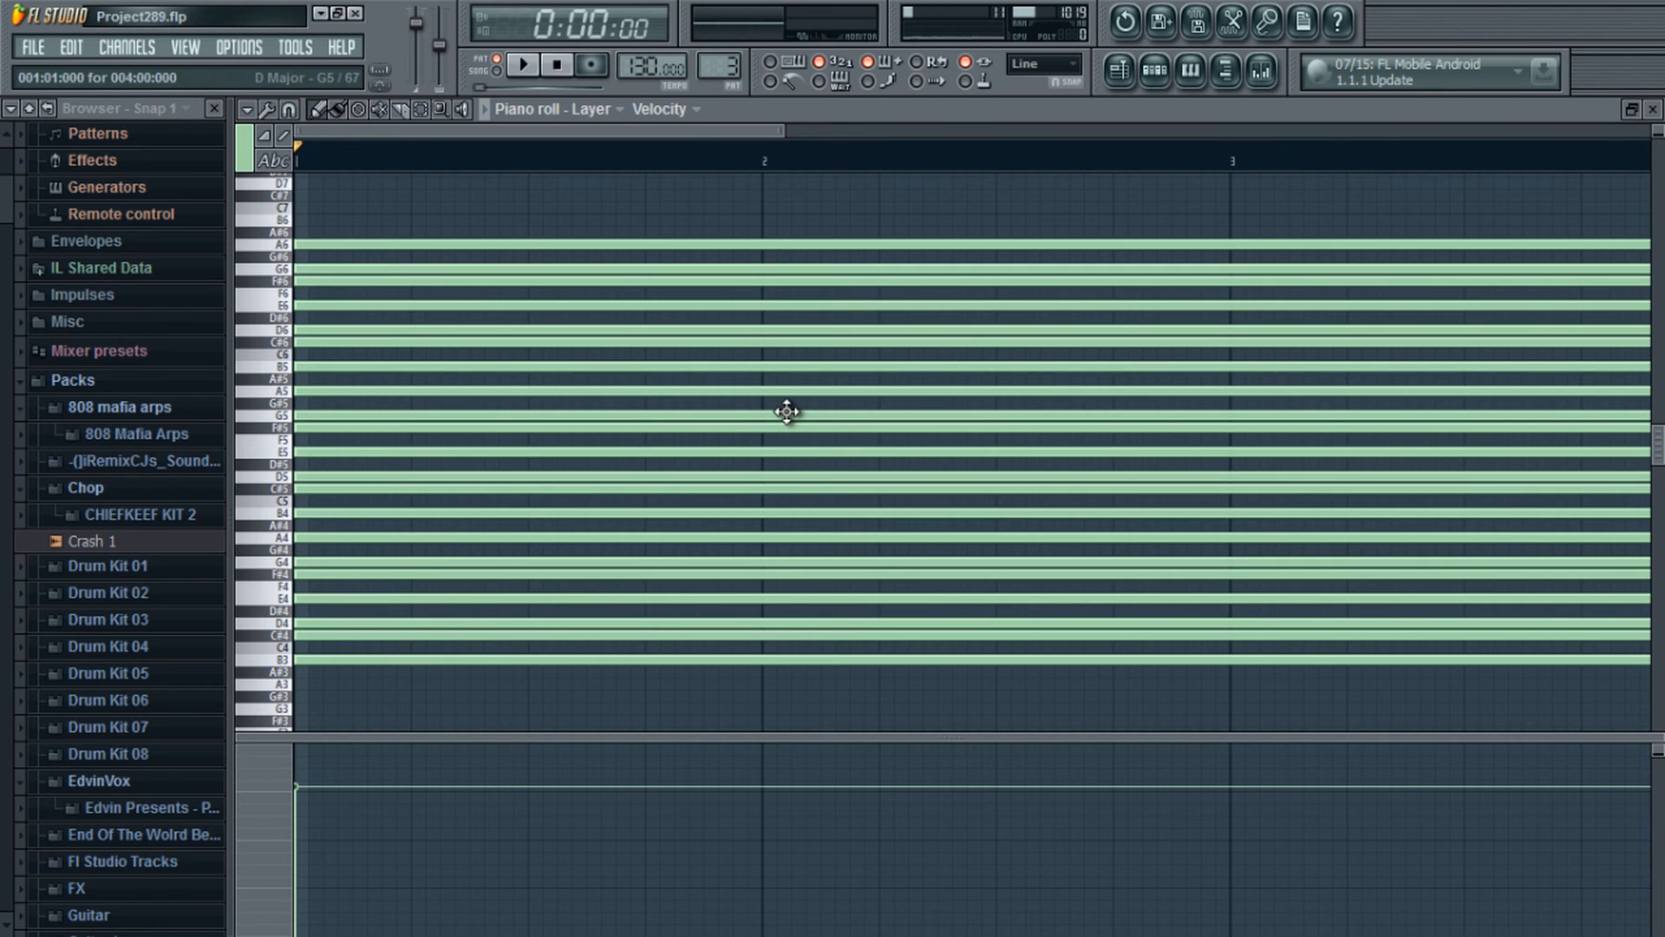
Step: Switch to pattern 4 in the channel rack and open its Purity #2 melody in the piano roll
{"action": "left_click", "coordinate": [1154, 71]}
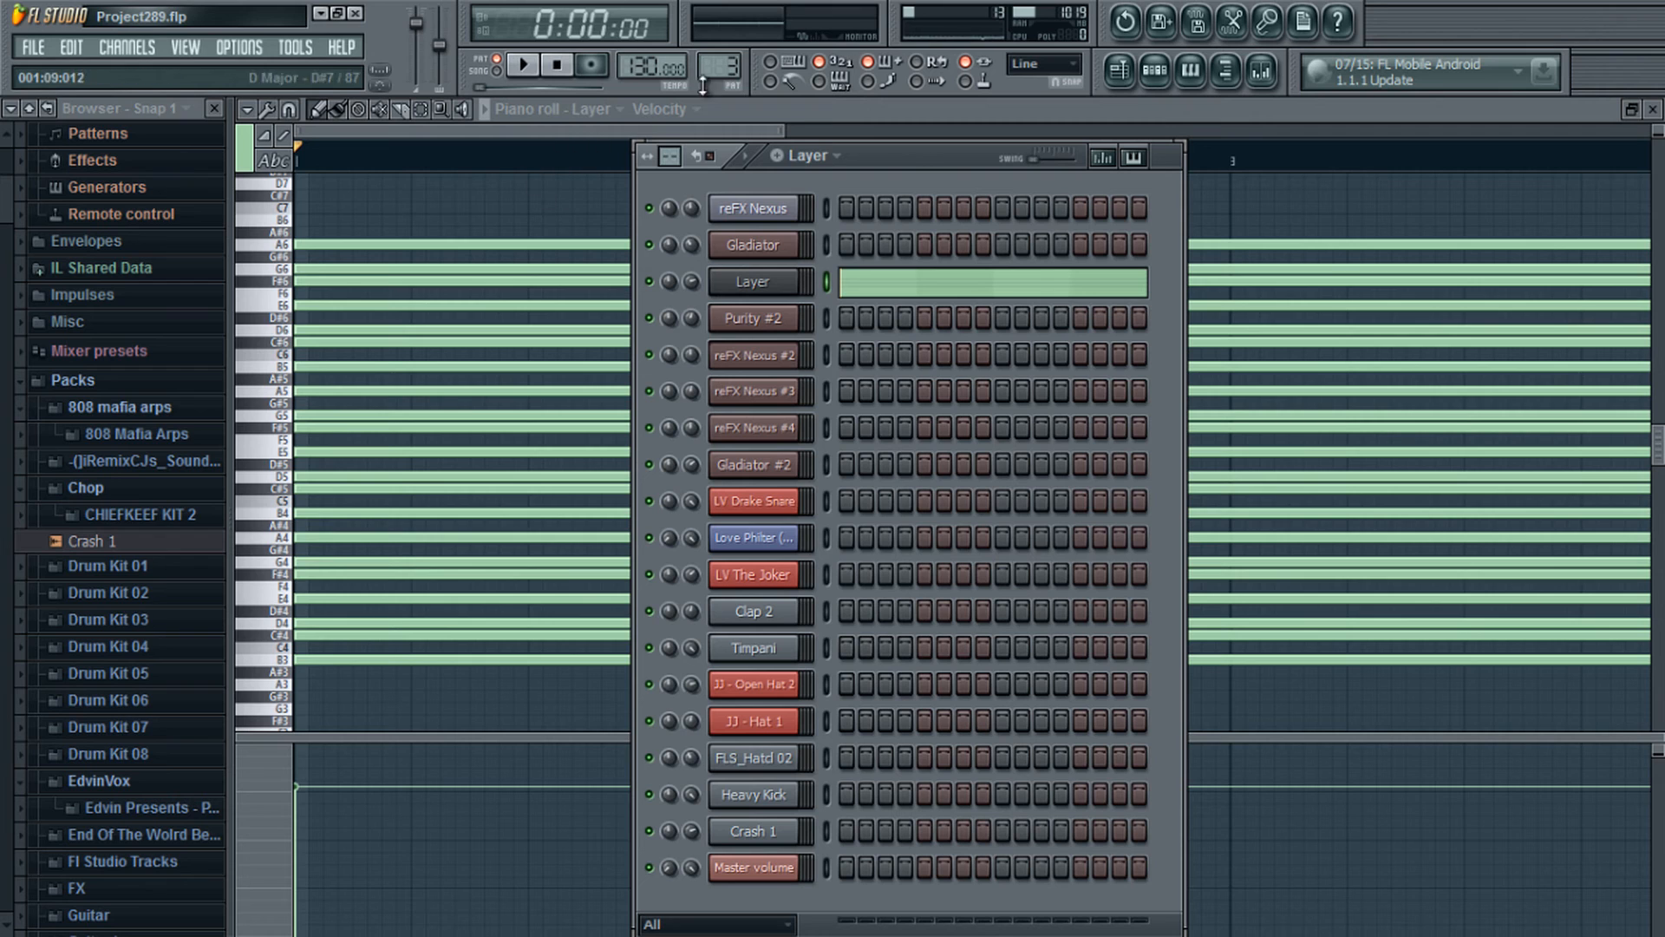
{"action": "left_click_drag", "start_coordinate": [729, 51], "coordinate": [730, 47]}
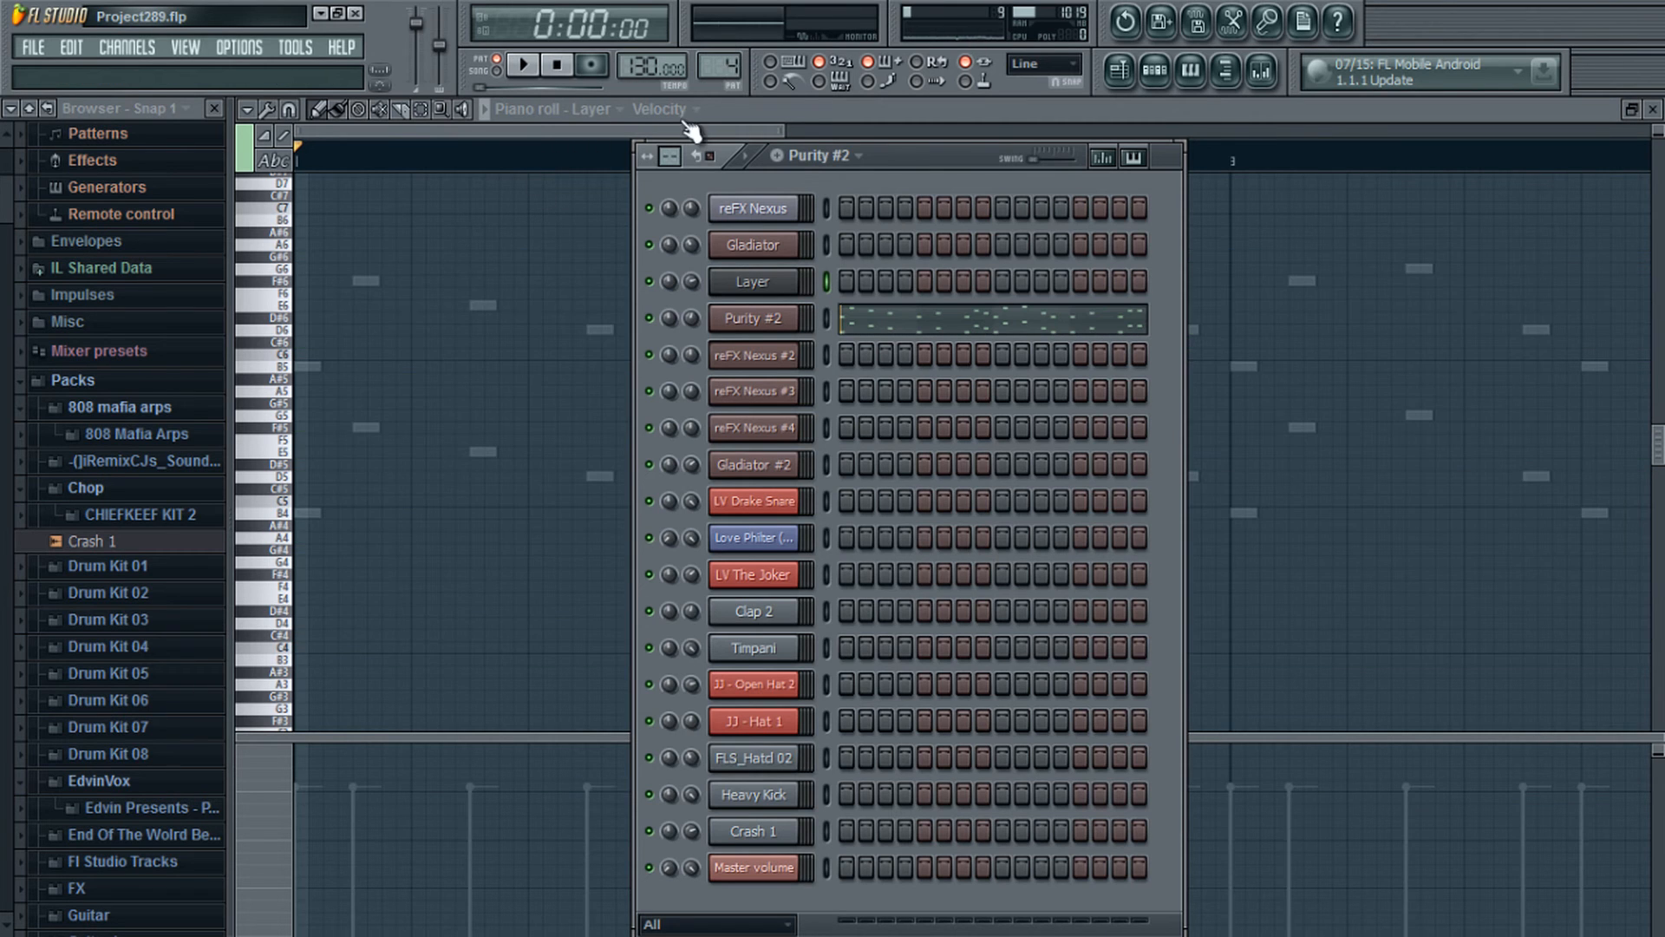
{"action": "left_click", "coordinate": [862, 325]}
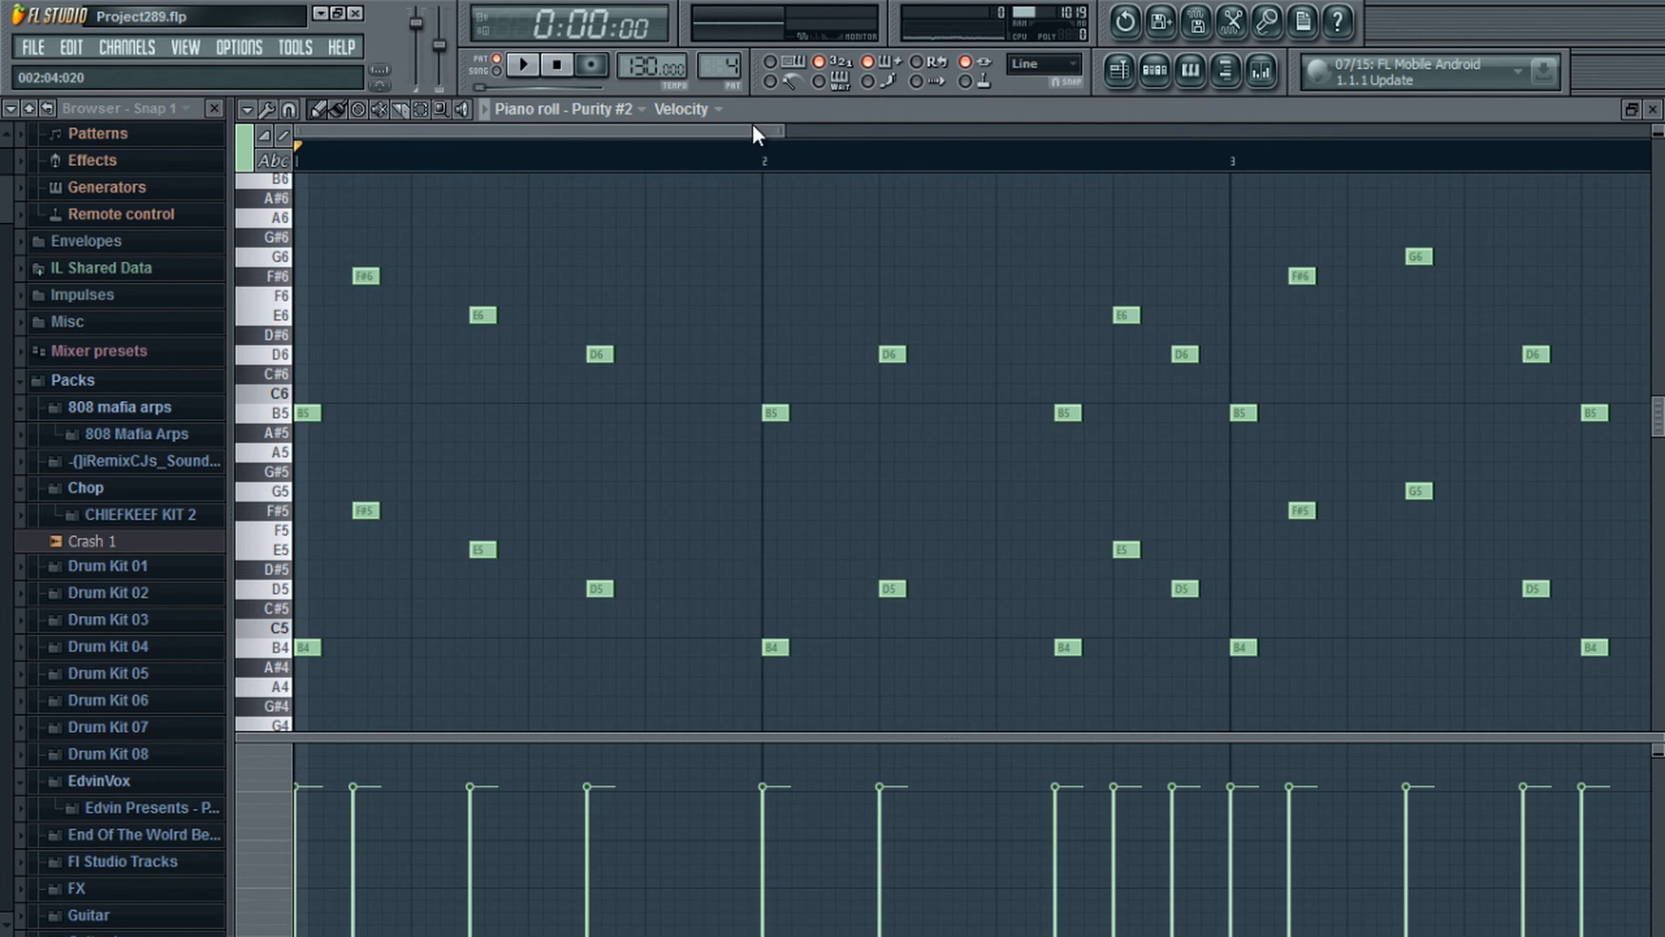
Step: Play back the Purity #2 melody in the piano roll and stop playback
{"action": "left_click_drag", "start_coordinate": [752, 126], "coordinate": [241, 129]}
{"action": "left_click", "coordinate": [523, 68]}
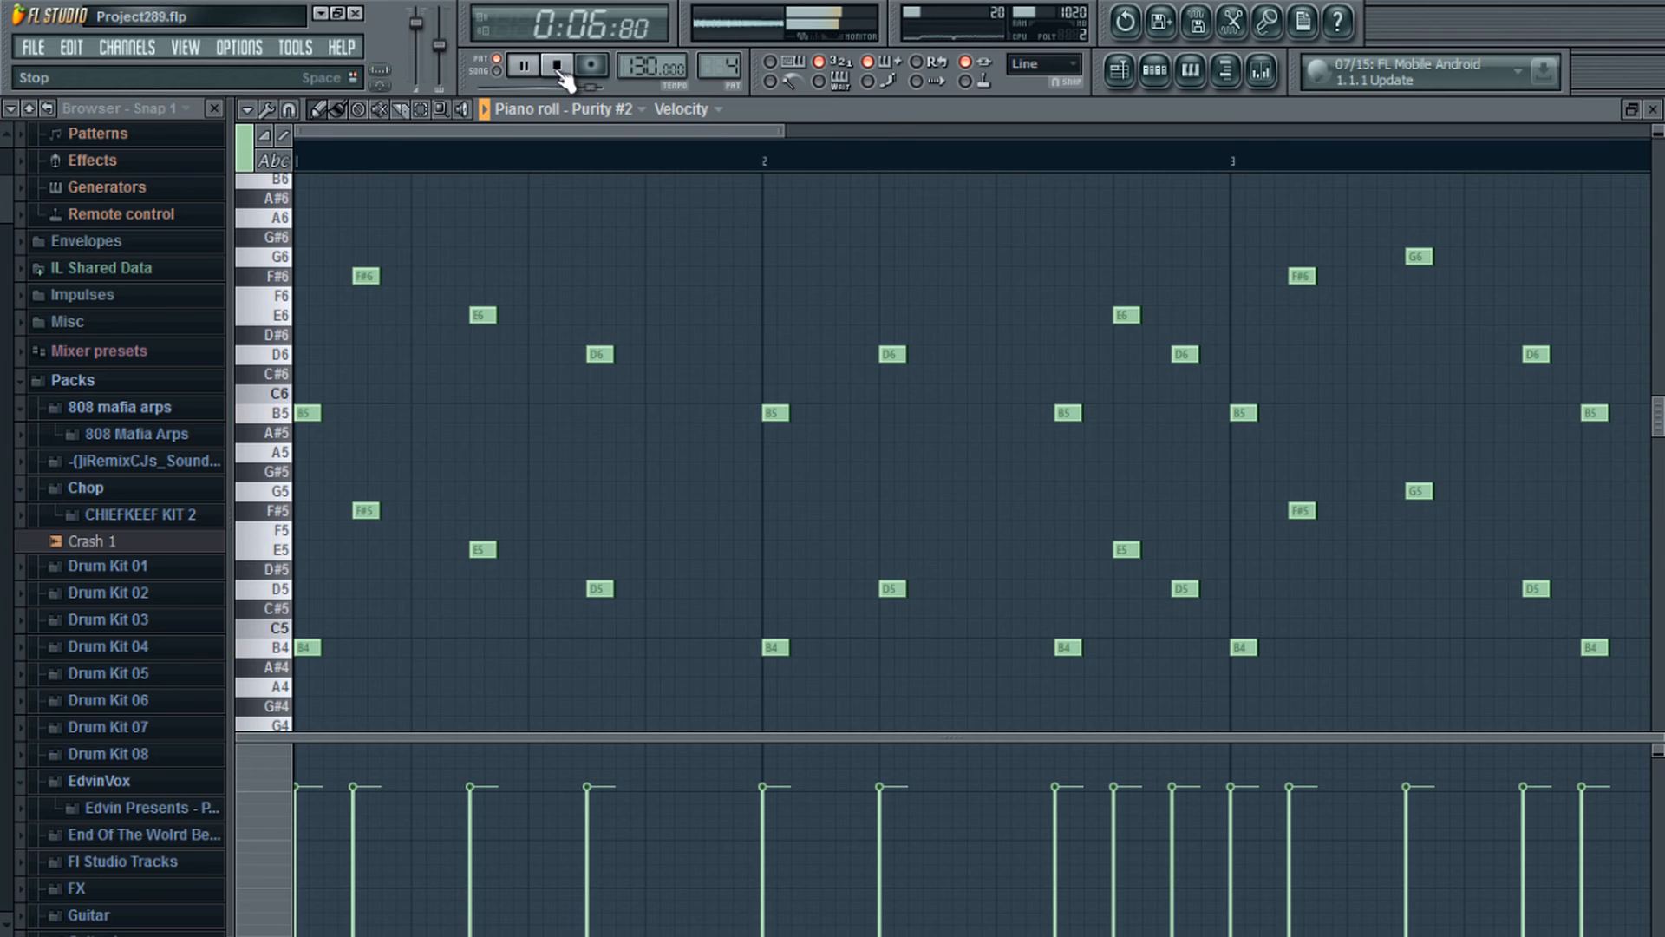
{"action": "left_click", "coordinate": [557, 66]}
{"action": "left_click", "coordinate": [560, 69]}
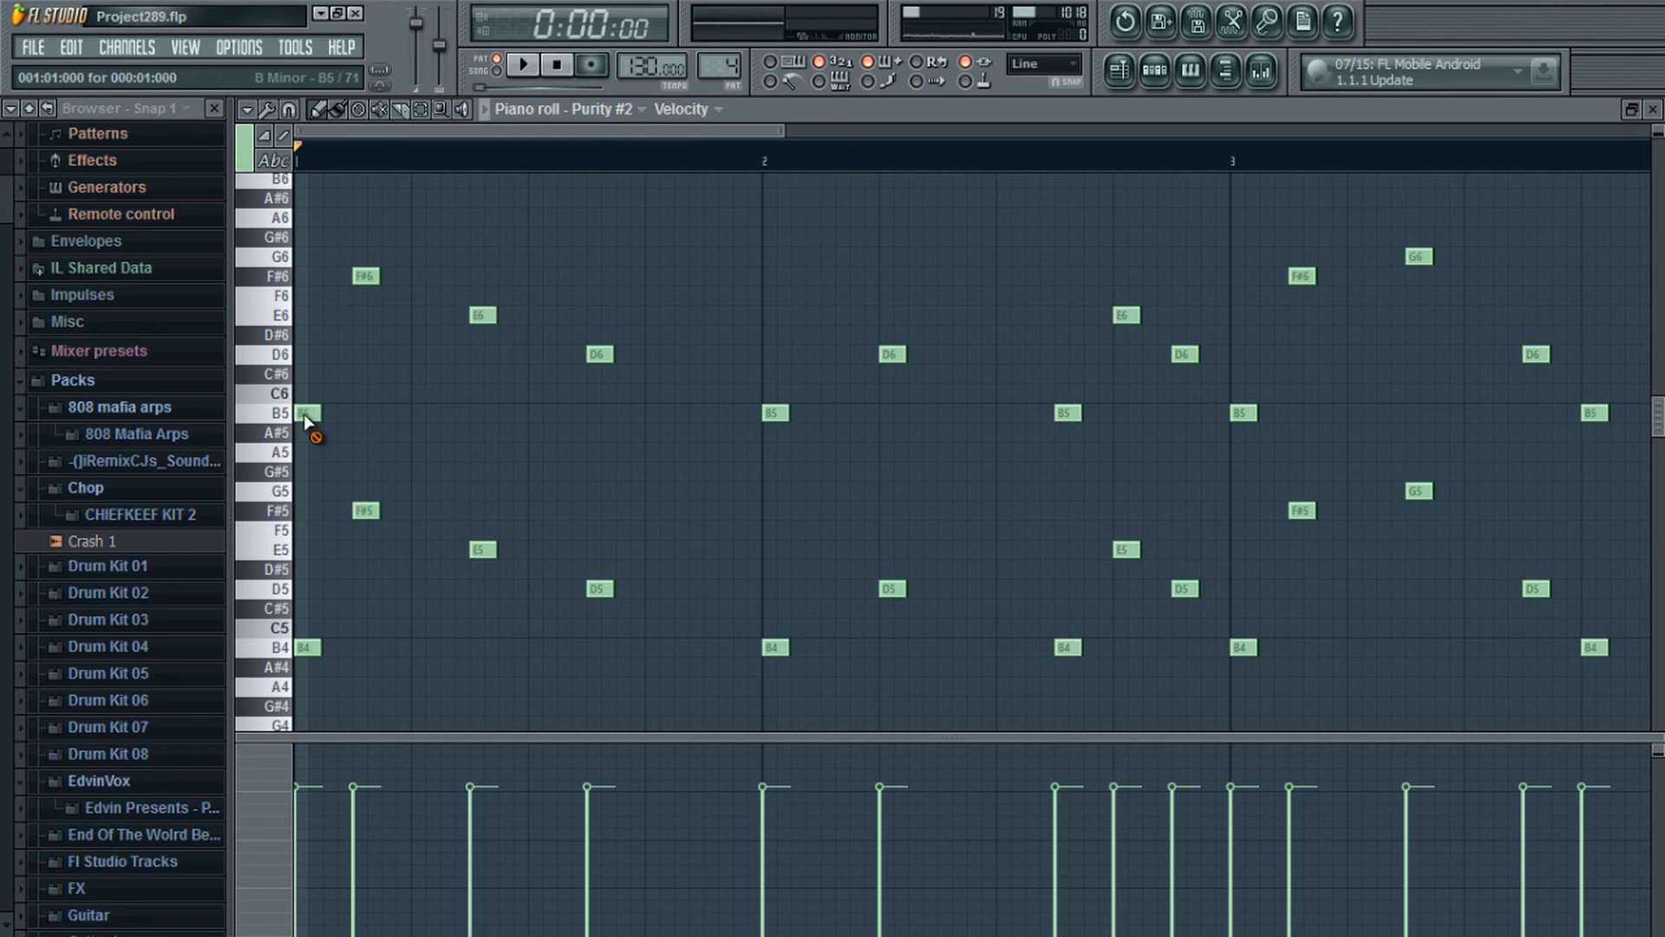
Step: Thin out the first two bars of the Purity #2 melody, keeping only B4, D5, B4, B4 and E5
{"action": "right_click", "coordinate": [358, 279]}
{"action": "right_click", "coordinate": [363, 510]}
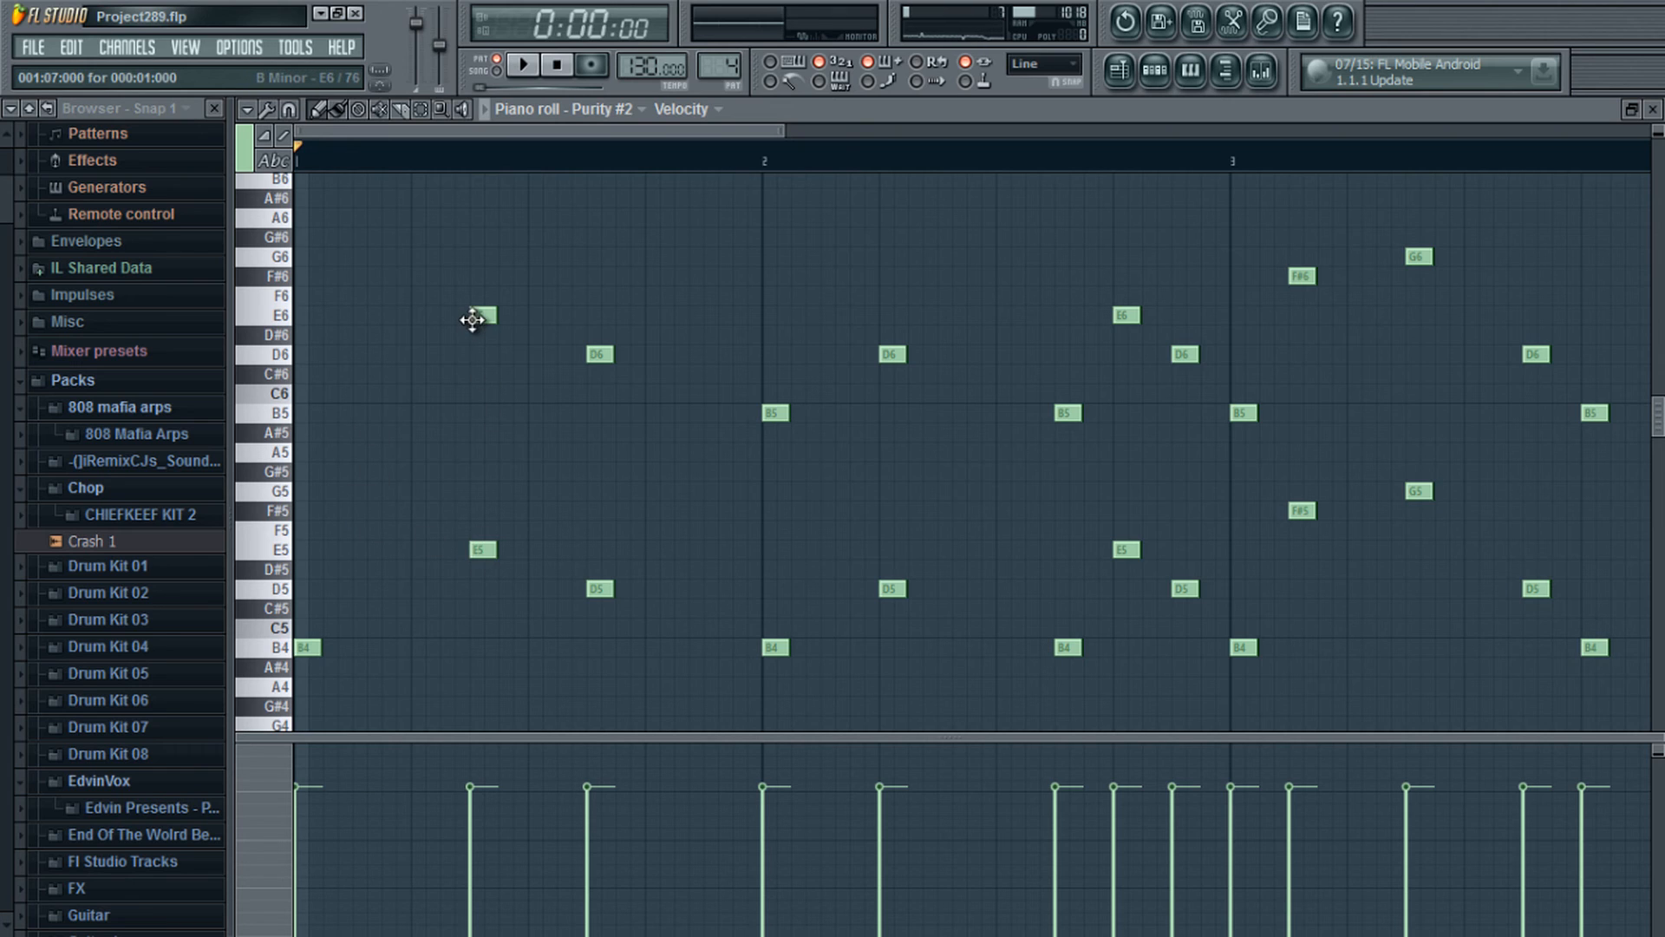
{"action": "right_click", "coordinate": [477, 544]}
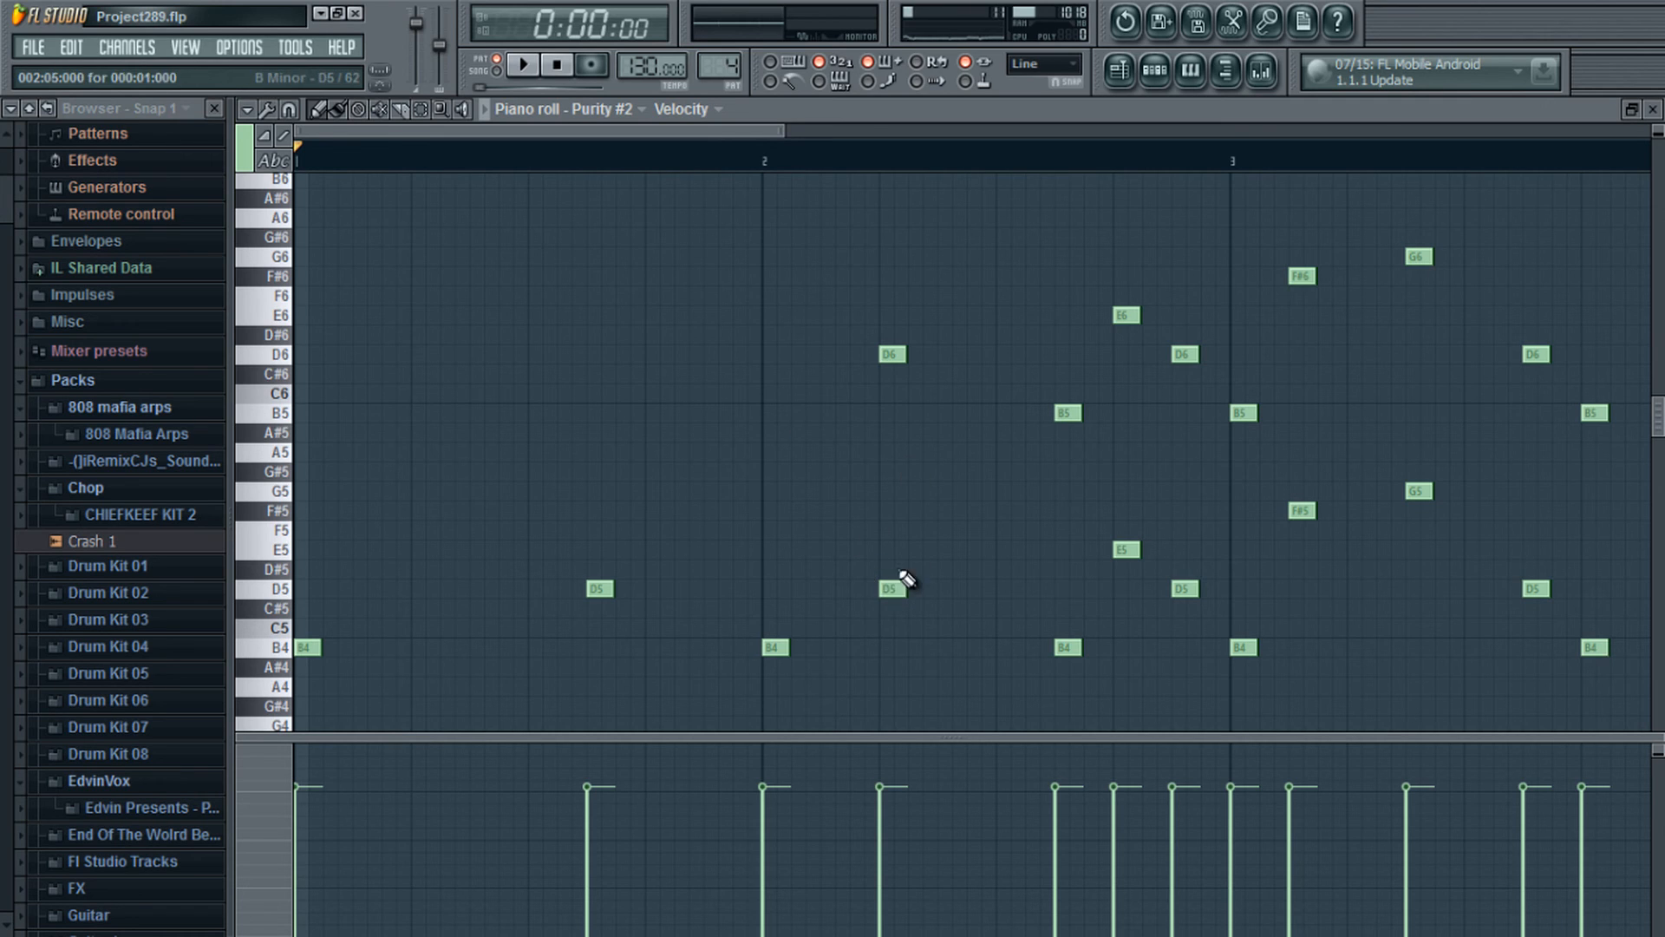
{"action": "right_click", "coordinate": [892, 588]}
{"action": "right_click", "coordinate": [892, 356]}
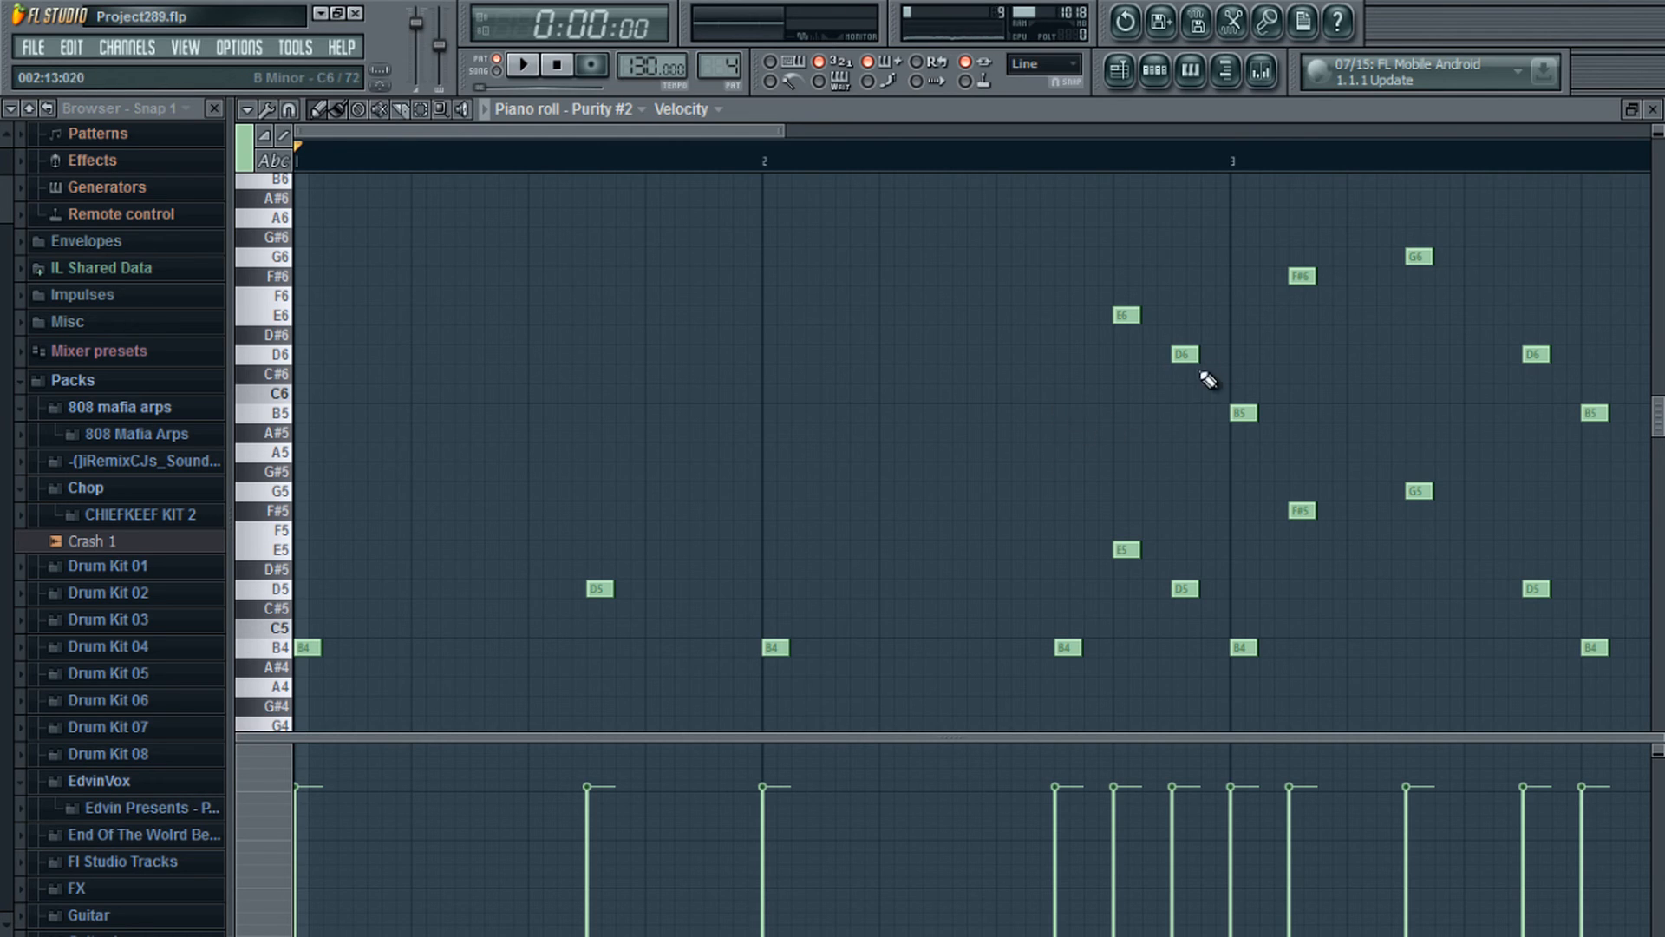
{"action": "right_click", "coordinate": [1126, 315]}
{"action": "right_click", "coordinate": [1185, 354]}
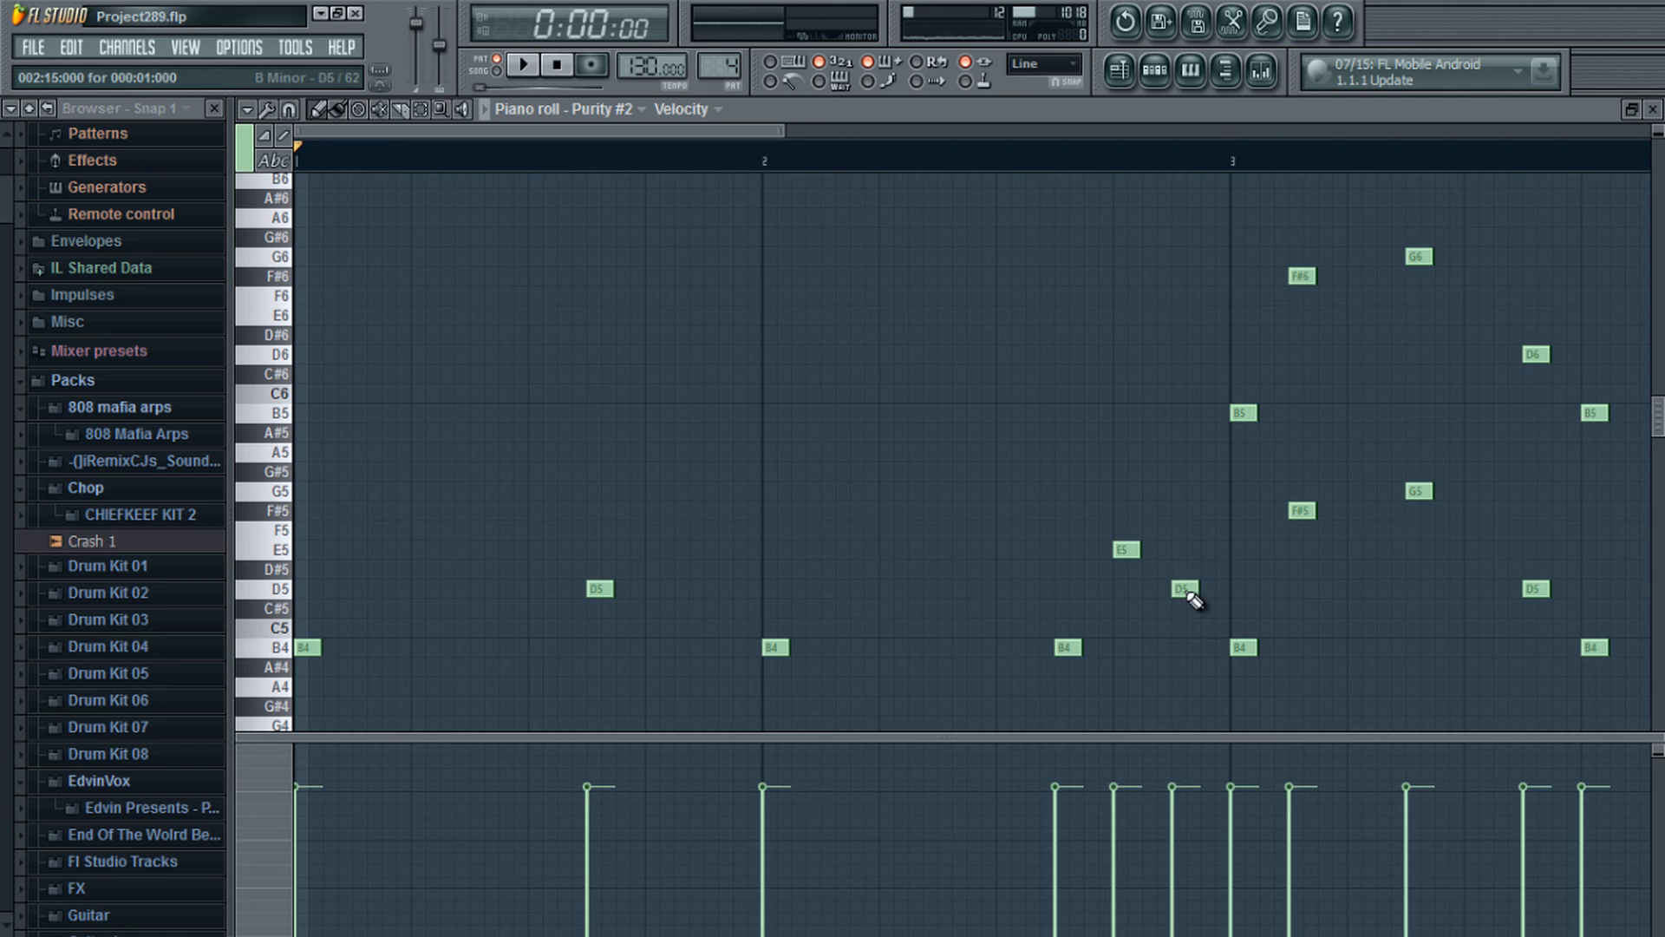
{"action": "right_click", "coordinate": [1185, 590]}
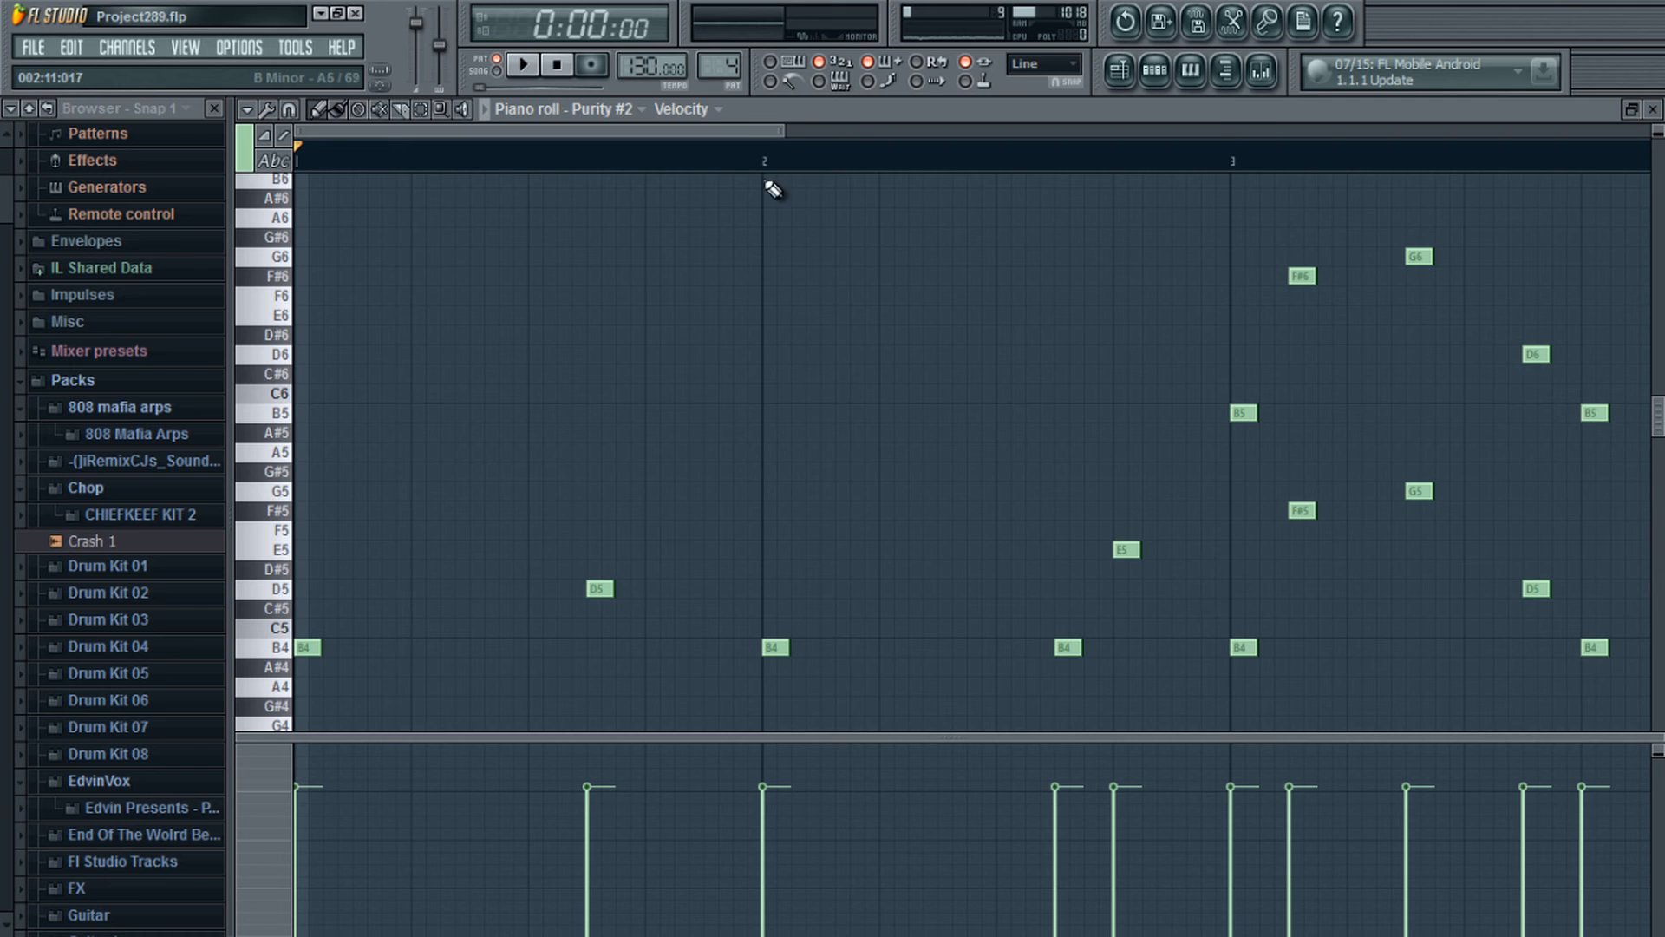
Step: Play the thinned Purity #2 melody several times and stop playback
{"action": "left_click", "coordinate": [536, 66]}
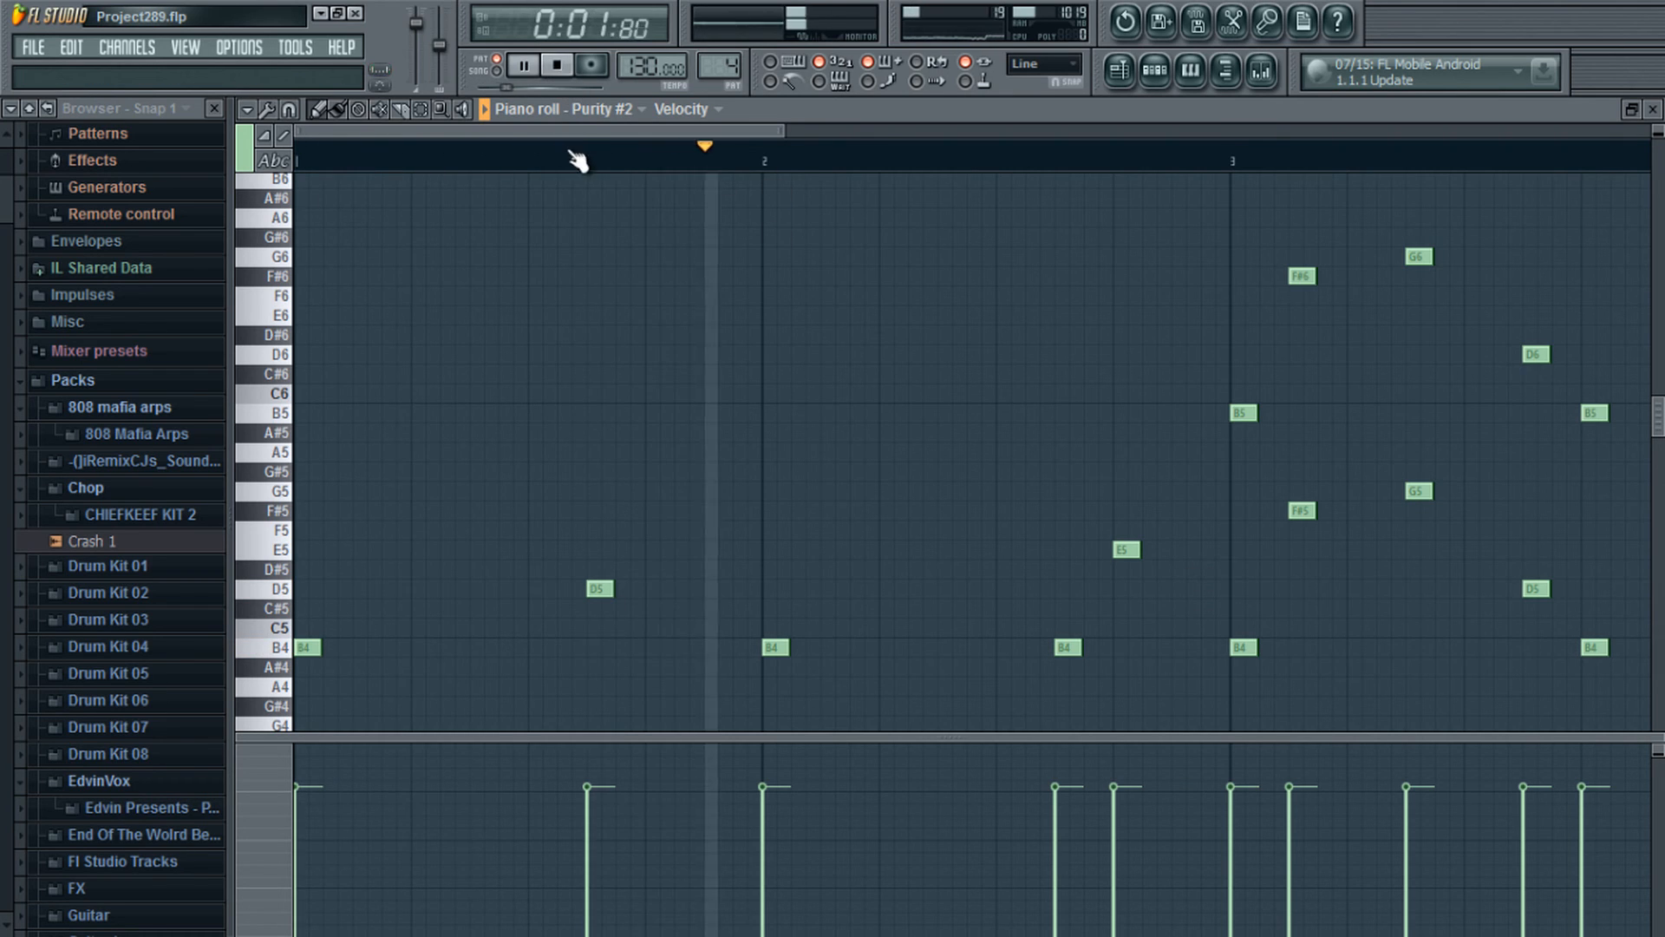
{"action": "left_click", "coordinate": [566, 70]}
{"action": "key", "text": "space"}
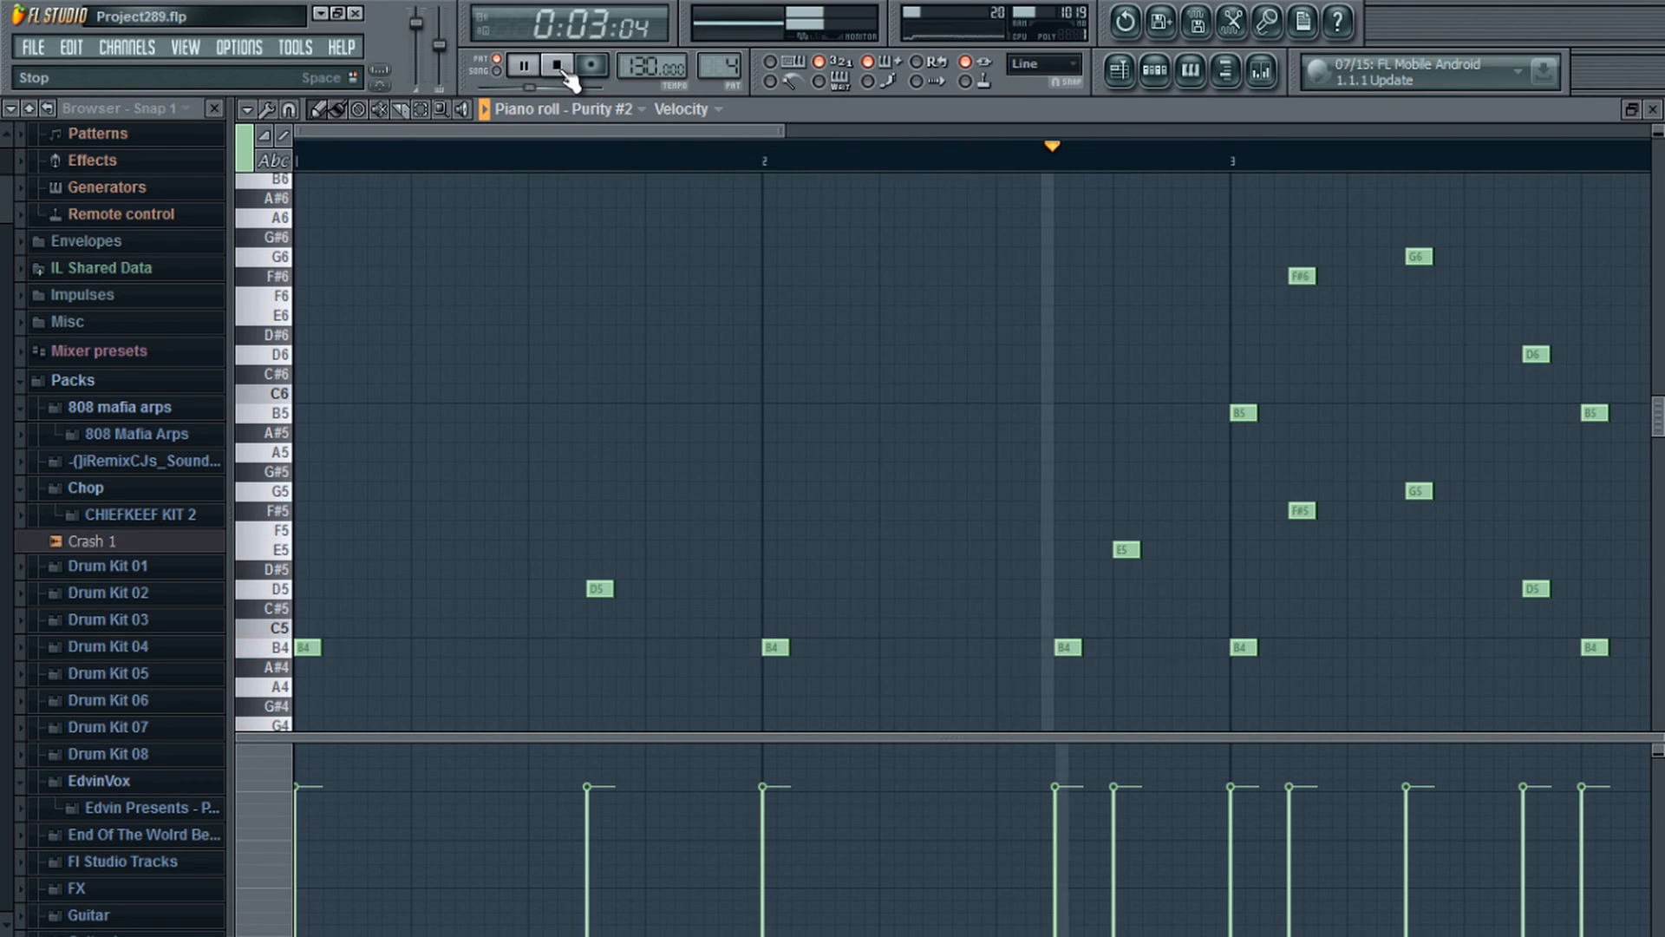
{"action": "left_click", "coordinate": [566, 71]}
{"action": "key", "text": "space"}
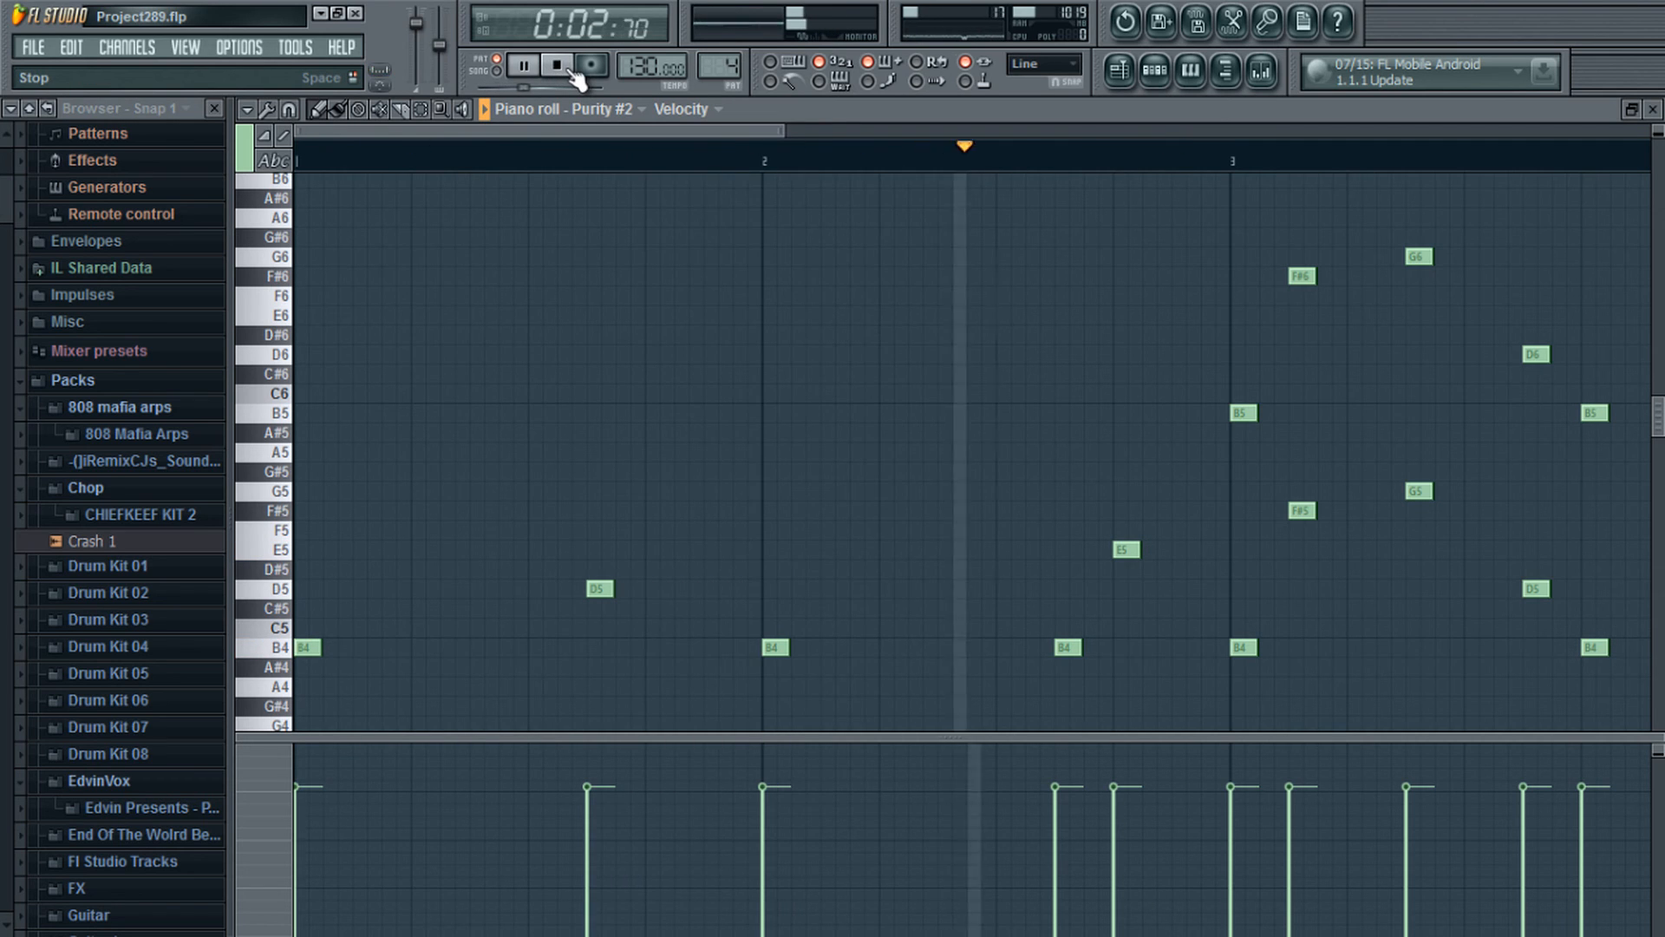
{"action": "left_click", "coordinate": [564, 71]}
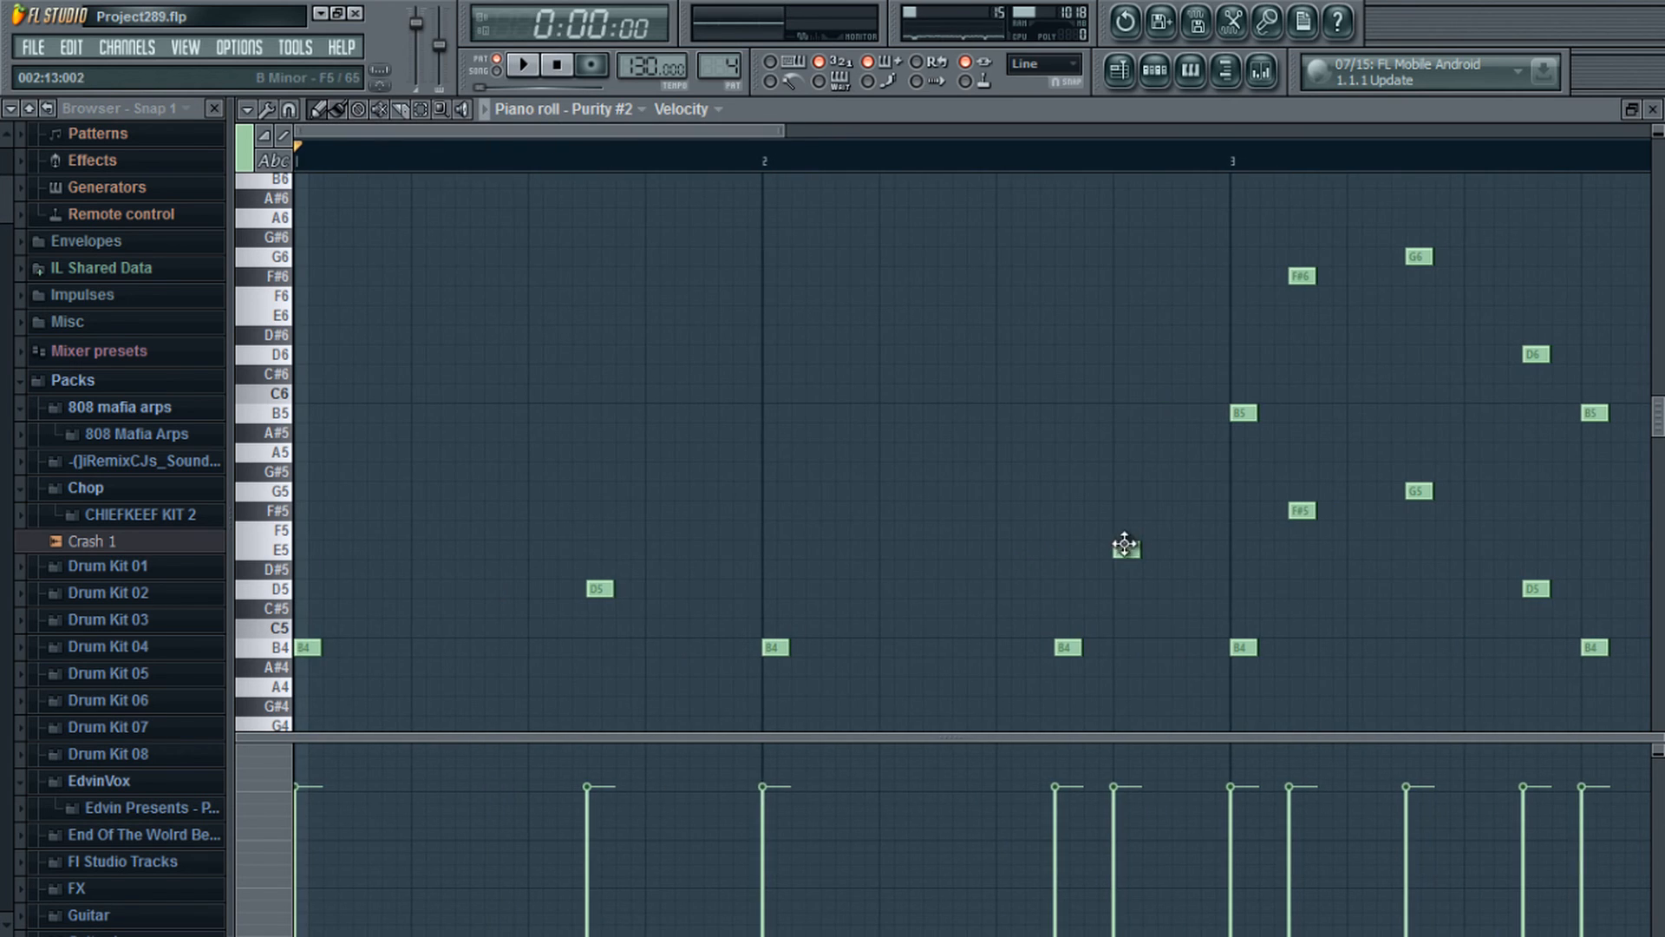
Step: Delete the remaining notes in bars 1 and 2 of the Purity #2 piano roll
{"action": "right_click", "coordinate": [1069, 649]}
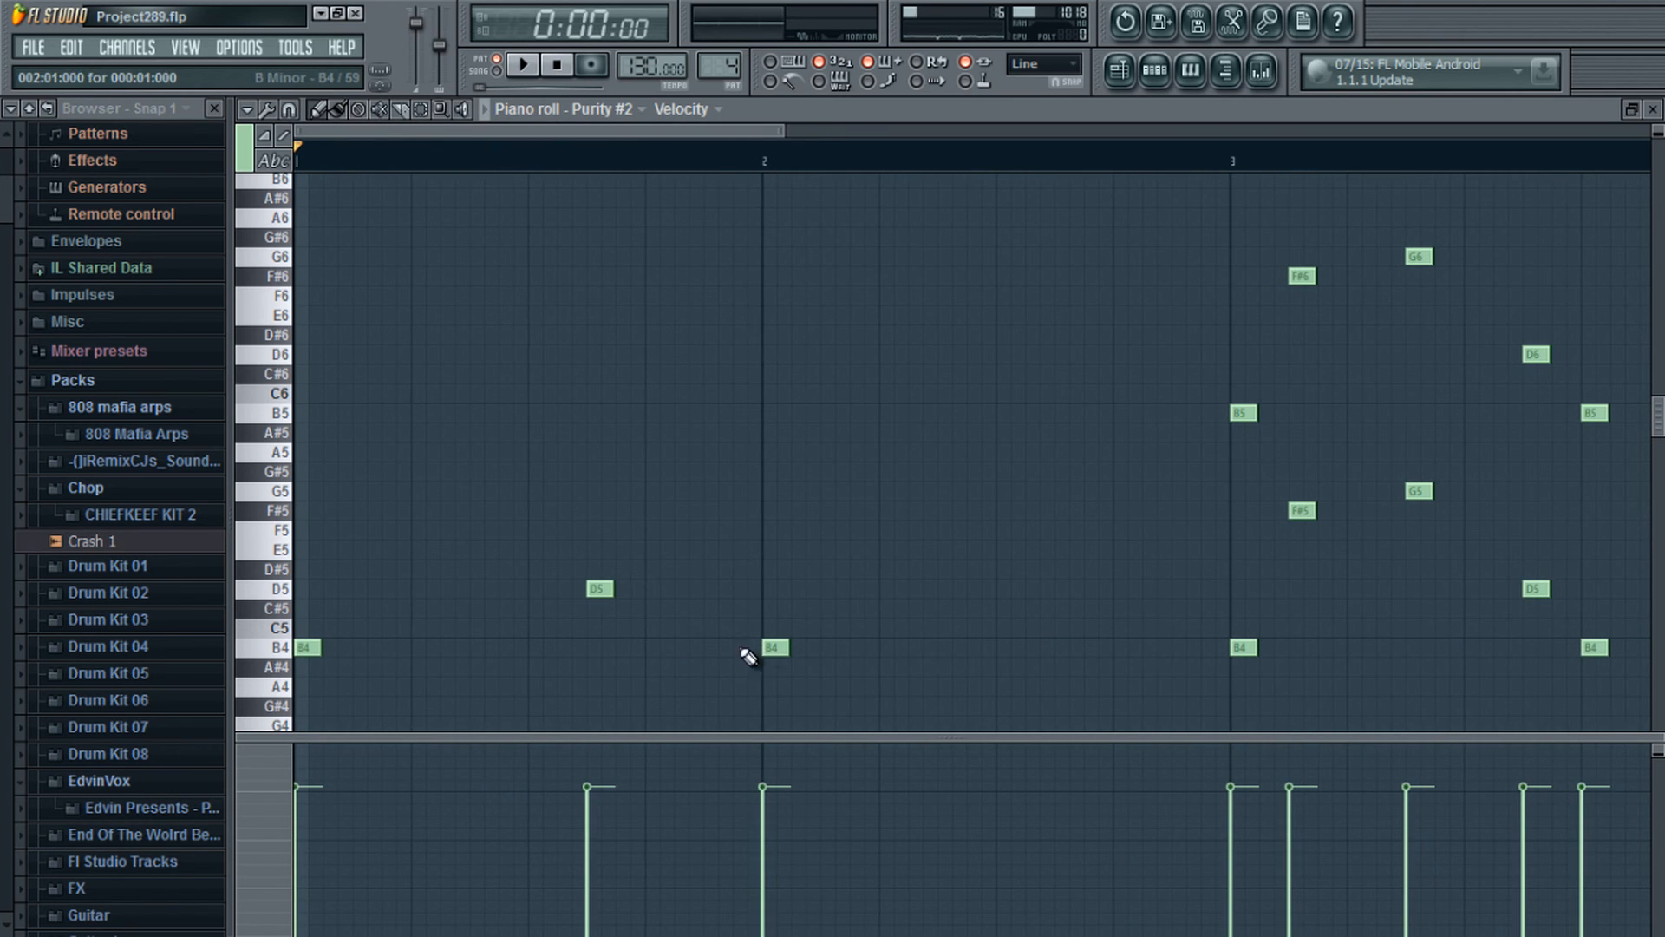
{"action": "right_click", "coordinate": [598, 588]}
{"action": "right_click", "coordinate": [774, 650]}
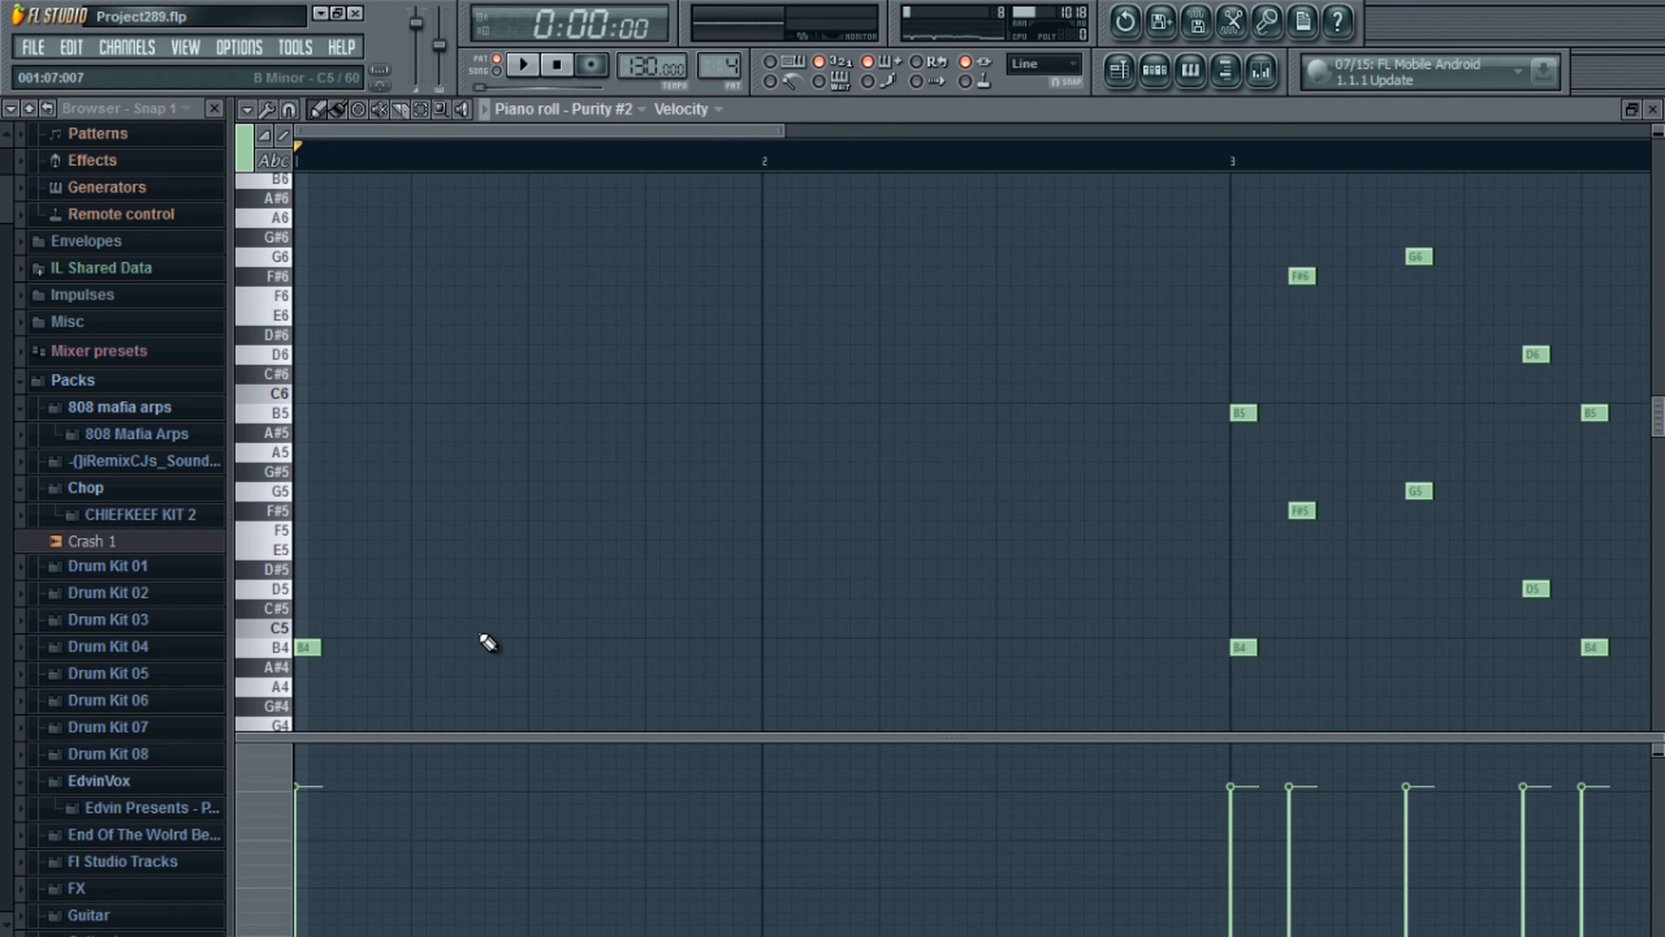
{"action": "right_click", "coordinate": [308, 648]}
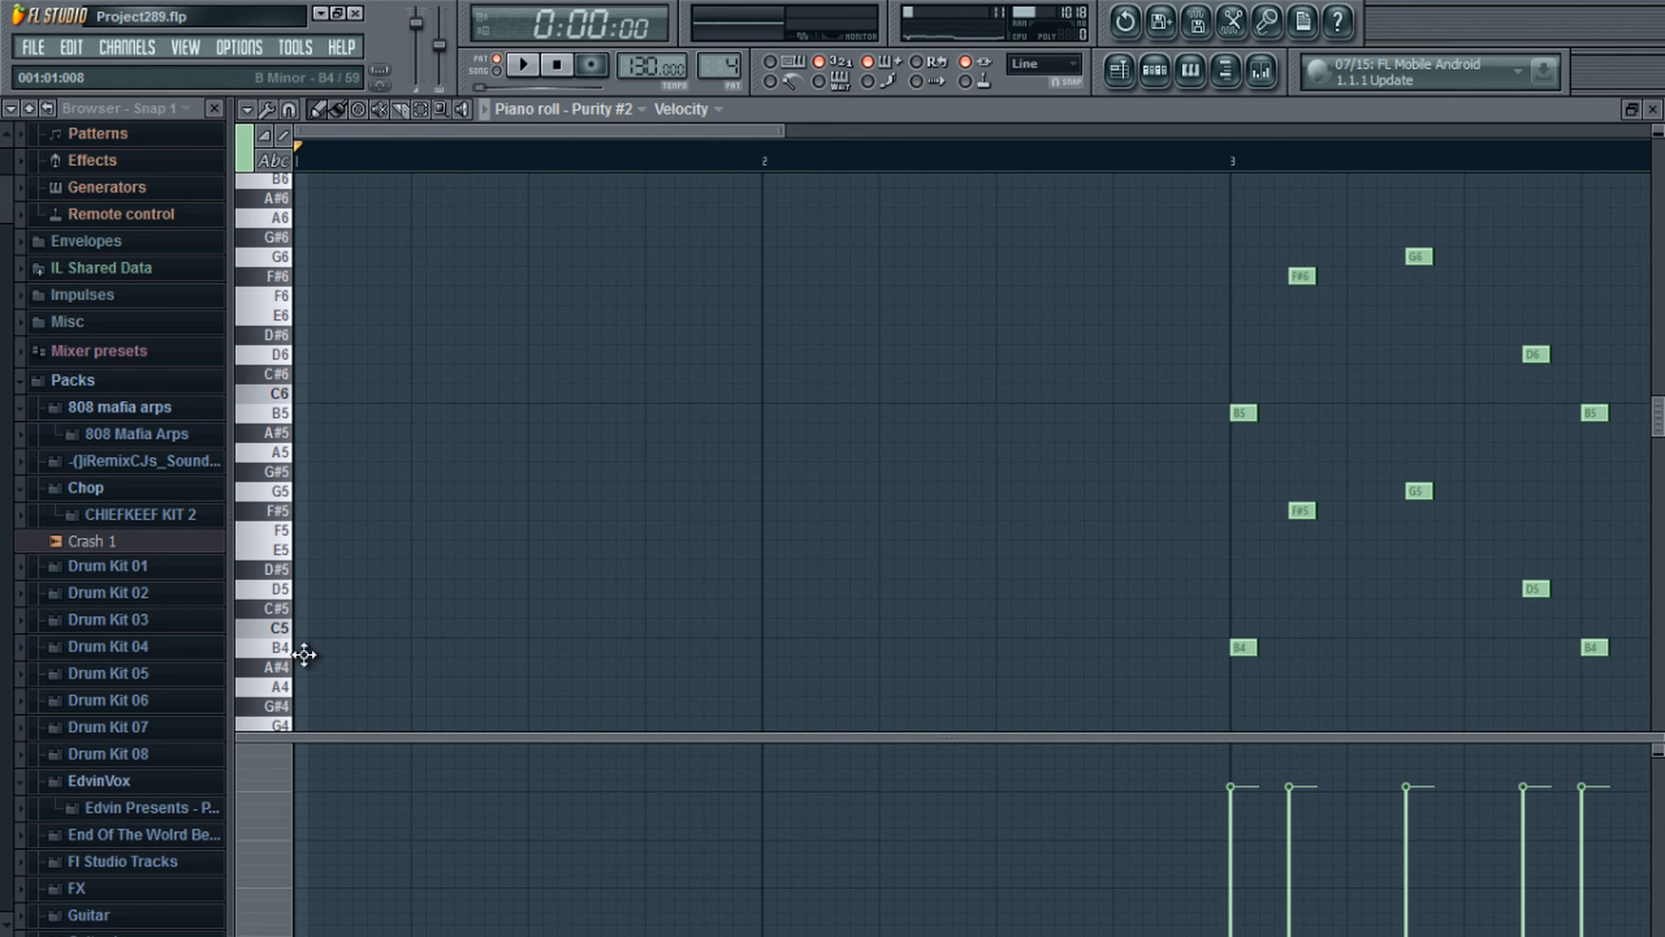
Step: Paste the two-octave melody starting B, F#, G, D, B into bars 1 and 2, and play it back
{"action": "key", "text": "ctrl+v"}
{"action": "left_click", "coordinate": [640, 509]}
{"action": "right_click", "coordinate": [680, 513]}
{"action": "key", "text": "space"}
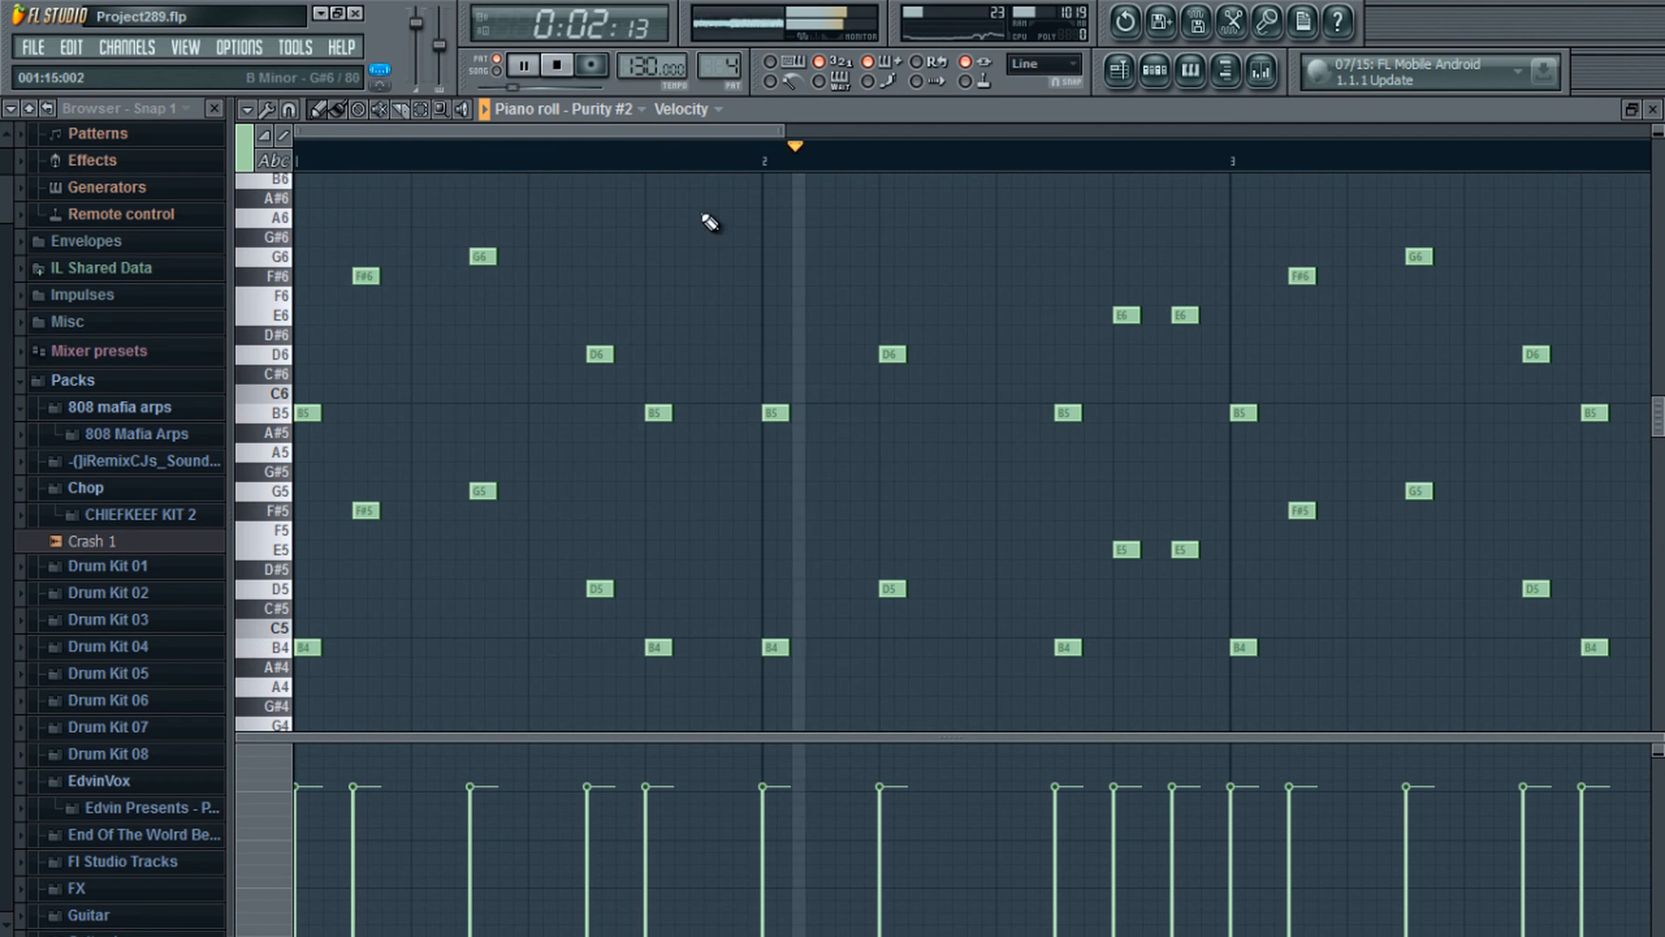
{"action": "key", "text": "space"}
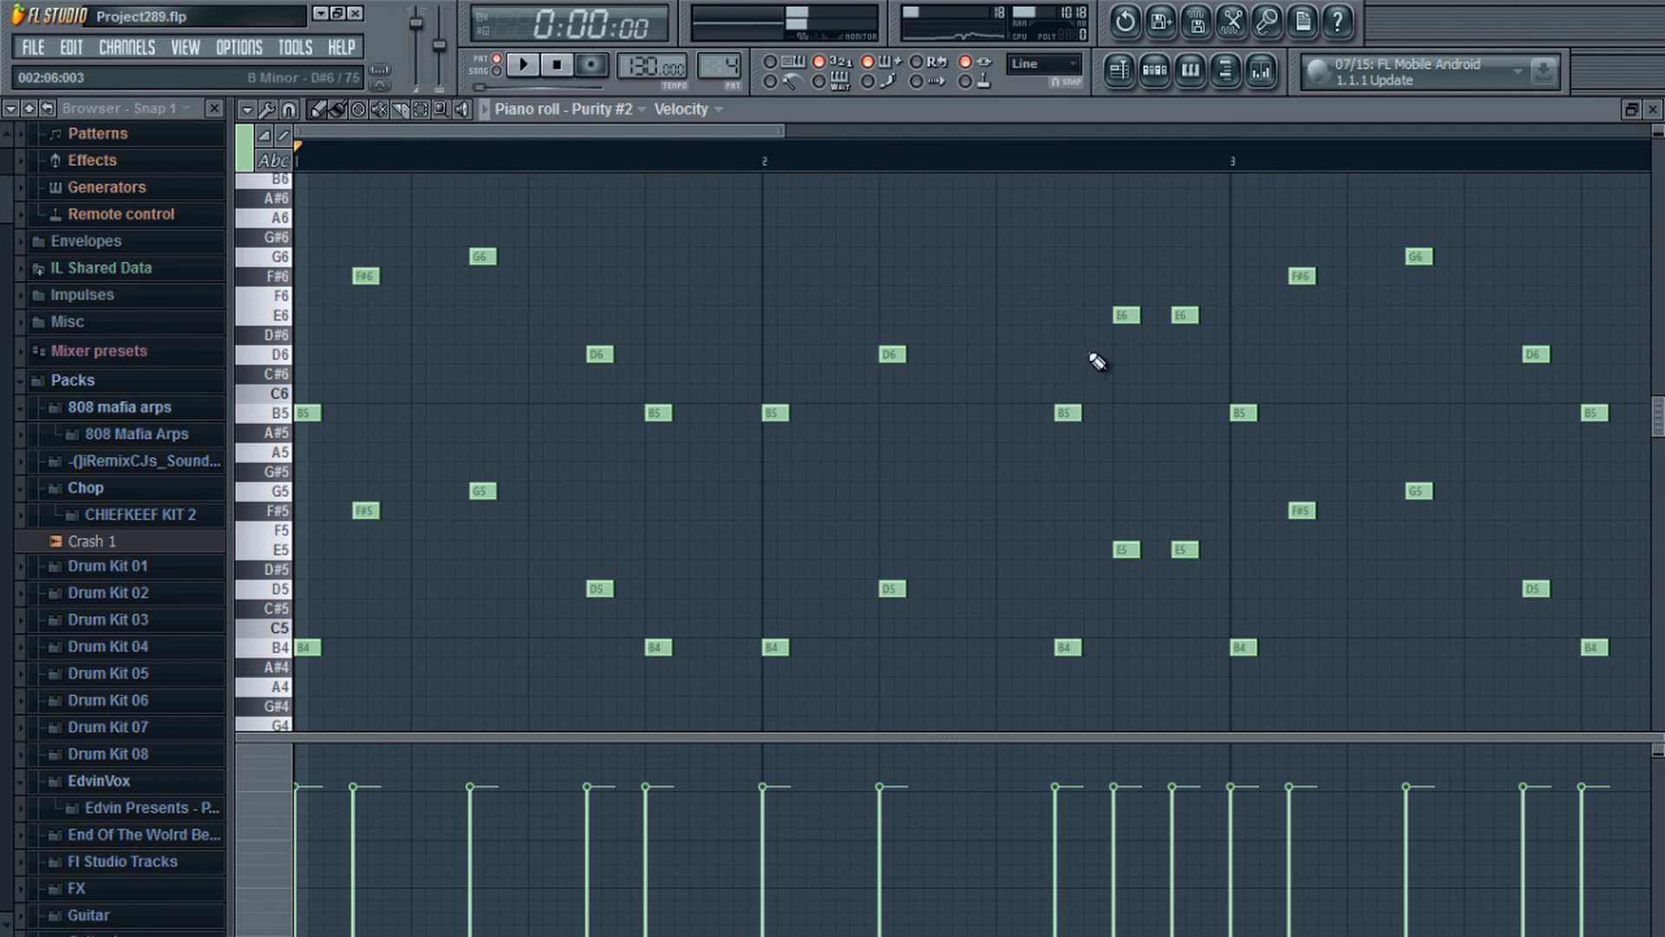
Step: Reopen Project289 from the Projects folder
{"action": "left_click", "coordinate": [1155, 69]}
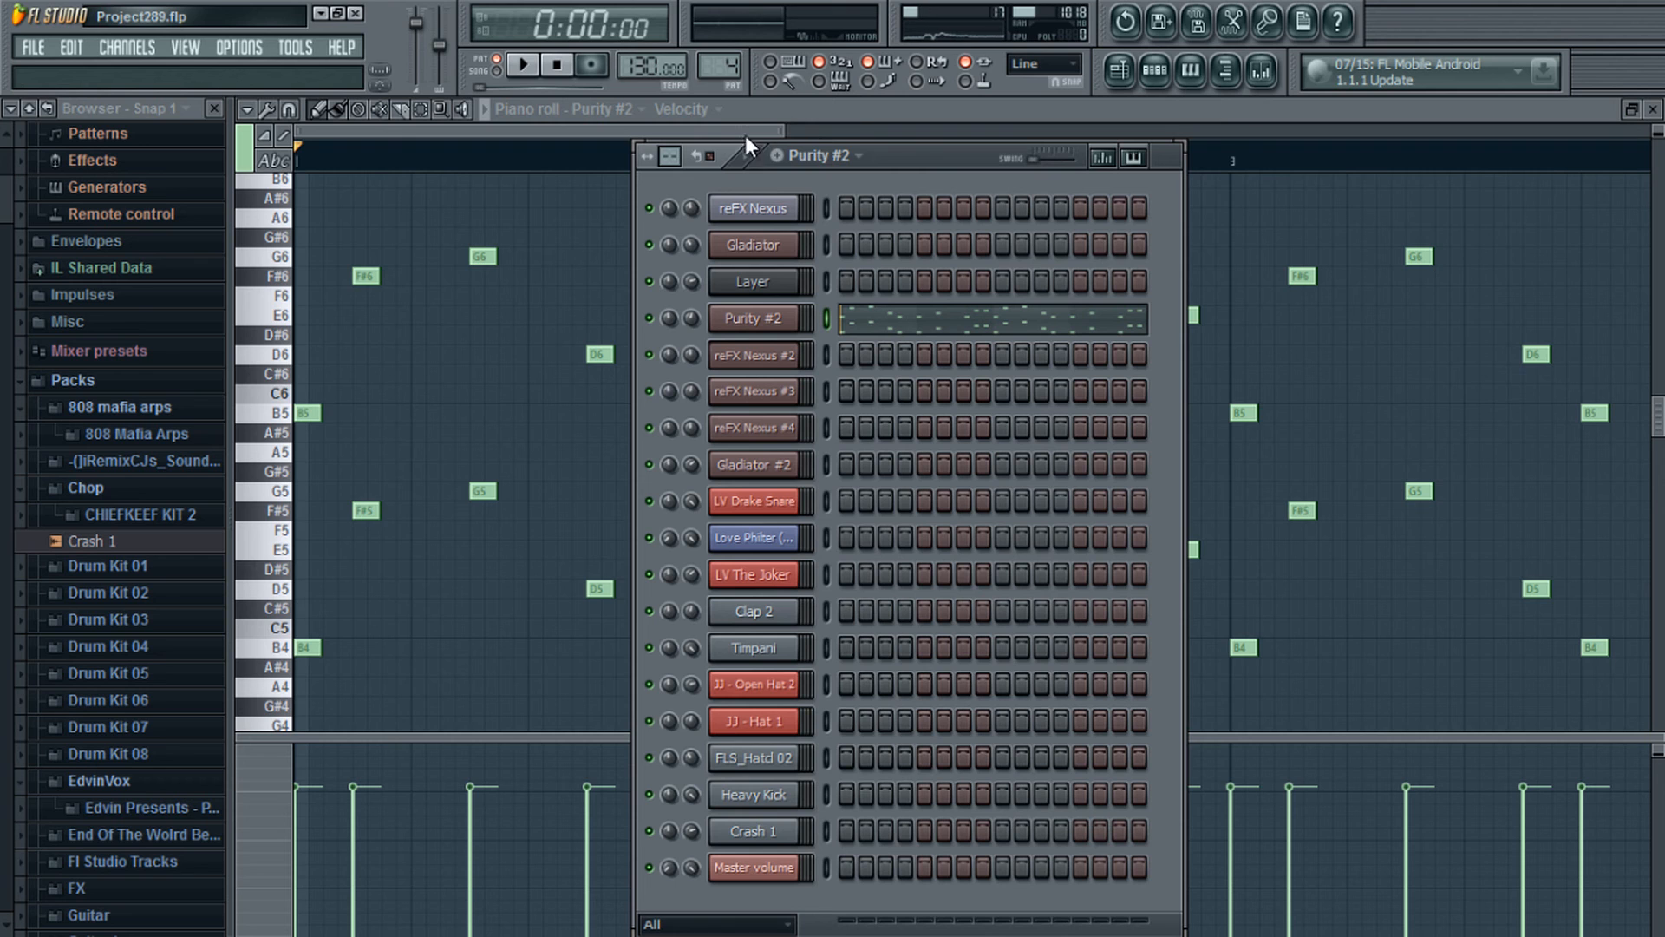
{"action": "left_click", "coordinate": [33, 50]}
{"action": "left_click", "coordinate": [62, 112]}
{"action": "left_click", "coordinate": [903, 529]}
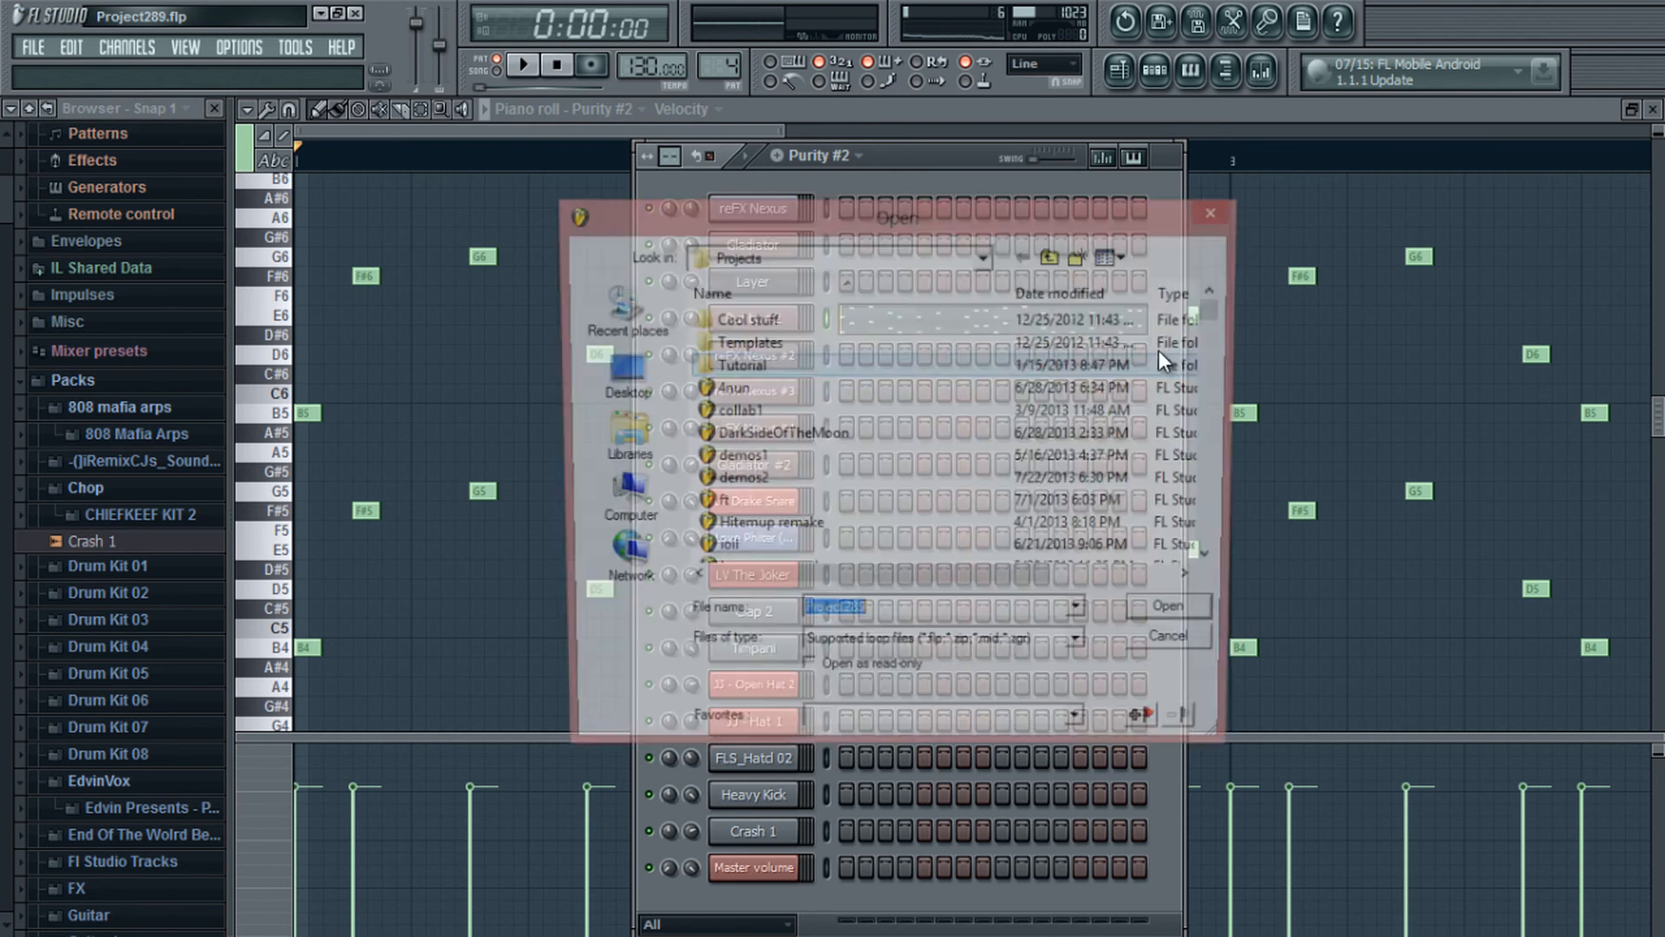
{"action": "left_click_drag", "start_coordinate": [1229, 308], "coordinate": [1215, 531]}
{"action": "left_click", "coordinate": [918, 468]}
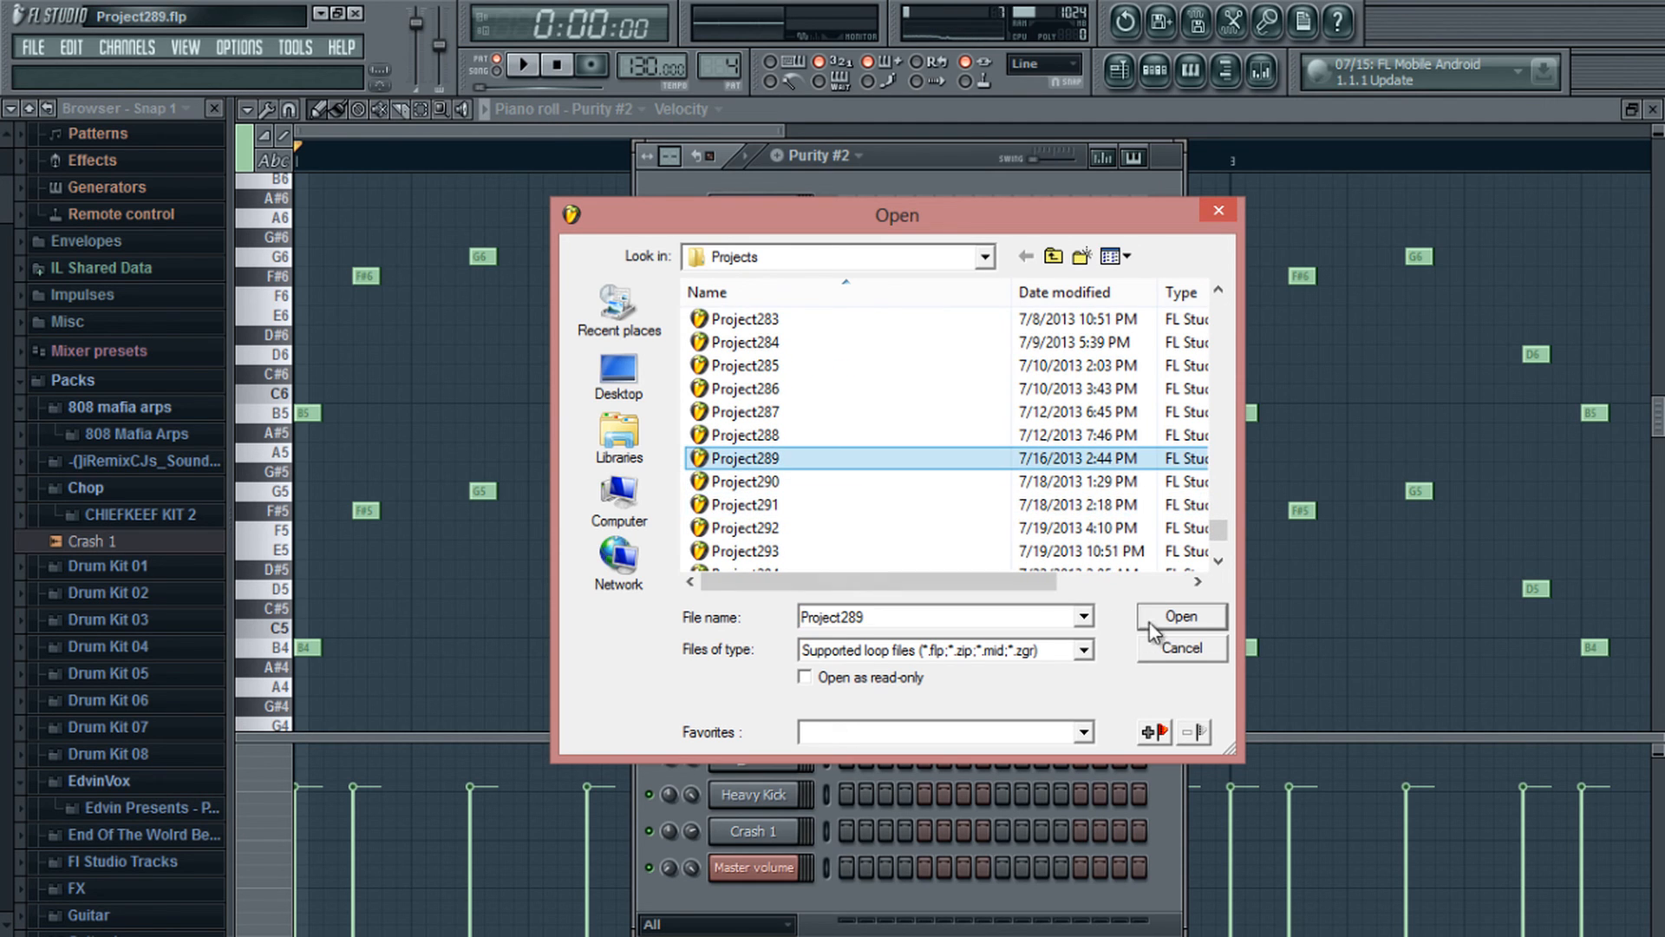
{"action": "left_click", "coordinate": [1181, 615]}
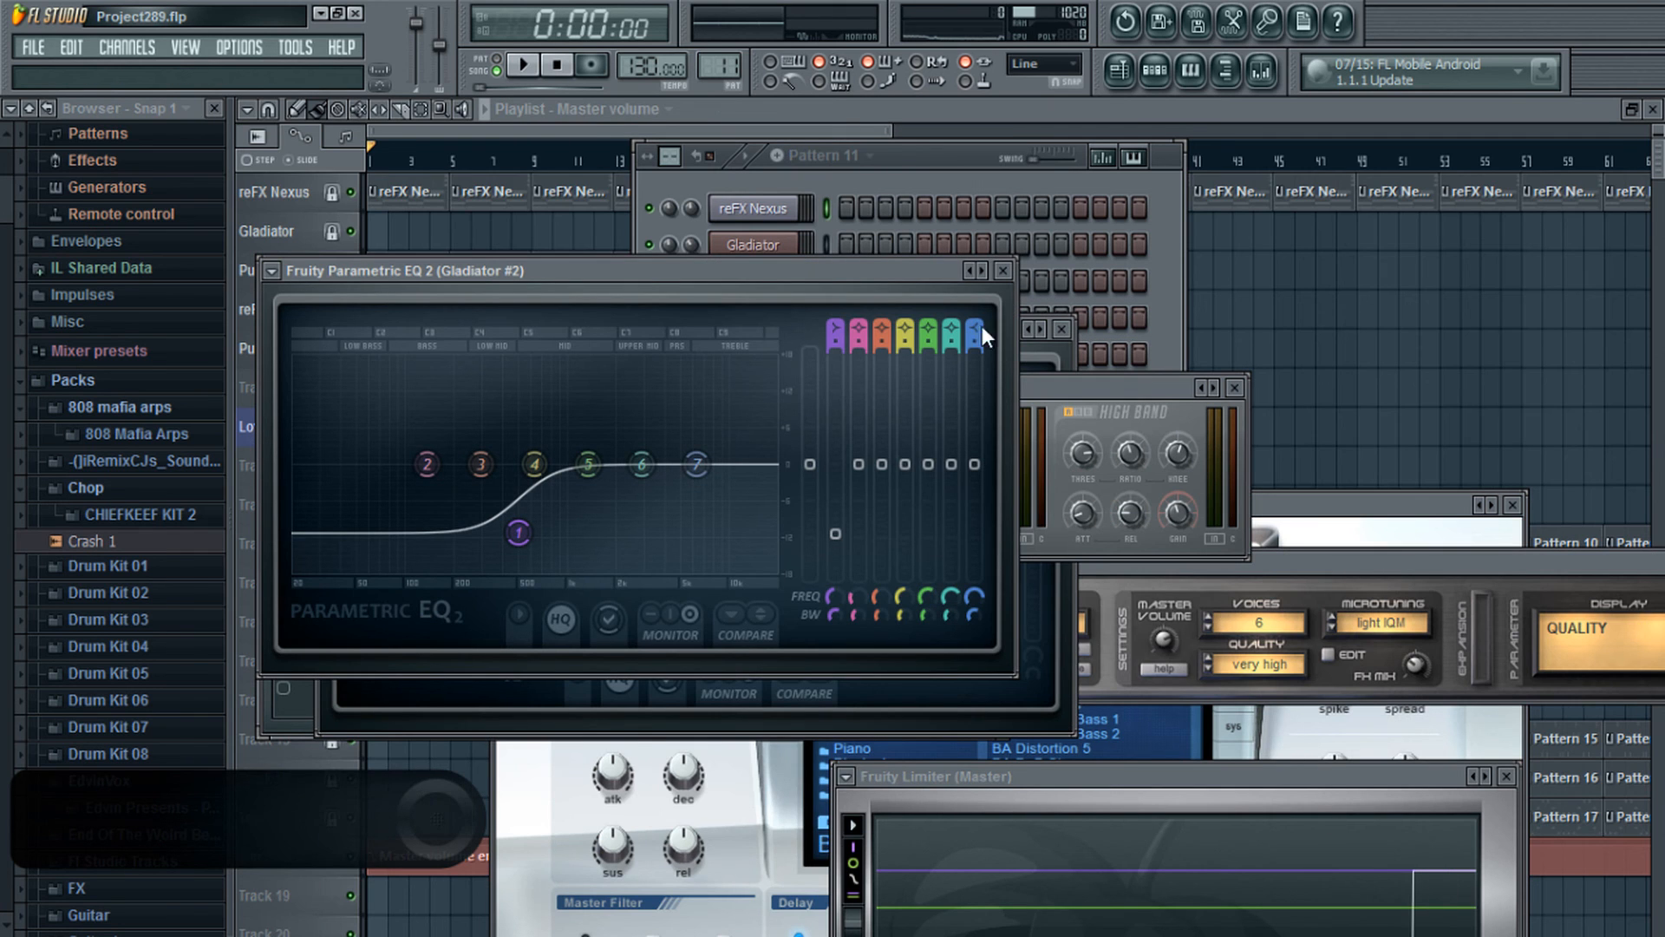
Step: Switch to pattern 5 in the channel rack, play its reFX Nexus #2 part, and stop playback
{"action": "left_click", "coordinate": [959, 179]}
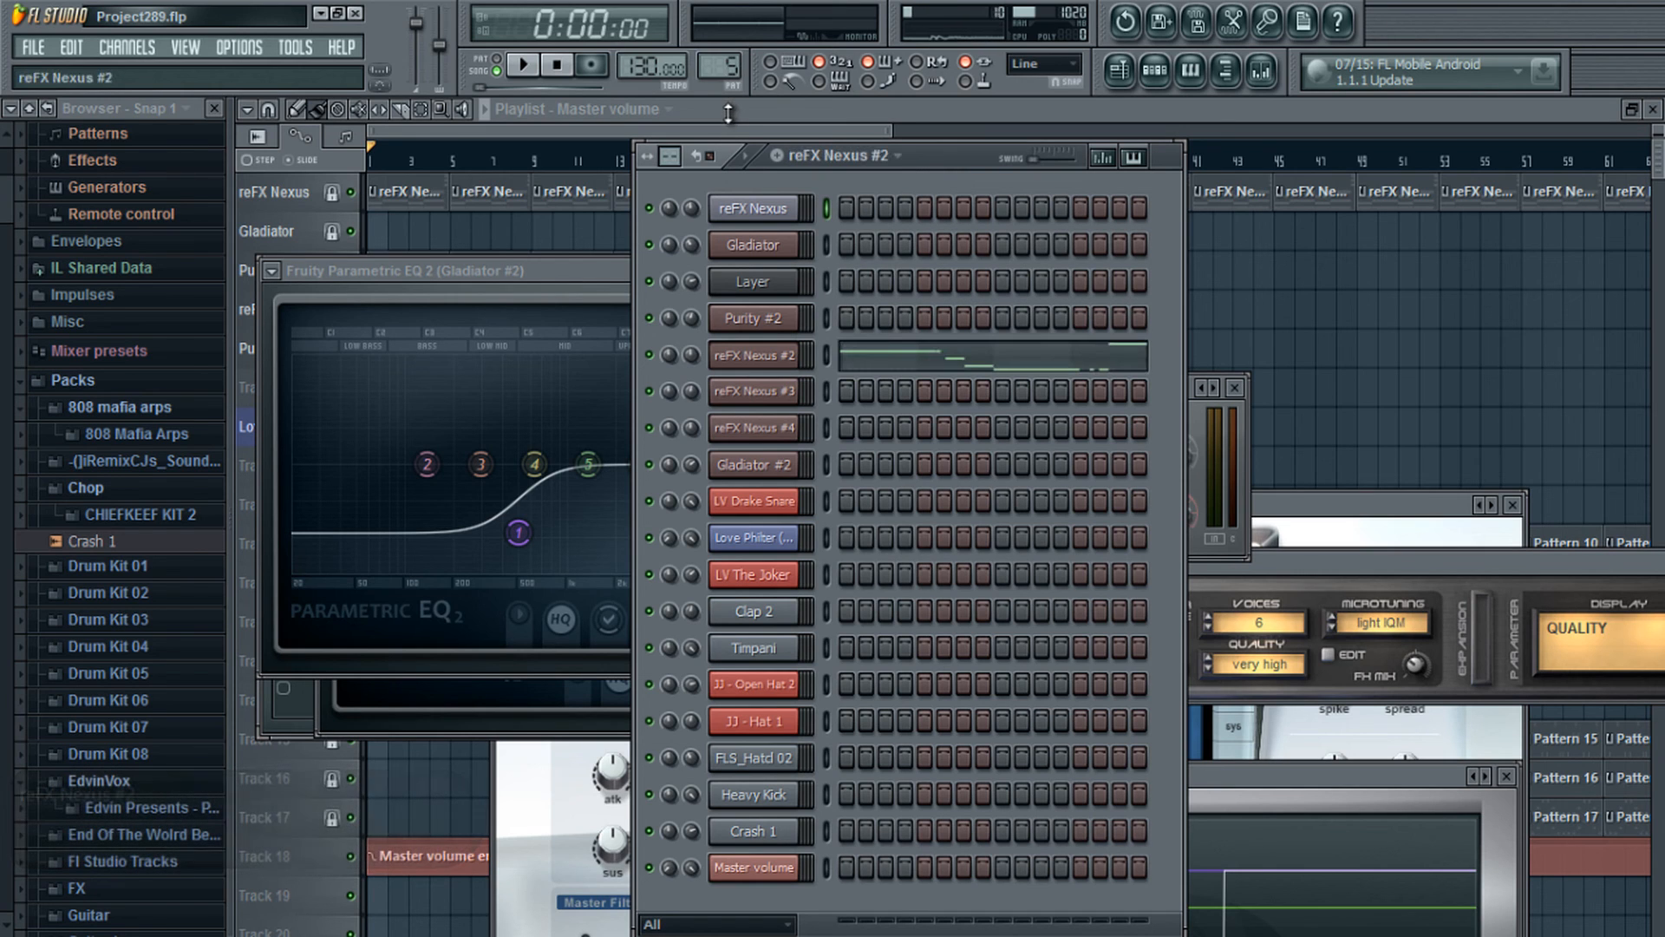
{"action": "left_click", "coordinate": [520, 68]}
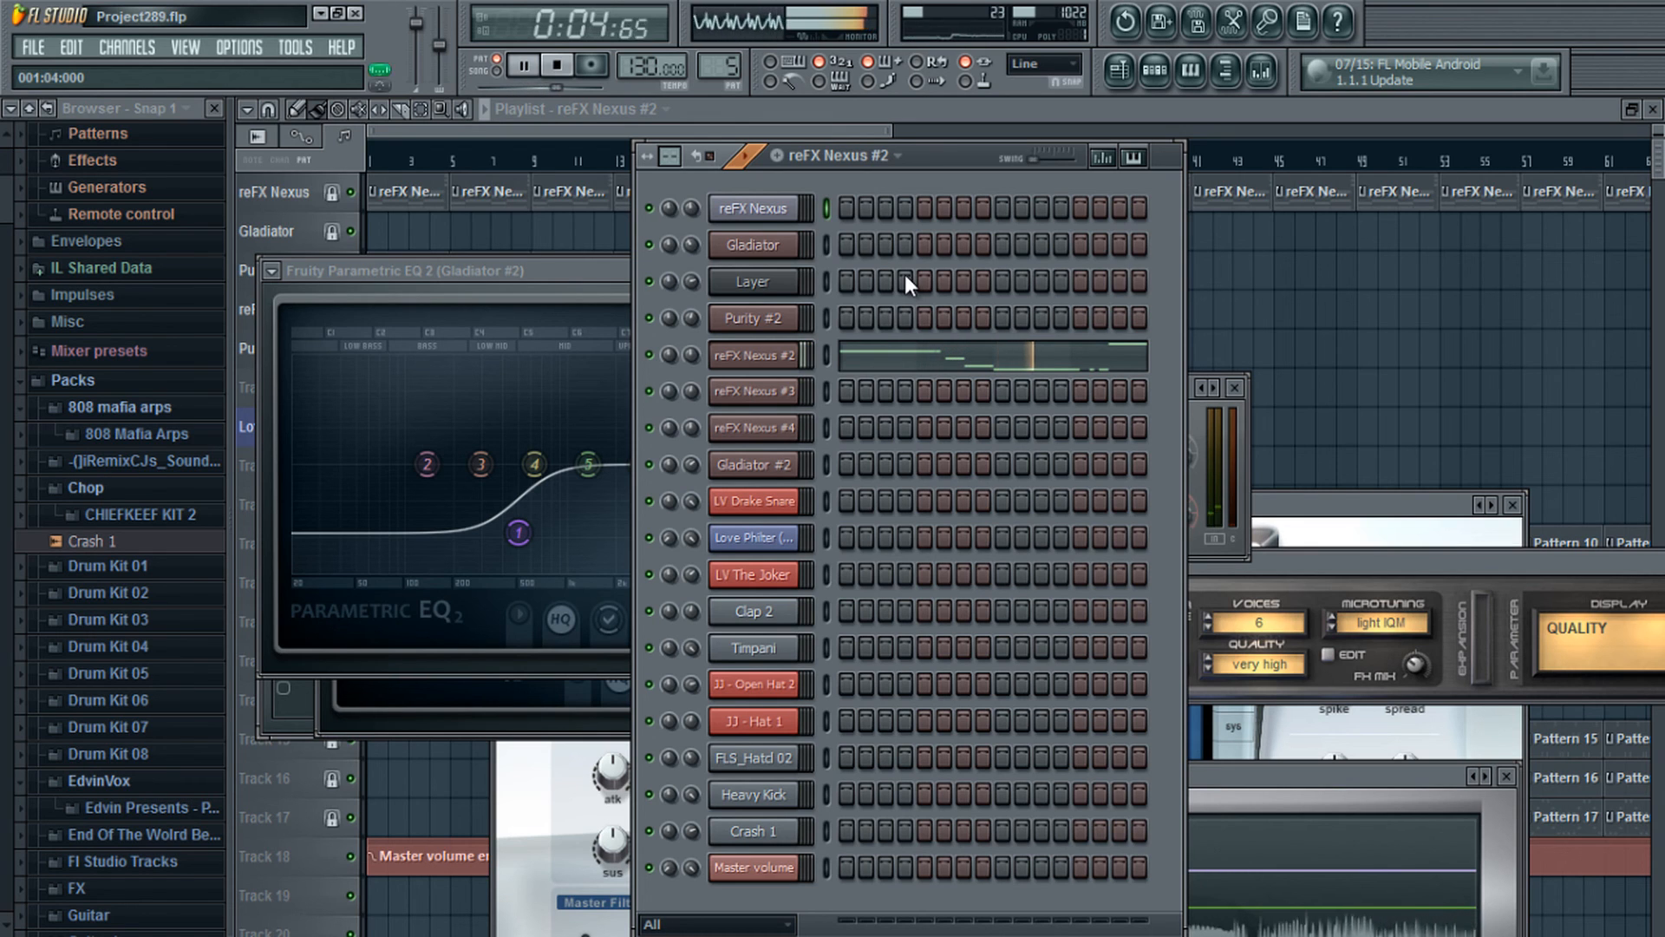
{"action": "left_click", "coordinate": [557, 66]}
Step: Switch to pattern 15, play it with its reFX Nexus #3 notes open in the piano roll, and stop playback
{"action": "left_click_drag", "start_coordinate": [726, 60], "coordinate": [760, 830]}
{"action": "left_click", "coordinate": [523, 65]}
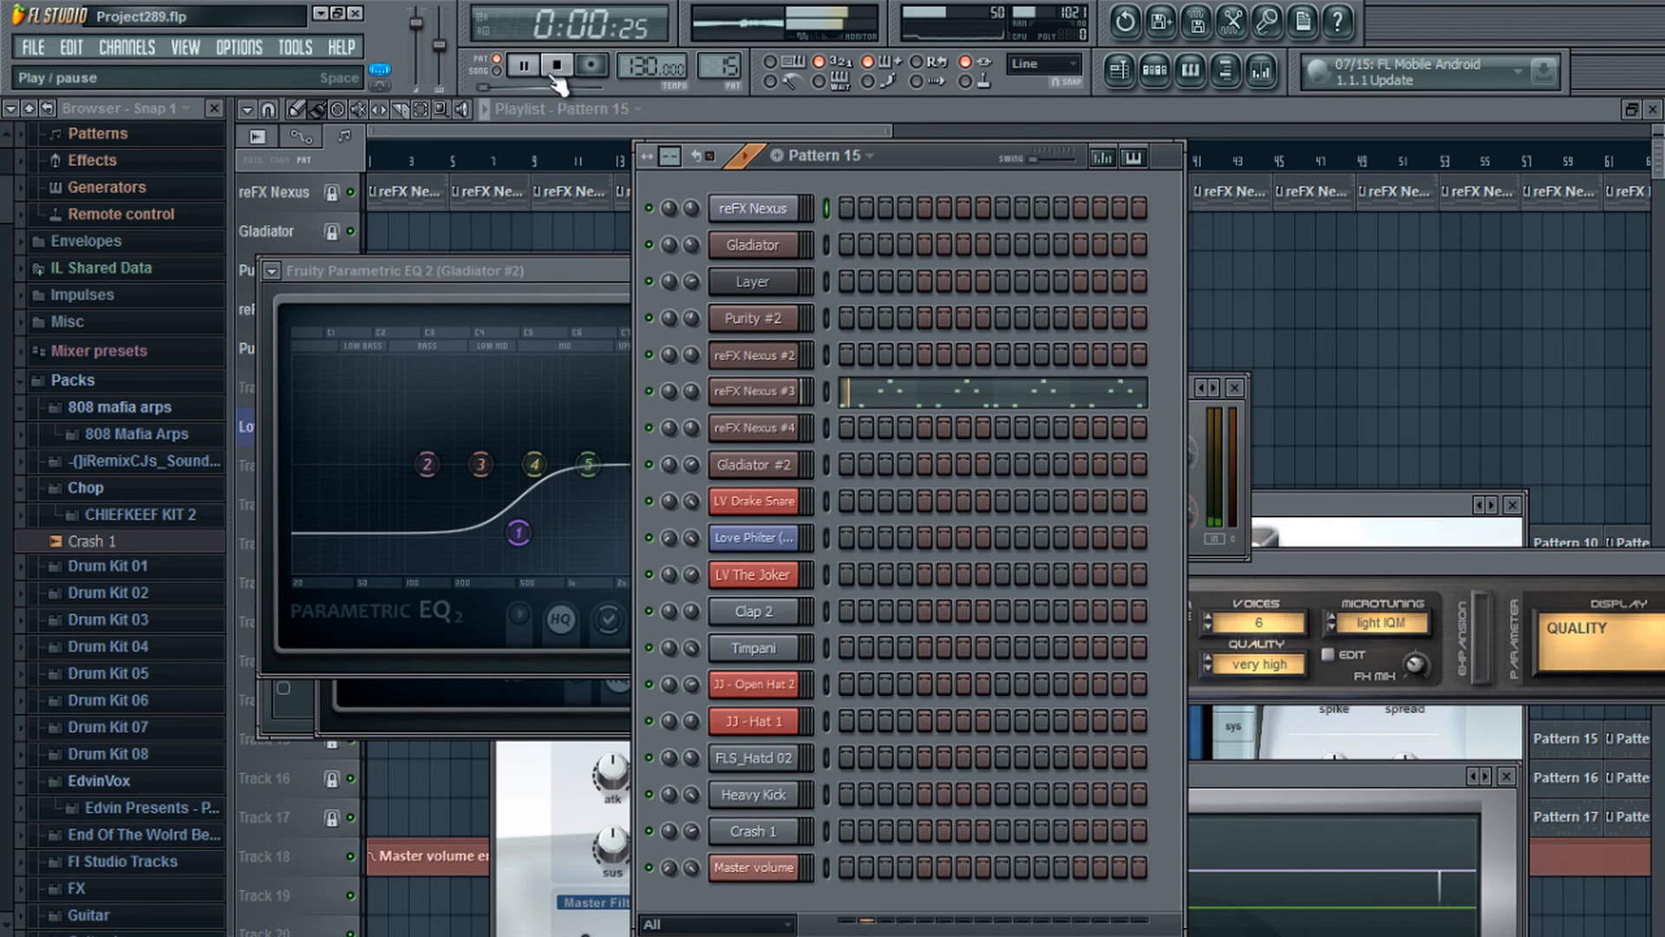
{"action": "left_click", "coordinate": [862, 387]}
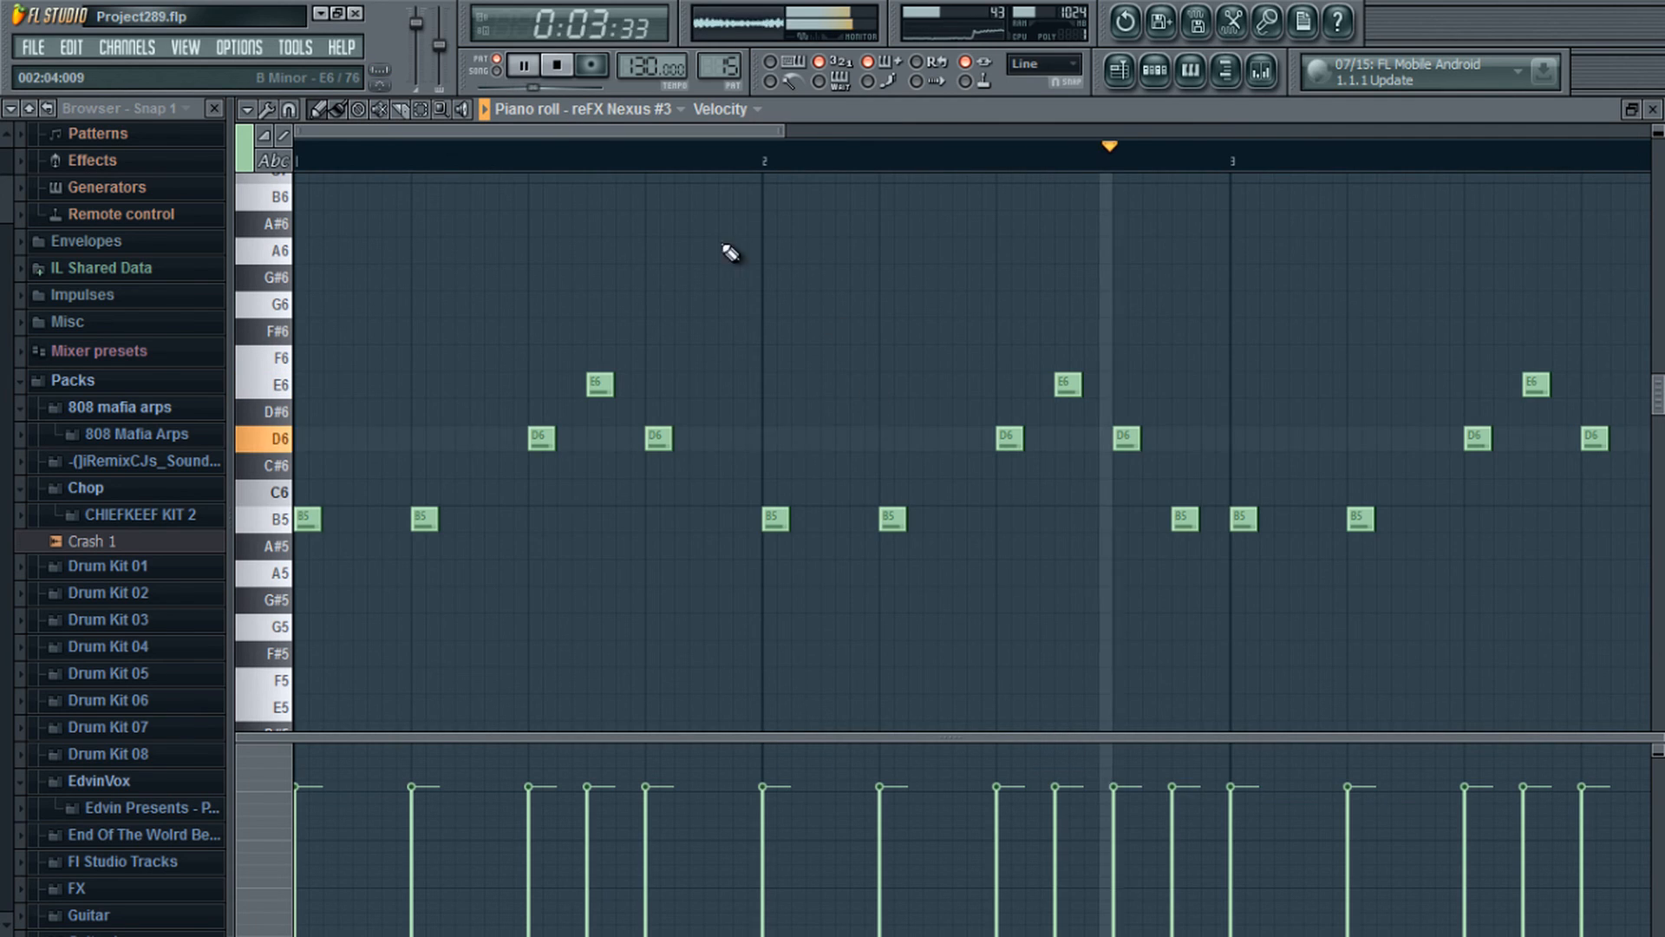
{"action": "left_click", "coordinate": [556, 68]}
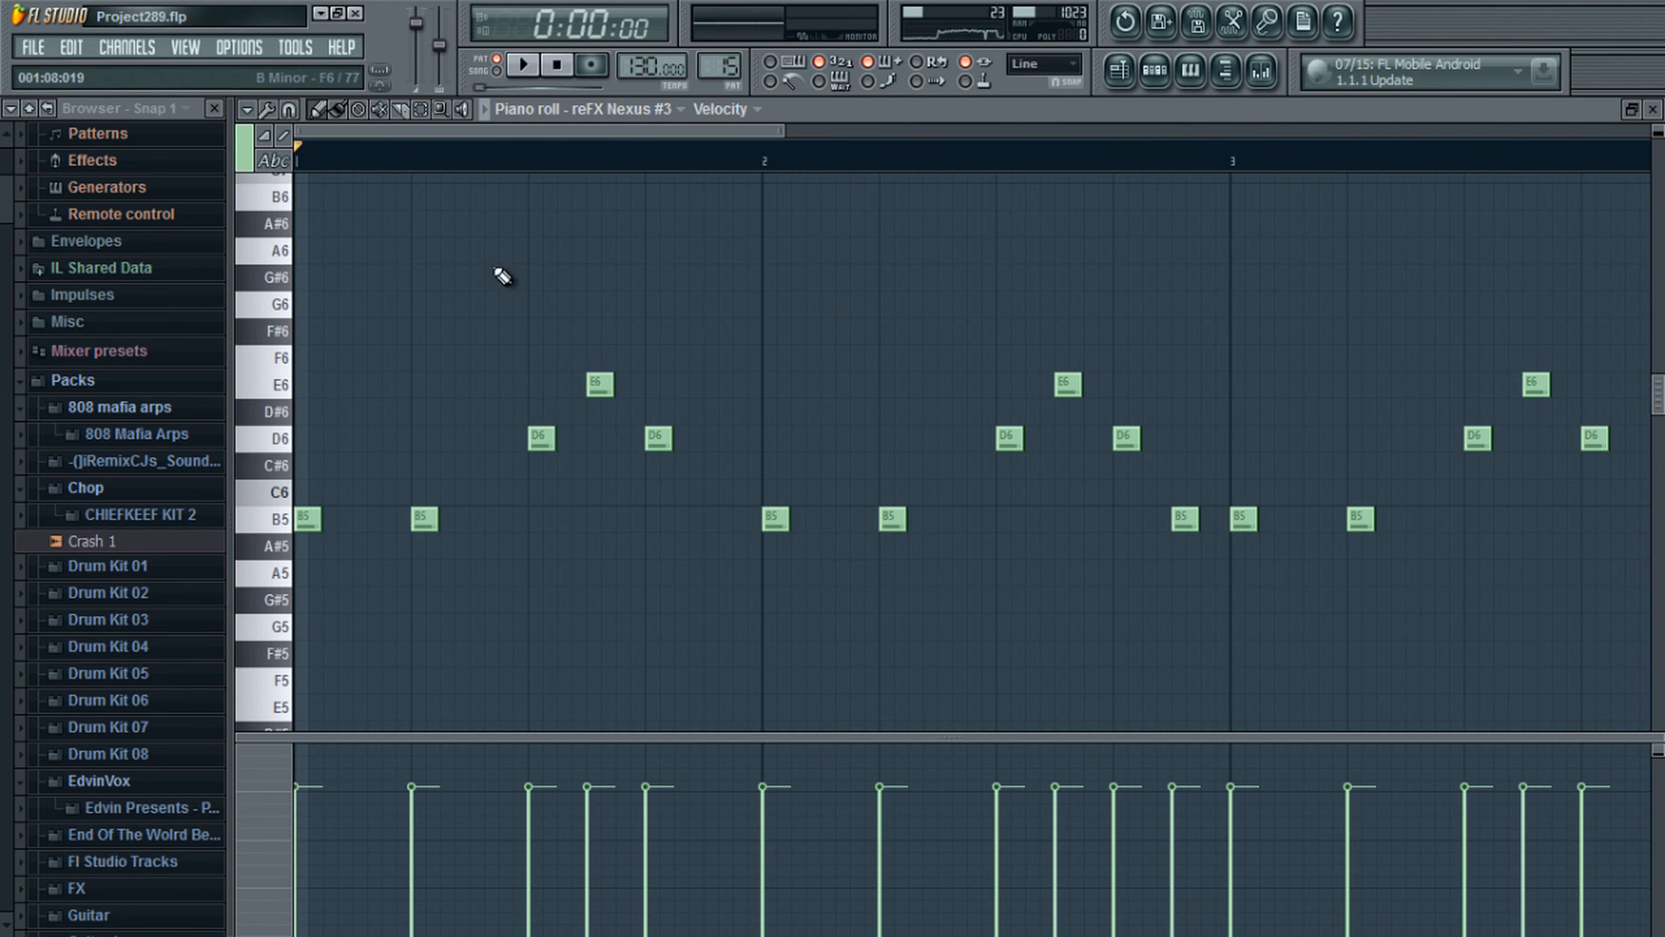
Step: Switch to pattern 17, open its reFX Nexus #4 notes in the piano roll, play them, and stop playback
{"action": "left_click_drag", "start_coordinate": [544, 131], "coordinate": [503, 156]}
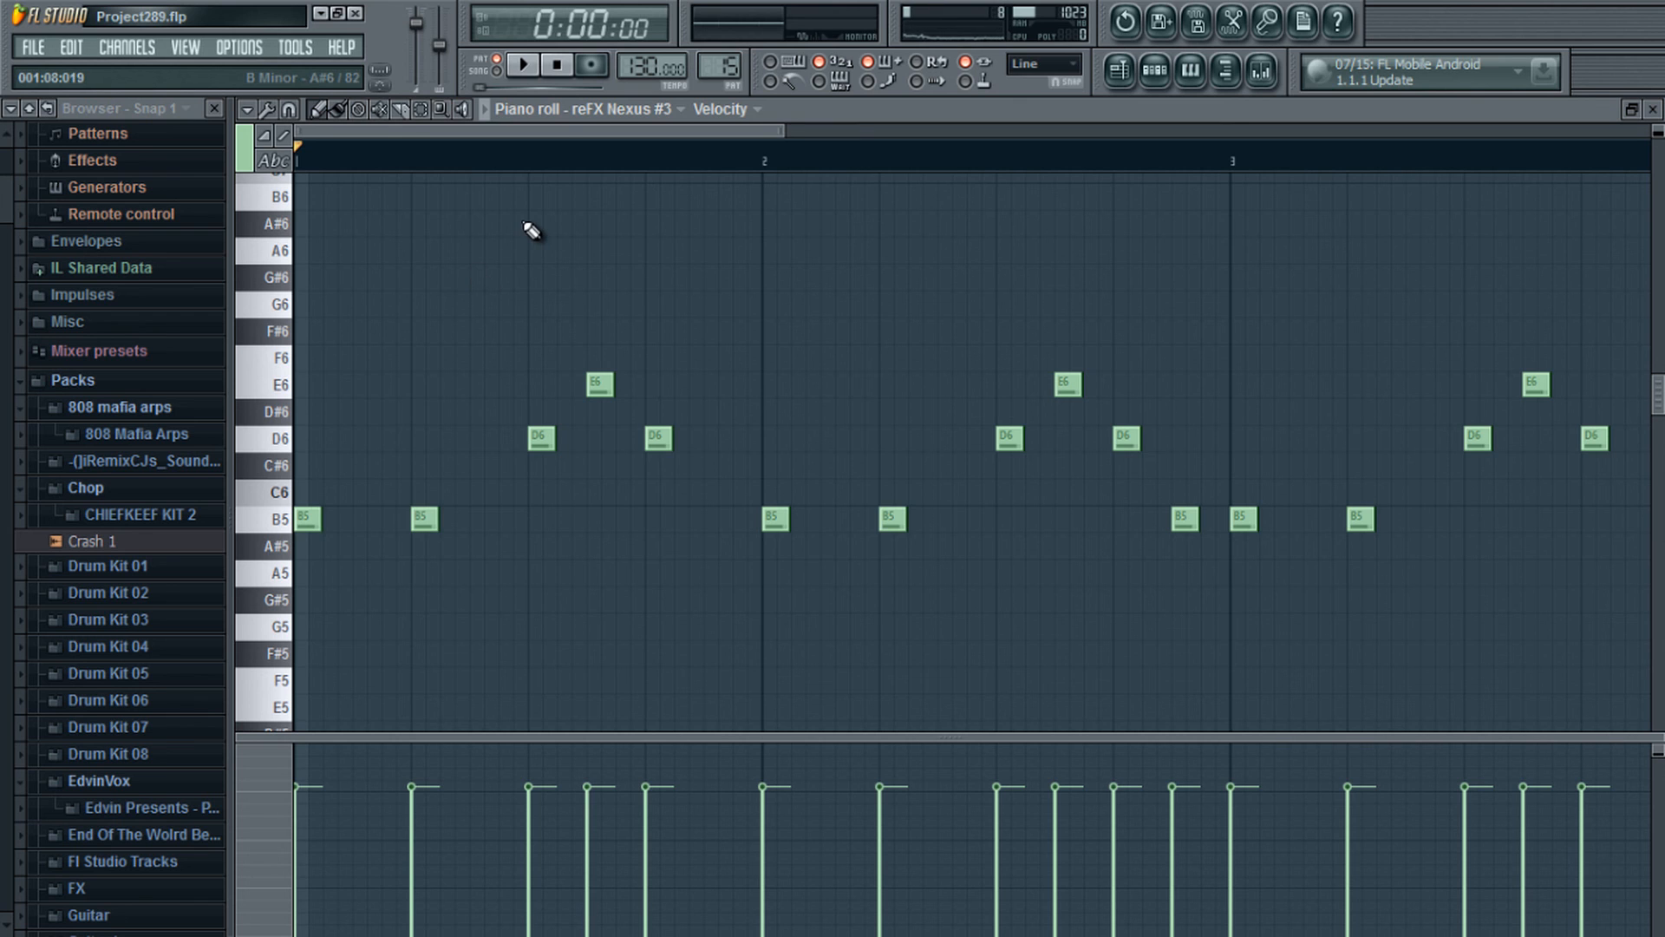
{"action": "left_click_drag", "start_coordinate": [568, 137], "coordinate": [277, 128]}
{"action": "left_click", "coordinate": [1156, 68]}
{"action": "scroll", "coordinate": [728, 62], "scroll_direction": "up", "scroll_amount": 1}
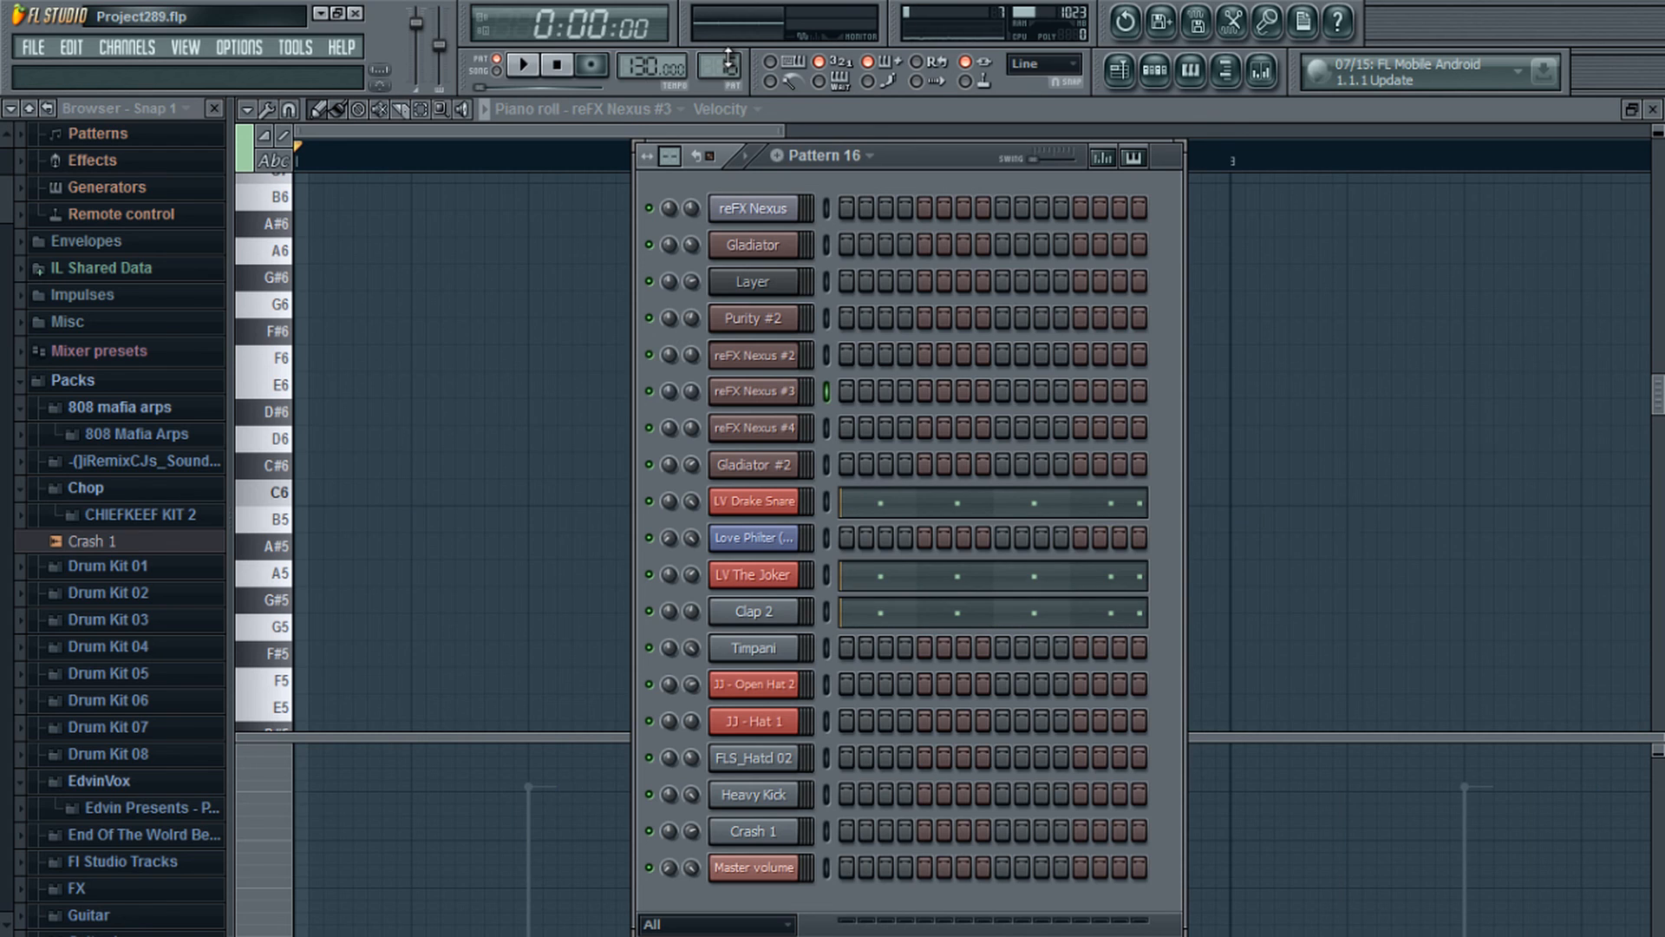
{"action": "scroll", "coordinate": [729, 48], "scroll_direction": "up", "scroll_amount": 1}
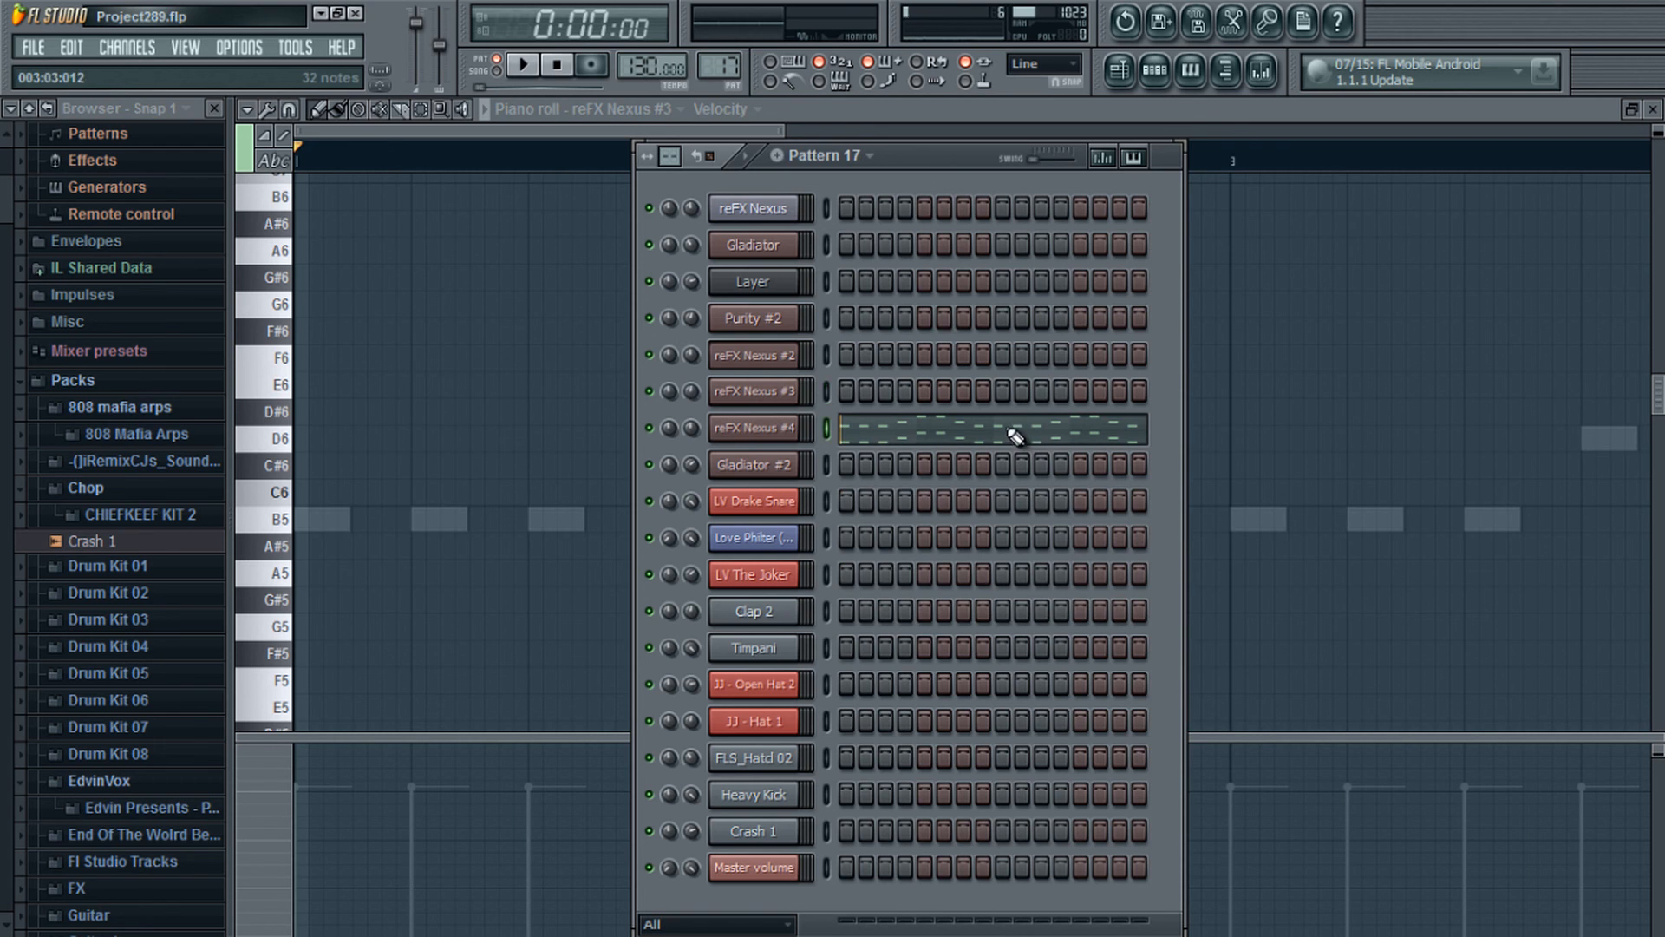
{"action": "left_click", "coordinate": [1017, 438]}
{"action": "left_click", "coordinate": [526, 66]}
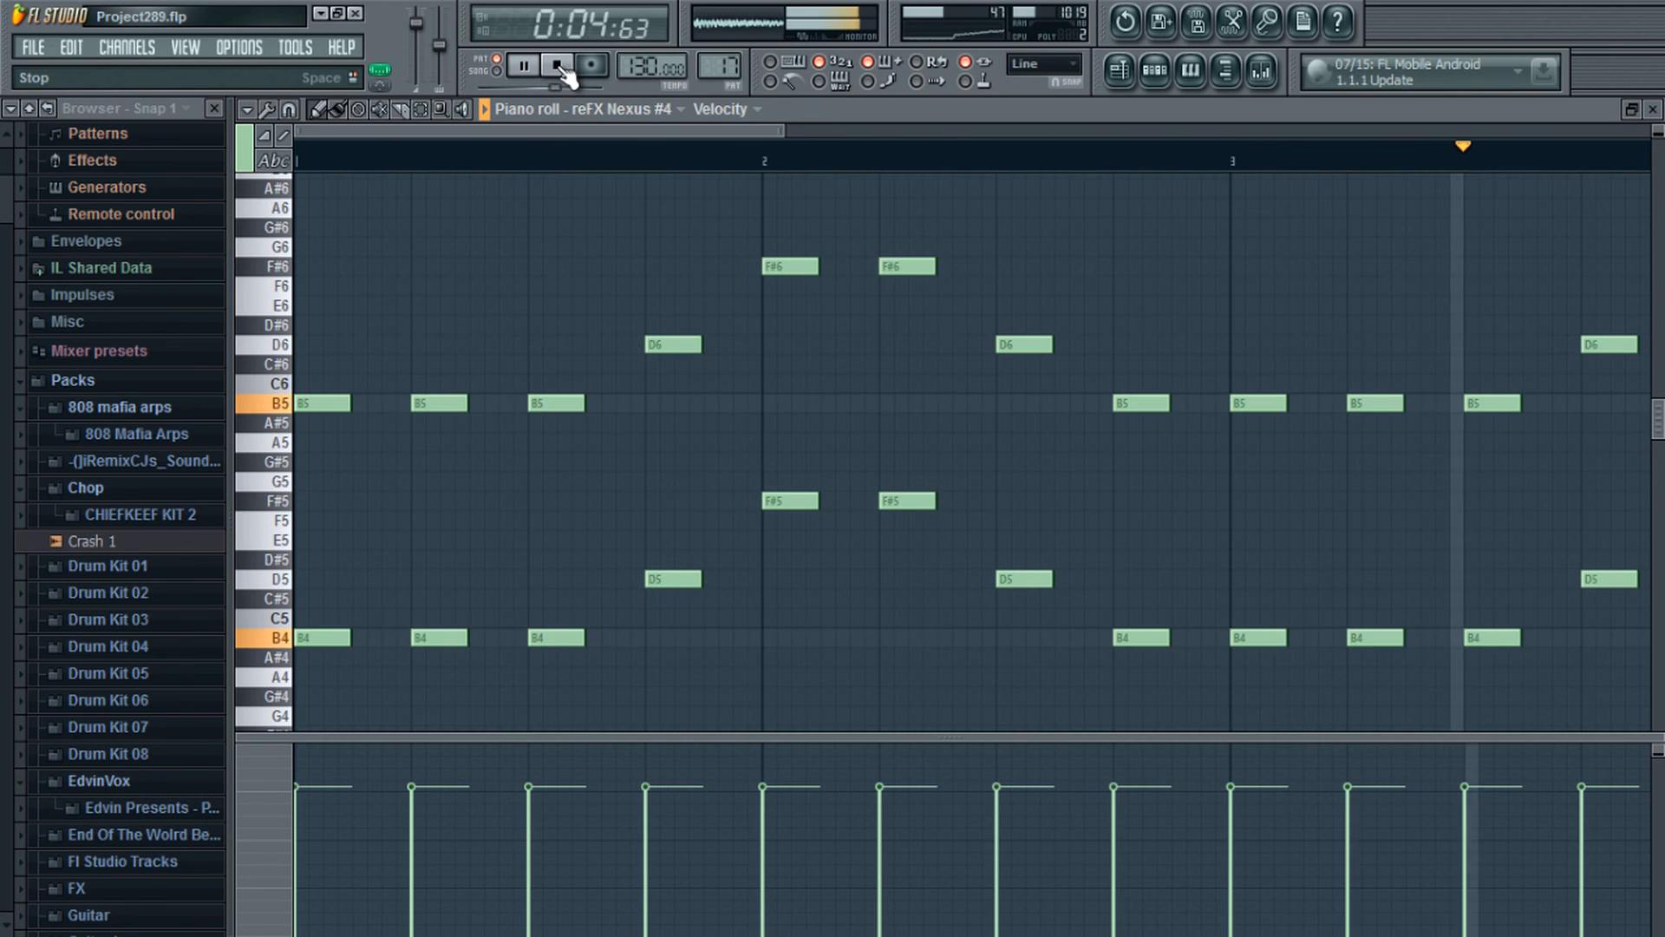
{"action": "left_click", "coordinate": [560, 67]}
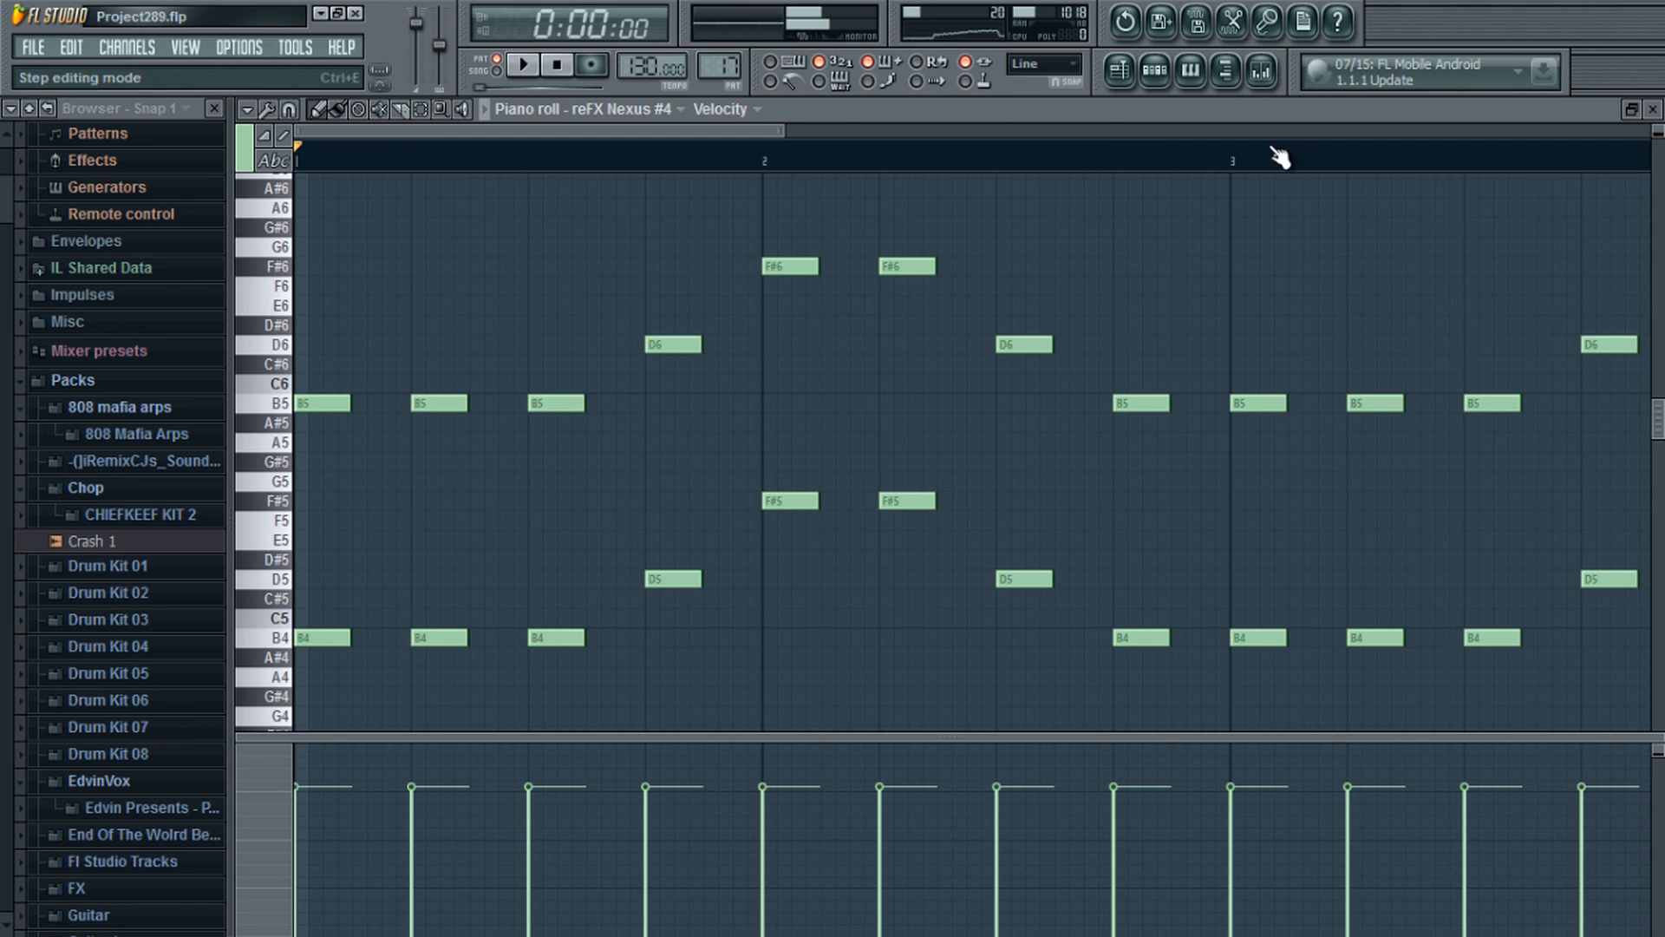
Step: Open the playlist to examine how the patterns are arranged
{"action": "left_click", "coordinate": [1155, 74]}
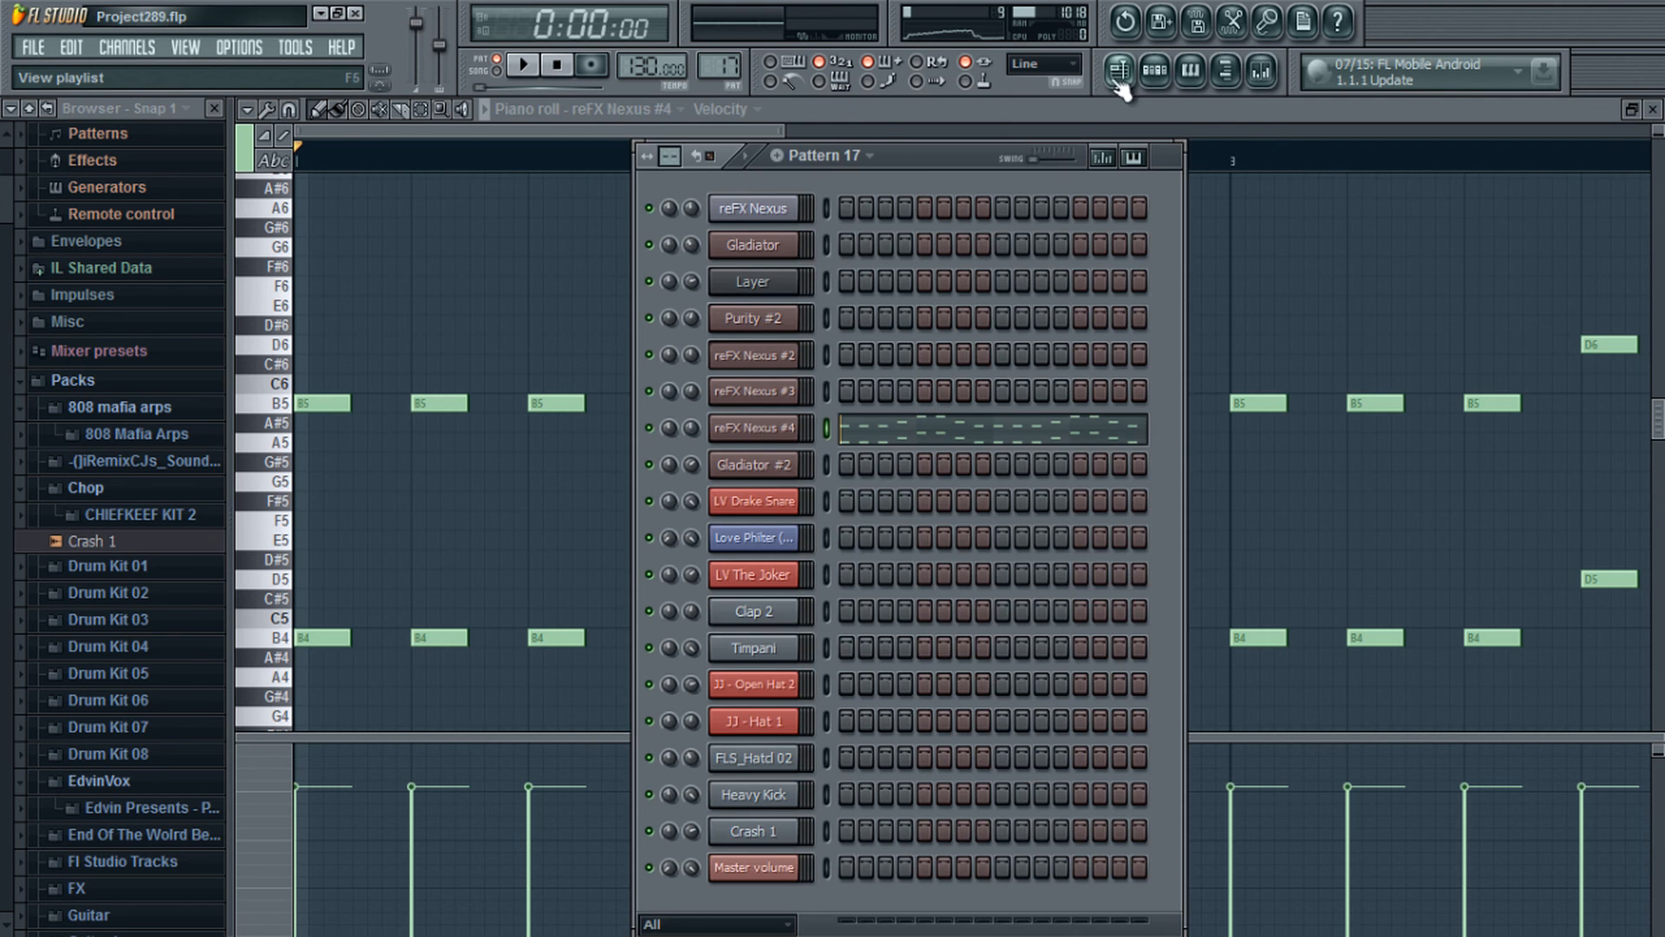
{"action": "left_click", "coordinate": [1118, 70]}
{"action": "mouse_move", "coordinate": [873, 131]}
{"action": "left_mouse_down"}
{"action": "mouse_move", "coordinate": [954, 121]}
{"action": "mouse_move", "coordinate": [866, 117]}
{"action": "left_mouse_up"}
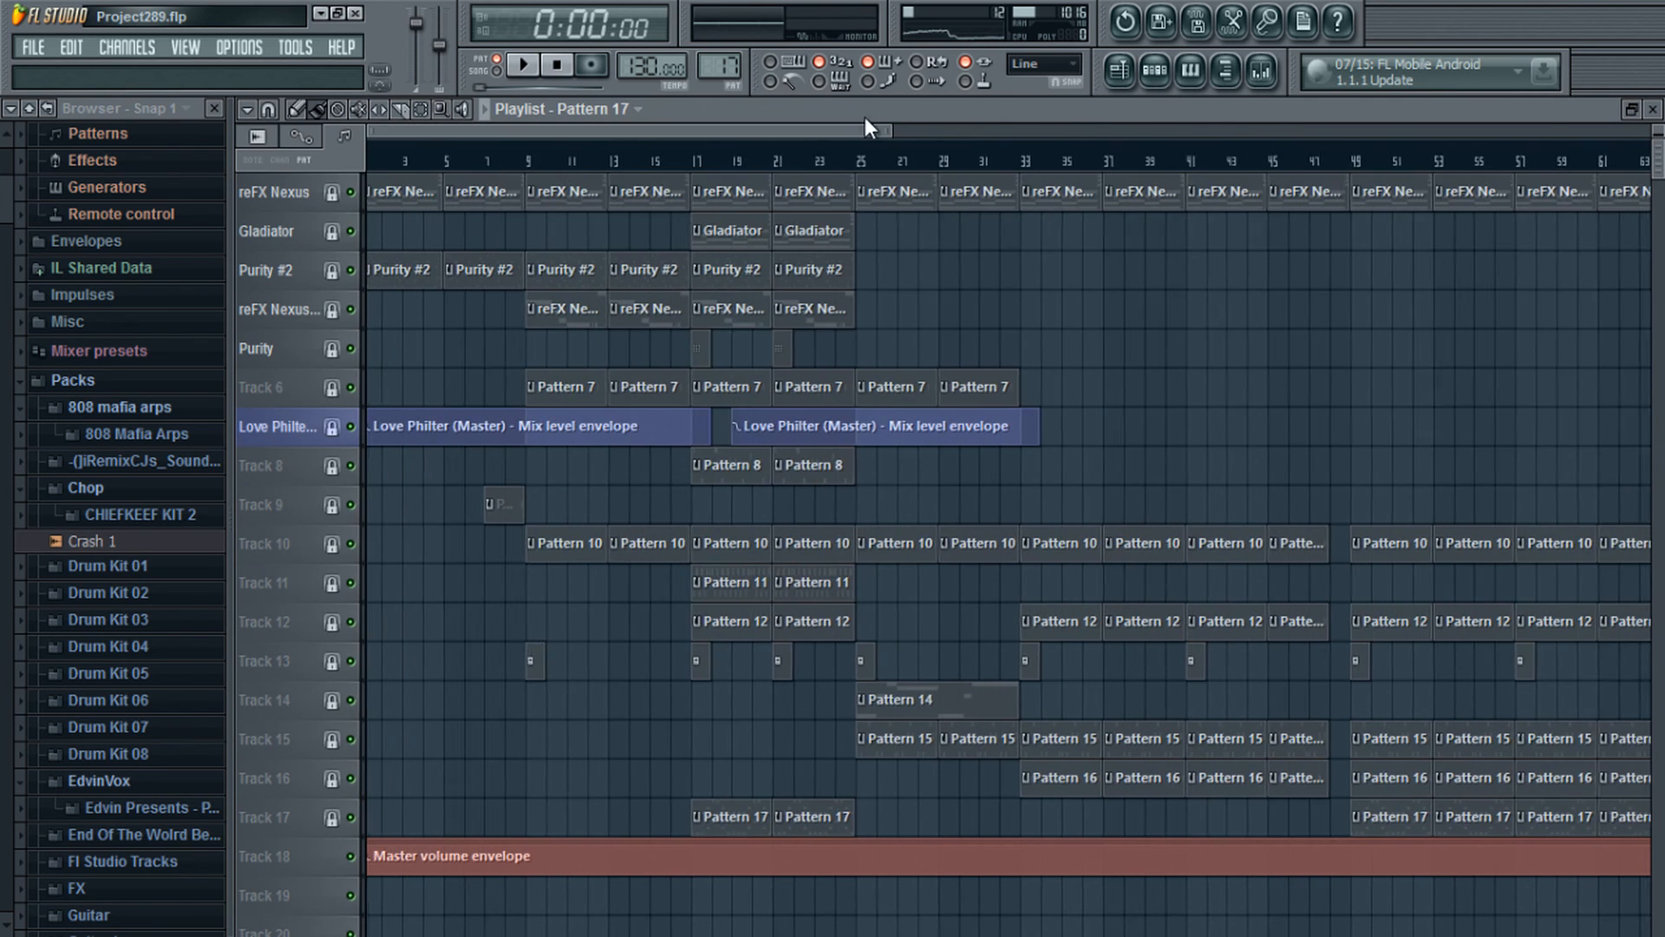
{"action": "left_click", "coordinate": [1181, 74]}
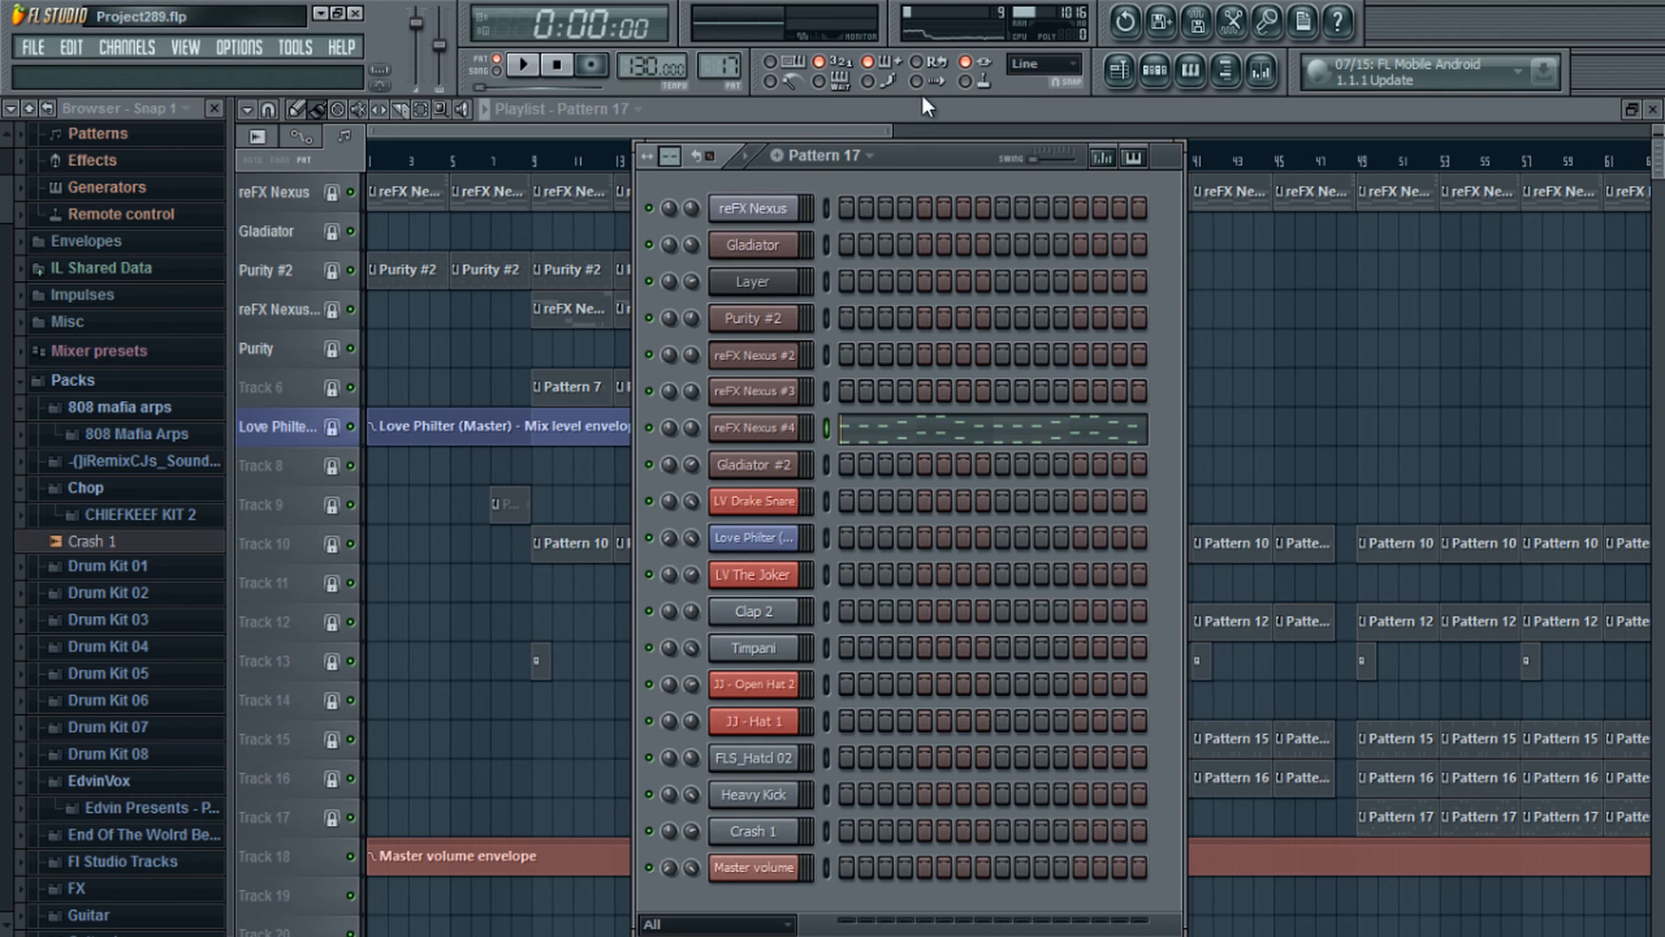
{"action": "left_click_drag", "start_coordinate": [865, 124], "coordinate": [792, 112]}
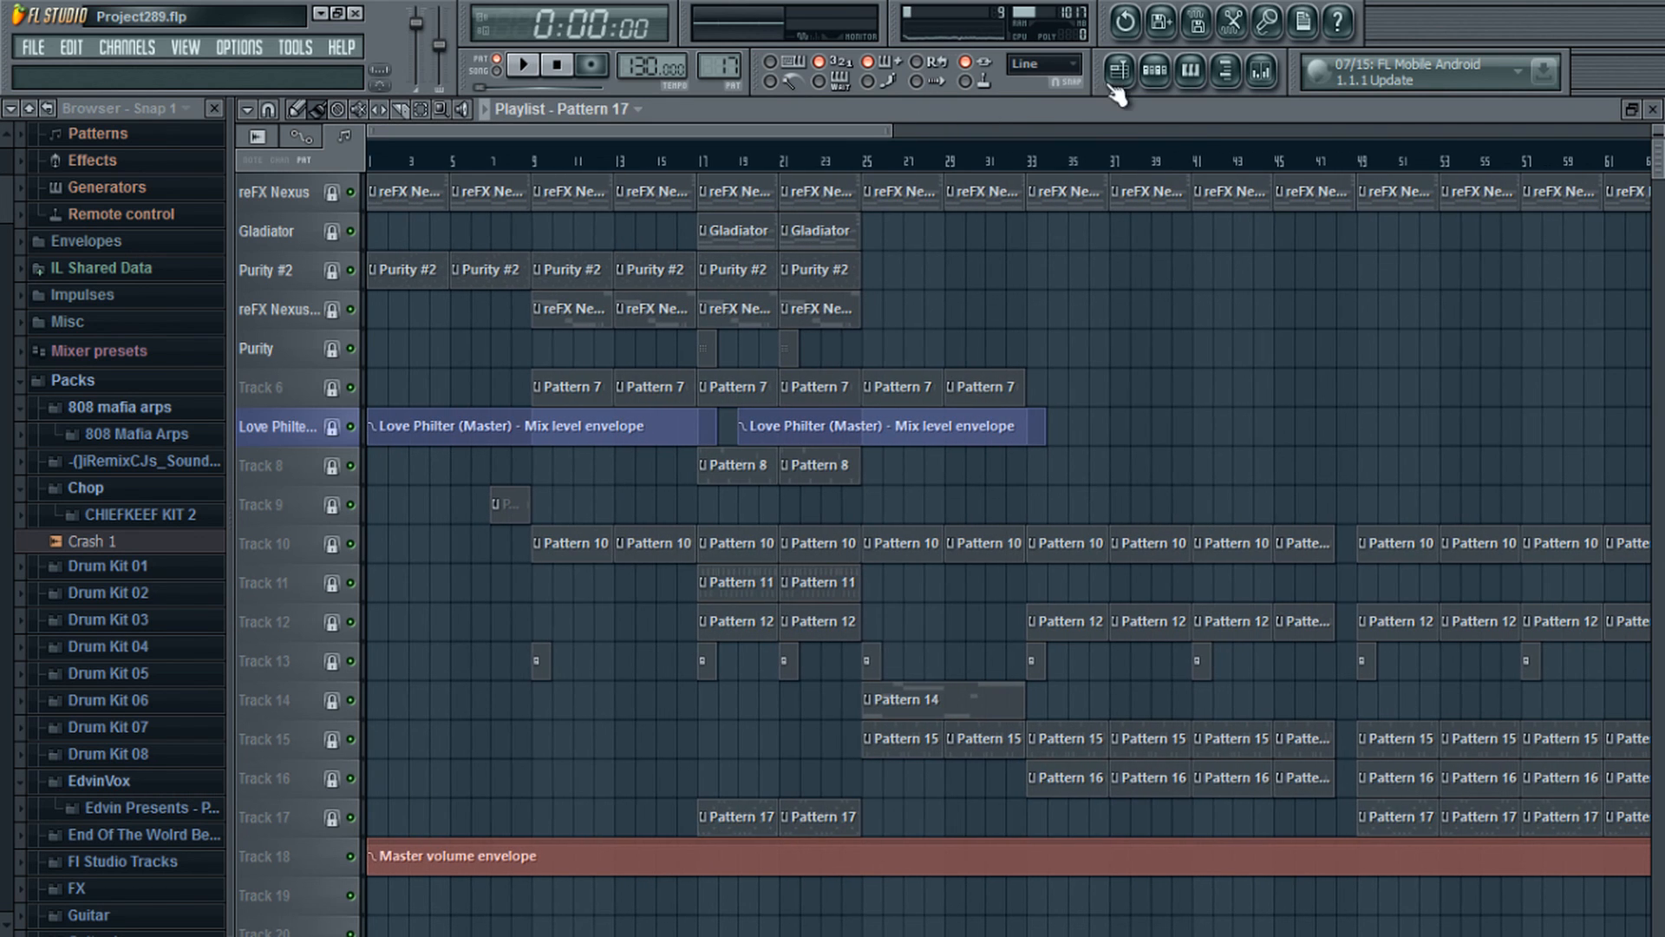
Step: Return to pattern 1 in the channel rack and start playing the full song from the playlist
{"action": "left_click", "coordinate": [1149, 79]}
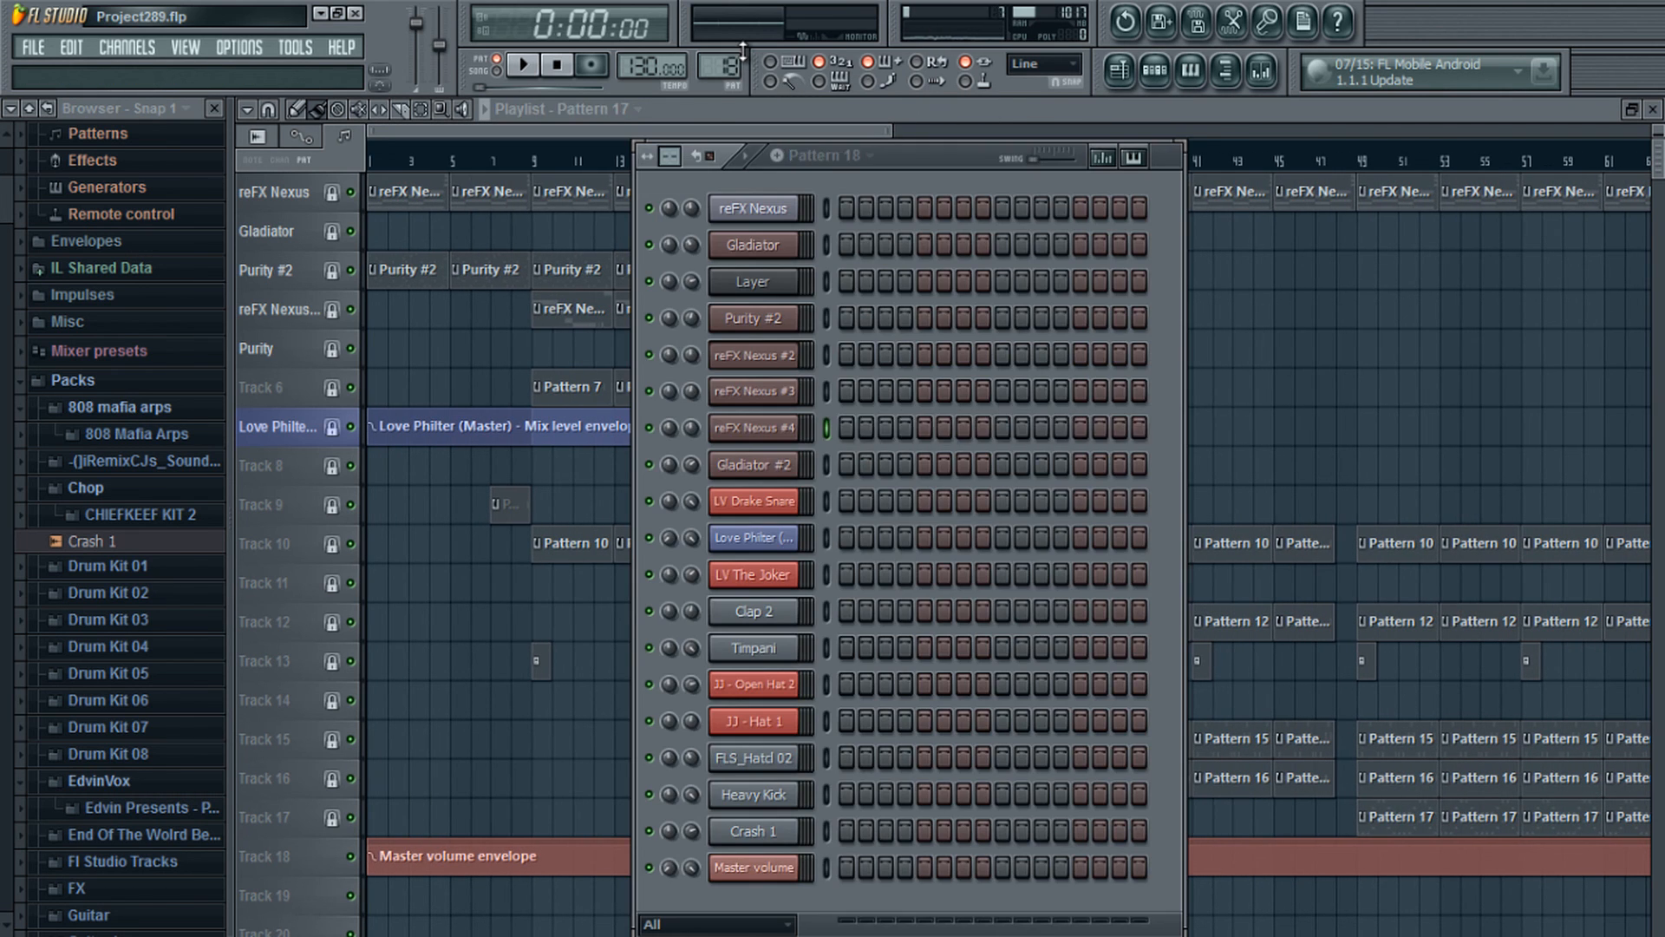
{"action": "left_click_drag", "start_coordinate": [748, 888], "coordinate": [729, 182]}
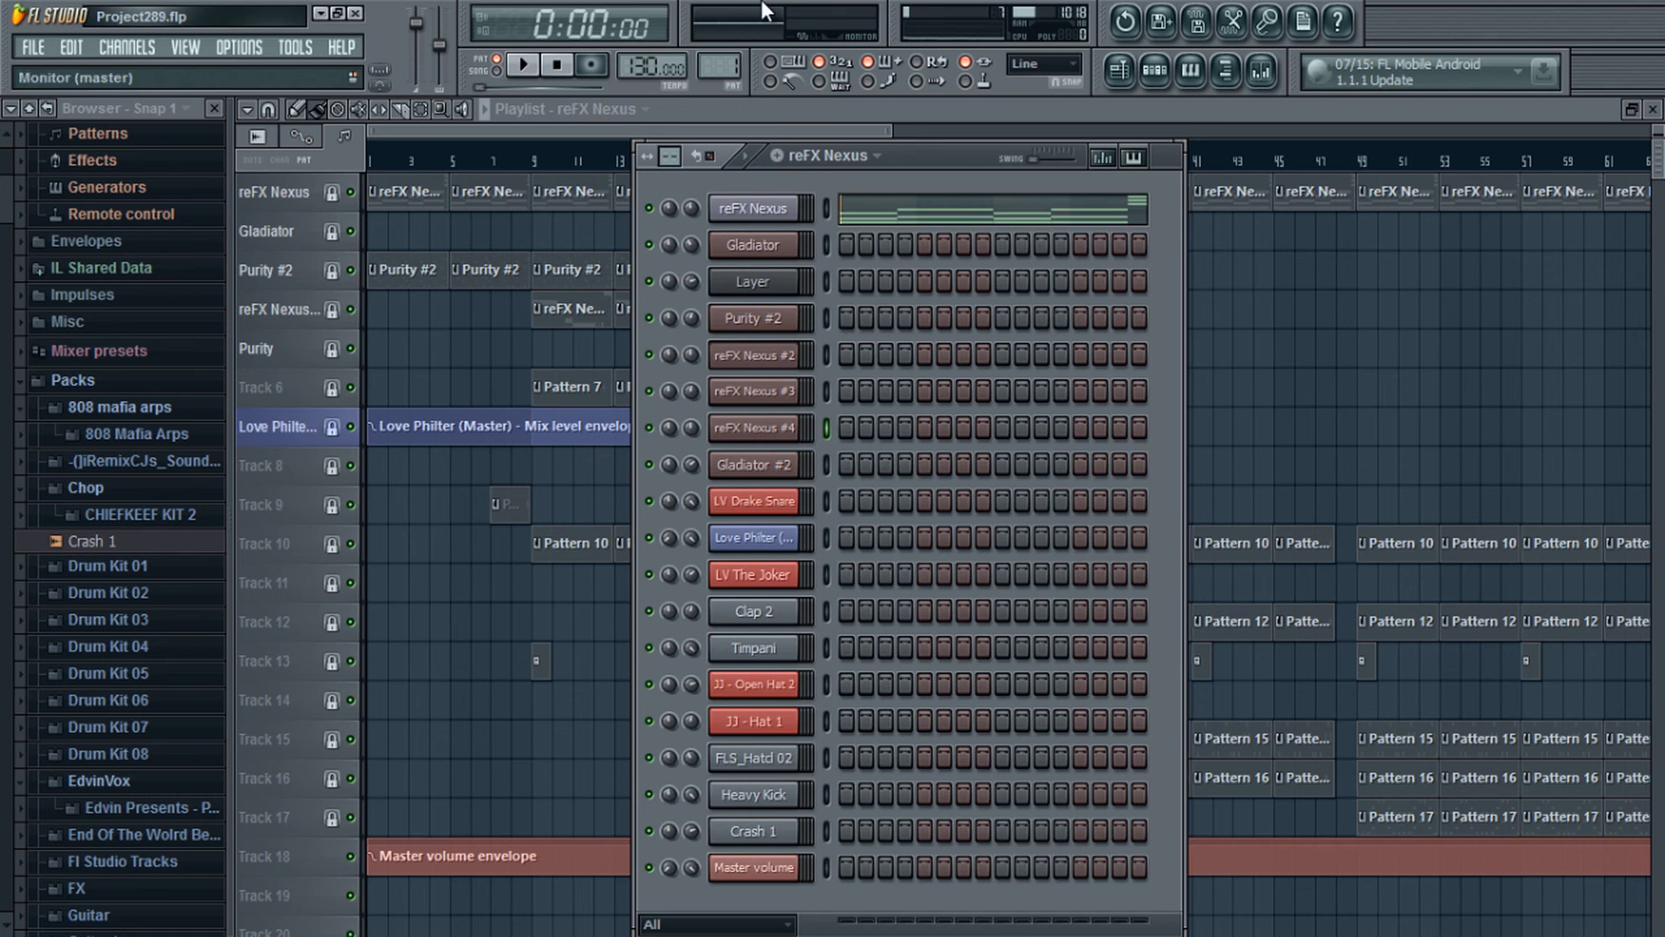
{"action": "left_click", "coordinate": [768, 109]}
{"action": "left_click", "coordinate": [515, 73]}
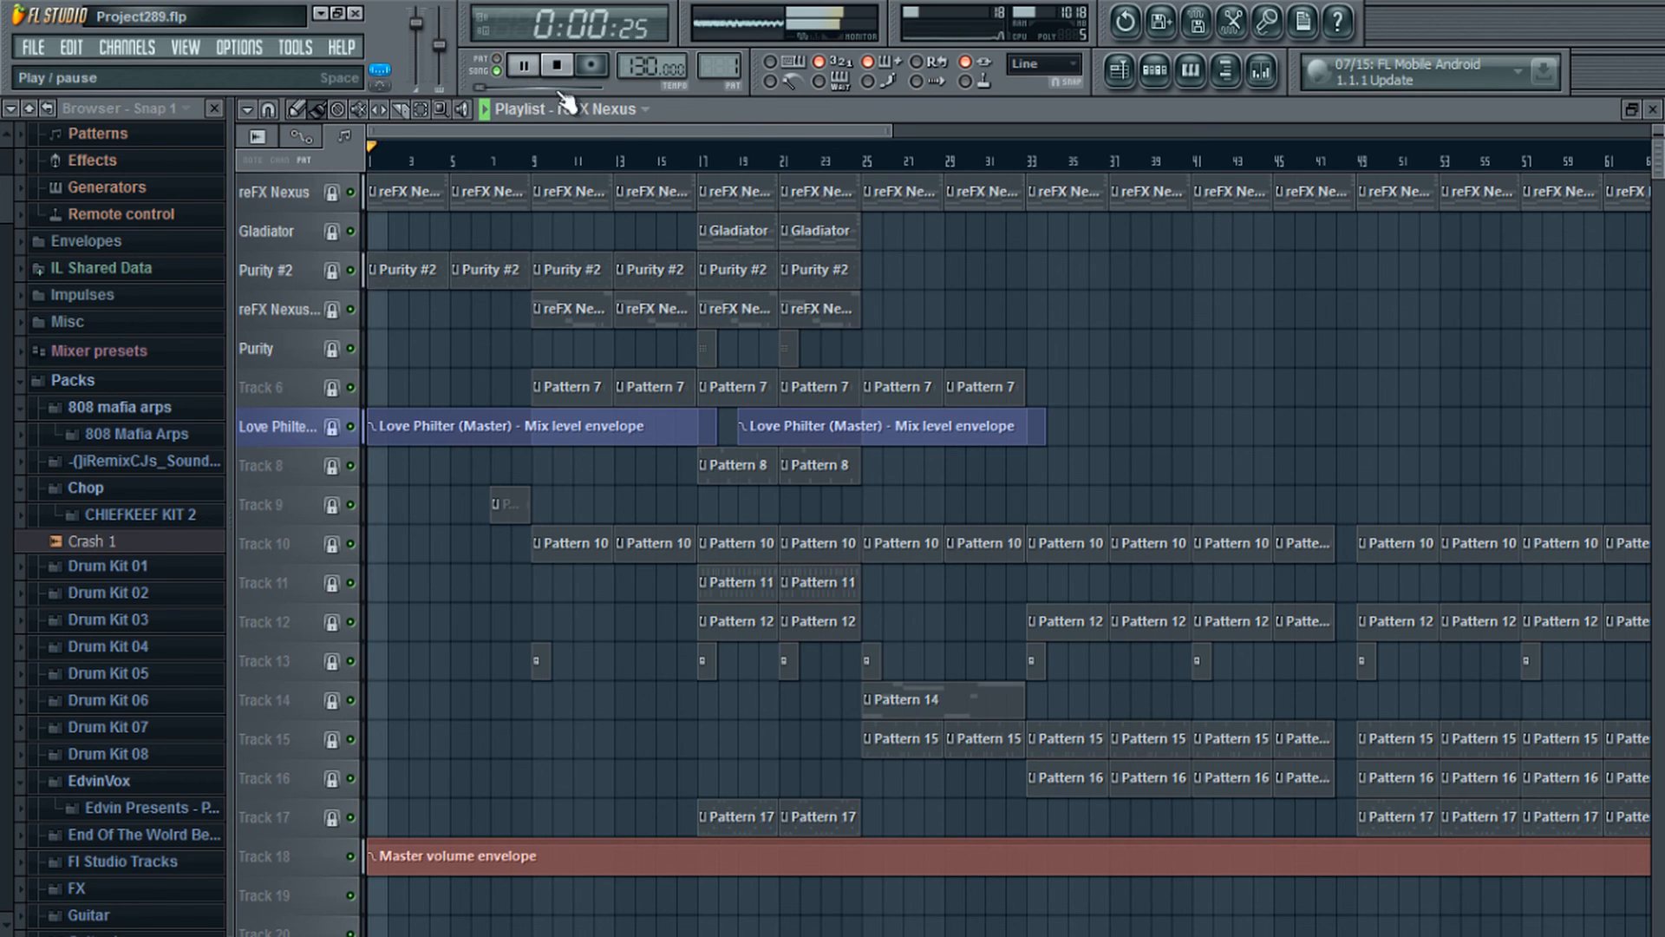
Step: Alternate between the step sequencer and the playlist to follow the active channels and patterns as the full song plays, and stop playback
{"action": "left_click", "coordinate": [1192, 76]}
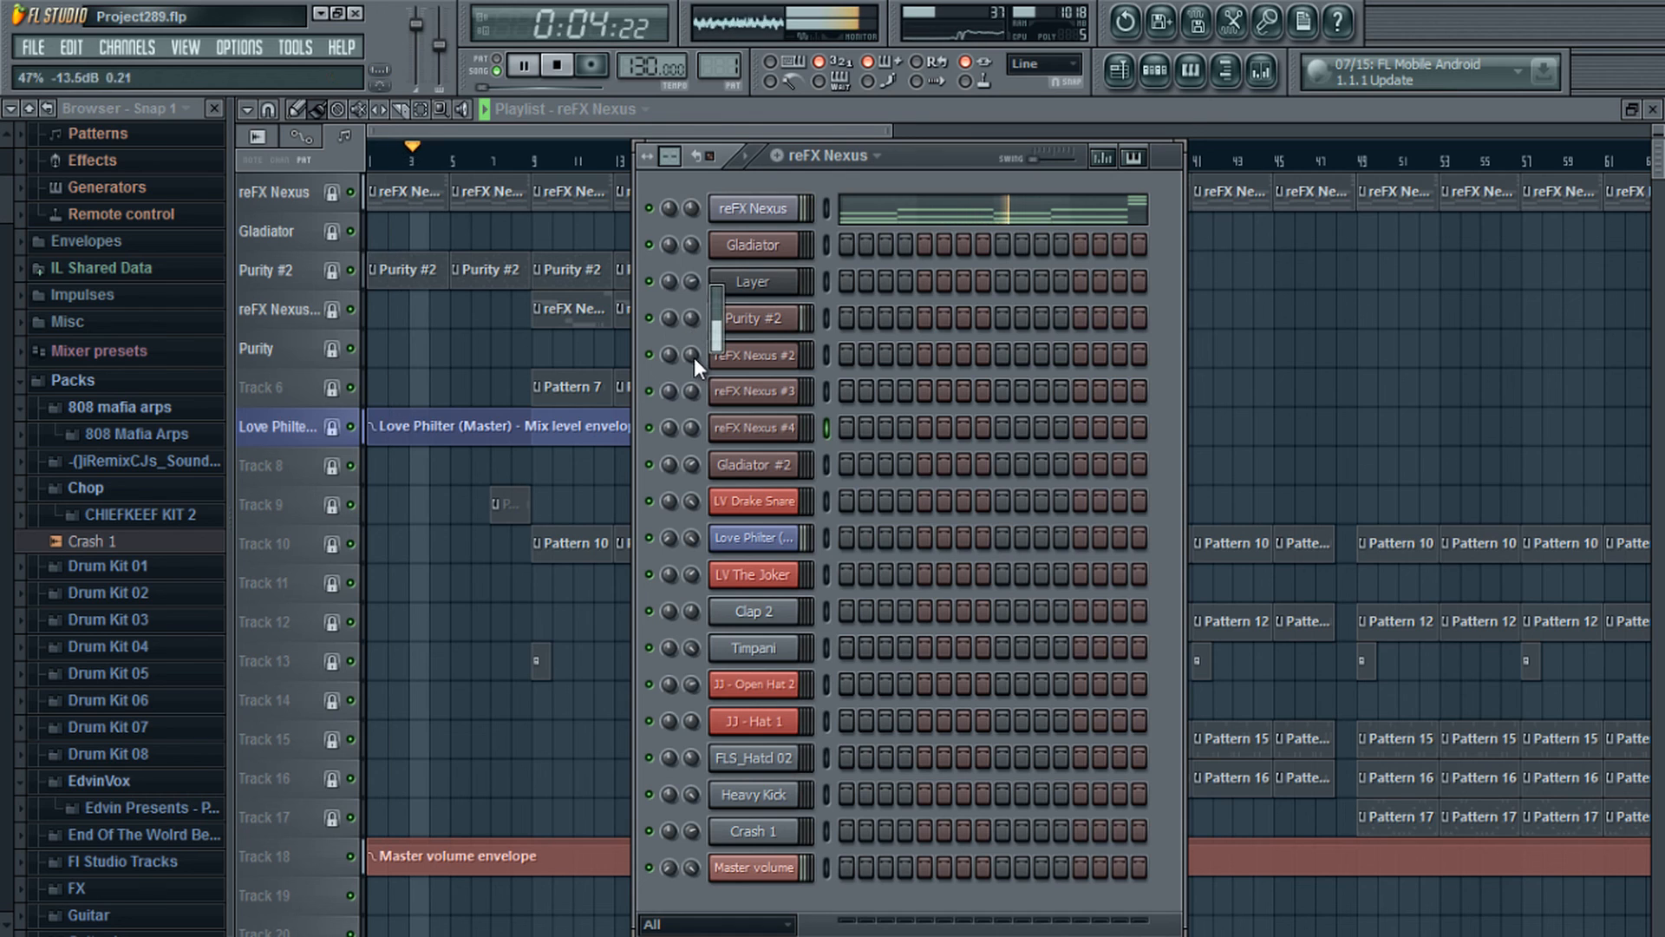
{"action": "left_click", "coordinate": [759, 124]}
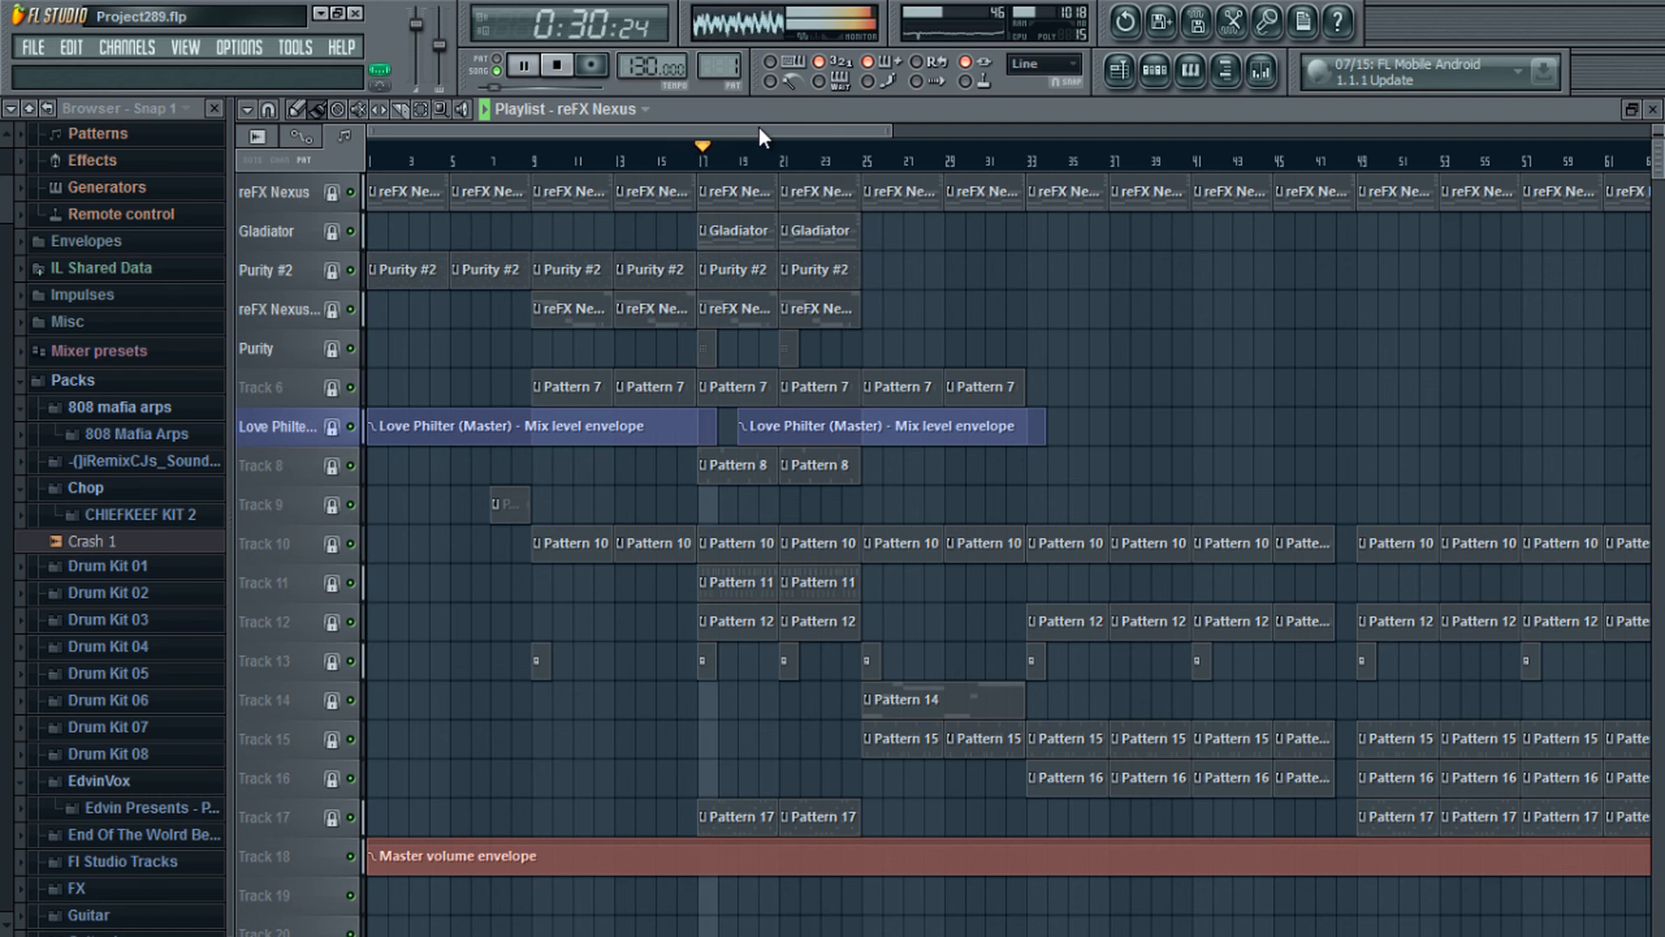
{"action": "left_click", "coordinate": [1154, 71]}
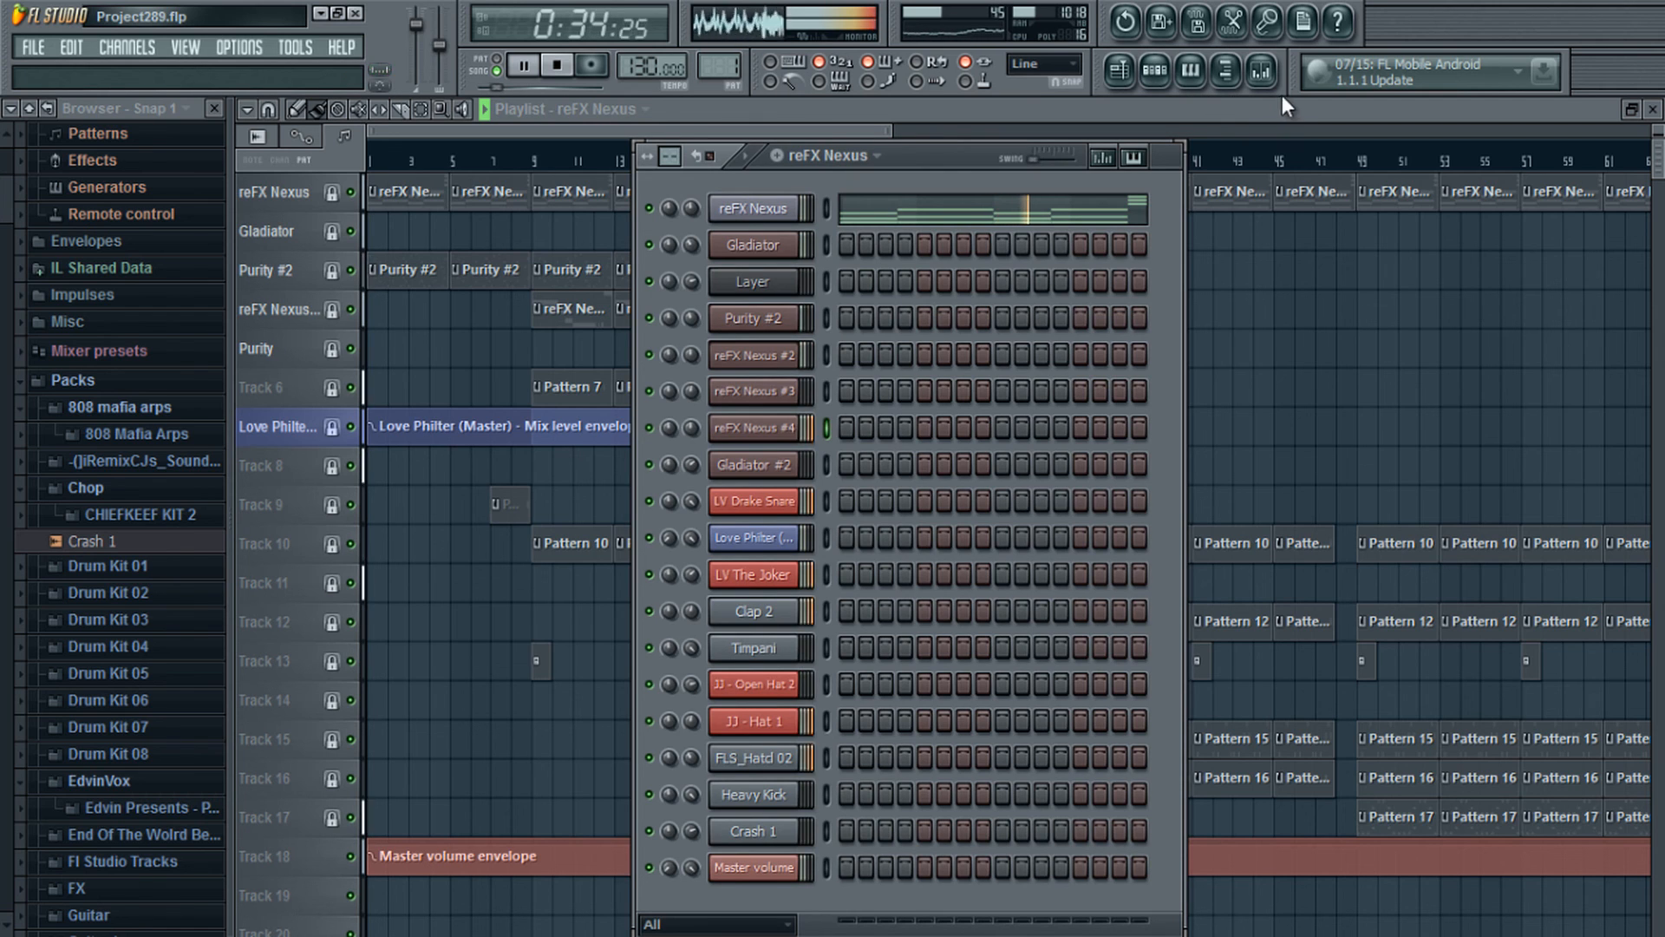
{"action": "left_click", "coordinate": [824, 116]}
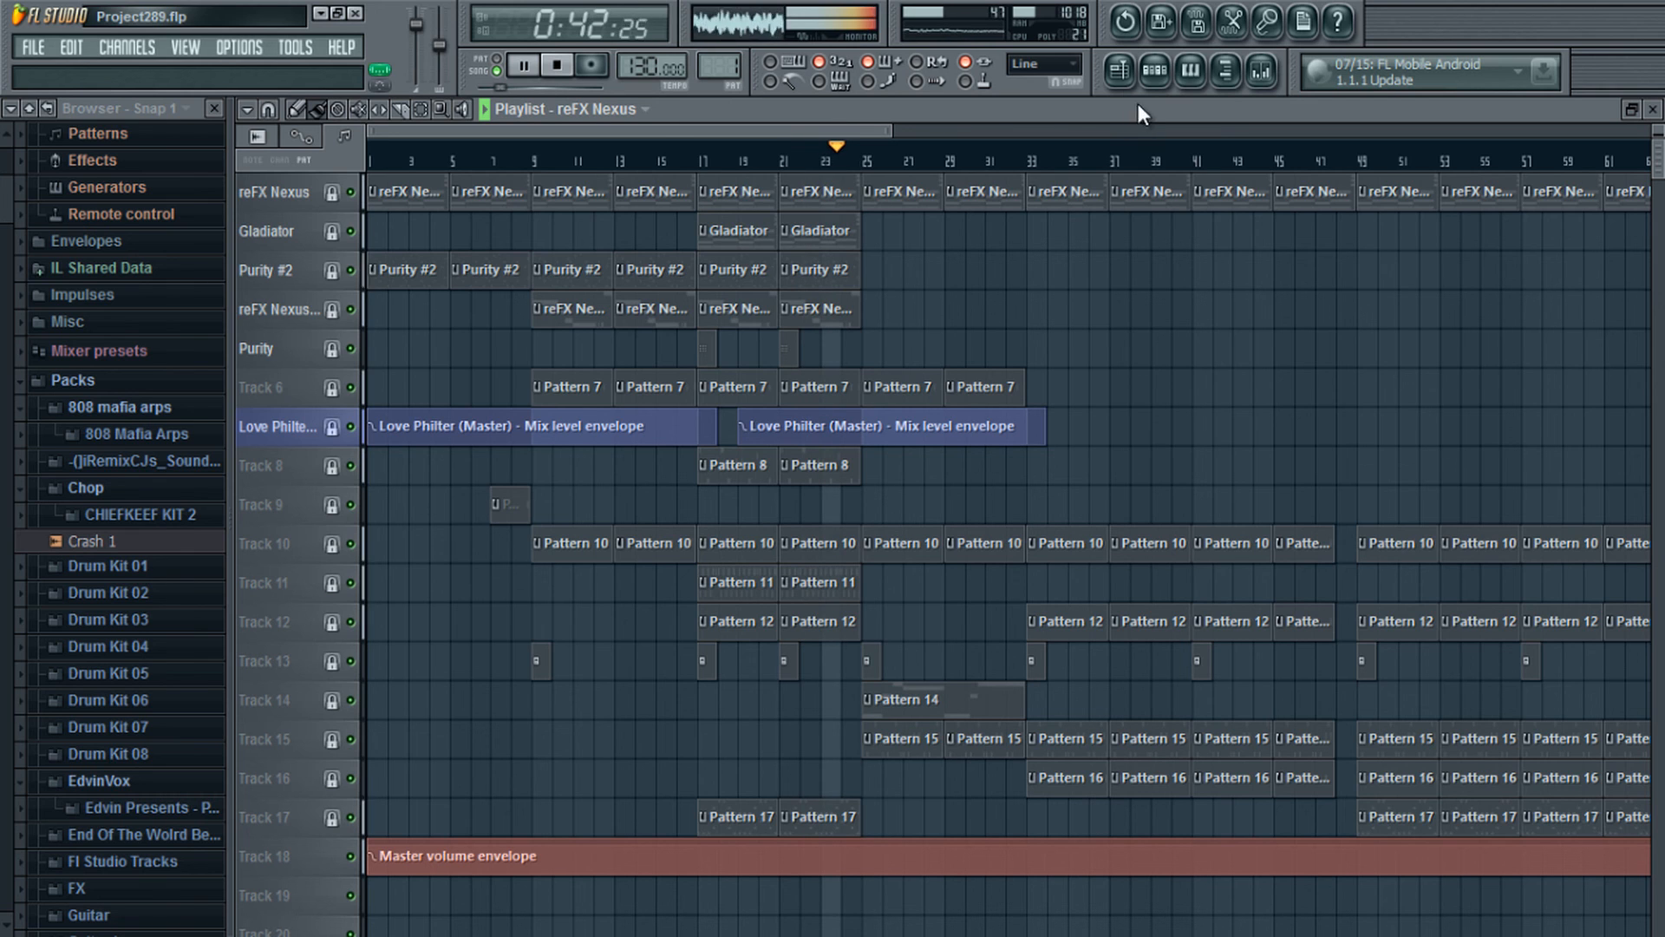
{"action": "left_click", "coordinate": [1154, 73]}
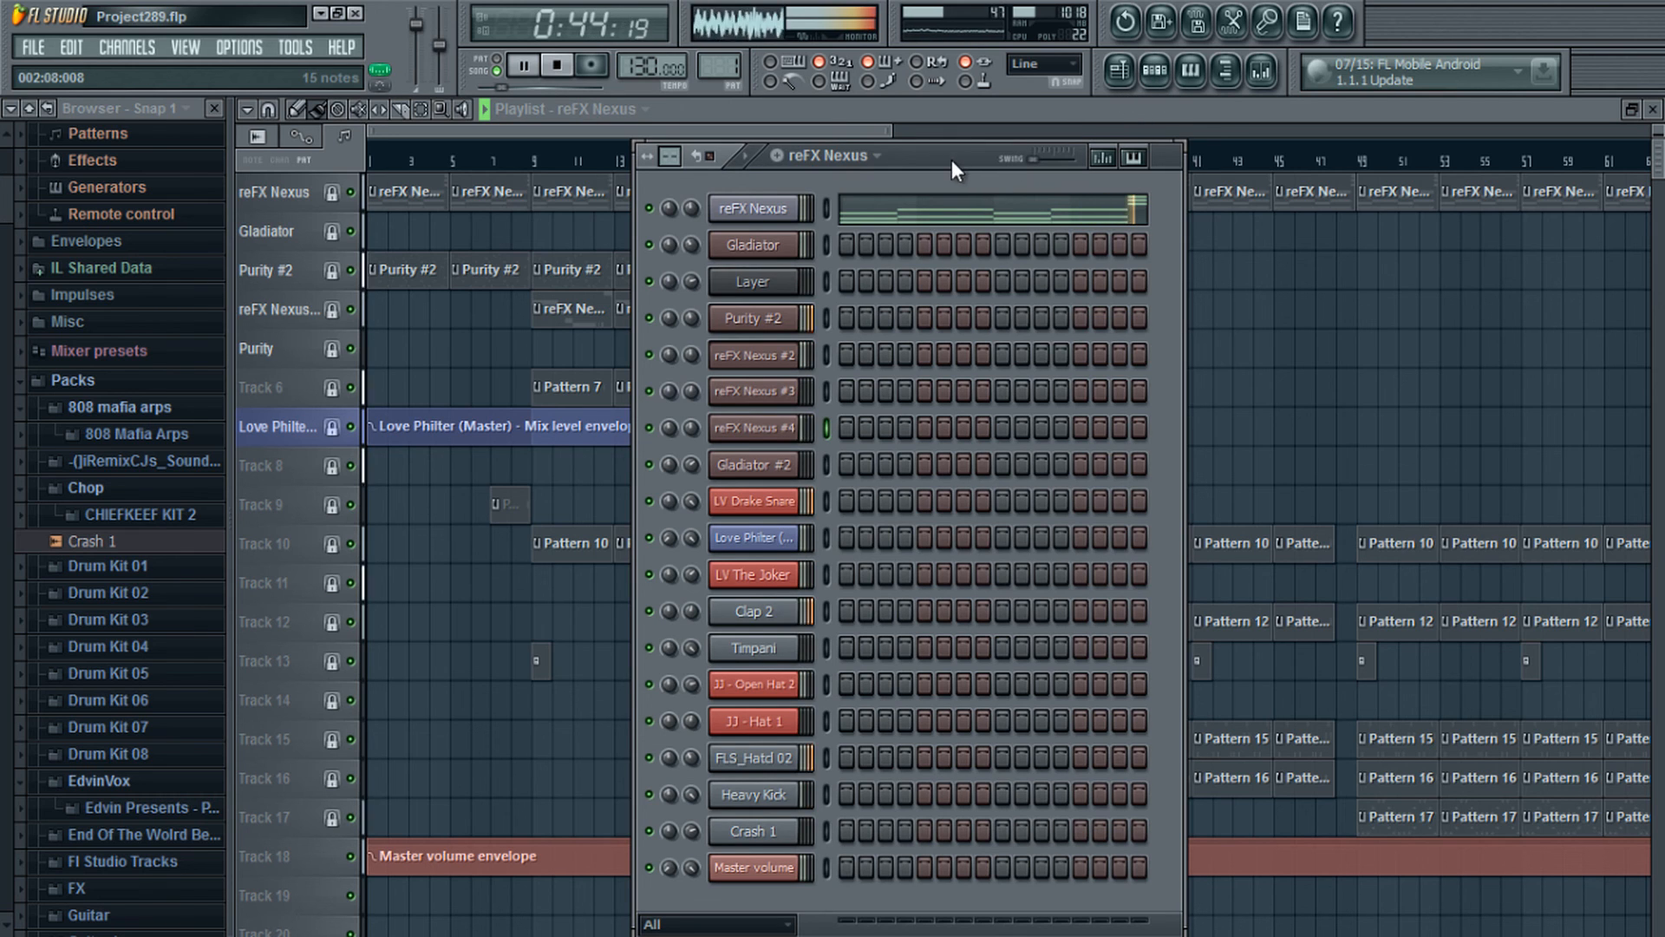
{"action": "left_click", "coordinate": [881, 127]}
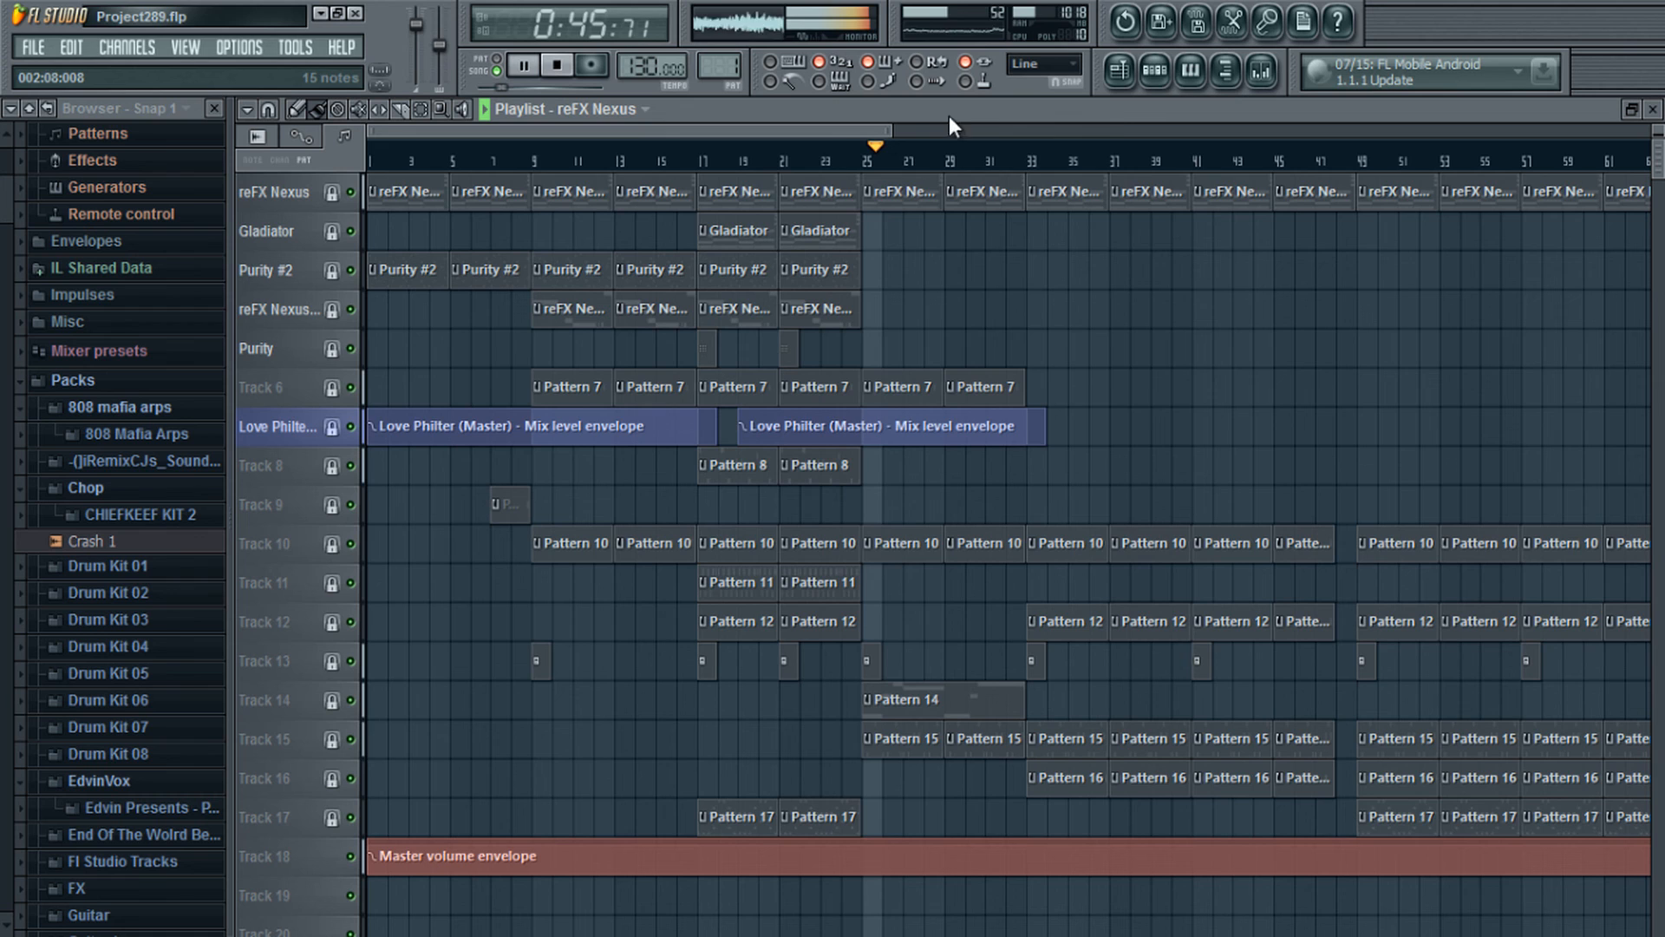
{"action": "left_click", "coordinate": [1154, 73]}
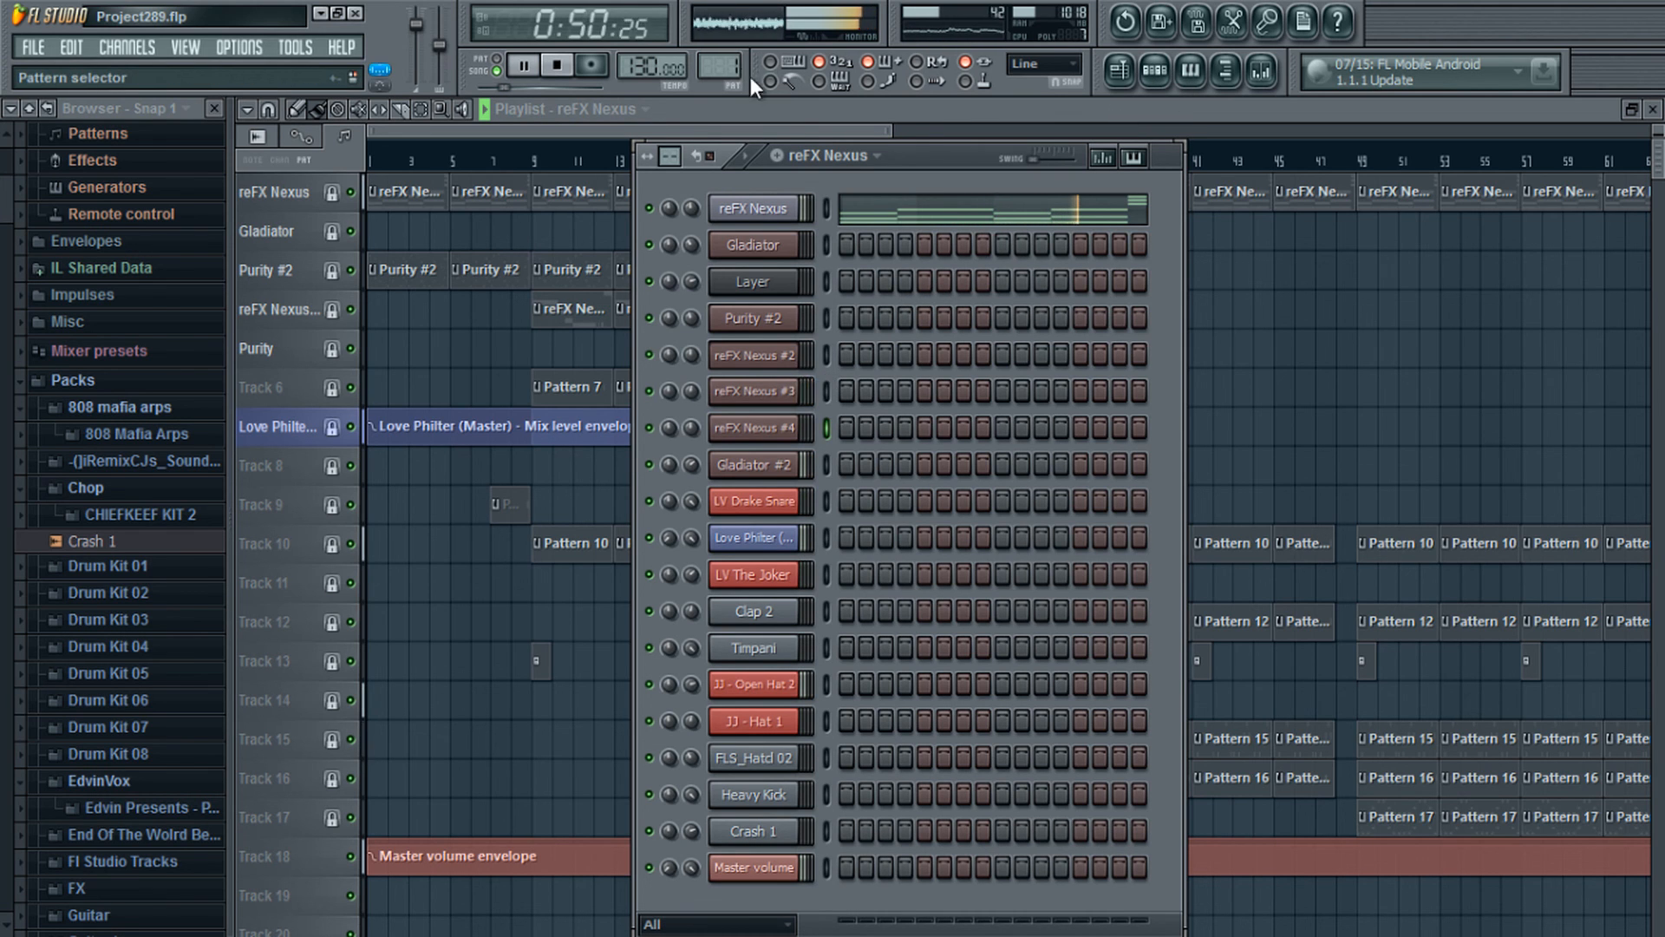
{"action": "left_click", "coordinate": [800, 121]}
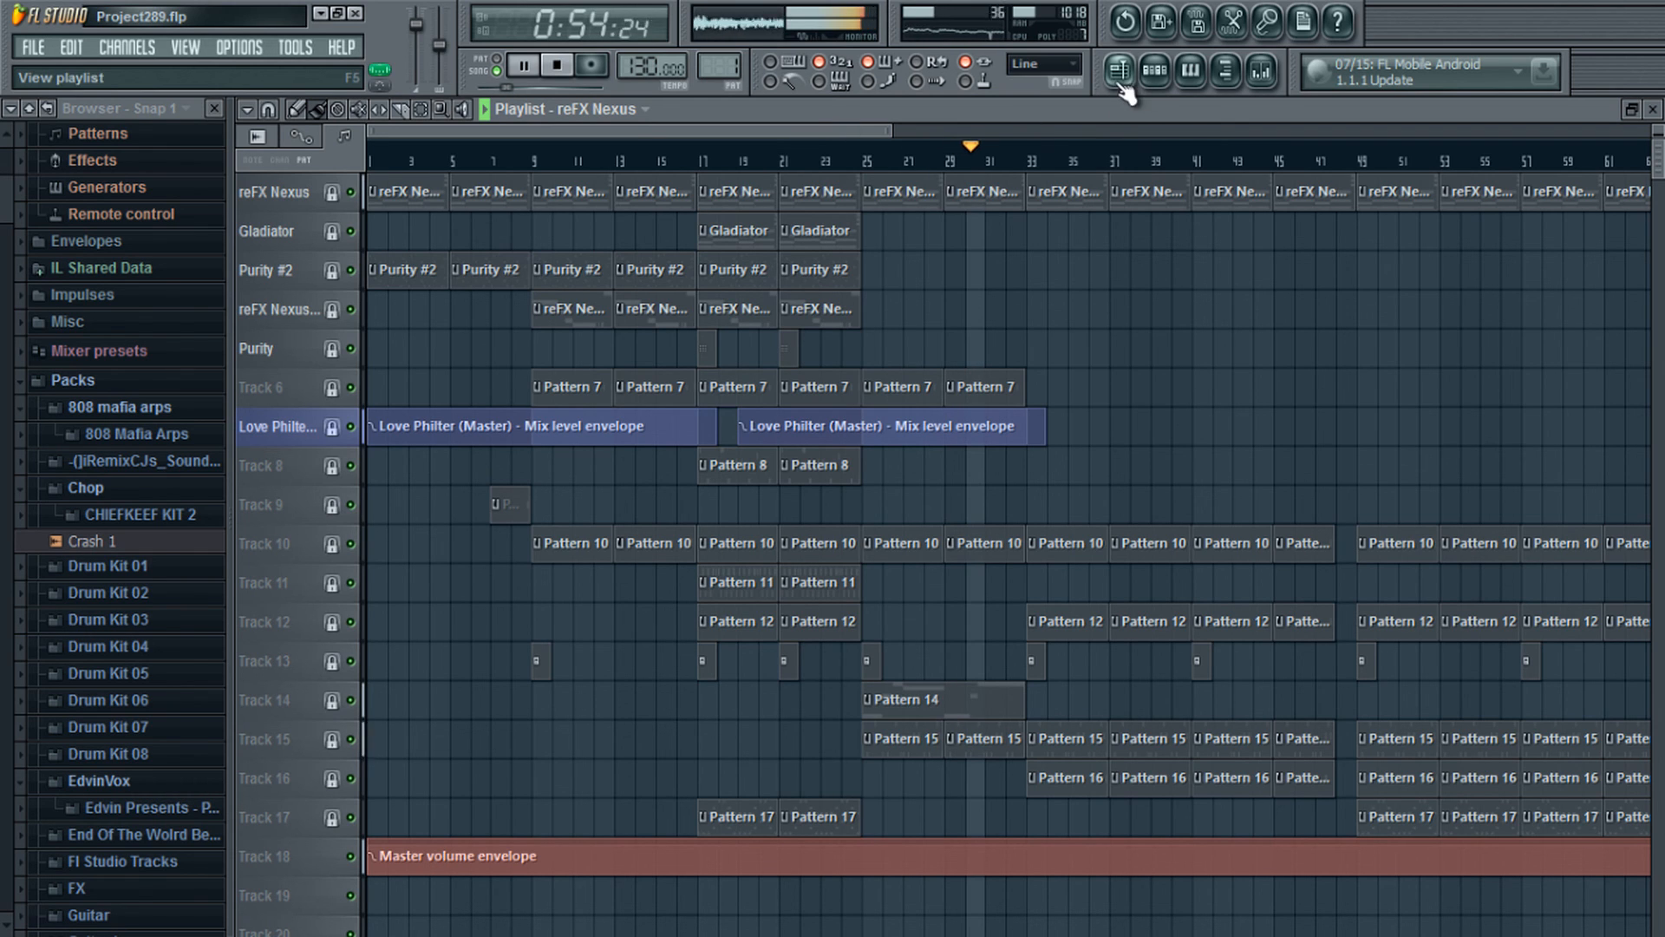
{"action": "left_click", "coordinate": [1154, 71]}
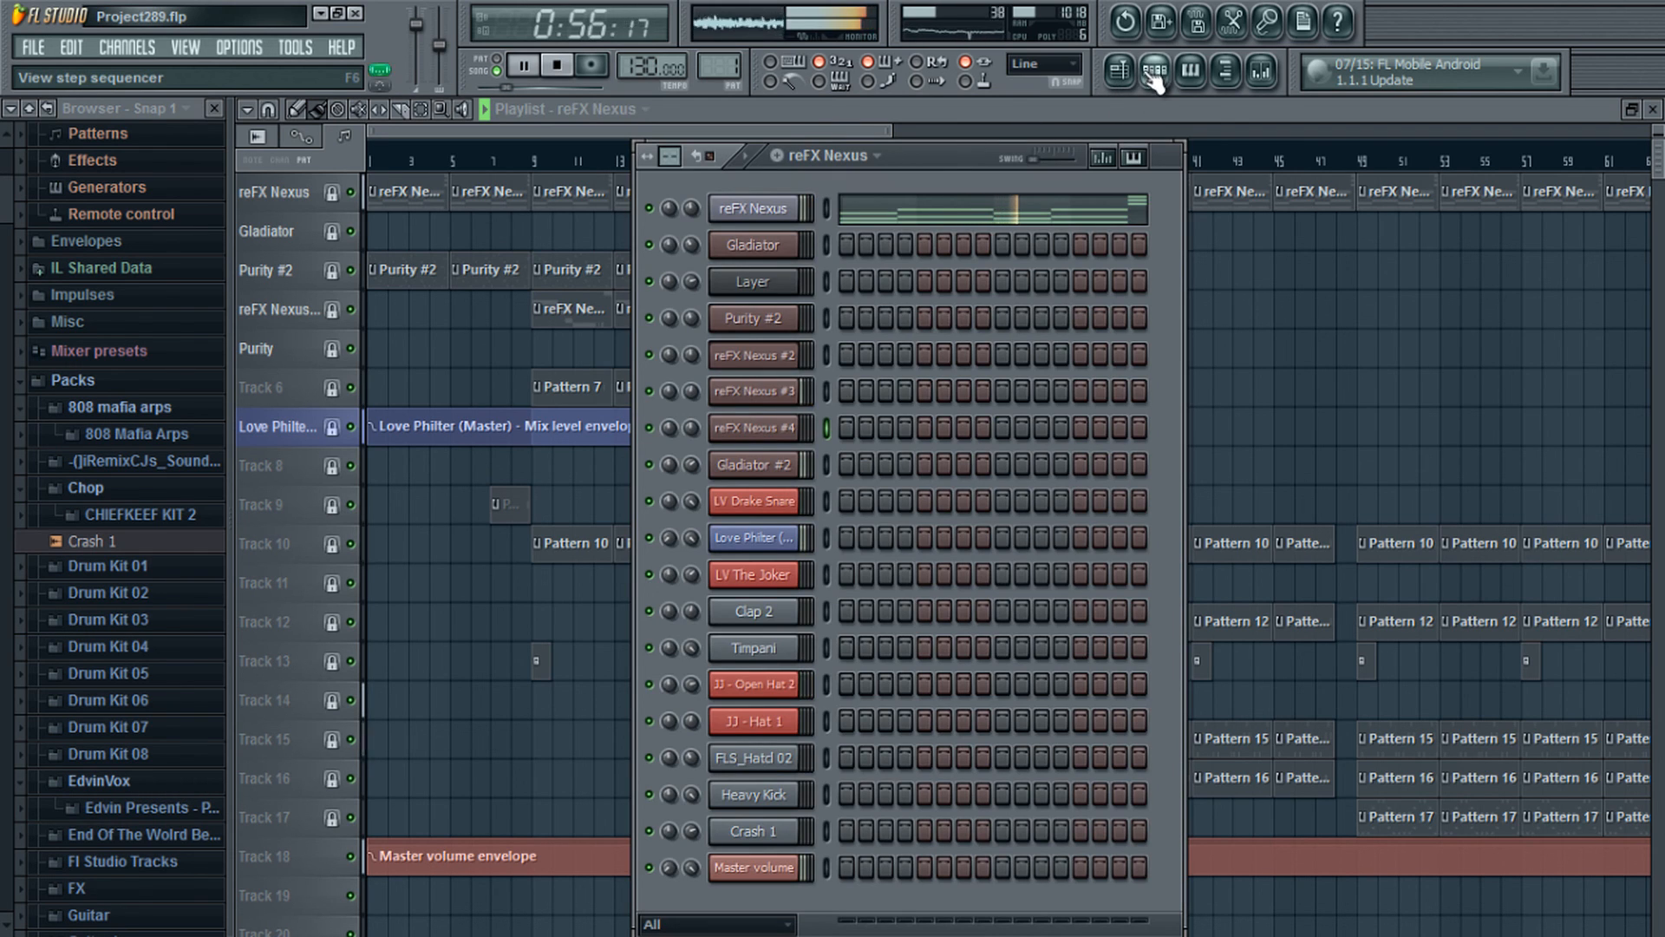
{"action": "left_click", "coordinate": [1117, 113]}
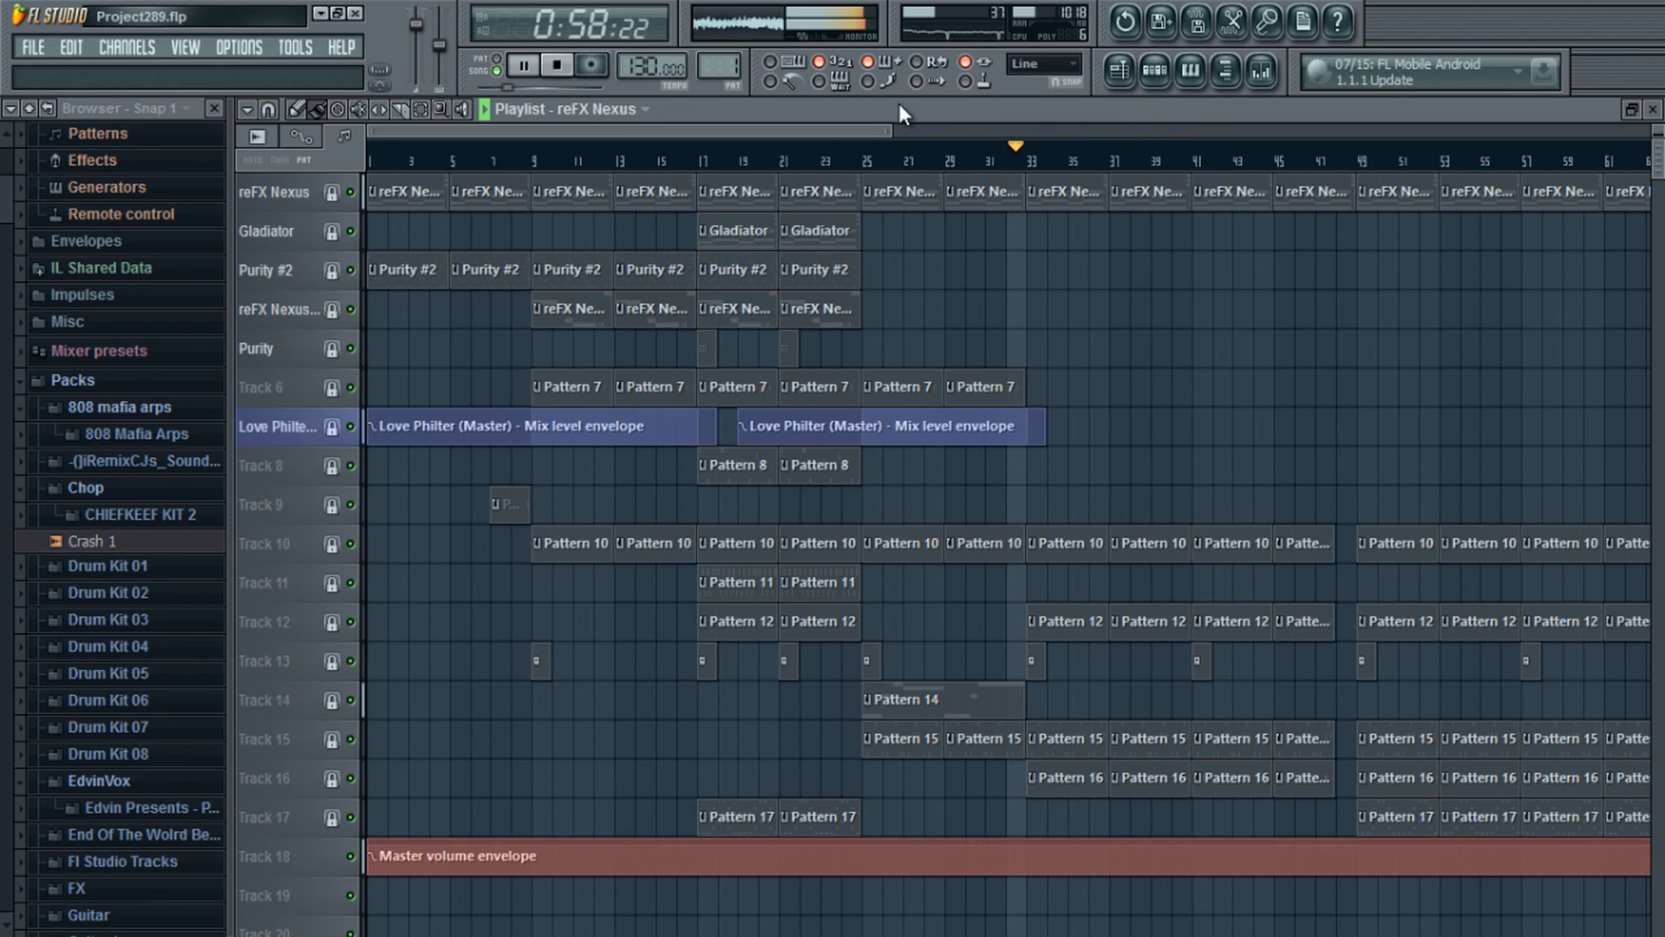
{"action": "left_click", "coordinate": [559, 66]}
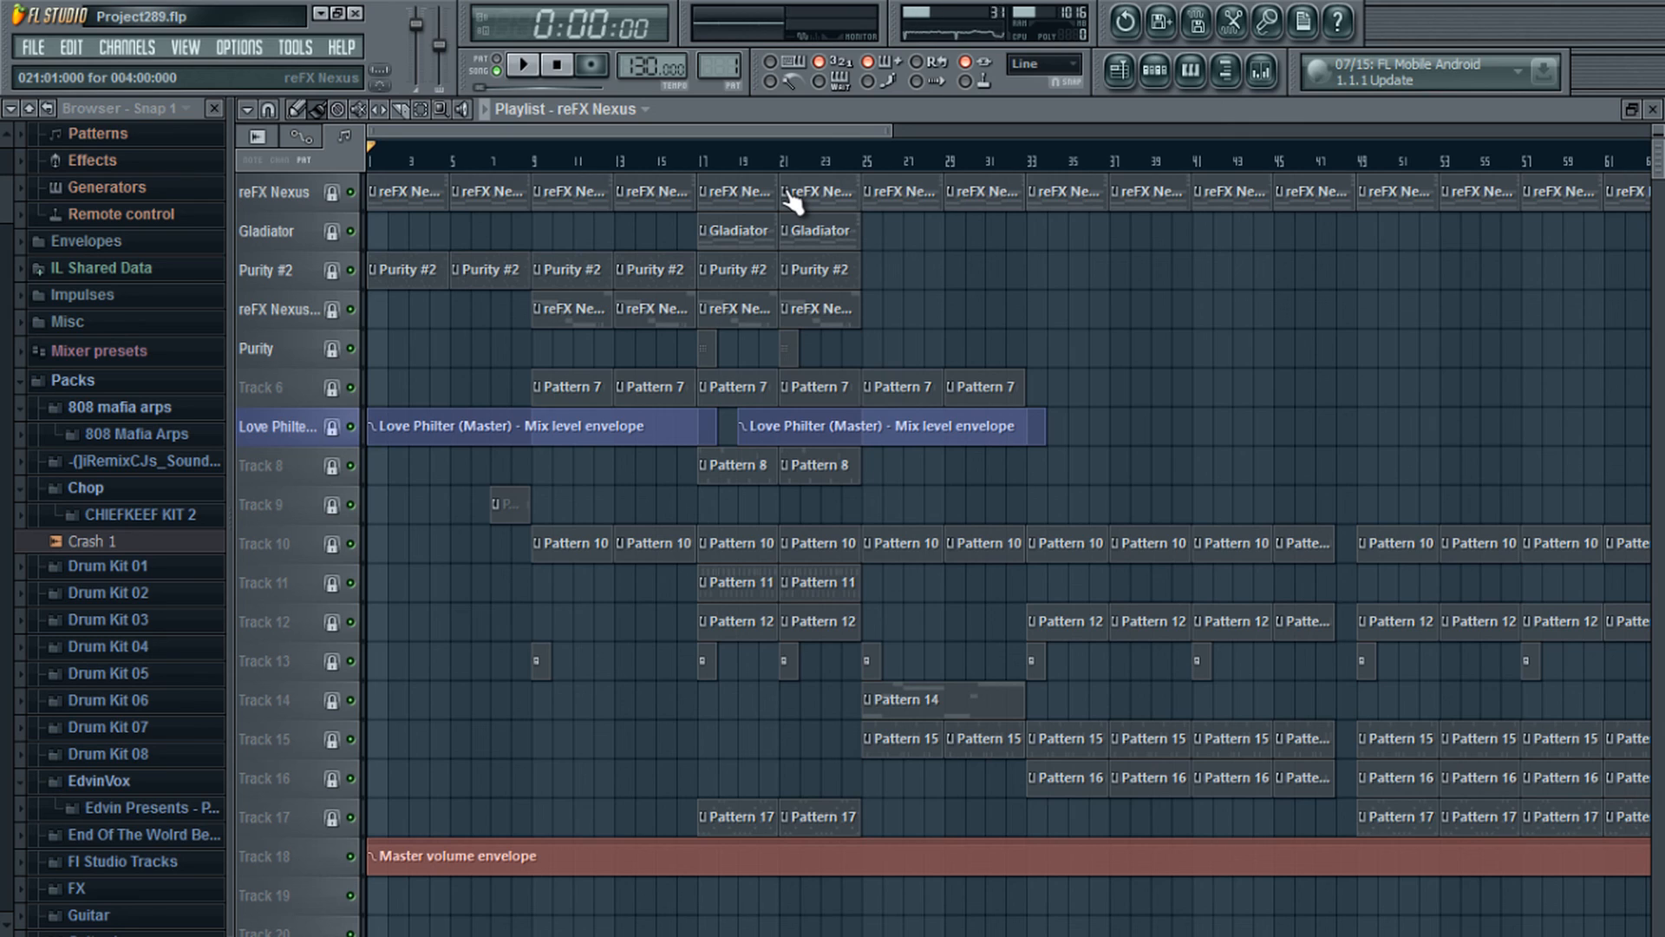